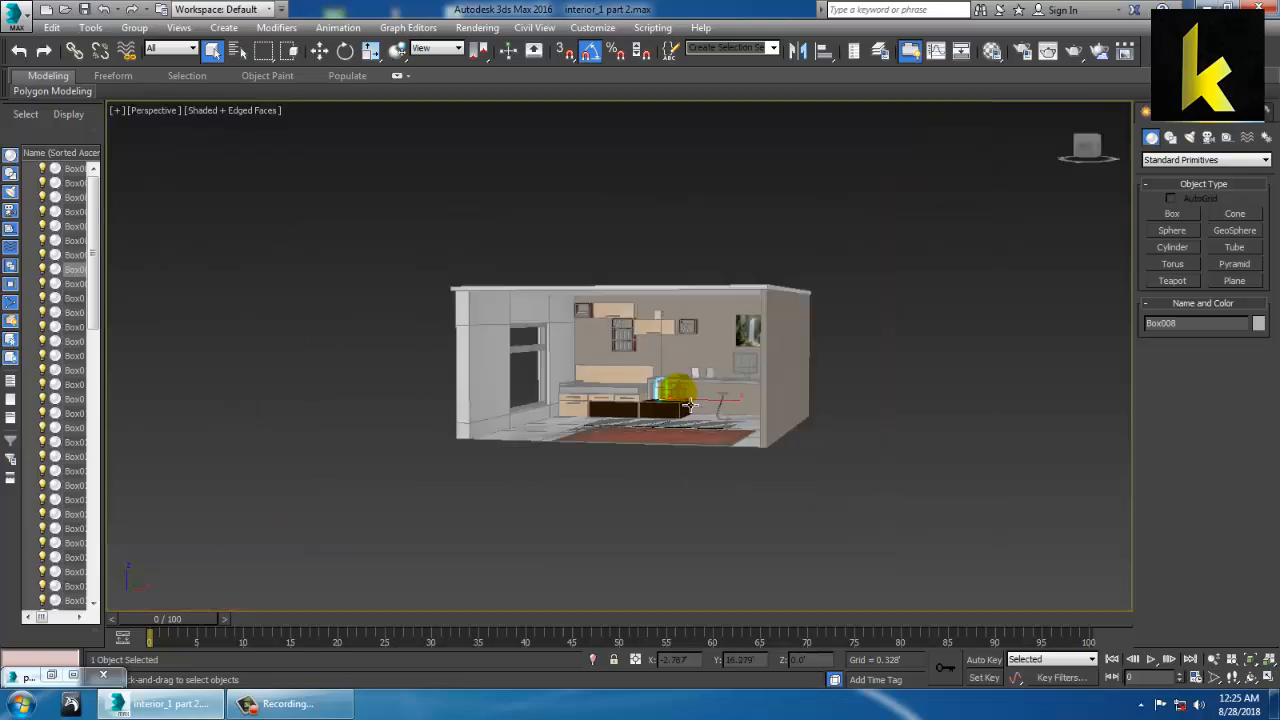
Select the mattress box on the bed and compare it with the reference bedroom photo
{"action": "mouse_move", "coordinate": [738, 400]}
{"action": "middle_mouse_down", "text": "alt"}
{"action": "mouse_move", "coordinate": [718, 419]}
{"action": "mouse_move", "coordinate": [726, 382]}
{"action": "middle_mouse_up", "text": "alt"}
{"action": "scroll", "coordinate": [712, 410], "scroll_direction": "up", "scroll_amount": 5}
{"action": "middle_click_drag", "start_coordinate": [726, 382], "coordinate": [990, 371]}
{"action": "scroll", "coordinate": [780, 378], "scroll_direction": "up", "scroll_amount": 5}
{"action": "left_click", "coordinate": [786, 373]}
{"action": "scroll", "coordinate": [784, 375], "scroll_direction": "down", "scroll_amount": 3}
{"action": "middle_click_drag", "start_coordinate": [783, 375], "coordinate": [808, 371], "text": "alt"}
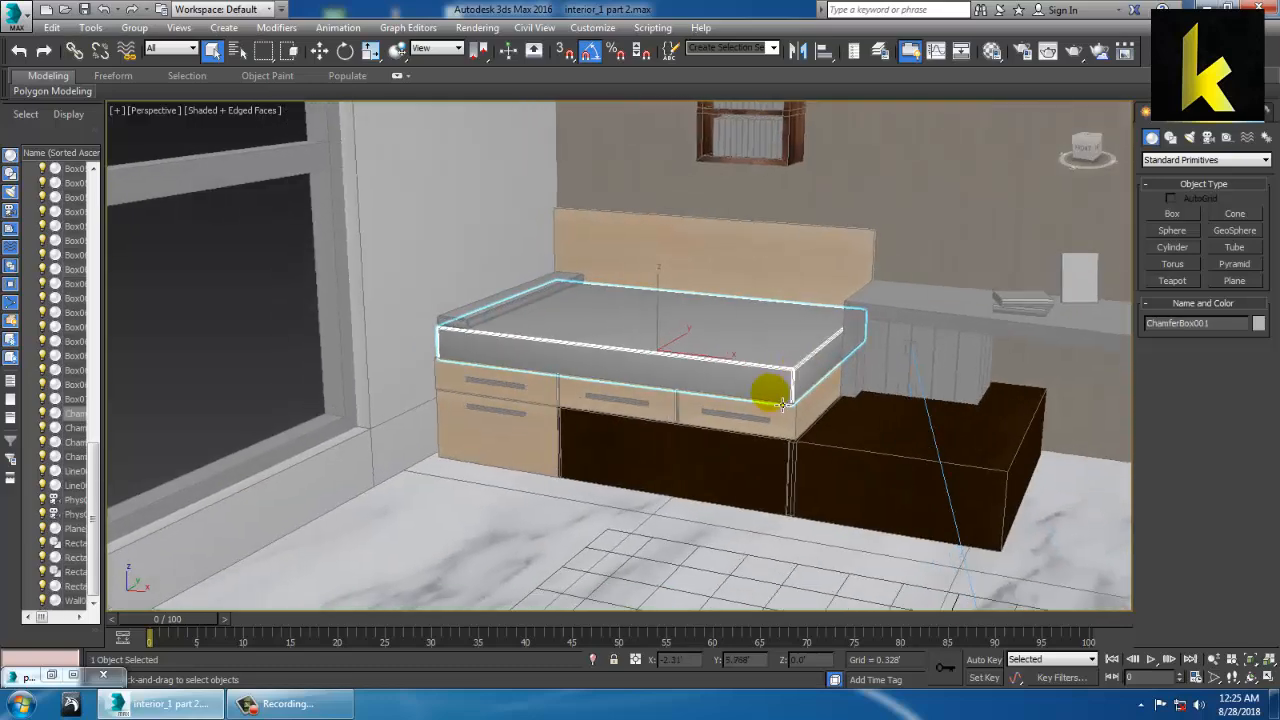
{"action": "left_click", "coordinate": [51, 675]}
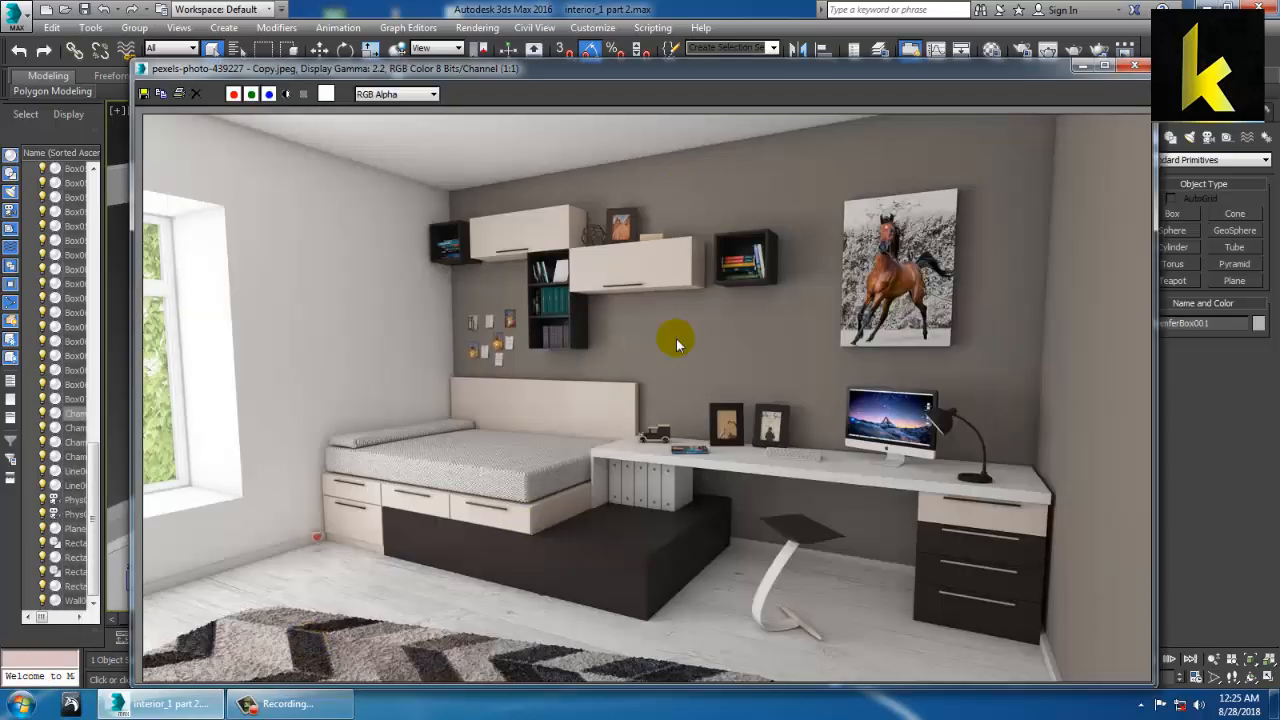
{"action": "left_click", "coordinate": [1082, 66]}
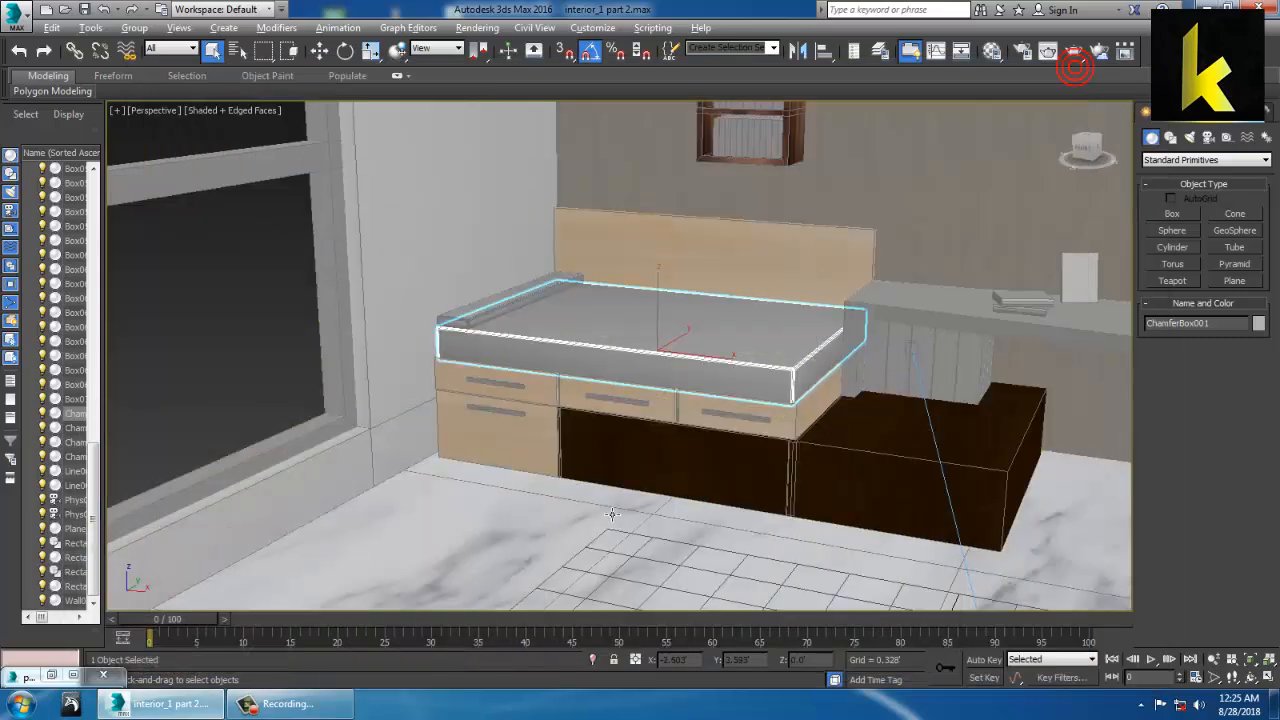
{"action": "scroll", "coordinate": [760, 371], "scroll_direction": "up", "scroll_amount": 3}
{"action": "middle_click_drag", "start_coordinate": [800, 371], "coordinate": [800, 405]}
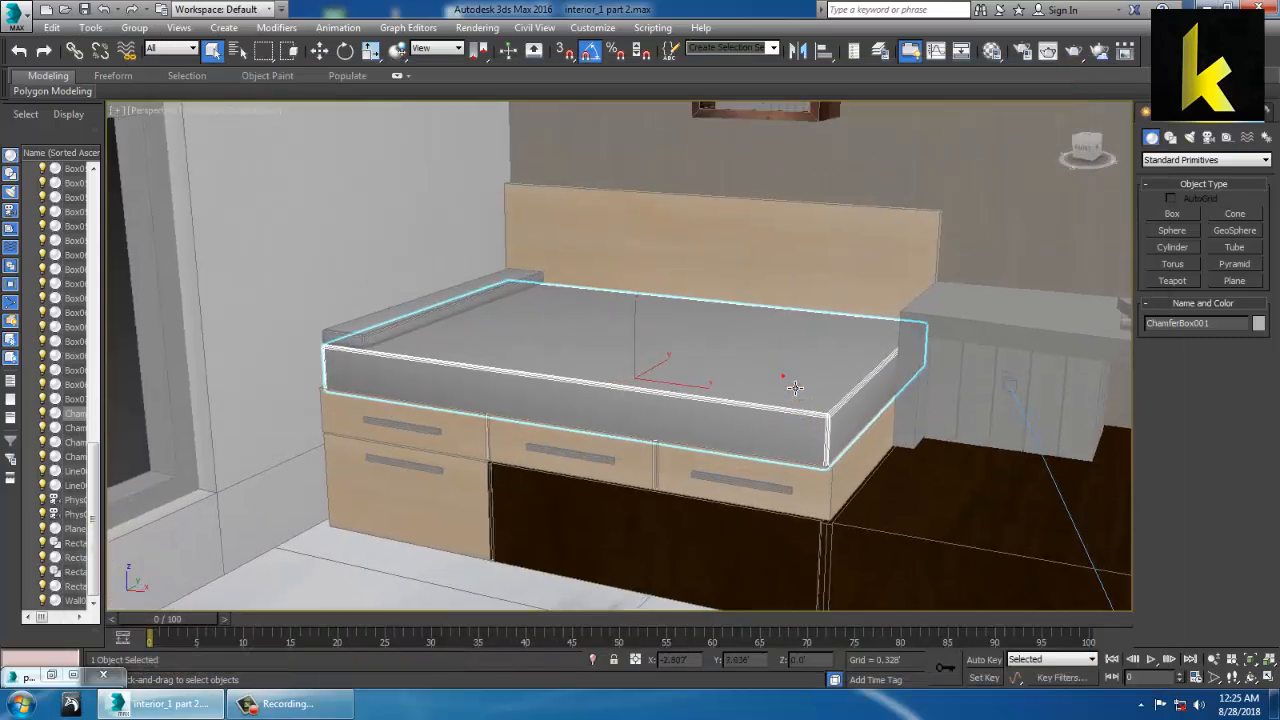
Change the unused 14 - Default material from Standard to VRayMtl
{"action": "key", "text": "m"}
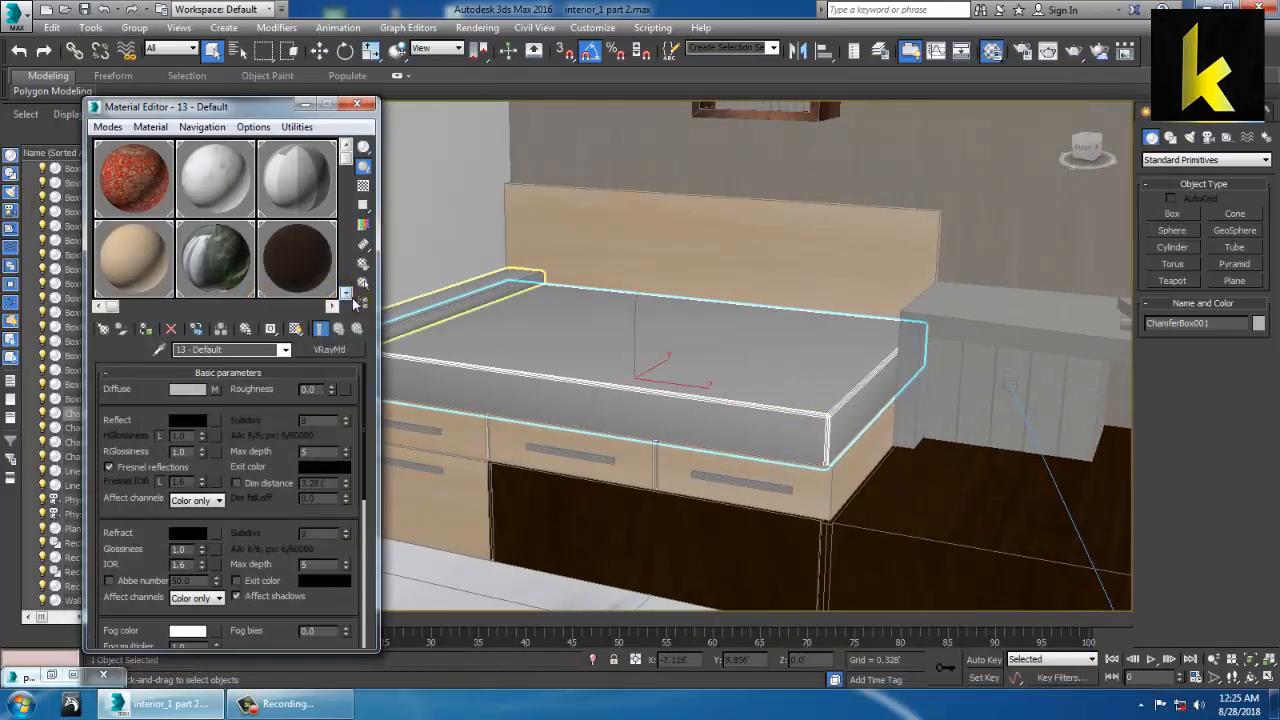
{"action": "left_click", "coordinate": [345, 292]}
{"action": "left_click", "coordinate": [190, 240]}
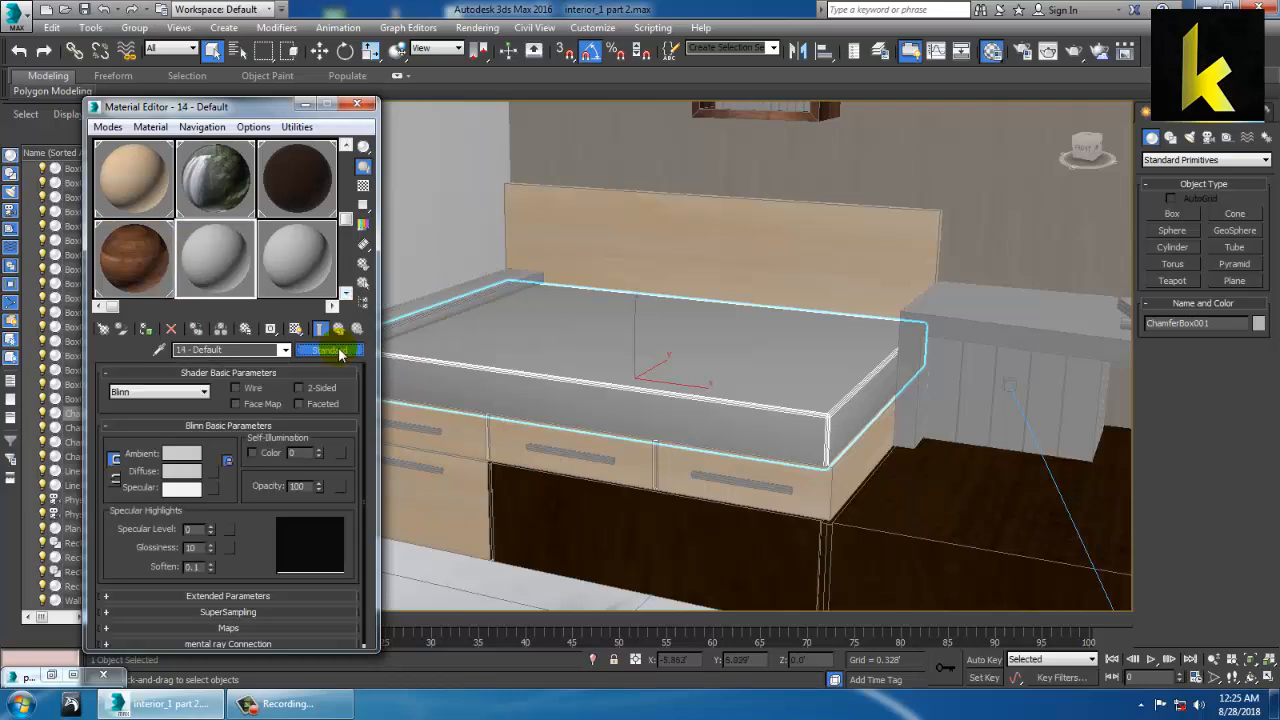
{"action": "left_click", "coordinate": [330, 350]}
{"action": "left_click", "coordinate": [492, 413]}
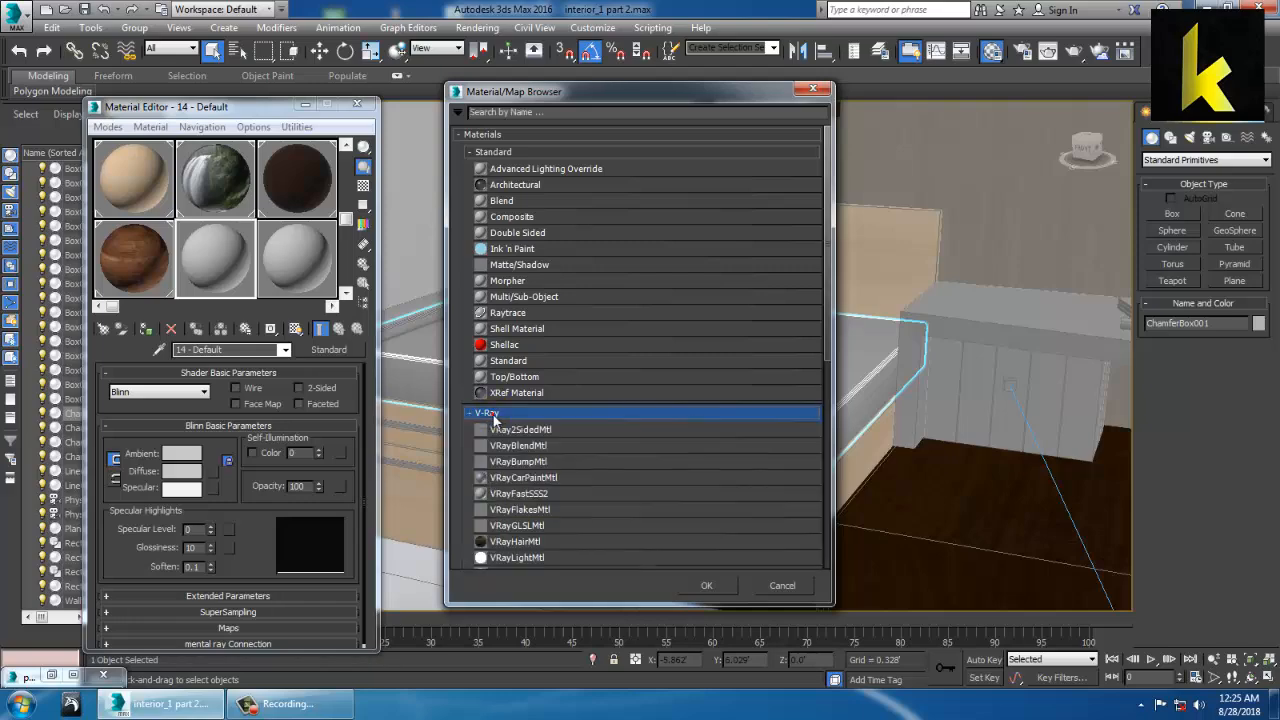
{"action": "scroll", "coordinate": [548, 544], "scroll_direction": "down", "scroll_amount": 1}
{"action": "double_click", "coordinate": [520, 535]}
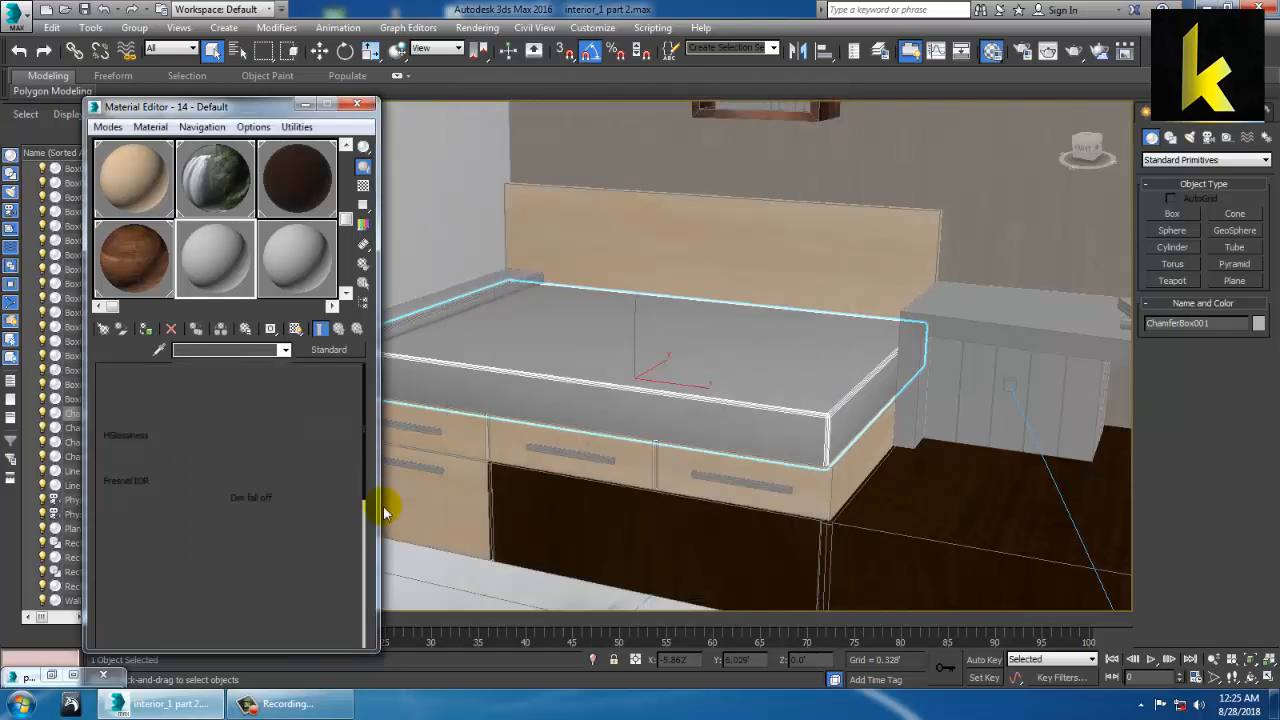
Start a Bitmap map for the material's diffuse channel and browse to the Textures folder on the Desktop
{"action": "left_click", "coordinate": [215, 390]}
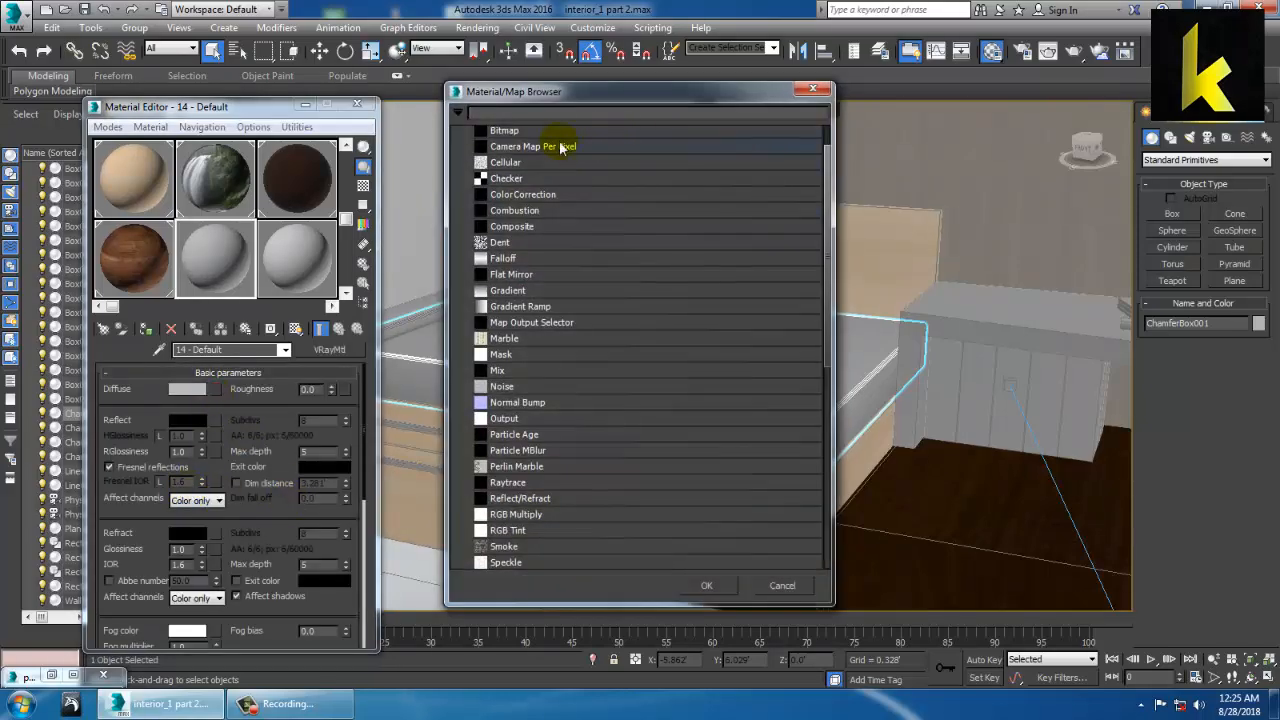
{"action": "double_click", "coordinate": [504, 130]}
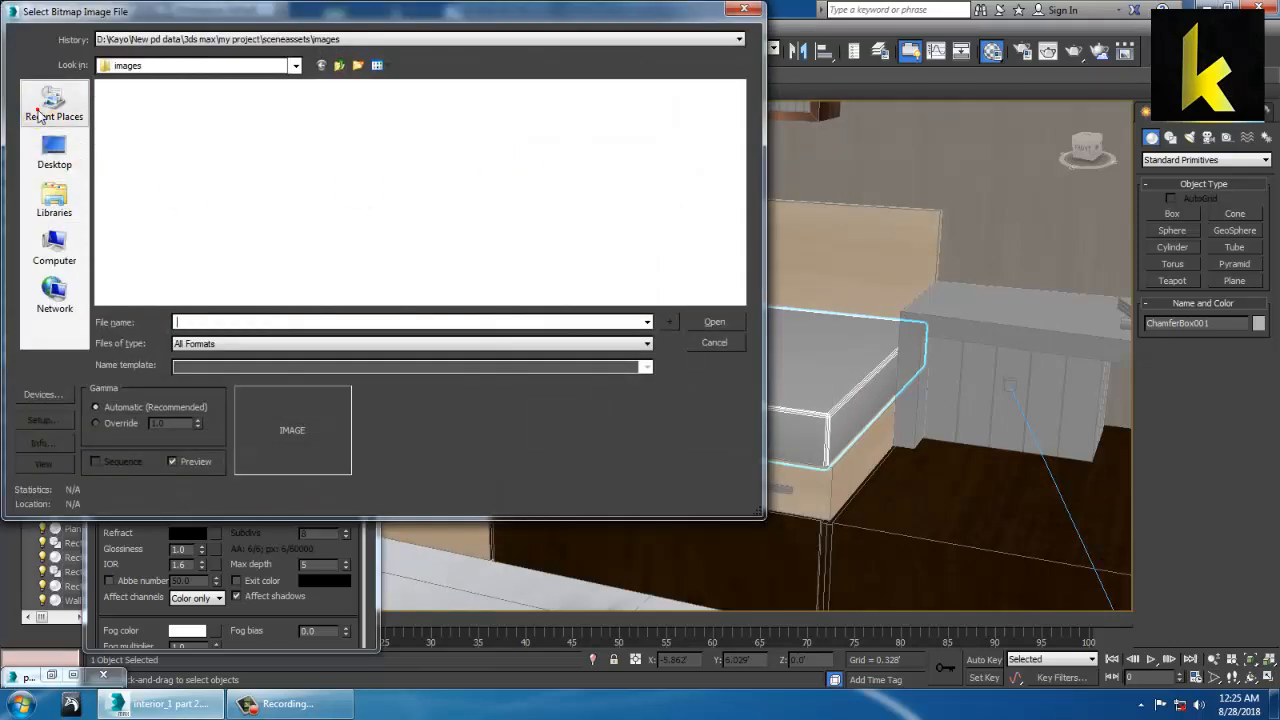
{"action": "left_click", "coordinate": [37, 116]}
{"action": "left_click", "coordinate": [54, 150]}
{"action": "scroll", "coordinate": [220, 188], "scroll_direction": "down", "scroll_amount": 2}
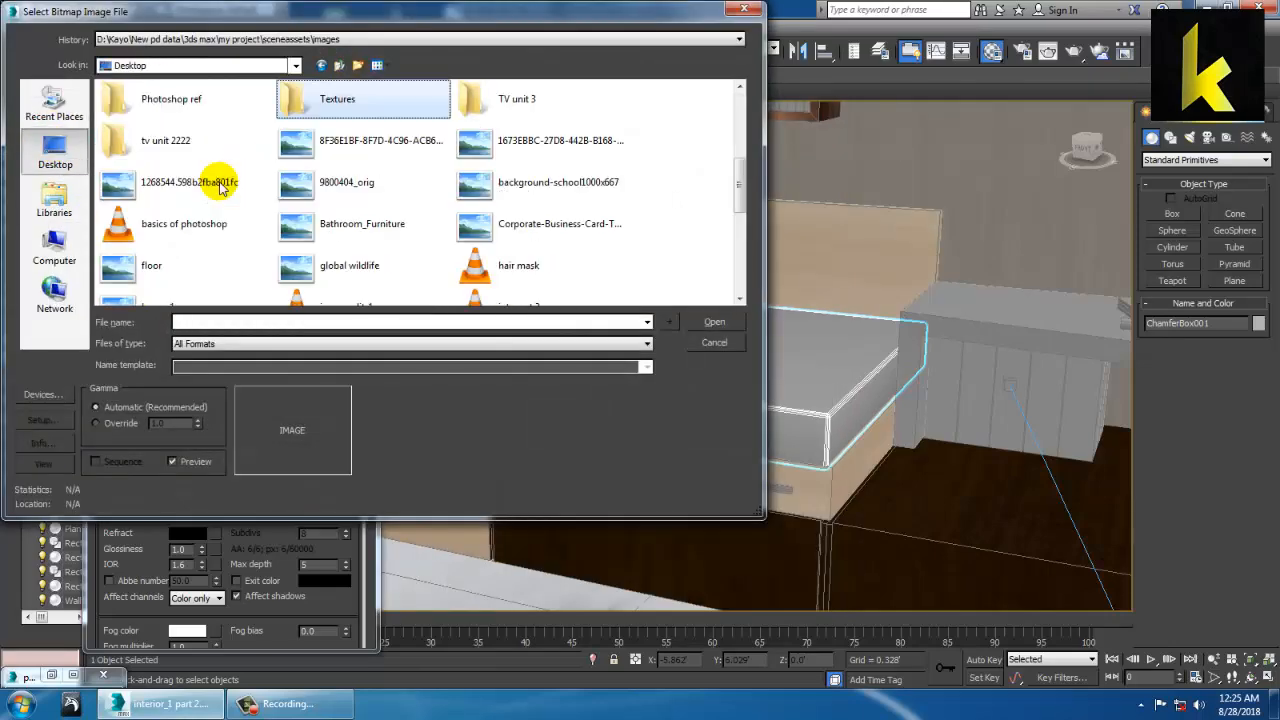
{"action": "double_click", "coordinate": [325, 100]}
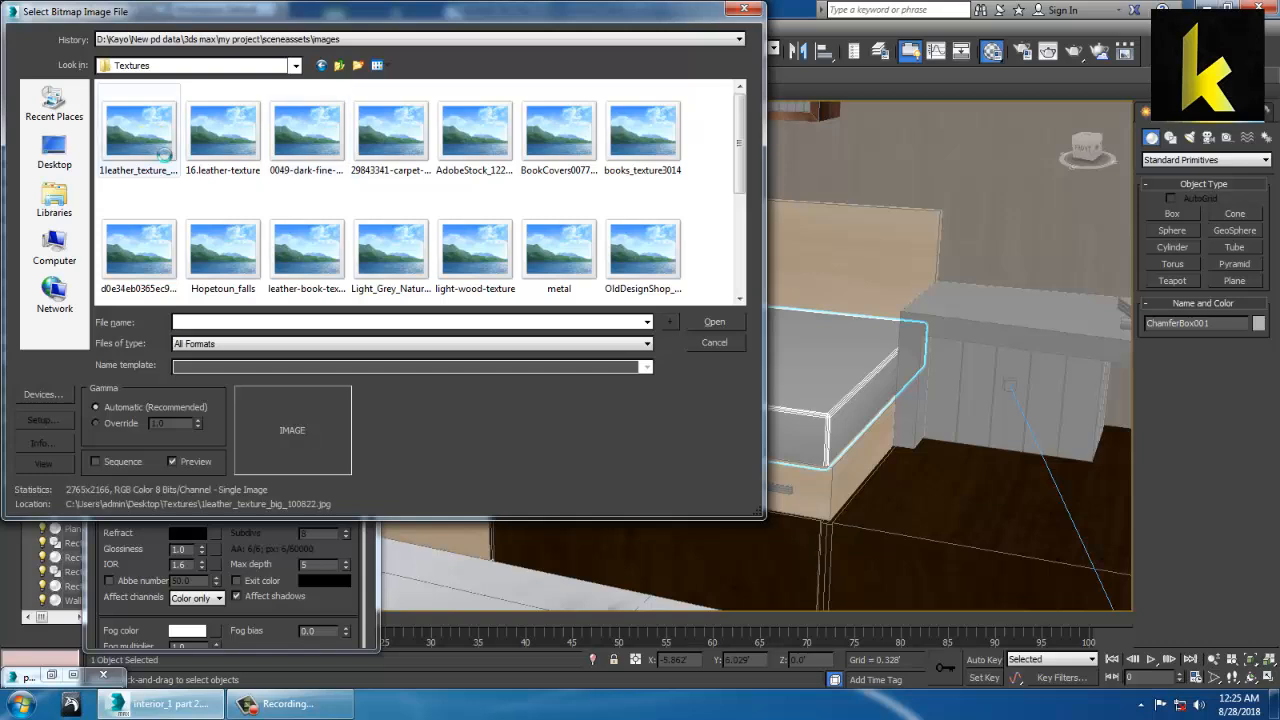
Preview the texture images in the folder and load top.png as the diffuse bitmap
{"action": "left_click", "coordinate": [155, 148]}
{"action": "key", "text": "Right"}
{"action": "key", "text": "Right"}
{"action": "key", "text": "Right"}
{"action": "key", "text": "Right"}
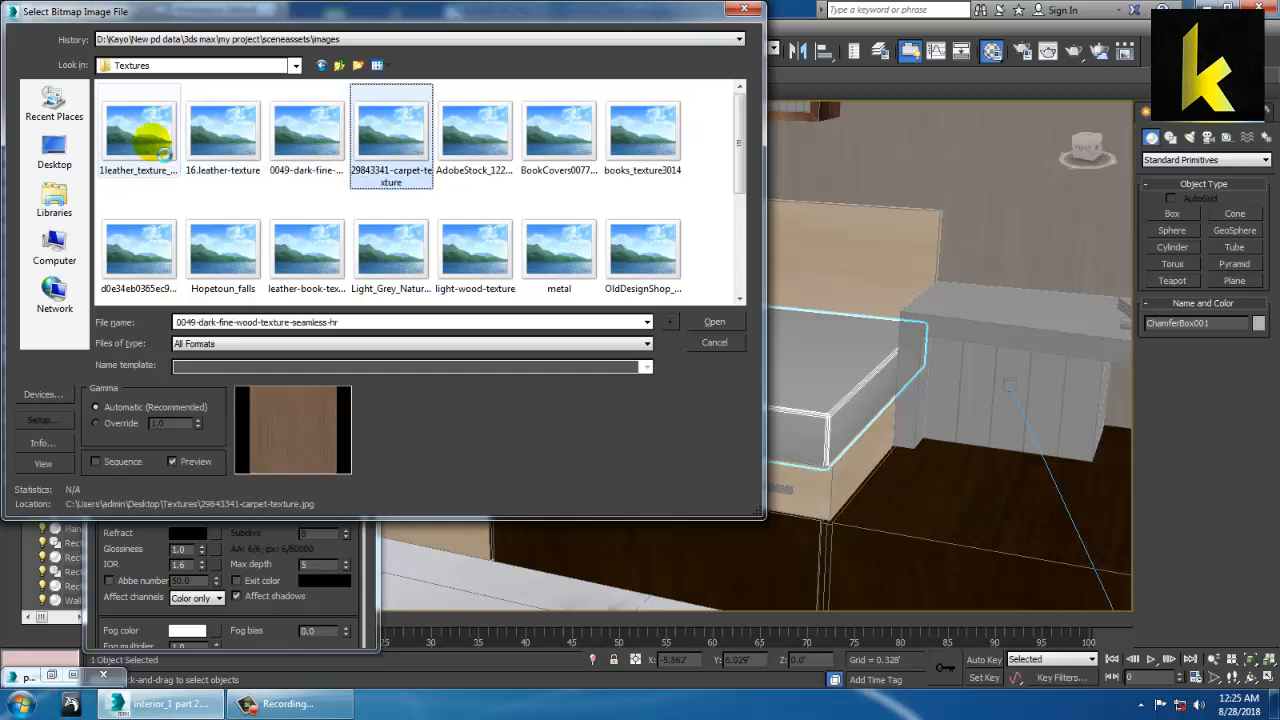
{"action": "key", "text": "Right"}
{"action": "key", "text": "Right"}
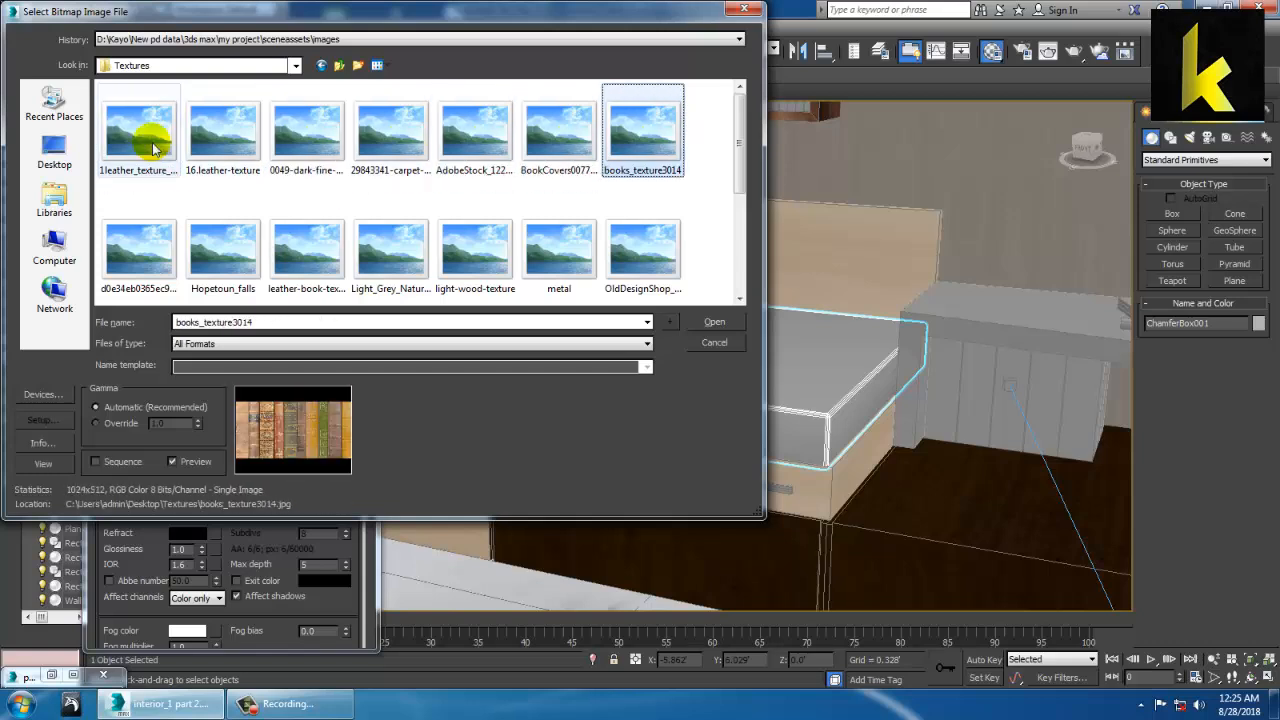
{"action": "key", "text": "Down"}
{"action": "key", "text": "Left"}
{"action": "key", "text": "Left"}
{"action": "key", "text": "Left"}
{"action": "key", "text": "Left"}
{"action": "key", "text": "Left"}
{"action": "key", "text": "Left"}
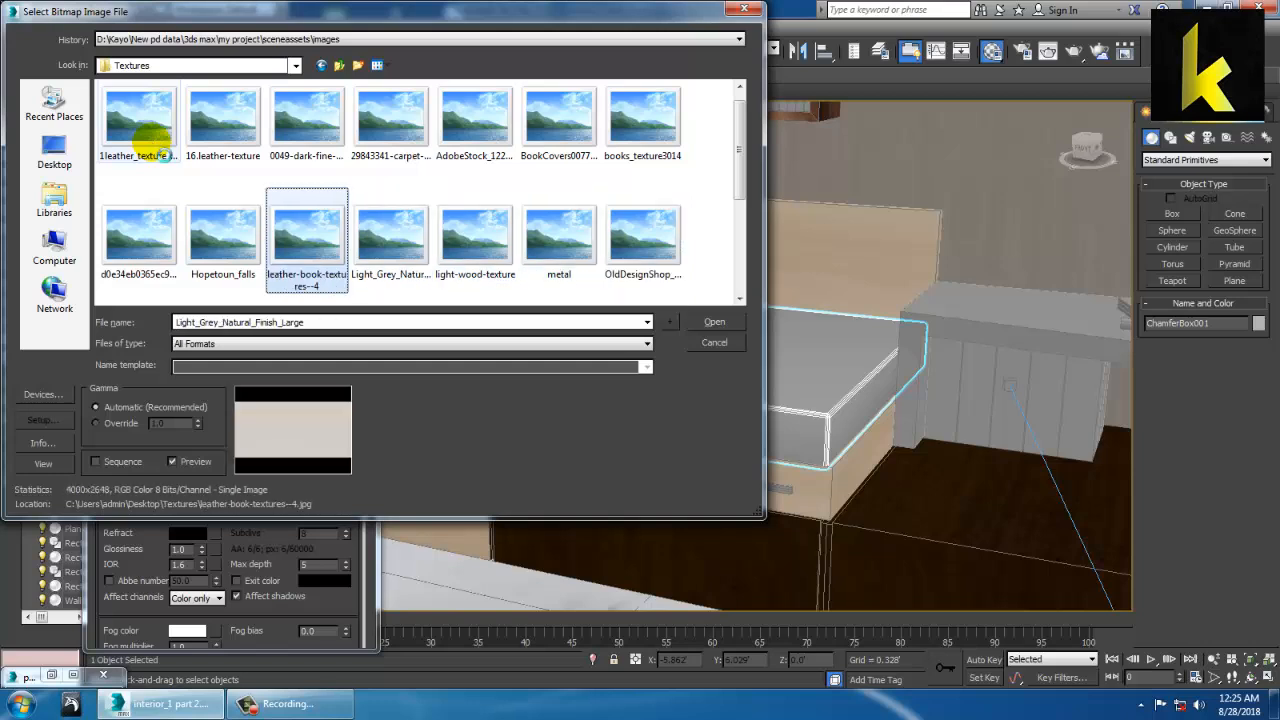
{"action": "key", "text": "Down"}
{"action": "key", "text": "Right"}
{"action": "key", "text": "Right"}
{"action": "key", "text": "Right"}
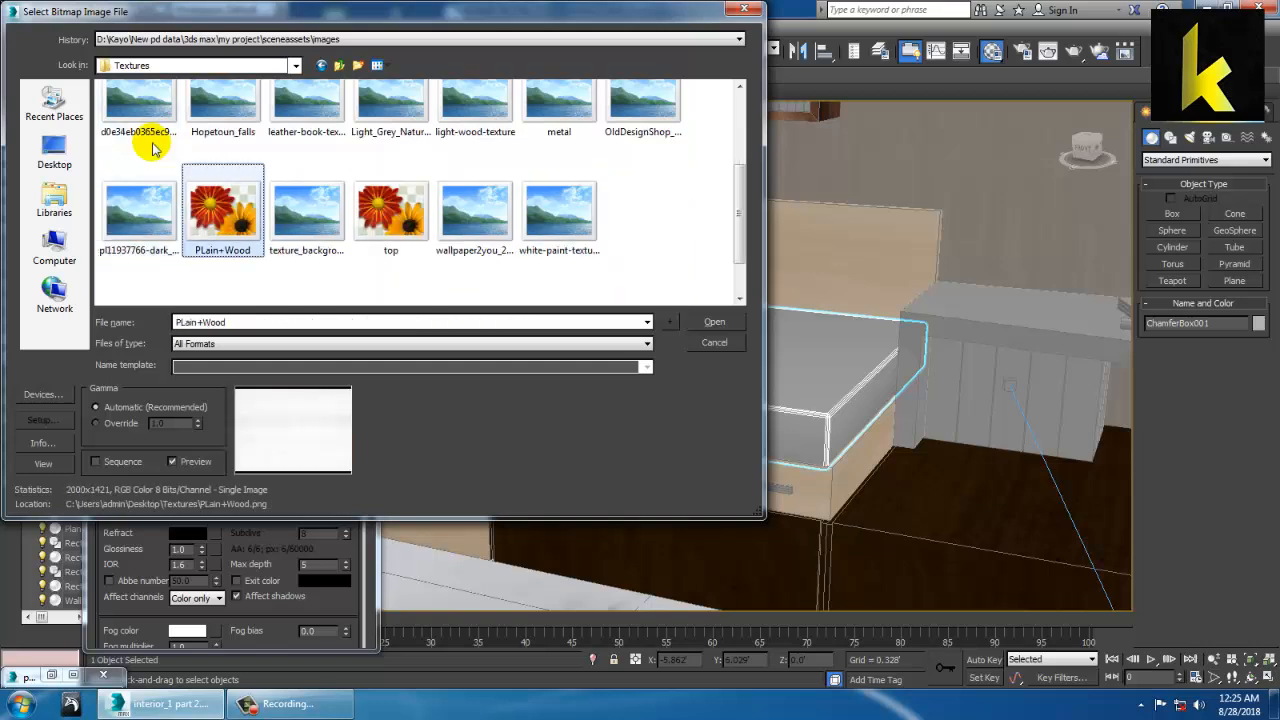
{"action": "key", "text": "Right"}
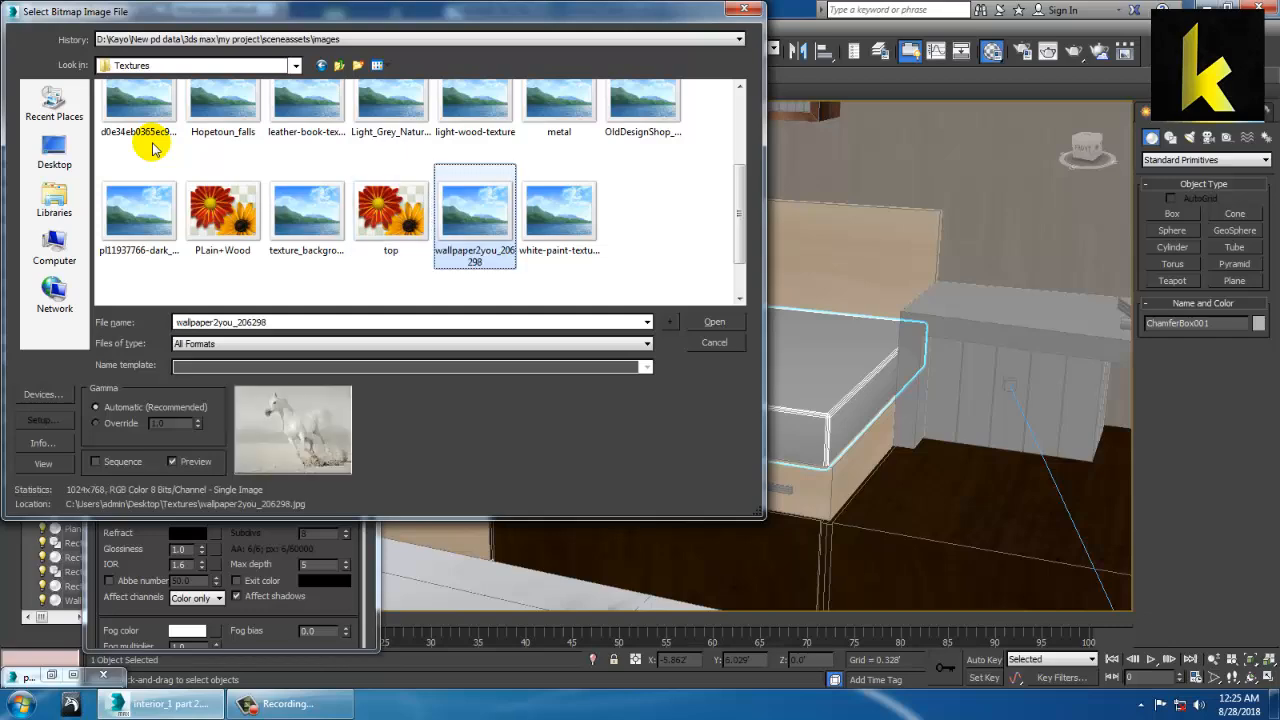
{"action": "key", "text": "Right"}
{"action": "key", "text": "Left"}
{"action": "key", "text": "Left"}
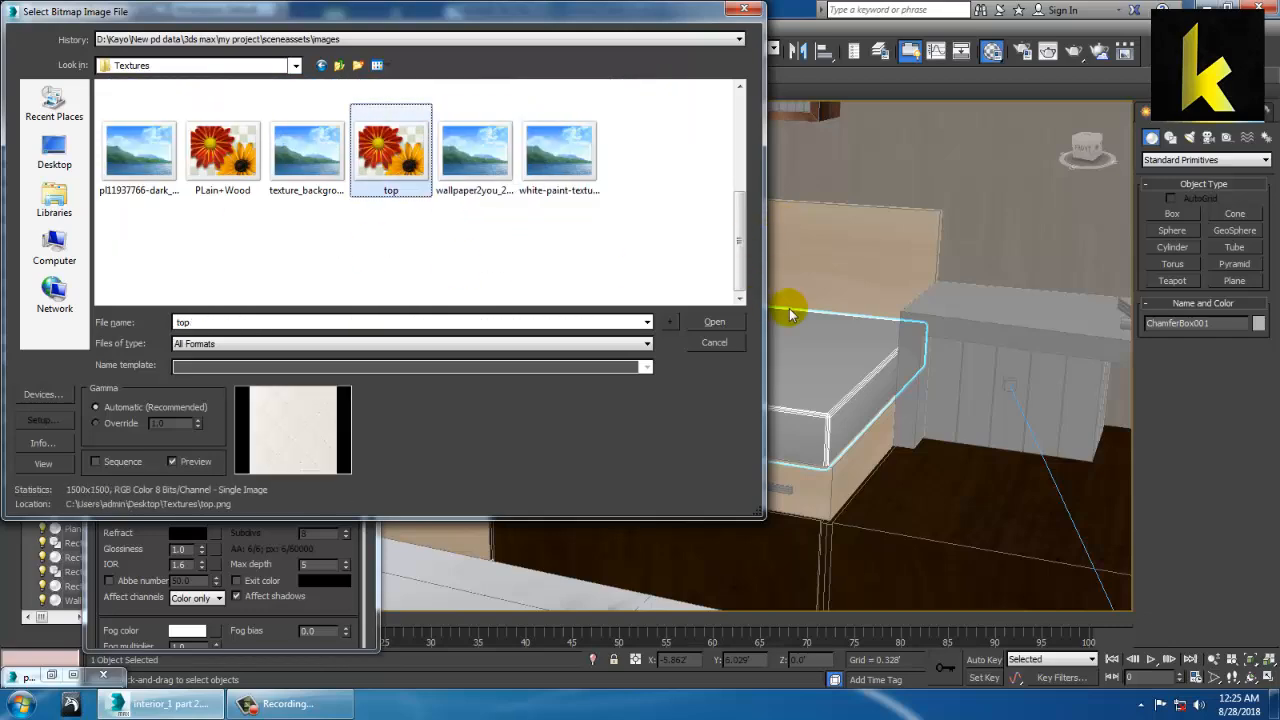
{"action": "left_click", "coordinate": [714, 322]}
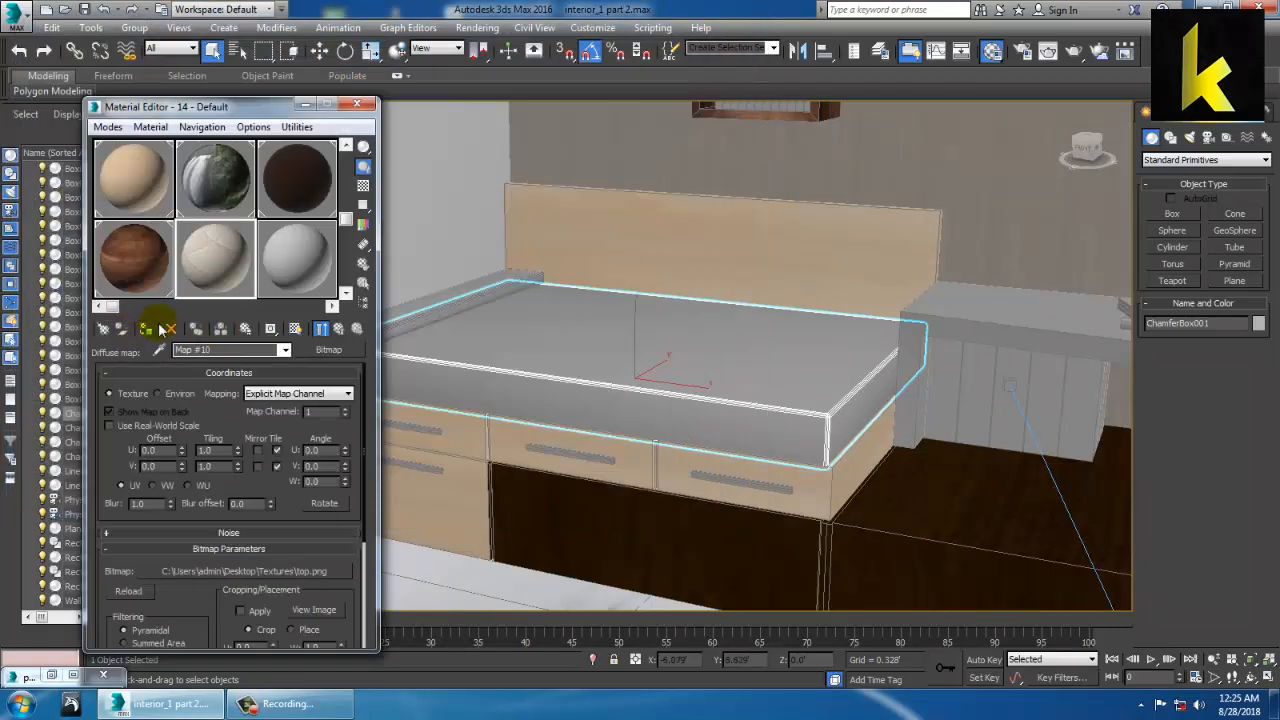
Assign the 14 - Default material to the mattress and show its map in the viewport
{"action": "left_click", "coordinate": [296, 329]}
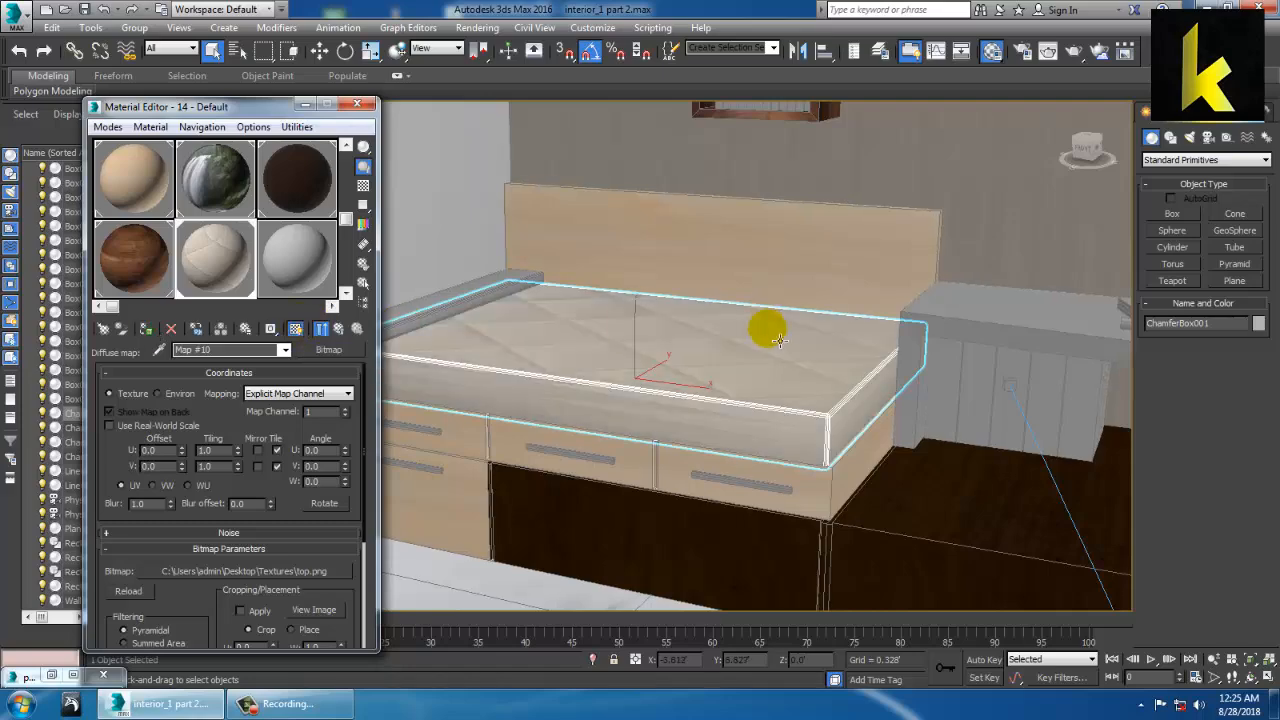
{"action": "scroll", "coordinate": [794, 357], "scroll_direction": "up", "scroll_amount": 5}
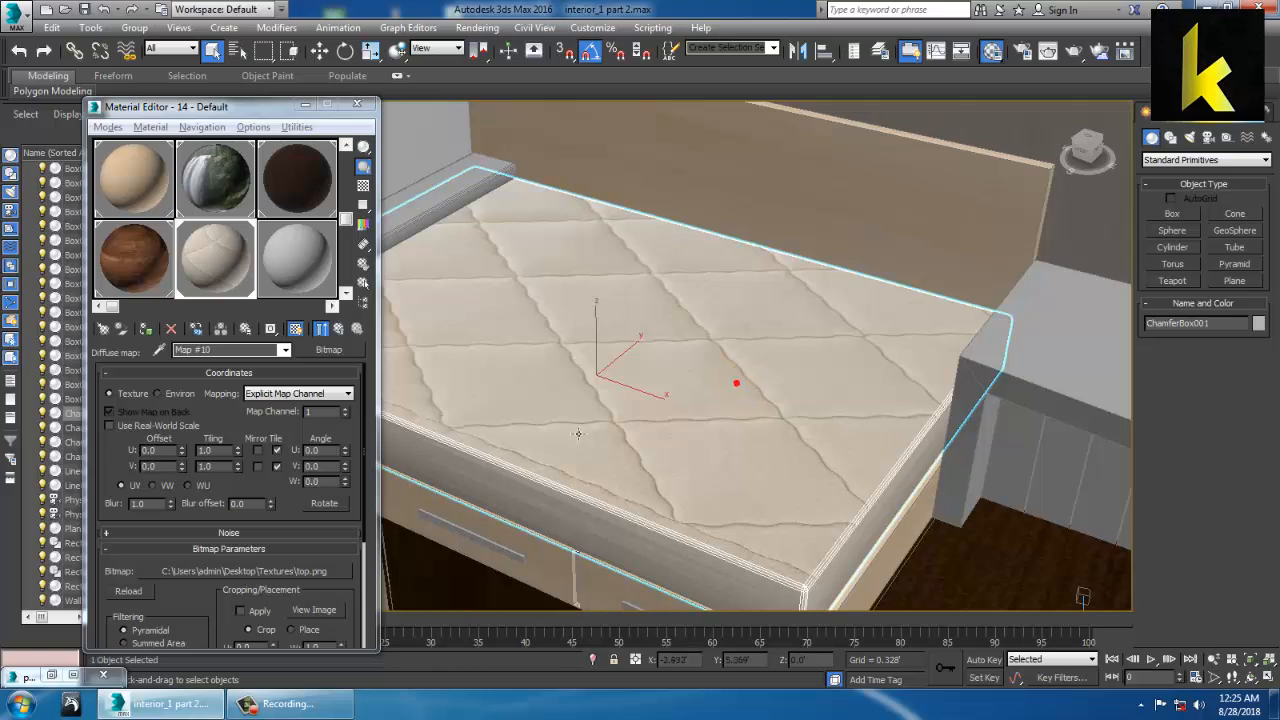
Try a U and V tiling of 5 for the mattress texture
{"action": "left_click_drag", "start_coordinate": [216, 451], "coordinate": [140, 466]}
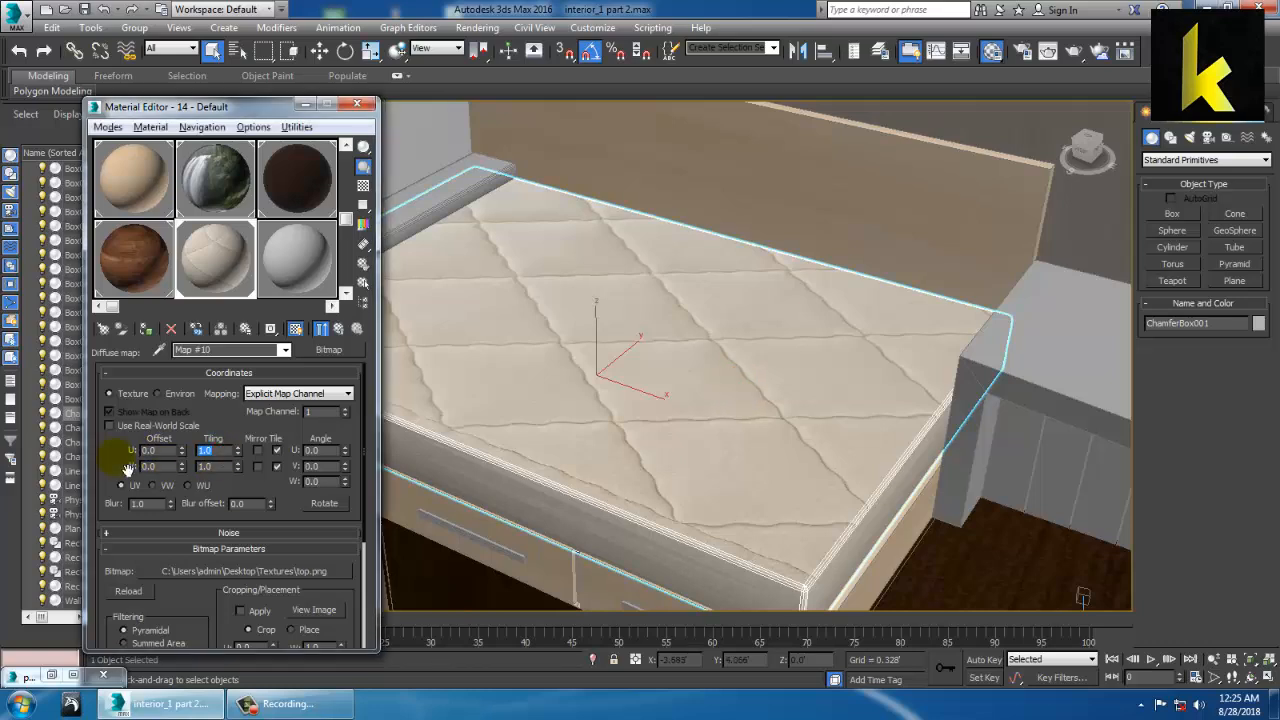
{"action": "type", "text": "5"}
{"action": "key", "text": "Tab"}
{"action": "type", "text": "5"}
{"action": "key", "text": "Return"}
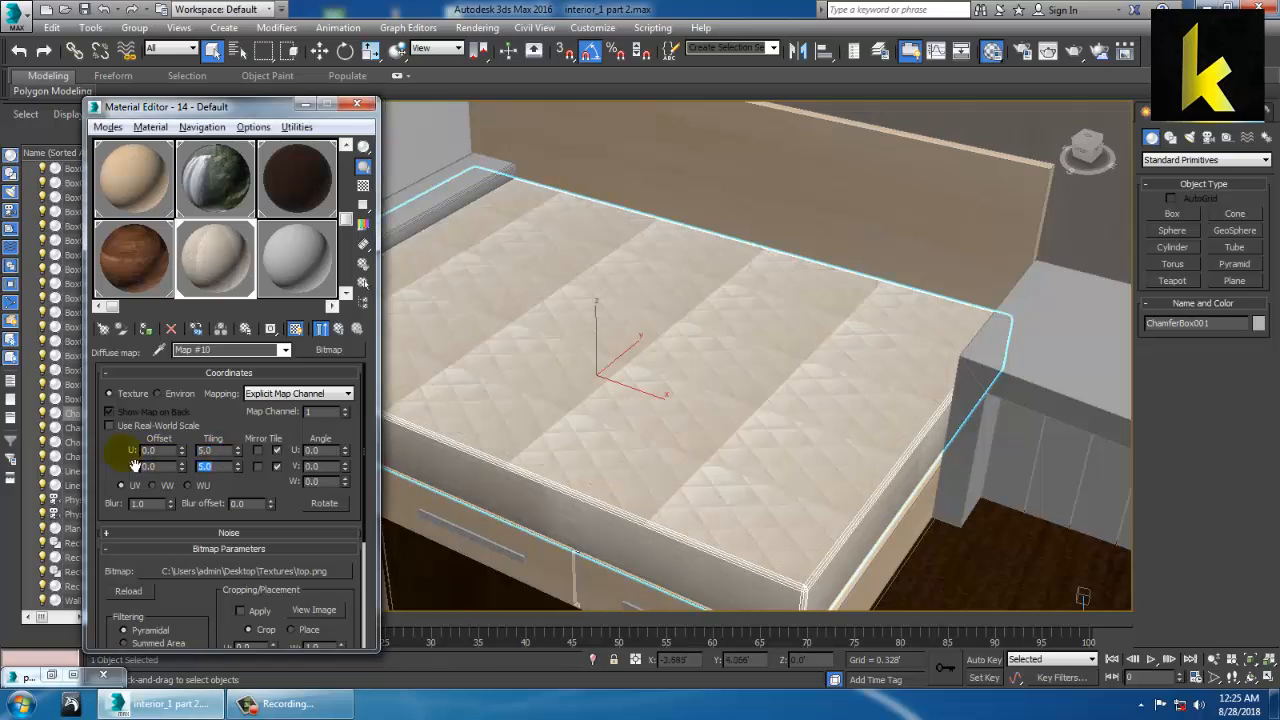
Set the mattress texture's U and V tiling to 2
{"action": "type", "text": "2"}
{"action": "key", "text": "Tab"}
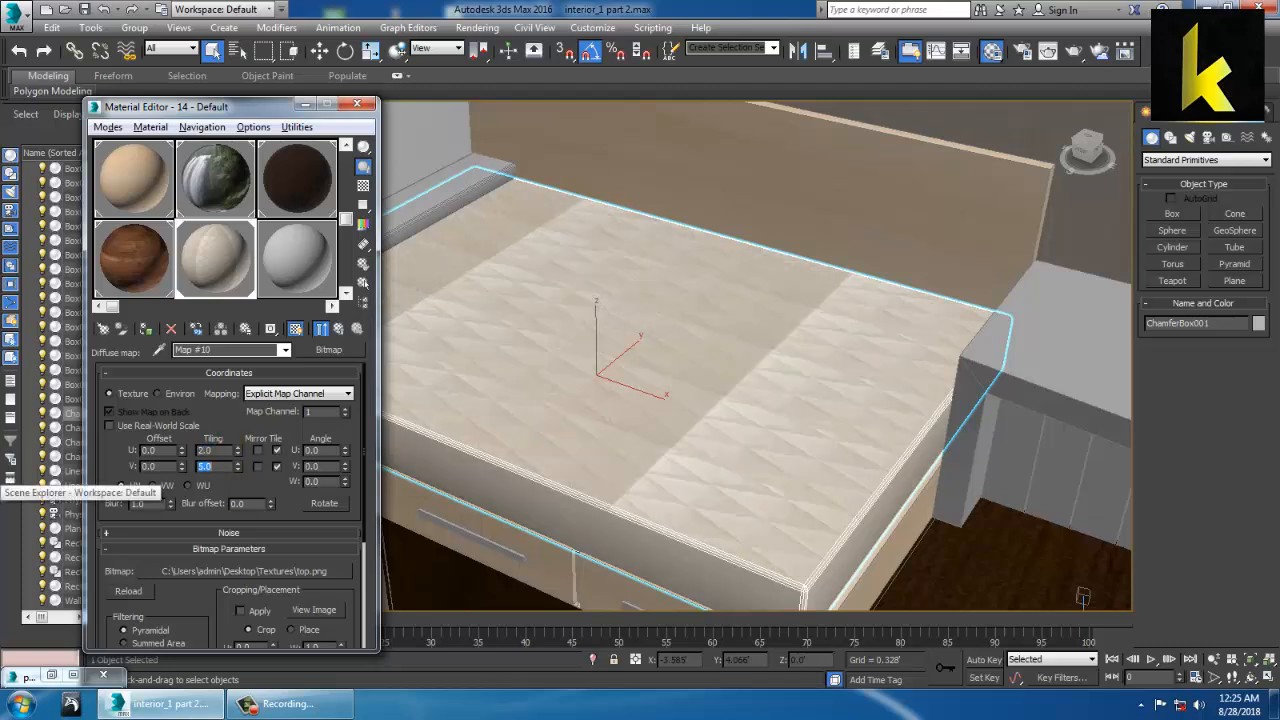
{"action": "type", "text": "2"}
{"action": "key", "text": "Return"}
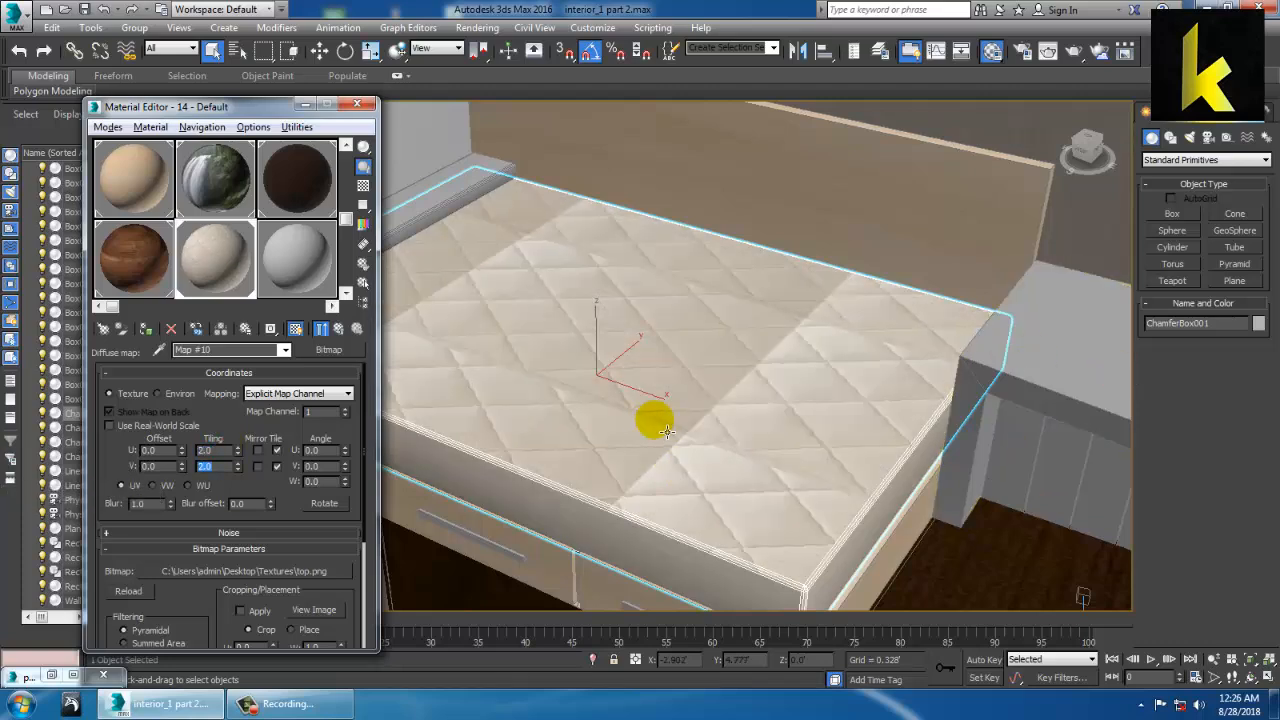
Add a UVW Map modifier with Box mapping to the mattress, setting its length to 3.839' and width to 2.906'
{"action": "left_click", "coordinate": [1171, 137]}
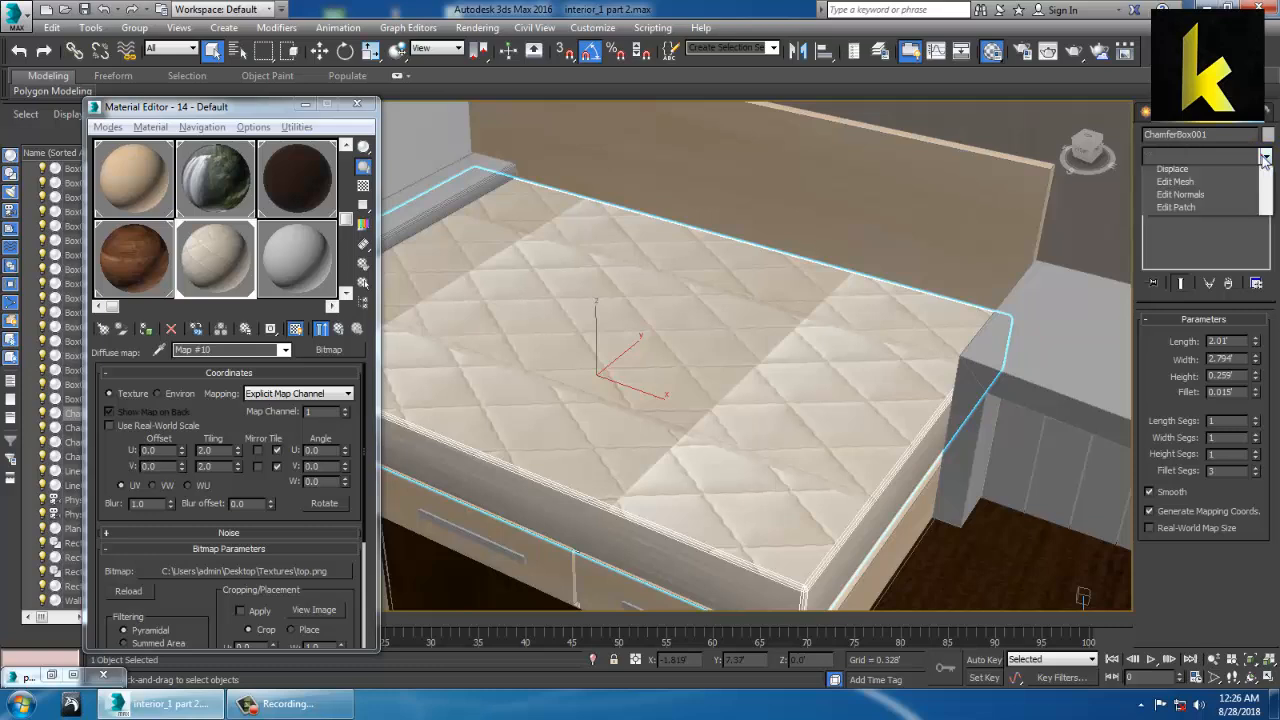
{"action": "left_click", "coordinate": [1263, 156]}
{"action": "key", "text": "u"}
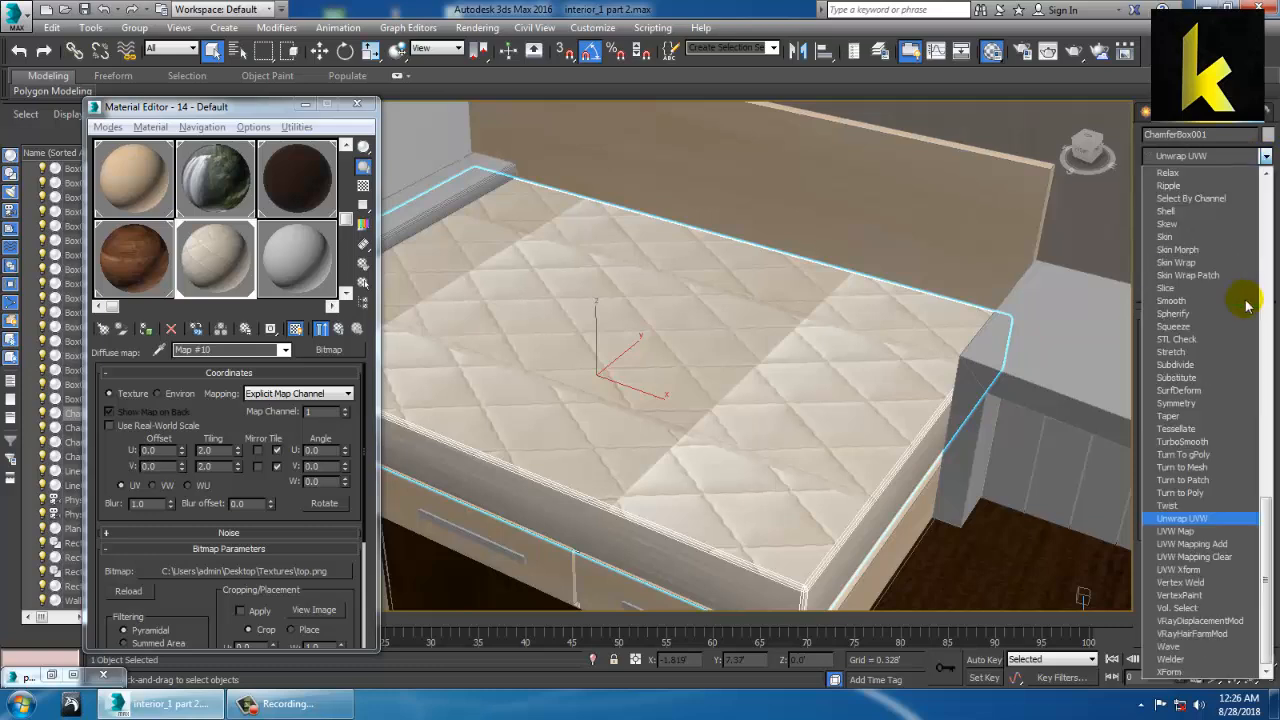
{"action": "left_click", "coordinate": [1195, 534]}
{"action": "left_click", "coordinate": [1174, 409]}
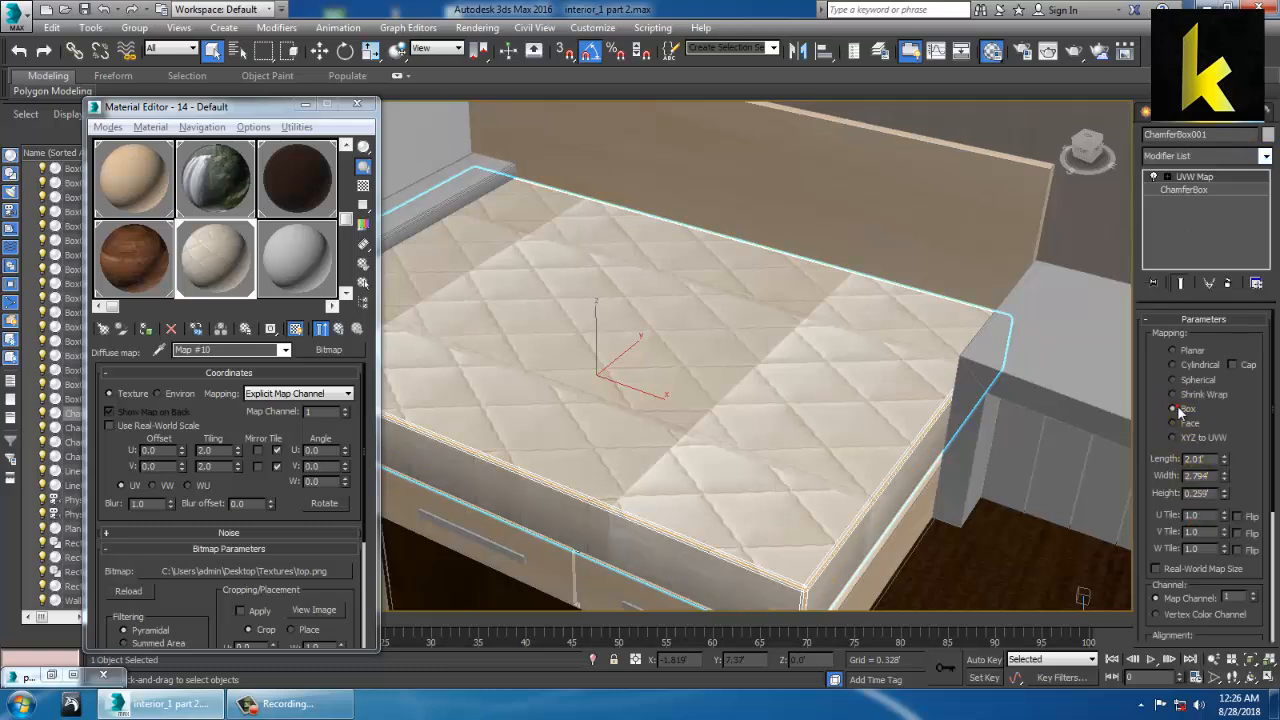
{"action": "left_click_drag", "start_coordinate": [1227, 463], "coordinate": [1227, 394]}
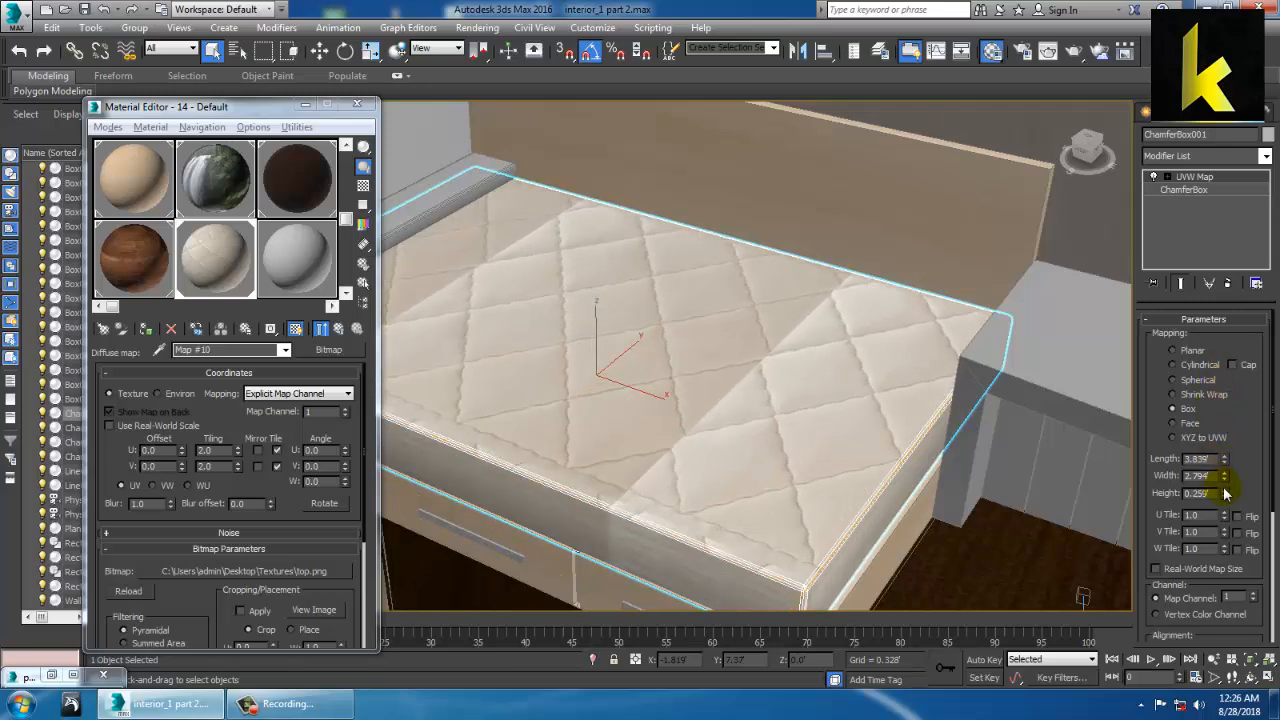
{"action": "mouse_move", "coordinate": [1227, 492]}
{"action": "left_mouse_down"}
{"action": "mouse_move", "coordinate": [1240, 548]}
{"action": "mouse_move", "coordinate": [1214, 453]}
{"action": "mouse_move", "coordinate": [1218, 480]}
{"action": "left_mouse_up"}
Switch to Adobe Photoshop CC 2015 and browse to the Desktop's Textures folder for an image to open
{"action": "left_click", "coordinate": [14, 704]}
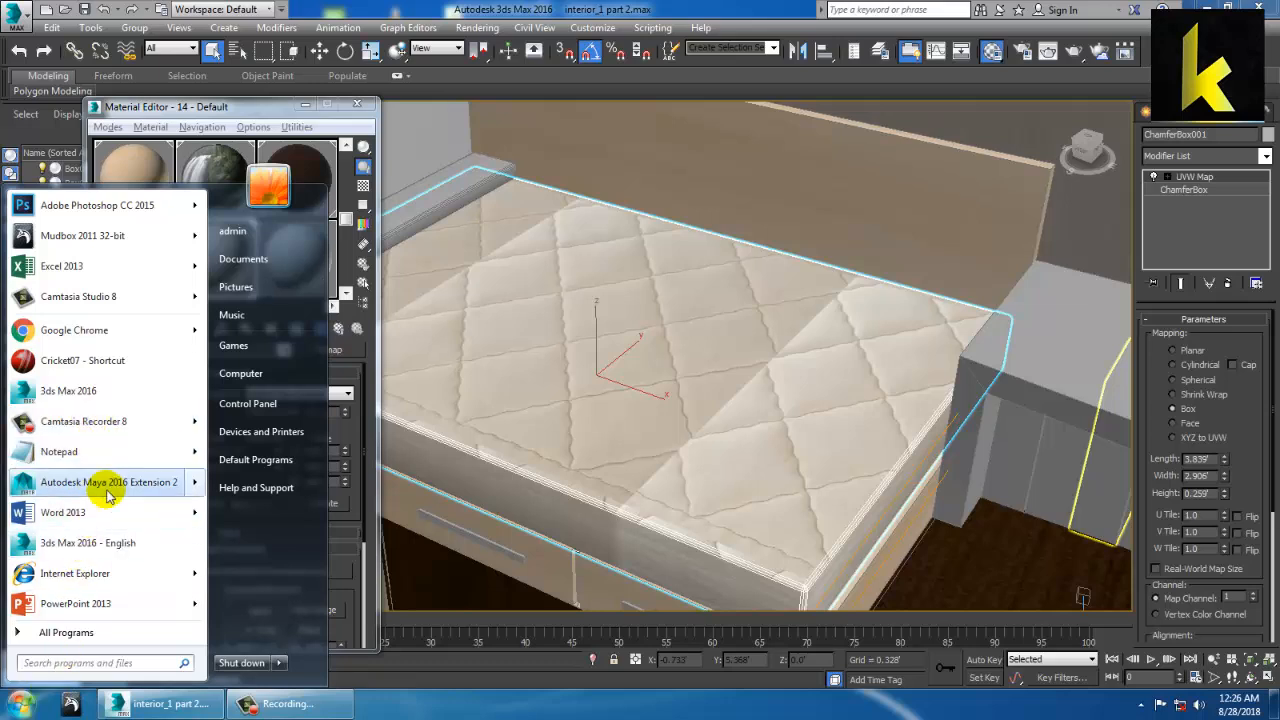
{"action": "left_click", "coordinate": [85, 207]}
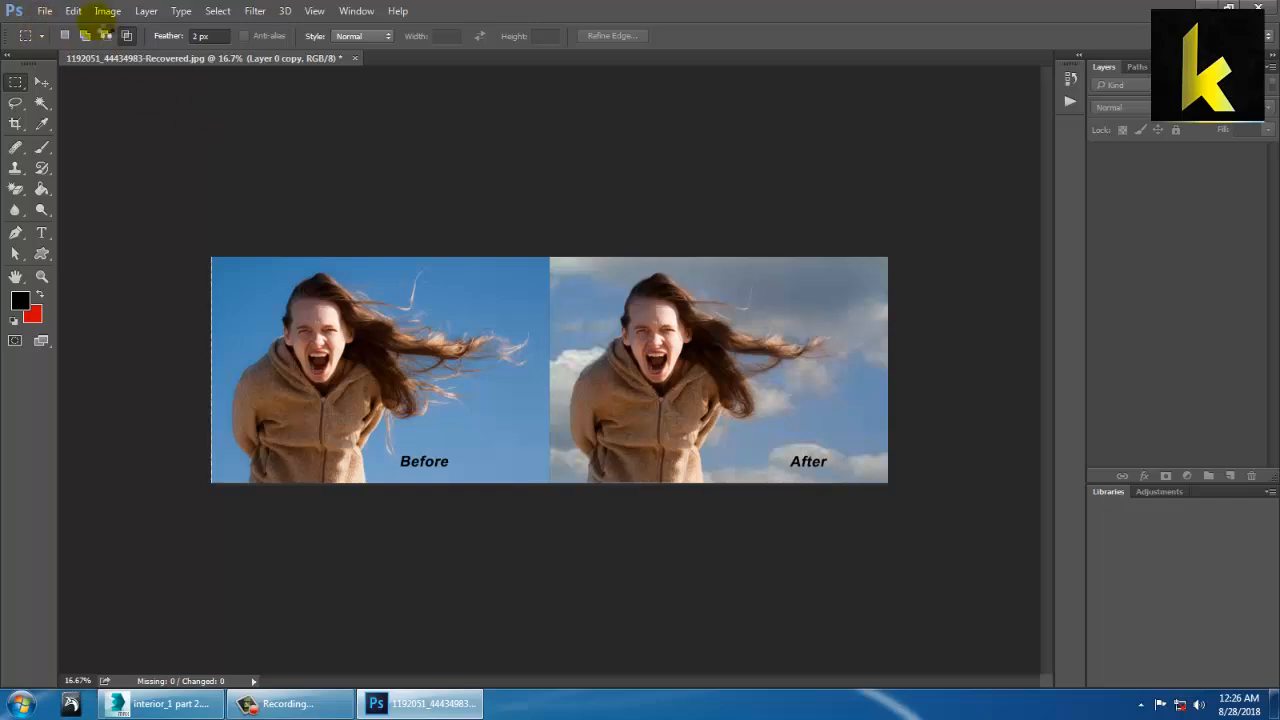
{"action": "left_click", "coordinate": [44, 11]}
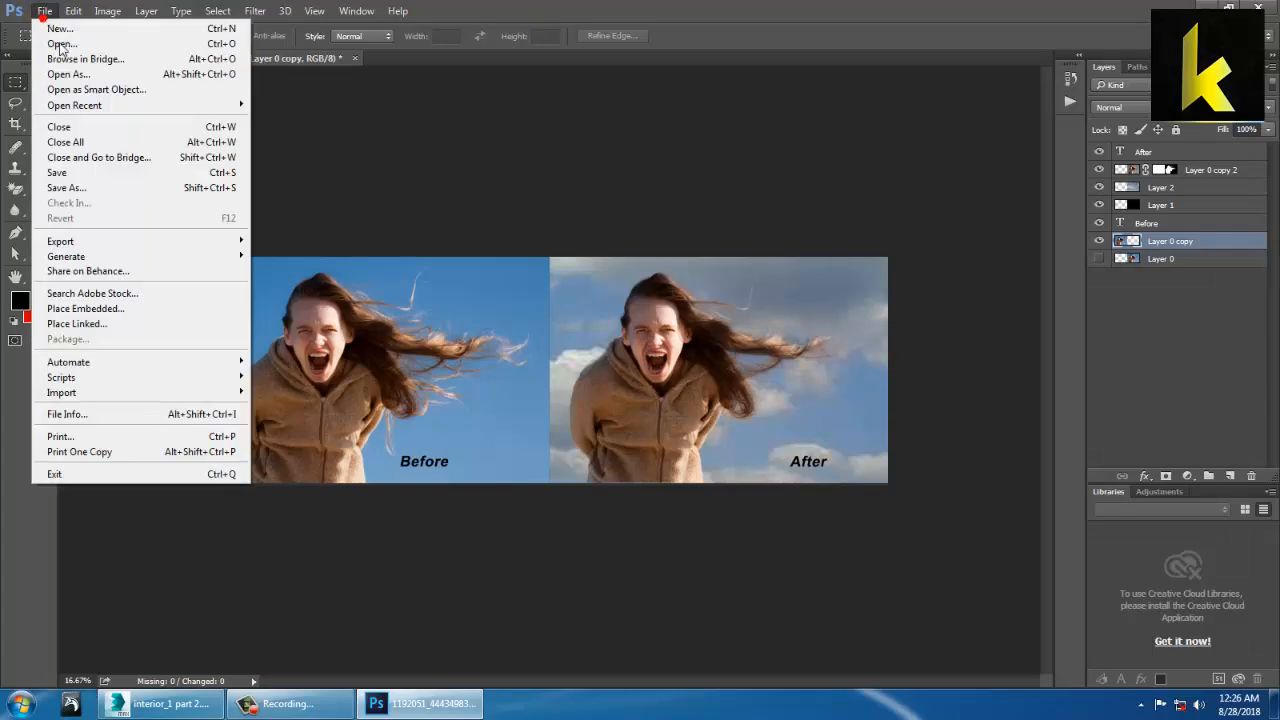
{"action": "left_click", "coordinate": [55, 40]}
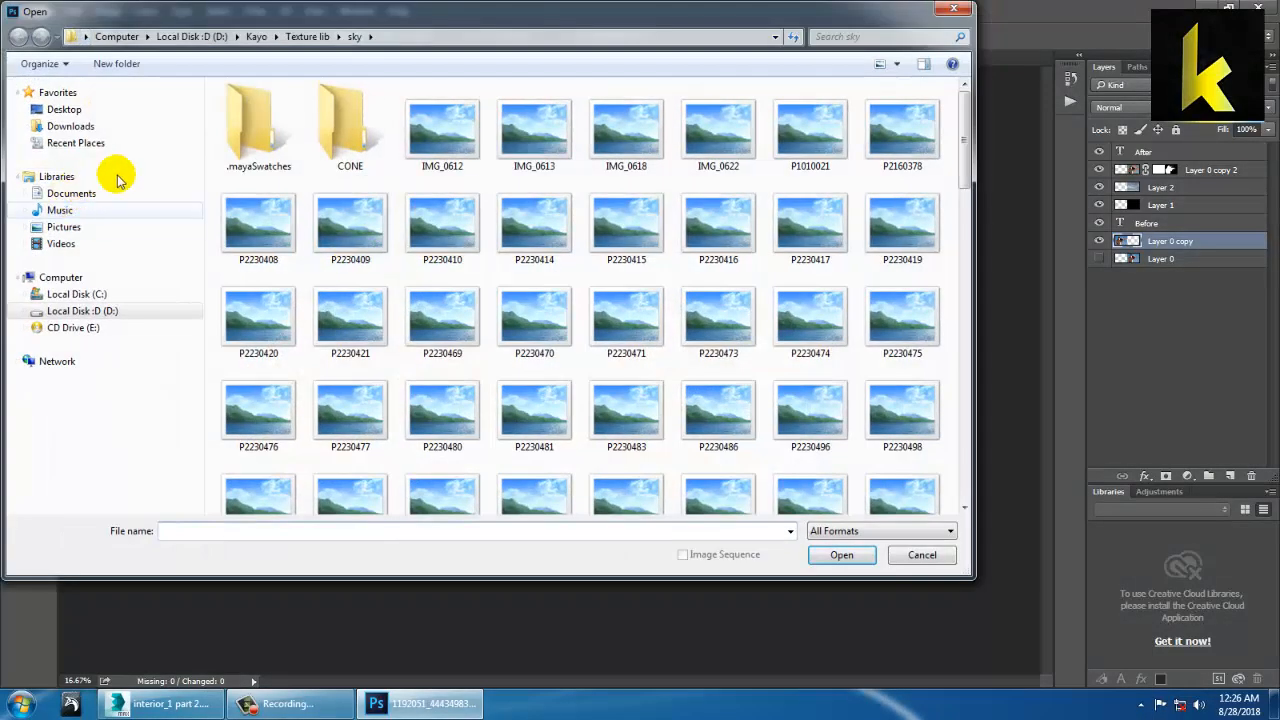
{"action": "left_click", "coordinate": [64, 110]}
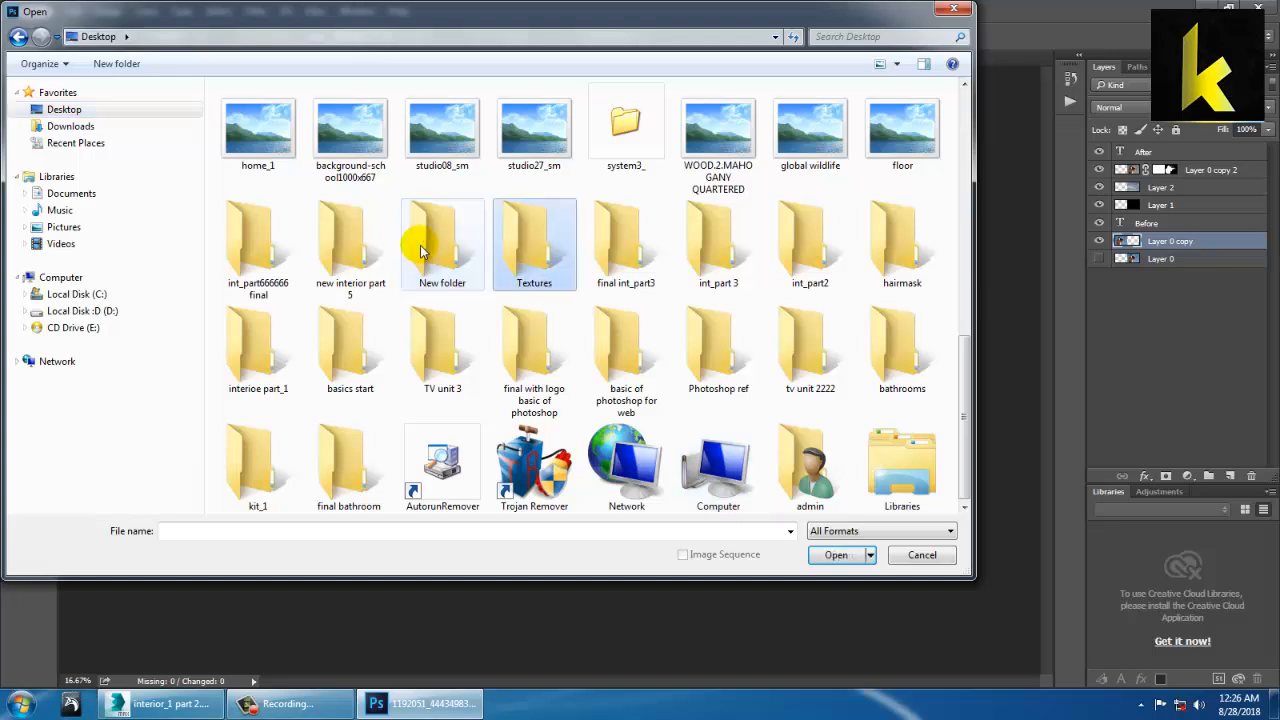
{"action": "left_click", "coordinate": [547, 253]}
{"action": "double_click", "coordinate": [547, 253]}
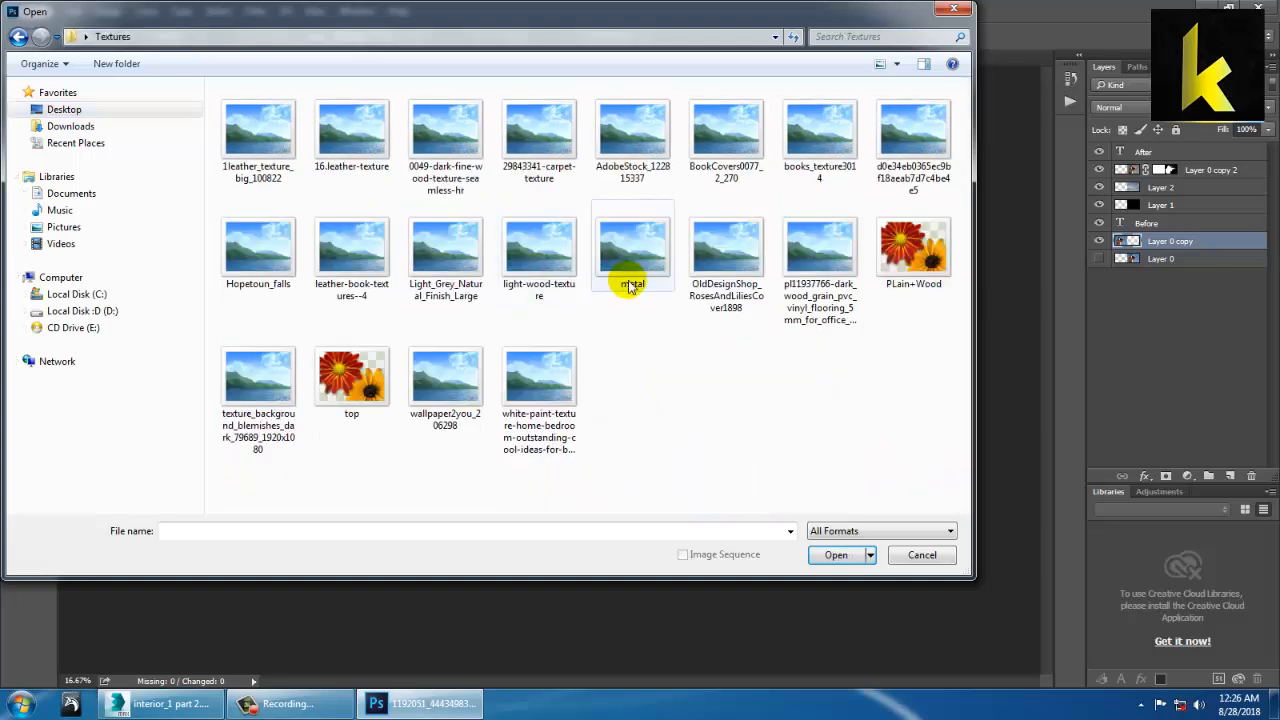
Preview the images in the Textures folder to identify the quilted mattress texture
{"action": "left_click", "coordinate": [706, 268]}
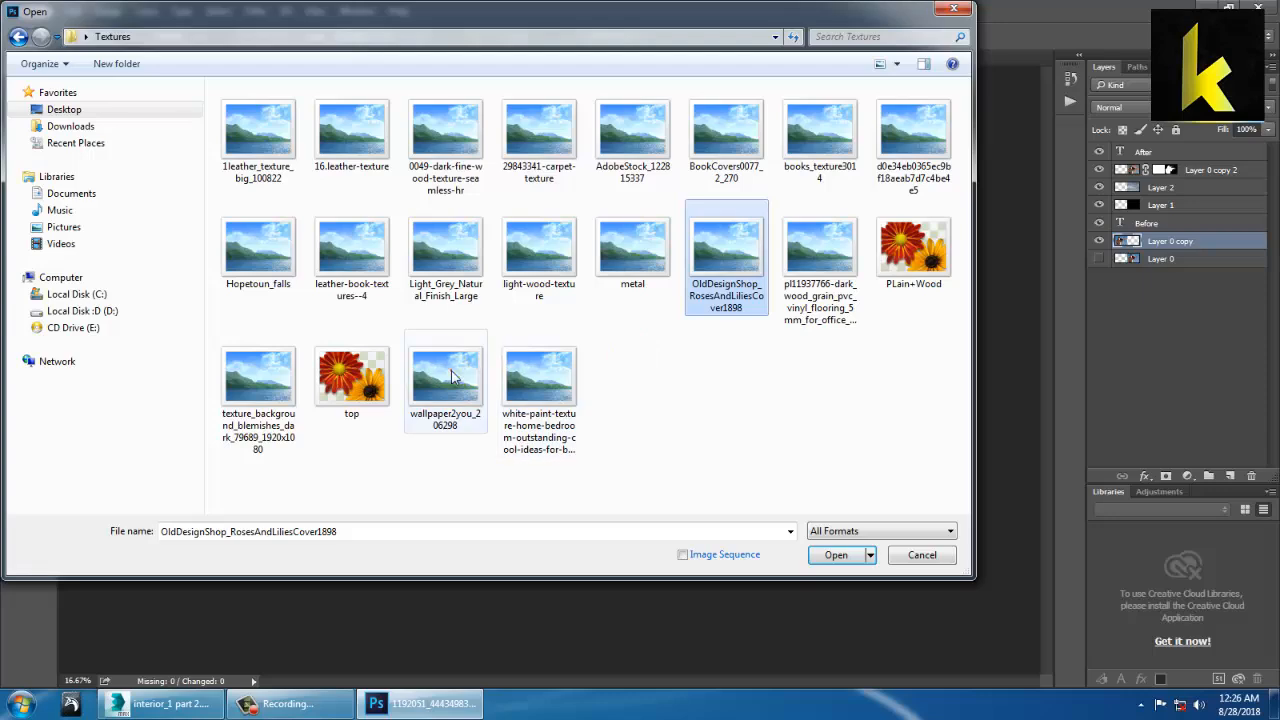
{"action": "left_click", "coordinate": [455, 372]}
{"action": "left_click", "coordinate": [370, 378]}
{"action": "right_click", "coordinate": [340, 378]}
{"action": "left_click", "coordinate": [337, 246]}
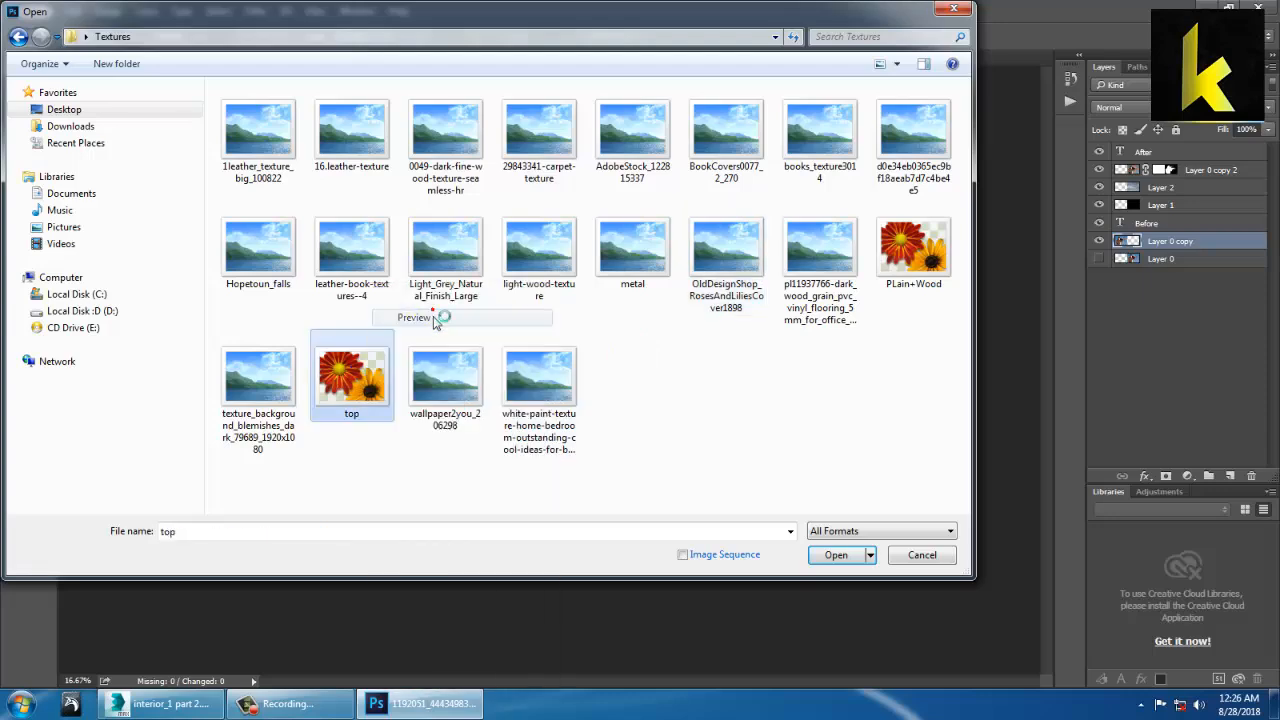
{"action": "key", "text": "Right"}
{"action": "key", "text": "Right"}
{"action": "key", "text": "Right"}
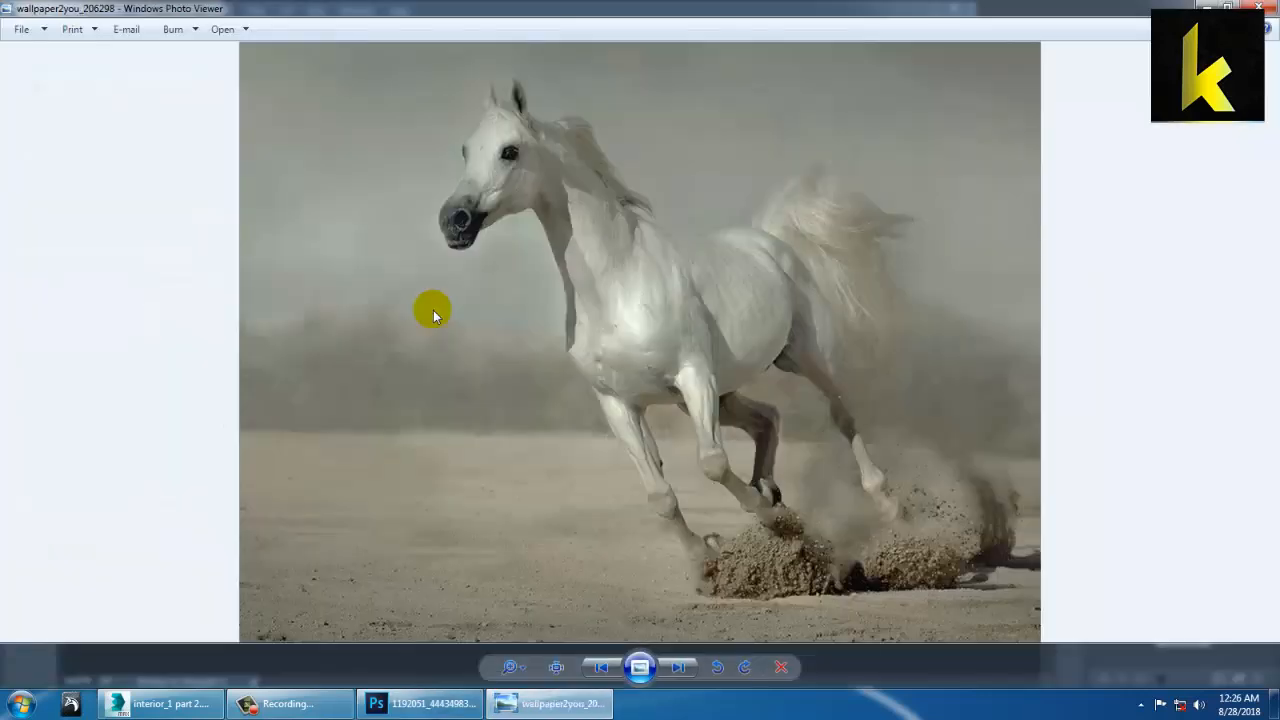
{"action": "key", "text": "Right"}
{"action": "key", "text": "Right"}
{"action": "key", "text": "Right"}
{"action": "key", "text": "Right"}
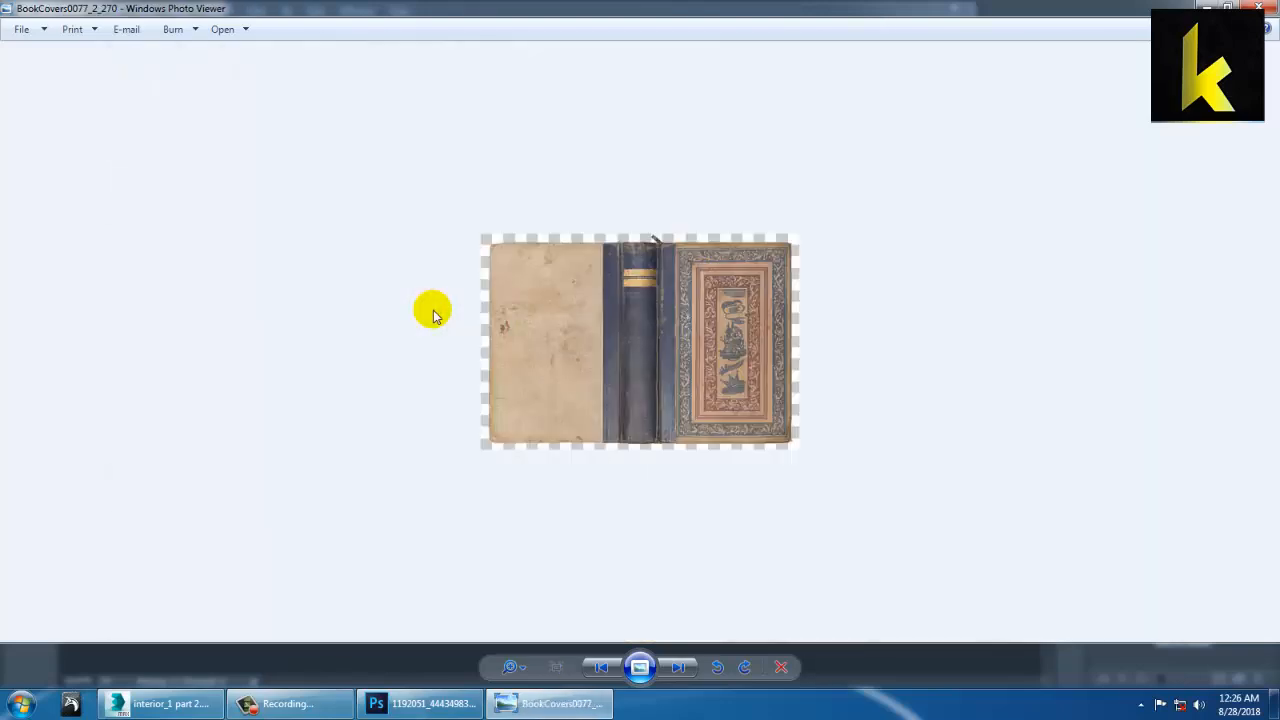
{"action": "key", "text": "Right"}
{"action": "key", "text": "Right"}
{"action": "key", "text": "Right"}
{"action": "key", "text": "Right"}
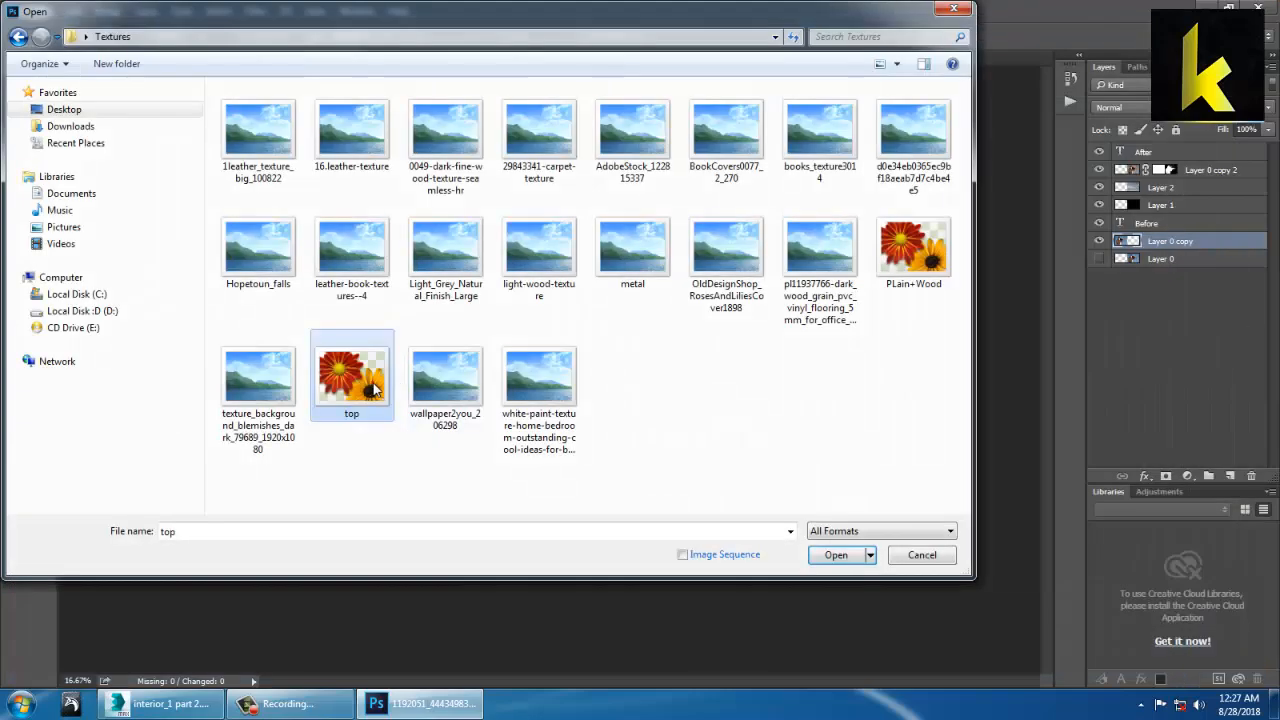
Open top.png and convert its locked background into the regular layer Layer 0
{"action": "key", "text": "Escape"}
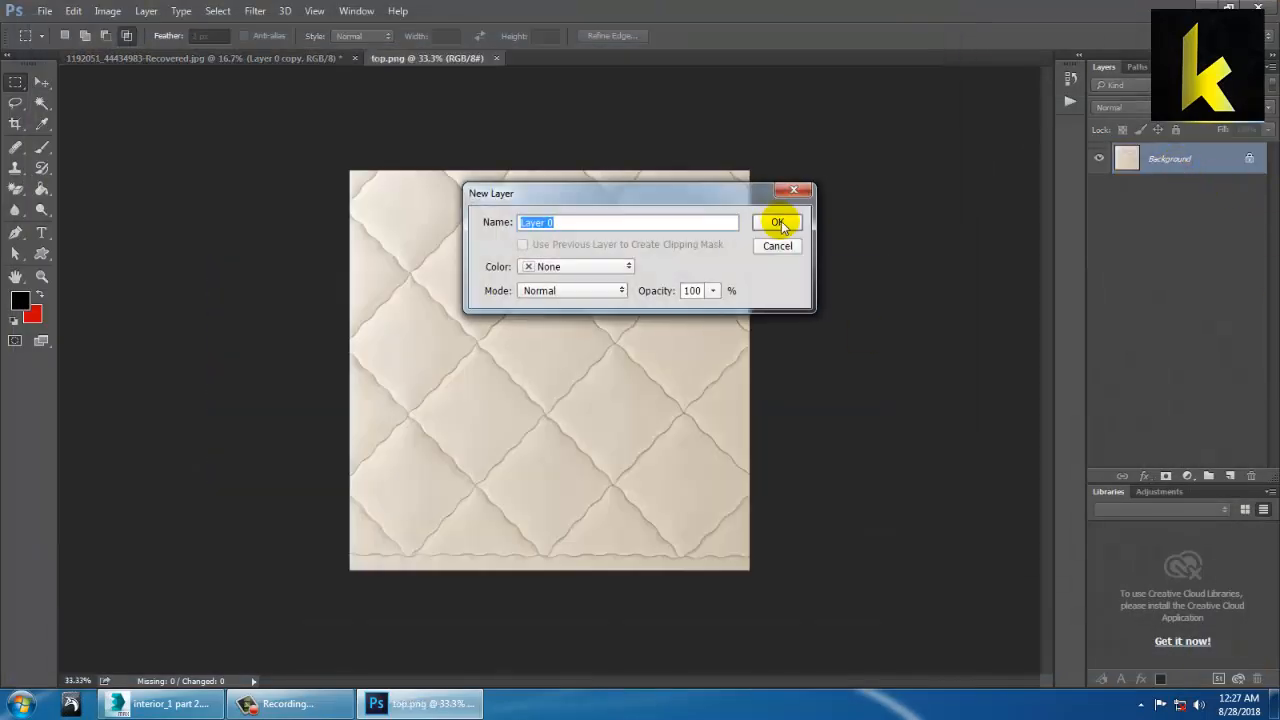
{"action": "left_click", "coordinate": [780, 218]}
Start a new document using the Custom document type
{"action": "left_click", "coordinate": [44, 11]}
{"action": "left_click", "coordinate": [74, 32]}
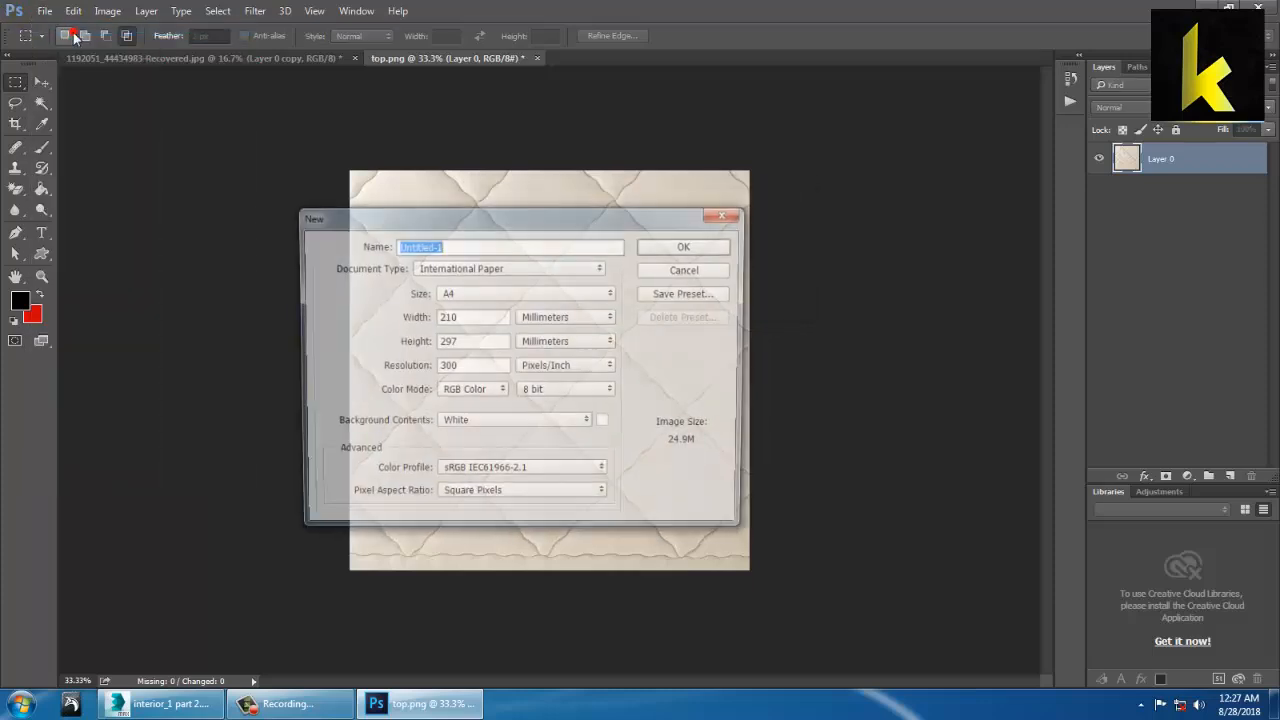
{"action": "left_click", "coordinate": [523, 314]}
{"action": "left_click", "coordinate": [475, 293]}
{"action": "left_click", "coordinate": [523, 294]}
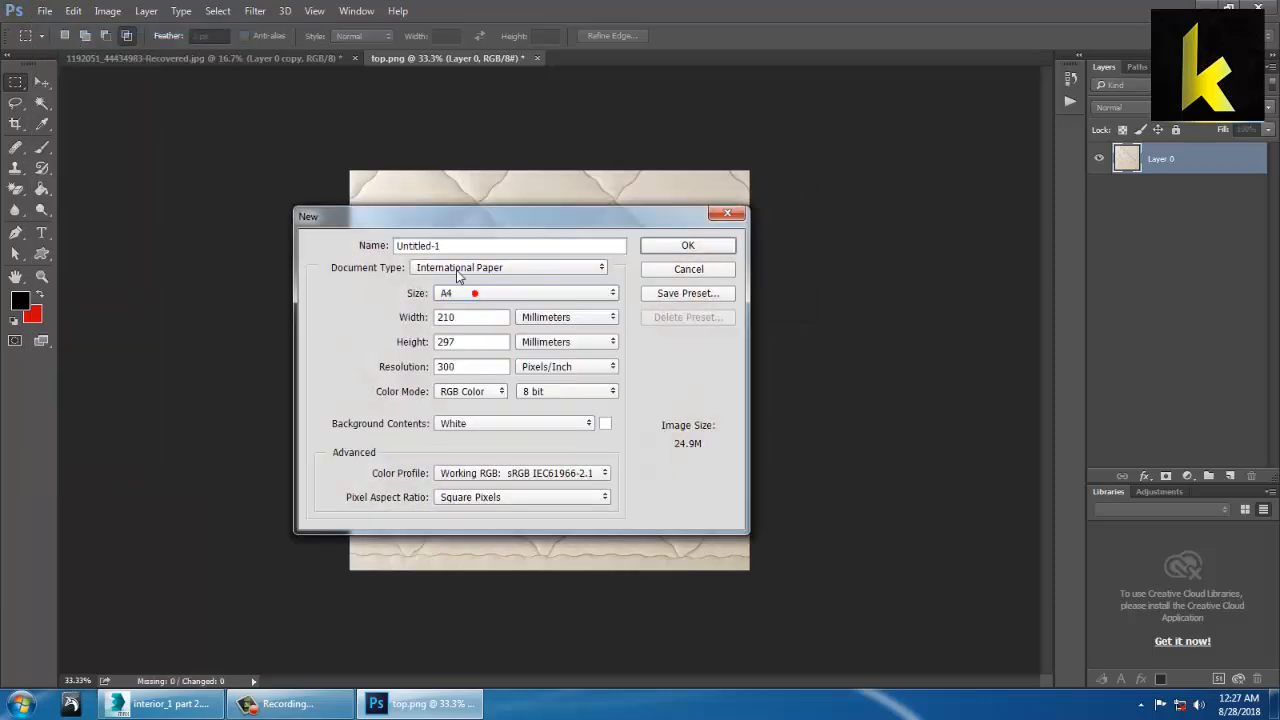
{"action": "left_click", "coordinate": [505, 267]}
{"action": "left_click", "coordinate": [460, 471]}
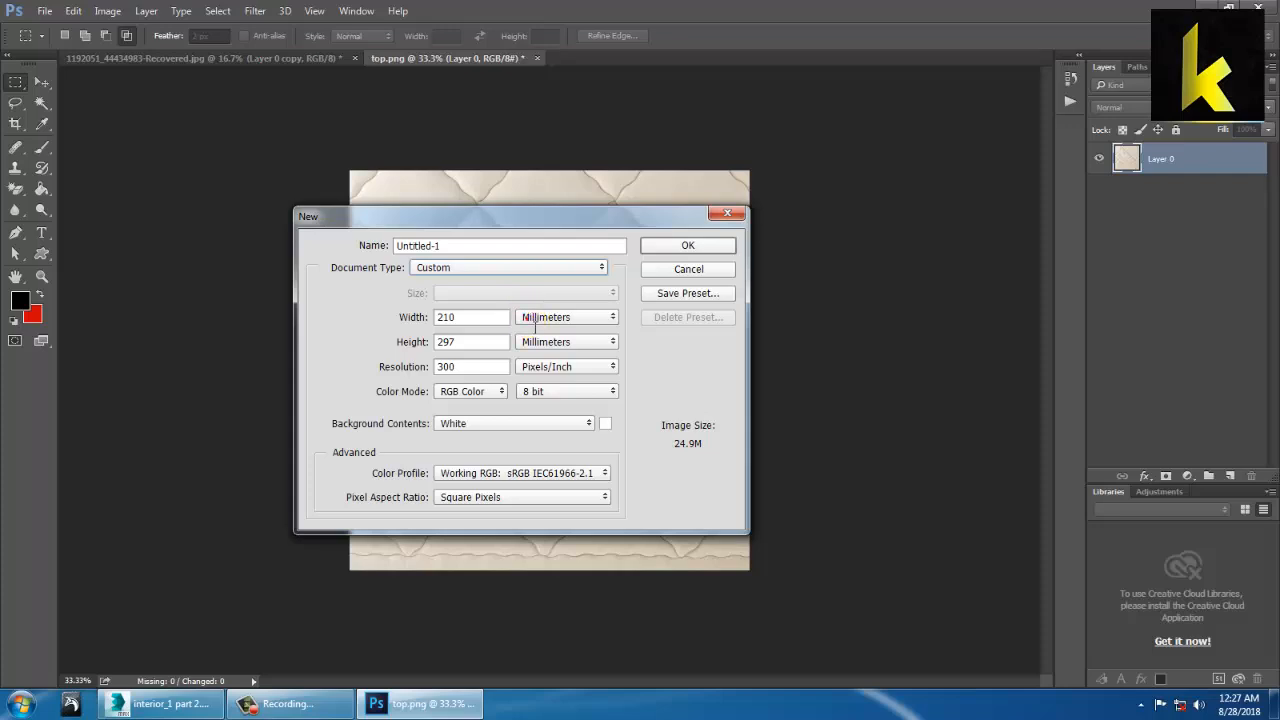
Set the new document's size to 2048 by 2048 pixels, keep 300 pixels/inch, and create it
{"action": "left_click", "coordinate": [571, 318]}
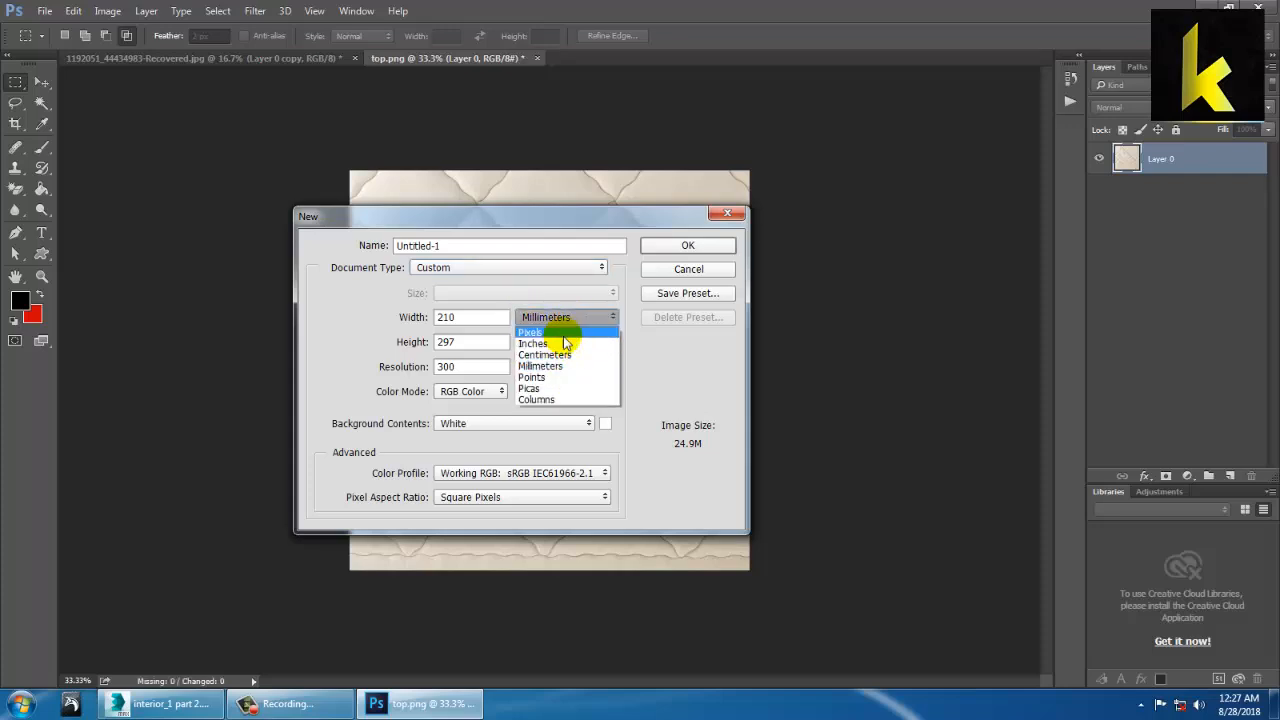
{"action": "left_click", "coordinate": [563, 334]}
{"action": "double_click", "coordinate": [475, 317]}
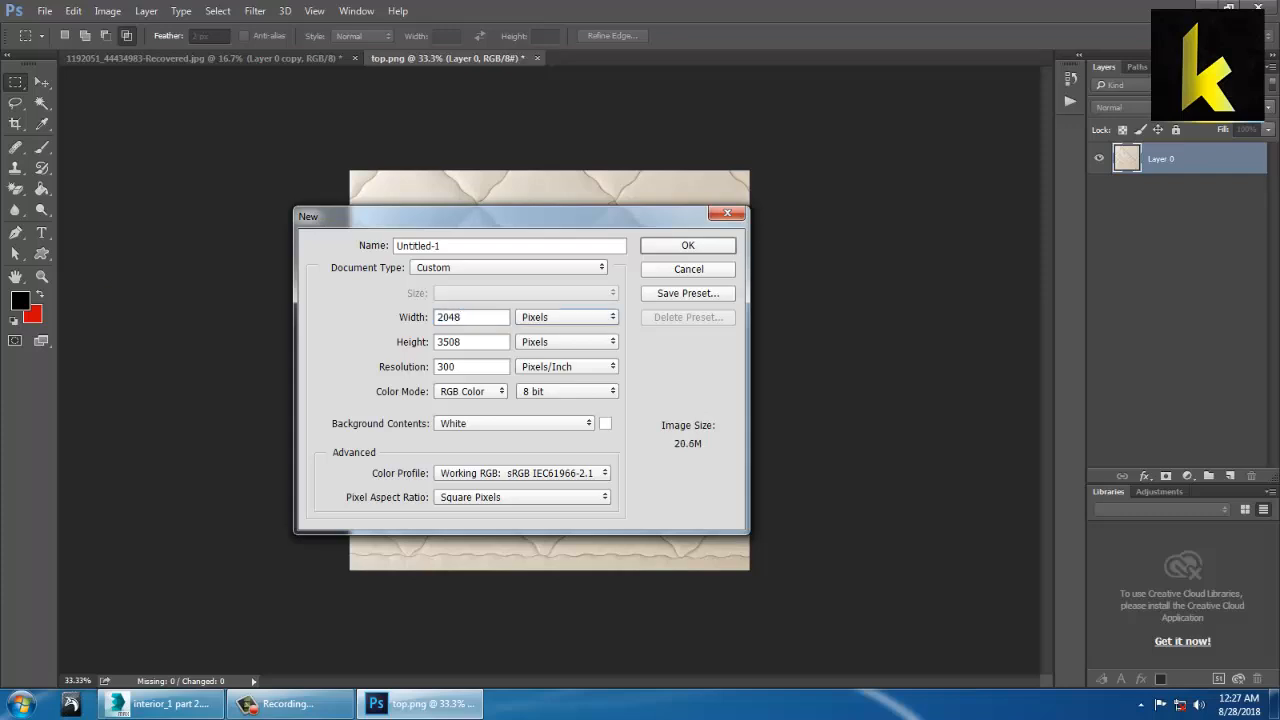
{"action": "key", "text": "Tab"}
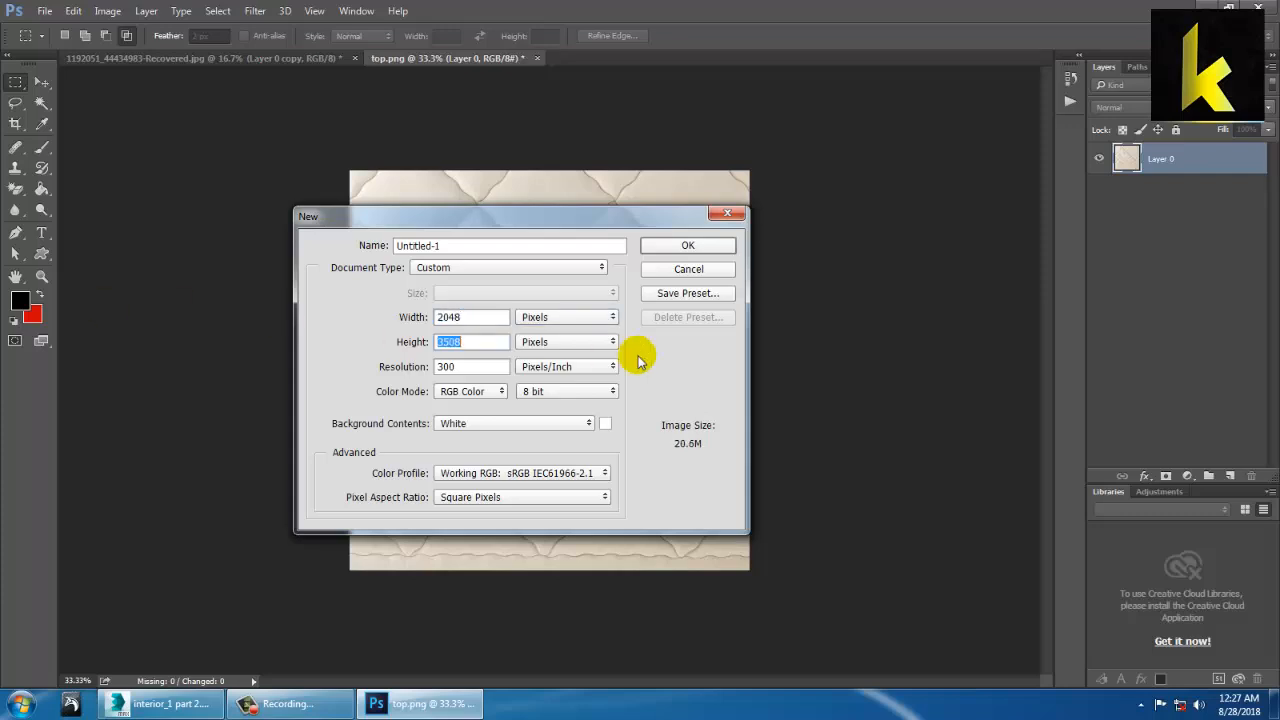
{"action": "type", "text": "2048"}
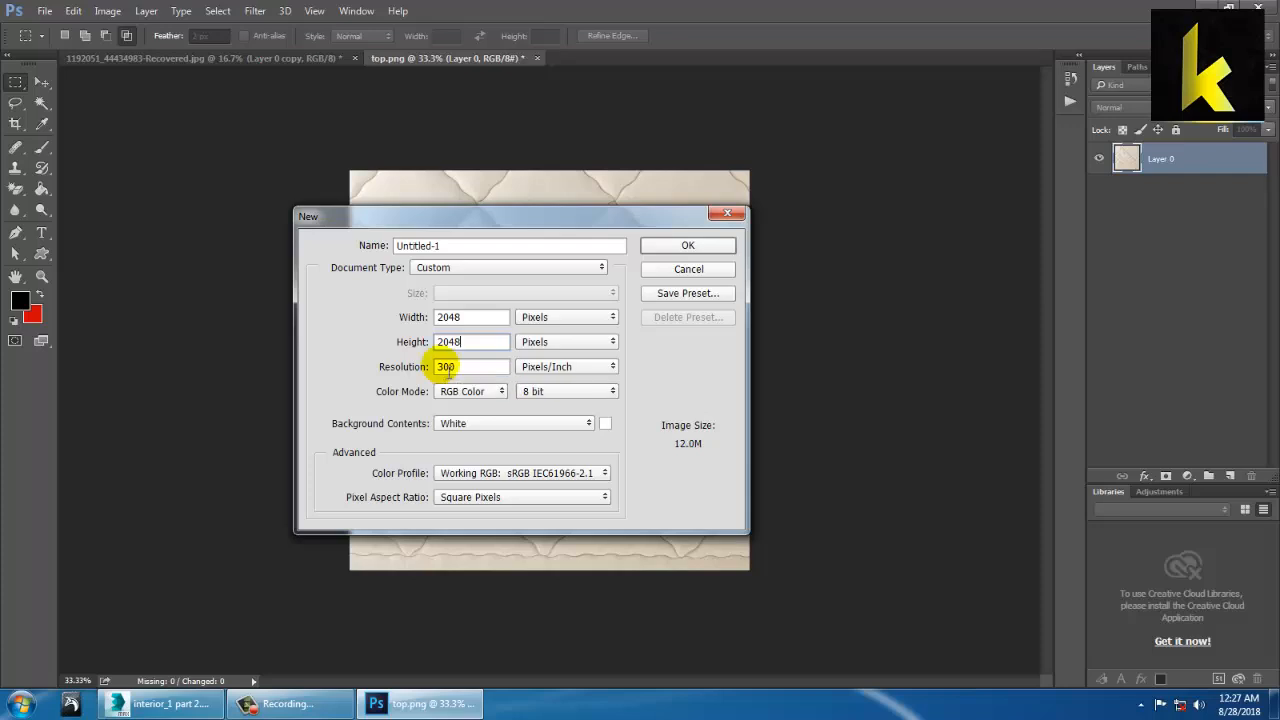
{"action": "double_click", "coordinate": [445, 366]}
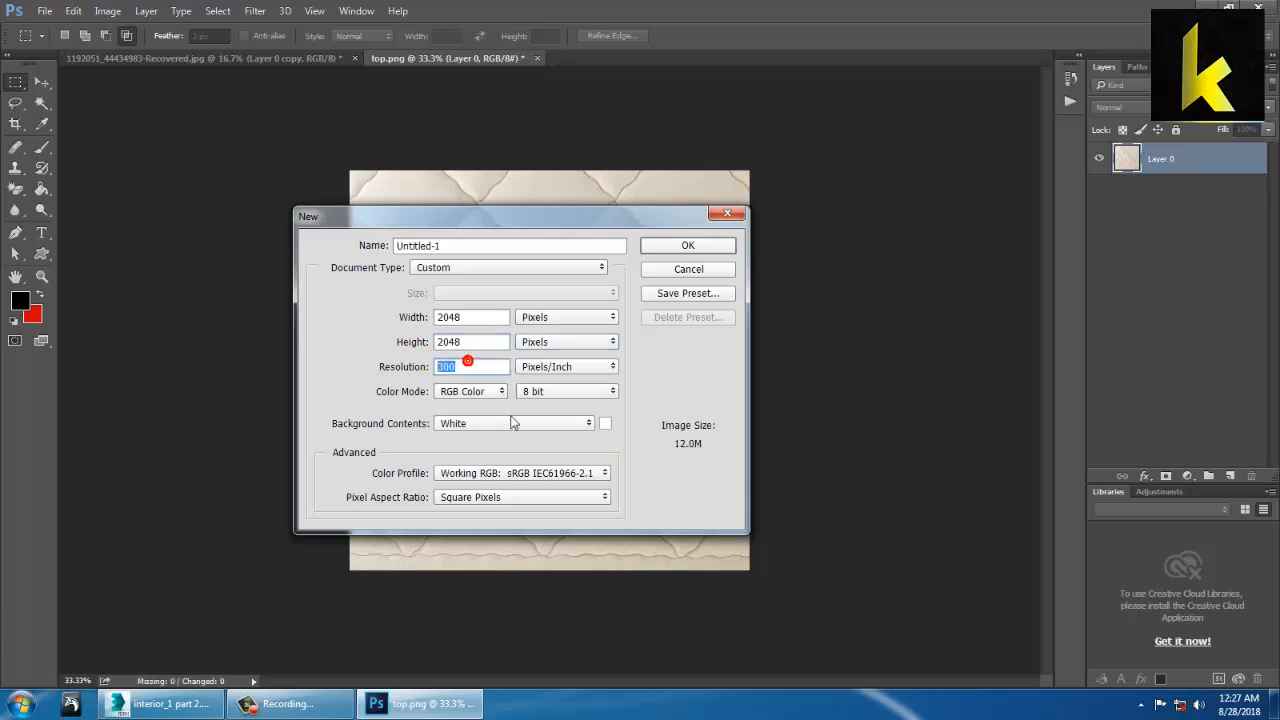
{"action": "left_click", "coordinate": [687, 247]}
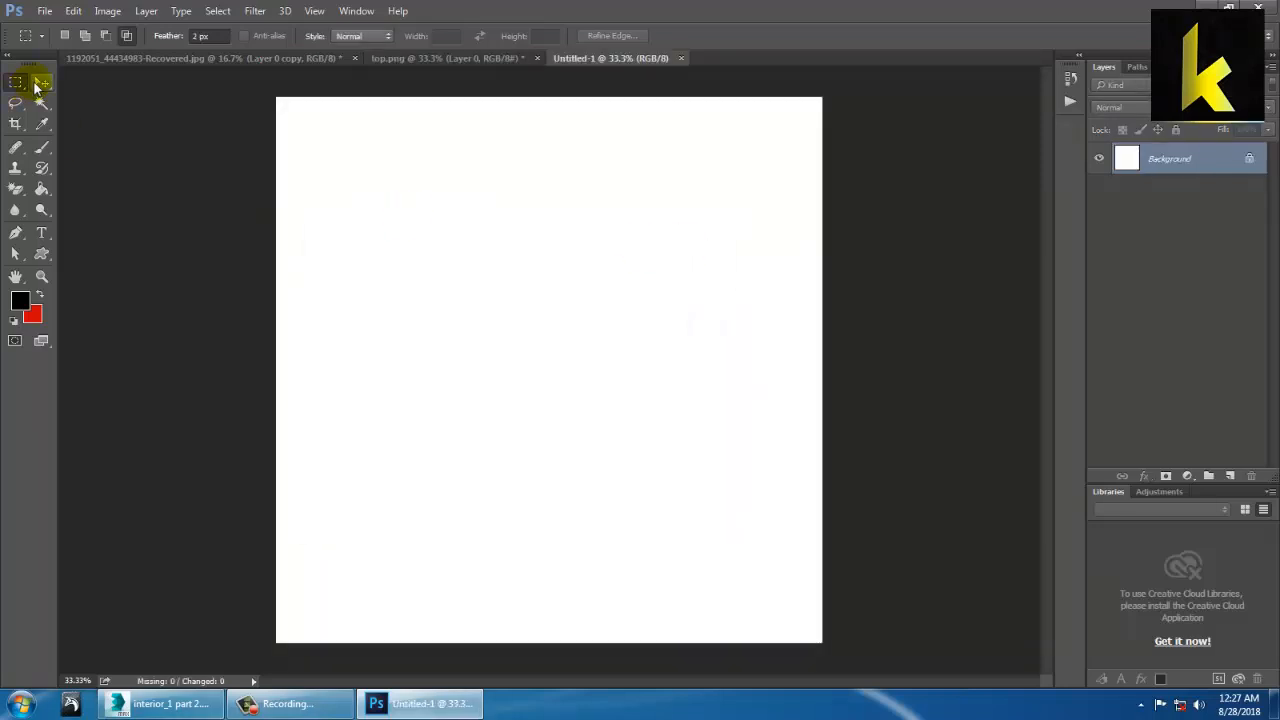
Copy the quilt layer from top.png into the blank 2048-pixel document and minimize the top.png window
{"action": "left_click", "coordinate": [41, 82]}
{"action": "left_click_drag", "start_coordinate": [454, 57], "coordinate": [943, 486]}
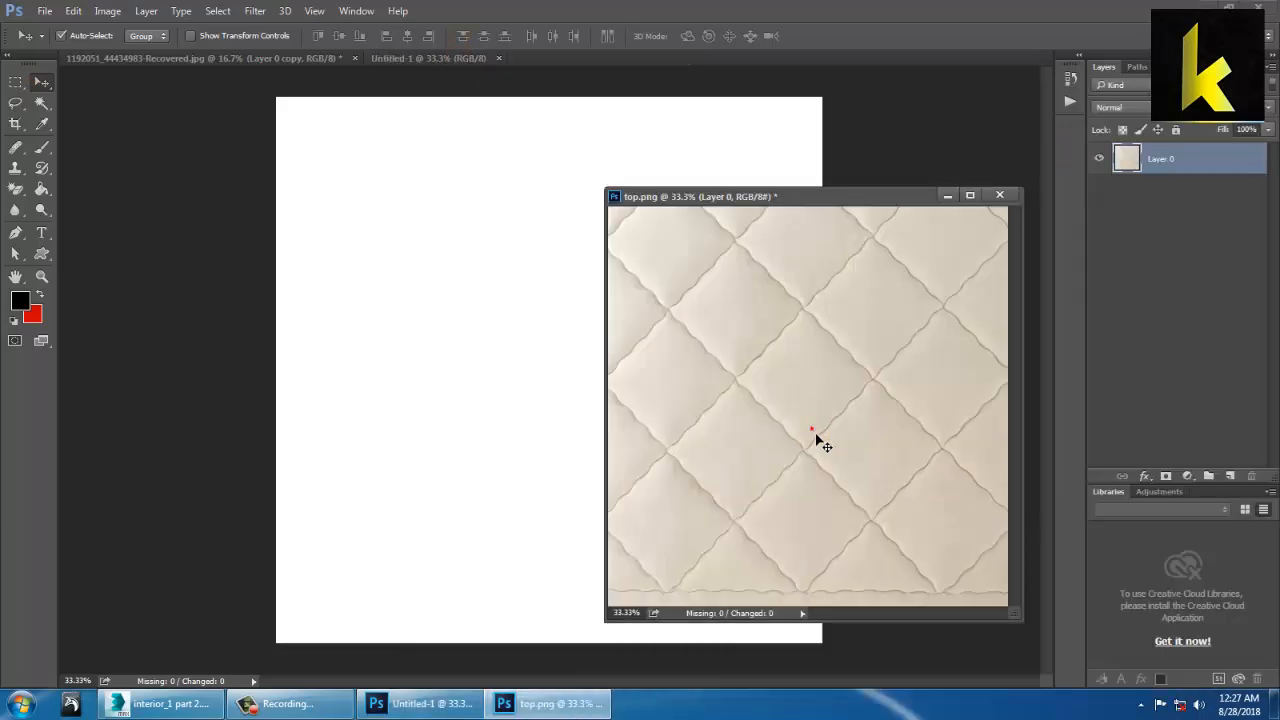
{"action": "left_click_drag", "start_coordinate": [818, 440], "coordinate": [518, 380]}
{"action": "left_click", "coordinate": [947, 197]}
Scale the quilt layer down to a small tile in the canvas's upper-left corner and place a copy directly to its right
{"action": "key", "text": "ctrl+t"}
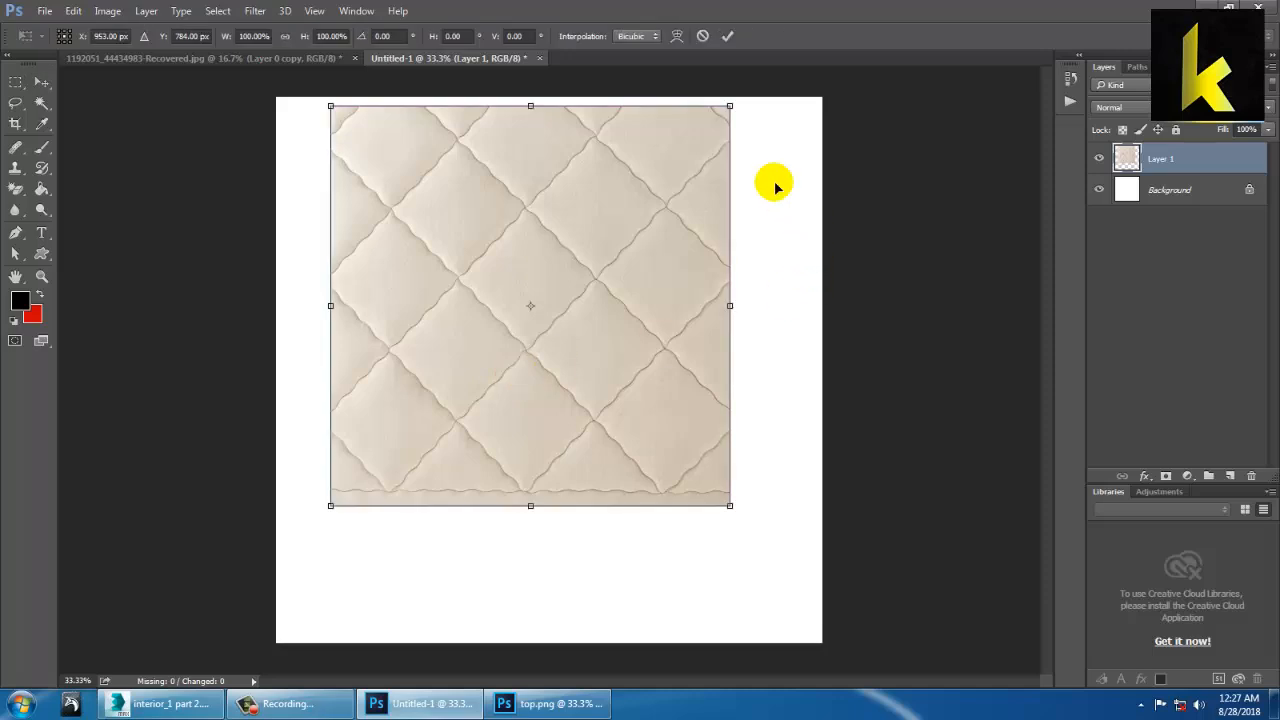
{"action": "left_click_drag", "start_coordinate": [726, 120], "coordinate": [565, 250]}
{"action": "key", "text": "Return"}
{"action": "left_click_drag", "start_coordinate": [544, 322], "coordinate": [409, 155]}
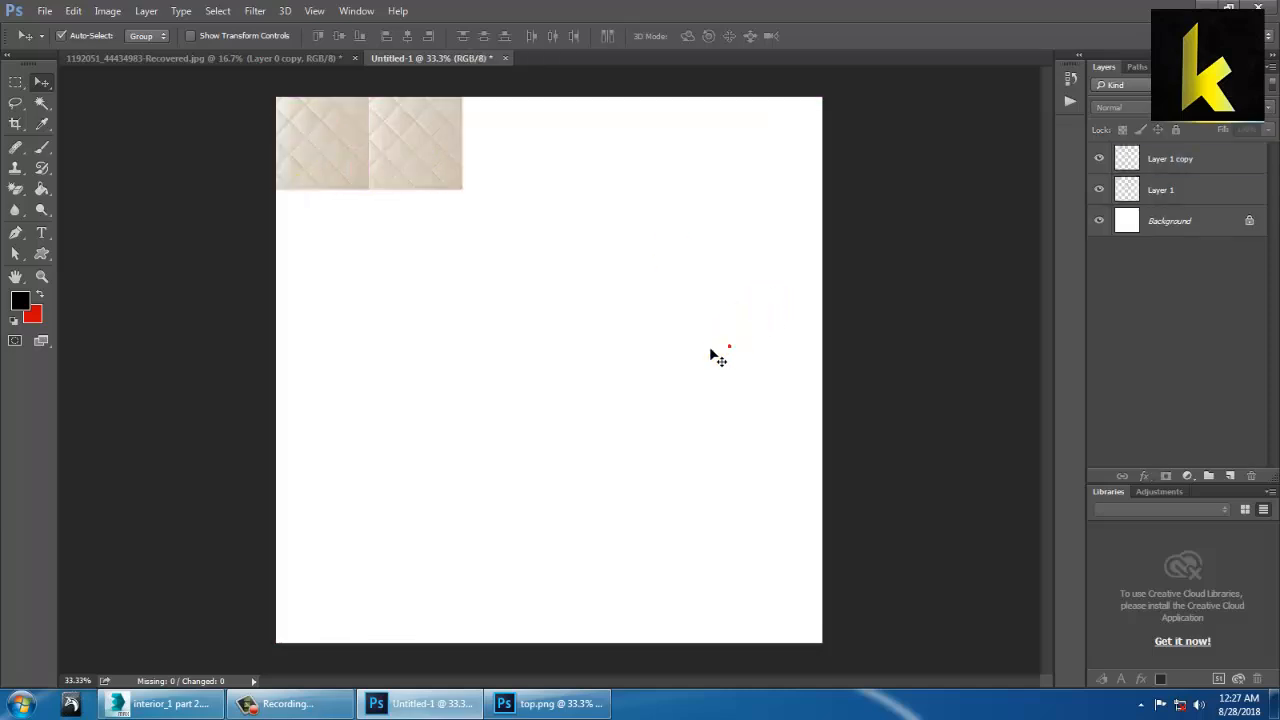
Flip the copied quilt tile horizontally so it mirrors the first tile
{"action": "right_click", "coordinate": [402, 127]}
{"action": "left_click", "coordinate": [428, 134]}
{"action": "key", "text": "ctrl+t"}
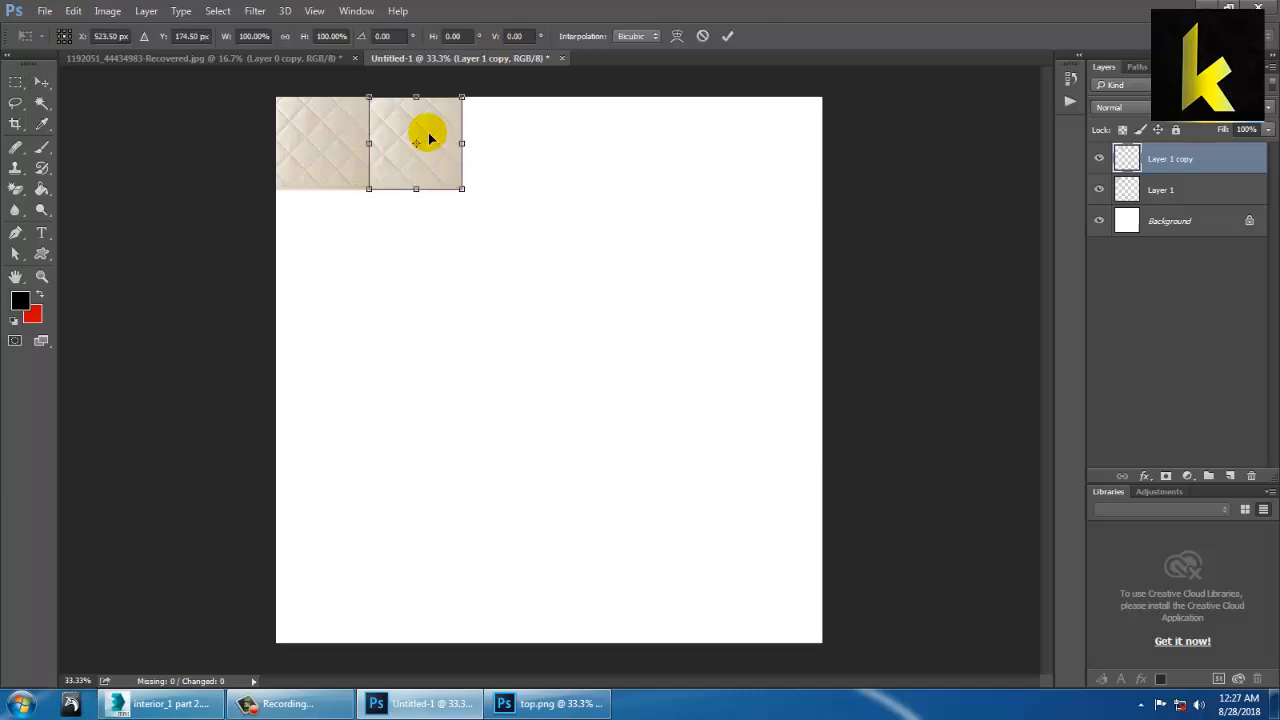
{"action": "right_click", "coordinate": [428, 136]}
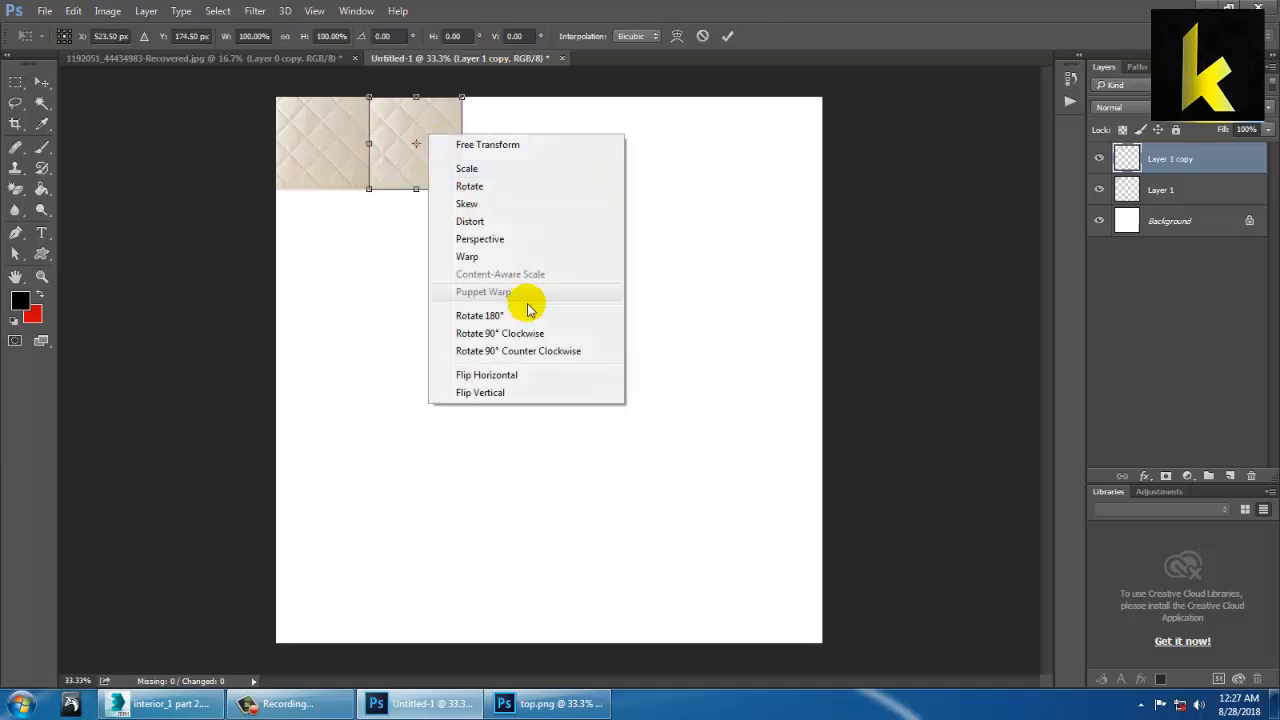
{"action": "left_click", "coordinate": [545, 380]}
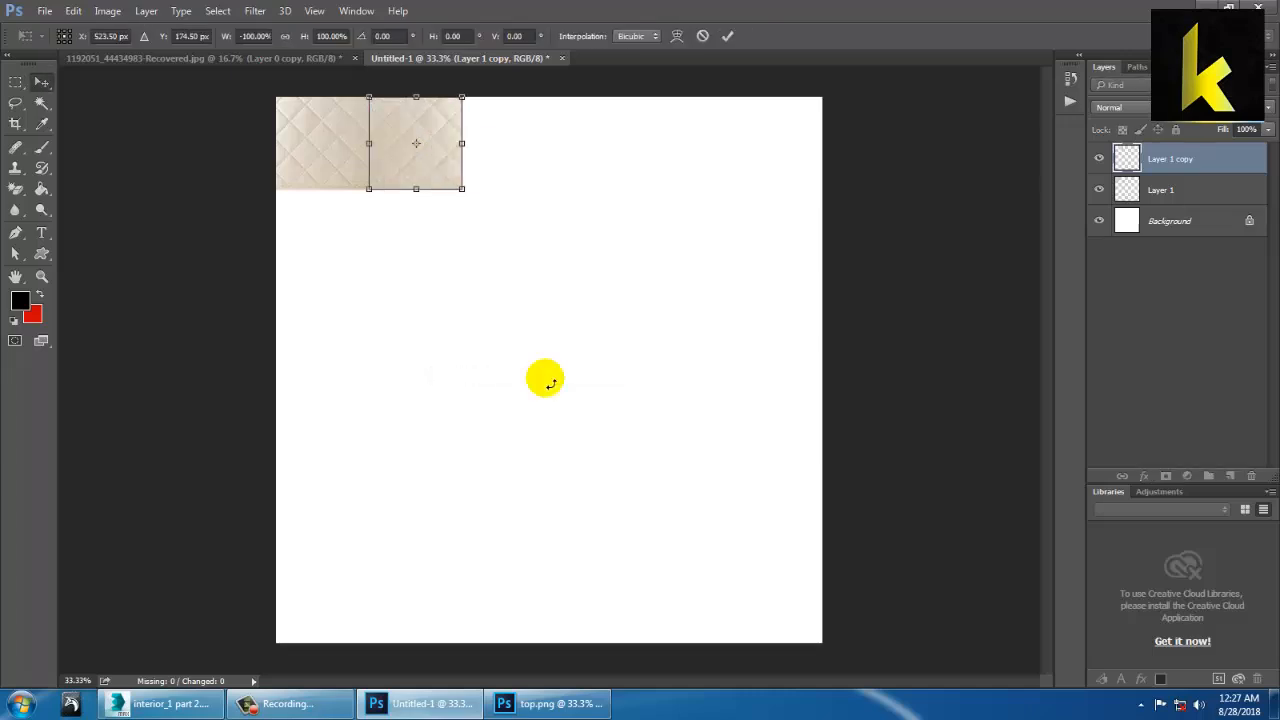
{"action": "key", "text": "Return"}
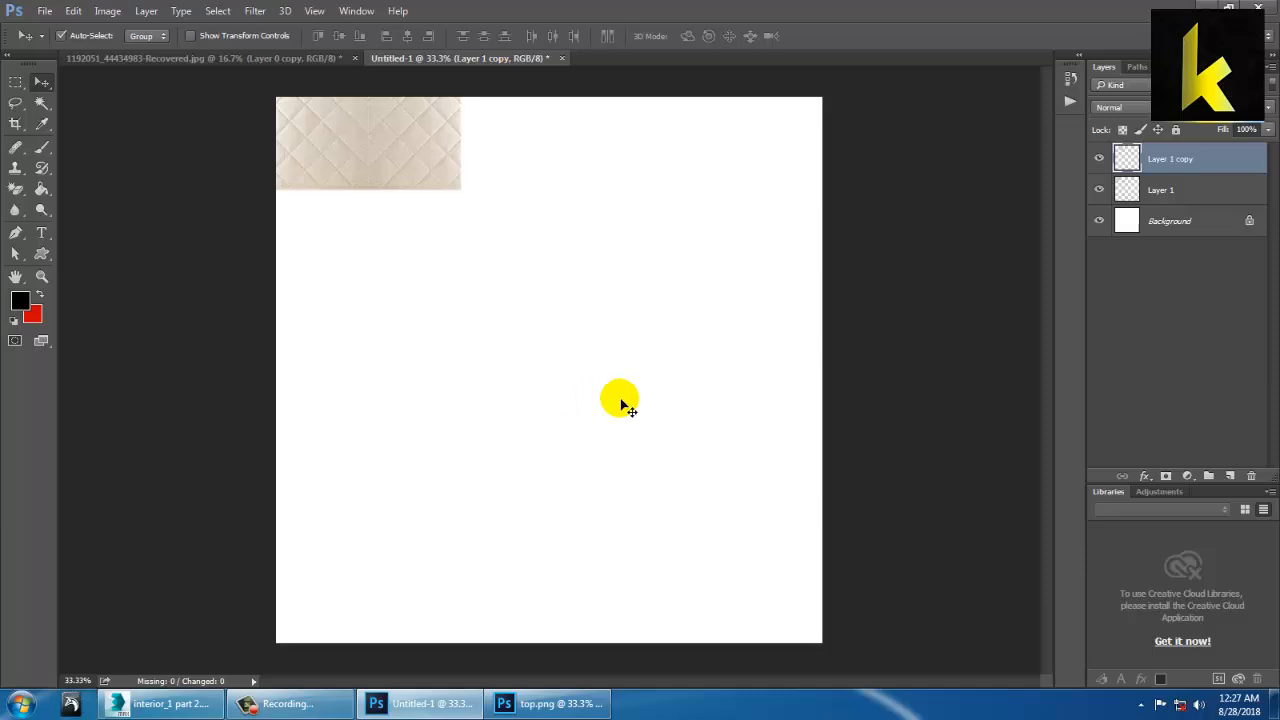
Merge Layer 1 and Layer 1 copy into a single layer
{"action": "left_click", "coordinate": [1194, 193], "text": "shift"}
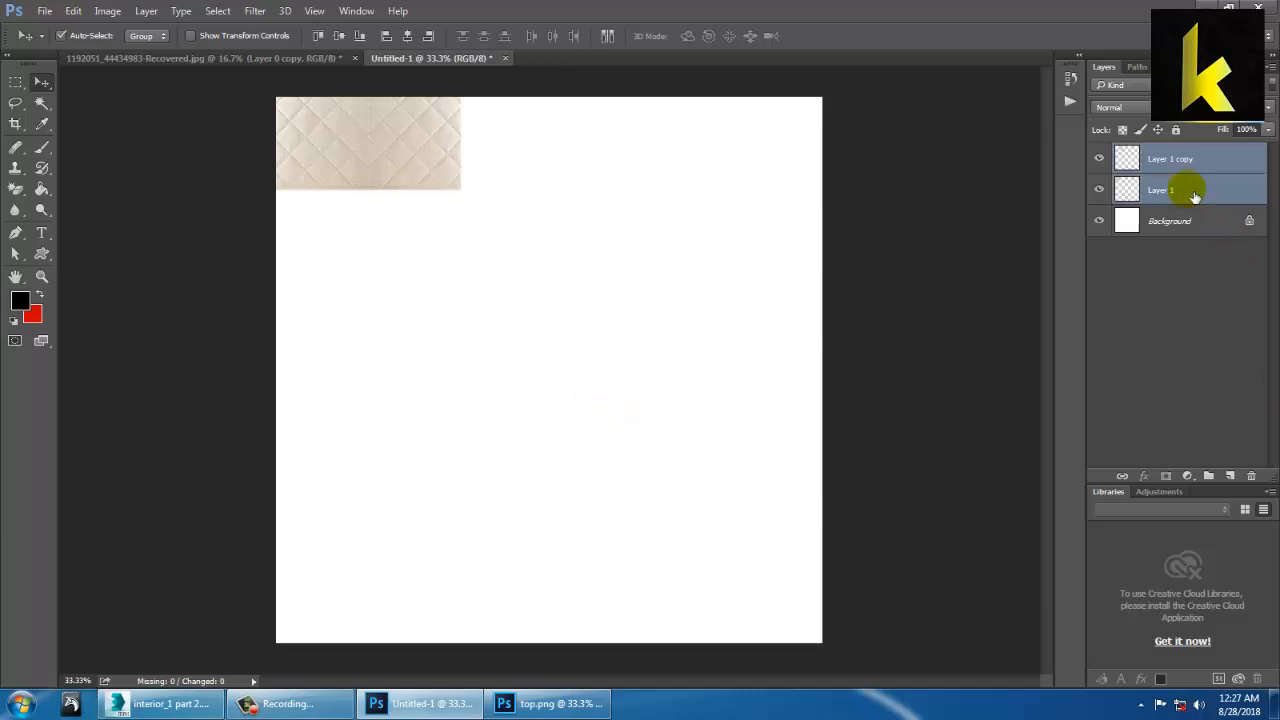
{"action": "right_click", "coordinate": [1176, 170]}
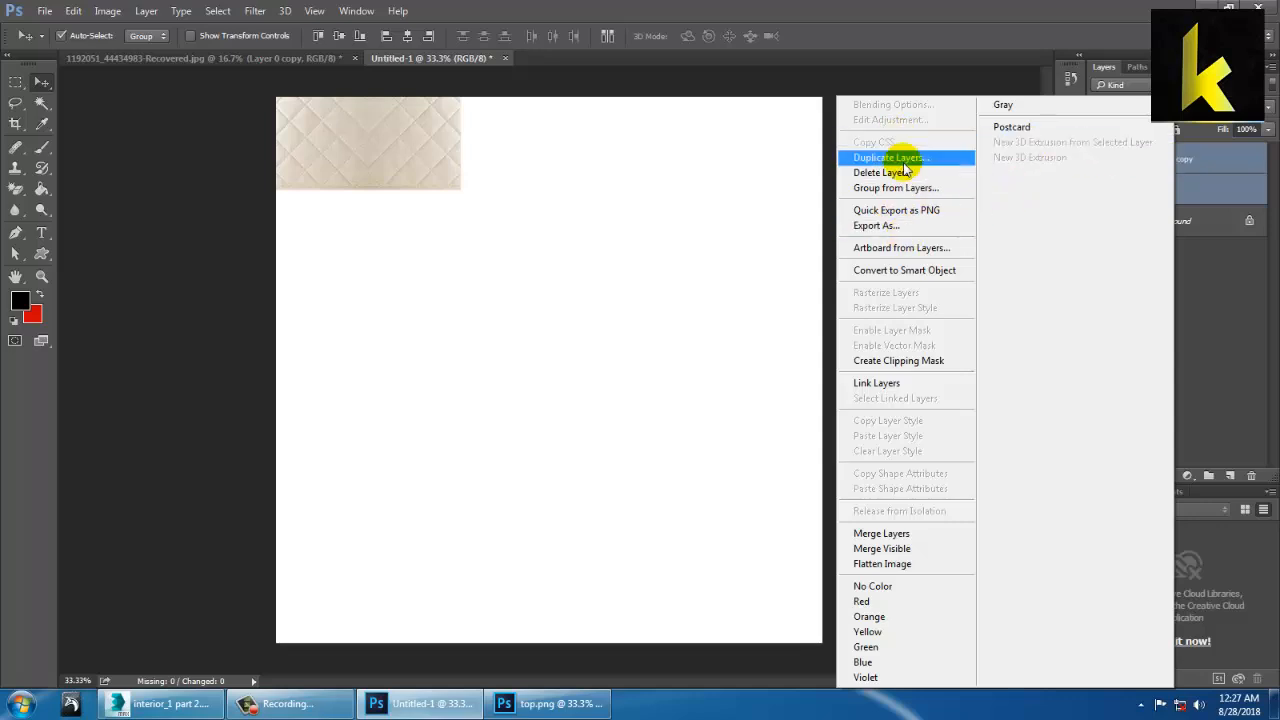
{"action": "left_click", "coordinate": [884, 532]}
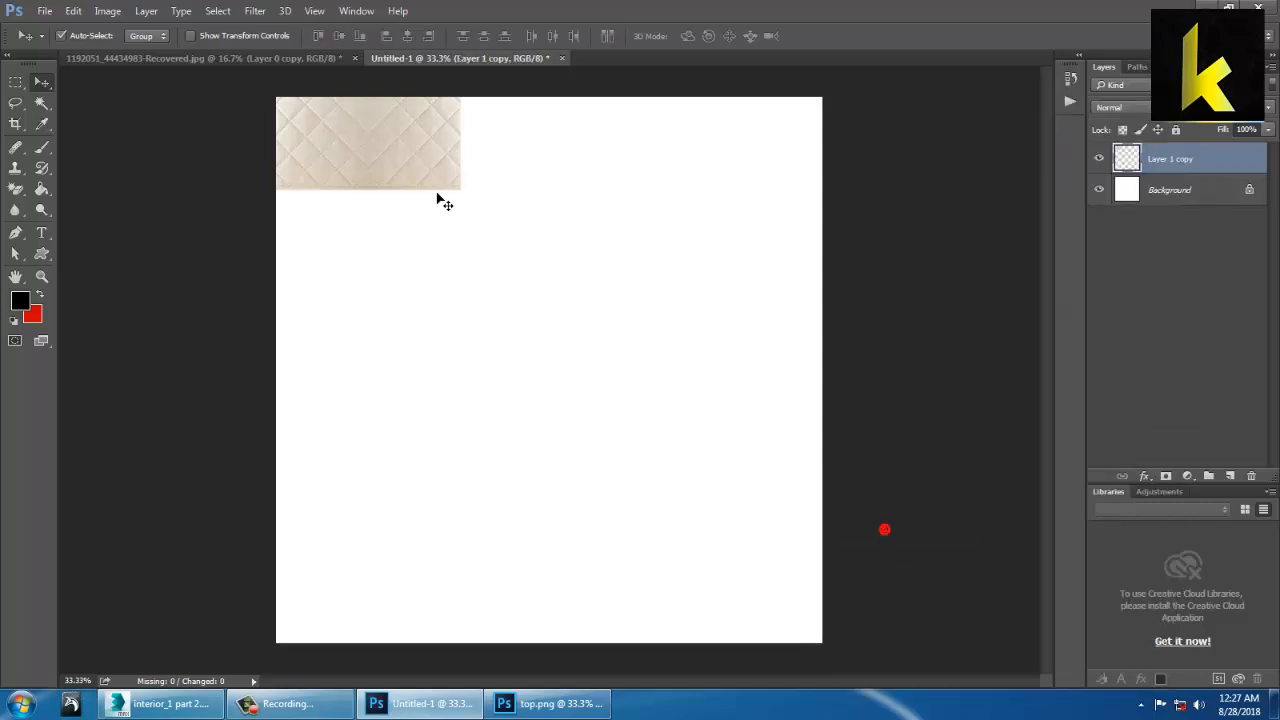
Duplicate the merged quilt strip directly to its right and flip the duplicate horizontally
{"action": "left_click_drag", "start_coordinate": [383, 146], "coordinate": [561, 141], "text": "alt"}
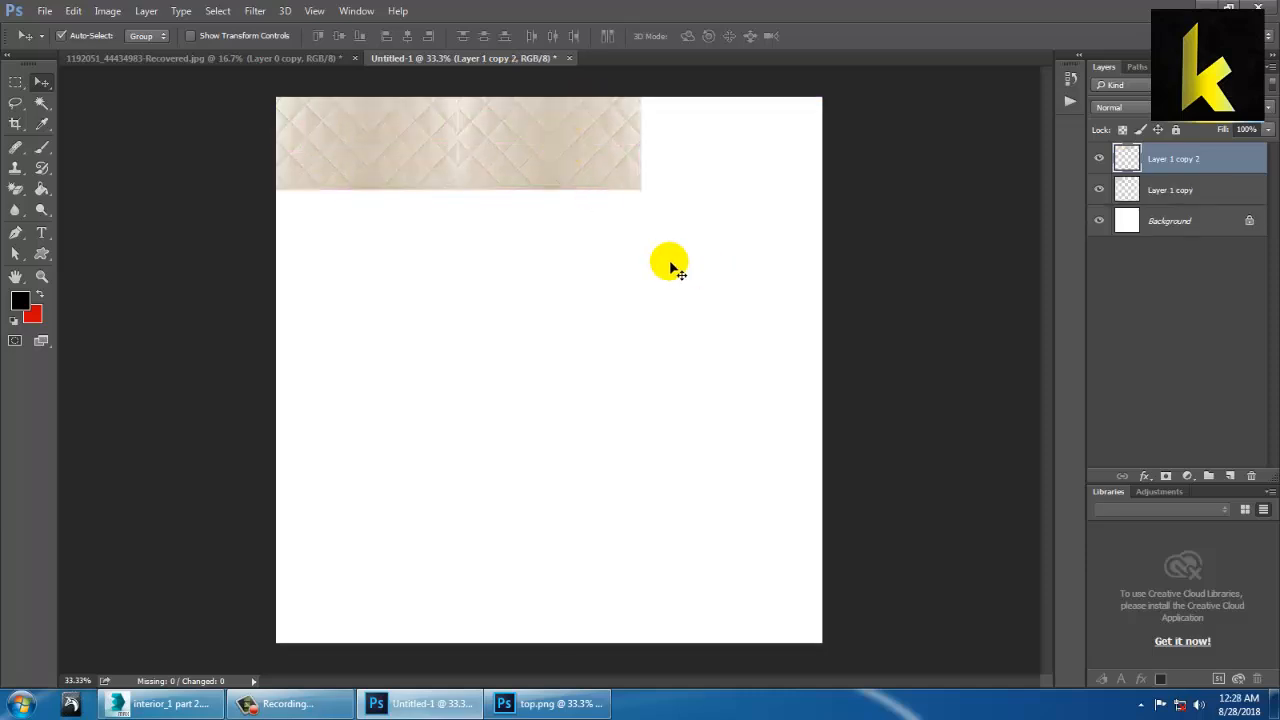
{"action": "key", "text": "ctrl+t"}
{"action": "right_click", "coordinate": [556, 131]}
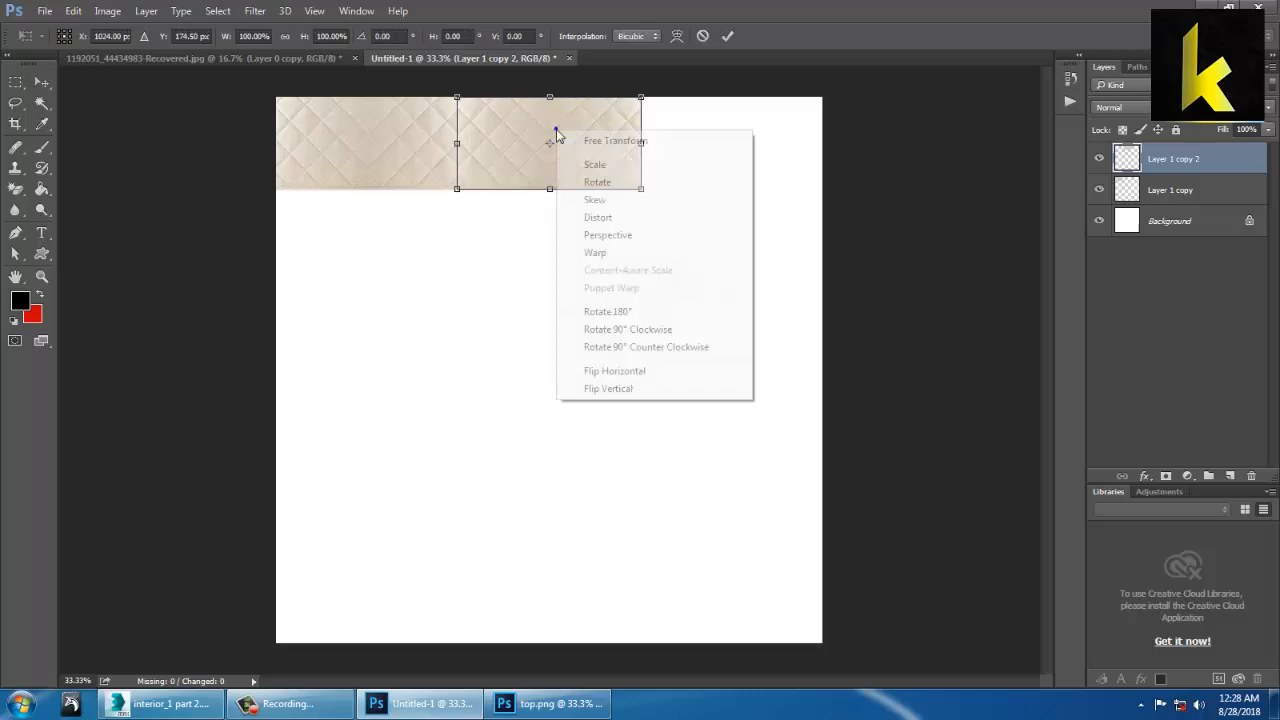
{"action": "left_click", "coordinate": [658, 368]}
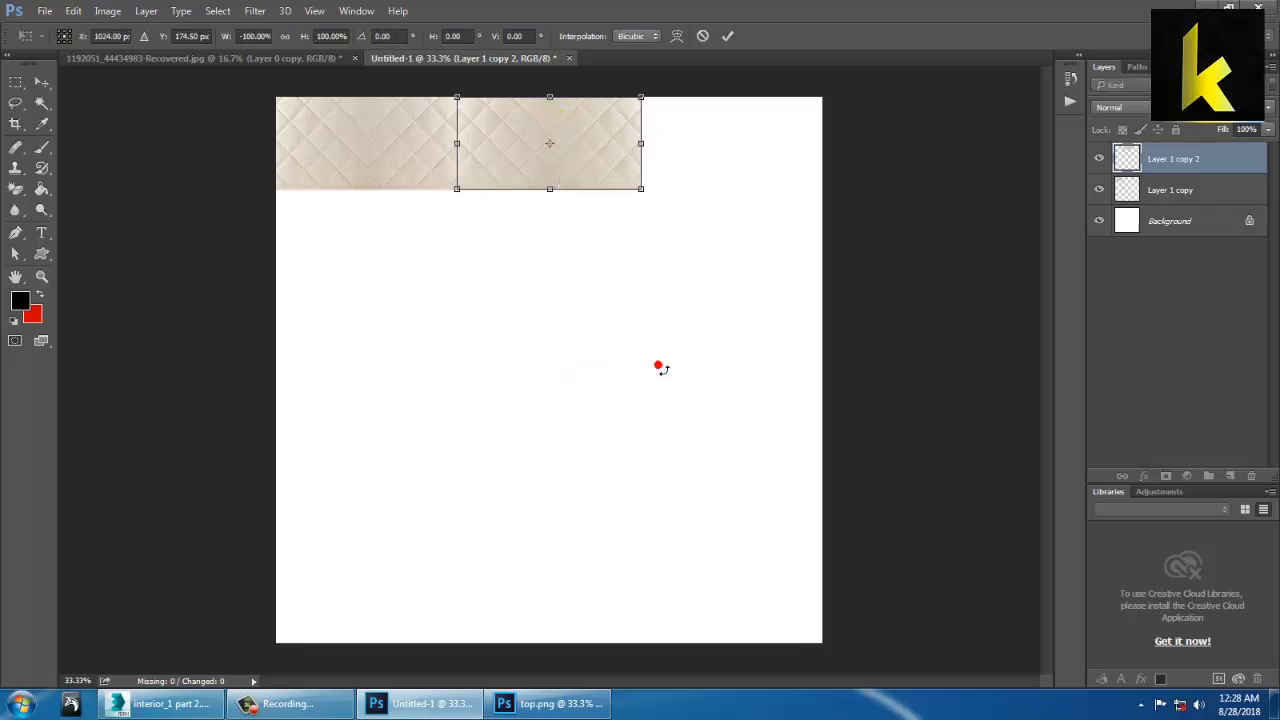
{"action": "key", "text": "Return"}
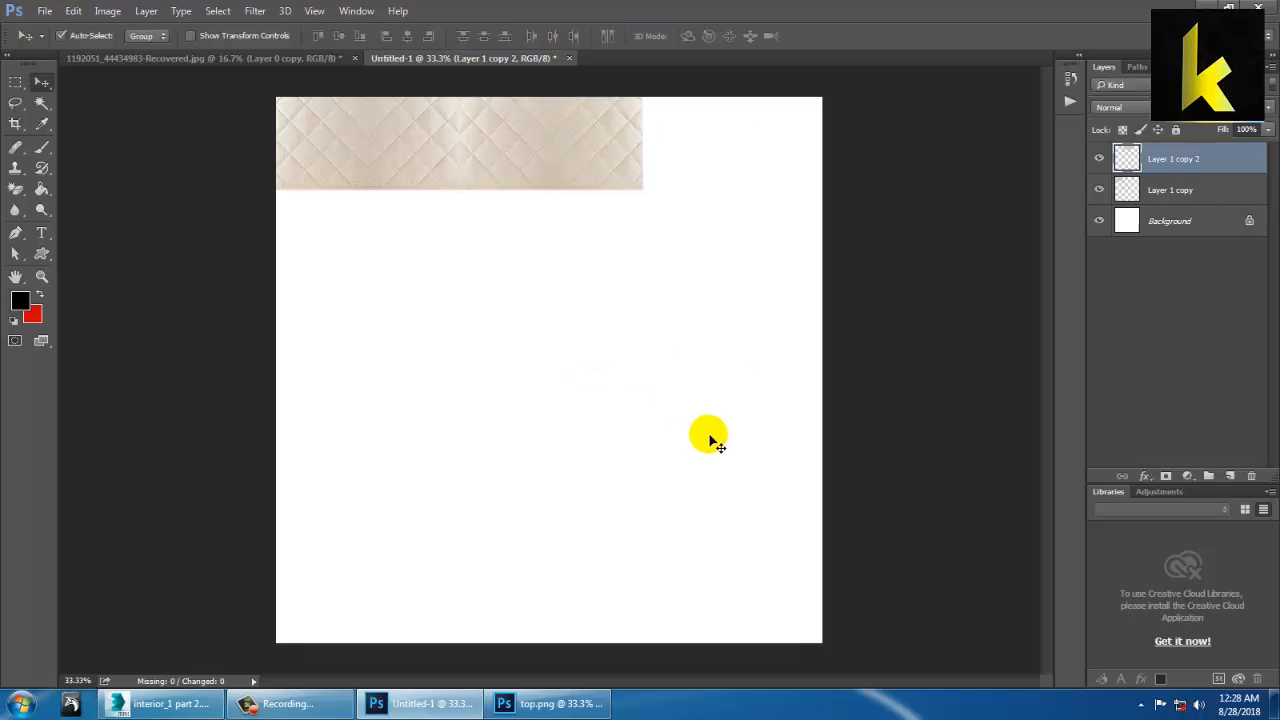
Flip the duplicated strip horizontally again and shift it slightly left over the first strip's edge
{"action": "key", "text": "Right"}
{"action": "key", "text": "ctrl+t"}
{"action": "right_click", "coordinate": [525, 142]}
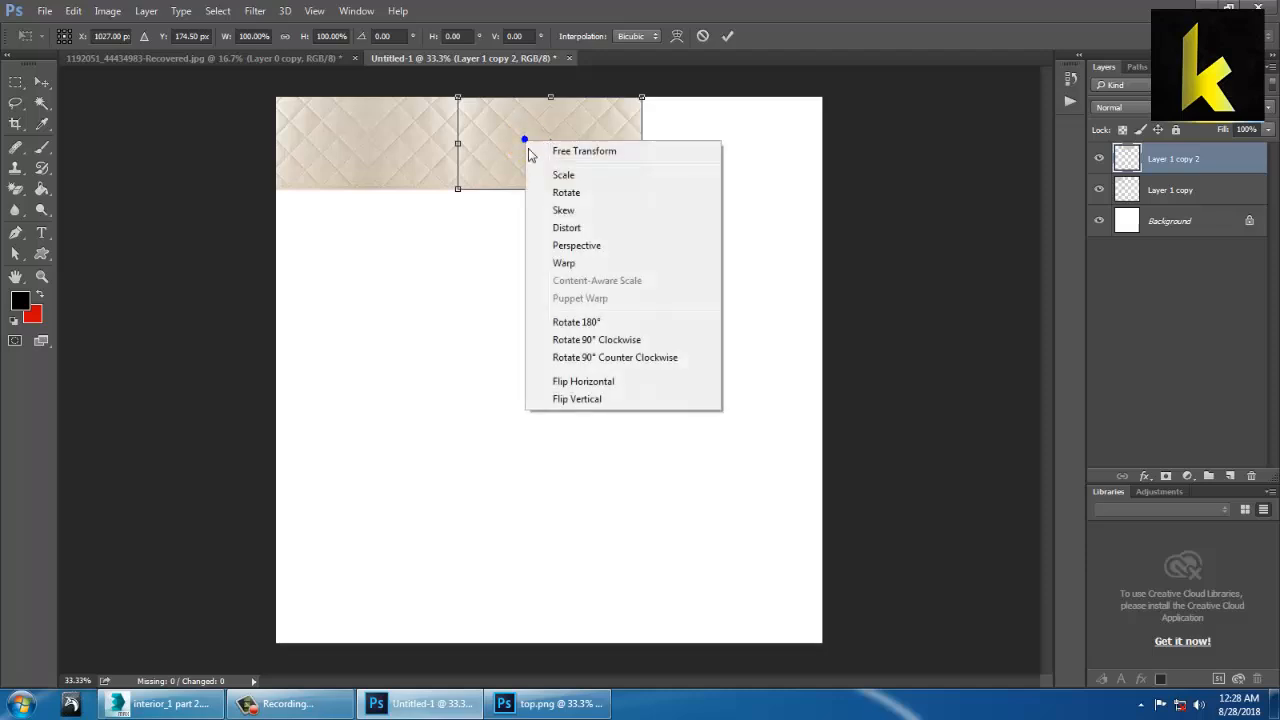
{"action": "left_click", "coordinate": [610, 382]}
{"action": "key", "text": "Return"}
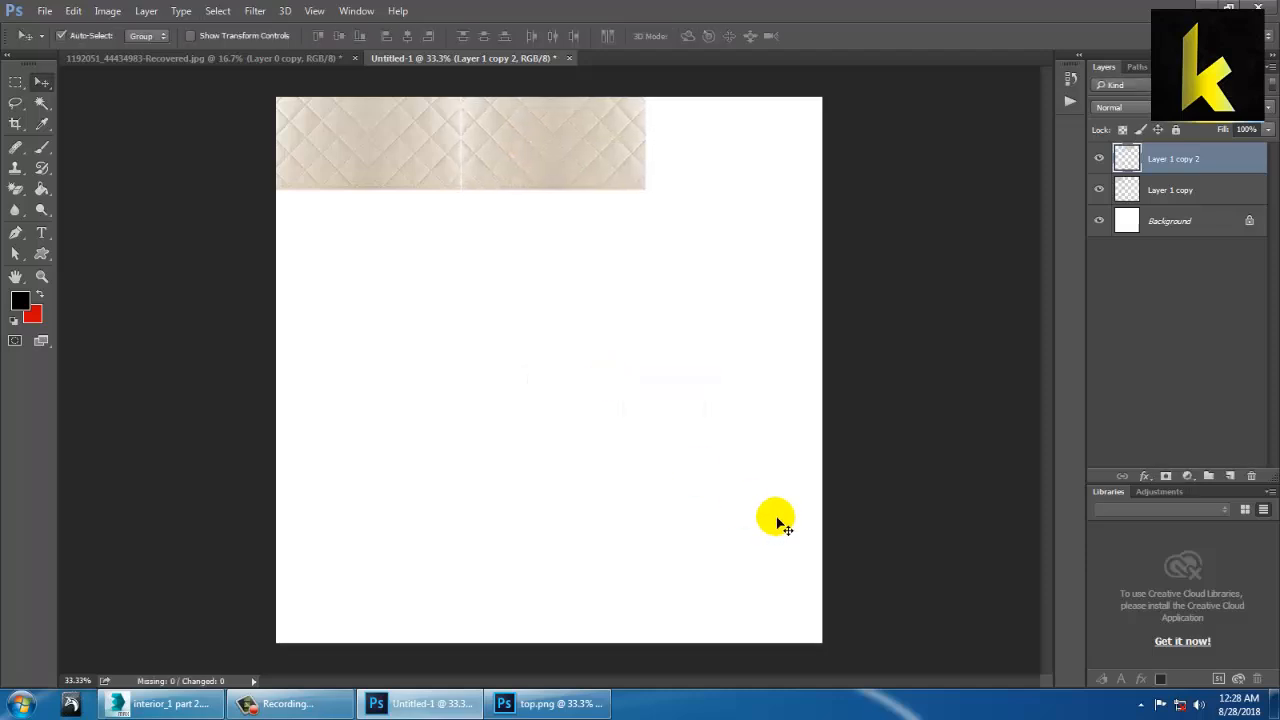
{"action": "left_click_drag", "start_coordinate": [502, 166], "coordinate": [499, 166]}
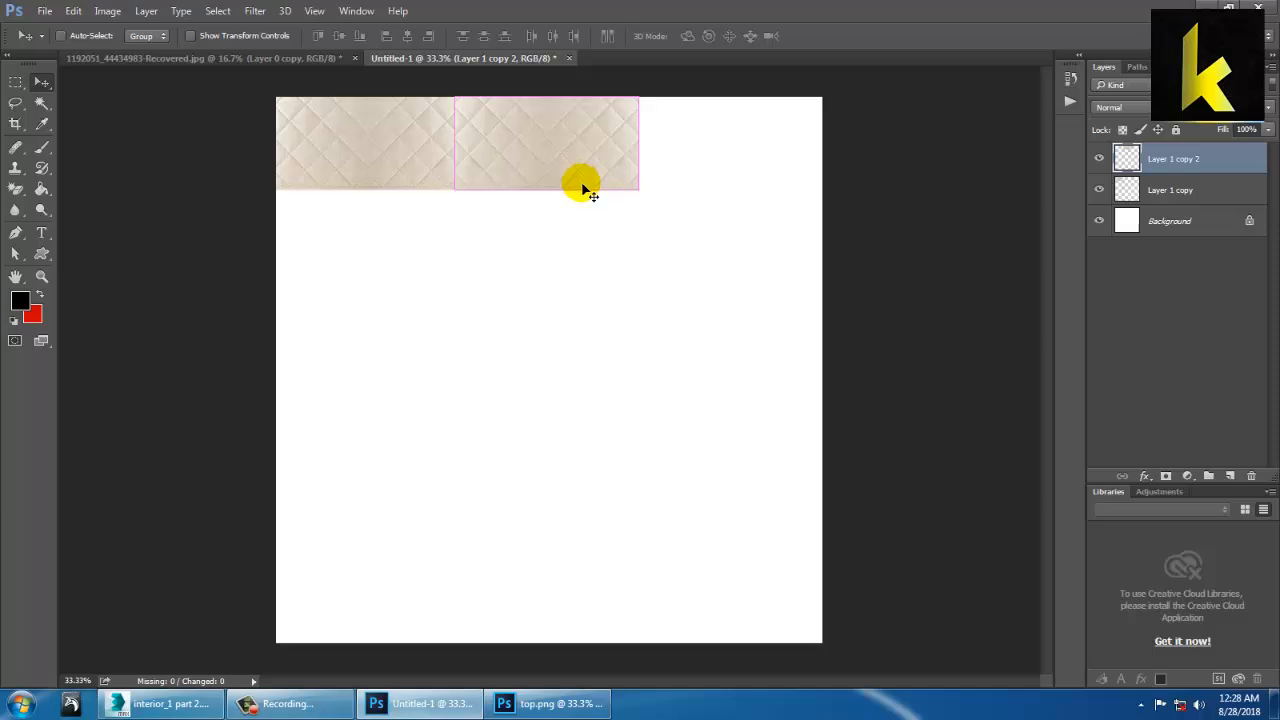
Flip the Layer 1 copy 2 strip horizontally back to its mirrored orientation
{"action": "key", "text": "ctrl+t"}
{"action": "right_click", "coordinate": [557, 147]}
{"action": "left_click", "coordinate": [670, 392]}
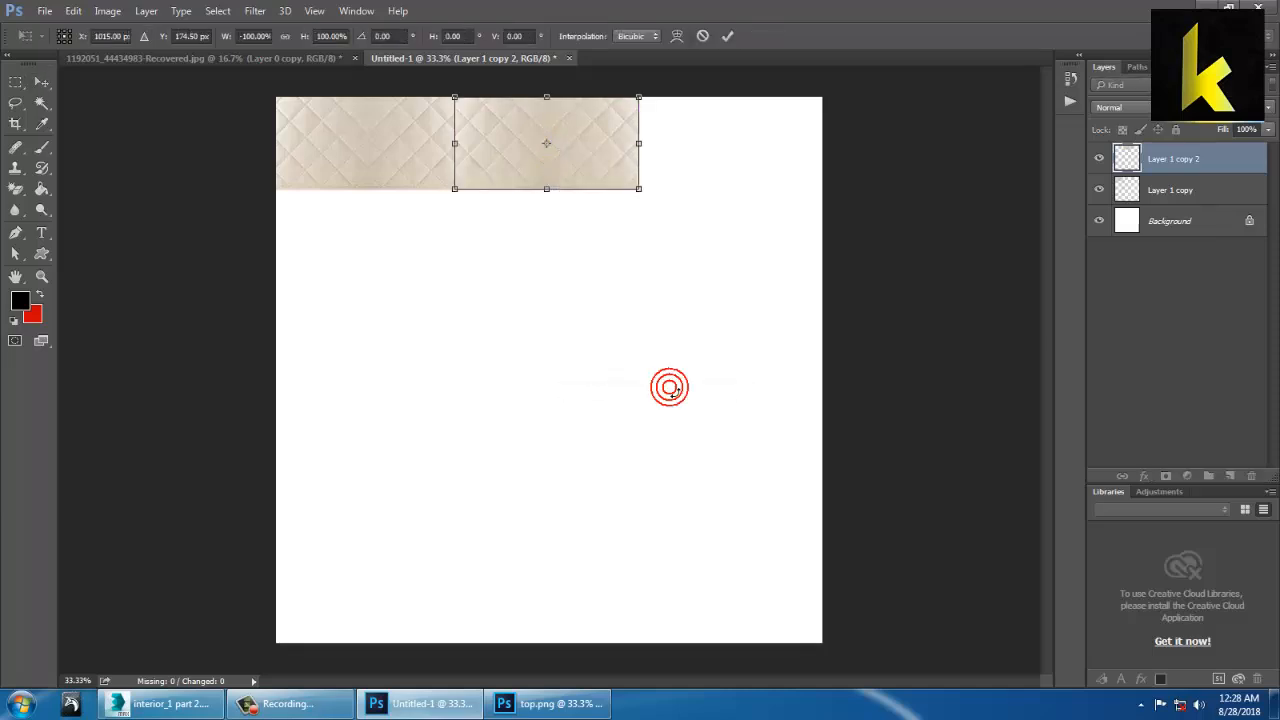
{"action": "key", "text": "Return"}
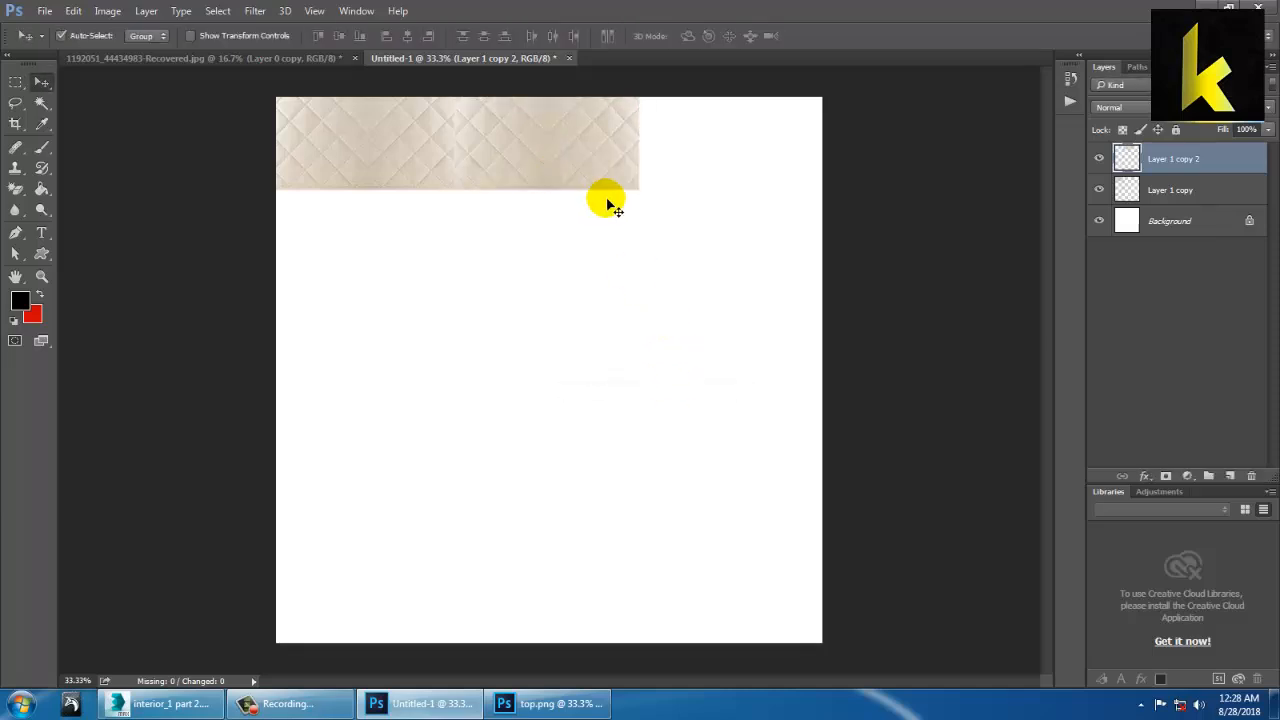
Nudge the duplicated strip right to align the seam, and merge it with Layer 1 copy
{"action": "key", "text": "shift+Right"}
{"action": "key", "text": "shift+Right"}
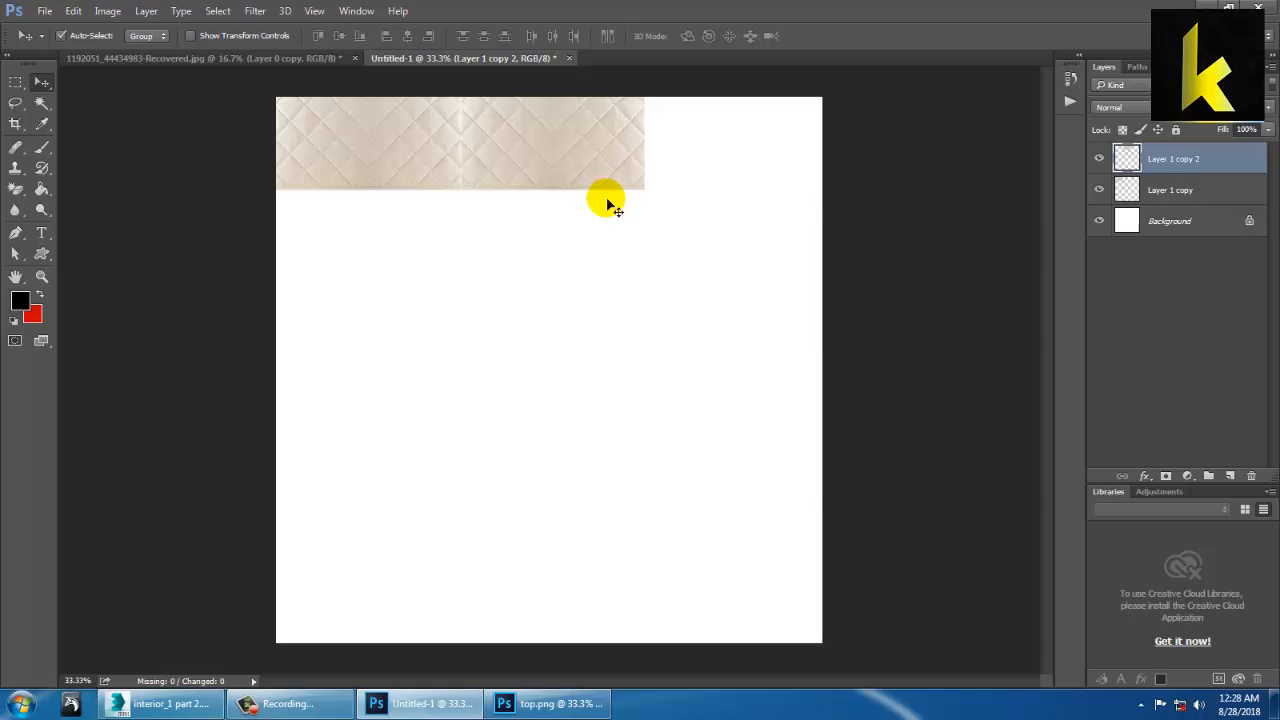
{"action": "left_click", "coordinate": [1206, 191], "text": "shift"}
{"action": "key", "text": "ctrl+e"}
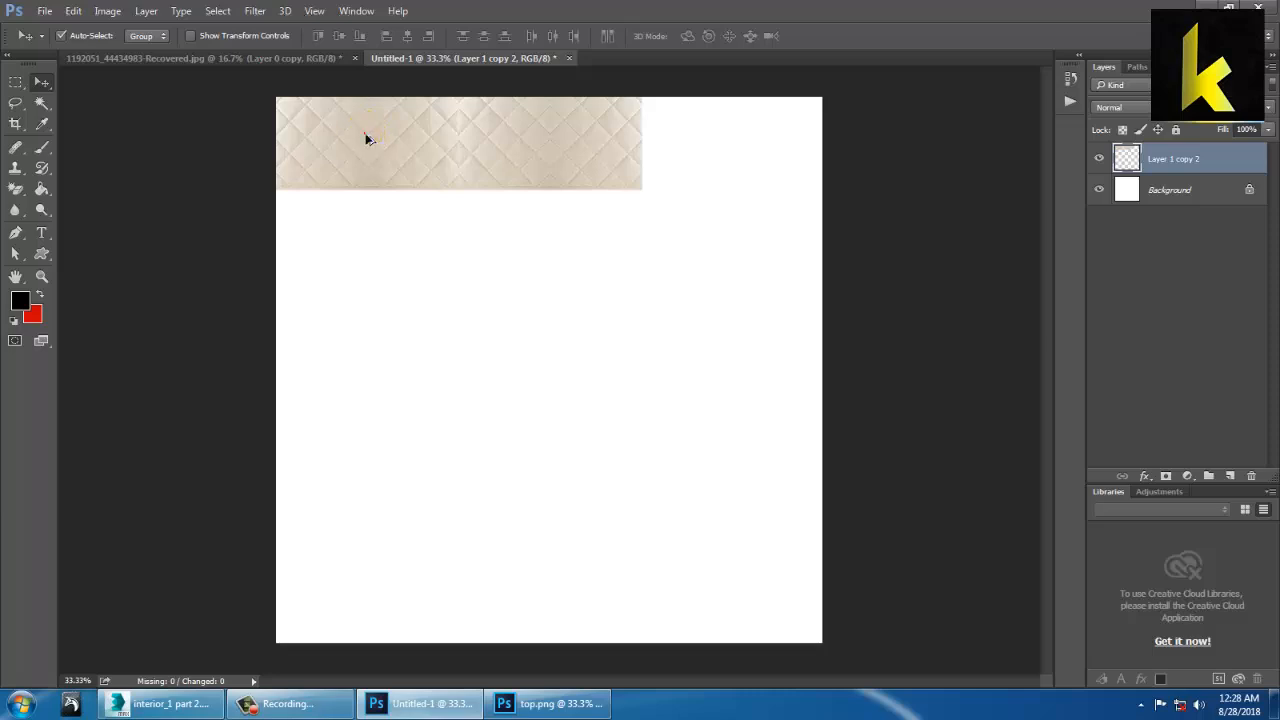
Duplicate the merged strip rightward to fill the canvas width, and copy both row layers directly below the first row
{"action": "left_click_drag", "start_coordinate": [360, 141], "coordinate": [716, 152], "text": "alt"}
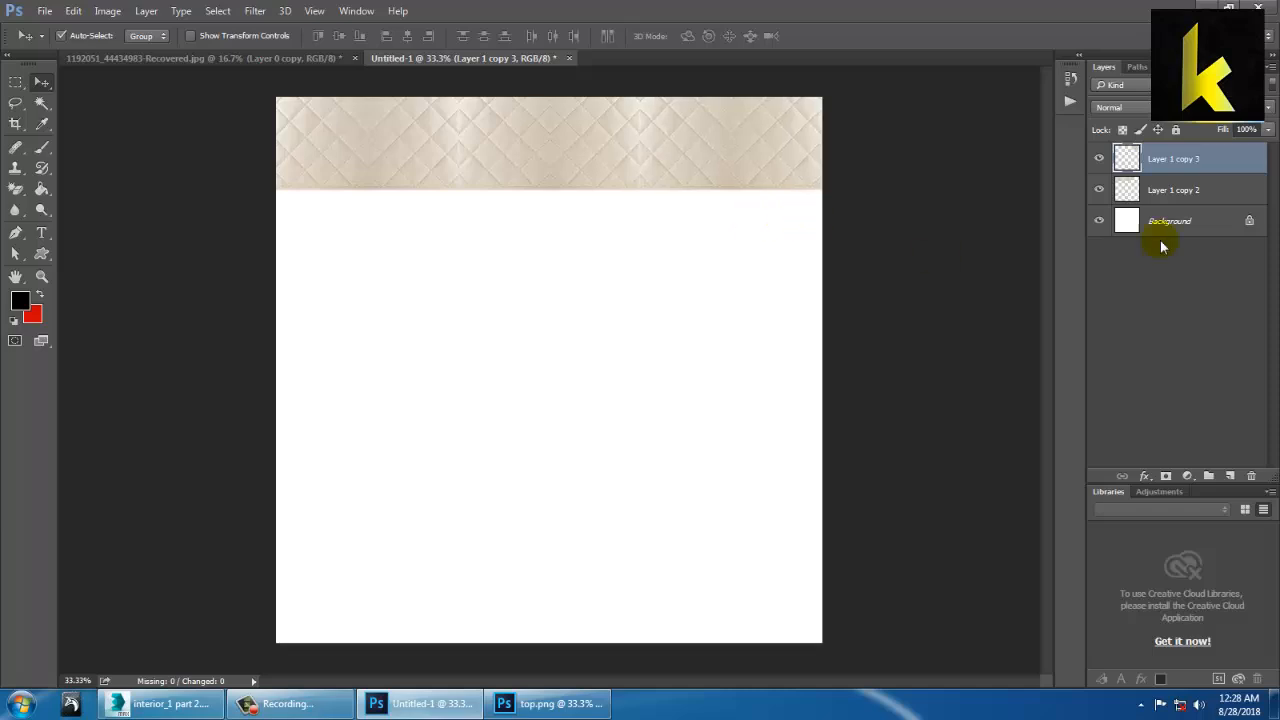
{"action": "left_click", "coordinate": [1176, 197], "text": "shift"}
{"action": "key", "text": "ctrl+t"}
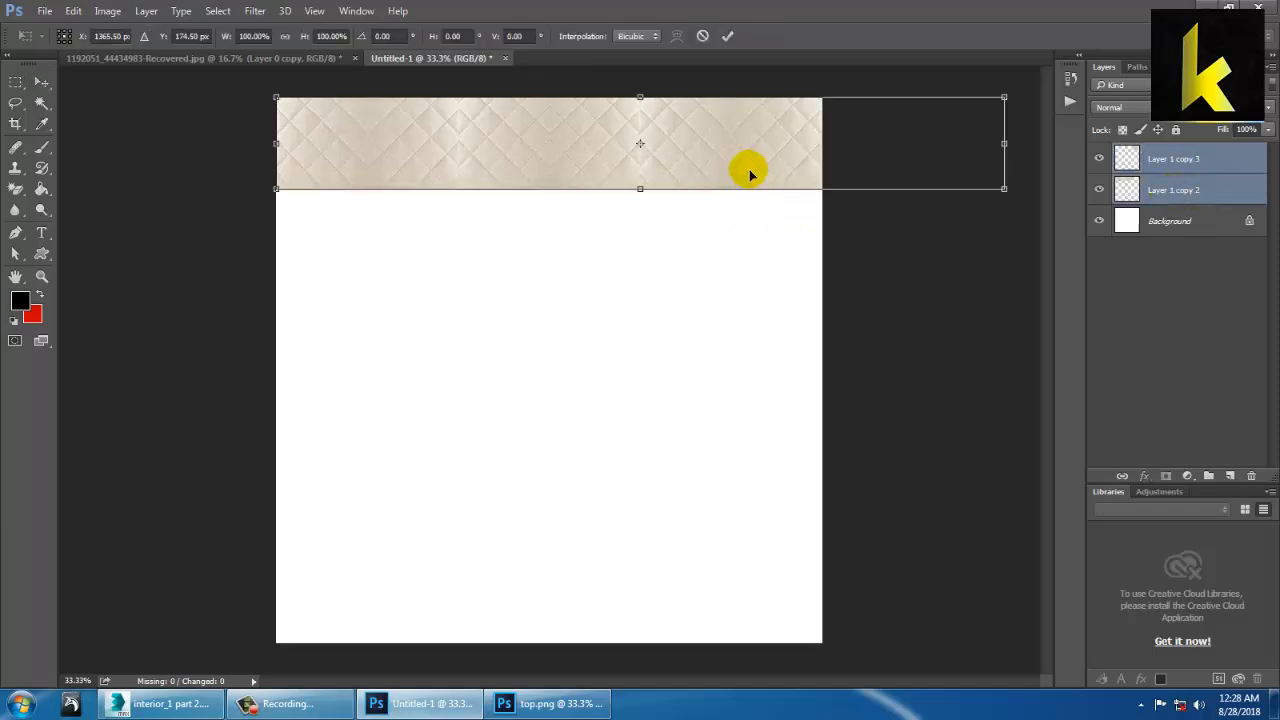
{"action": "left_click_drag", "start_coordinate": [640, 143], "coordinate": [578, 160]}
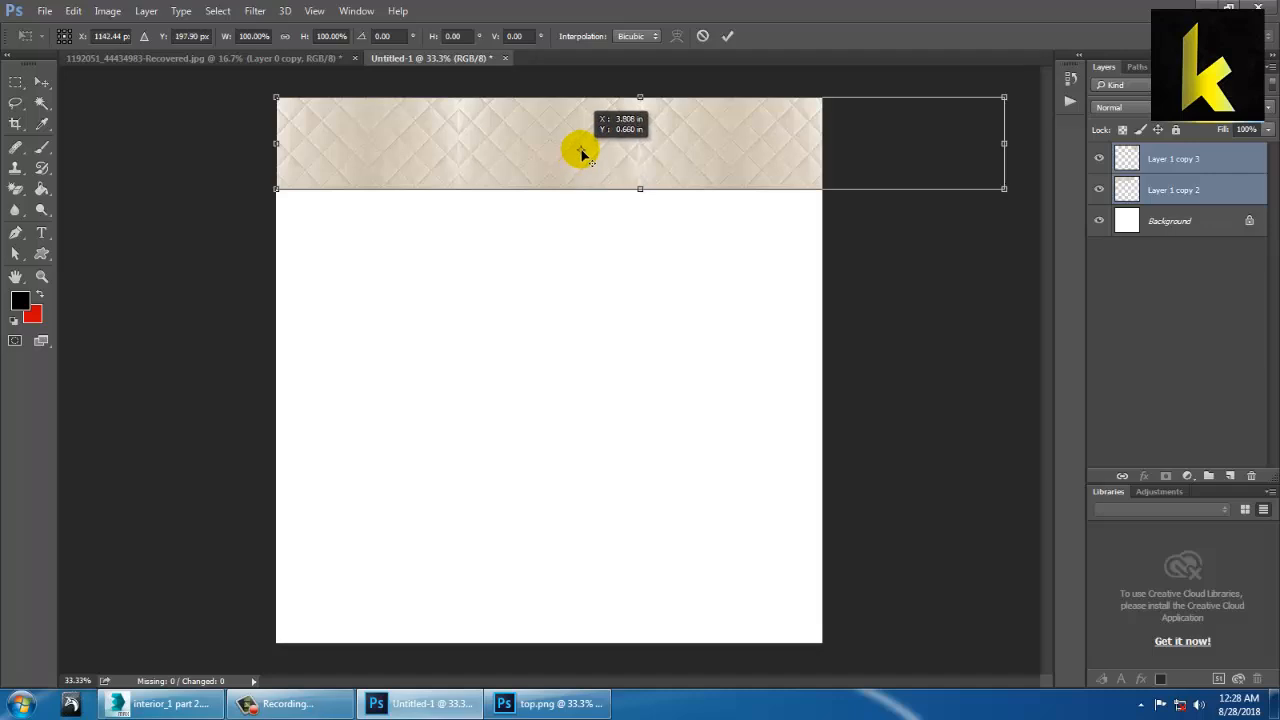
{"action": "key", "text": "Return"}
{"action": "left_click_drag", "start_coordinate": [486, 143], "coordinate": [487, 240]}
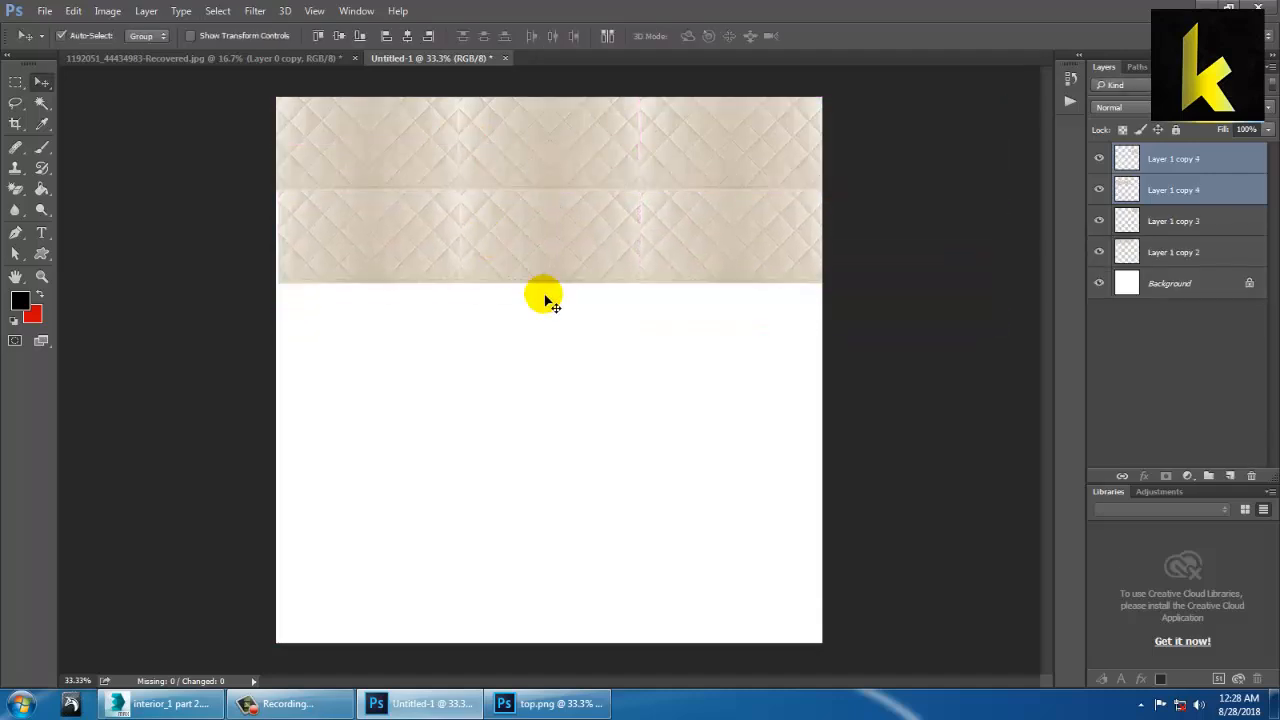
Flip the lower quilt row vertically and nudge it up to tighten the seam with the row above
{"action": "key", "text": "ctrl+t"}
{"action": "right_click", "coordinate": [477, 216]}
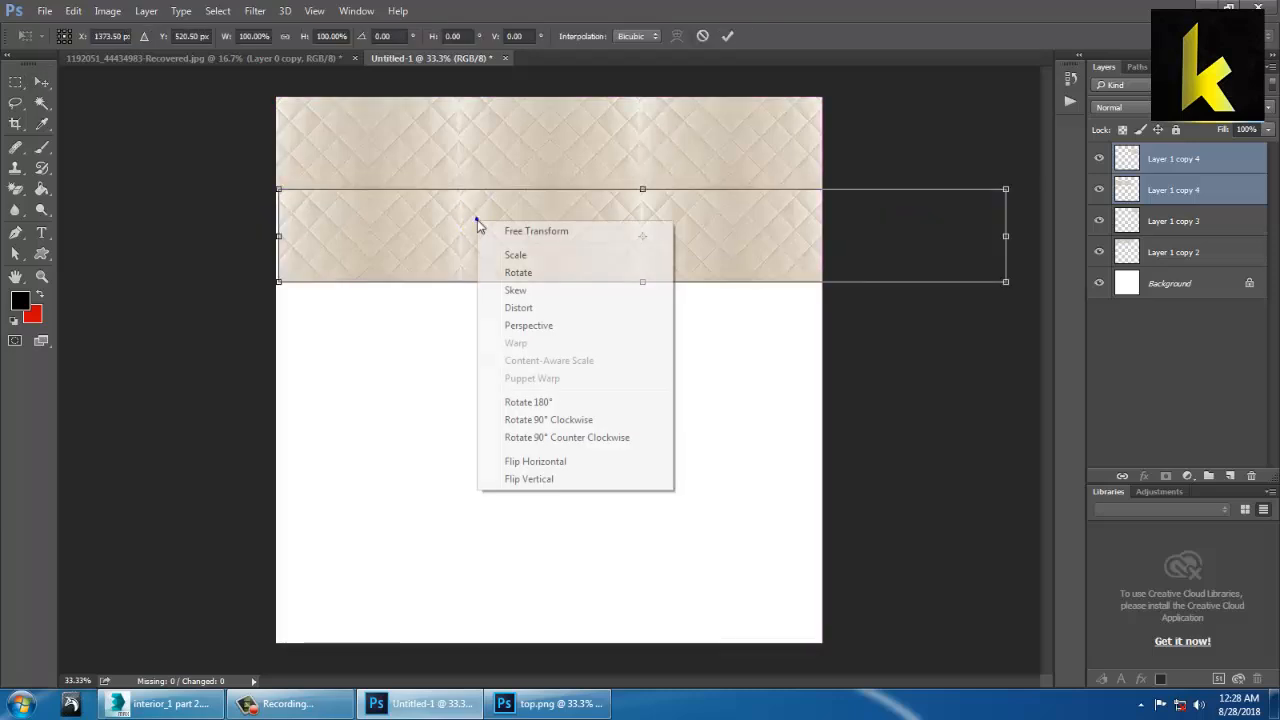
{"action": "left_click", "coordinate": [529, 480]}
{"action": "key", "text": "Return"}
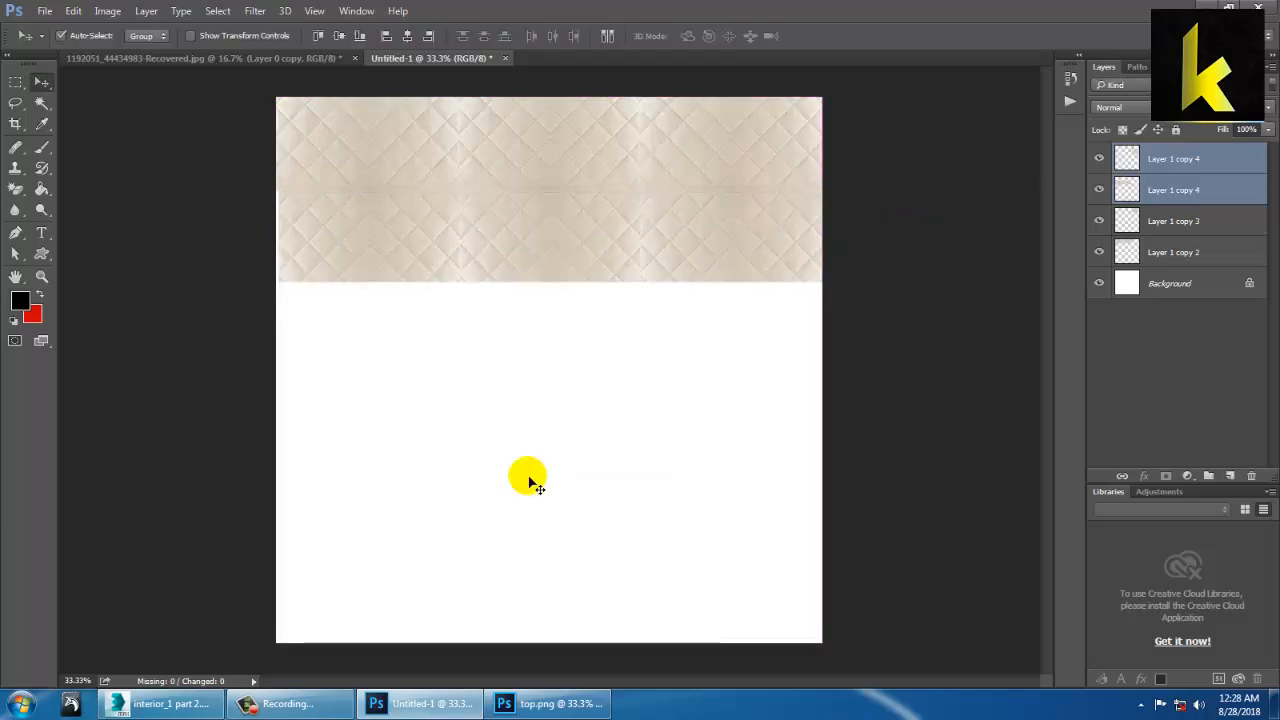
{"action": "key", "text": "Up"}
{"action": "key", "text": "Up"}
{"action": "key", "text": "Up"}
{"action": "key", "text": "Up"}
{"action": "key", "text": "Up"}
{"action": "key", "text": "Up"}
{"action": "key", "text": "Up"}
{"action": "key", "text": "Up"}
{"action": "key", "text": "Up"}
{"action": "key", "text": "Up"}
{"action": "key", "text": "Up"}
{"action": "key", "text": "Up"}
{"action": "key", "text": "Up"}
{"action": "key", "text": "Up"}
{"action": "key", "text": "Up"}
{"action": "key", "text": "Up"}
{"action": "key", "text": "Up"}
{"action": "key", "text": "Up"}
{"action": "key", "text": "Up"}
{"action": "key", "text": "Up"}
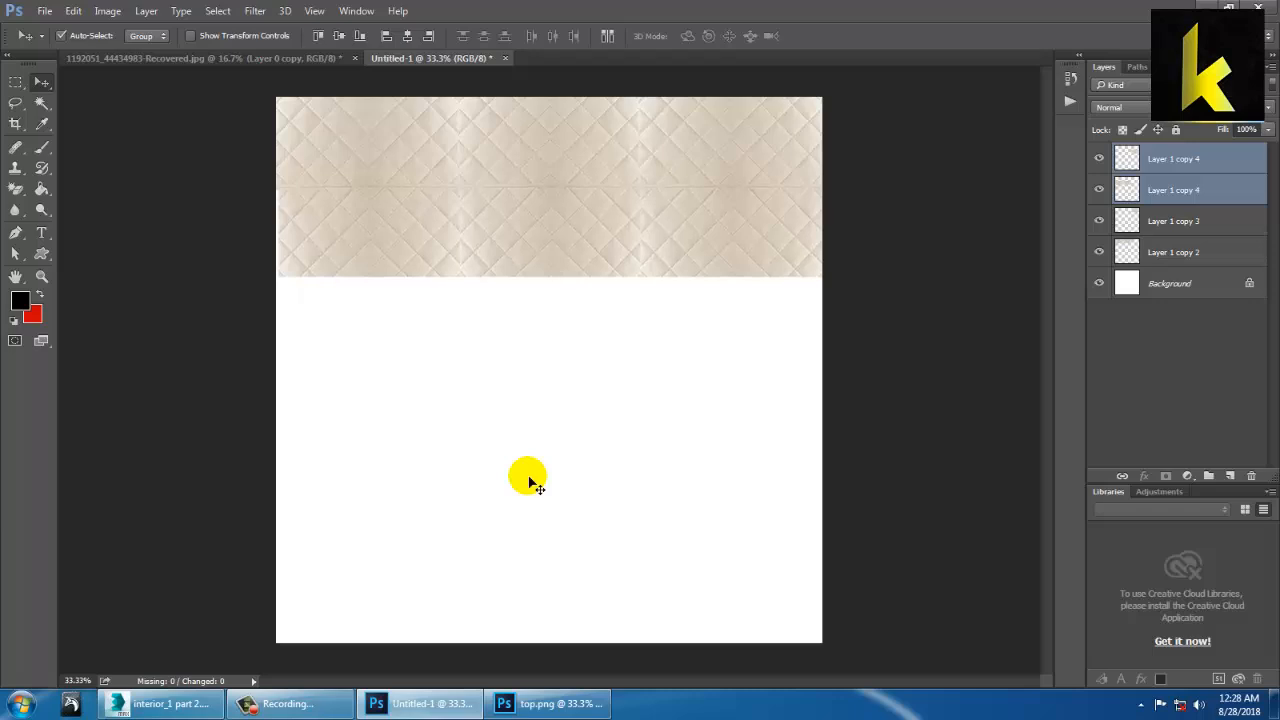
Try to move the two quilt rows down the canvas with only part of their layers selected, and undo the move
{"action": "left_click", "coordinate": [1180, 222], "text": "shift"}
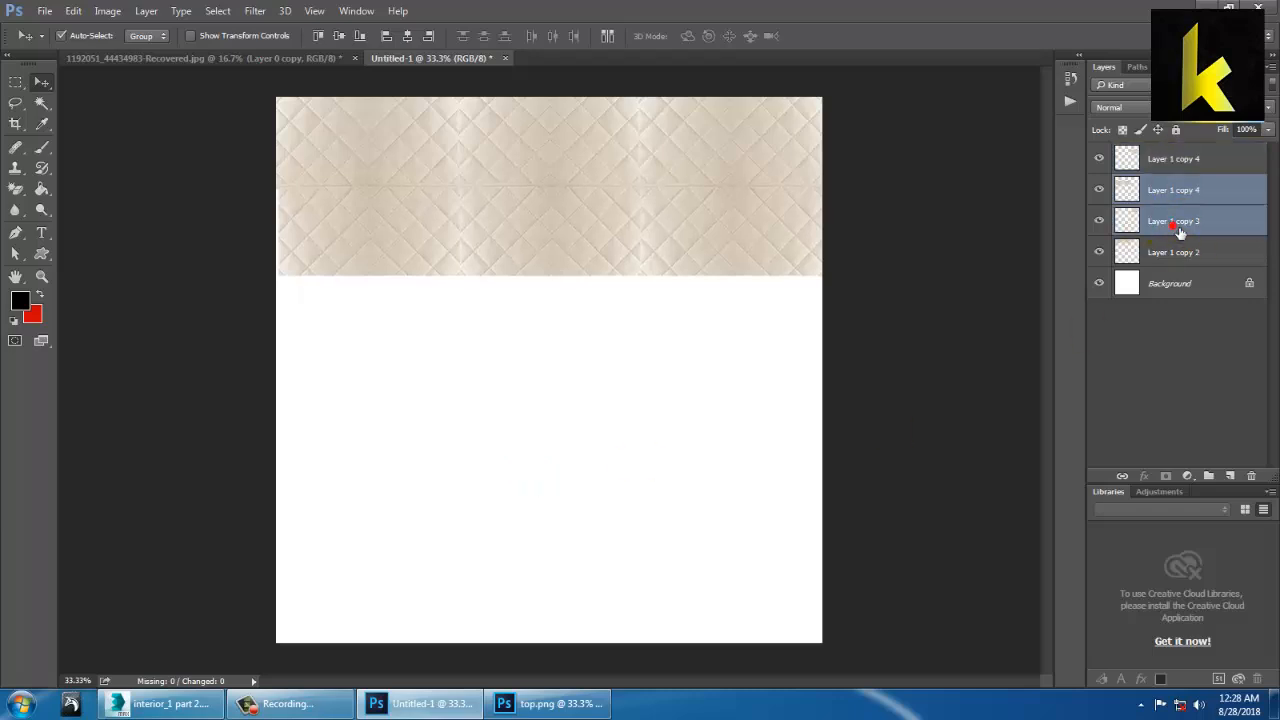
{"action": "left_click", "coordinate": [1181, 256], "text": "shift"}
{"action": "key", "text": "ctrl+t"}
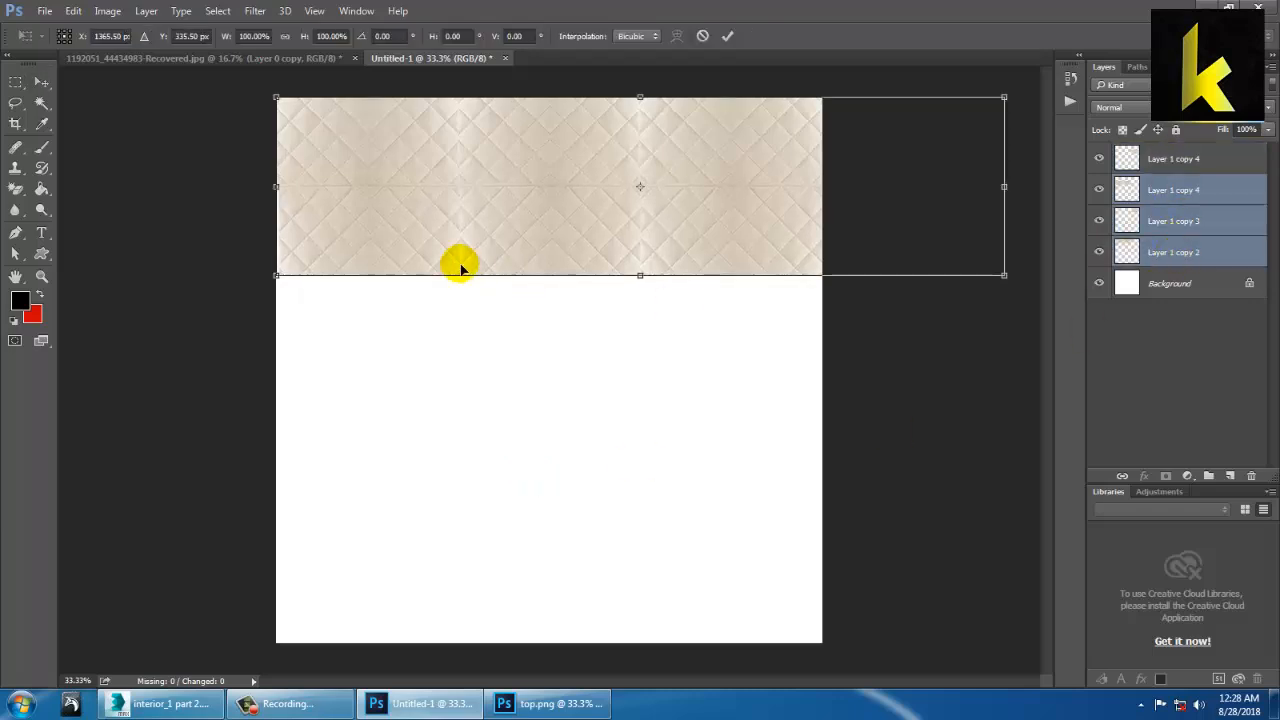
{"action": "left_click", "coordinate": [466, 249], "text": "alt"}
{"action": "double_click", "coordinate": [477, 228]}
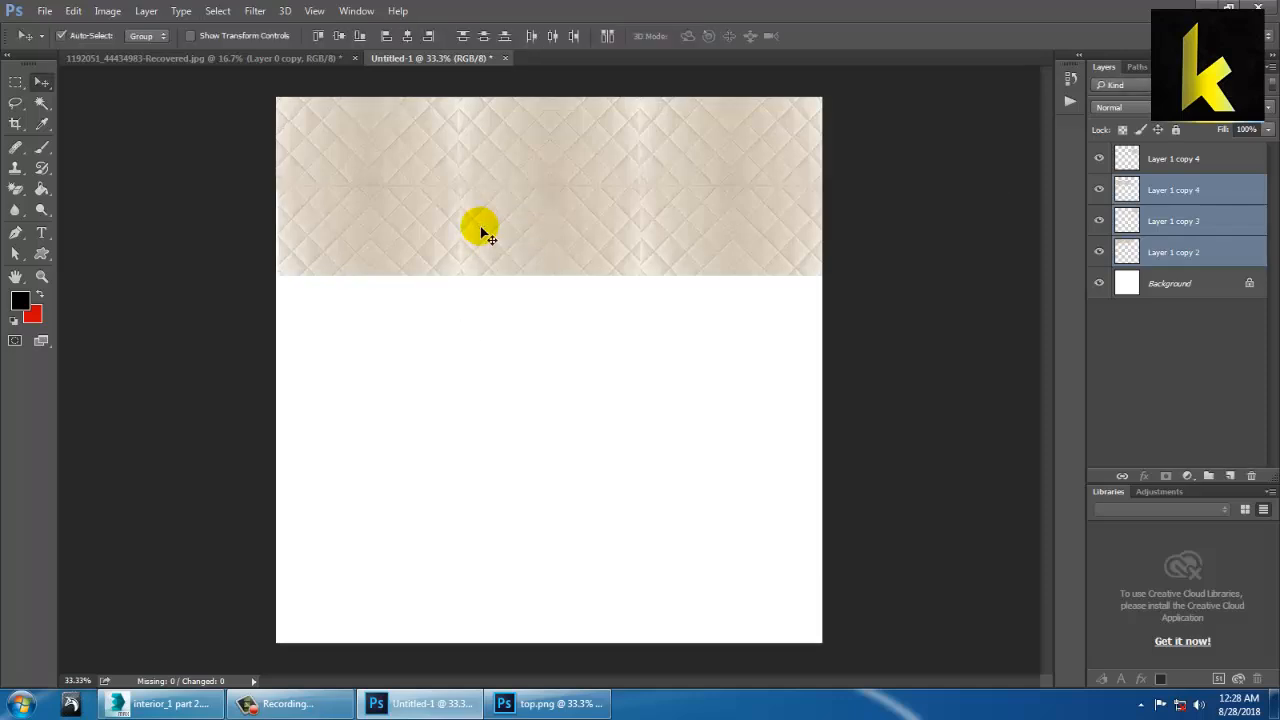
{"action": "left_click_drag", "start_coordinate": [530, 240], "coordinate": [531, 434]}
{"action": "right_click", "coordinate": [533, 191]}
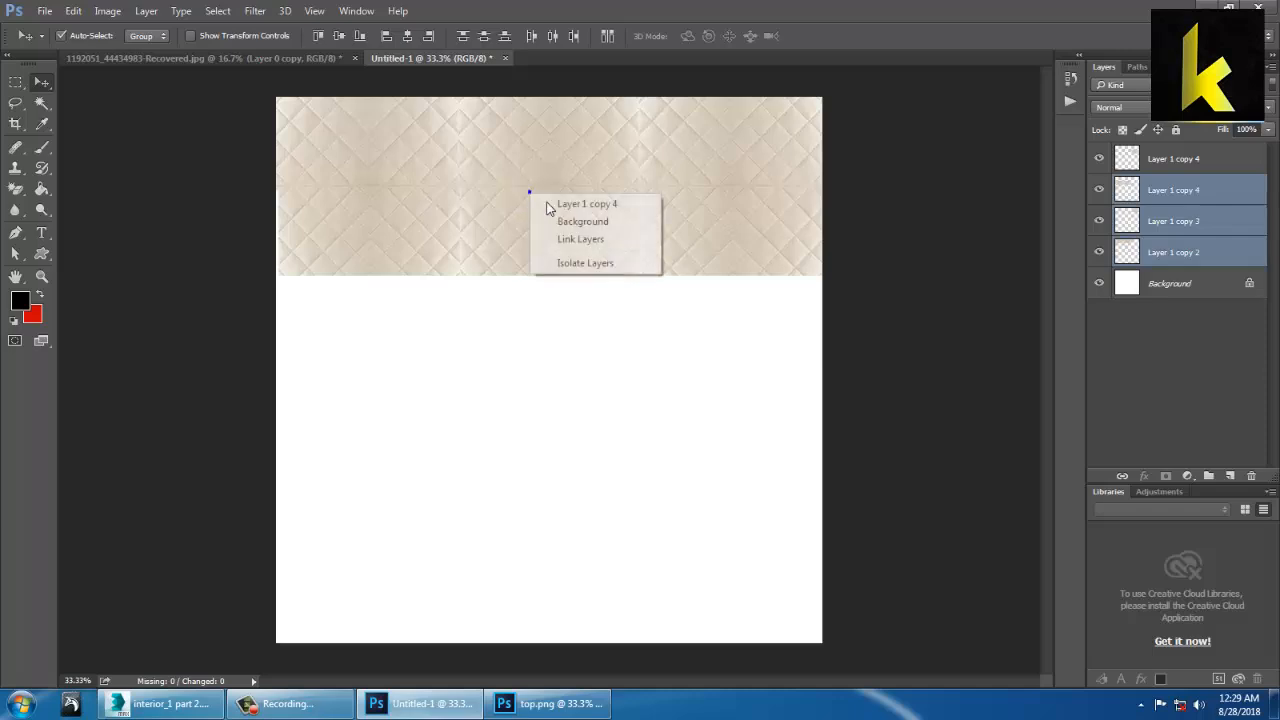
{"action": "left_click", "coordinate": [575, 204]}
{"action": "left_click_drag", "start_coordinate": [521, 241], "coordinate": [531, 326]}
{"action": "key", "text": "ctrl+z"}
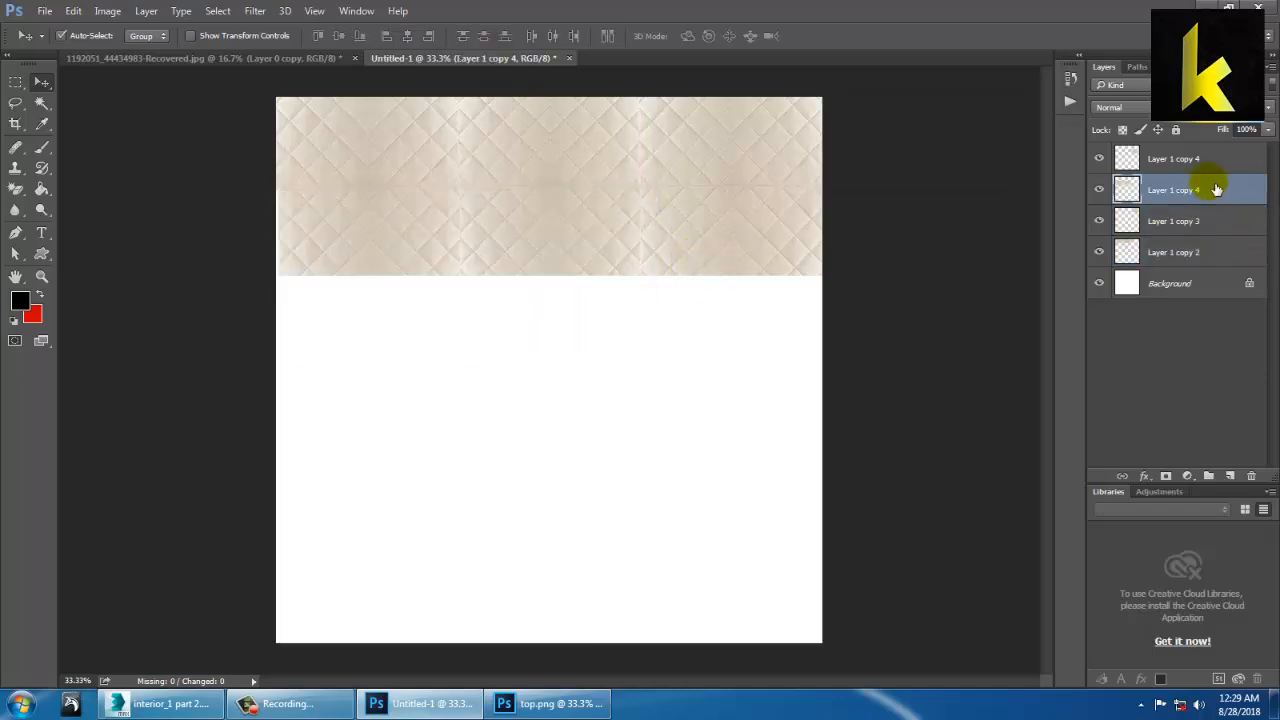
Merge all four quilt layers above the Background into one layer
{"action": "left_click", "coordinate": [1180, 159]}
{"action": "left_click", "coordinate": [1183, 221], "text": "shift"}
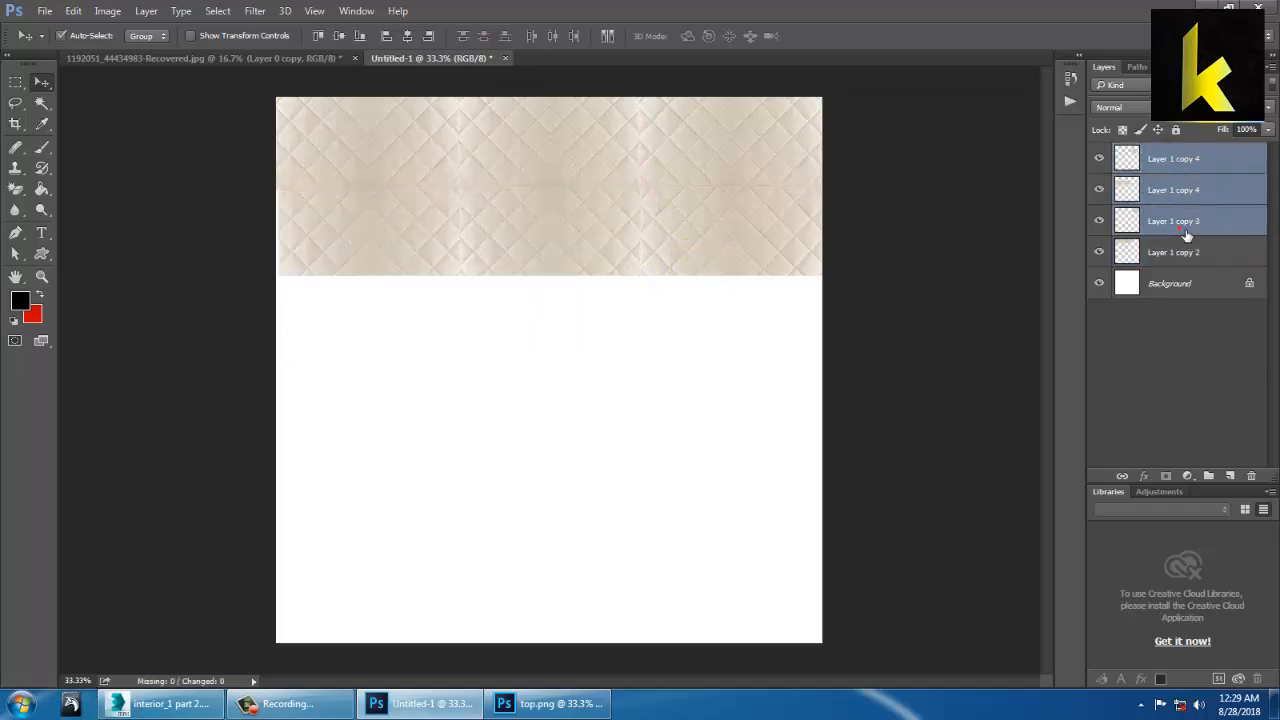
{"action": "left_click", "coordinate": [1185, 253], "text": "shift"}
{"action": "key", "text": "ctrl+e"}
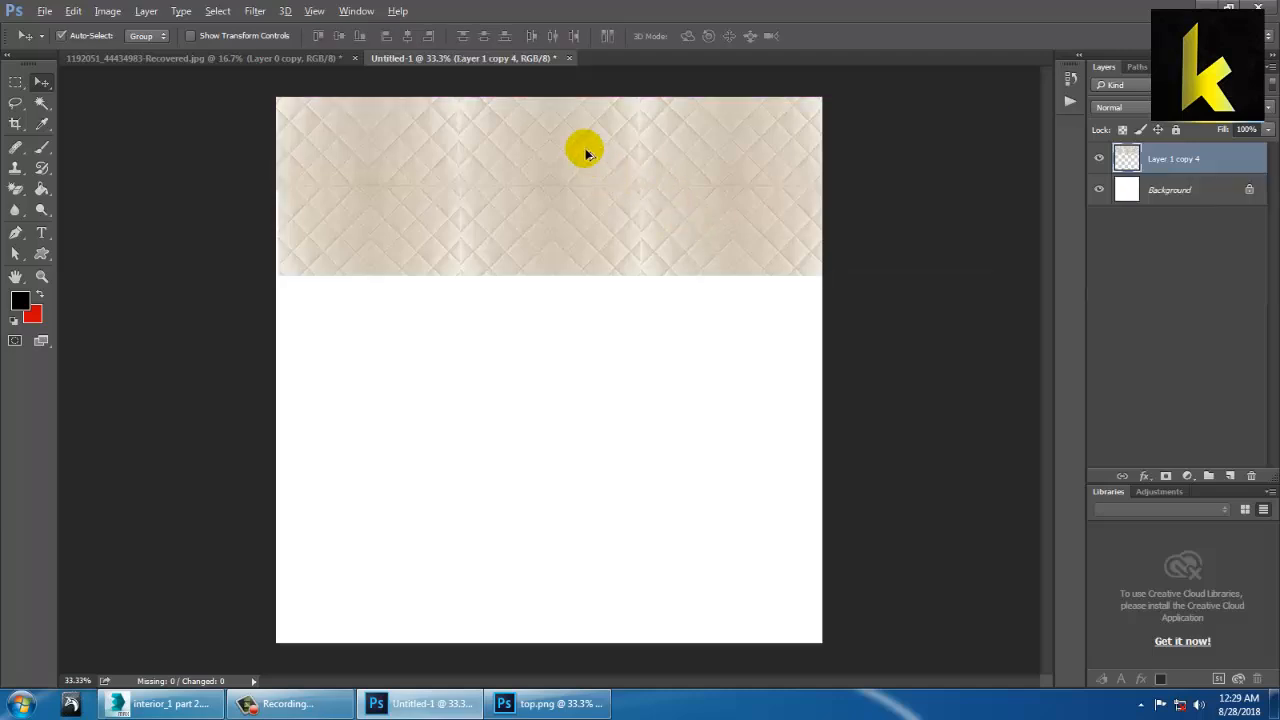
Duplicate the merged two-row quilt block directly below itself, nudge it up to close the seam, and merge both blocks
{"action": "left_click_drag", "start_coordinate": [585, 148], "coordinate": [577, 322], "text": "alt"}
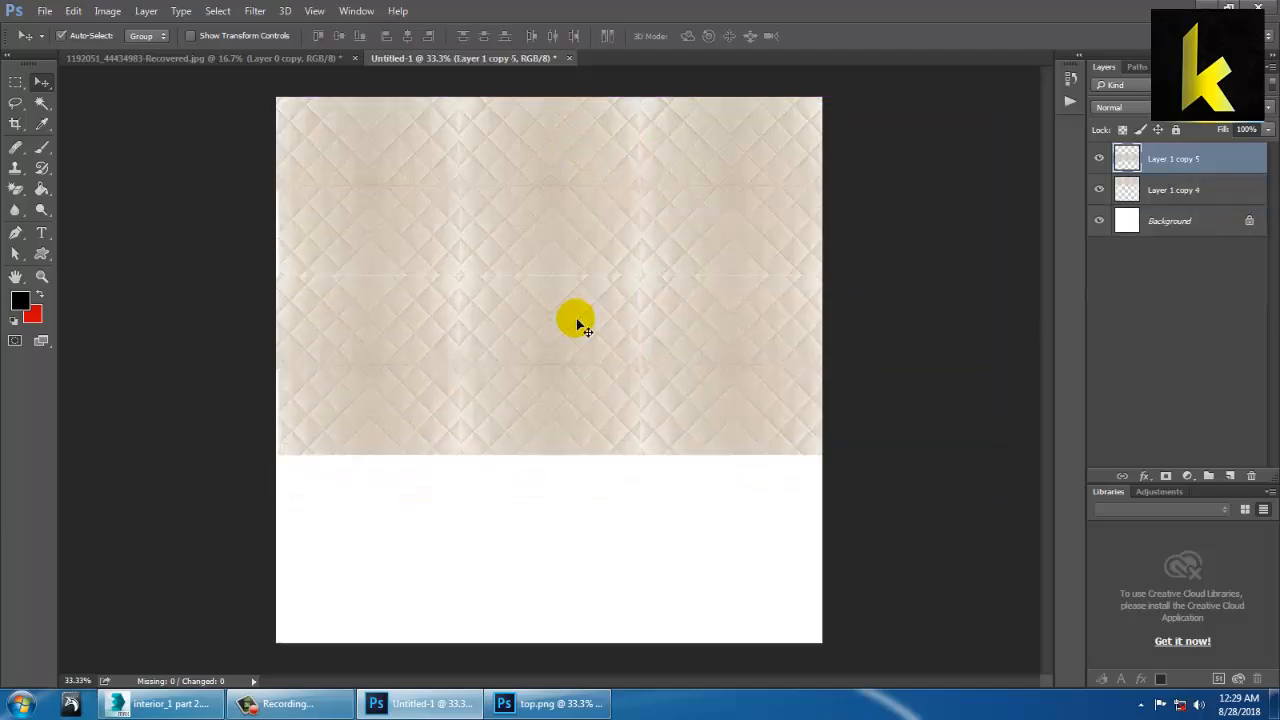
{"action": "key", "text": "Up"}
{"action": "key", "text": "Up"}
{"action": "key", "text": "Up"}
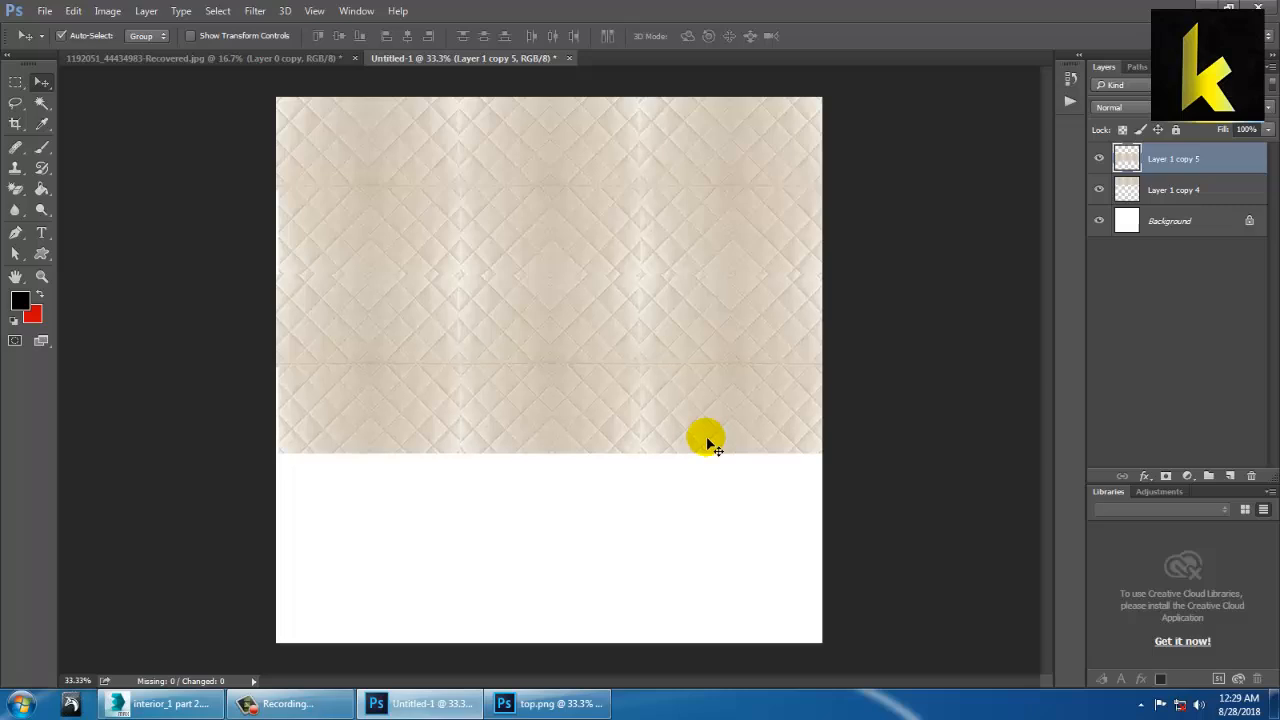
{"action": "left_click", "coordinate": [1180, 191], "text": "shift"}
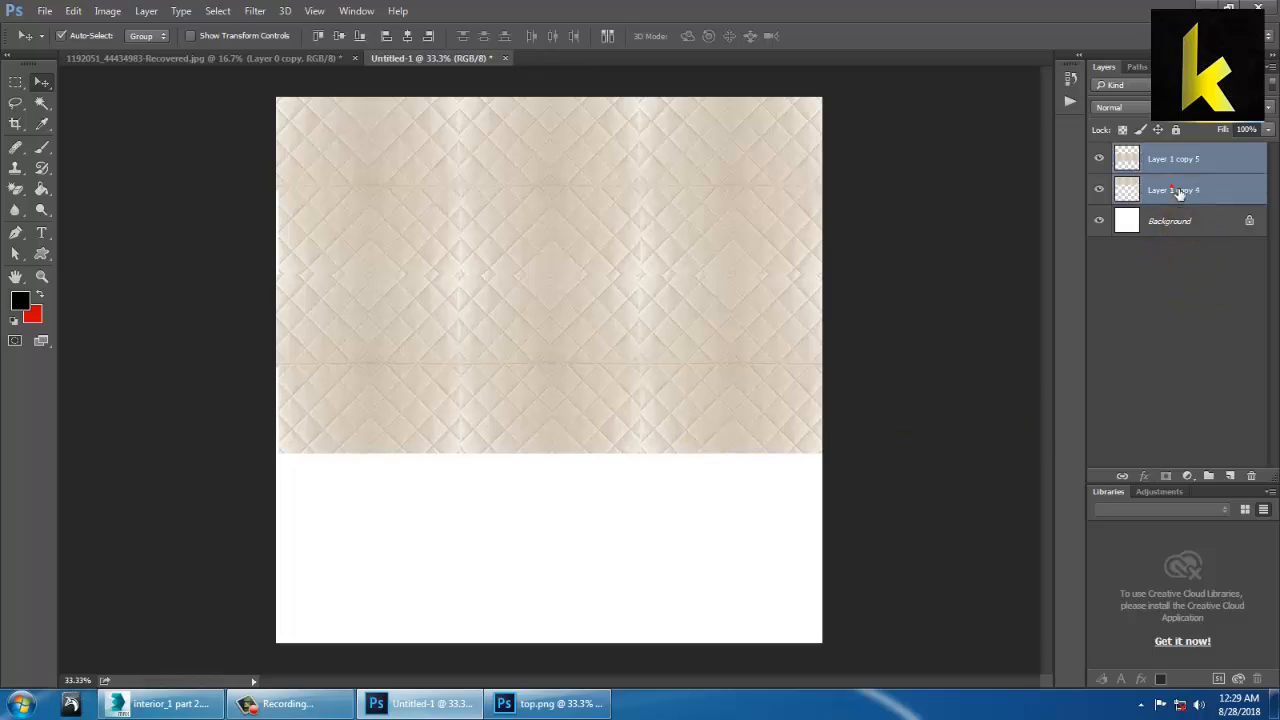
{"action": "key", "text": "ctrl+e"}
Copy the merged quilt block downward to fill the rest of the canvas, and merge both layers
{"action": "left_click_drag", "start_coordinate": [551, 303], "coordinate": [551, 651], "text": "alt"}
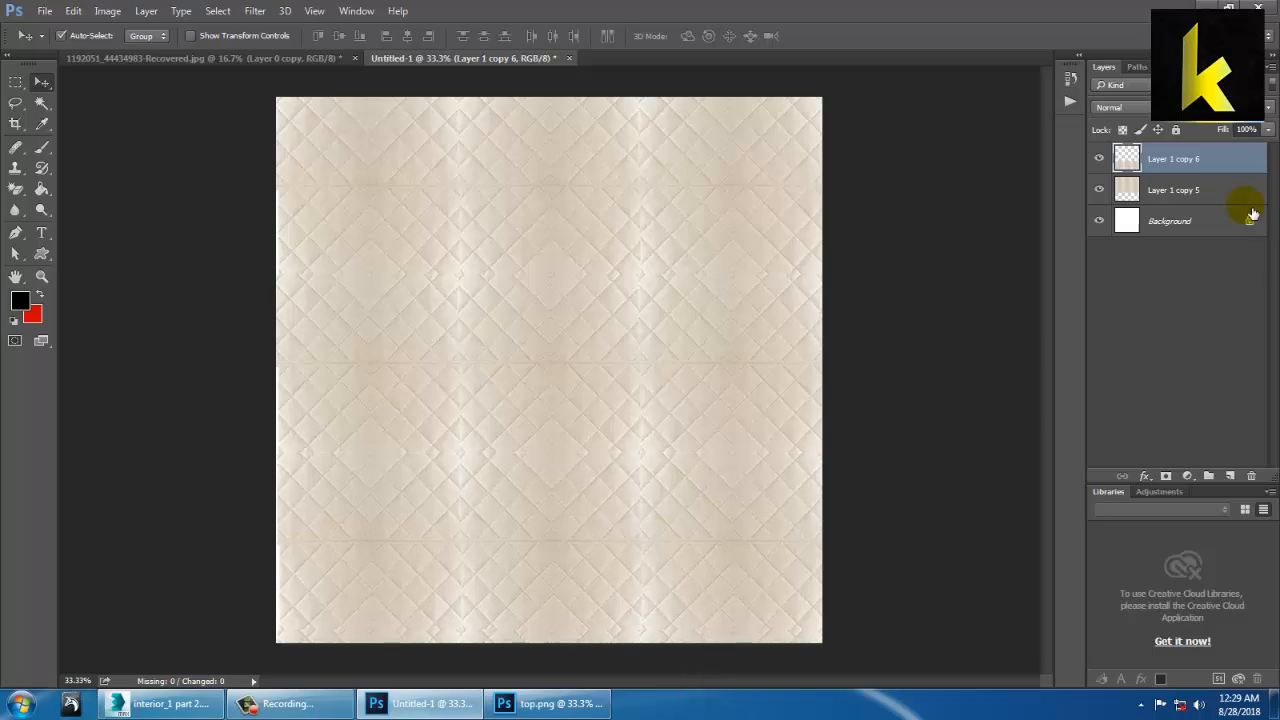
{"action": "left_click", "coordinate": [1165, 198], "text": "shift"}
{"action": "key", "text": "ctrl+e"}
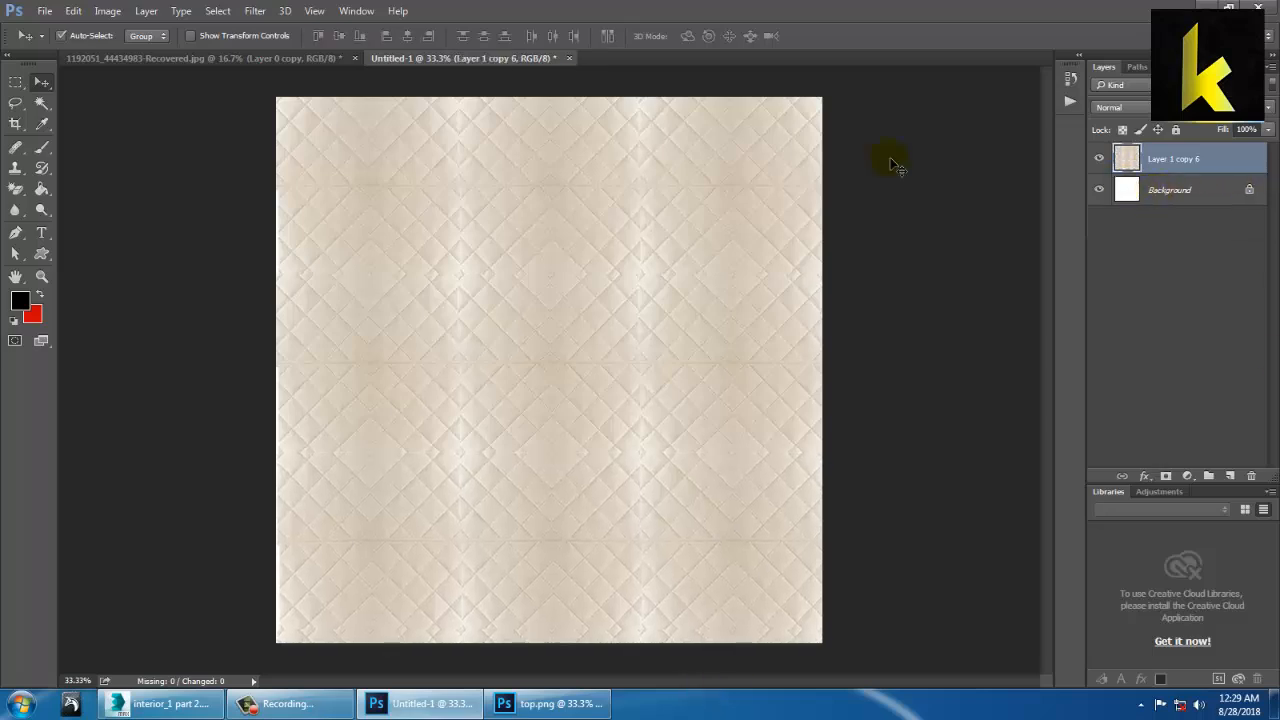
Lasso the bright vertical seam between the first two quilt columns and fill it with Content-Aware at 100% opacity
{"action": "left_click", "coordinate": [16, 104]}
{"action": "mouse_move", "coordinate": [446, 92]}
{"action": "left_mouse_down"}
{"action": "mouse_move", "coordinate": [434, 606]}
{"action": "mouse_move", "coordinate": [489, 620]}
{"action": "mouse_move", "coordinate": [506, 234]}
{"action": "mouse_move", "coordinate": [470, 97]}
{"action": "mouse_move", "coordinate": [457, 149]}
{"action": "left_mouse_up"}
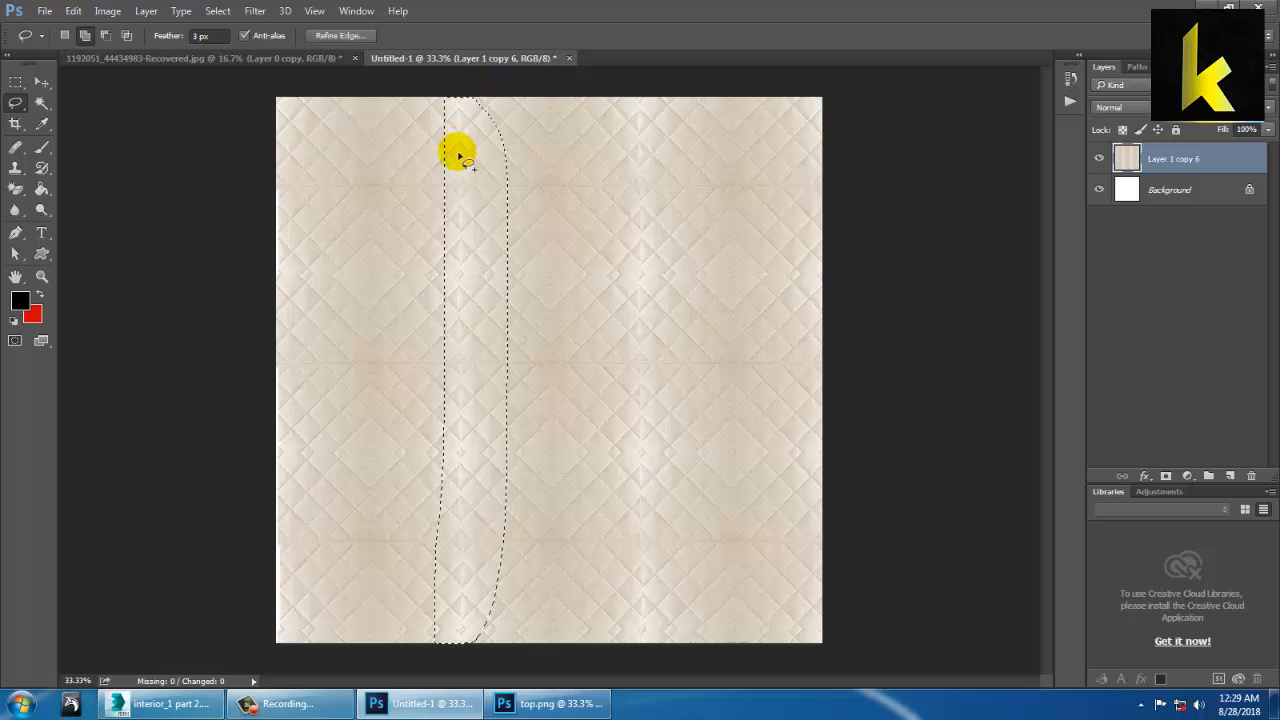
{"action": "right_click", "coordinate": [452, 150]}
{"action": "left_click", "coordinate": [528, 382]}
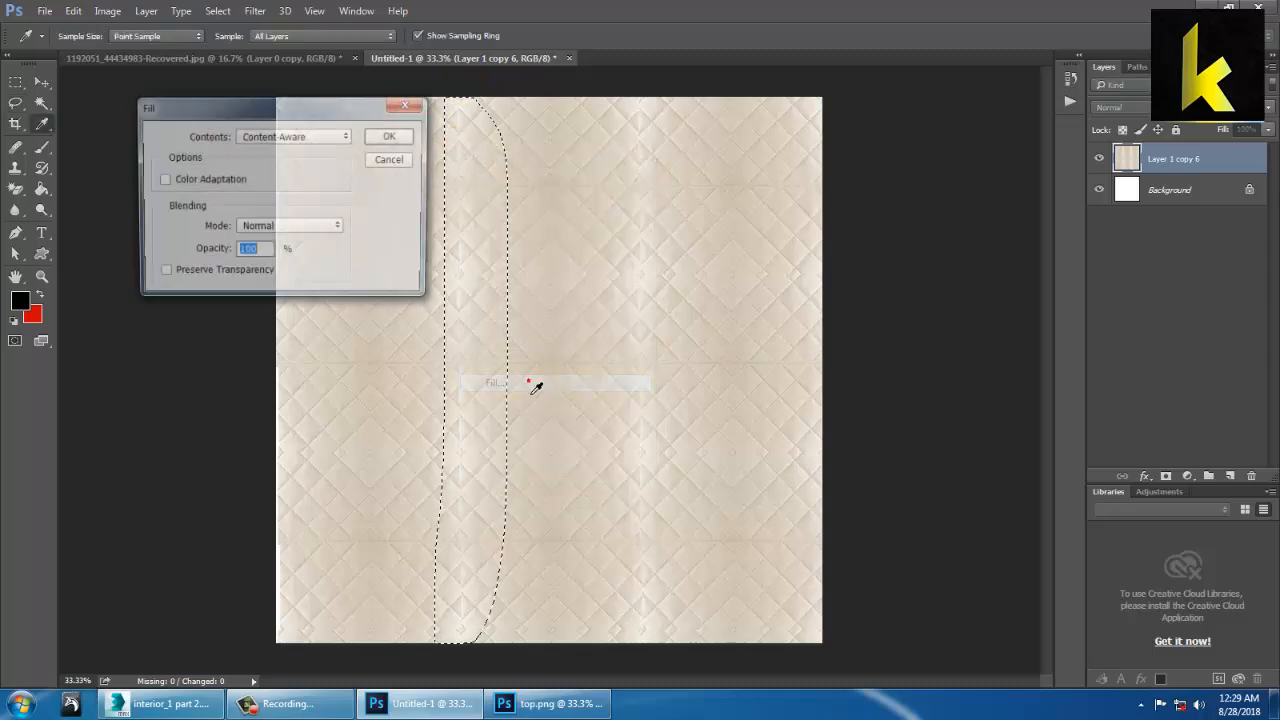
{"action": "left_click", "coordinate": [392, 135]}
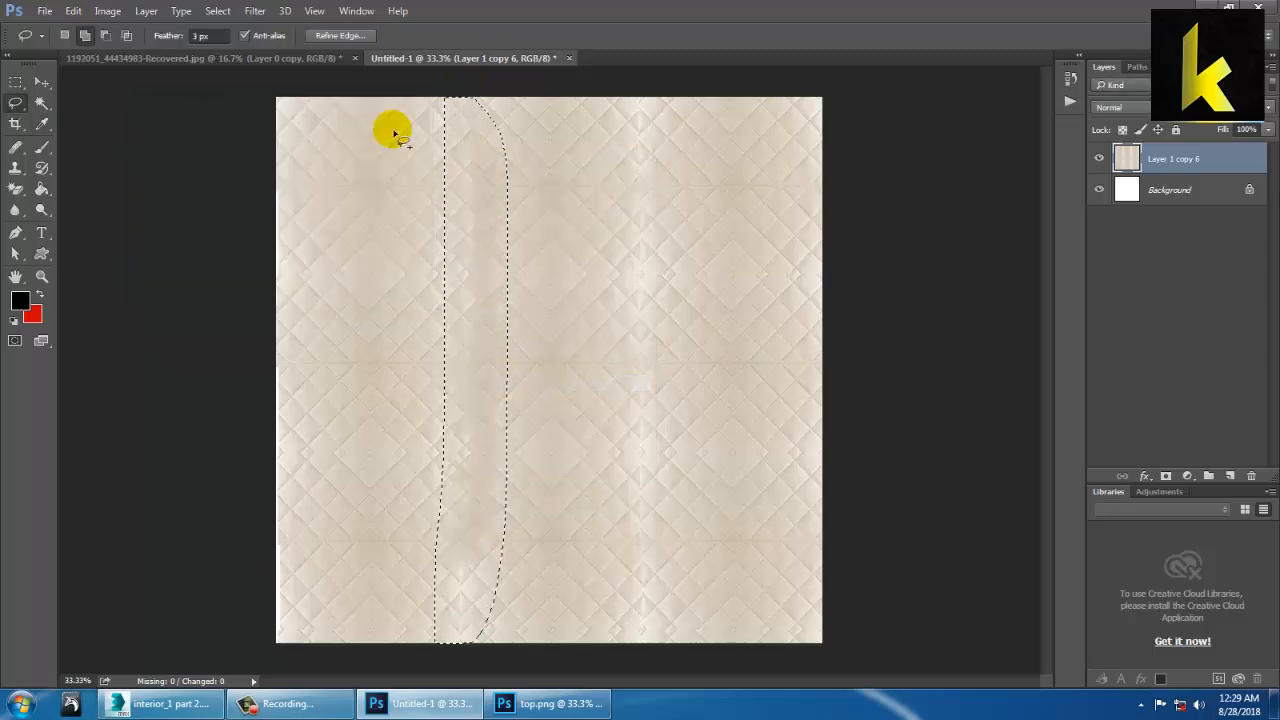
Undo the content-aware fill and clear the seam selection
{"action": "key", "text": "ctrl+d"}
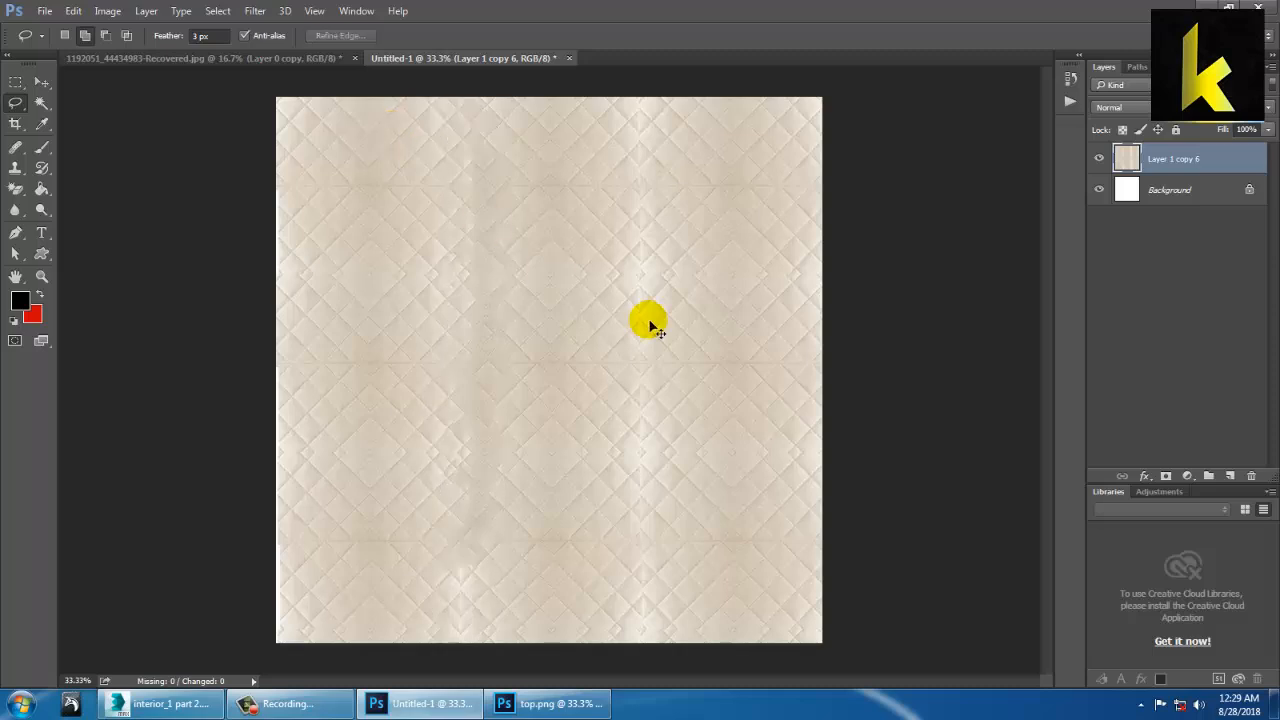
{"action": "key", "text": "ctrl+shift+d"}
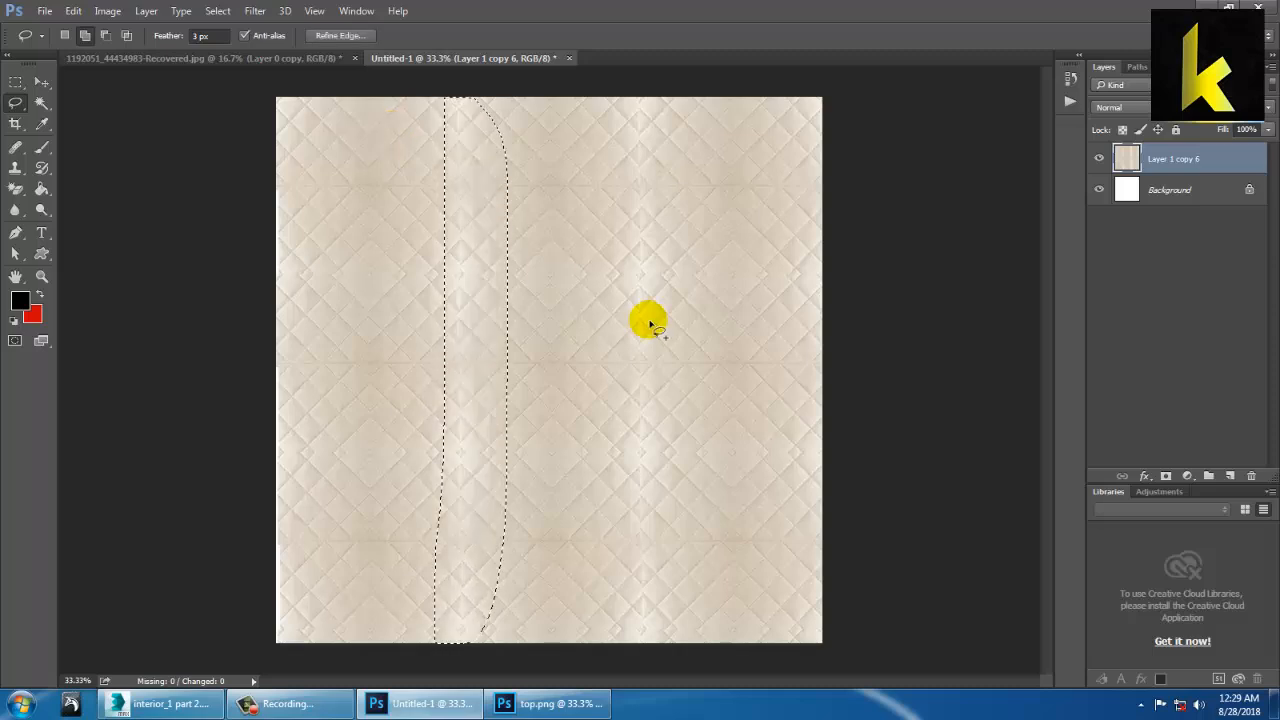
{"action": "key", "text": "ctrl+d"}
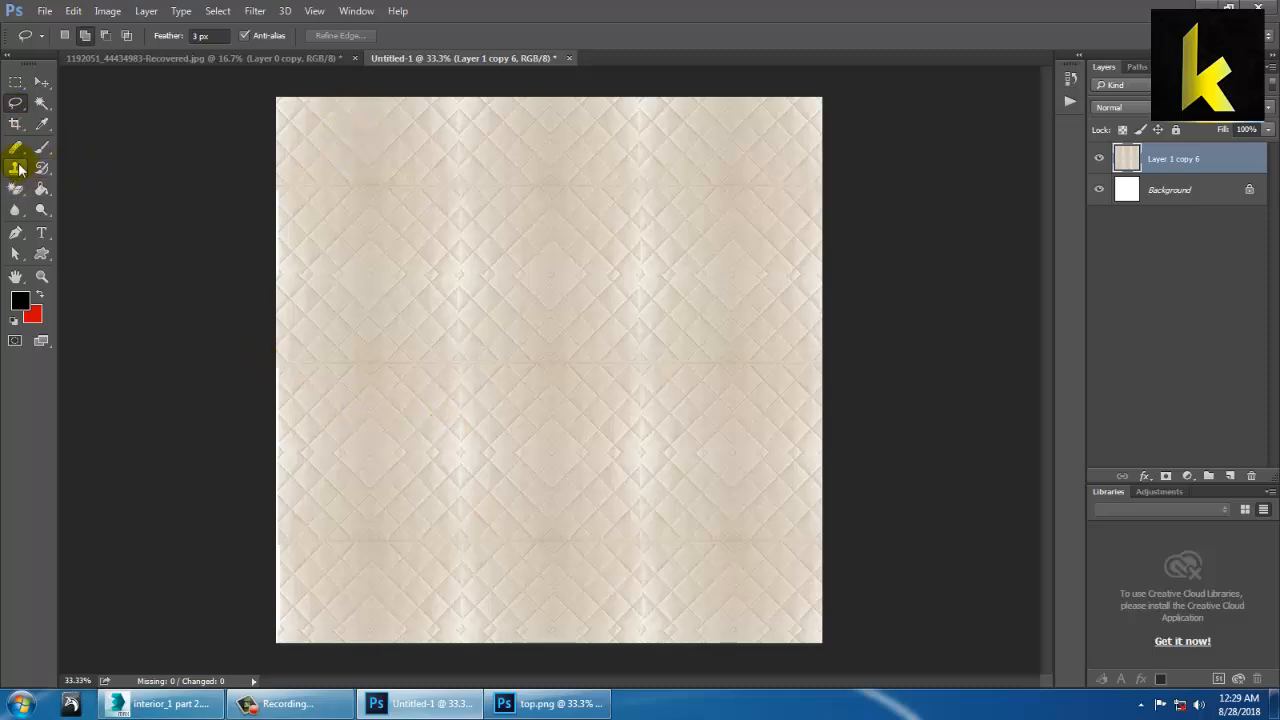
Clone-stamp quilt pattern from the first column over the full length of the first bright vertical seam with a 250 px brush
{"action": "left_click_drag", "start_coordinate": [18, 168], "coordinate": [95, 167]}
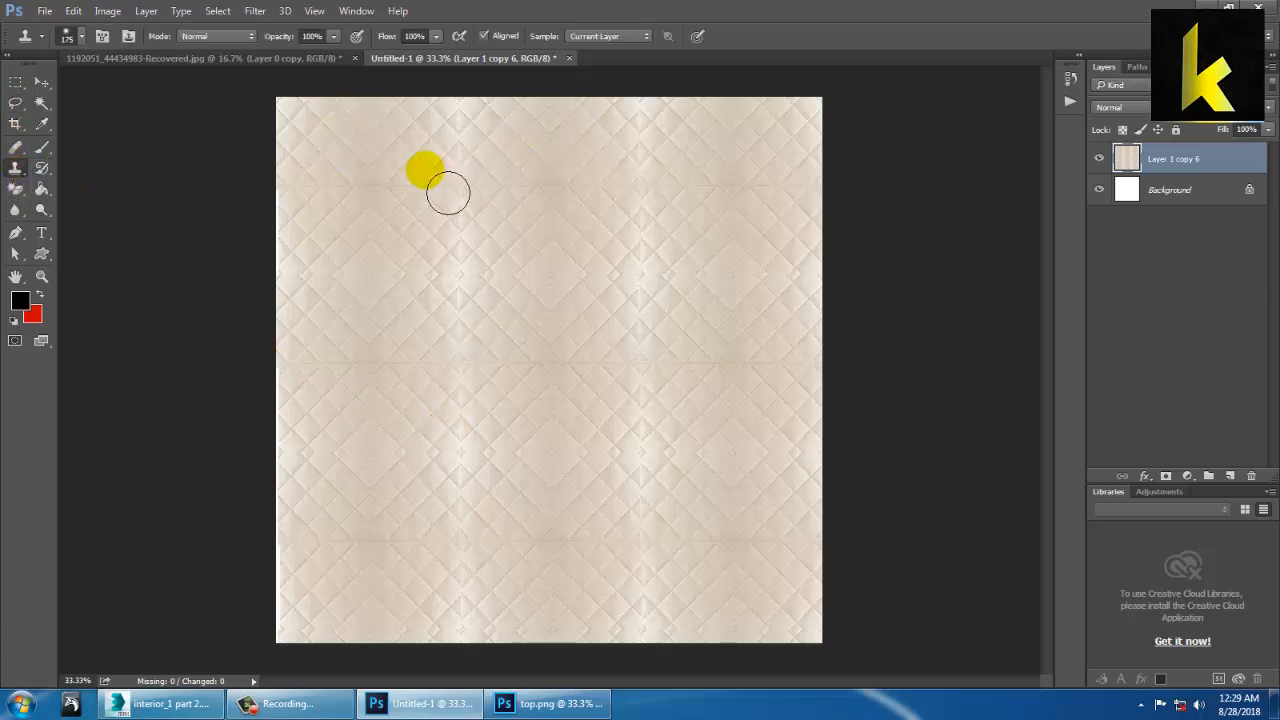
{"action": "key", "text": "bracketright"}
{"action": "left_click", "coordinate": [406, 131], "text": "alt"}
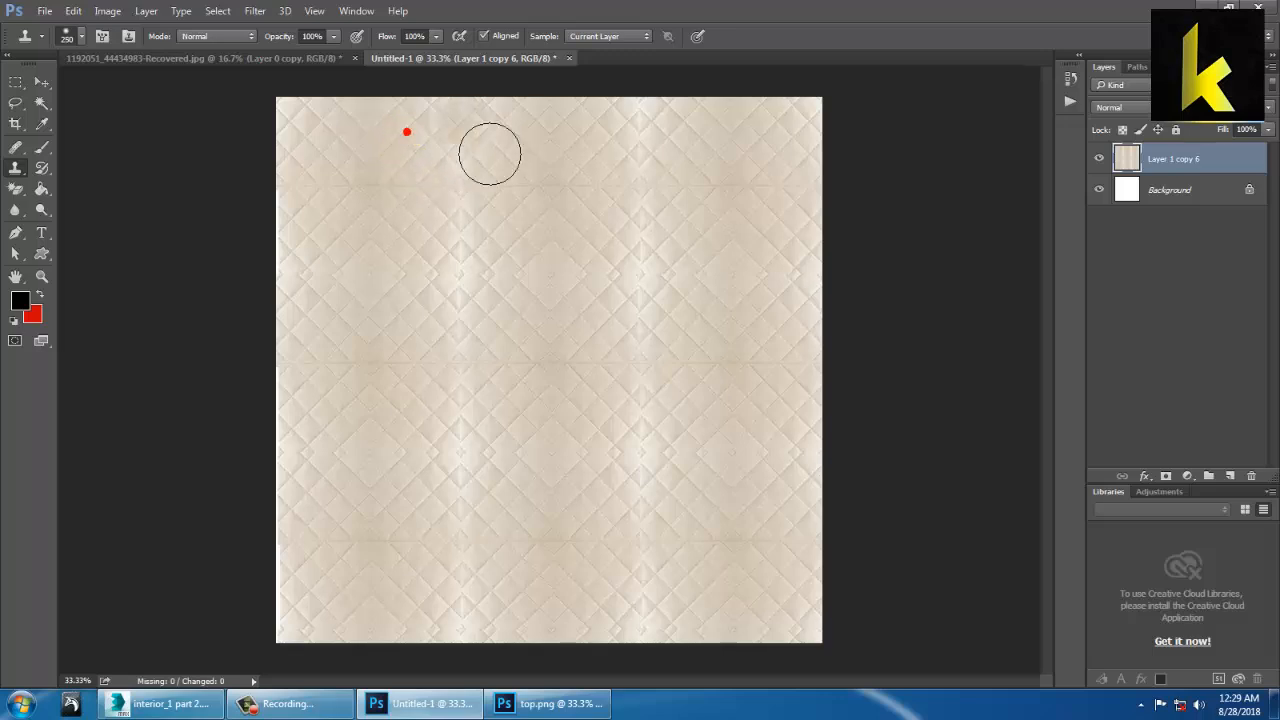
{"action": "left_click", "coordinate": [454, 117]}
{"action": "left_click_drag", "start_coordinate": [486, 154], "coordinate": [486, 212]}
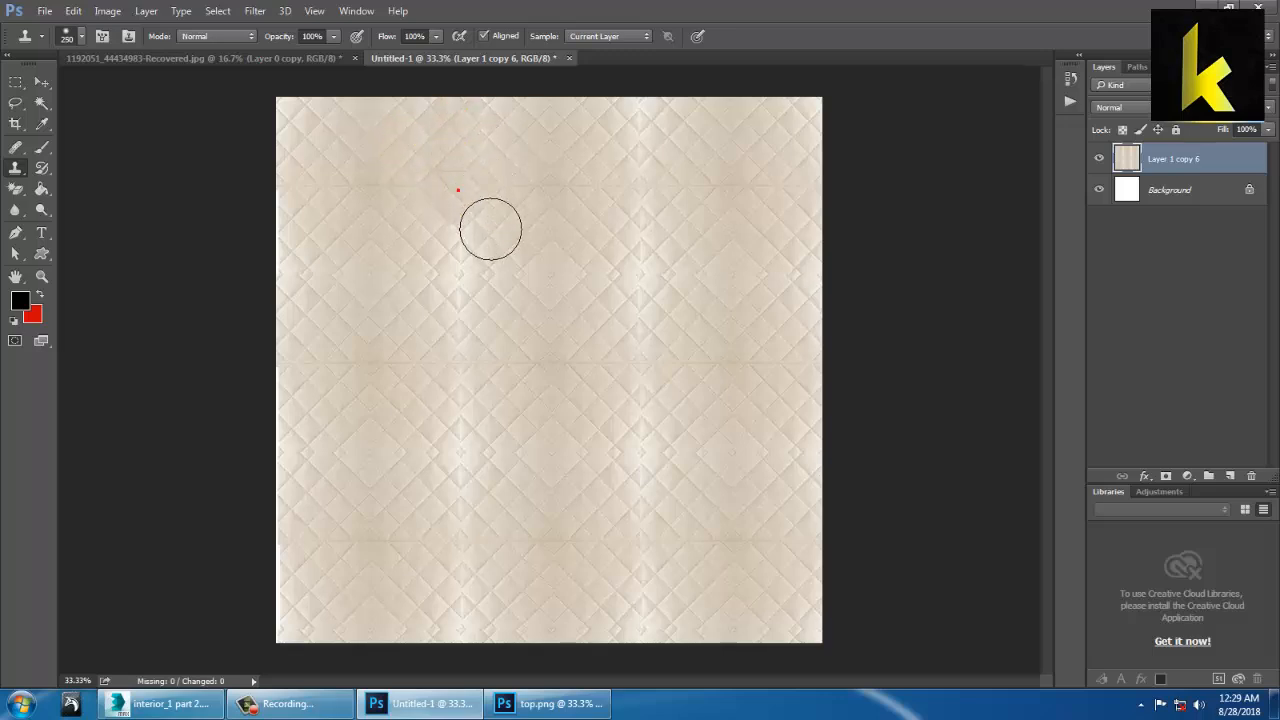
{"action": "left_click", "coordinate": [457, 250]}
{"action": "left_click", "coordinate": [458, 284]}
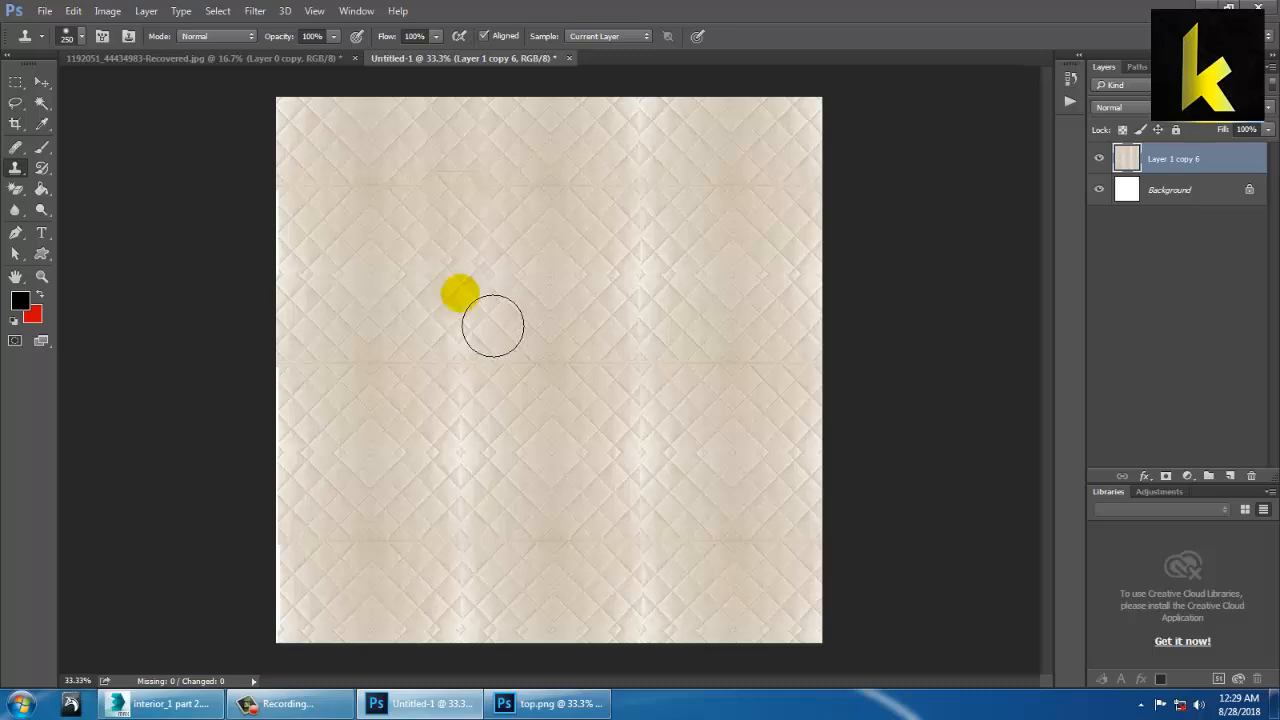
{"action": "left_click_drag", "start_coordinate": [460, 294], "coordinate": [460, 361]}
{"action": "left_click_drag", "start_coordinate": [494, 428], "coordinate": [491, 651]}
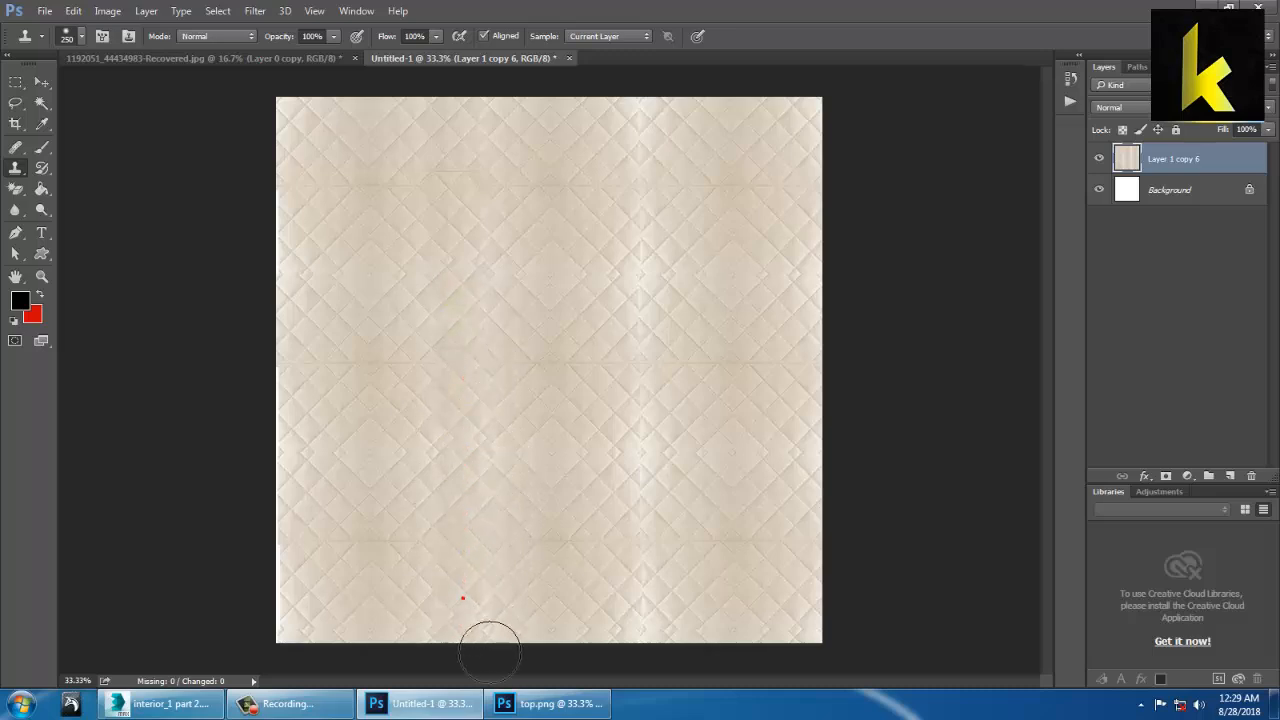
Clone-stamp over the second bright vertical seam from top to bottom, sampling the quilt pattern of the middle column
{"action": "left_click", "coordinate": [593, 146], "text": "alt"}
{"action": "mouse_move", "coordinate": [635, 115]}
{"action": "left_mouse_down"}
{"action": "mouse_move", "coordinate": [641, 158]}
{"action": "mouse_move", "coordinate": [676, 198]}
{"action": "mouse_move", "coordinate": [672, 368]}
{"action": "left_mouse_up"}
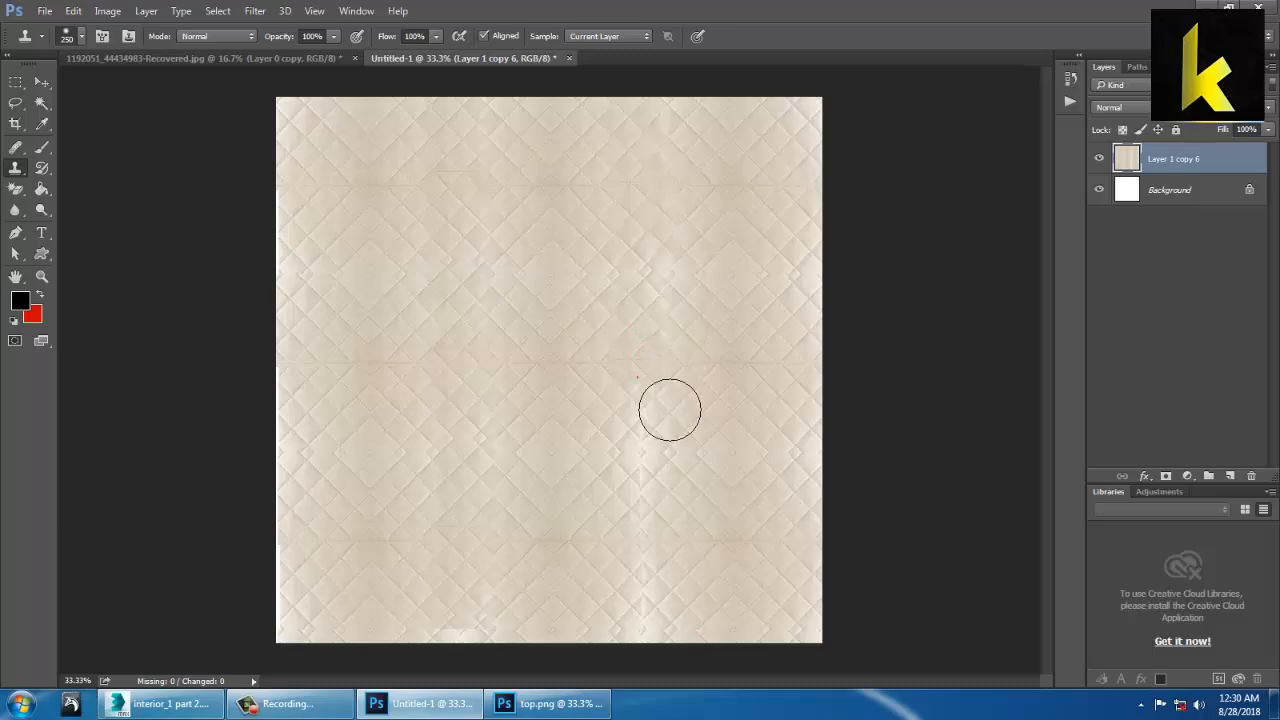
{"action": "left_click_drag", "start_coordinate": [672, 446], "coordinate": [669, 545]}
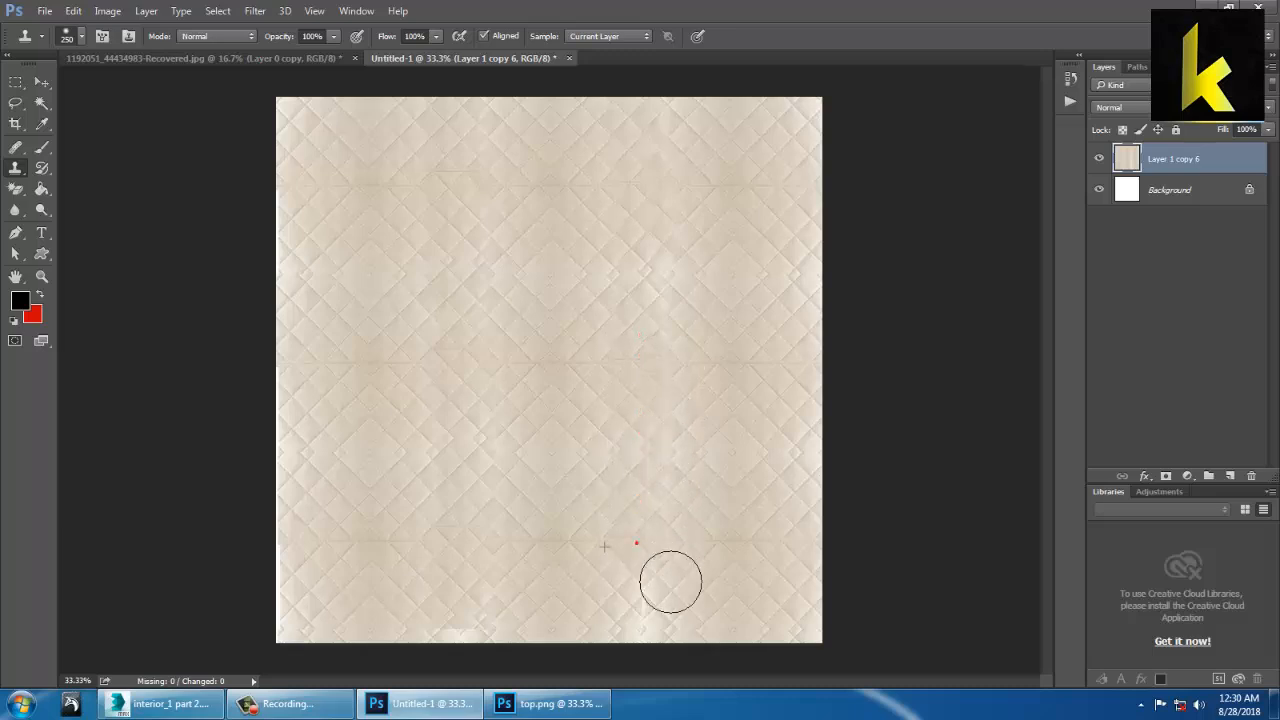
{"action": "left_click_drag", "start_coordinate": [673, 622], "coordinate": [682, 688]}
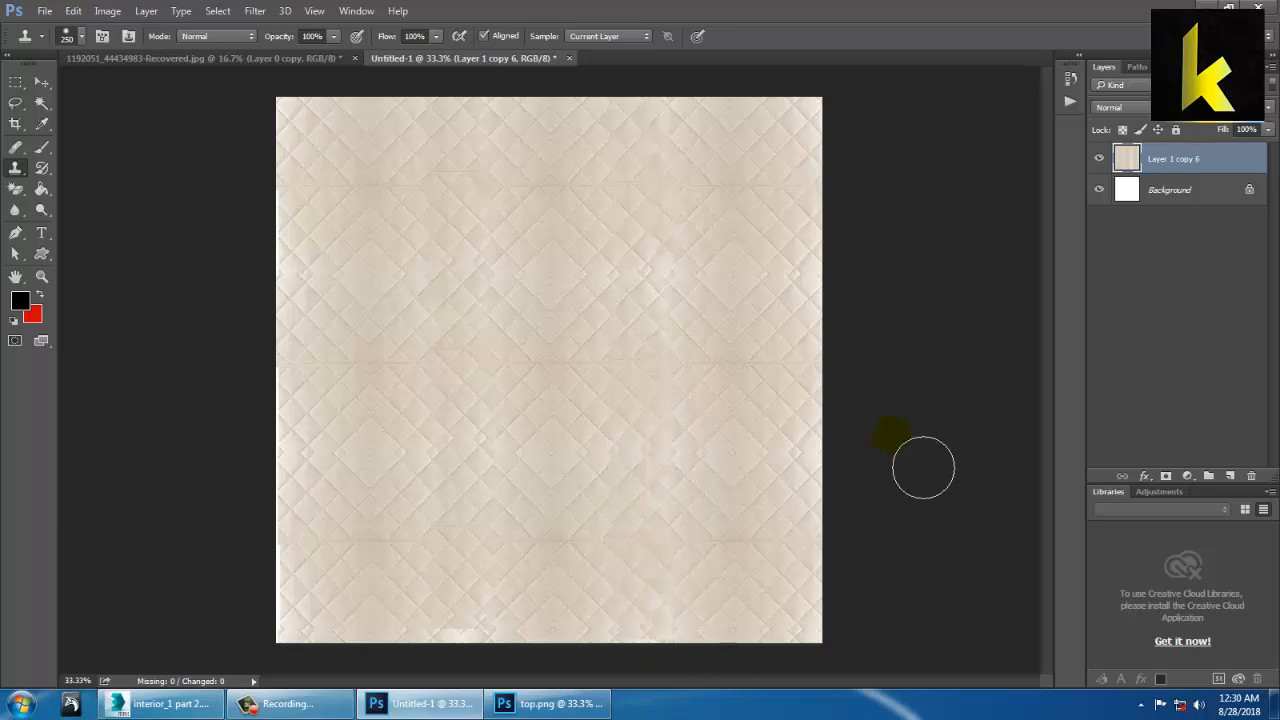
Save the retouched quilt texture in the Textures folder as a JPEG named matt with quality 12 (Maximum)
{"action": "left_click", "coordinate": [41, 82]}
{"action": "left_click", "coordinate": [45, 11]}
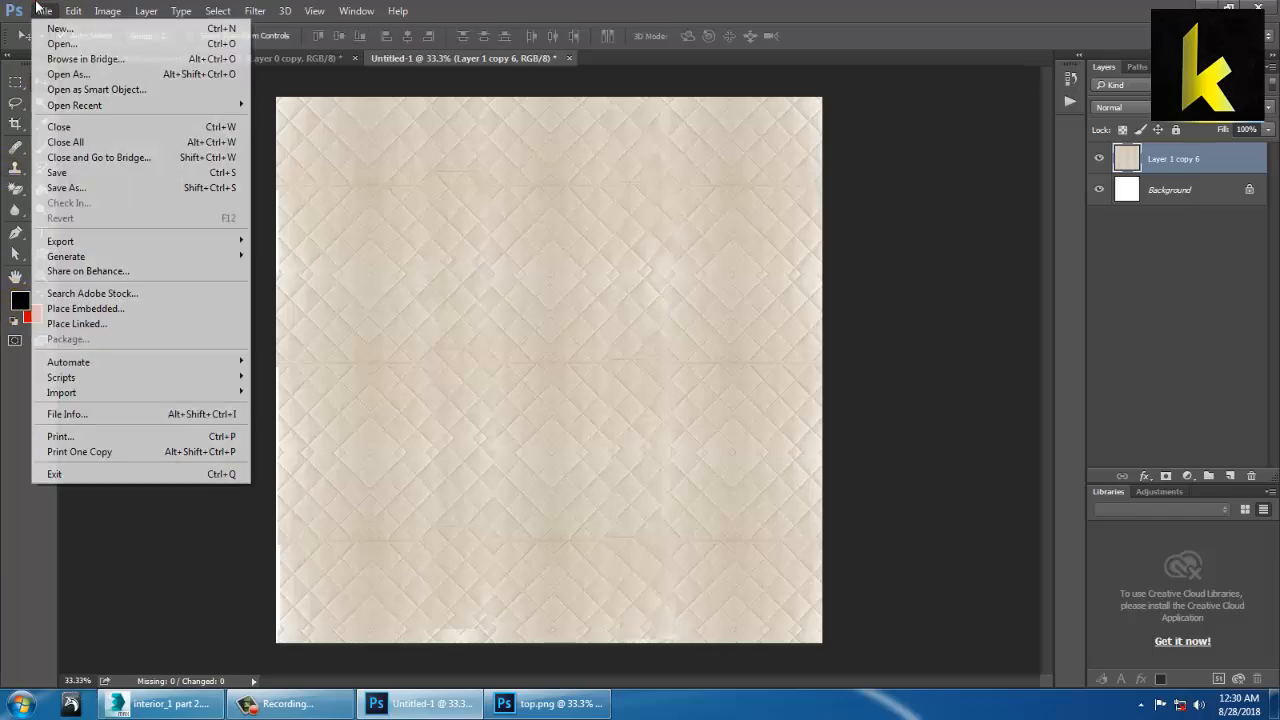
{"action": "left_click", "coordinate": [106, 188]}
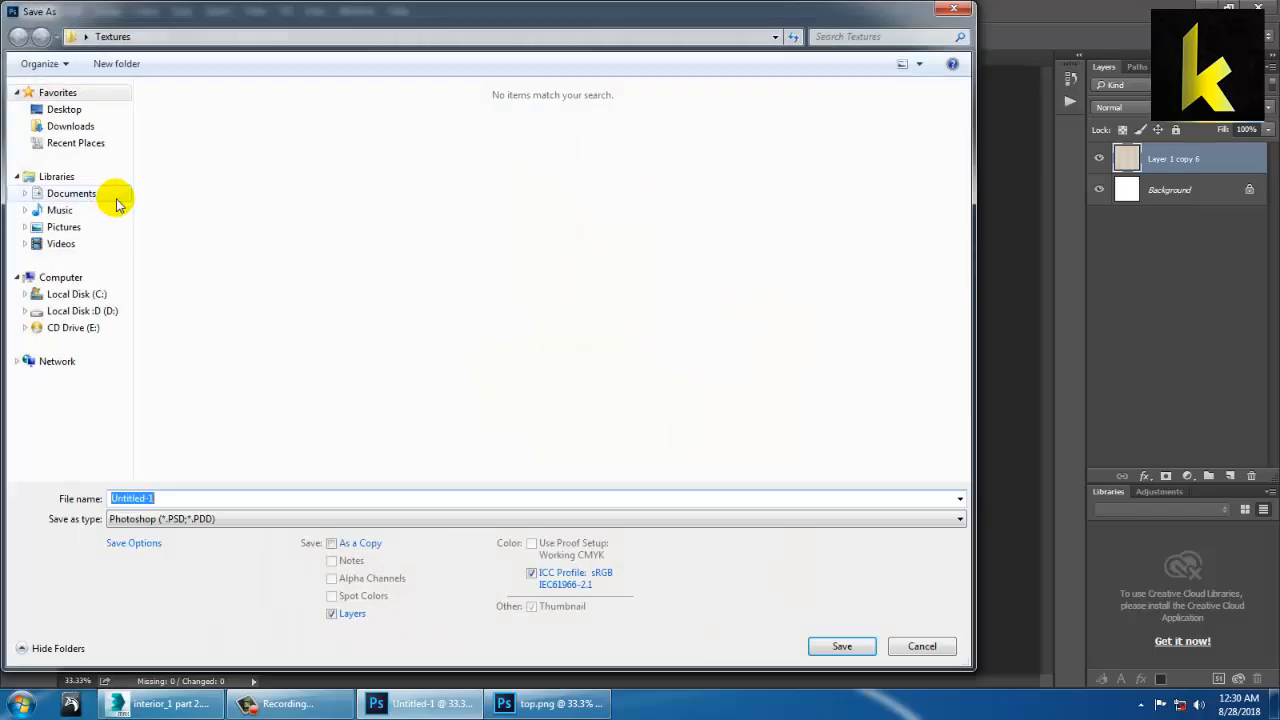
{"action": "left_click", "coordinate": [187, 501]}
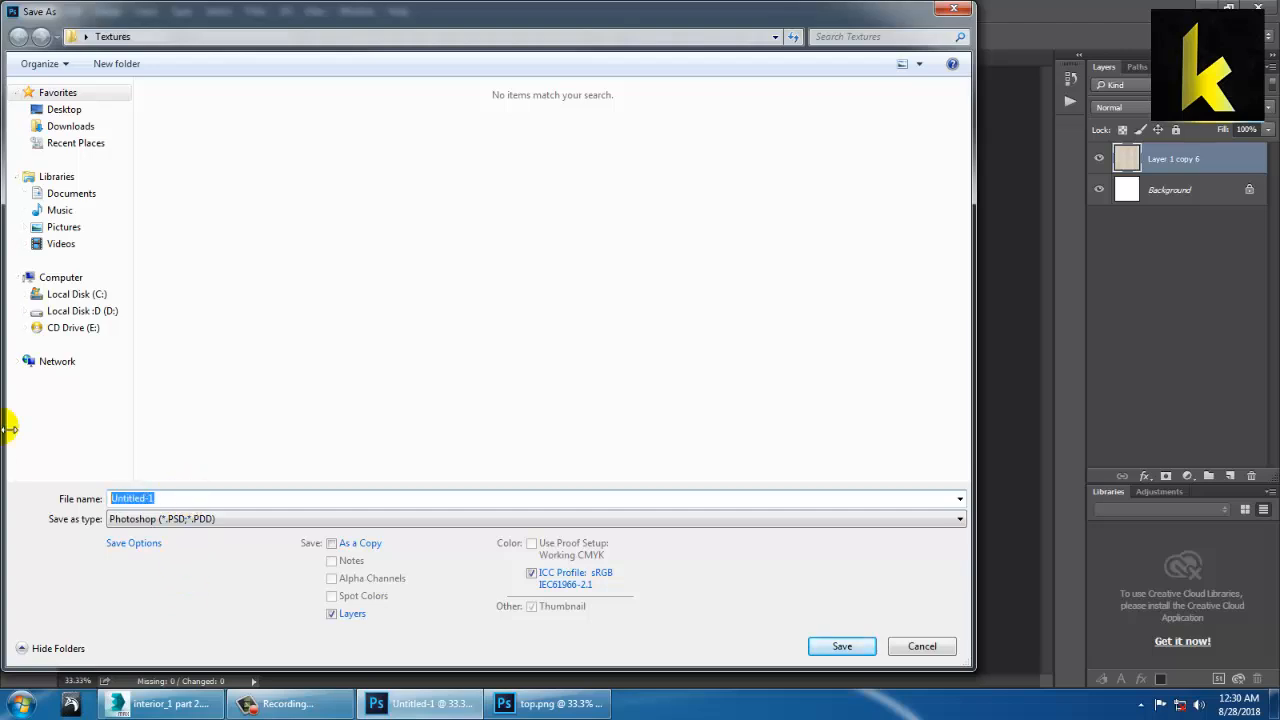
{"action": "key", "text": "Tab"}
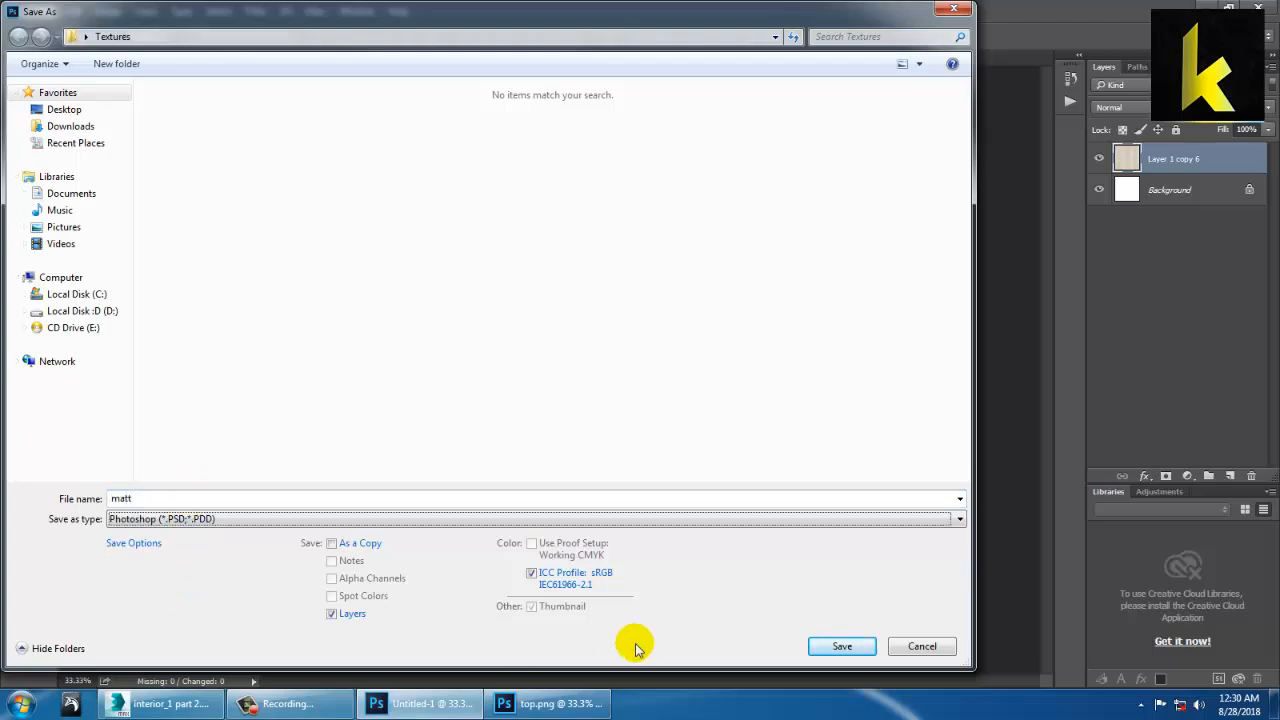
{"action": "key", "text": "j"}
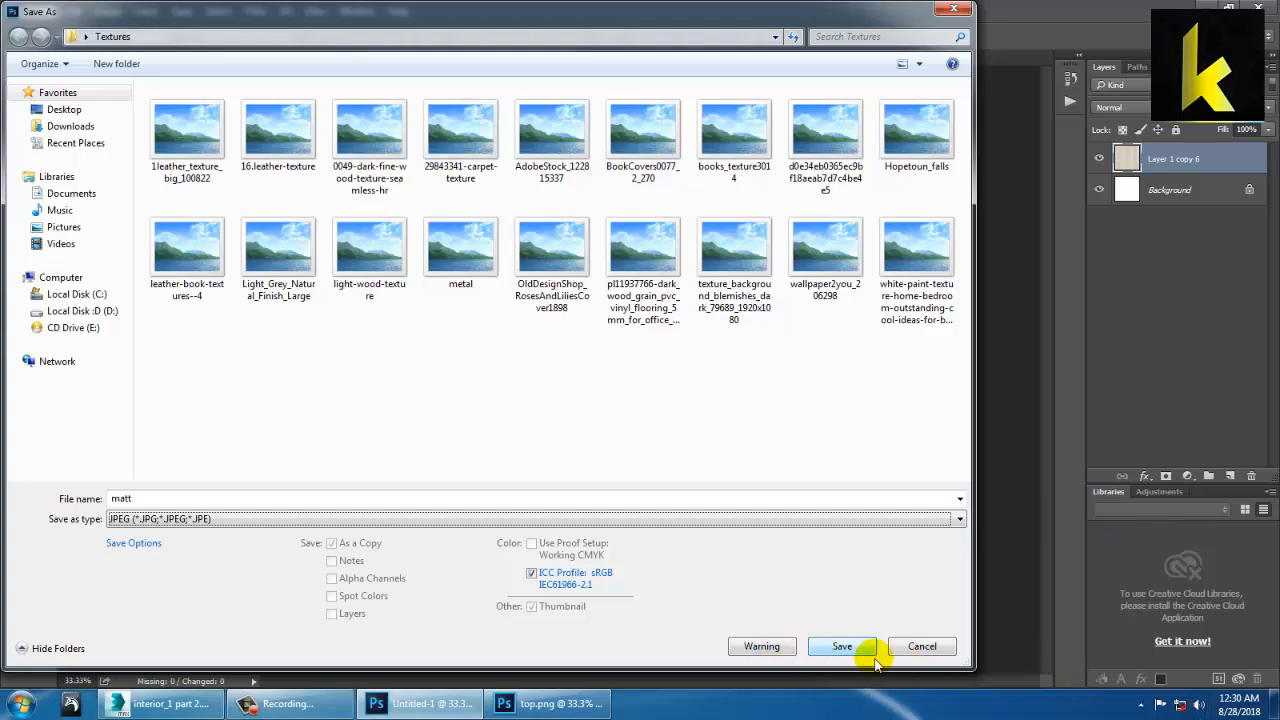
{"action": "left_click", "coordinate": [843, 646]}
{"action": "left_click", "coordinate": [407, 187]}
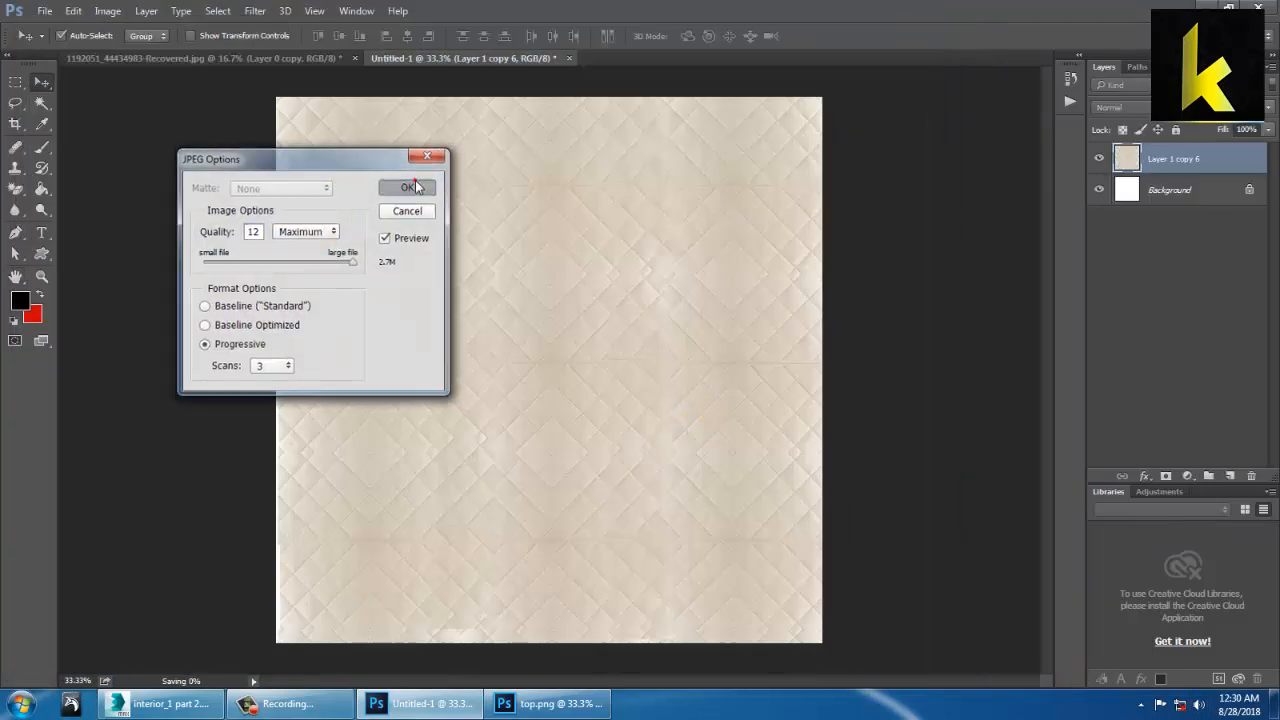
Switch to 3ds Max and replace the mattress material's diffuse bitmap with matt.jpg from the Textures folder
{"action": "left_click", "coordinate": [180, 705]}
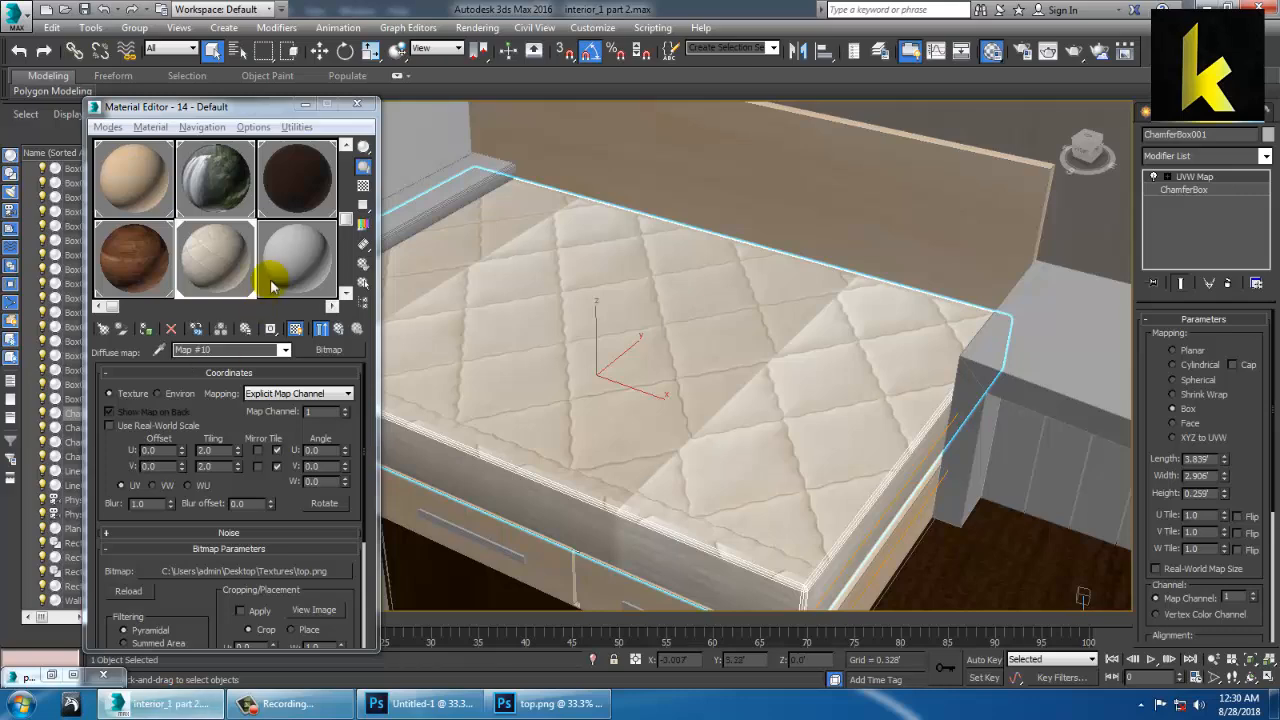
{"action": "left_click", "coordinate": [209, 260]}
{"action": "left_click", "coordinate": [243, 571]}
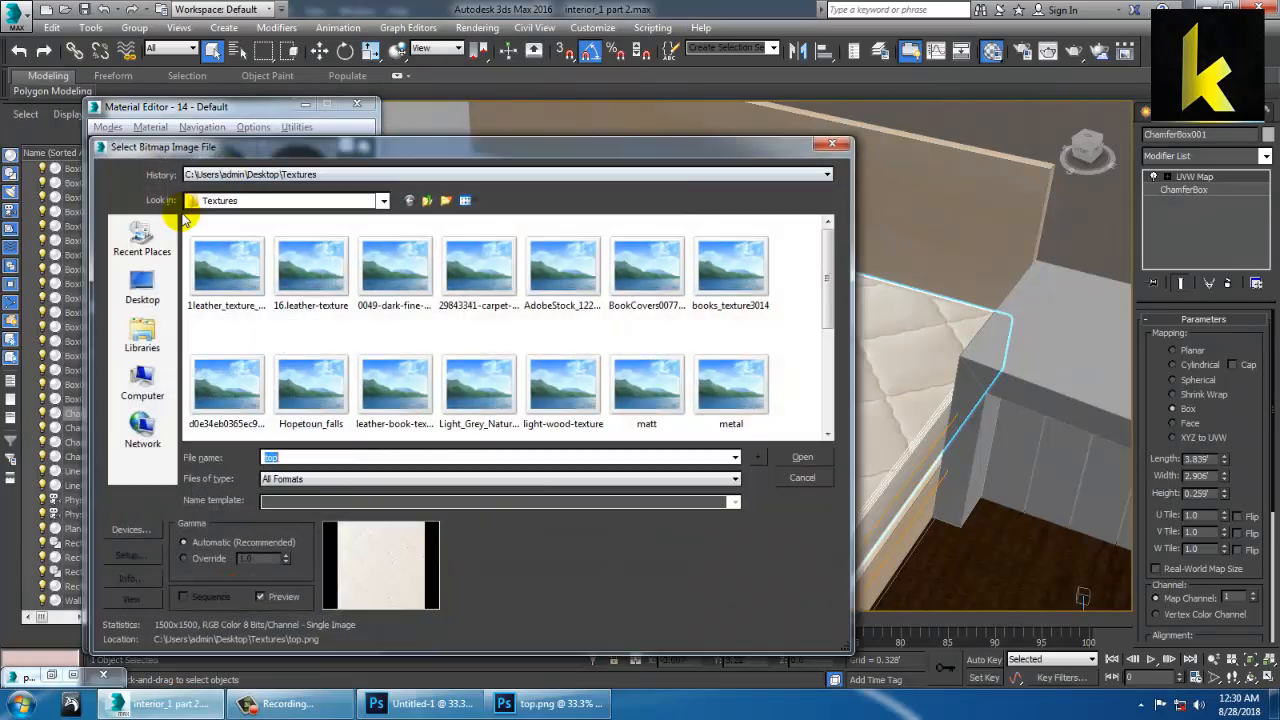
{"action": "left_click", "coordinate": [356, 271]}
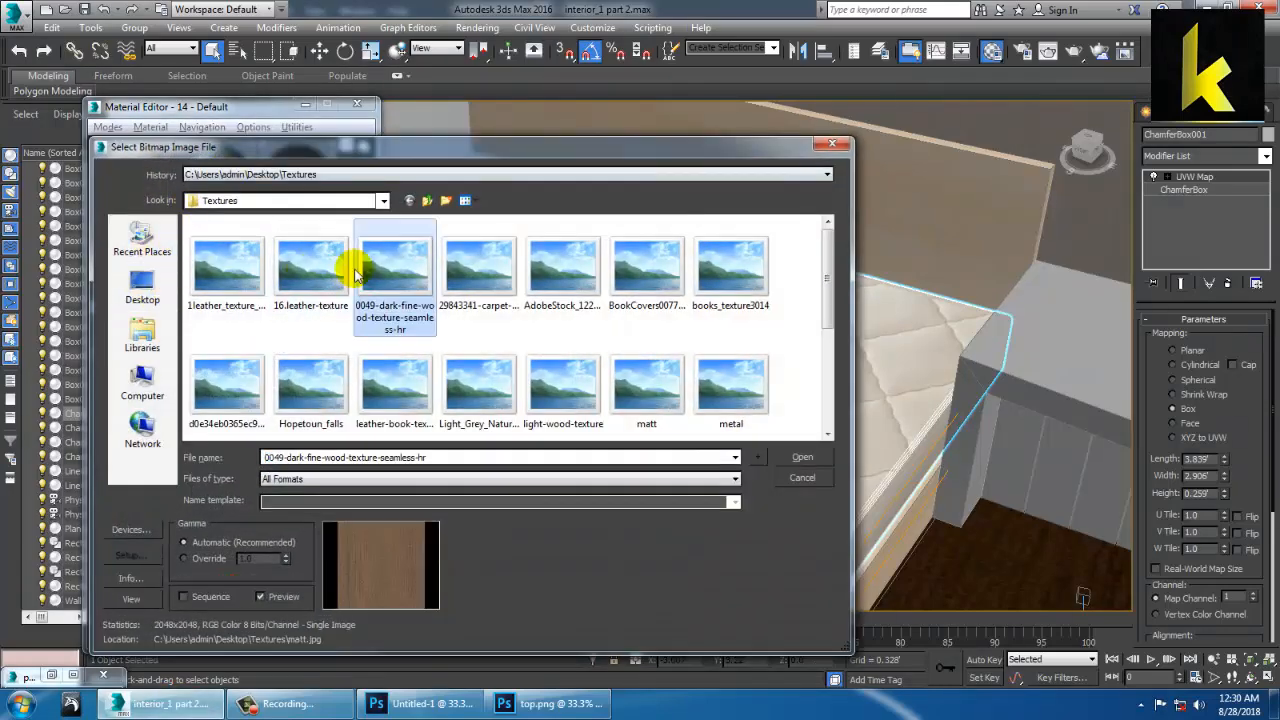
{"action": "key", "text": "m"}
{"action": "left_click", "coordinate": [715, 397]}
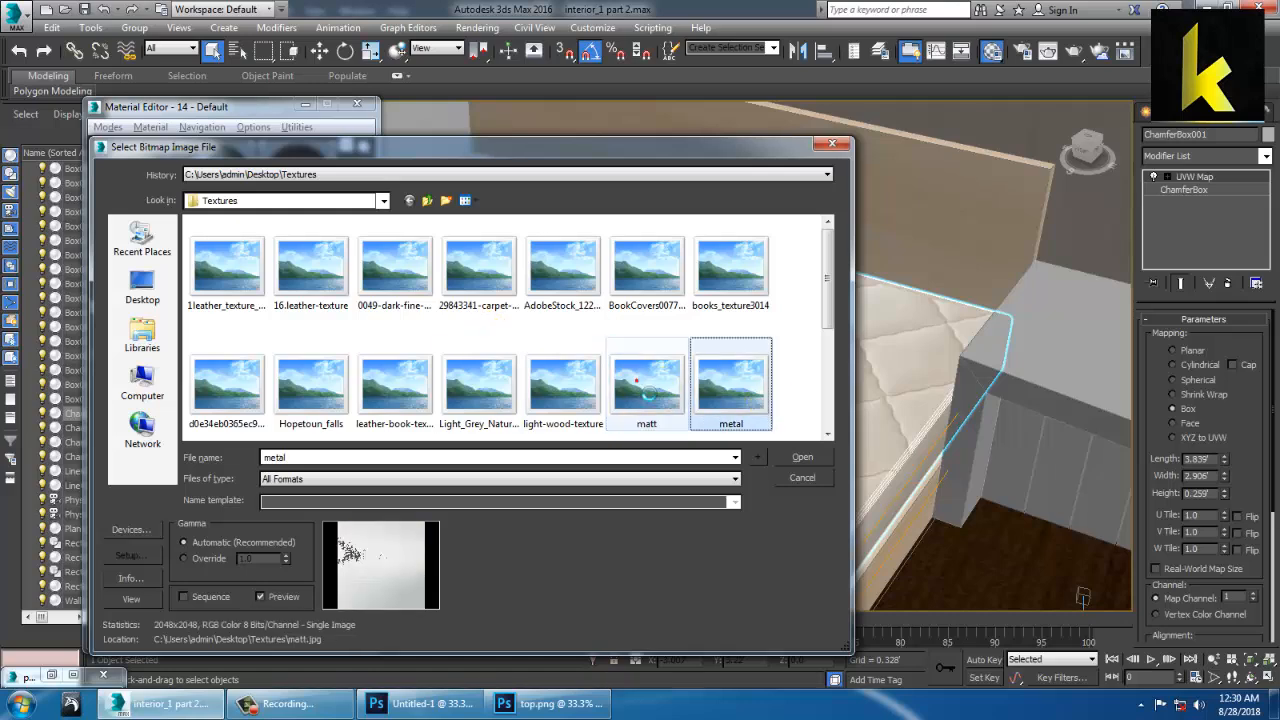
{"action": "double_click", "coordinate": [642, 380]}
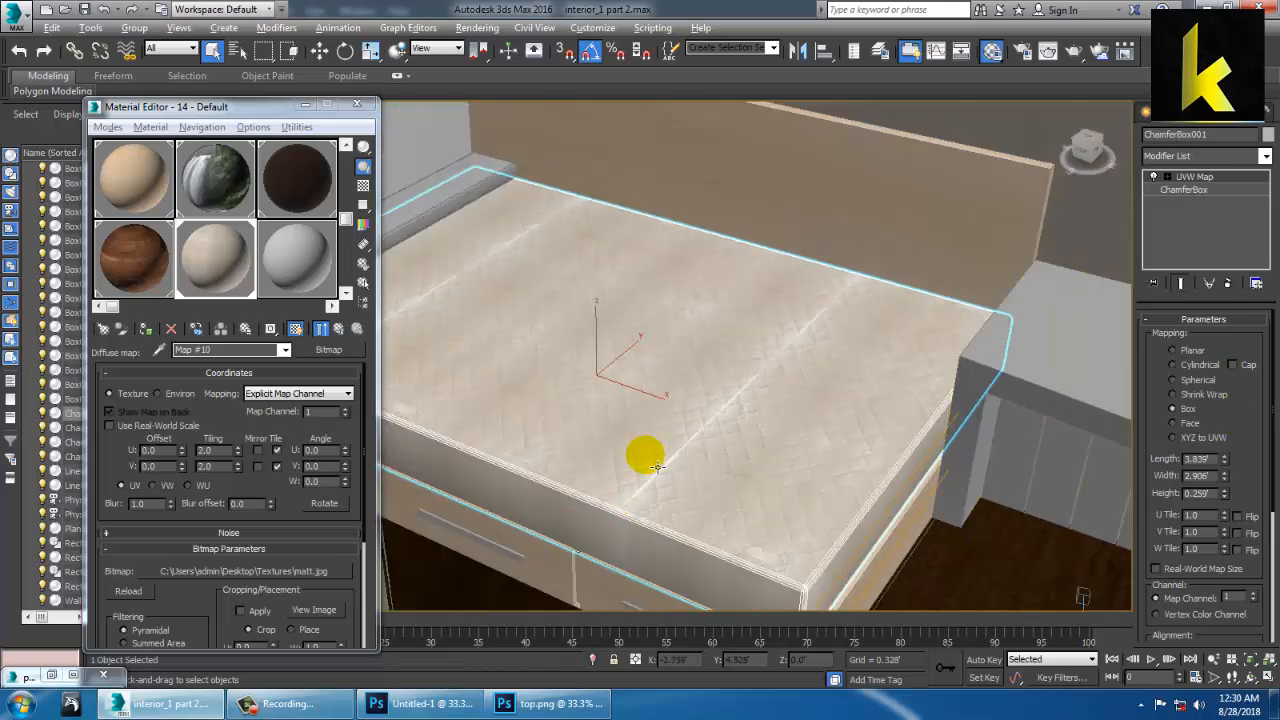
Stretch the mattress's box UVW mapping to a width of about 5.696' and a height of about 2.377'
{"action": "left_click_drag", "start_coordinate": [1228, 484], "coordinate": [1218, 413]}
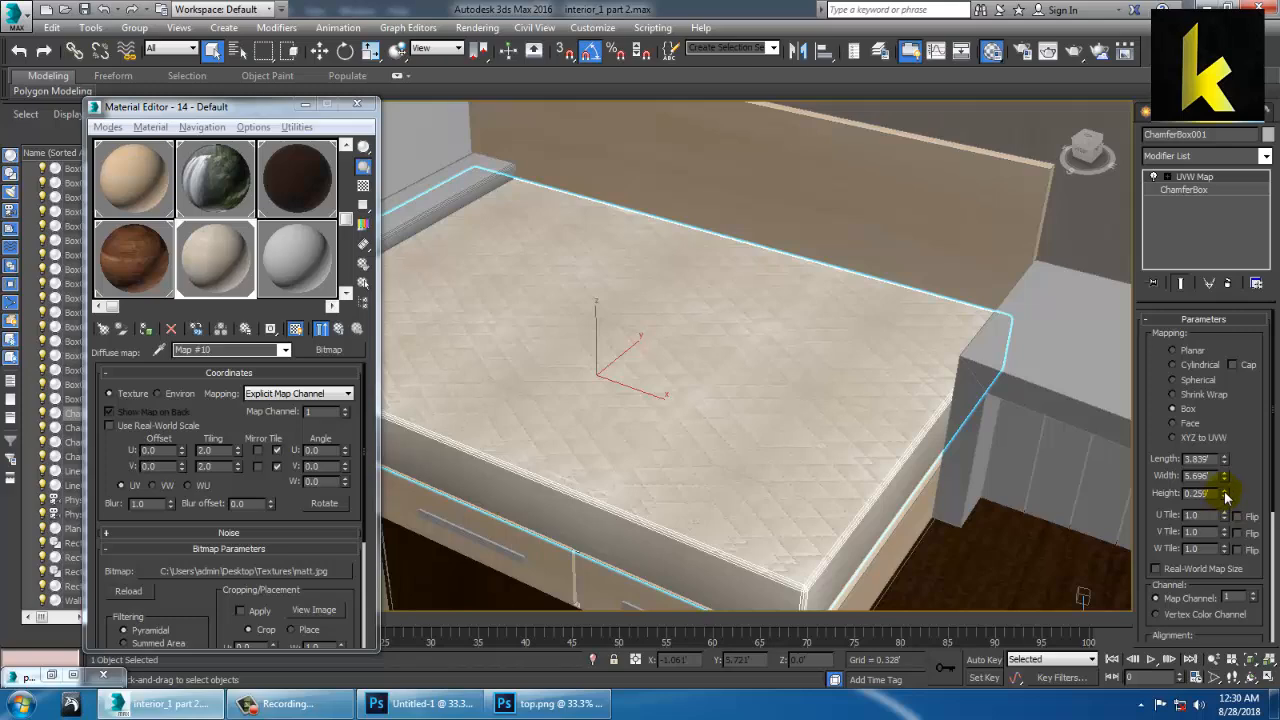
{"action": "left_click_drag", "start_coordinate": [1227, 333], "coordinate": [1202, 95]}
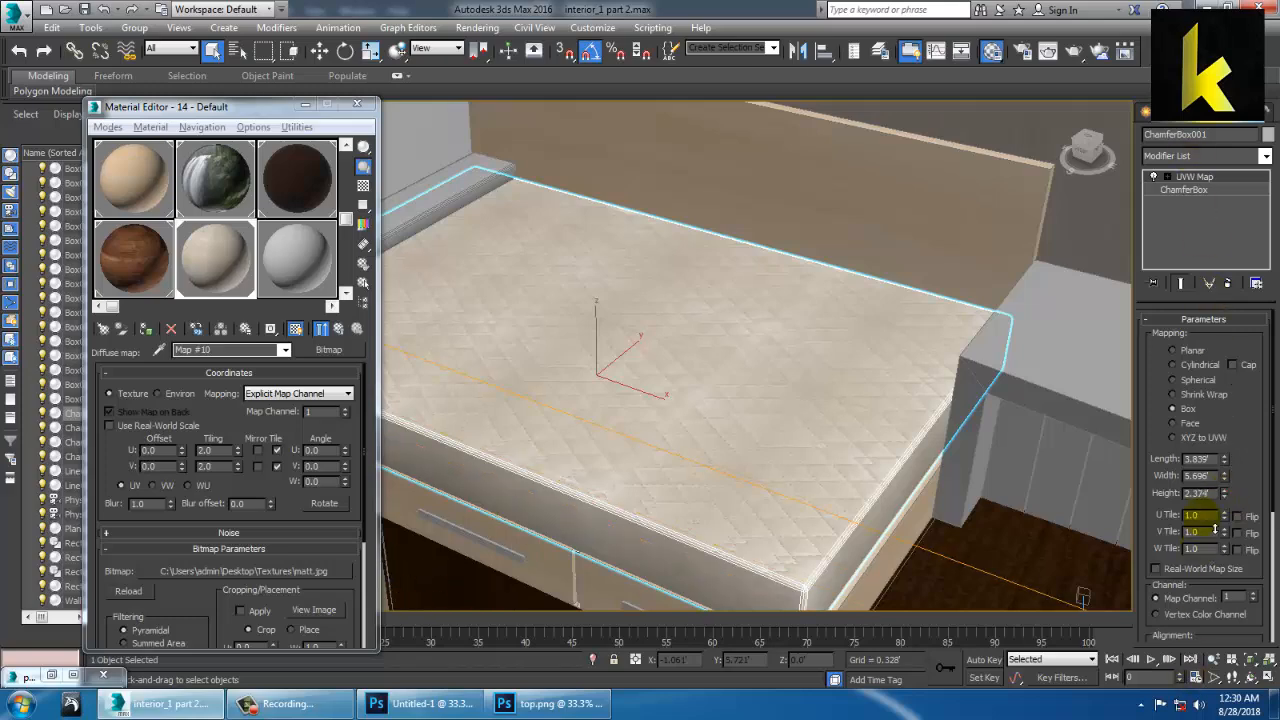
{"action": "left_click_drag", "start_coordinate": [1215, 529], "coordinate": [1214, 526]}
{"action": "middle_click_drag", "start_coordinate": [728, 412], "coordinate": [769, 397], "text": "alt"}
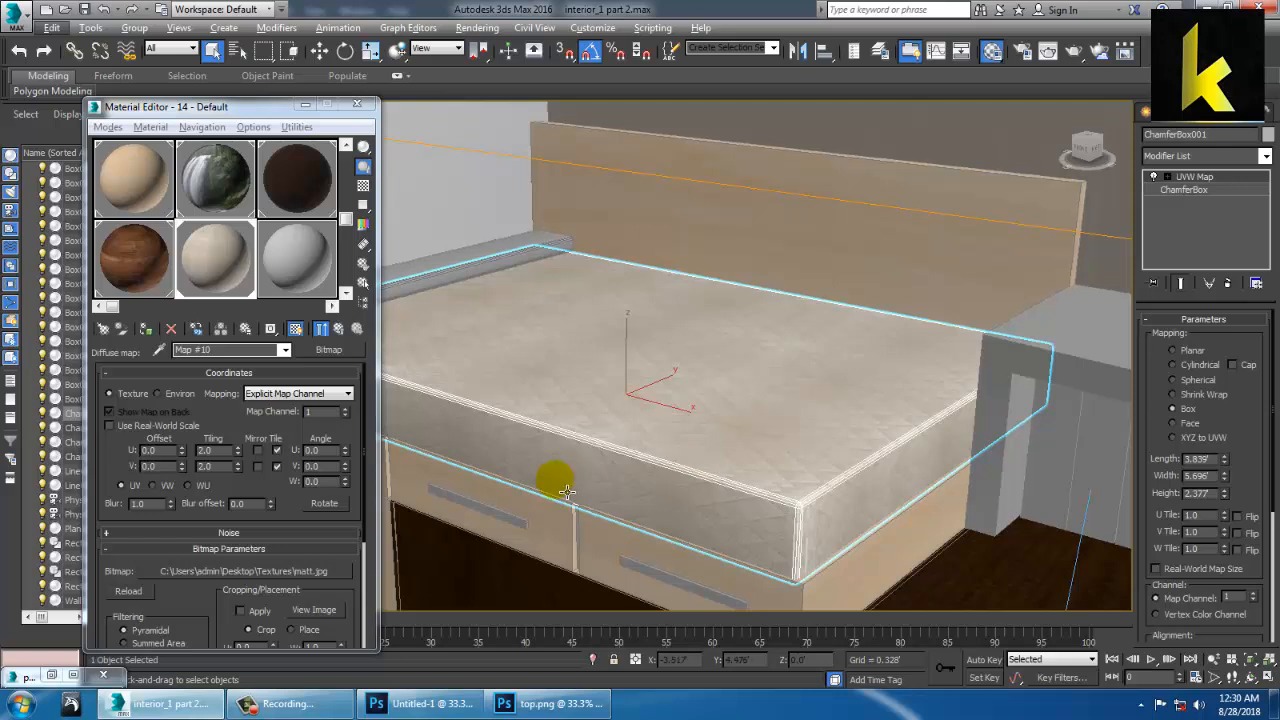
Assign the quilted mattress material to the long, thin chamfer box lying along the wall end of the mattress
{"action": "middle_click_drag", "start_coordinate": [607, 285], "coordinate": [760, 362]}
{"action": "left_click", "coordinate": [580, 320]}
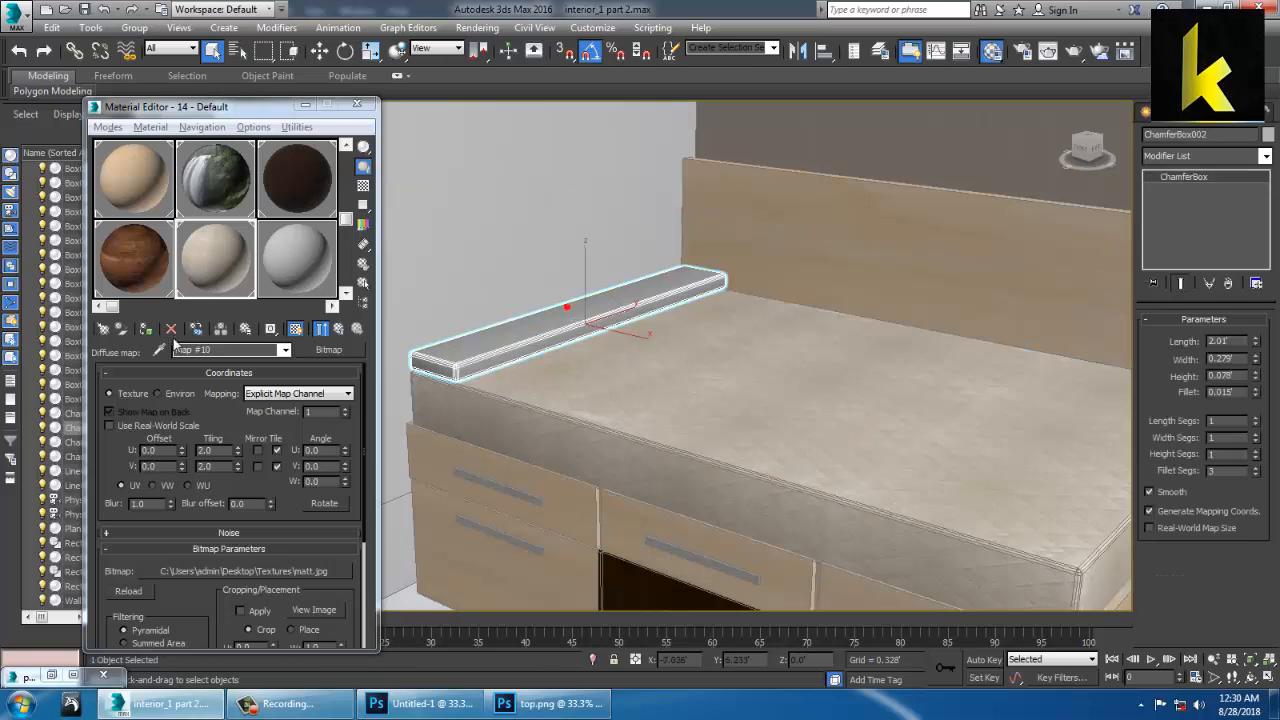
{"action": "left_click", "coordinate": [148, 330]}
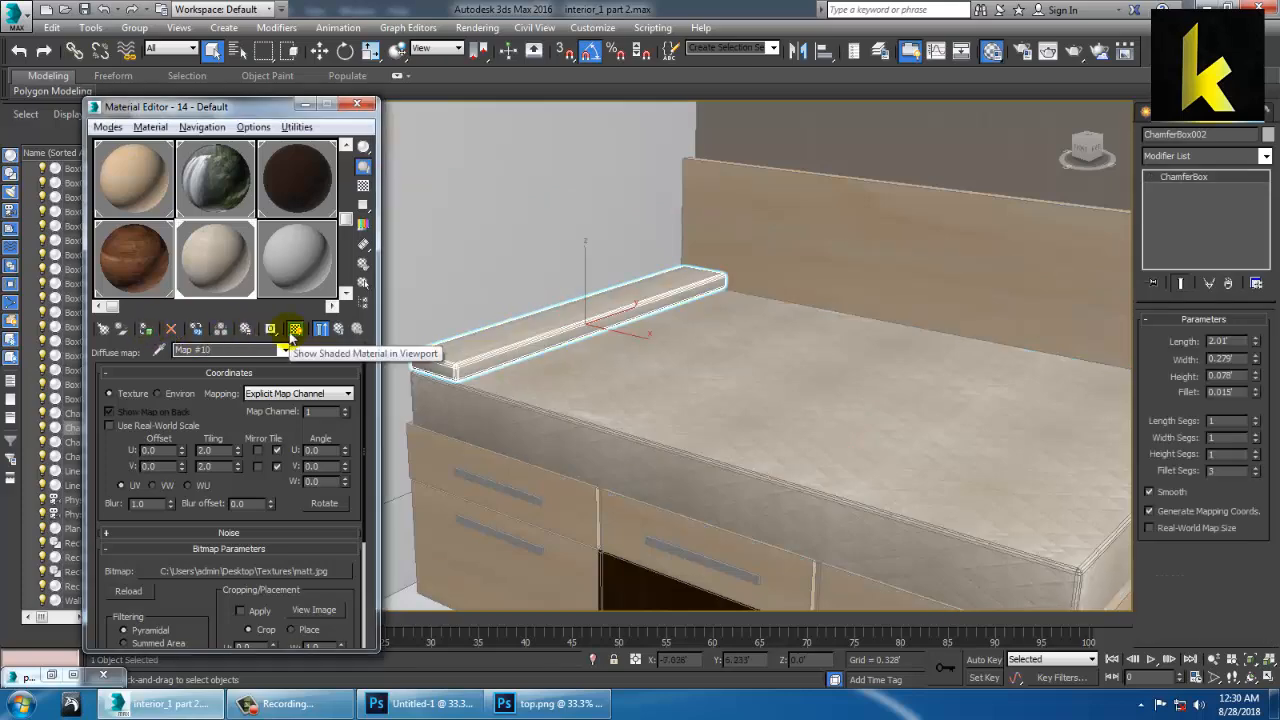
Add a UVW Map modifier with Box mapping to the thin chamfer box and set its mapping width to about 2.49'
{"action": "middle_click_drag", "start_coordinate": [777, 409], "coordinate": [787, 409], "text": "alt"}
{"action": "scroll", "coordinate": [840, 418], "scroll_direction": "up", "scroll_amount": 2}
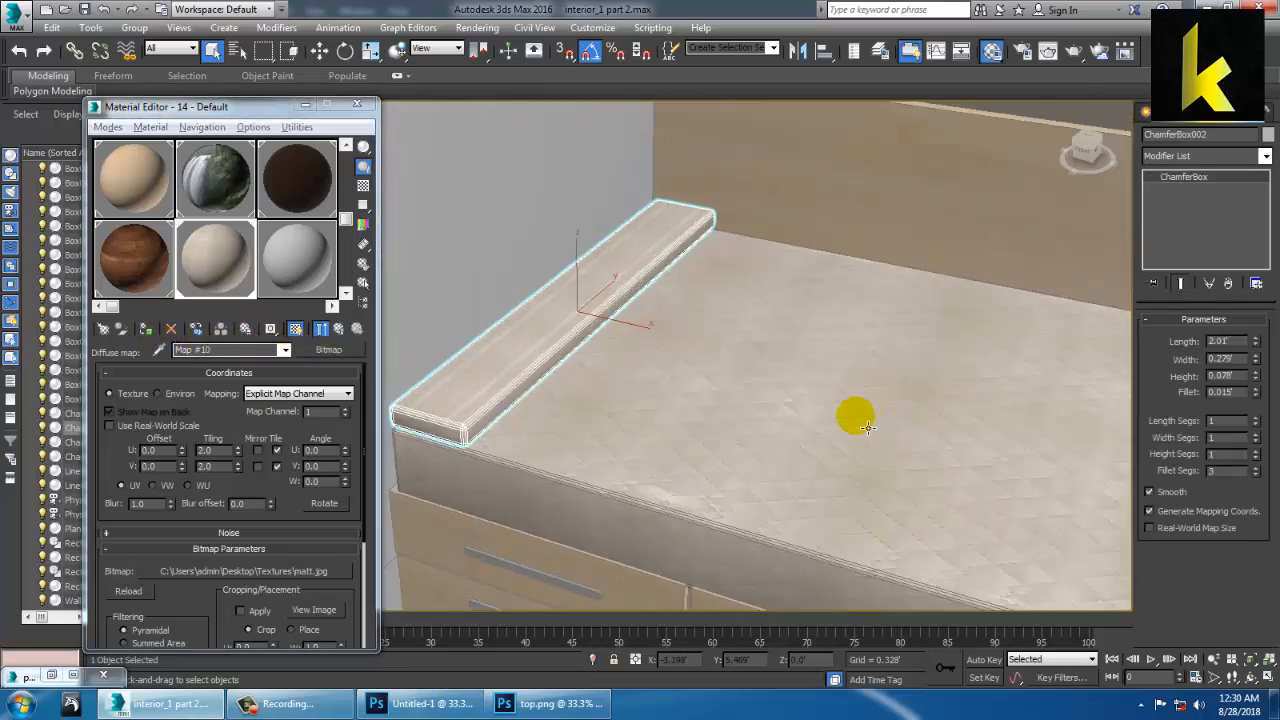
{"action": "middle_click_drag", "start_coordinate": [863, 423], "coordinate": [750, 408], "text": "alt"}
{"action": "scroll", "coordinate": [798, 408], "scroll_direction": "up", "scroll_amount": 2}
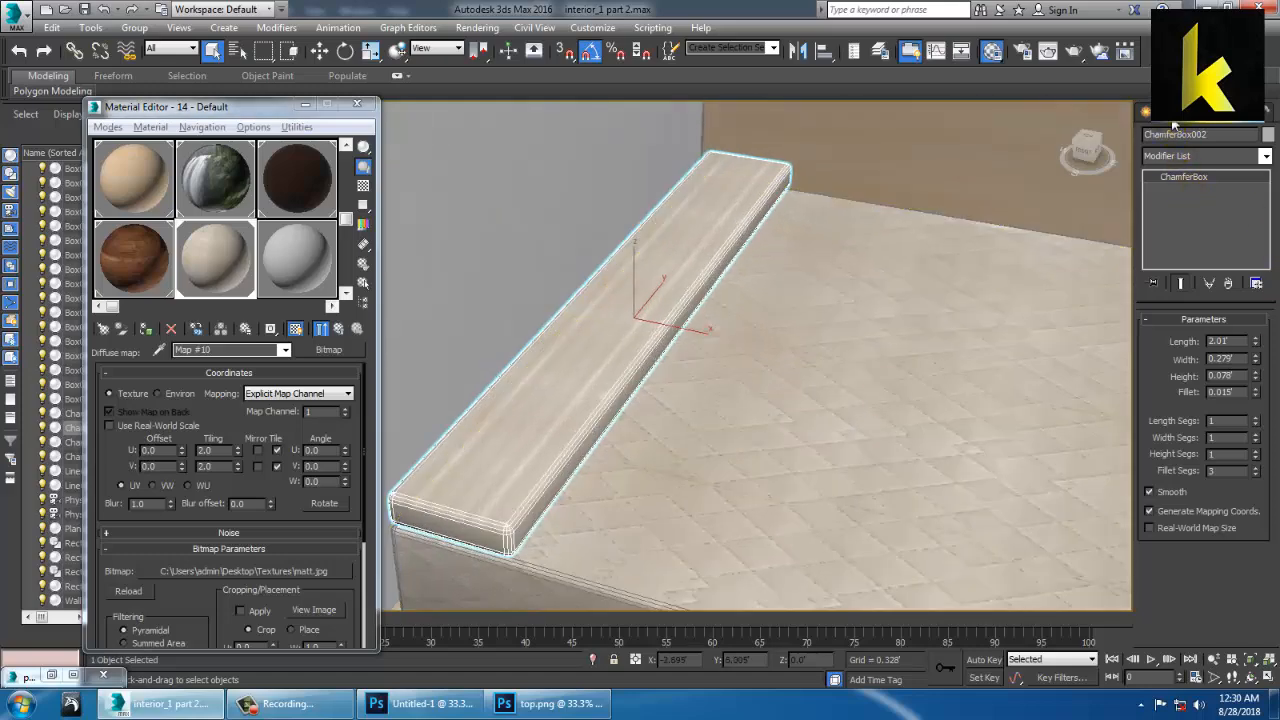
{"action": "left_click", "coordinate": [1265, 156]}
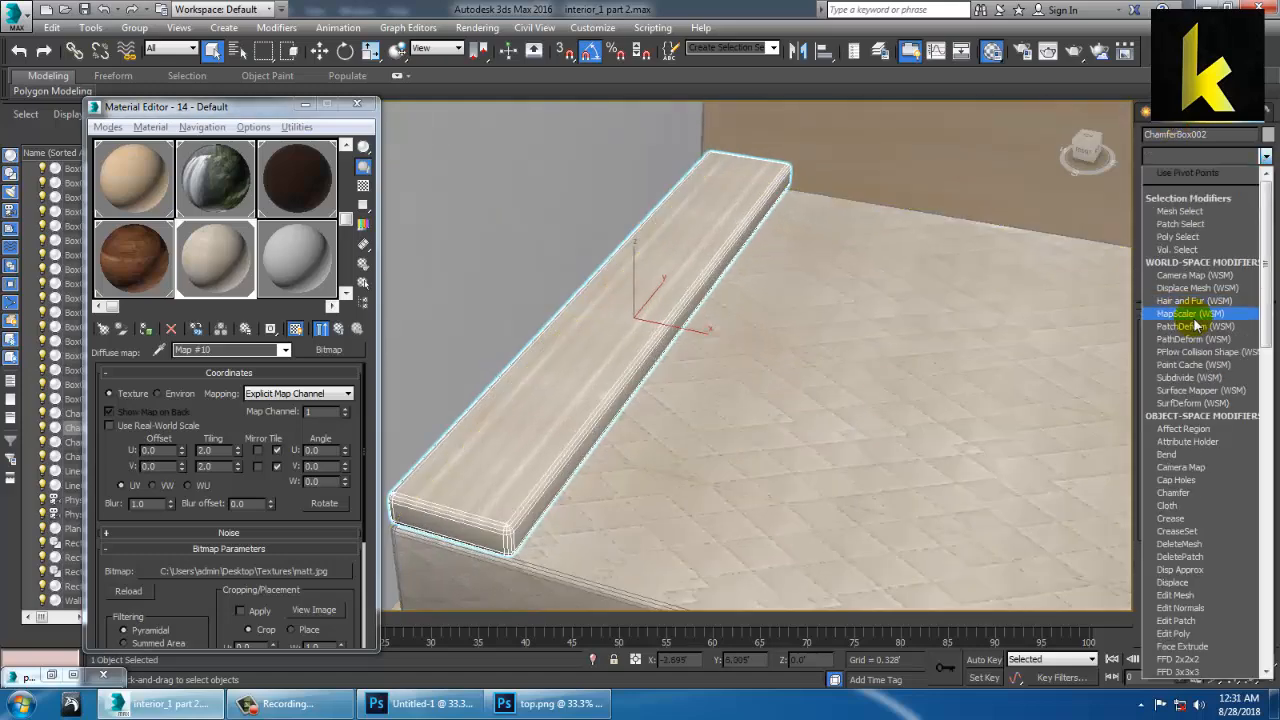
{"action": "scroll", "coordinate": [1197, 322], "scroll_direction": "down", "scroll_amount": 10}
{"action": "left_click", "coordinate": [1195, 532]}
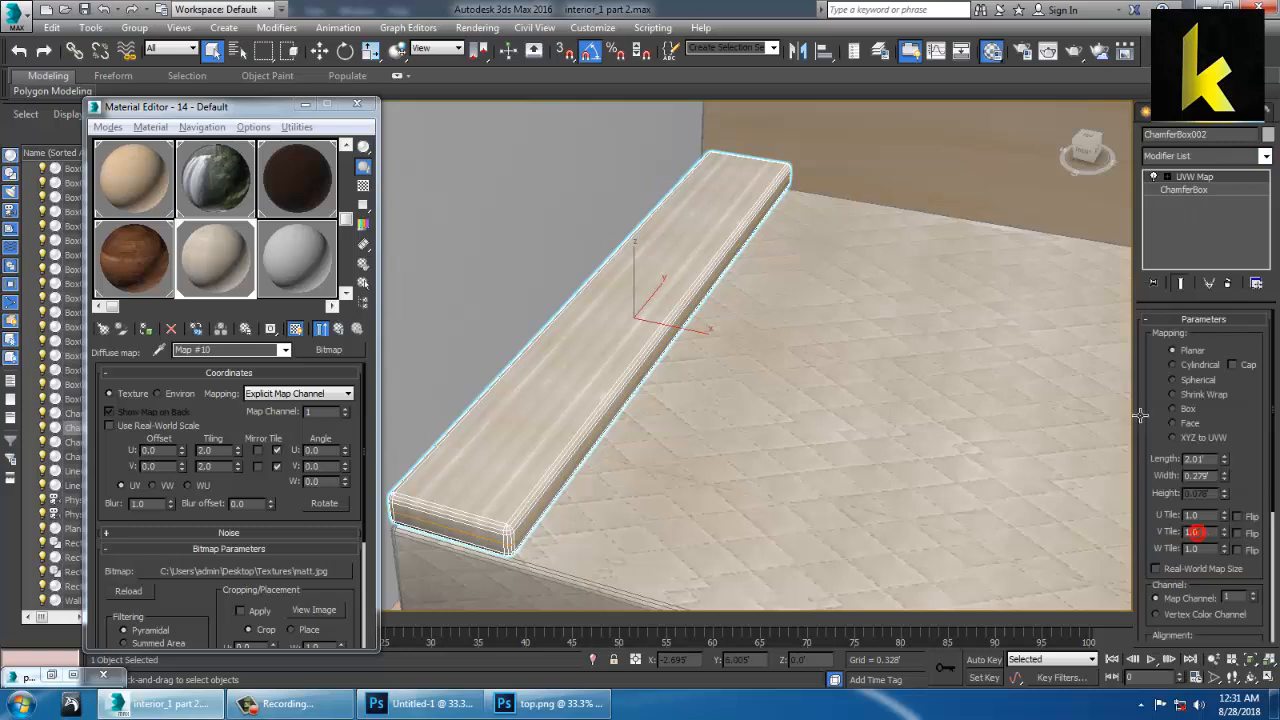
{"action": "left_click", "coordinate": [1184, 410]}
{"action": "left_click_drag", "start_coordinate": [1224, 444], "coordinate": [1117, 588]}
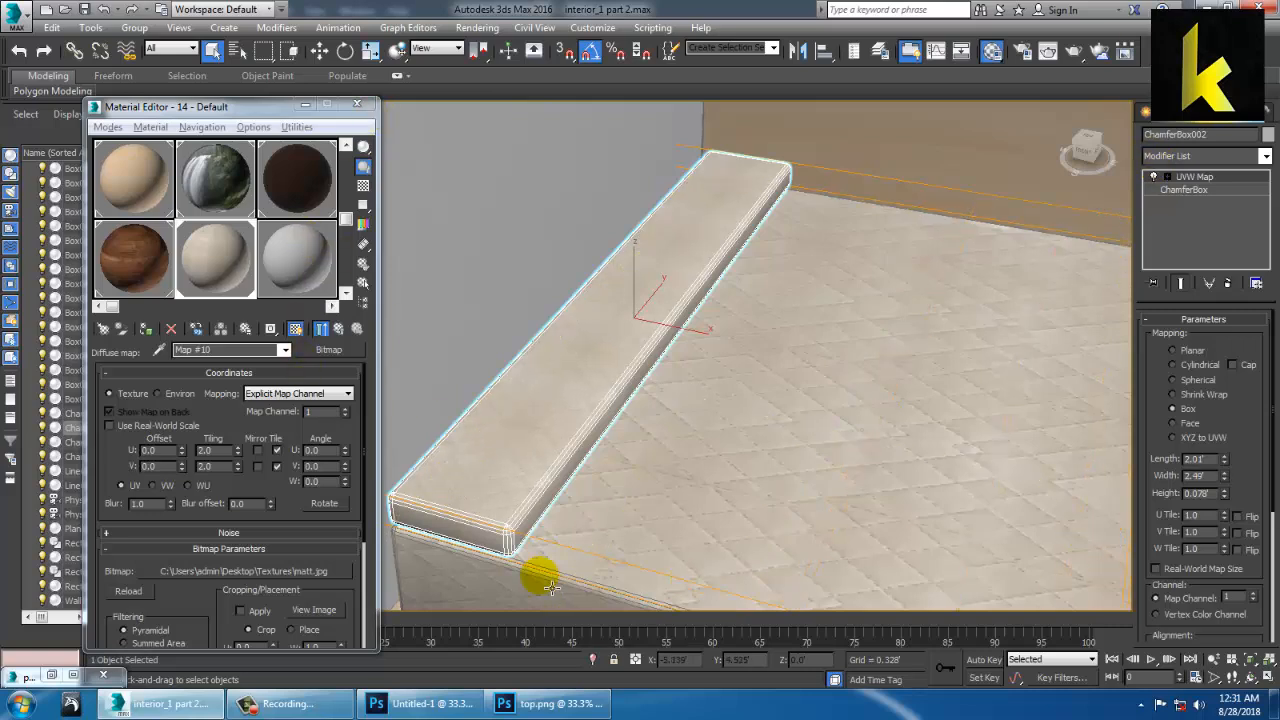
Check the bedroom reference photo and select the handle of the upper drawer at the wall end of the bed
{"action": "left_click", "coordinate": [54, 676]}
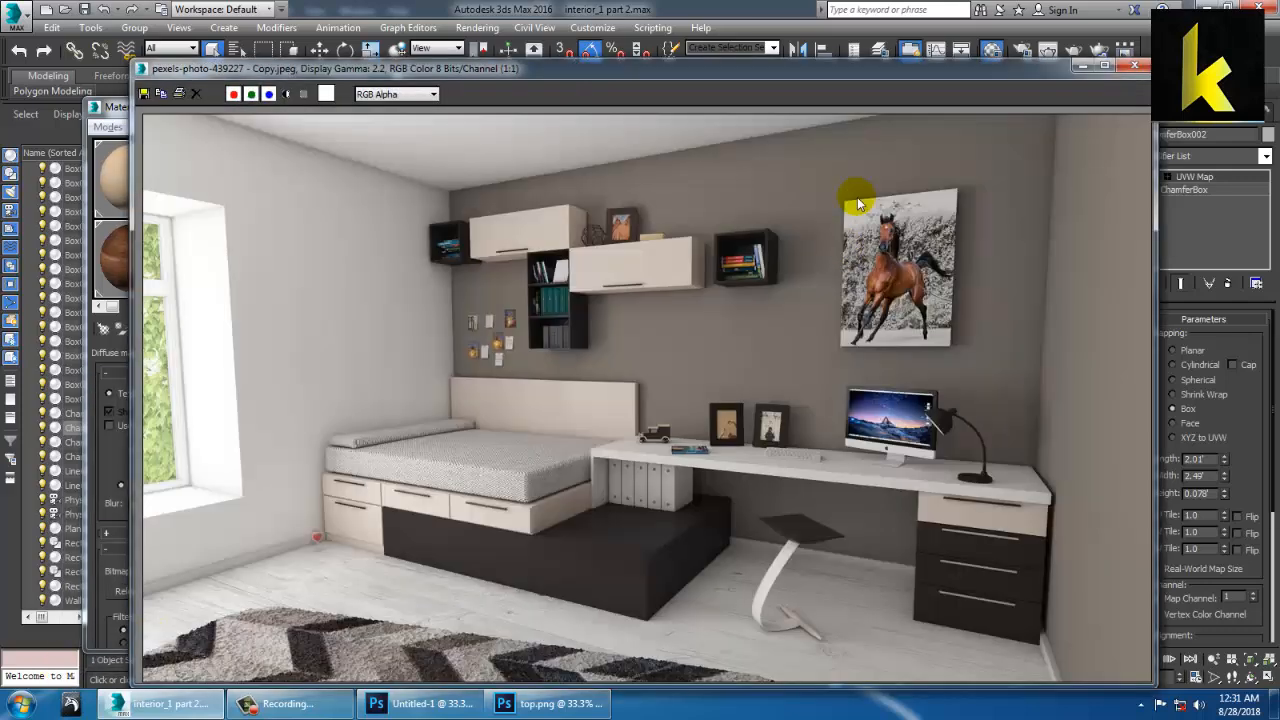
{"action": "left_click", "coordinate": [1082, 67]}
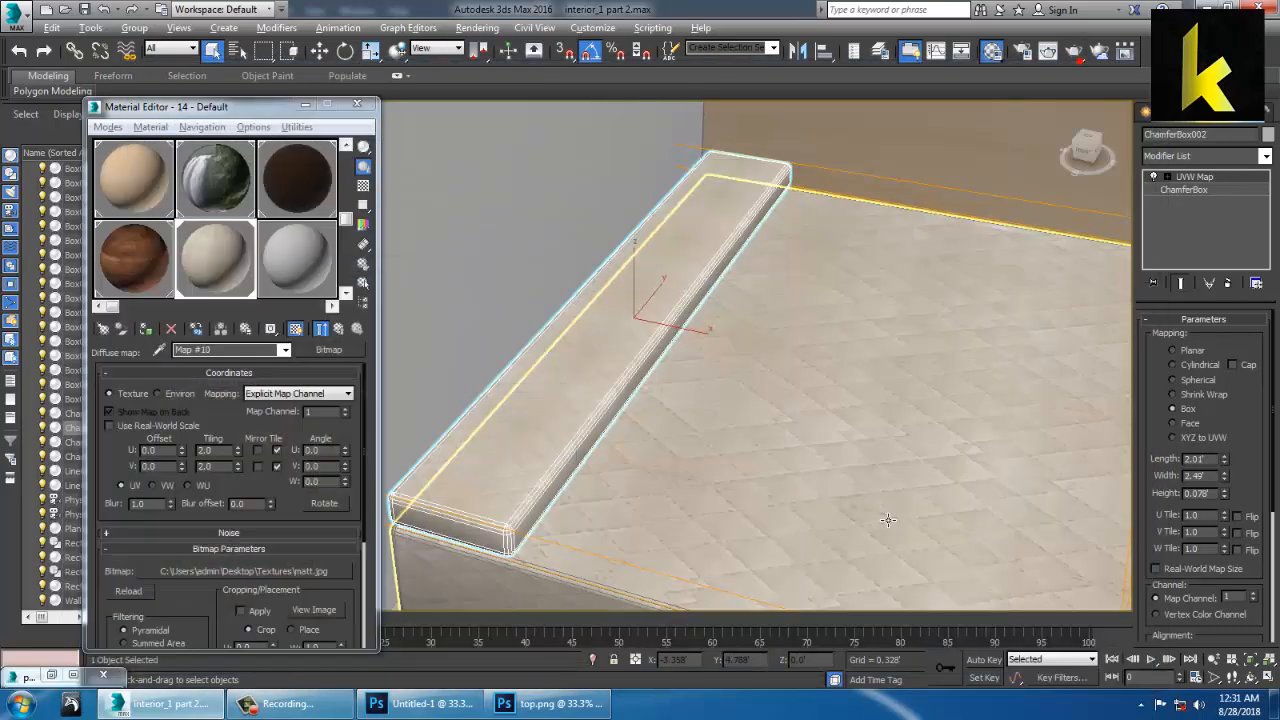
{"action": "middle_click_drag", "start_coordinate": [882, 513], "coordinate": [668, 443], "text": "alt"}
{"action": "left_click", "coordinate": [670, 420]}
Rename the mattress material's diffuse map as matteres
{"action": "left_click", "coordinate": [246, 277]}
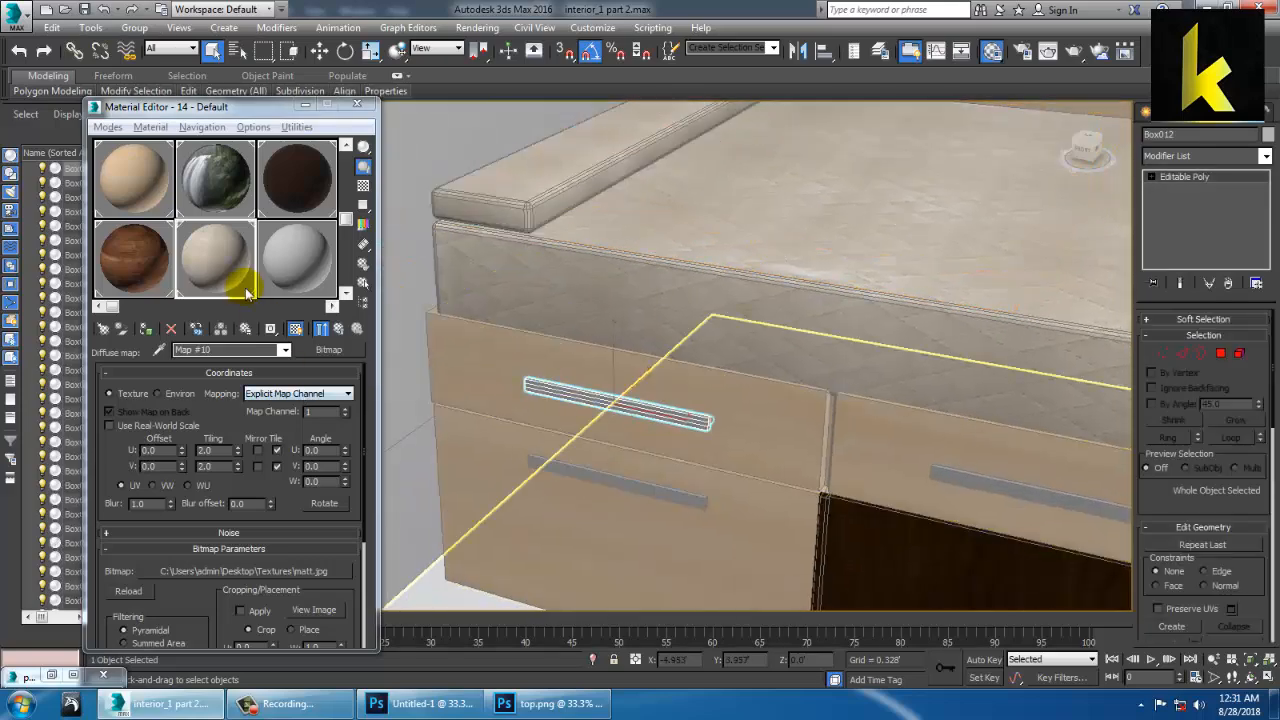
{"action": "left_click_drag", "start_coordinate": [245, 352], "coordinate": [9, 361]}
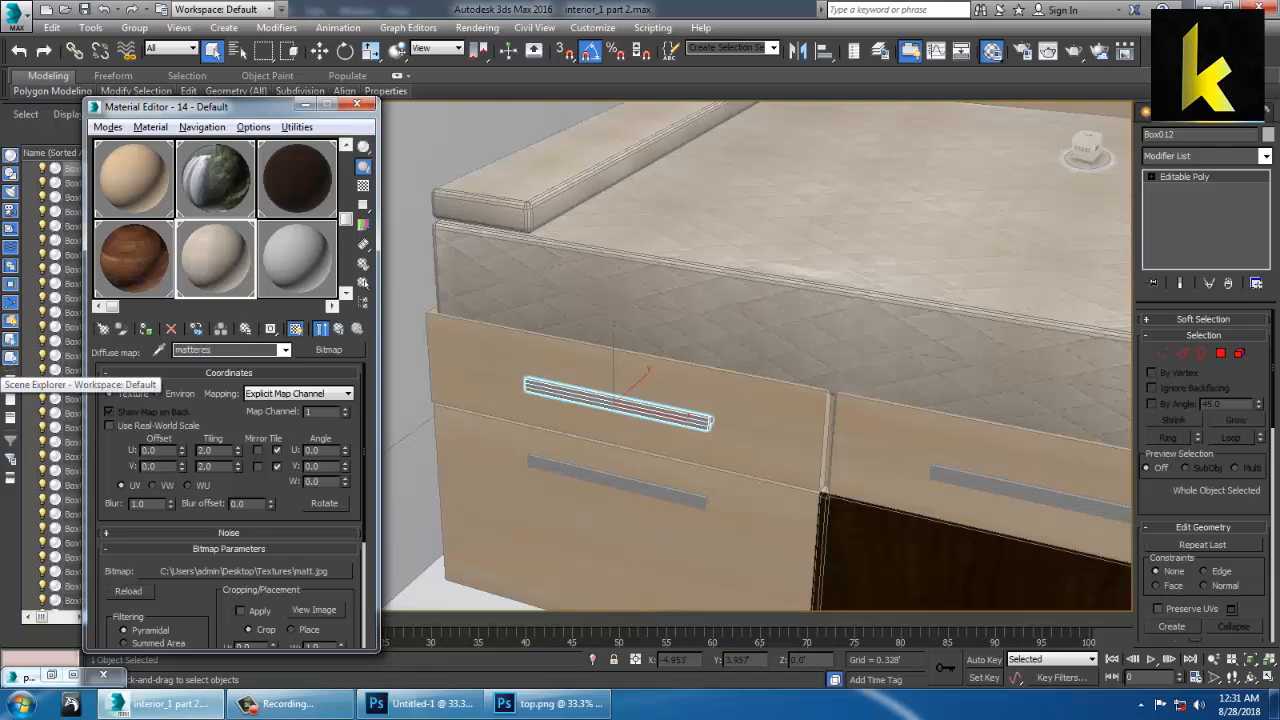
Turn the unused material slot 15 - Default into a VRayMtl and start a bitmap for its diffuse map
{"action": "left_click", "coordinate": [296, 258]}
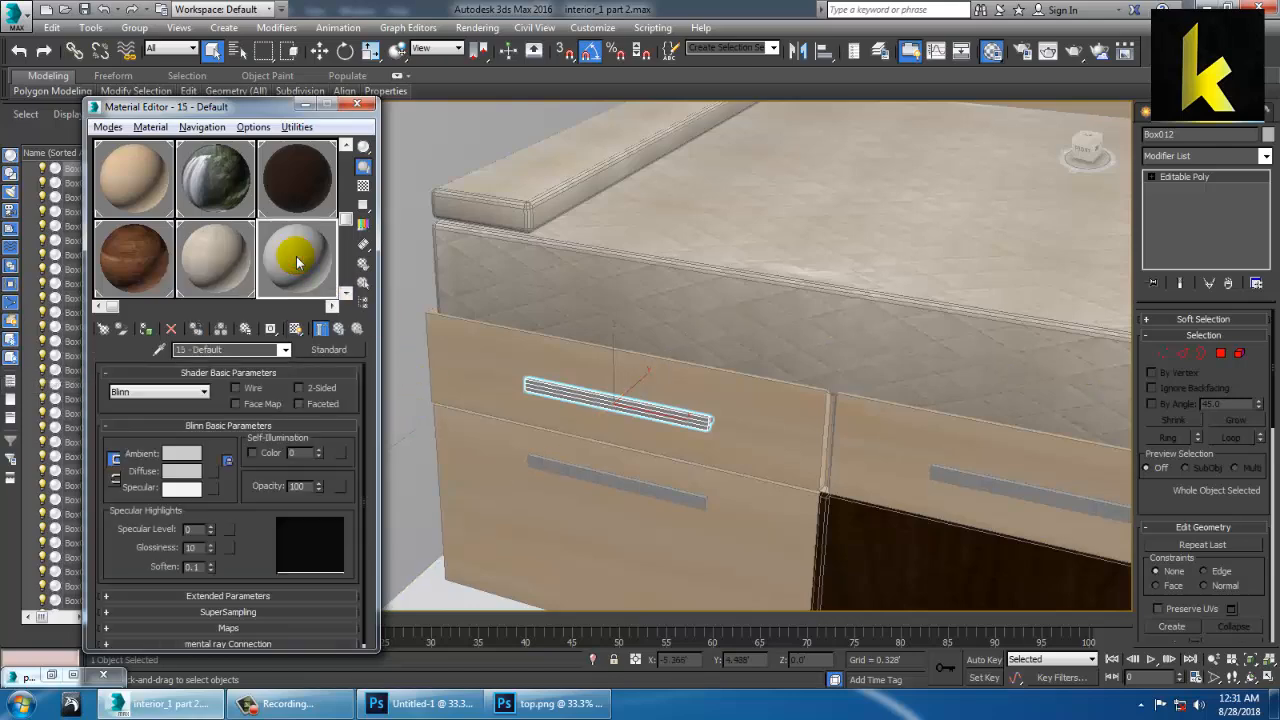
{"action": "left_click", "coordinate": [326, 348]}
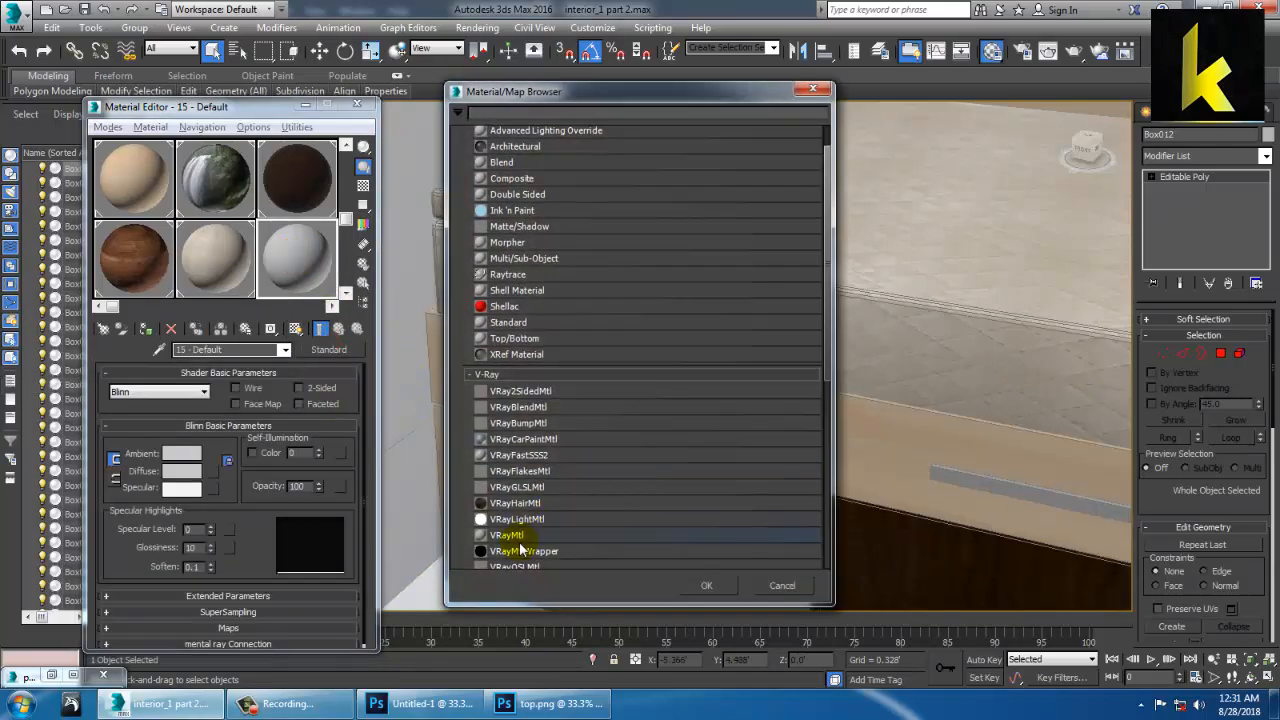
{"action": "double_click", "coordinate": [517, 535]}
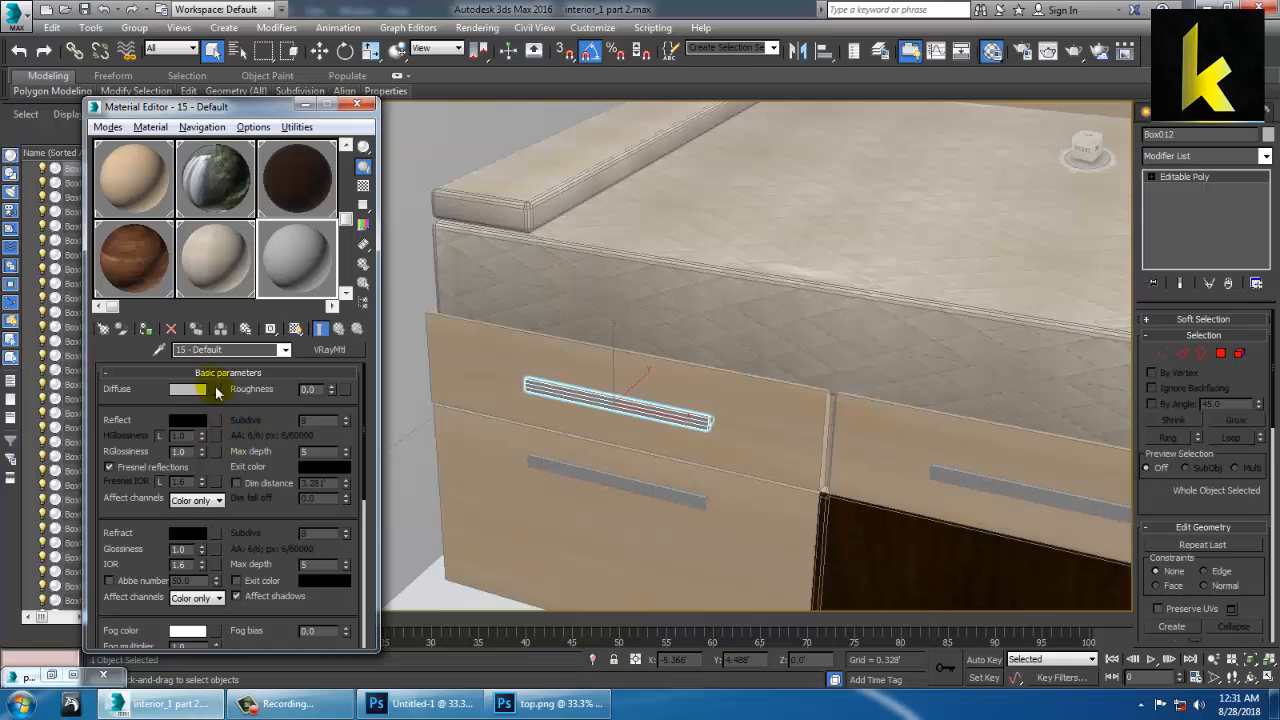
{"action": "left_click", "coordinate": [215, 391]}
{"action": "double_click", "coordinate": [522, 132]}
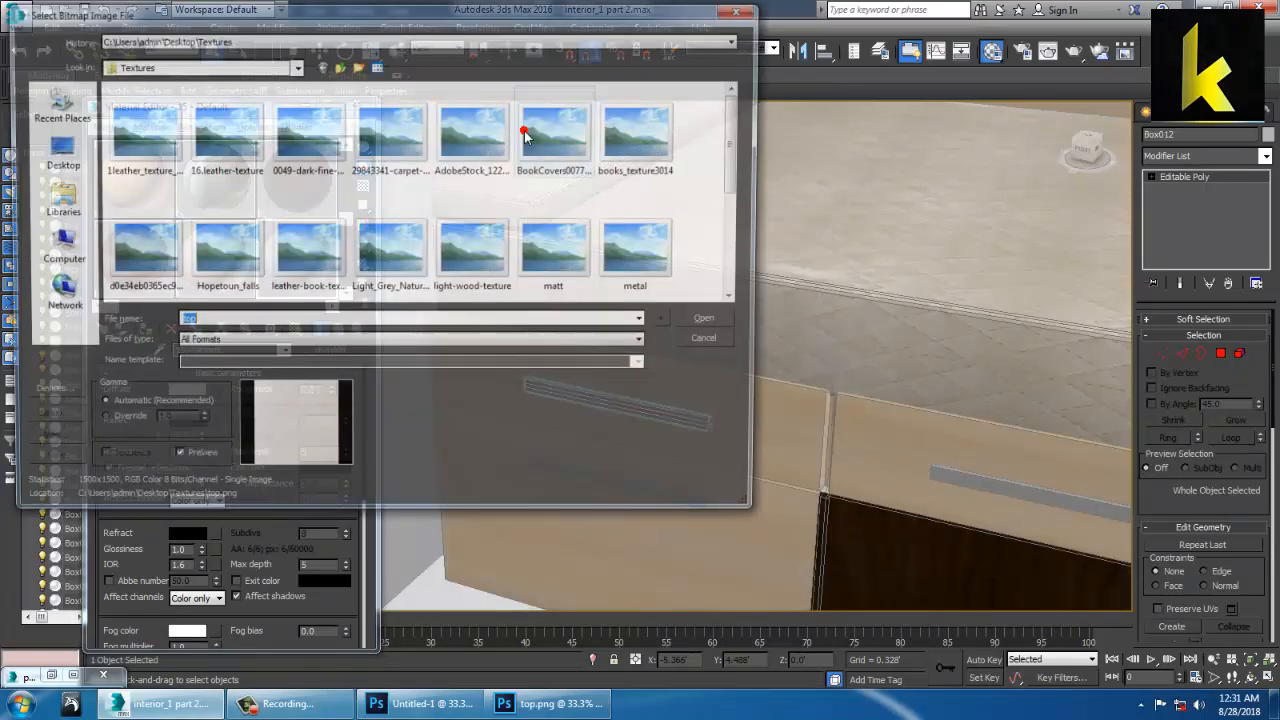
Look through the images in the Textures folder for a metal texture suited to the handles
{"action": "left_click", "coordinate": [222, 142]}
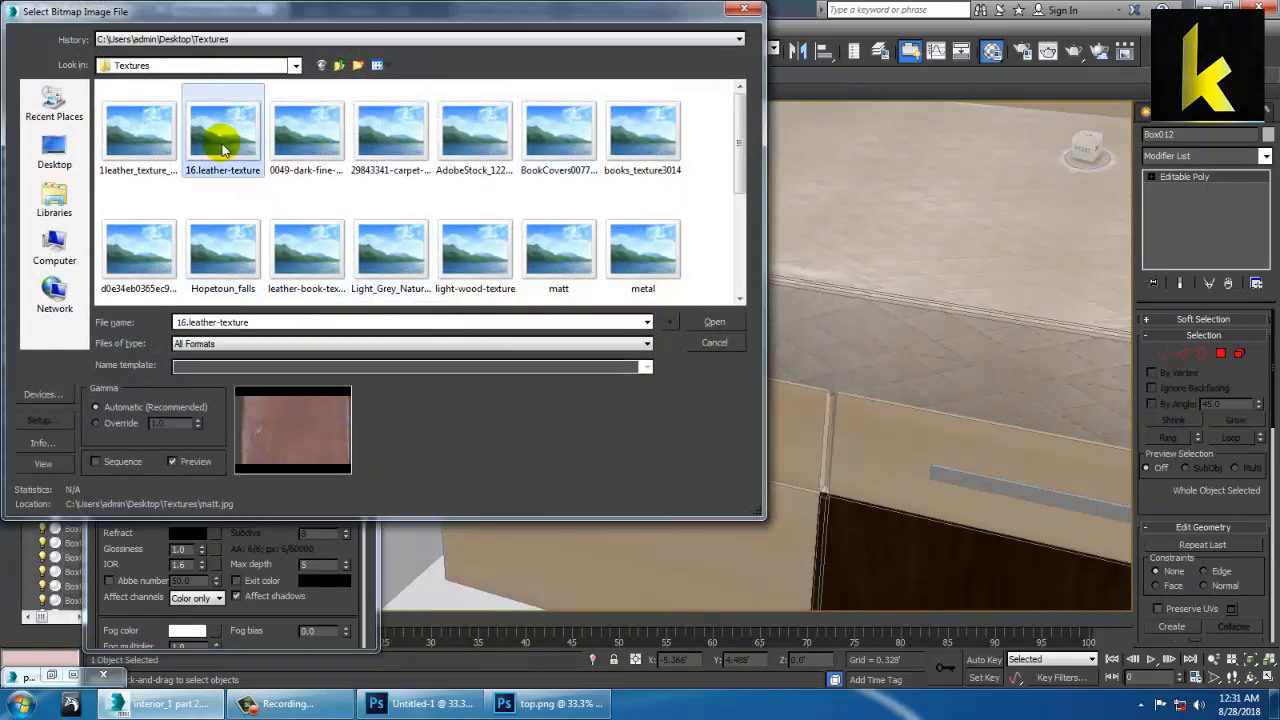
{"action": "left_click", "coordinate": [668, 258]}
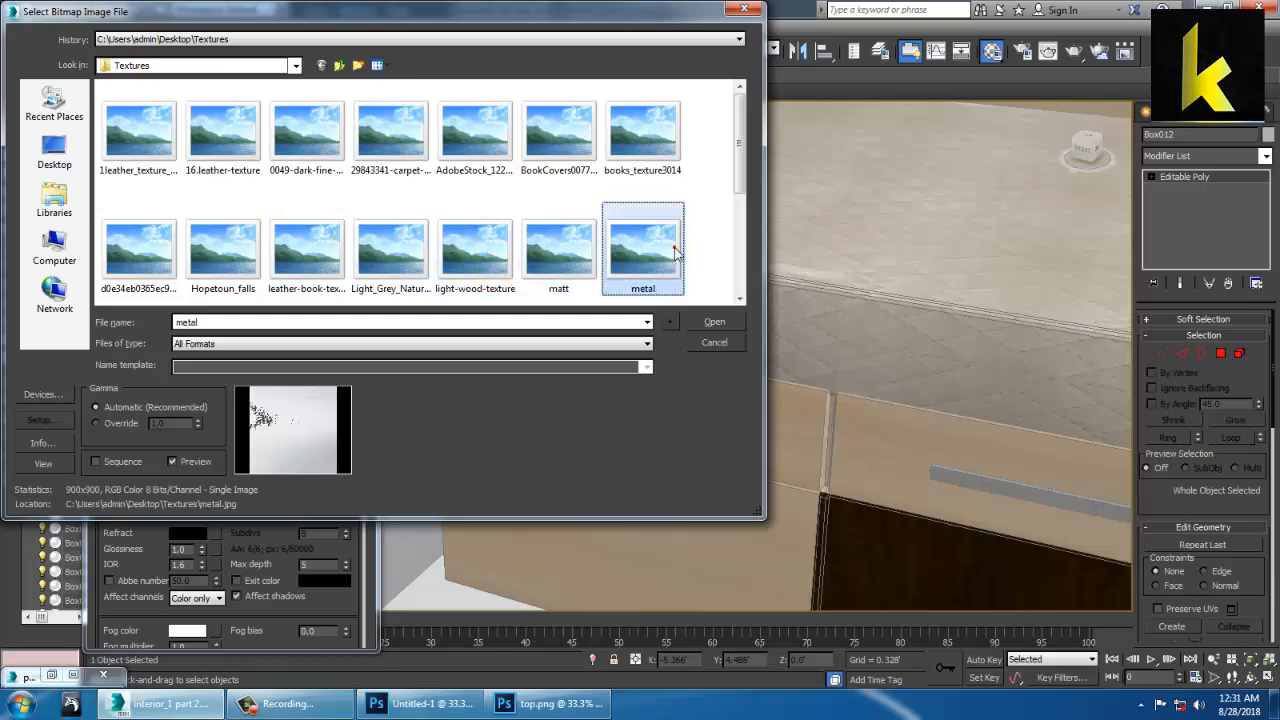
{"action": "left_click", "coordinate": [160, 140]}
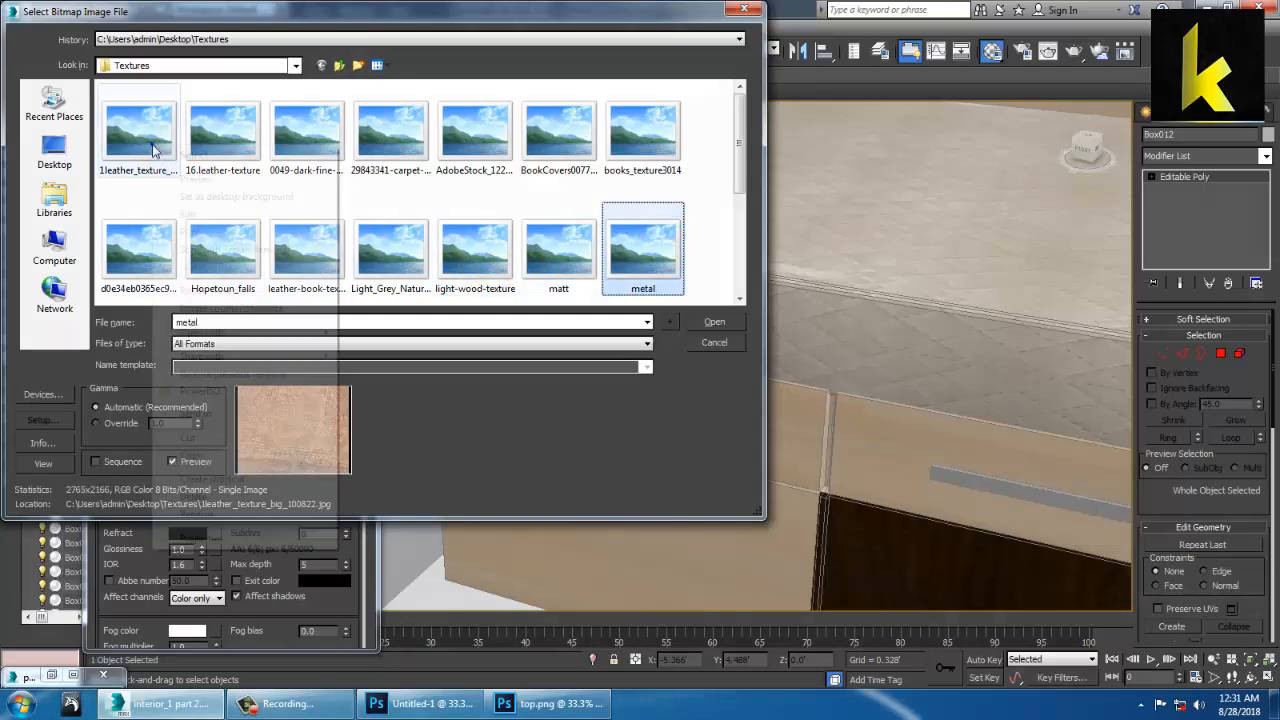
{"action": "right_click", "coordinate": [162, 140]}
{"action": "left_click", "coordinate": [205, 176]}
{"action": "key", "text": "Right"}
{"action": "key", "text": "Right"}
{"action": "key", "text": "Right"}
{"action": "key", "text": "Right"}
{"action": "key", "text": "Right"}
{"action": "key", "text": "Right"}
{"action": "key", "text": "Right"}
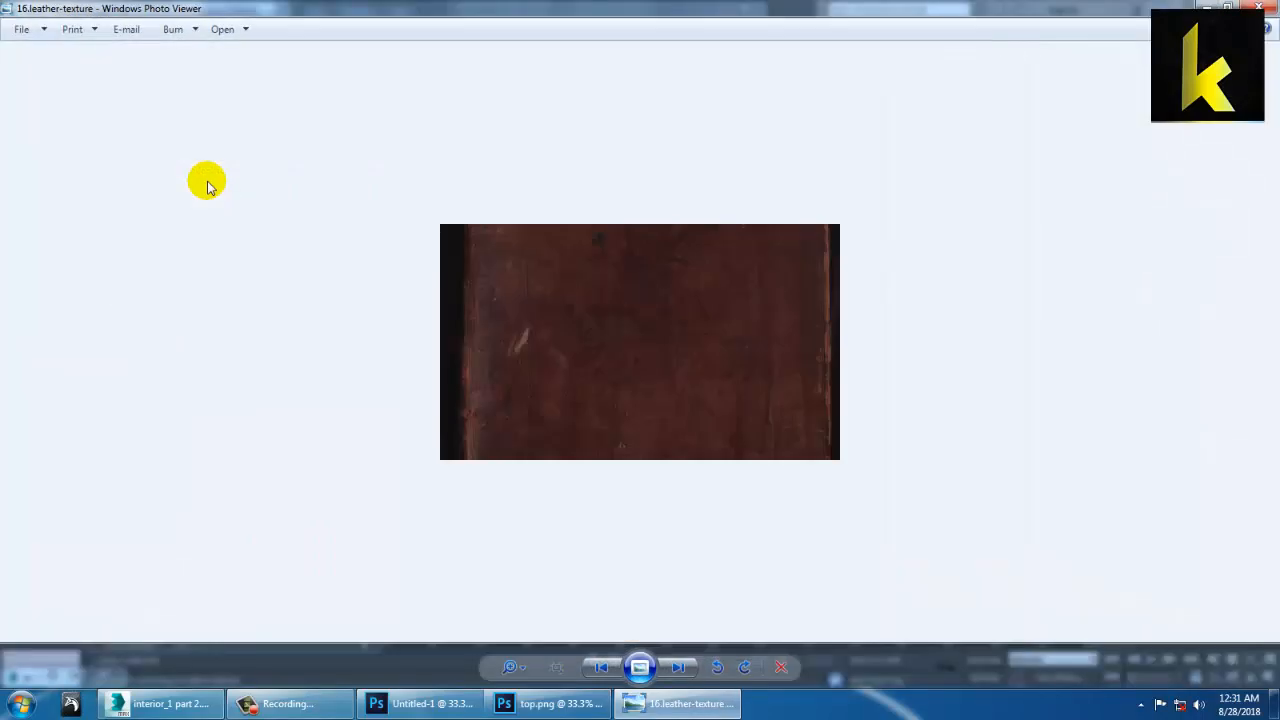
{"action": "key", "text": "Right"}
{"action": "key", "text": "Right"}
{"action": "key", "text": "Right"}
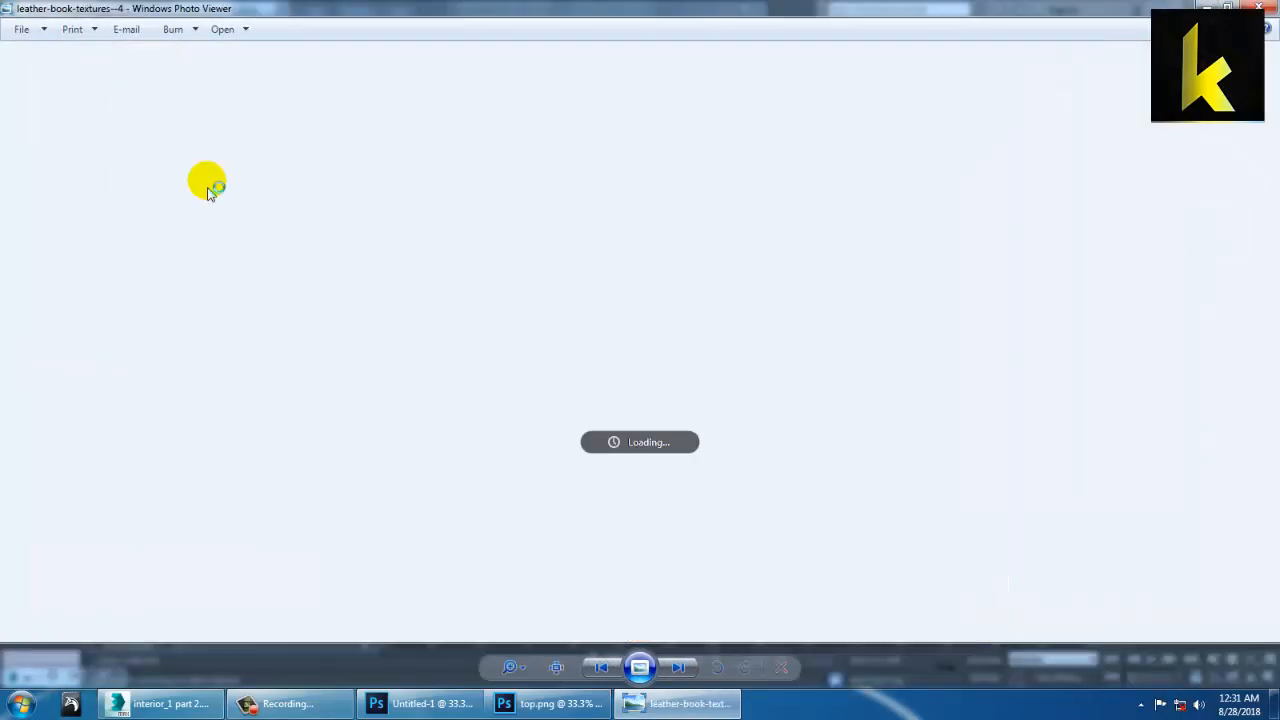
{"action": "key", "text": "Right"}
{"action": "key", "text": "Right"}
{"action": "key", "text": "Right"}
{"action": "key", "text": "Right"}
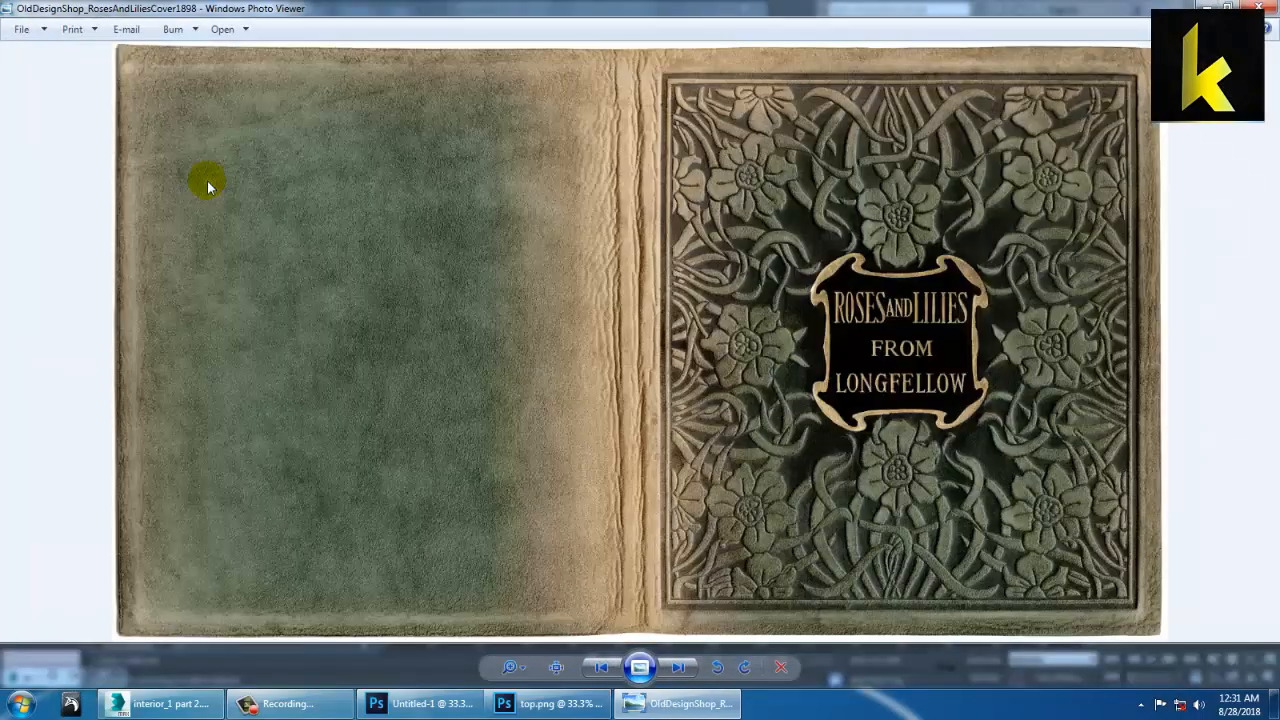
{"action": "key", "text": "Right"}
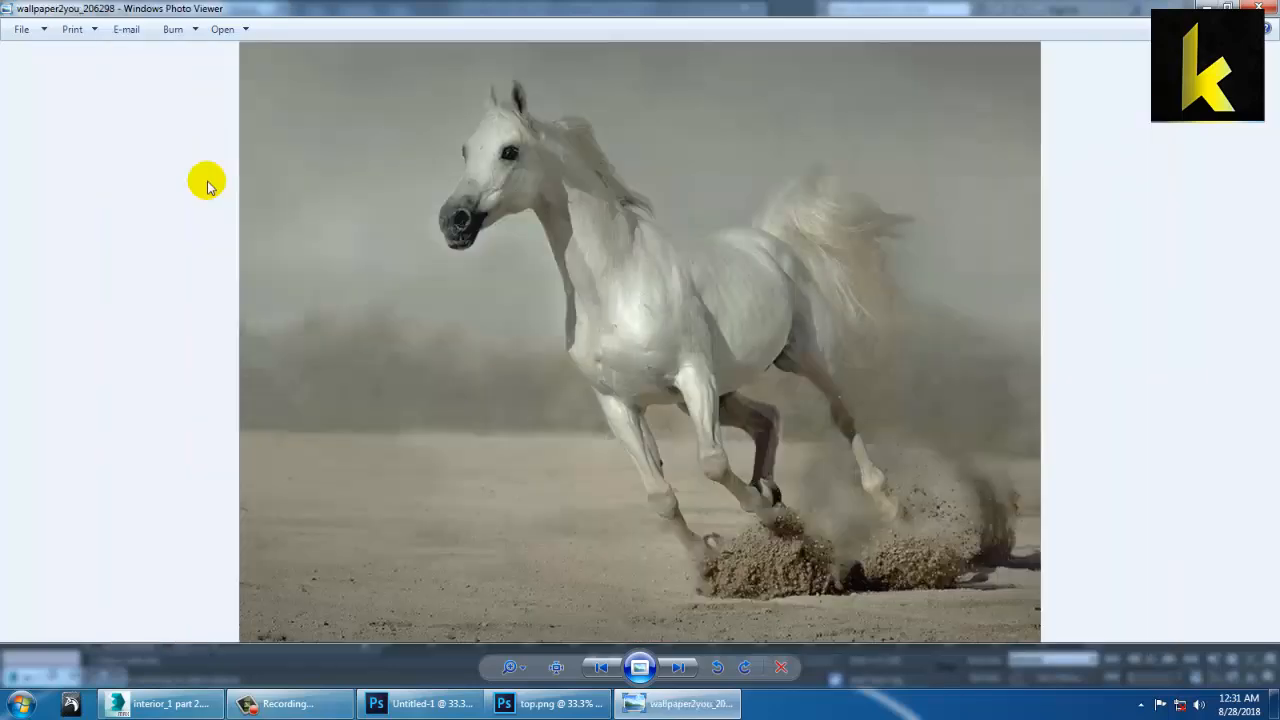
{"action": "key", "text": "Right"}
{"action": "key", "text": "Left"}
{"action": "key", "text": "Left"}
{"action": "key", "text": "Left"}
{"action": "key", "text": "Left"}
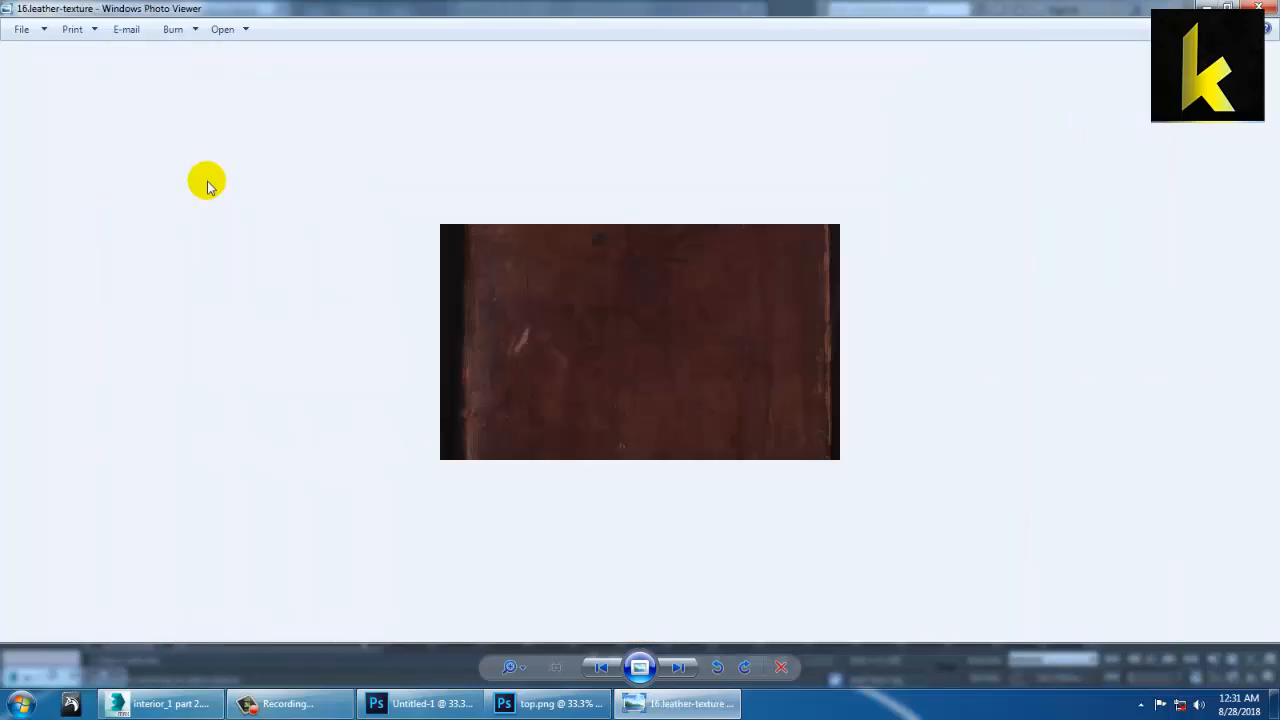
{"action": "key", "text": "Left"}
{"action": "key", "text": "Left"}
{"action": "key", "text": "Left"}
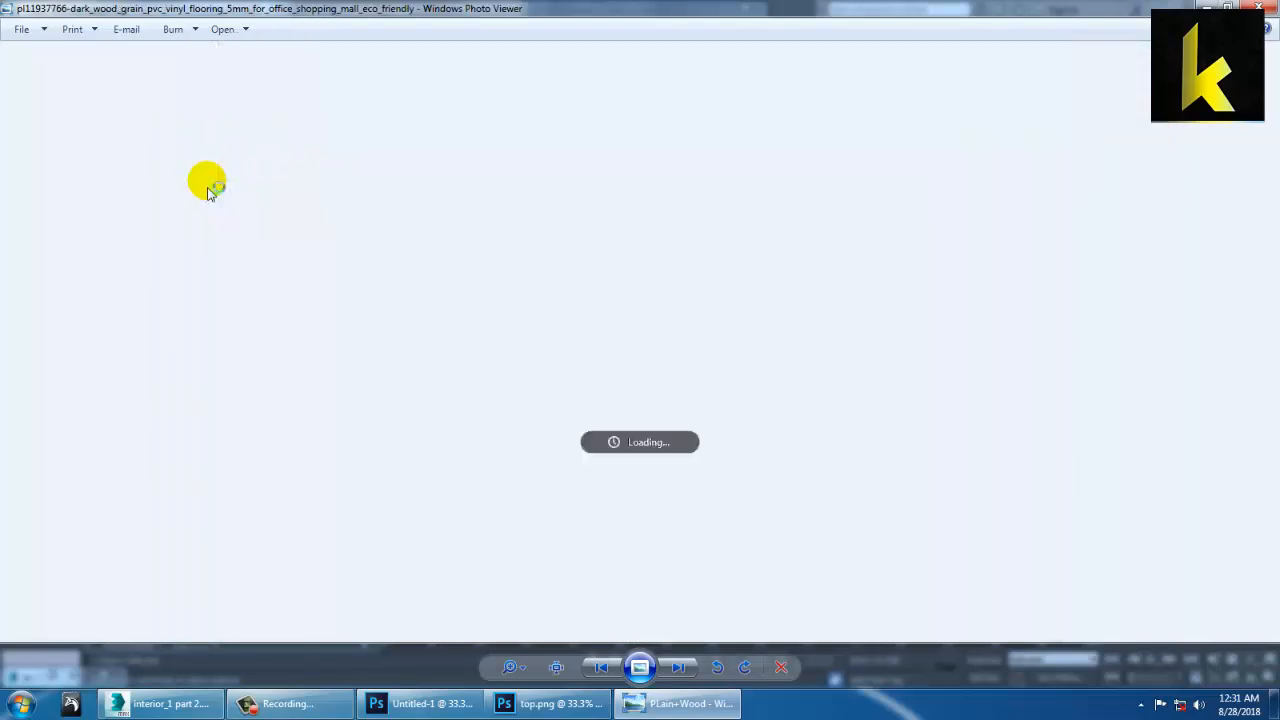
{"action": "key", "text": "Left"}
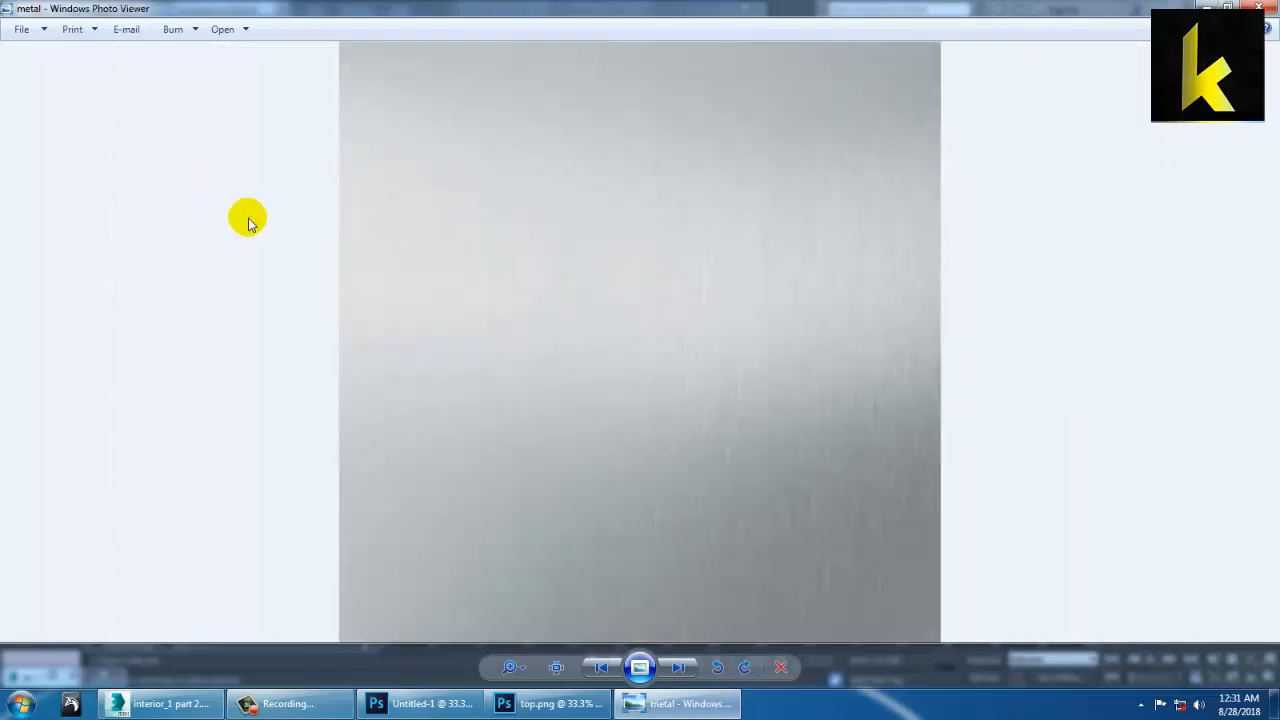
{"action": "left_click", "coordinate": [1258, 8]}
Load the metal image as the diffuse bitmap and assign the material to the selected upper drawer handle, showing it in the viewport
{"action": "left_click", "coordinate": [659, 273]}
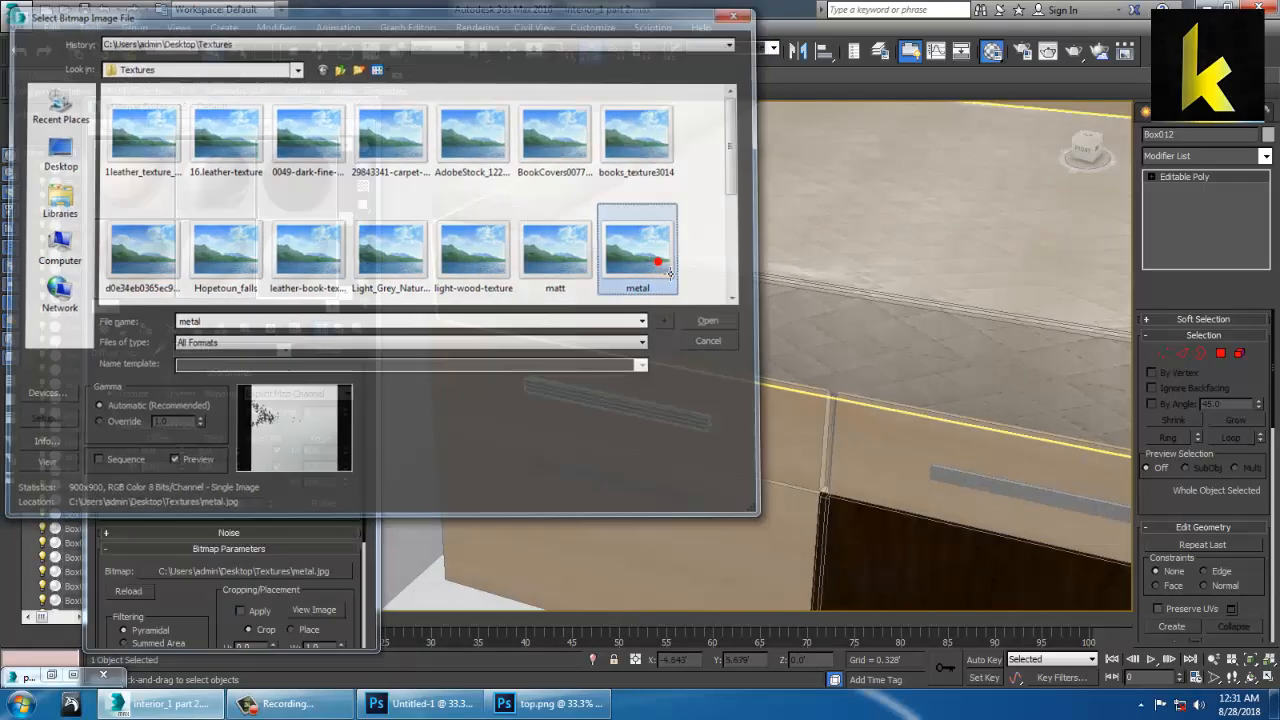
{"action": "double_click", "coordinate": [657, 266]}
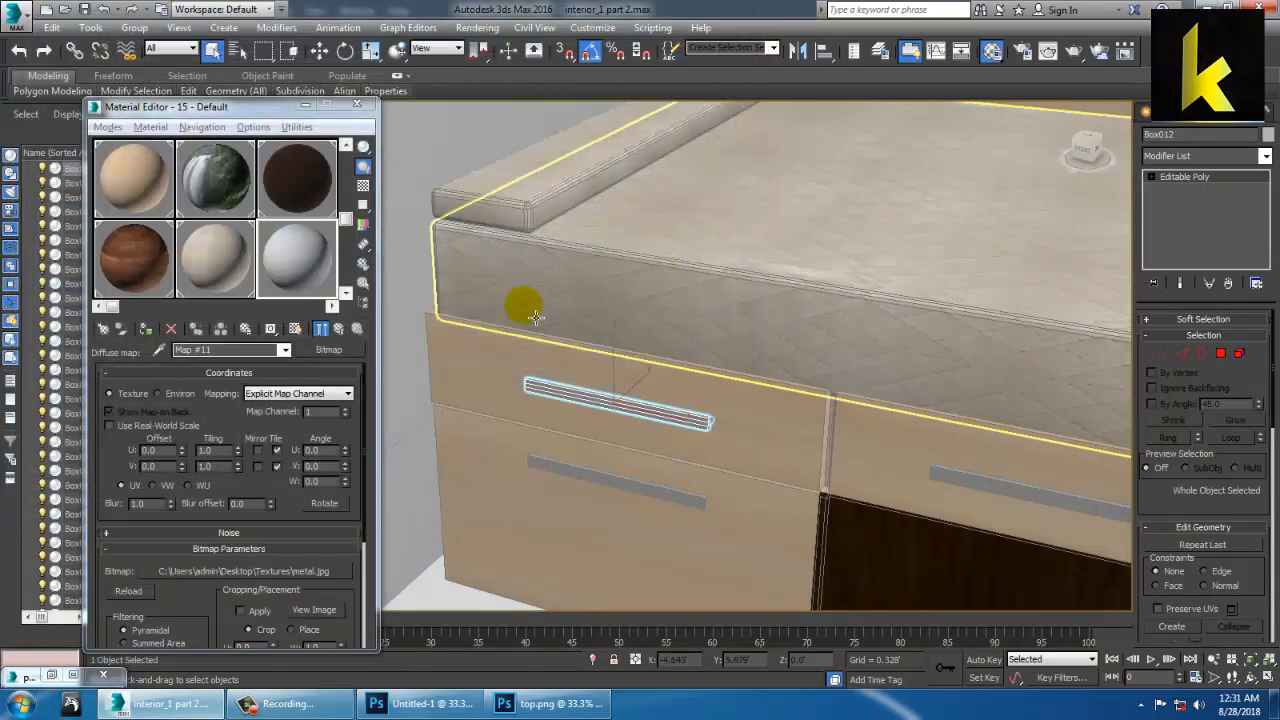
{"action": "left_click", "coordinate": [146, 330]}
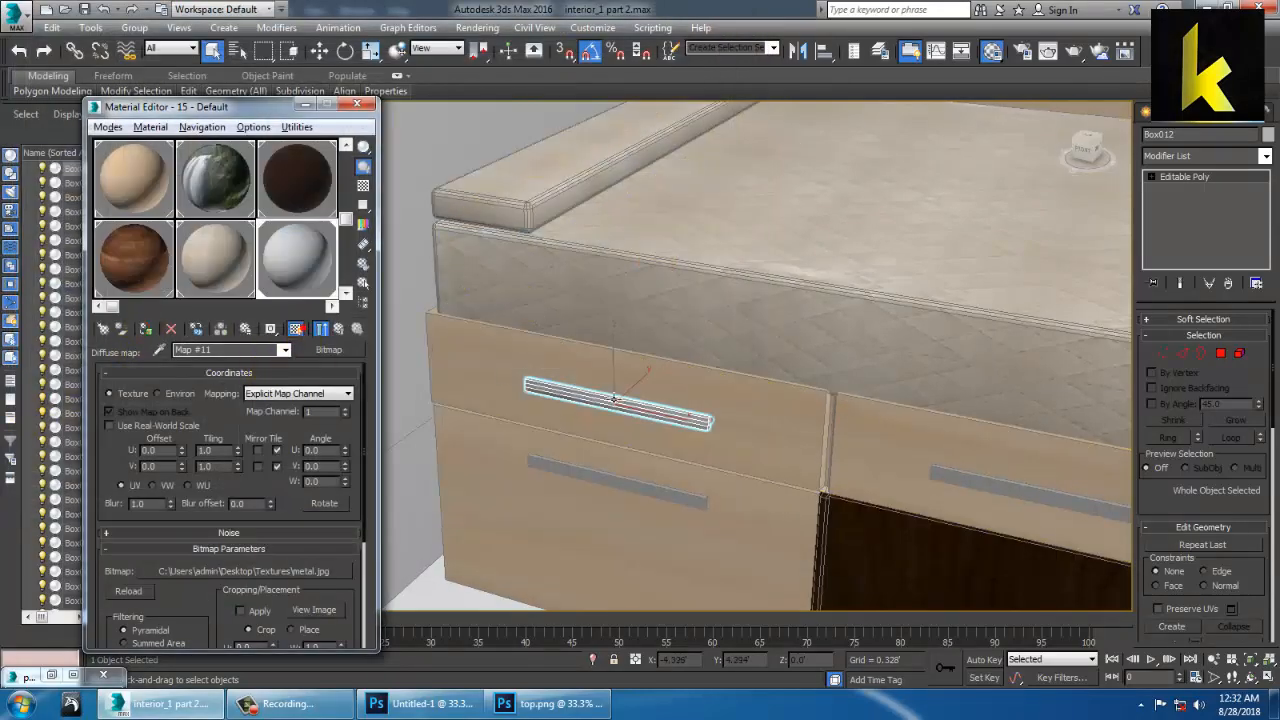
{"action": "middle_click_drag", "start_coordinate": [614, 399], "coordinate": [671, 334], "text": "alt"}
{"action": "scroll", "coordinate": [669, 340], "scroll_direction": "up", "scroll_amount": 3}
{"action": "middle_click_drag", "start_coordinate": [663, 391], "coordinate": [669, 375]}
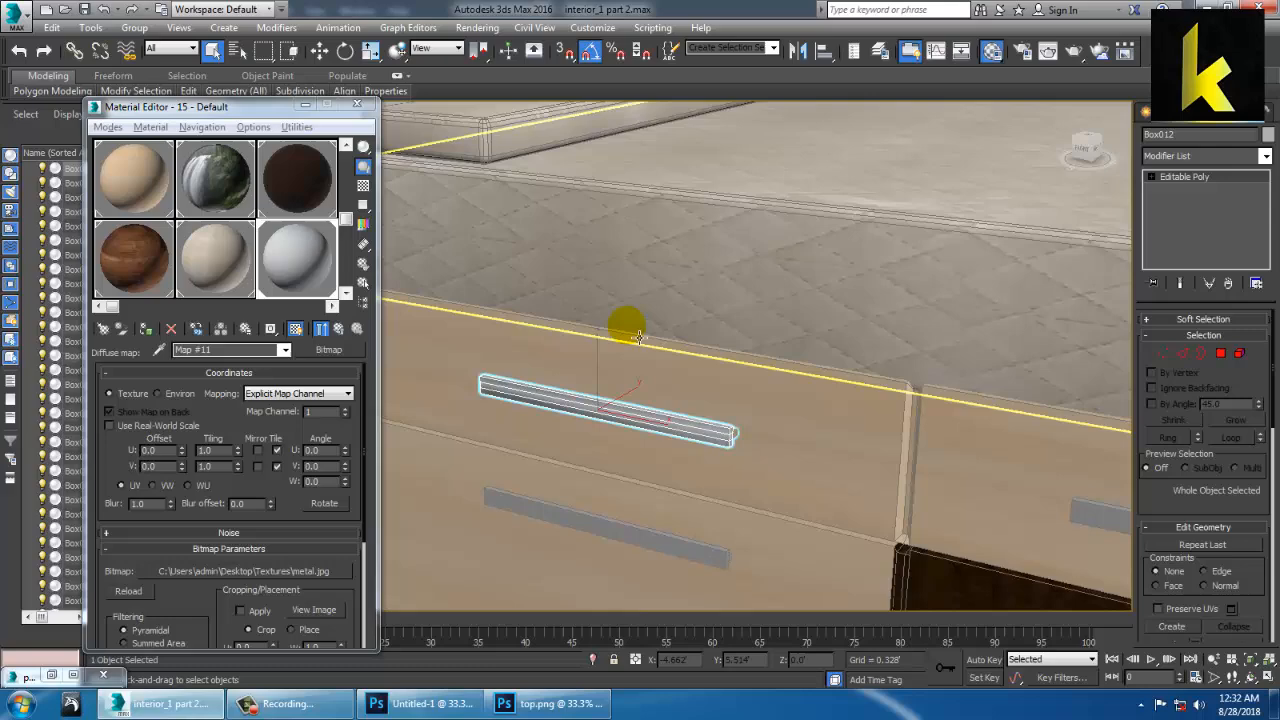
Set the handle material's reflection colour to a mid grey of about 121
{"action": "left_click", "coordinate": [347, 332]}
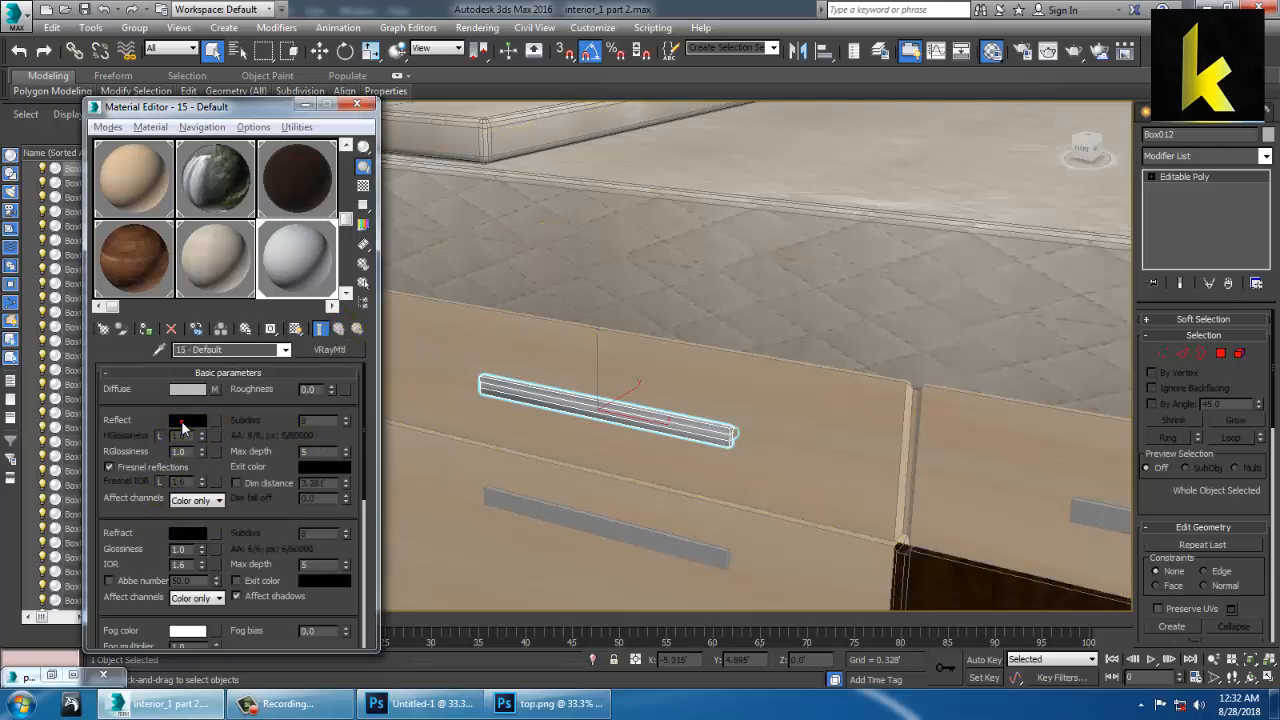
{"action": "left_click", "coordinate": [184, 423]}
{"action": "left_click_drag", "start_coordinate": [474, 109], "coordinate": [473, 158]}
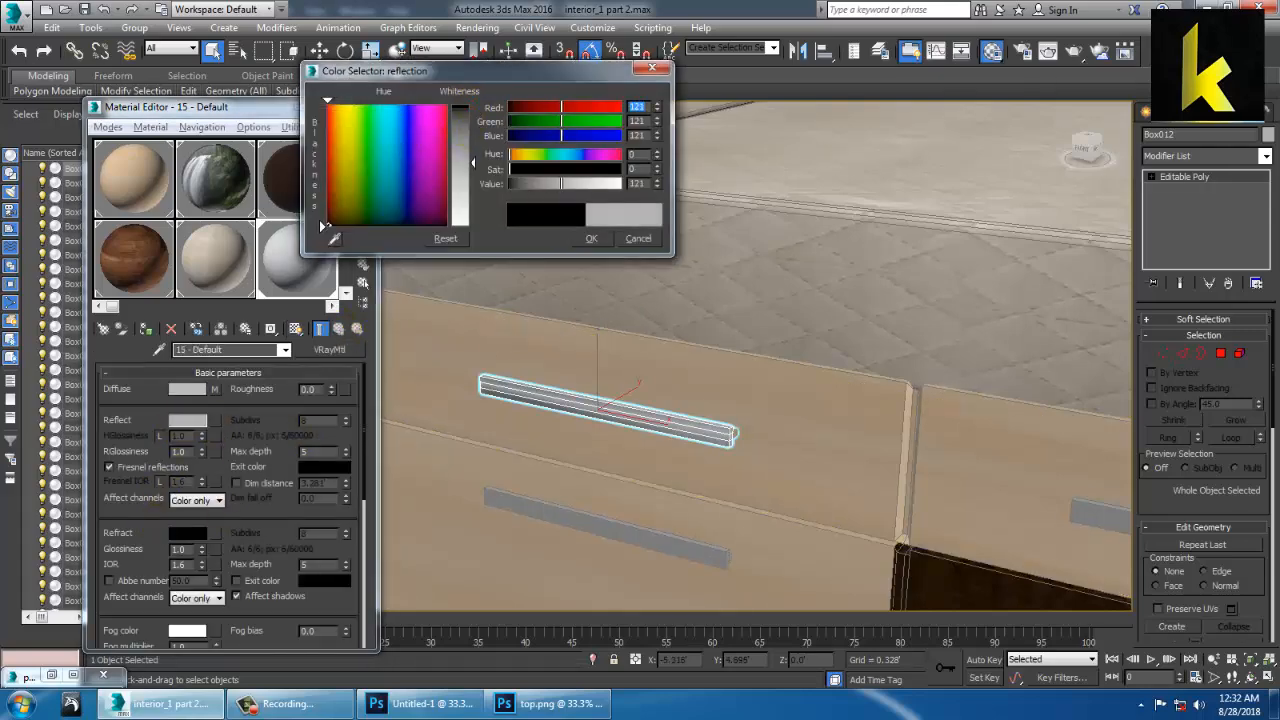
{"action": "left_click", "coordinate": [591, 238]}
Add a UVW Map modifier to the upper drawer handle at the wall end of the bed
{"action": "left_click", "coordinate": [1265, 156]}
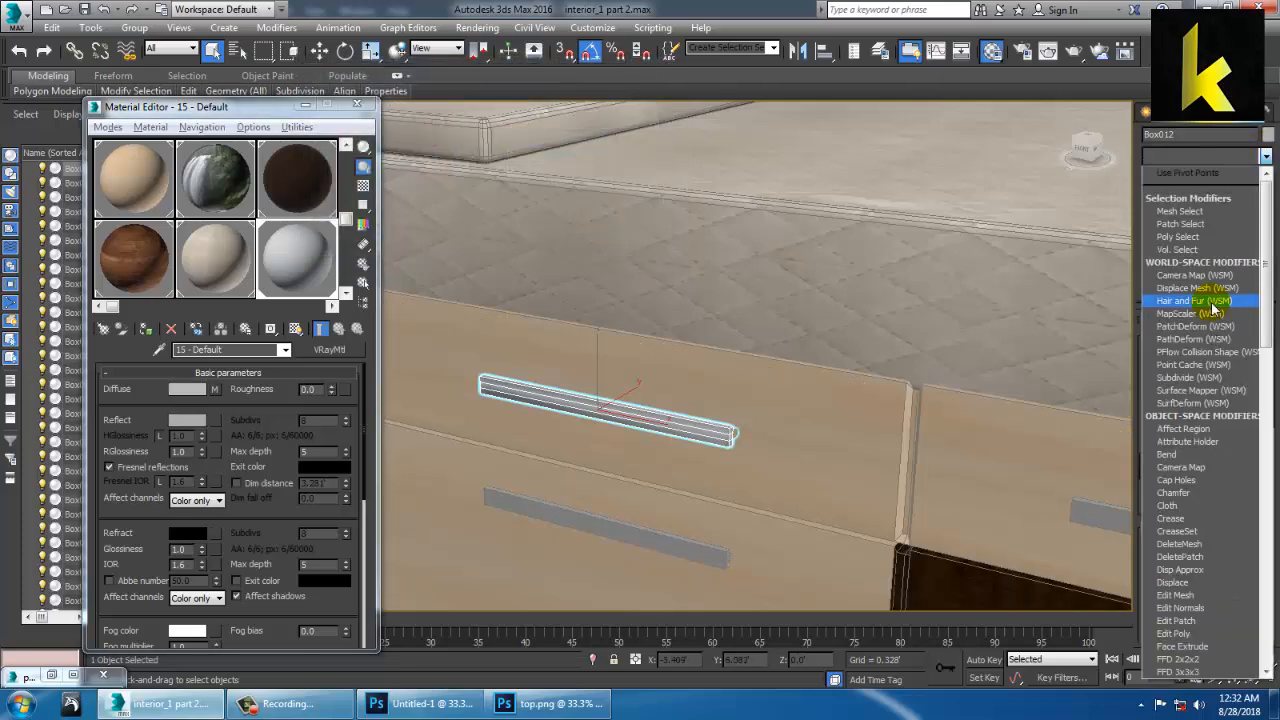
{"action": "scroll", "coordinate": [1213, 295], "scroll_direction": "down", "scroll_amount": 5}
{"action": "left_click", "coordinate": [1201, 537]}
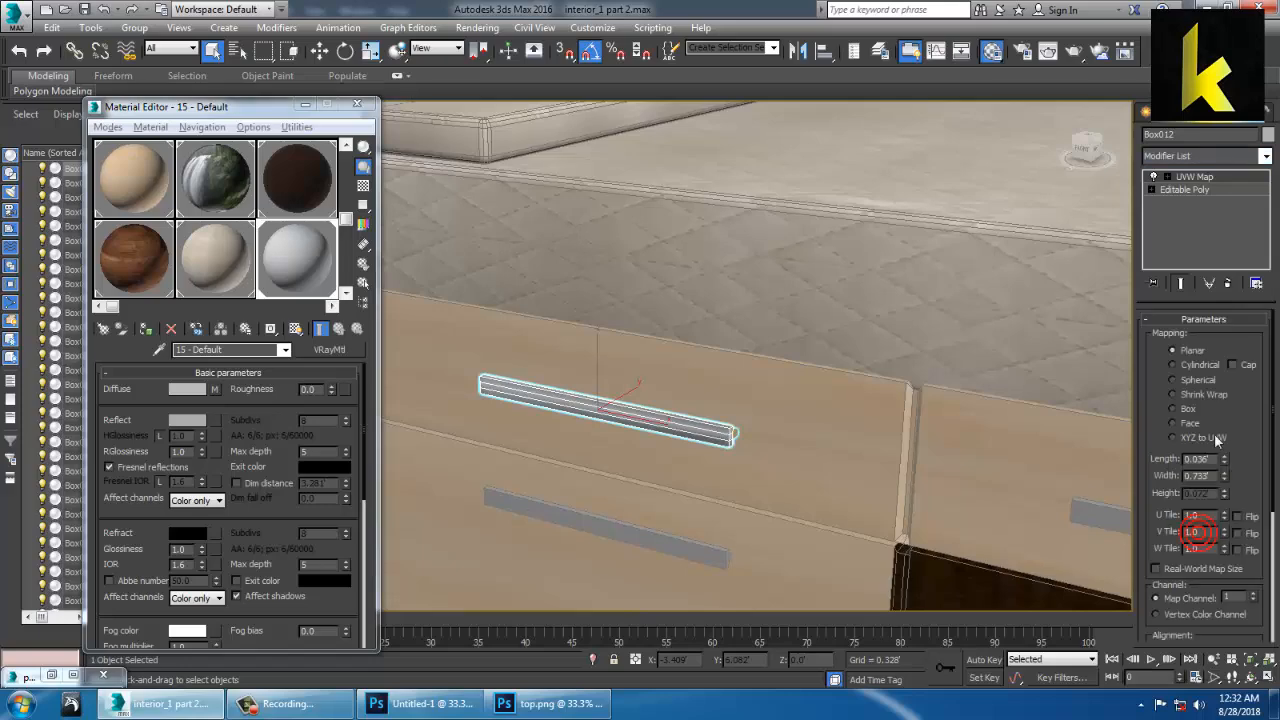
Assign the metal-textured material to the lower wall-end drawer handle and to the handles of the other two bed drawers
{"action": "middle_click_drag", "start_coordinate": [983, 438], "coordinate": [874, 393], "text": "alt"}
{"action": "left_click", "coordinate": [936, 408]}
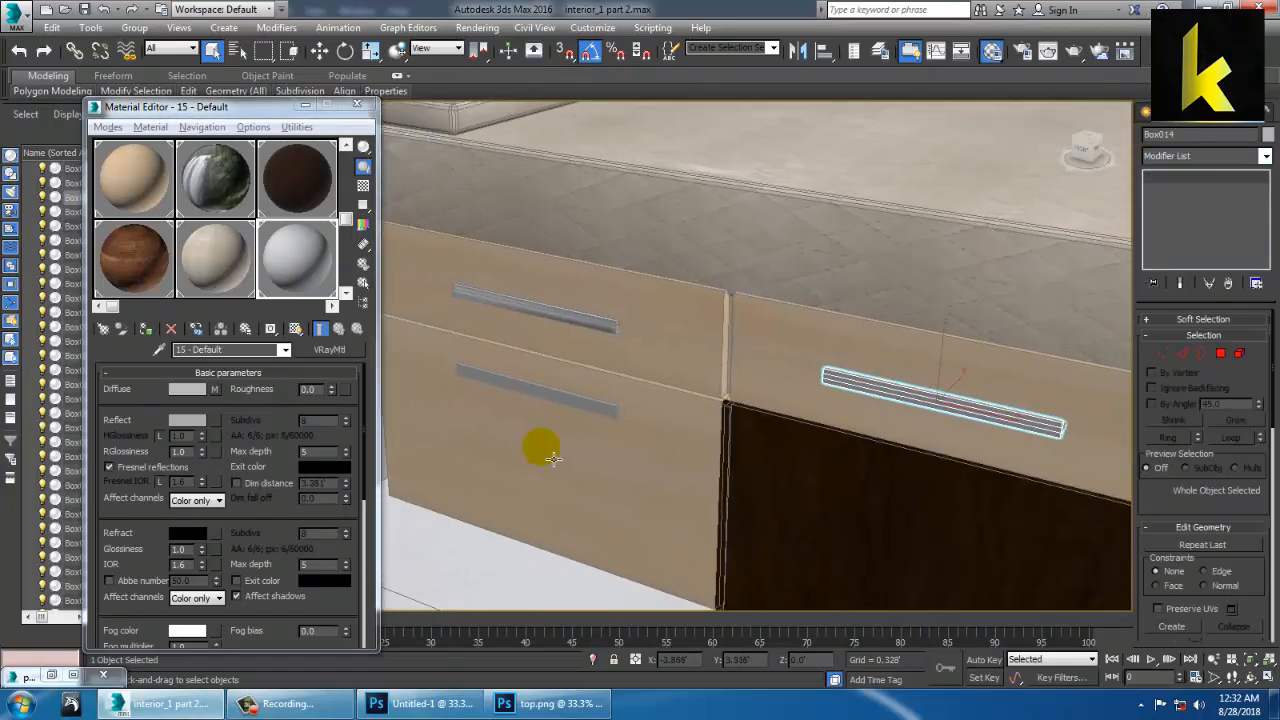
{"action": "left_click", "coordinate": [571, 412], "text": "ctrl"}
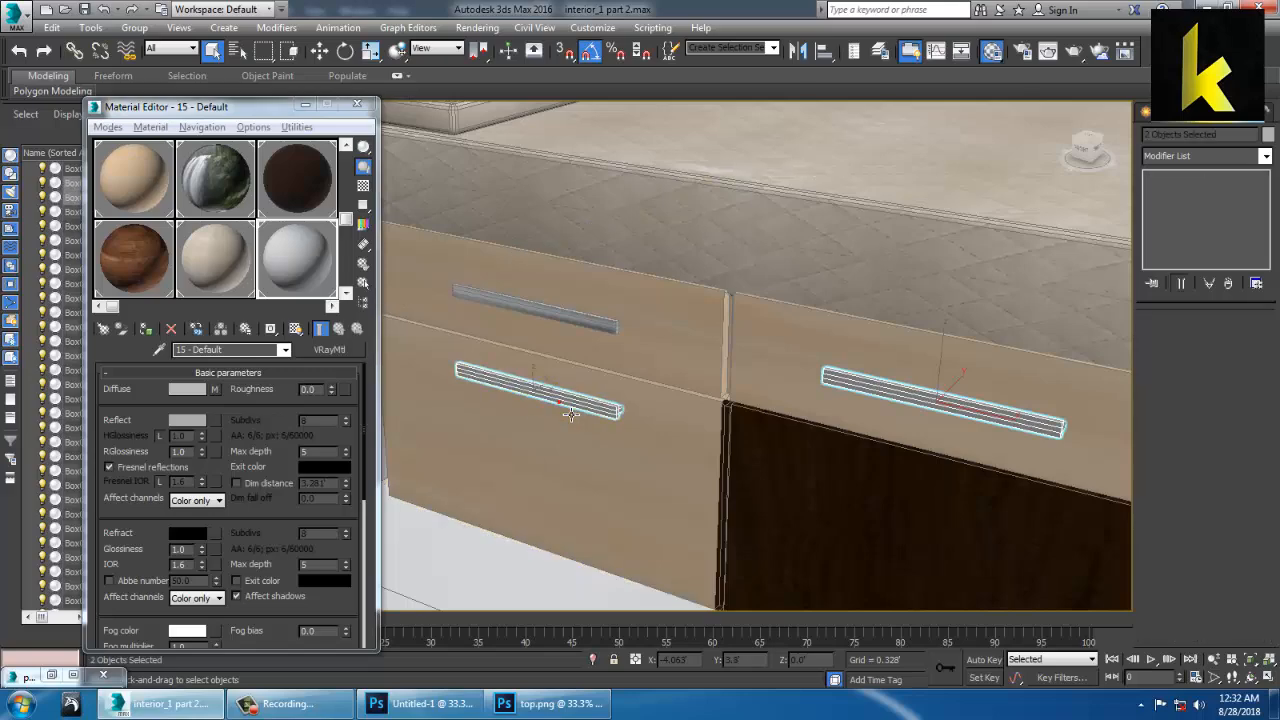
{"action": "left_click", "coordinate": [143, 333]}
{"action": "middle_click_drag", "start_coordinate": [930, 432], "coordinate": [744, 380]}
{"action": "scroll", "coordinate": [742, 378], "scroll_direction": "down", "scroll_amount": 4}
{"action": "middle_click_drag", "start_coordinate": [640, 357], "coordinate": [522, 280]}
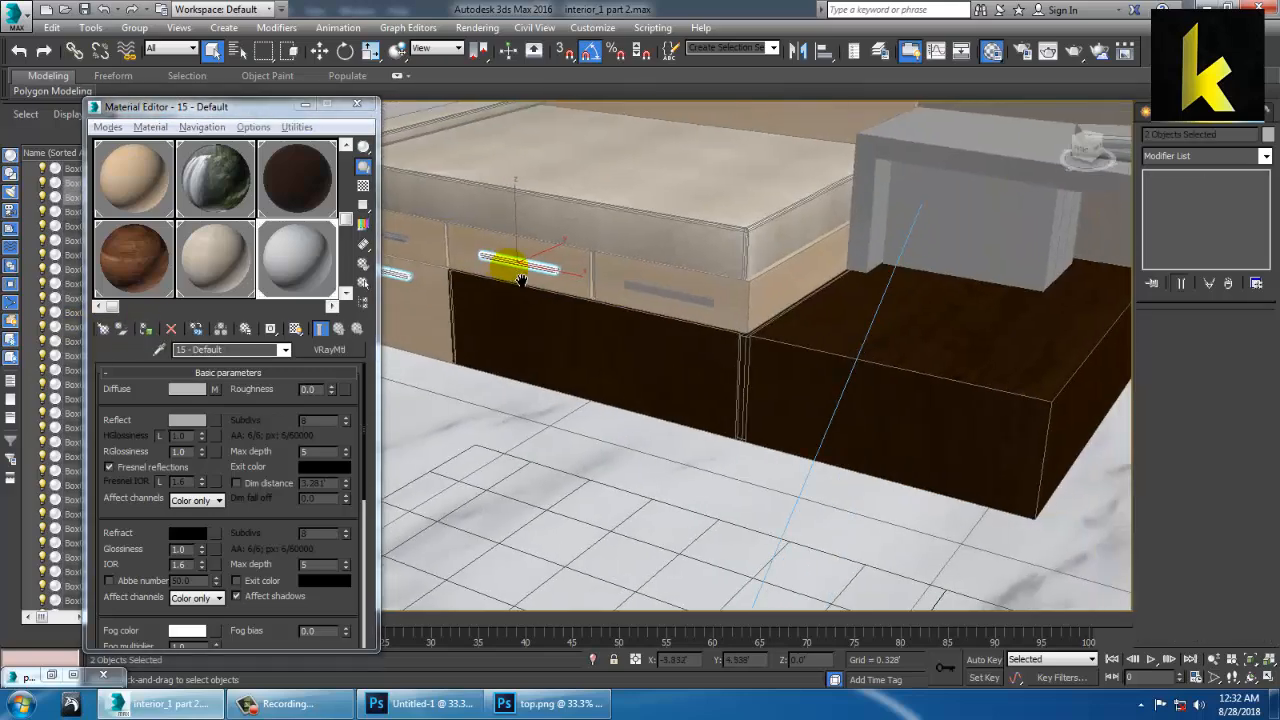
{"action": "left_click", "coordinate": [670, 307]}
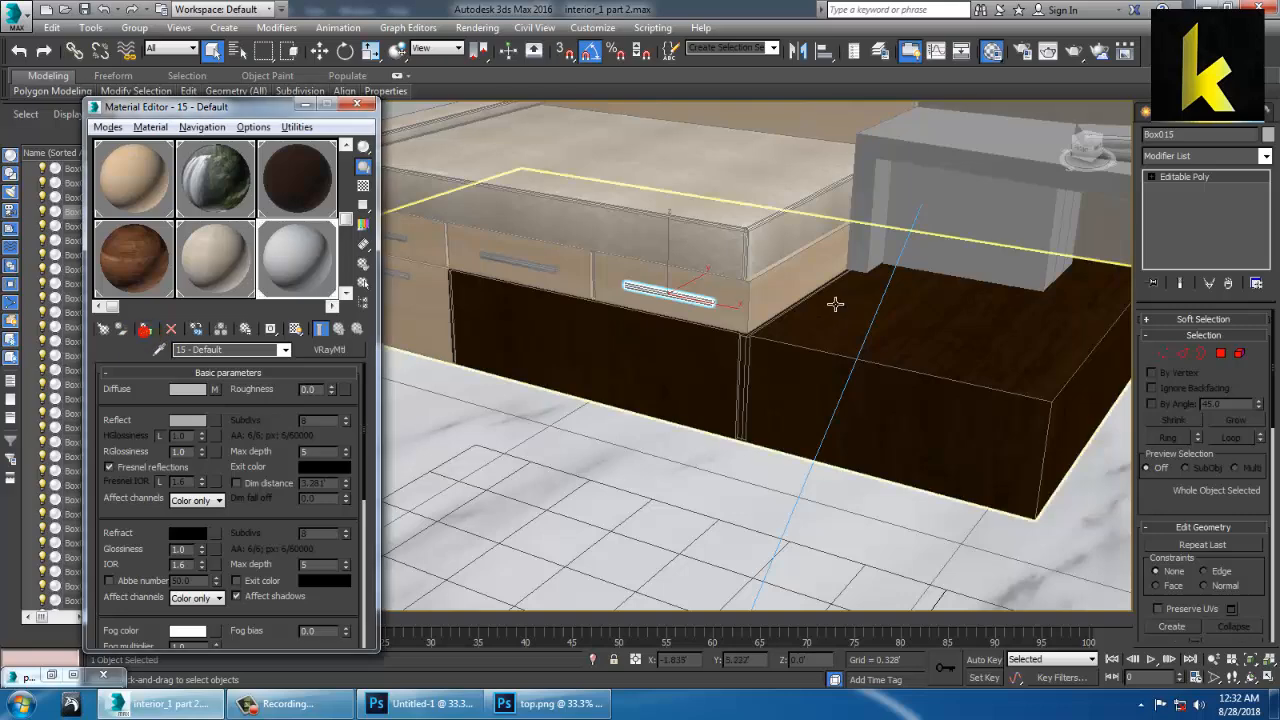
Check the bedroom reference photo and assign the metal-textured material to the handles of both wall cabinets above the bed
{"action": "middle_click_drag", "start_coordinate": [834, 300], "coordinate": [943, 380], "text": "alt"}
{"action": "left_click", "coordinate": [50, 676]}
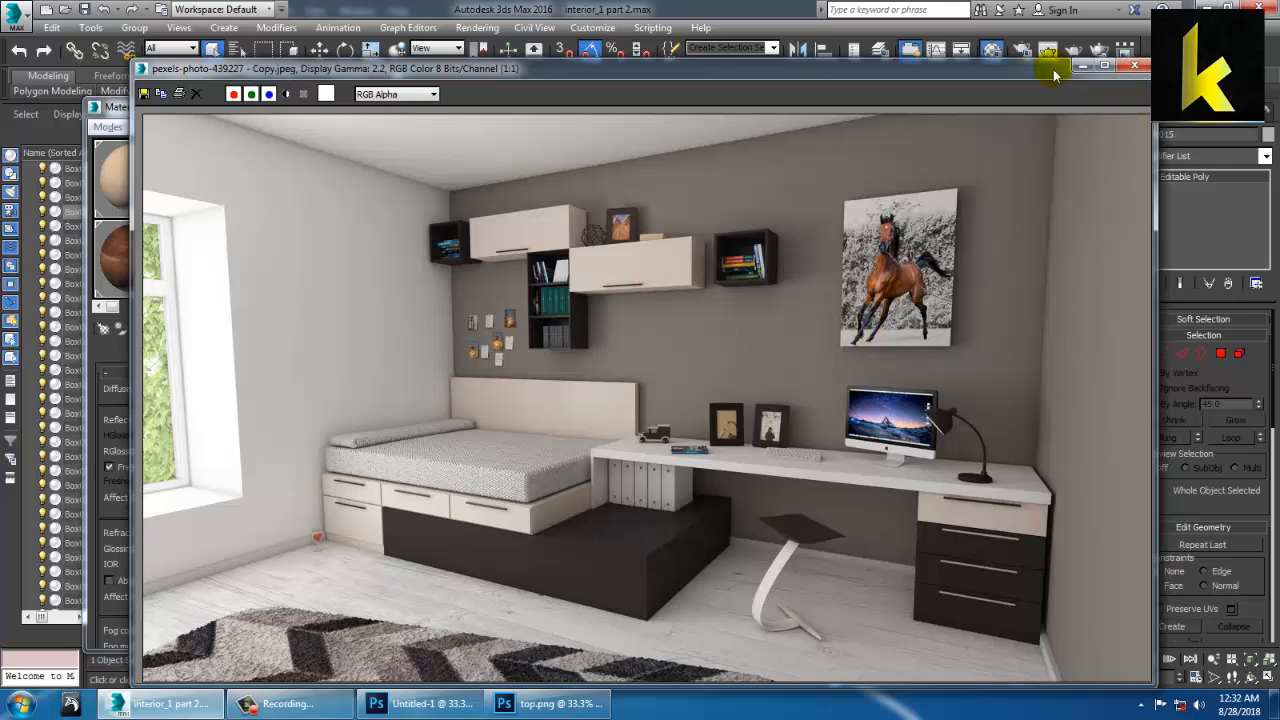
{"action": "left_click_drag", "start_coordinate": [1053, 69], "coordinate": [900, 60]}
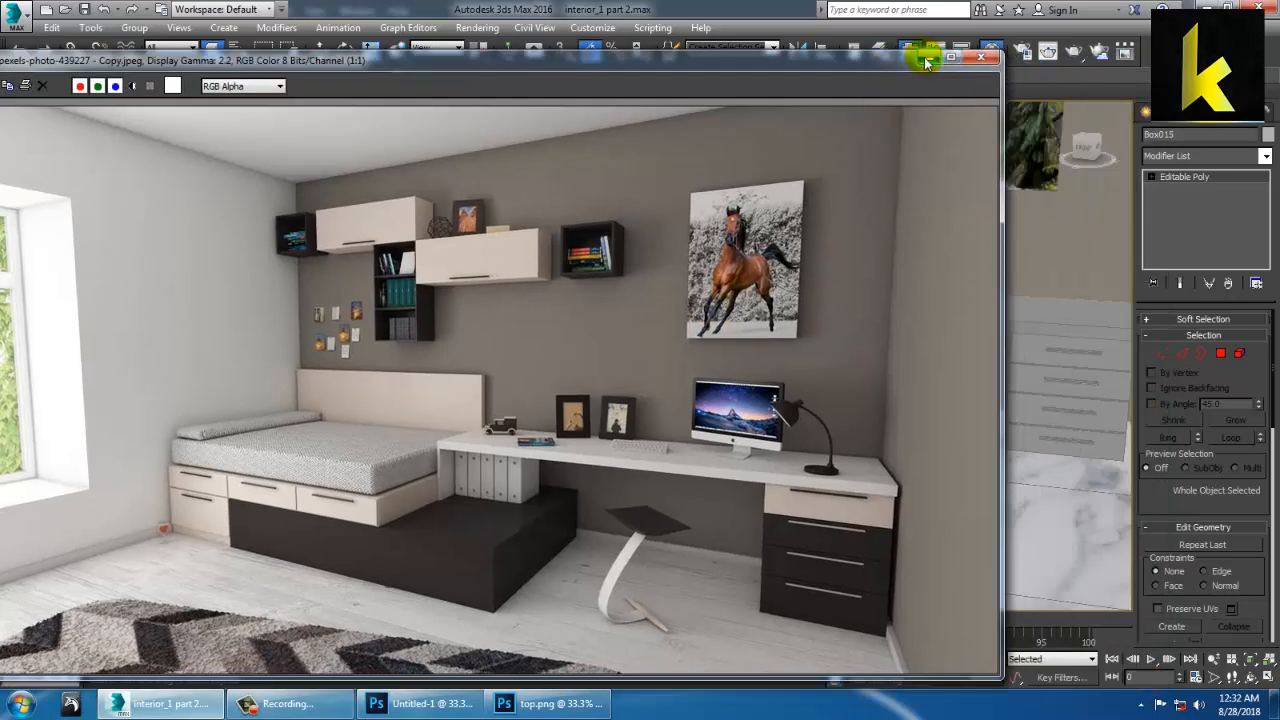
{"action": "left_click", "coordinate": [927, 60]}
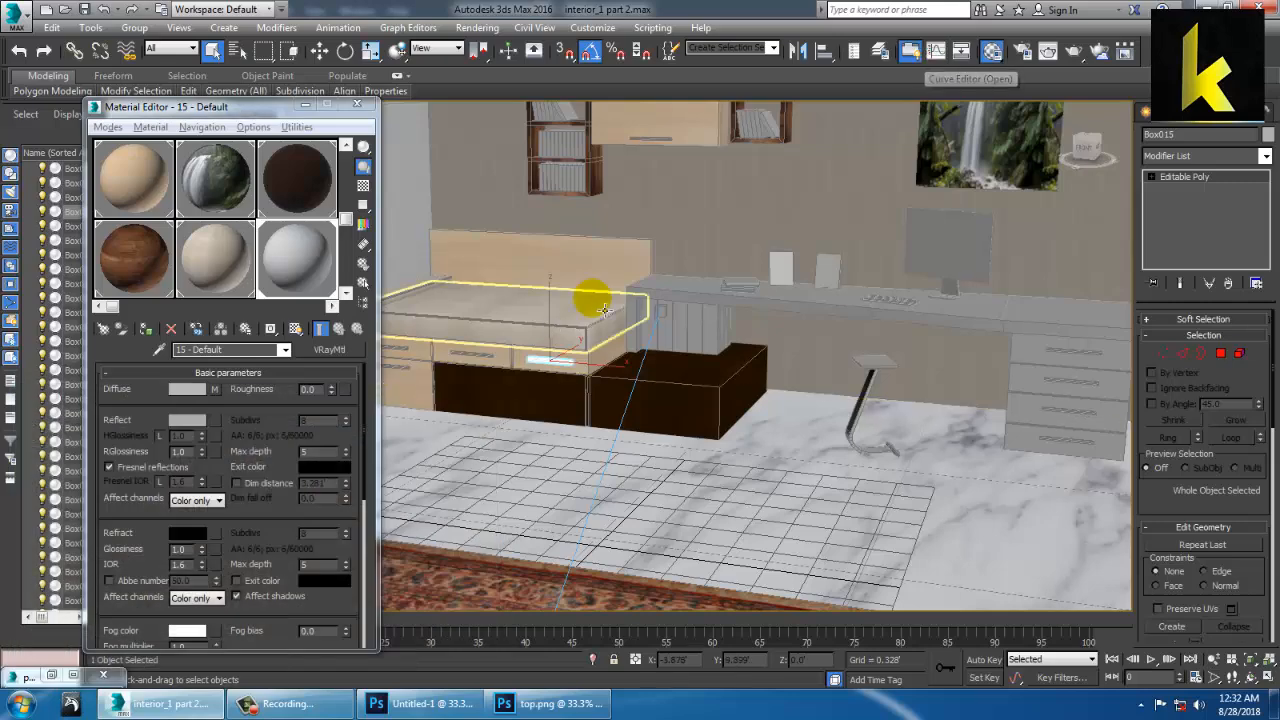
{"action": "middle_click_drag", "start_coordinate": [591, 289], "coordinate": [738, 190]}
{"action": "middle_click_drag", "start_coordinate": [708, 440], "coordinate": [772, 328], "text": "alt"}
{"action": "scroll", "coordinate": [705, 325], "scroll_direction": "up", "scroll_amount": 3}
{"action": "scroll", "coordinate": [770, 326], "scroll_direction": "up", "scroll_amount": 2}
{"action": "left_click", "coordinate": [812, 268]}
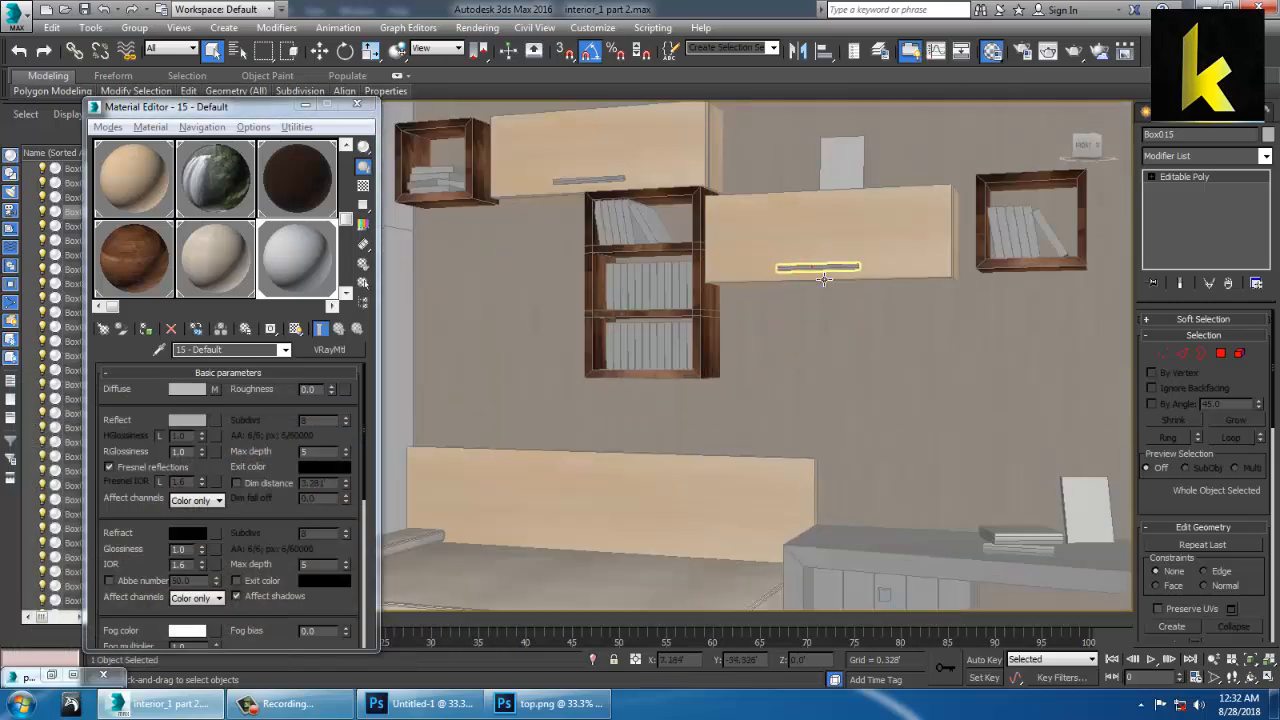
{"action": "left_click", "coordinate": [592, 179], "text": "ctrl"}
{"action": "left_click", "coordinate": [144, 330]}
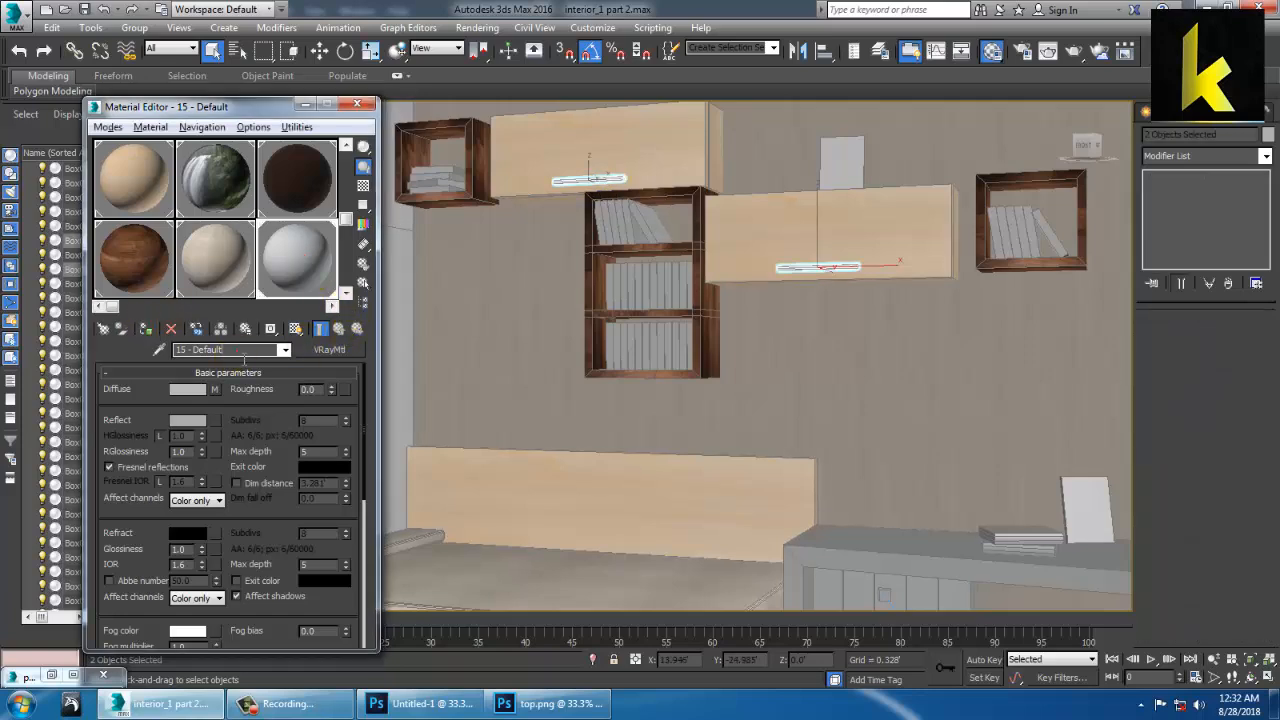
Rename the handle material as metal and put the Material Editor away
{"action": "left_click", "coordinate": [240, 352]}
{"action": "type", "text": "metal"}
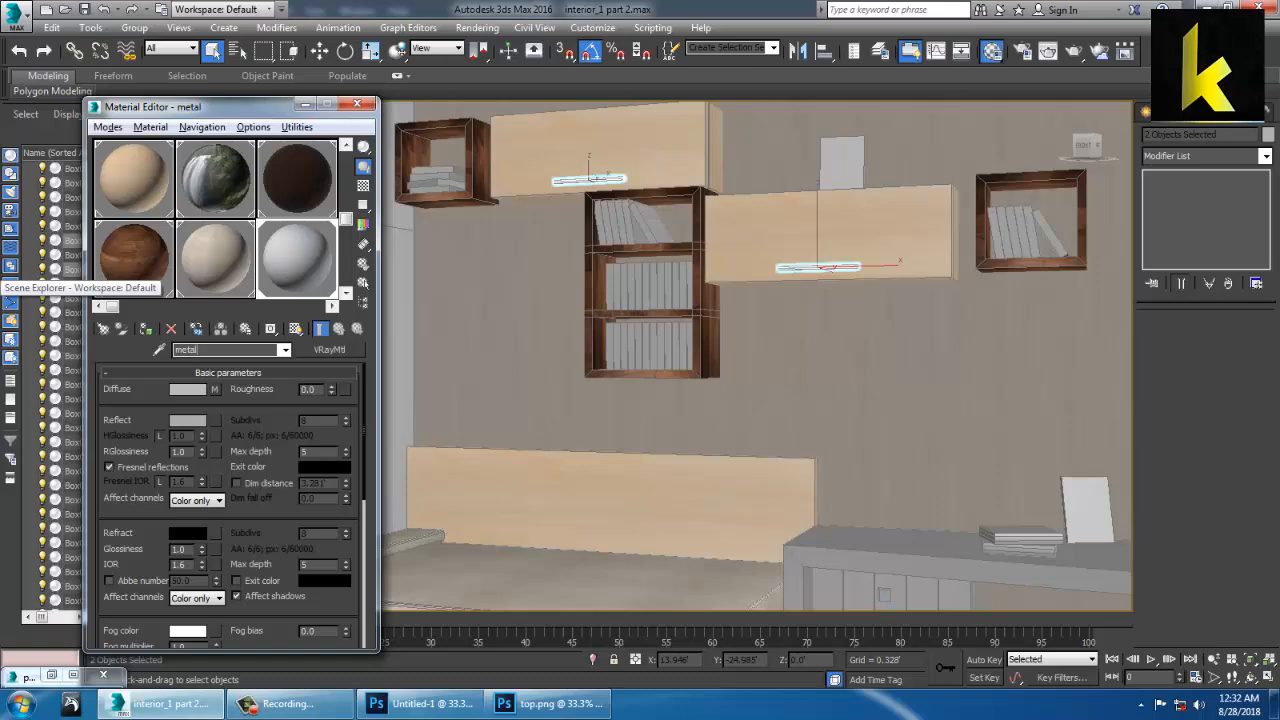
{"action": "left_click", "coordinate": [306, 104]}
Select the desk and convert the unused 19 - Default material slot to a VRayMtl
{"action": "middle_click_drag", "start_coordinate": [846, 349], "coordinate": [771, 280]}
{"action": "scroll", "coordinate": [771, 280], "scroll_direction": "down", "scroll_amount": 4}
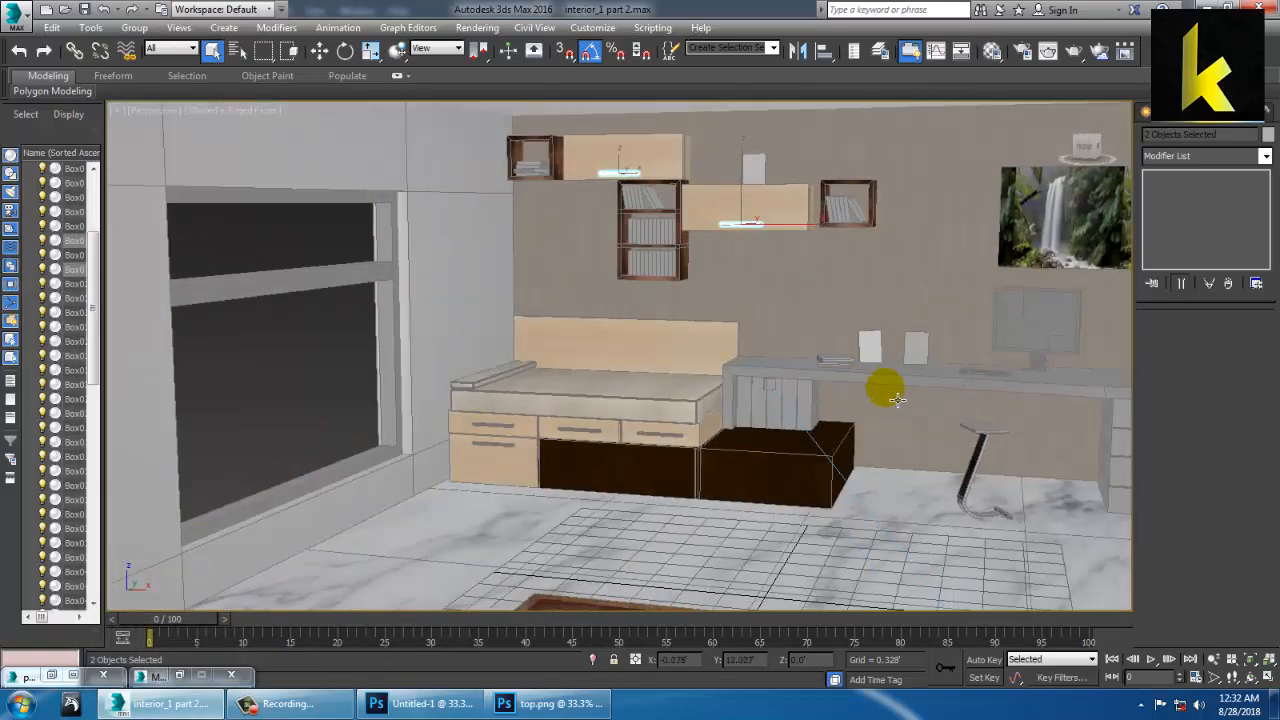
{"action": "scroll", "coordinate": [894, 397], "scroll_direction": "up", "scroll_amount": 4}
{"action": "middle_click_drag", "start_coordinate": [894, 397], "coordinate": [871, 359]}
{"action": "scroll", "coordinate": [826, 425], "scroll_direction": "up", "scroll_amount": 3}
{"action": "left_click", "coordinate": [826, 429]}
{"action": "key", "text": "m"}
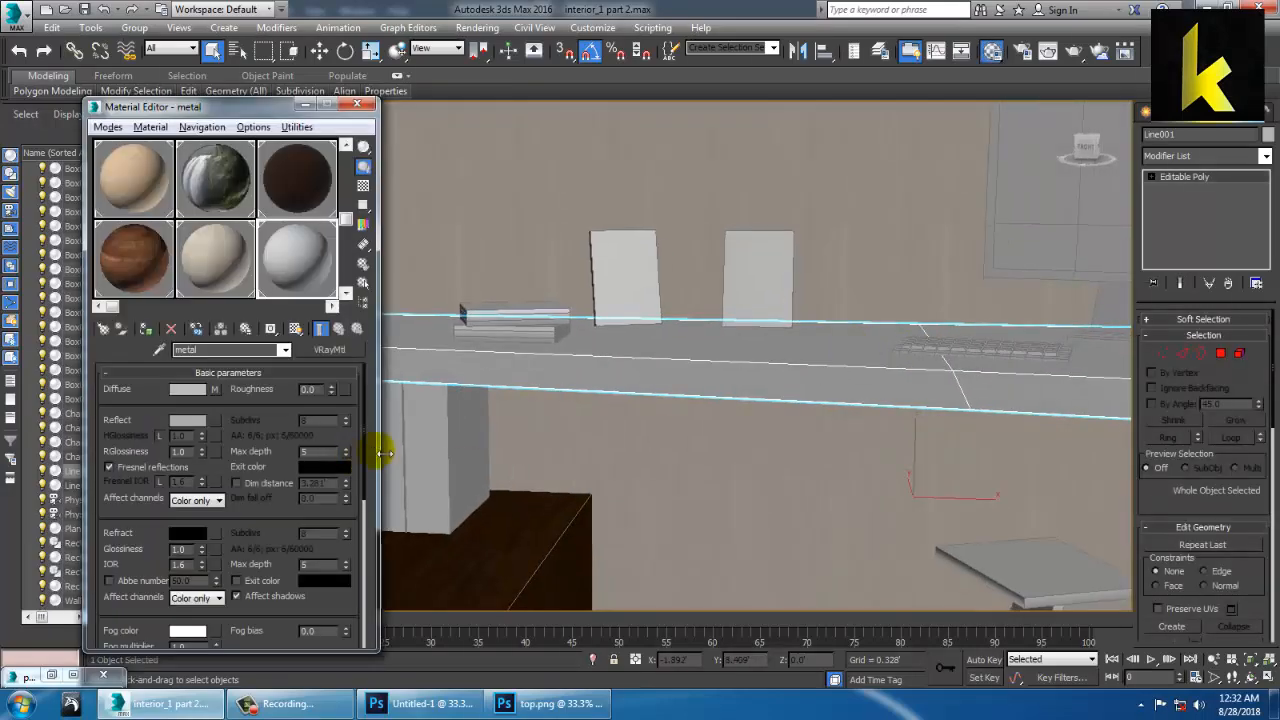
{"action": "left_click", "coordinate": [346, 292]}
{"action": "left_click", "coordinate": [163, 262]}
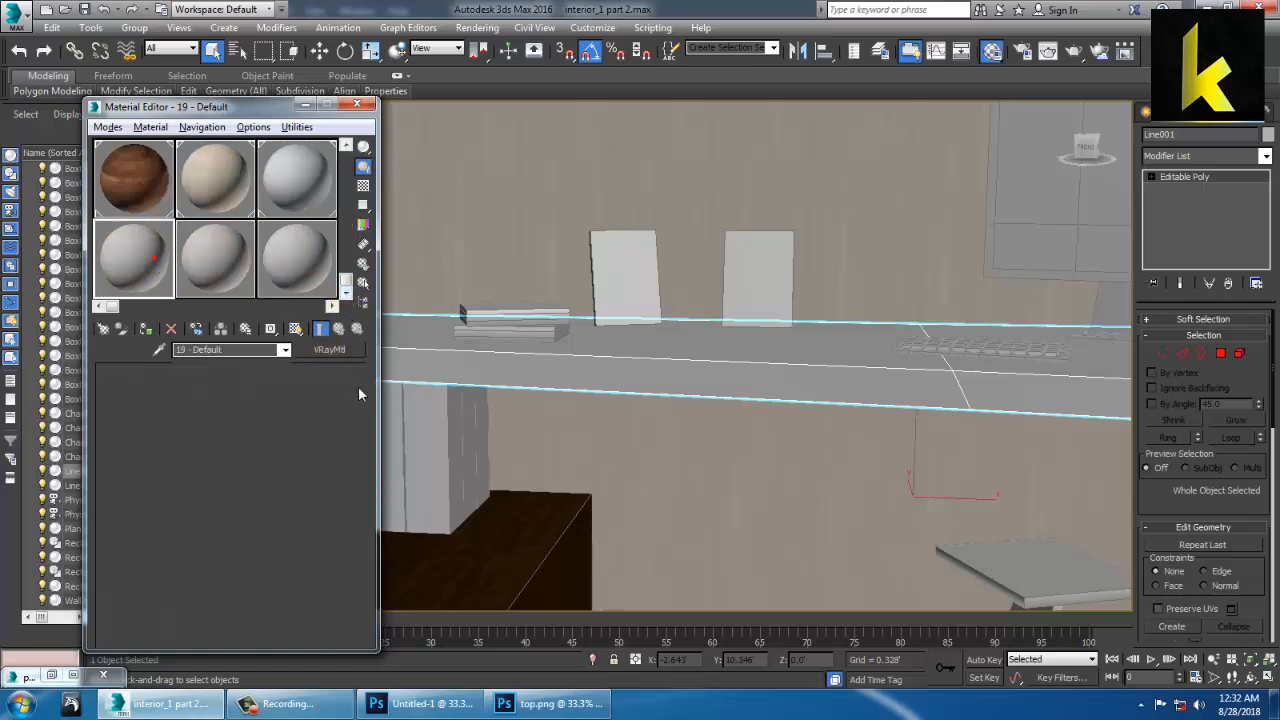
{"action": "left_click", "coordinate": [329, 349]}
{"action": "scroll", "coordinate": [558, 500], "scroll_direction": "down", "scroll_amount": 1}
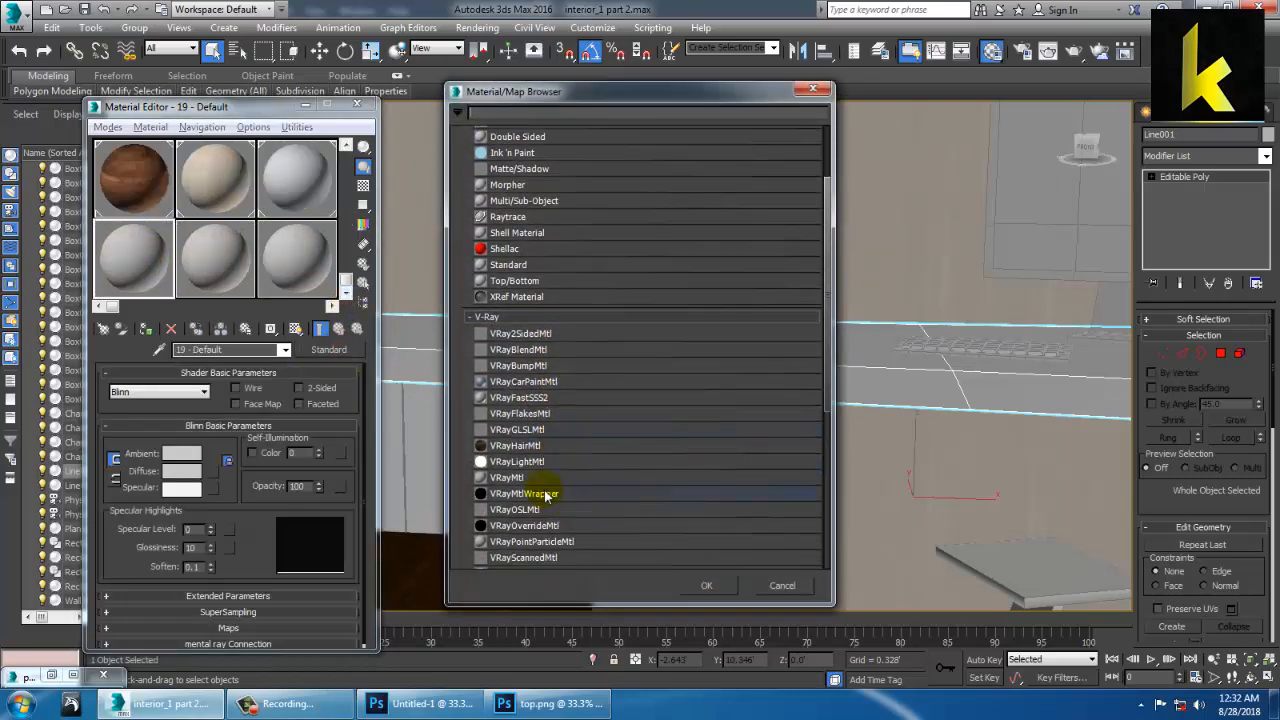
{"action": "double_click", "coordinate": [521, 477]}
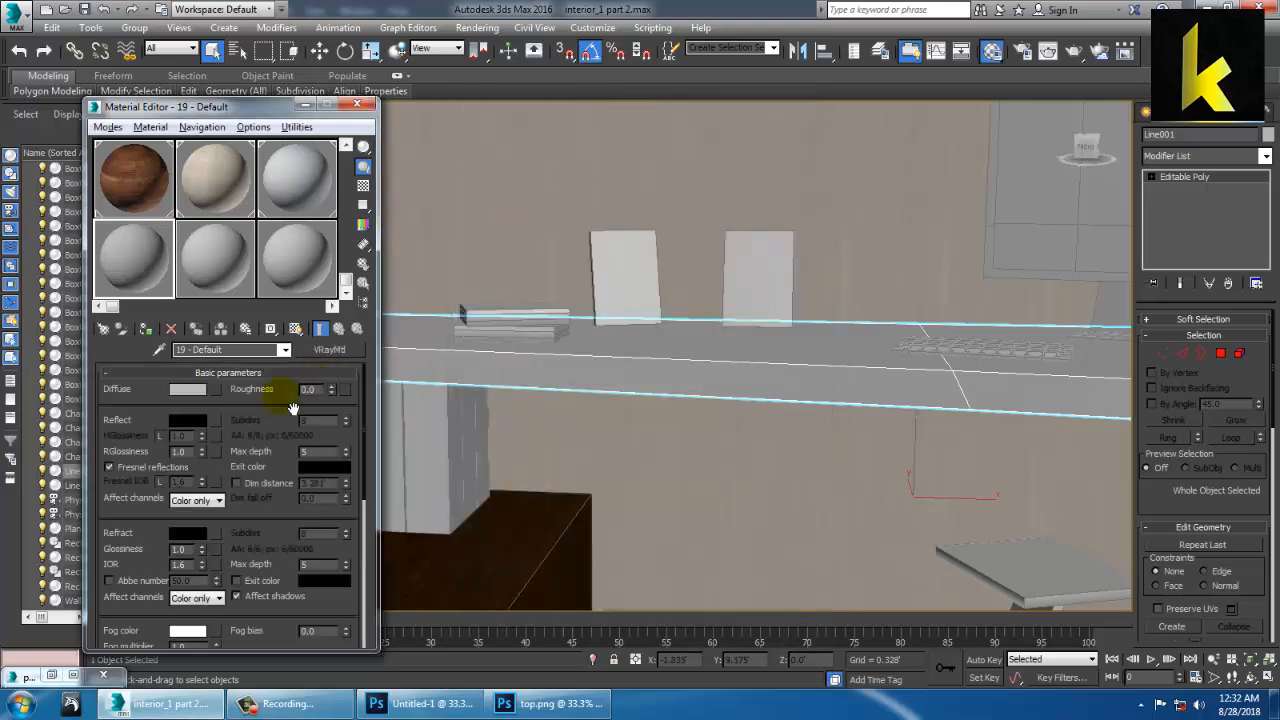
Start a Bitmap for the material's diffuse map and preview the 1leather_texture_big_100822 image at full size
{"action": "left_click", "coordinate": [214, 390]}
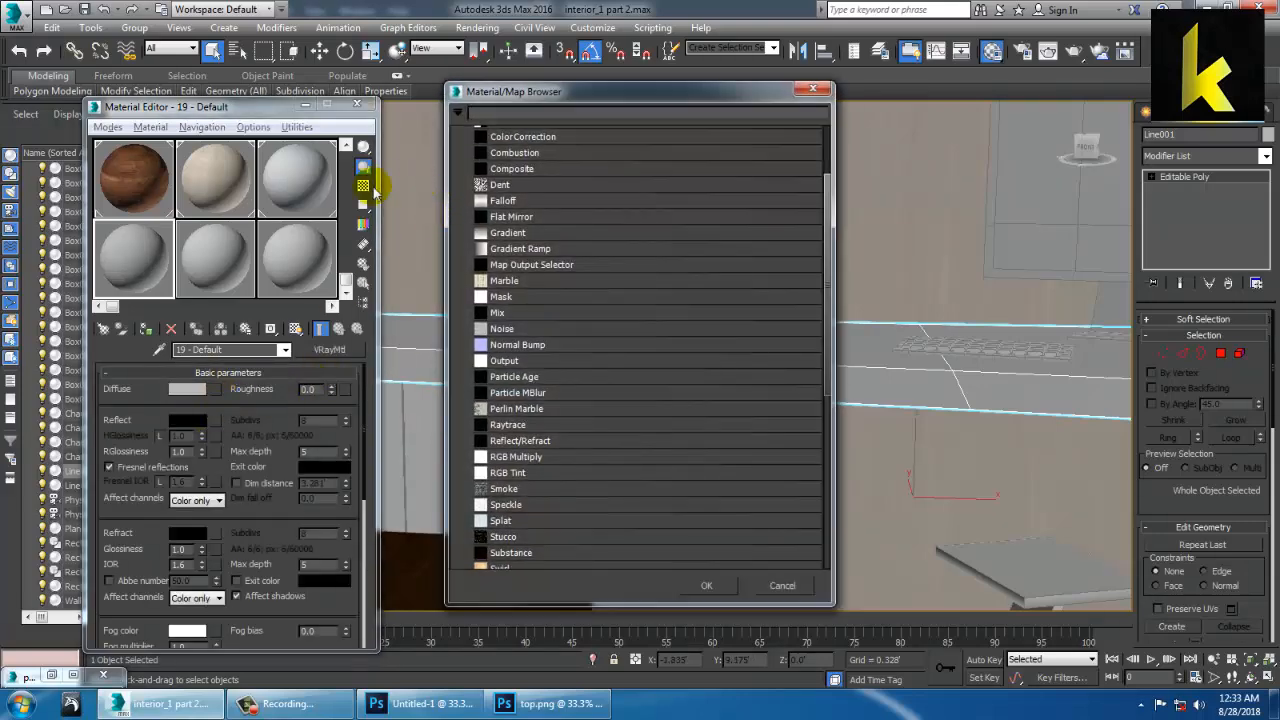
{"action": "scroll", "coordinate": [556, 265], "scroll_direction": "up", "scroll_amount": 2}
{"action": "double_click", "coordinate": [527, 152]}
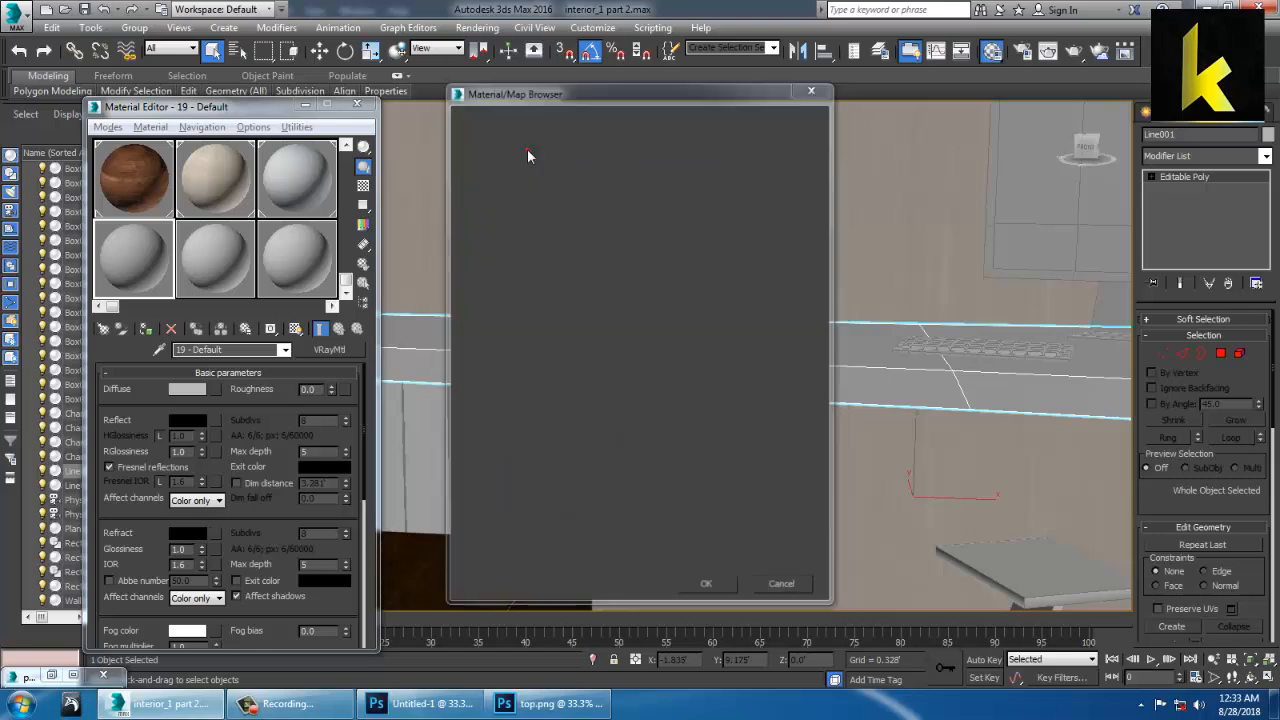
{"action": "left_click", "coordinate": [130, 127]}
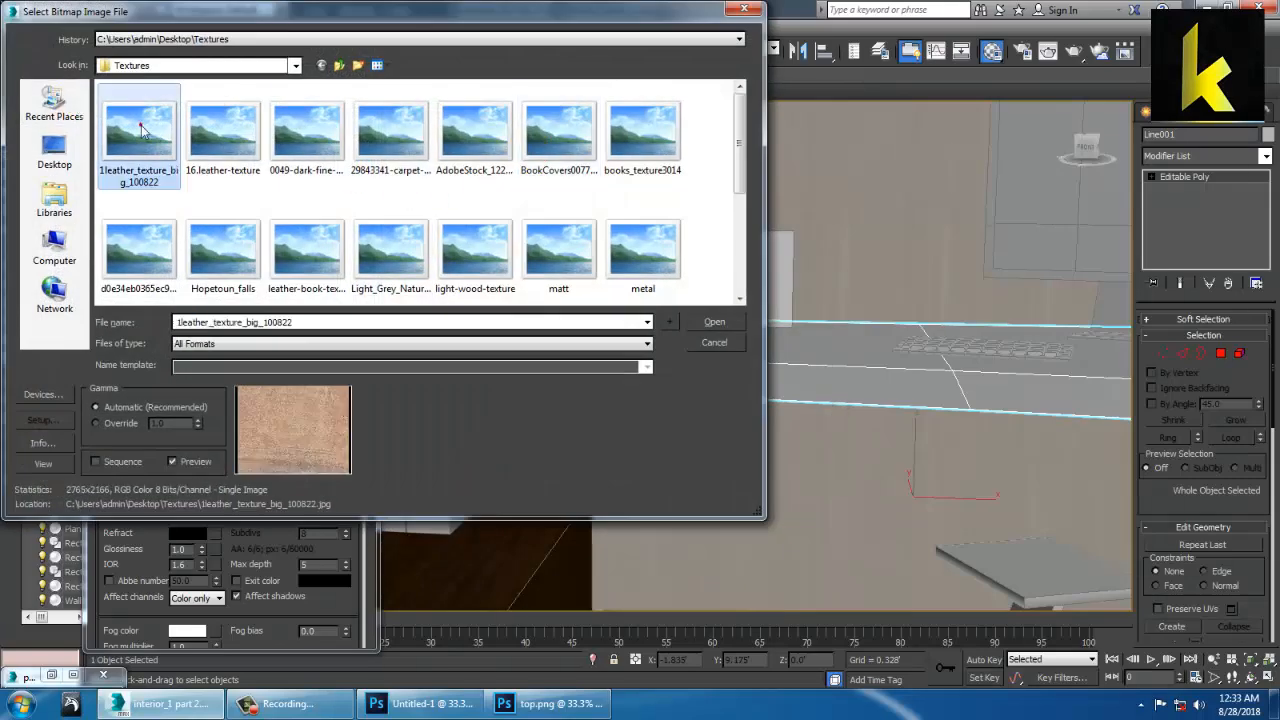
{"action": "right_click", "coordinate": [168, 126]}
{"action": "left_click", "coordinate": [206, 159]}
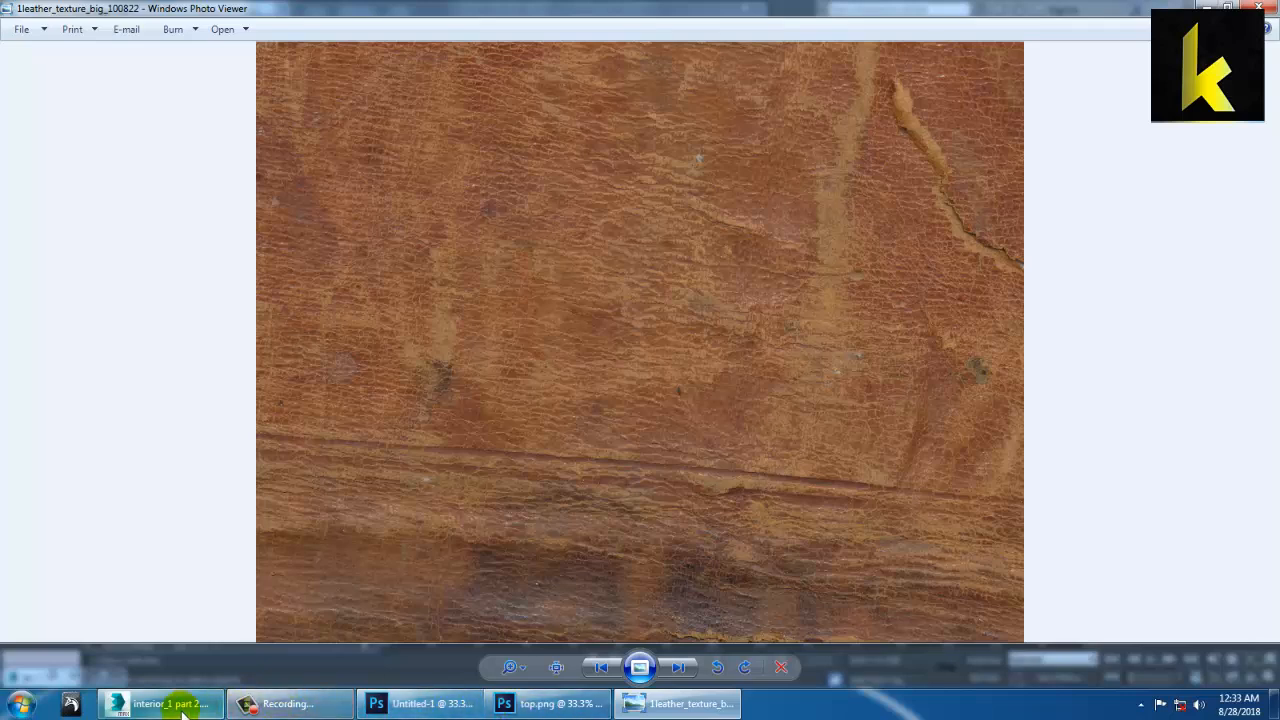
{"action": "mouse_move", "coordinate": [183, 712]}
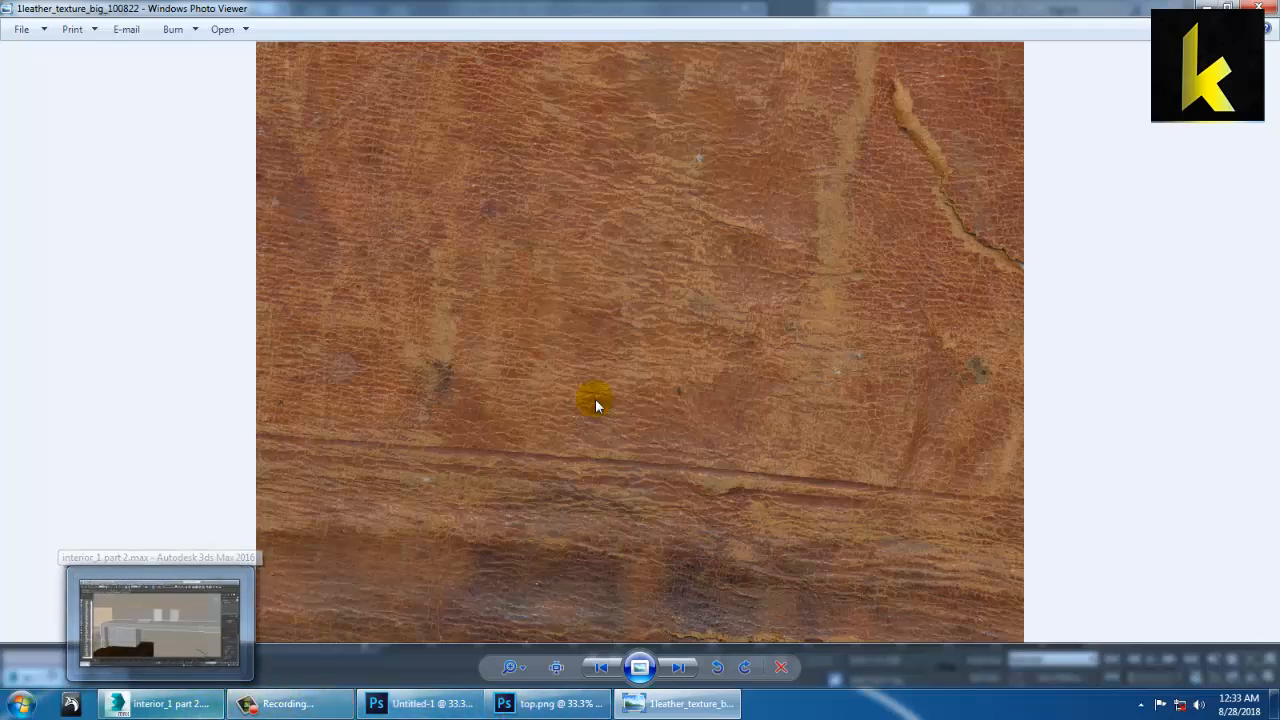
{"action": "left_click", "coordinate": [165, 702]}
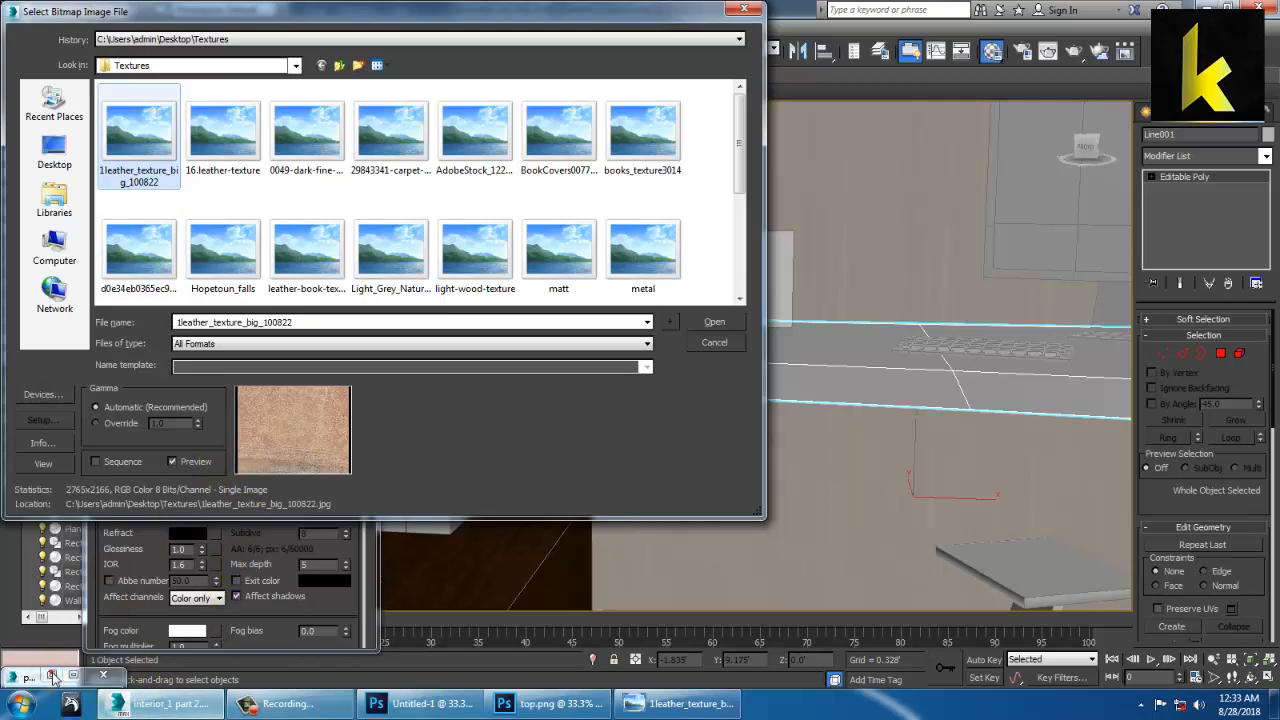
Browse the Textures folder images at full size to find a suitable texture for the desk
{"action": "right_click", "coordinate": [138, 136]}
{"action": "left_click", "coordinate": [197, 176]}
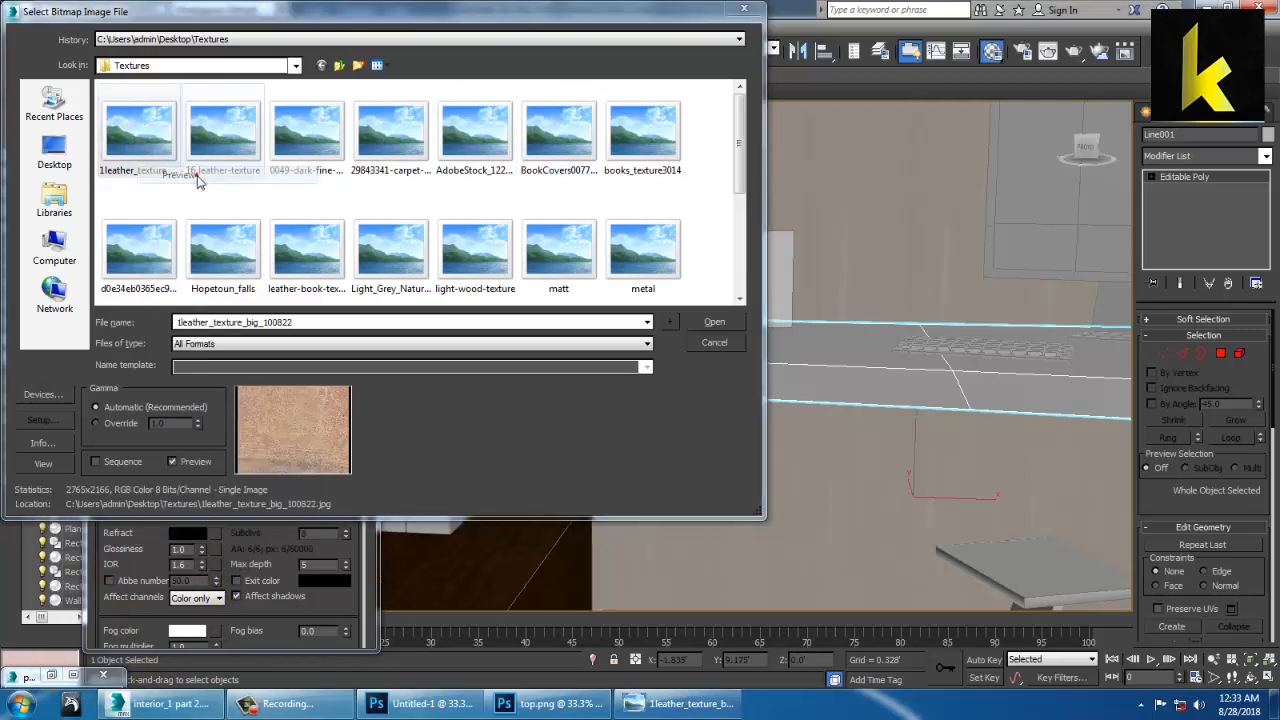
{"action": "key", "text": "Right"}
{"action": "key", "text": "Right"}
{"action": "key", "text": "Right"}
{"action": "key", "text": "Right"}
{"action": "key", "text": "Right"}
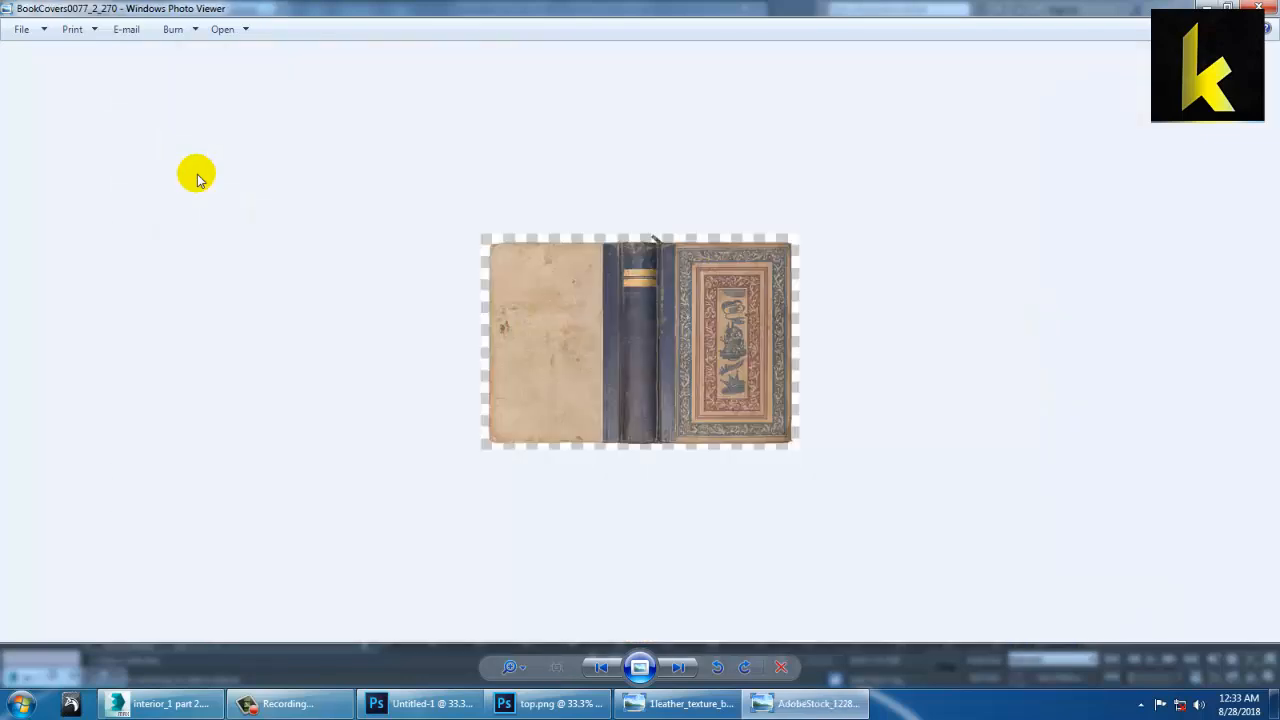
{"action": "key", "text": "Right"}
{"action": "key", "text": "Right"}
{"action": "key", "text": "Right"}
{"action": "key", "text": "Right"}
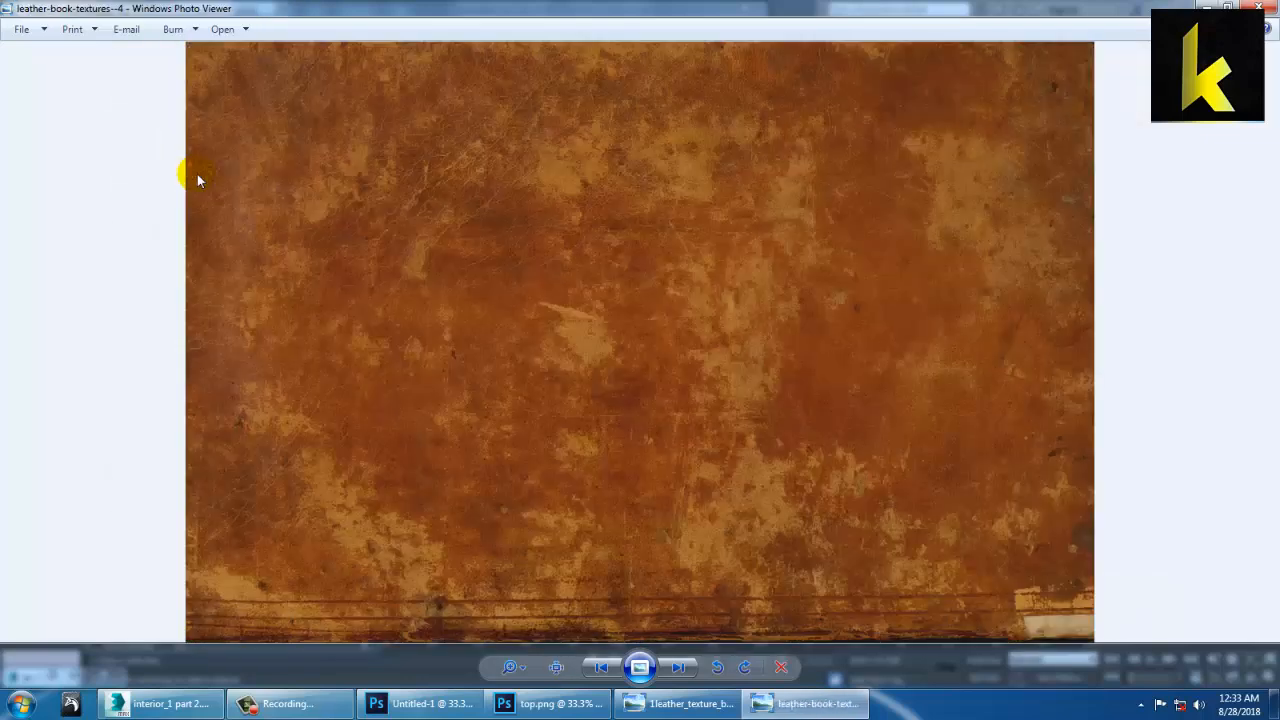
{"action": "key", "text": "Right"}
{"action": "key", "text": "Right"}
{"action": "key", "text": "Right"}
{"action": "key", "text": "Right"}
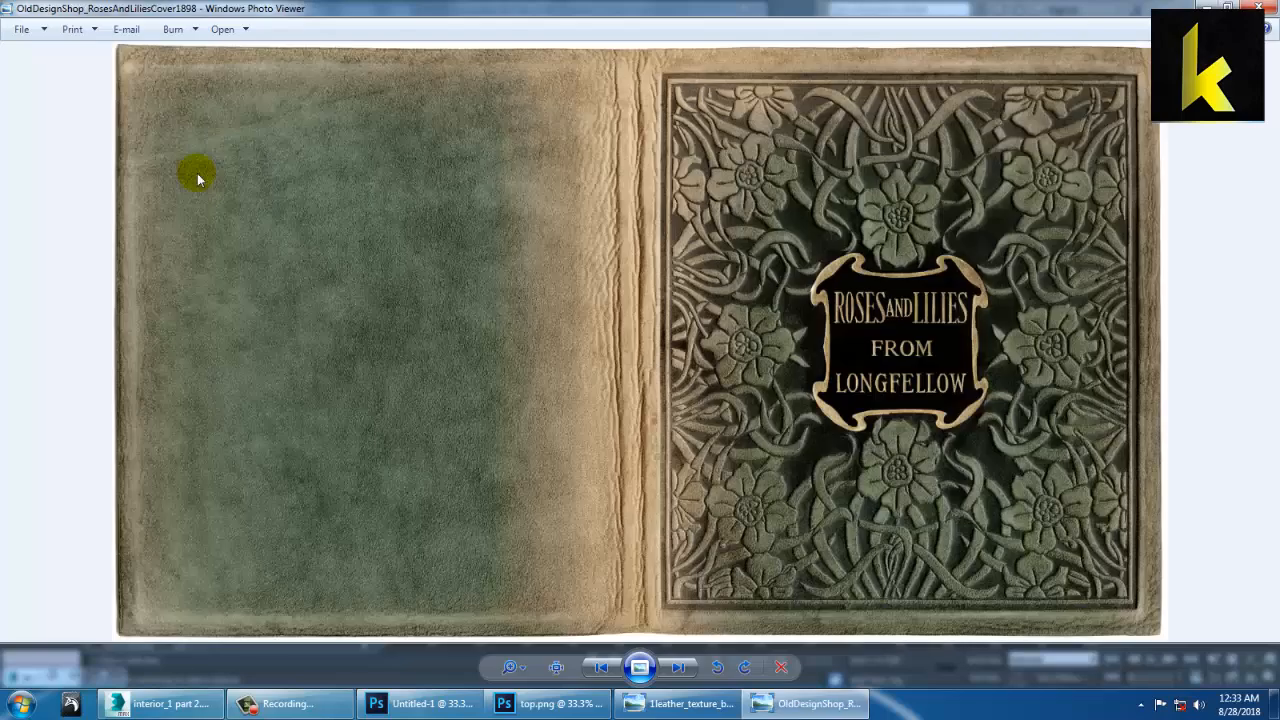
{"action": "key", "text": "Left"}
{"action": "key", "text": "Right"}
{"action": "key", "text": "Right"}
{"action": "key", "text": "Right"}
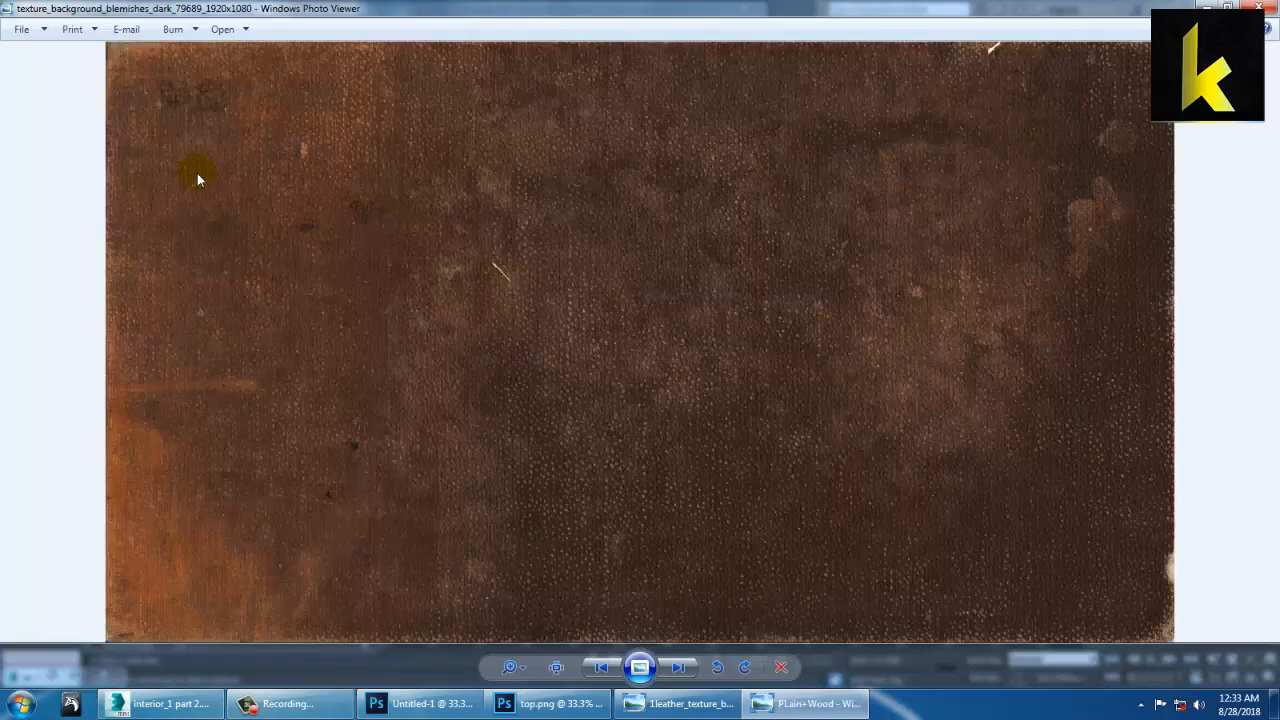
{"action": "key", "text": "Right"}
{"action": "key", "text": "Right"}
{"action": "key", "text": "Right"}
{"action": "key", "text": "Right"}
{"action": "key", "text": "Right"}
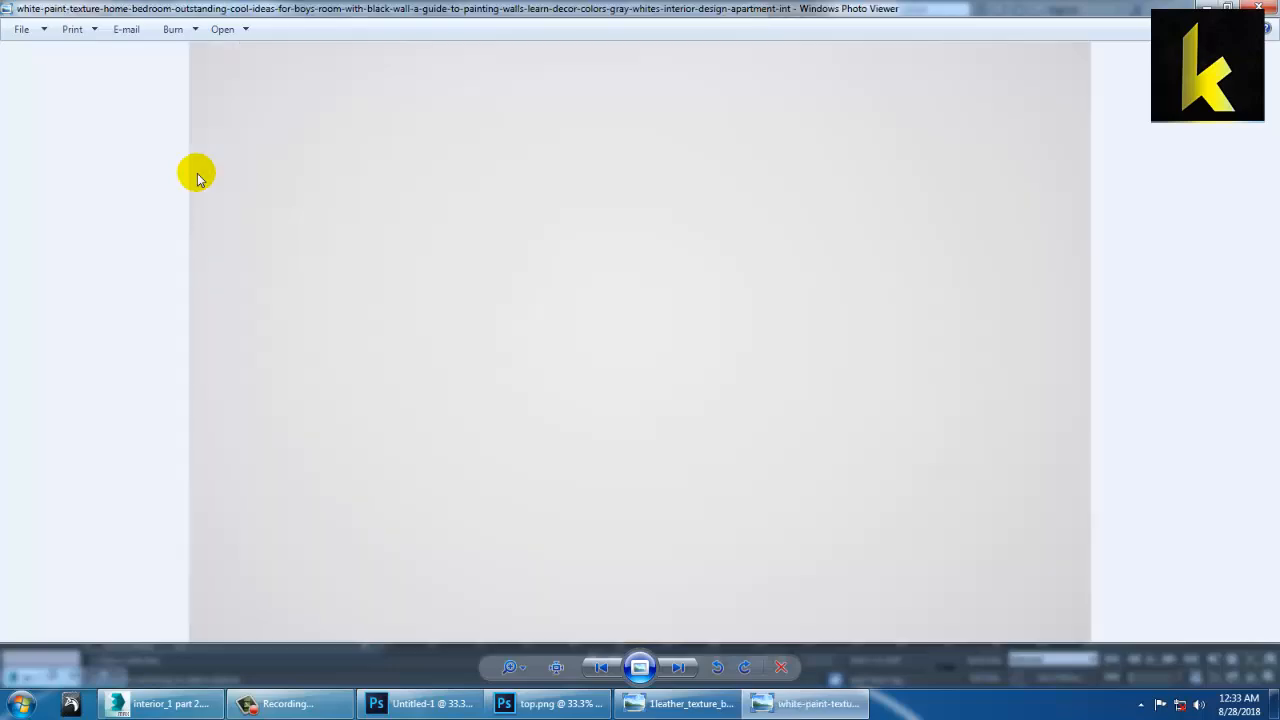
{"action": "key", "text": "Right"}
{"action": "key", "text": "Right"}
{"action": "key", "text": "Right"}
{"action": "key", "text": "Right"}
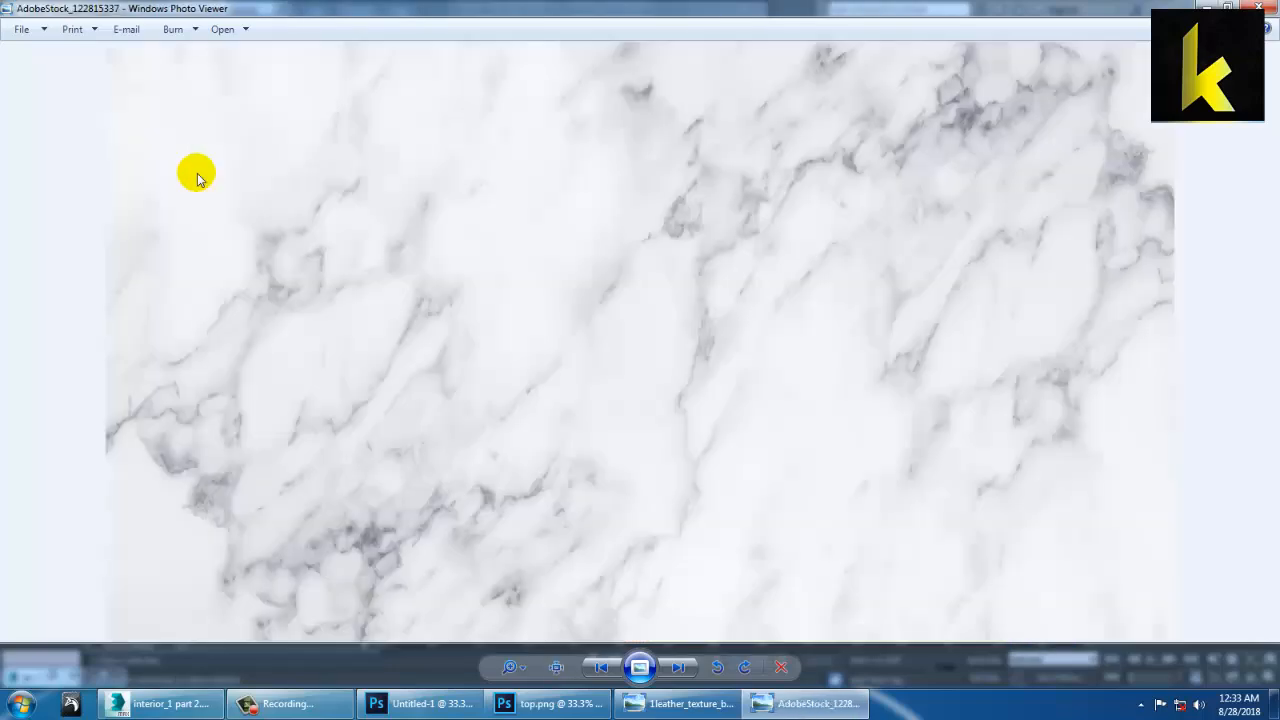
{"action": "key", "text": "Right"}
{"action": "key", "text": "Right"}
{"action": "left_click", "coordinate": [1258, 7]}
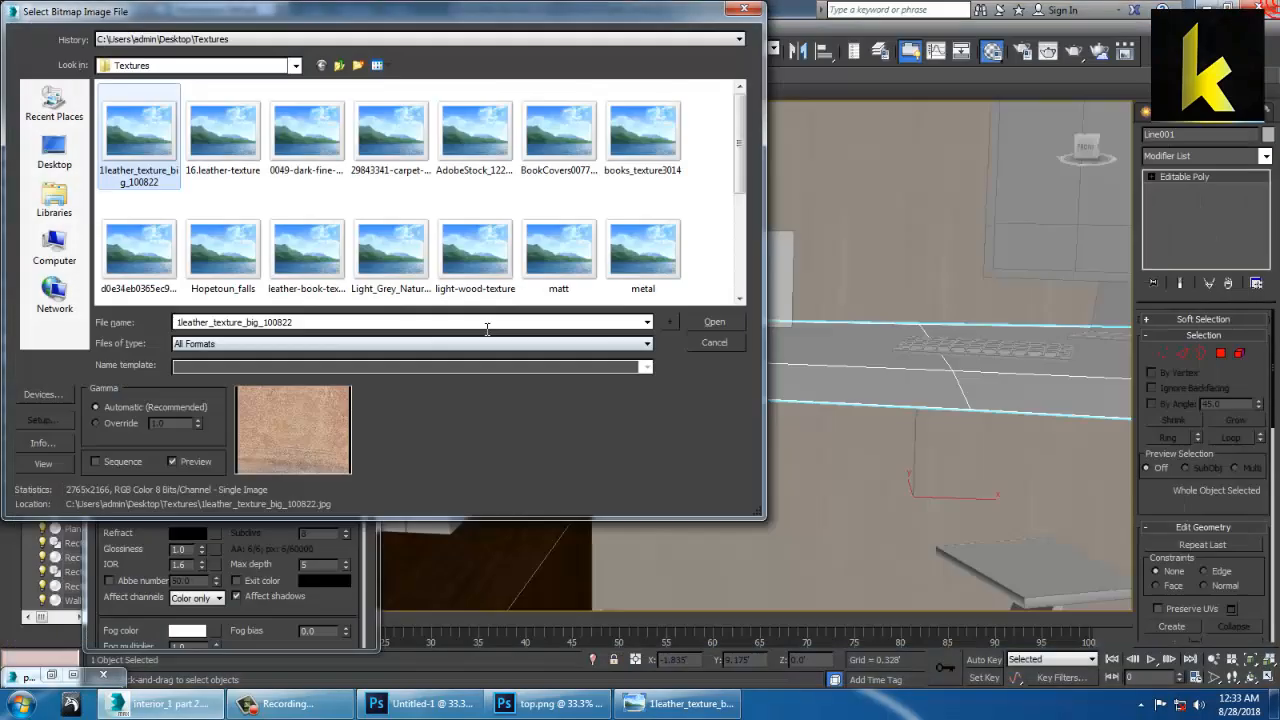
Load PLain+Wood.png as the diffuse bitmap, with the material assigned to the desk and its texture shown in the viewport
{"action": "left_click", "coordinate": [430, 243]}
{"action": "key", "text": "p"}
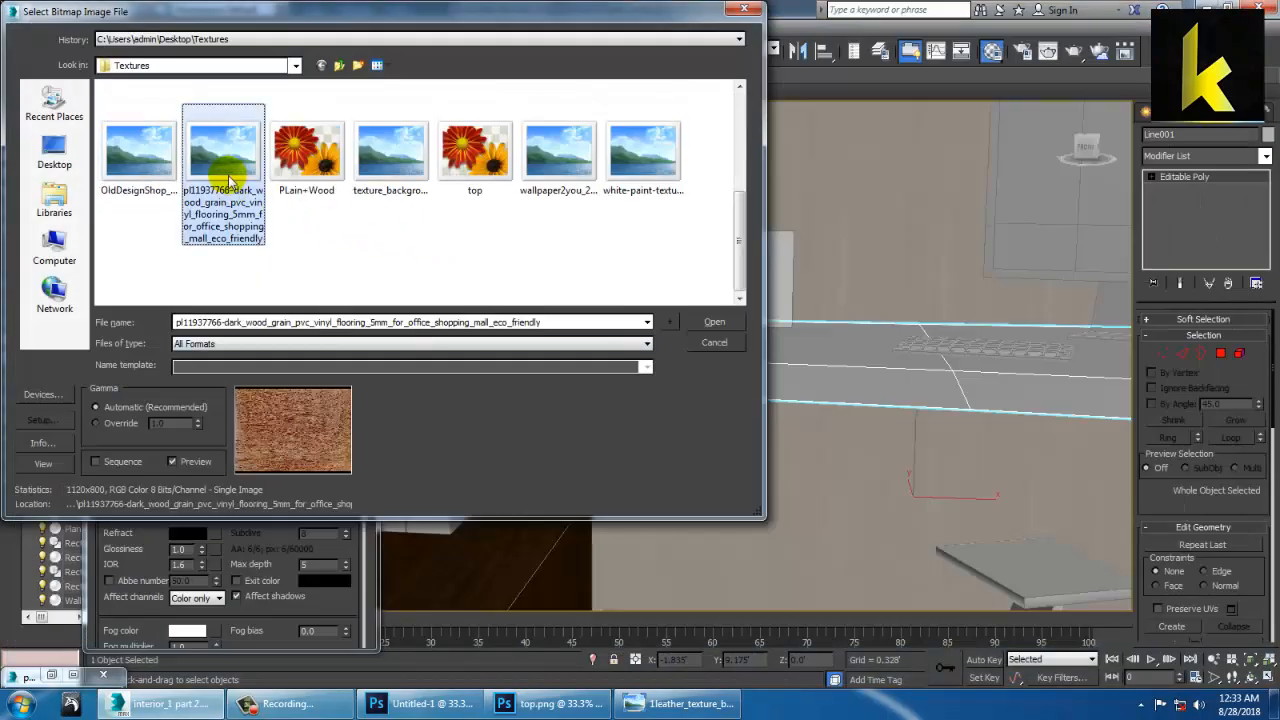
{"action": "left_click", "coordinate": [316, 170]}
{"action": "double_click", "coordinate": [322, 168]}
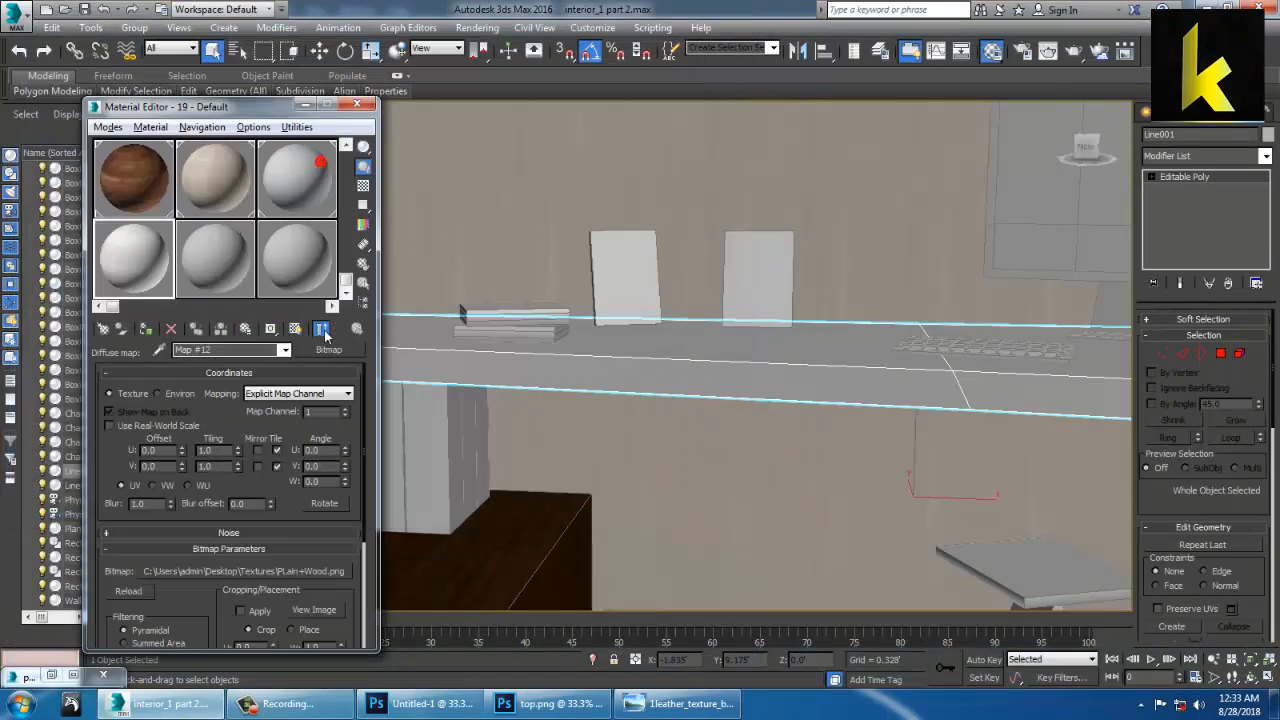
{"action": "left_click", "coordinate": [295, 328]}
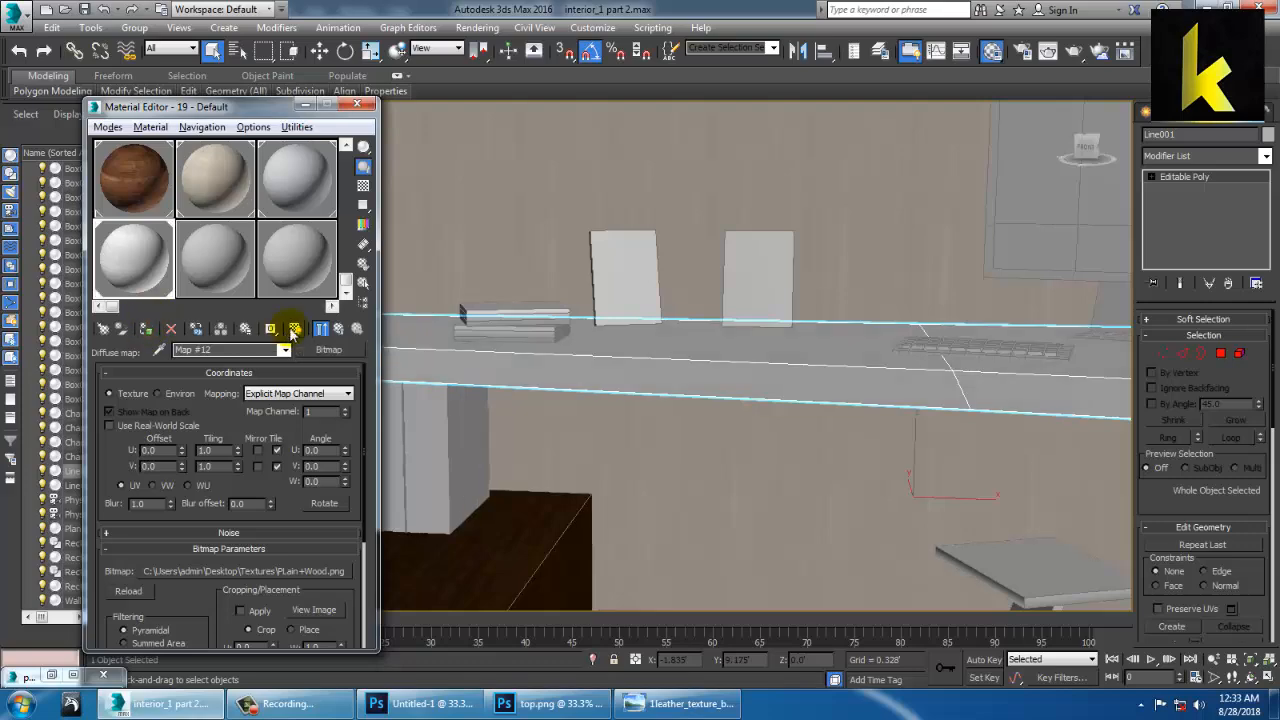
{"action": "mouse_move", "coordinate": [895, 390]}
{"action": "middle_mouse_down", "text": "alt"}
{"action": "mouse_move", "coordinate": [913, 455]}
{"action": "mouse_move", "coordinate": [851, 414]}
{"action": "mouse_move", "coordinate": [860, 370]}
{"action": "middle_mouse_up", "text": "alt"}
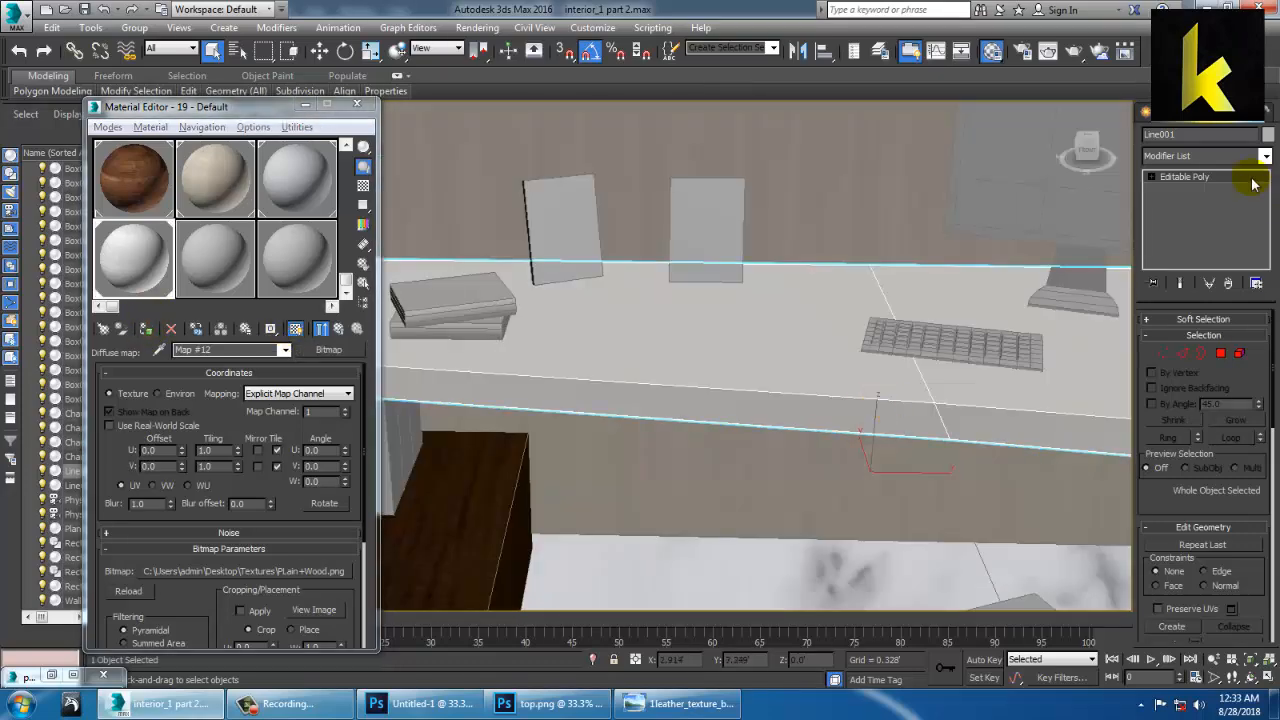
Add a UVW Map modifier to the desk and set its mapping to Box
{"action": "left_click", "coordinate": [1266, 156]}
{"action": "scroll", "coordinate": [1210, 450], "scroll_direction": "down", "scroll_amount": 20}
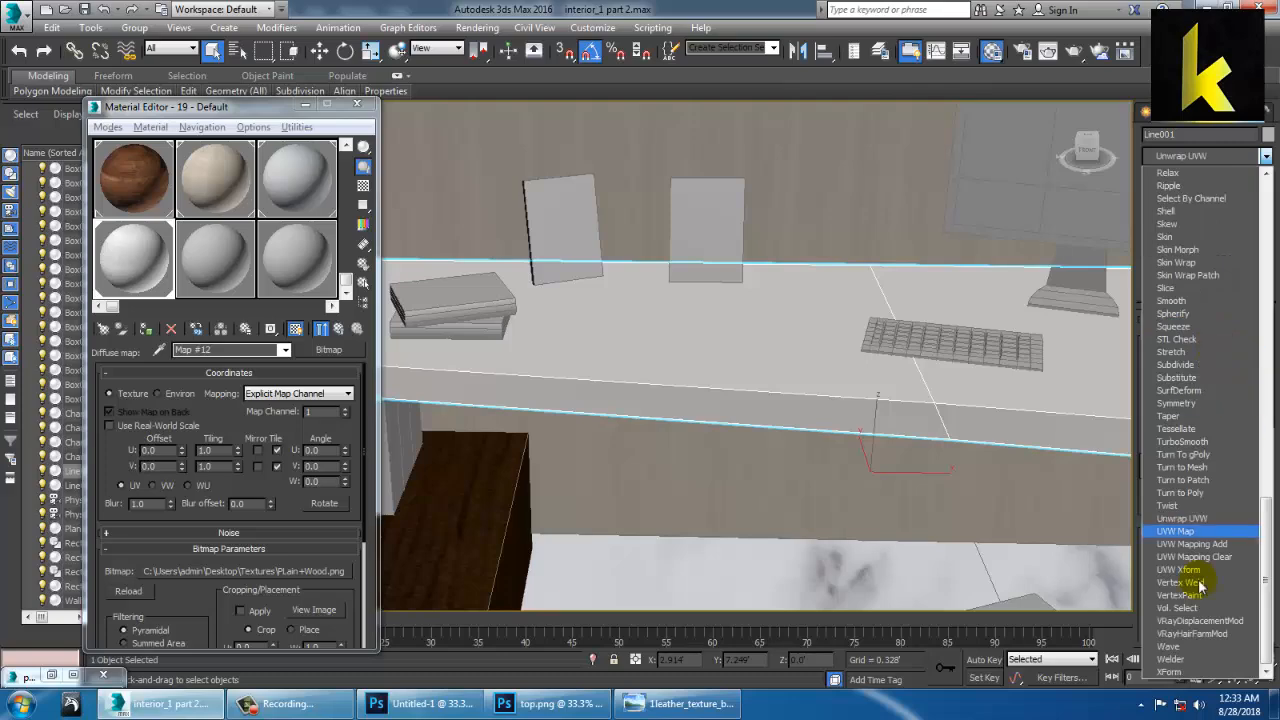
{"action": "left_click", "coordinate": [1203, 531]}
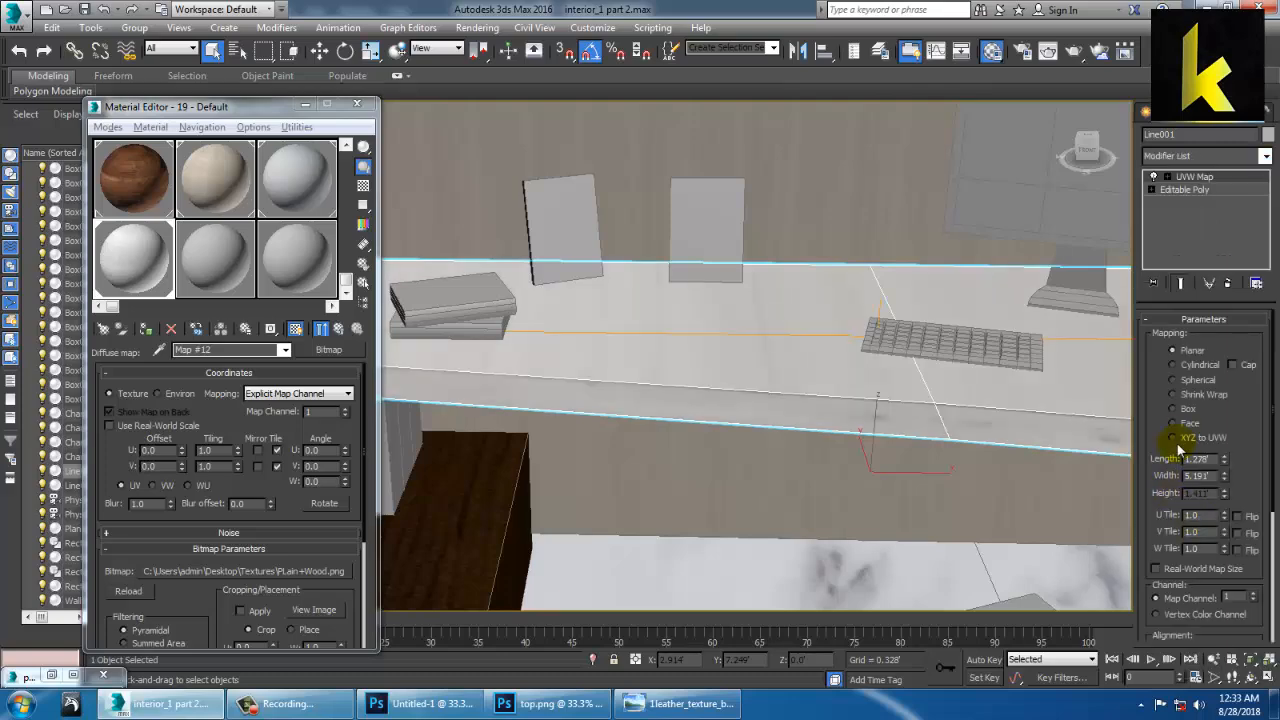
{"action": "left_click", "coordinate": [1186, 410]}
{"action": "middle_click_drag", "start_coordinate": [780, 418], "coordinate": [871, 371], "text": "alt"}
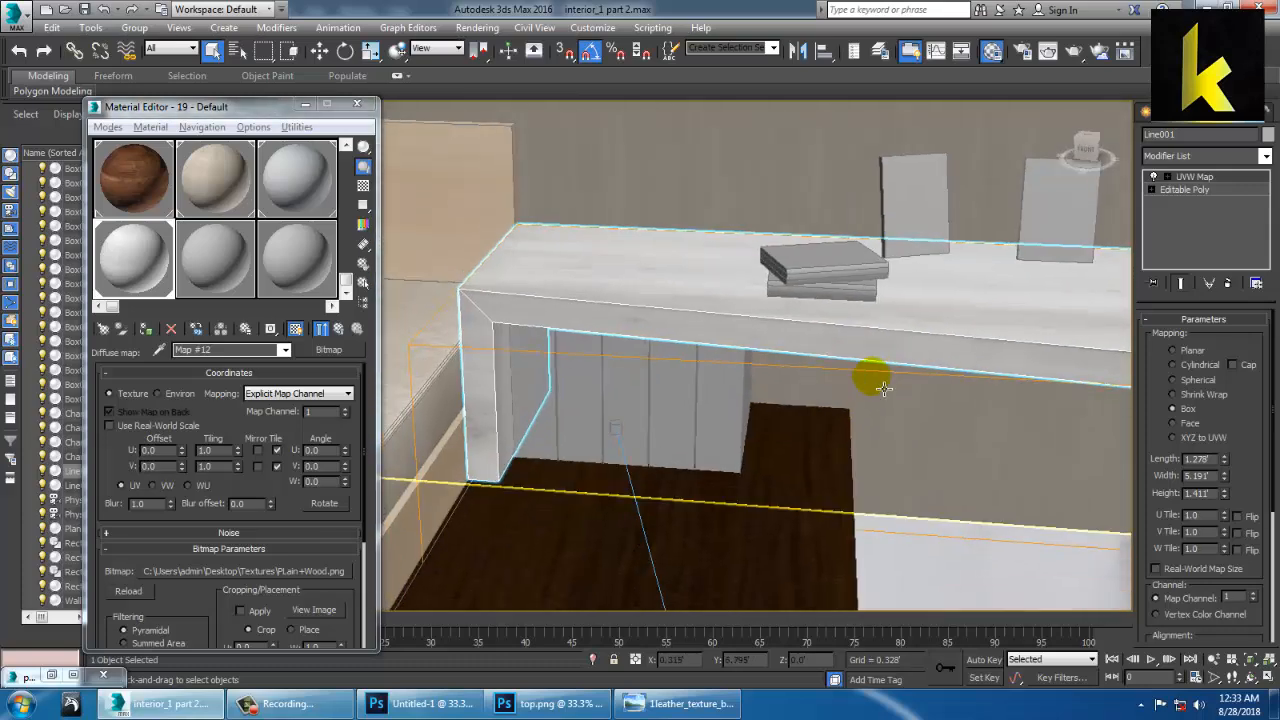
Check the bedroom reference photo and assign the desk's PLain+Wood material to the five binders under the desk
{"action": "left_click", "coordinate": [51, 675]}
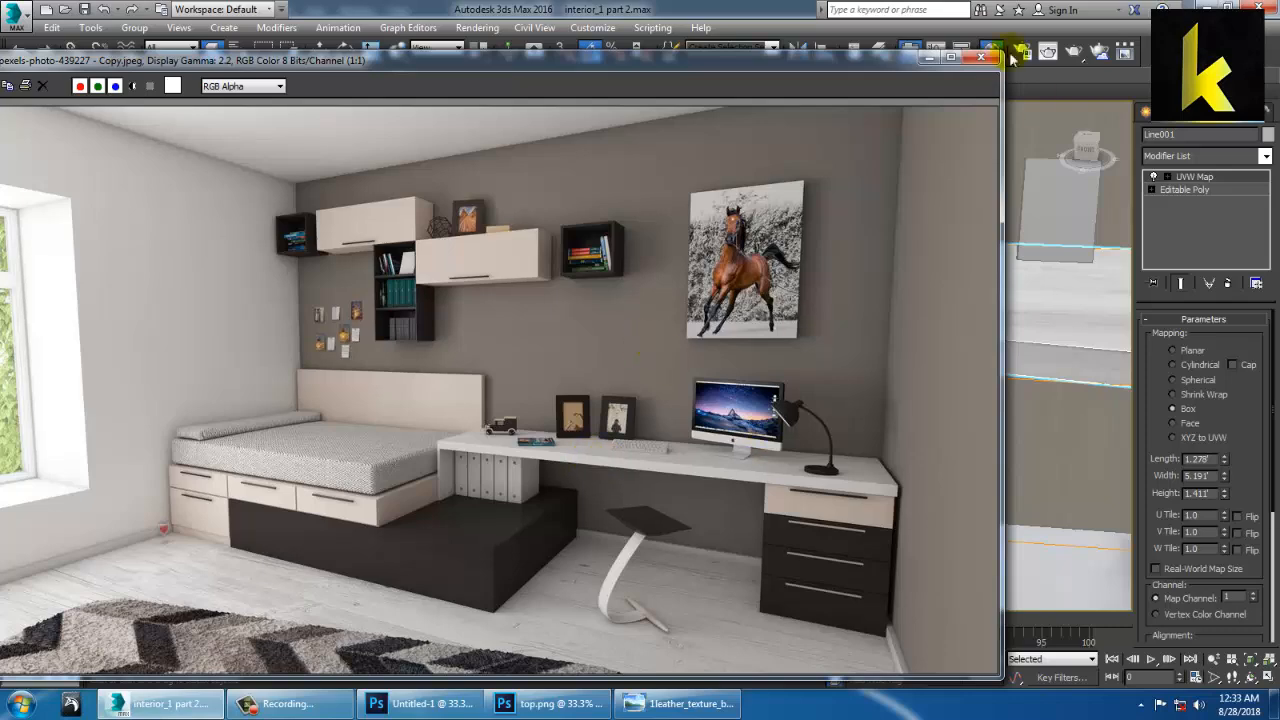
{"action": "left_click", "coordinate": [928, 57]}
{"action": "middle_click_drag", "start_coordinate": [750, 240], "coordinate": [788, 320], "text": "alt"}
{"action": "left_click", "coordinate": [776, 343]}
{"action": "left_click", "coordinate": [727, 377], "text": "ctrl"}
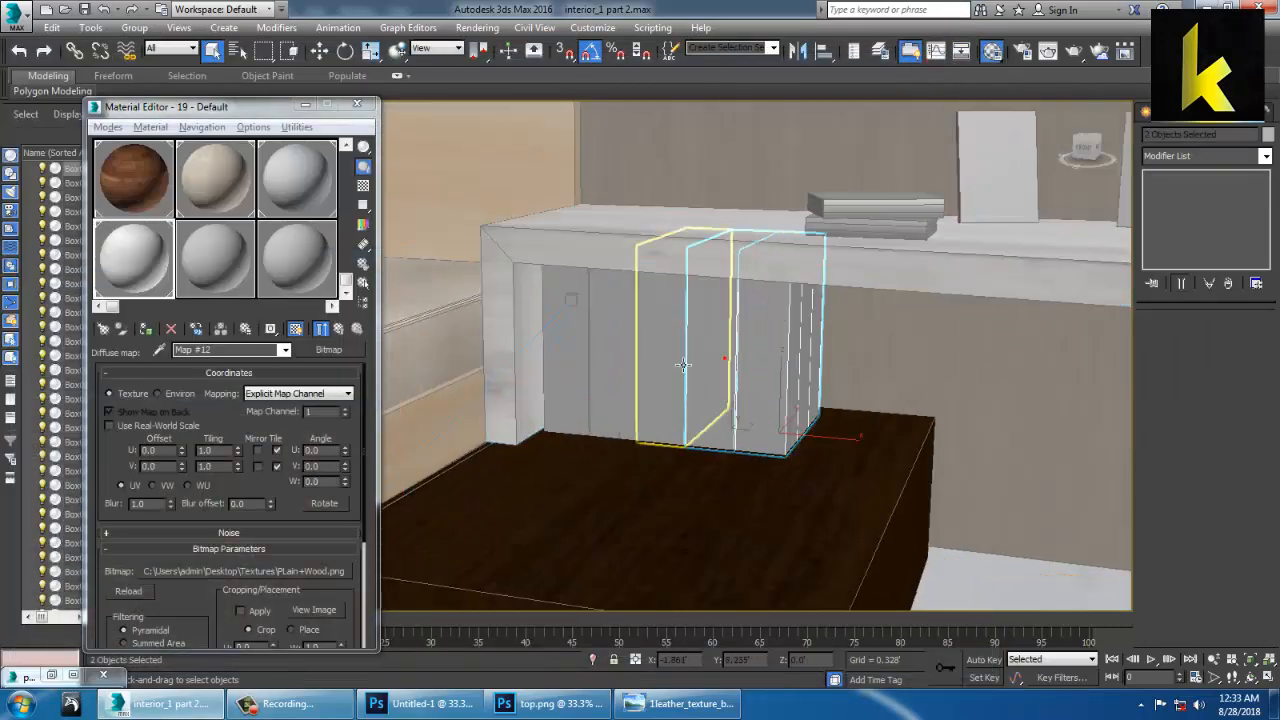
{"action": "left_click", "coordinate": [675, 364], "text": "ctrl"}
{"action": "left_click", "coordinate": [613, 359], "text": "ctrl"}
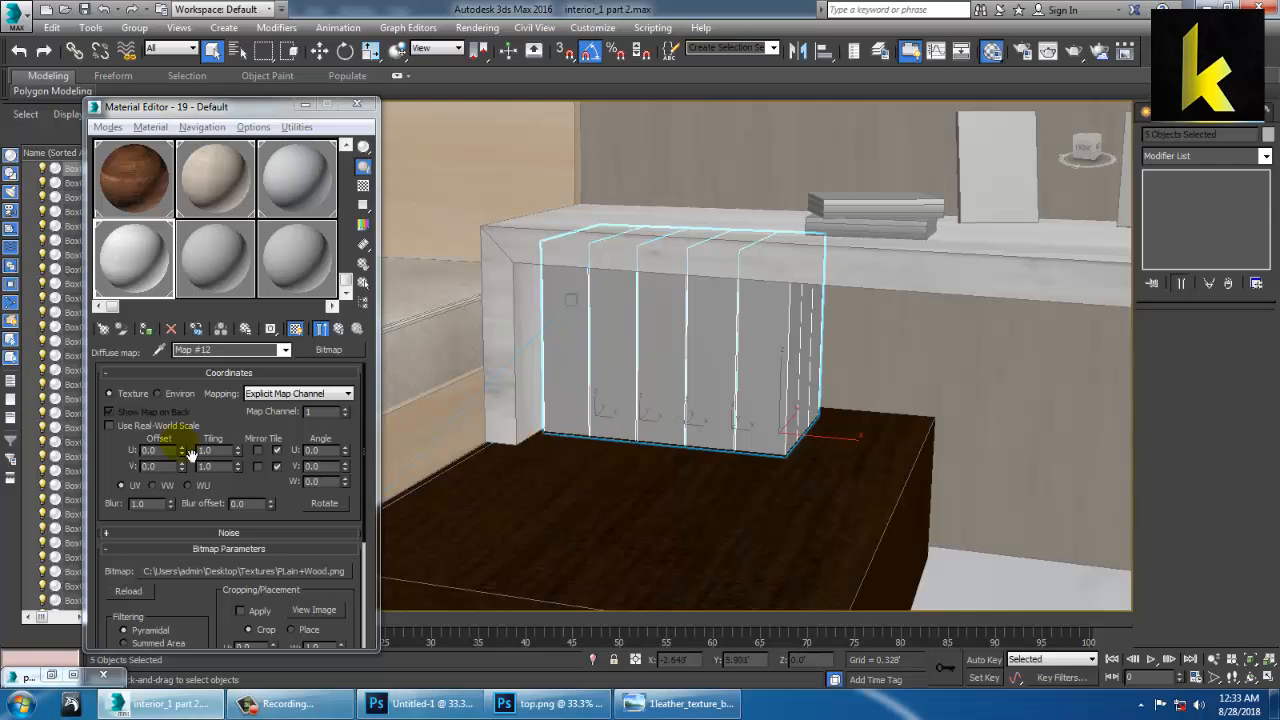
{"action": "left_click", "coordinate": [143, 332]}
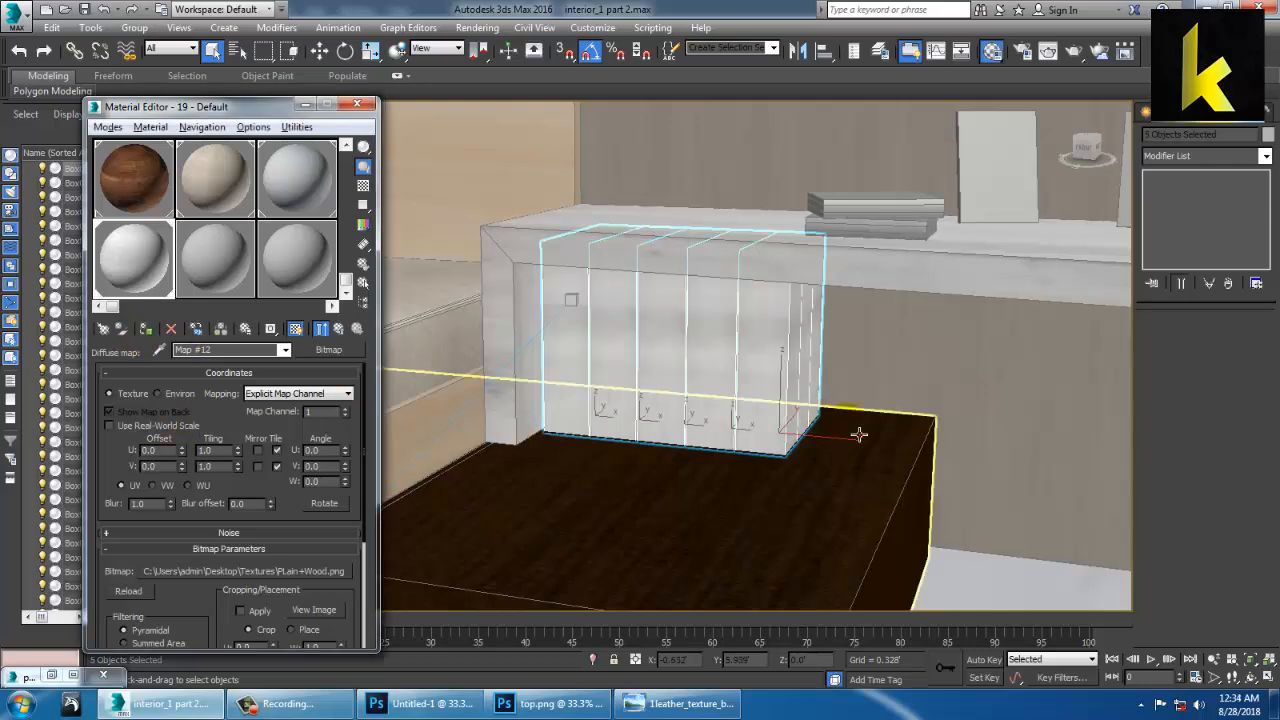
Check the desk area in the reference photo and rename the desk material's diffuse map as table material
{"action": "scroll", "coordinate": [735, 380], "scroll_direction": "down", "scroll_amount": 3}
{"action": "middle_click_drag", "start_coordinate": [735, 380], "coordinate": [849, 357], "text": "alt"}
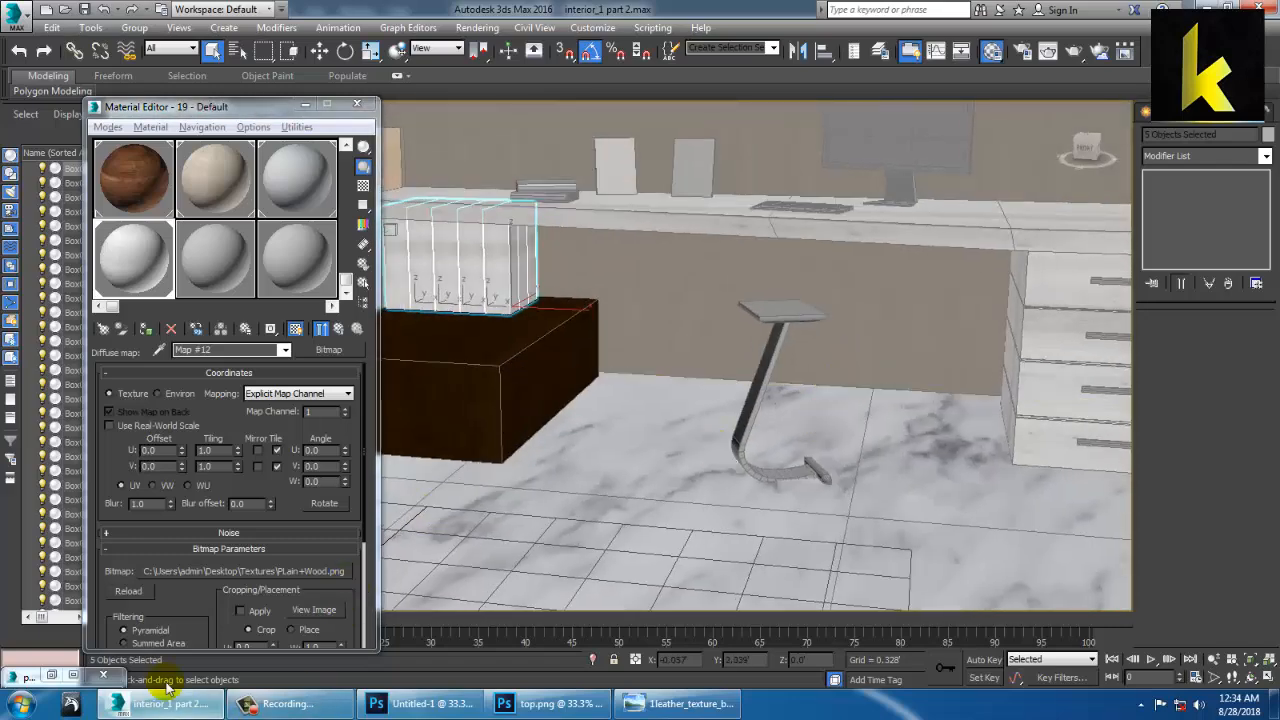
{"action": "double_click", "coordinate": [50, 675]}
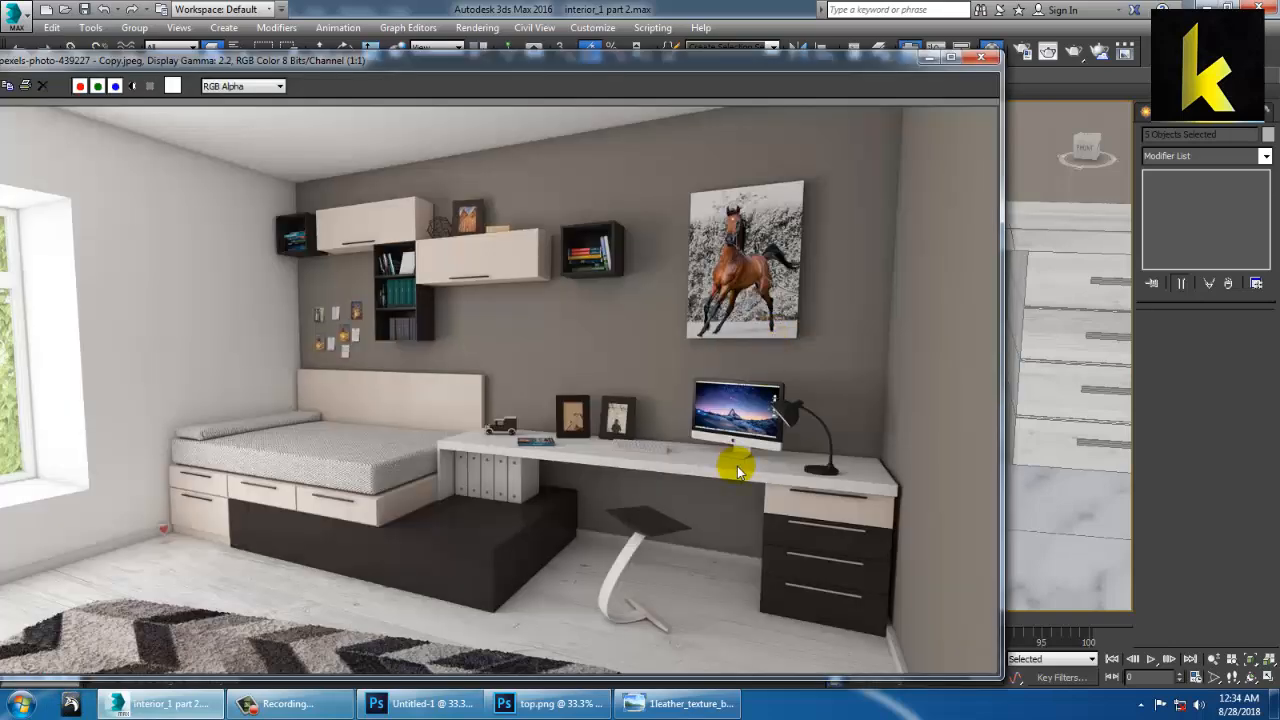
{"action": "left_click", "coordinate": [927, 62]}
{"action": "middle_click_drag", "start_coordinate": [1030, 205], "coordinate": [803, 390]}
{"action": "scroll", "coordinate": [803, 390], "scroll_direction": "down", "scroll_amount": 4}
{"action": "middle_click_drag", "start_coordinate": [560, 465], "coordinate": [817, 454]}
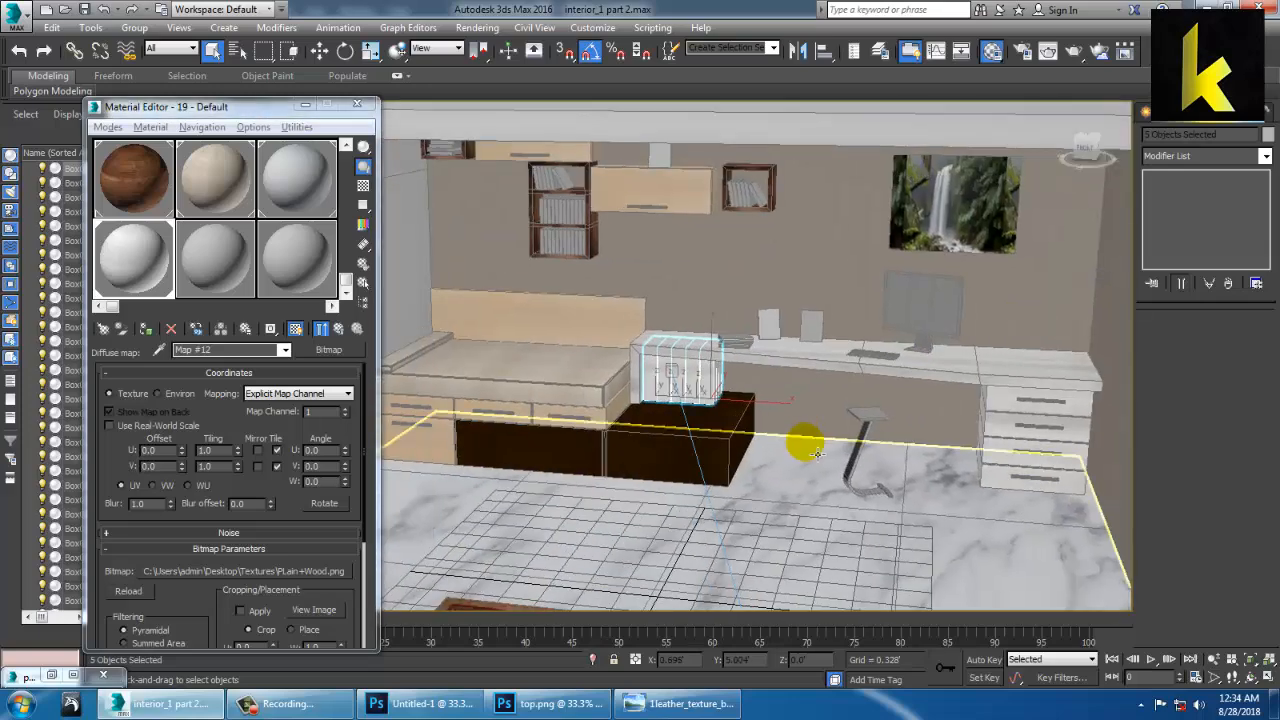
{"action": "scroll", "coordinate": [817, 454], "scroll_direction": "up", "scroll_amount": 5}
{"action": "left_click", "coordinate": [110, 254]}
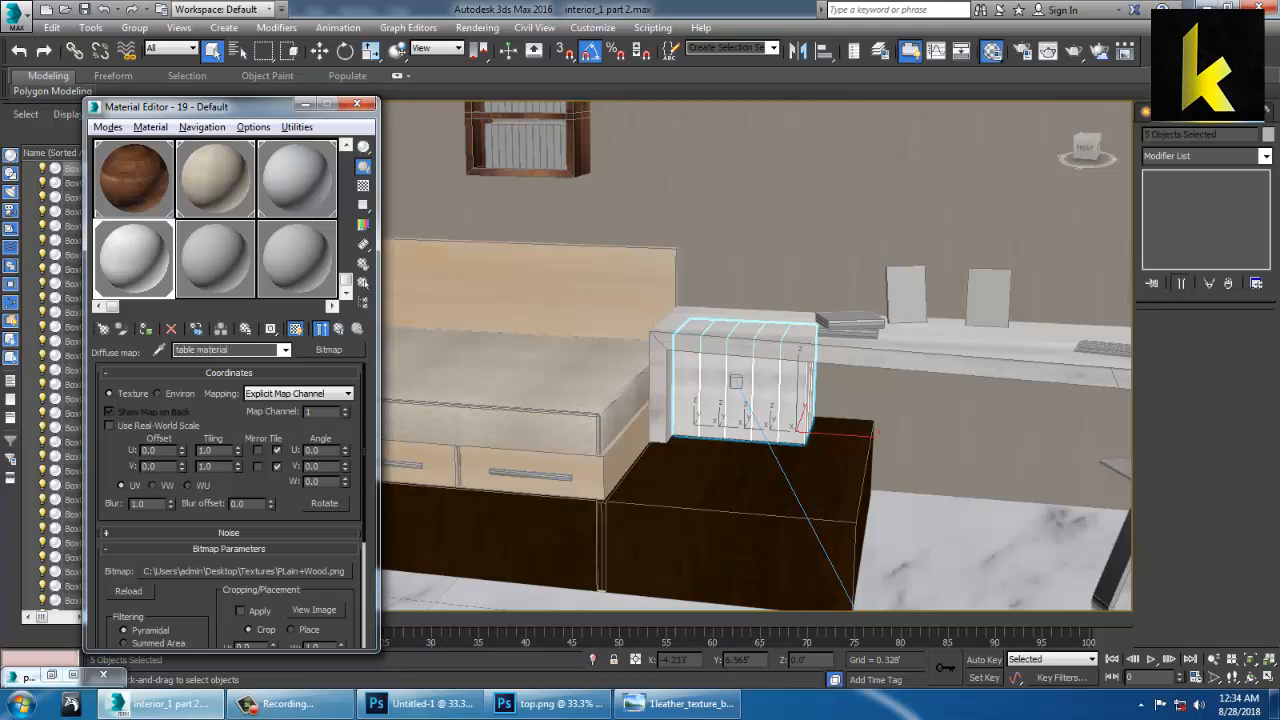
{"action": "middle_click_drag", "start_coordinate": [928, 290], "coordinate": [689, 281]}
{"action": "scroll", "coordinate": [893, 343], "scroll_direction": "up", "scroll_amount": 4}
{"action": "middle_click_drag", "start_coordinate": [900, 348], "coordinate": [827, 389]}
{"action": "scroll", "coordinate": [637, 485], "scroll_direction": "down", "scroll_amount": 4}
{"action": "scroll", "coordinate": [618, 384], "scroll_direction": "up", "scroll_amount": 2}
{"action": "middle_click_drag", "start_coordinate": [618, 384], "coordinate": [896, 420]}
{"action": "scroll", "coordinate": [904, 390], "scroll_direction": "down", "scroll_amount": 1}
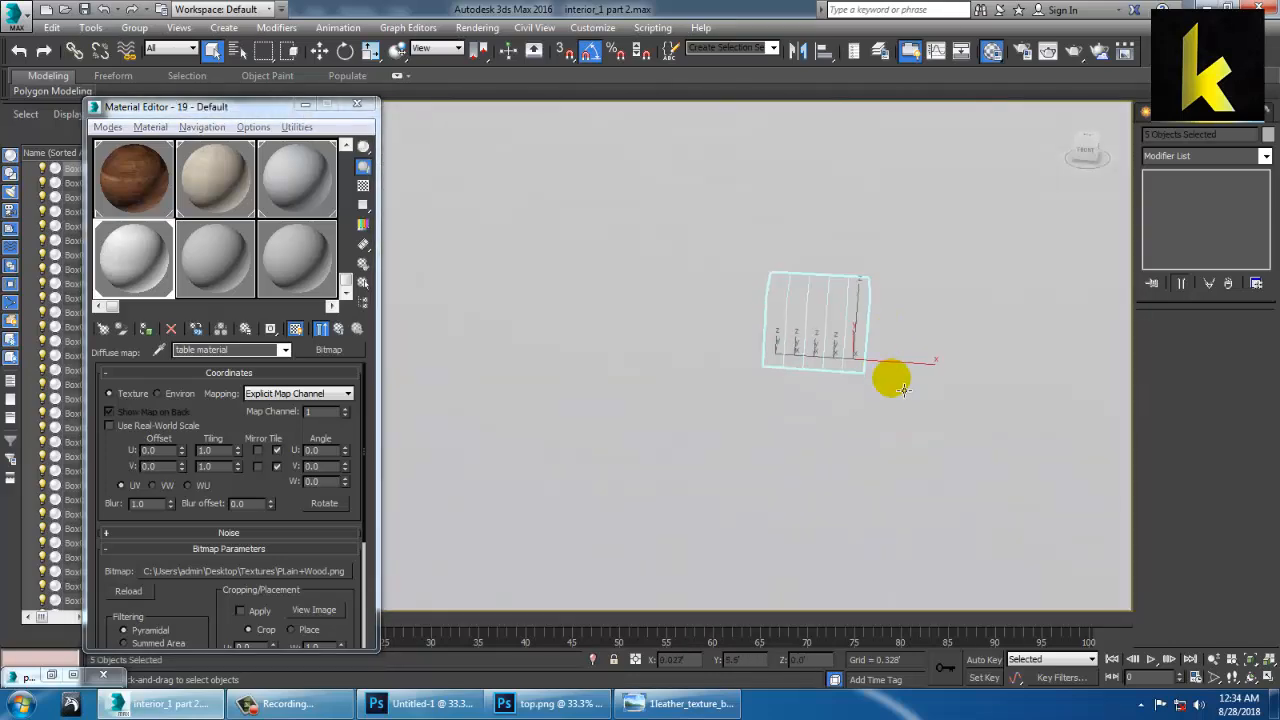
Select the top book of the stack in the small wall shelf and change the 20 - Default material to VRayMtl
{"action": "scroll", "coordinate": [904, 390], "scroll_direction": "up", "scroll_amount": 2}
{"action": "middle_click_drag", "start_coordinate": [924, 343], "coordinate": [790, 378]}
{"action": "scroll", "coordinate": [790, 378], "scroll_direction": "down", "scroll_amount": 2}
{"action": "scroll", "coordinate": [752, 283], "scroll_direction": "up", "scroll_amount": 2}
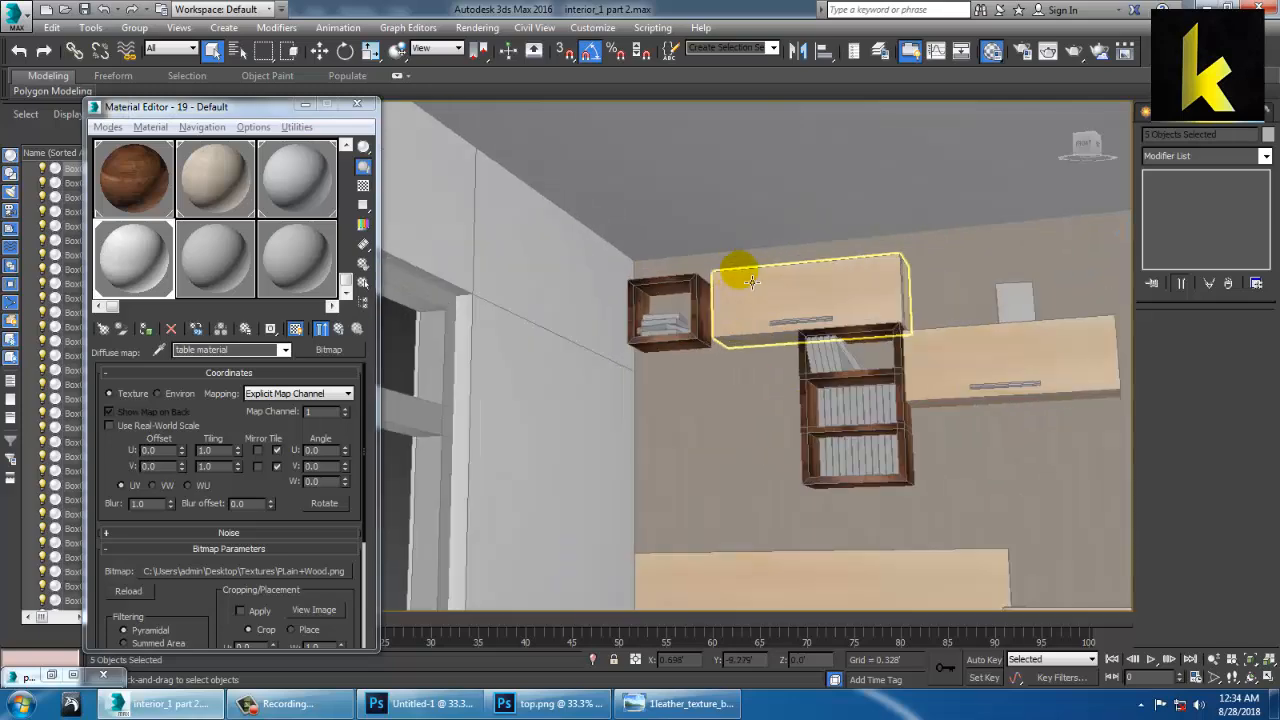
{"action": "middle_click_drag", "start_coordinate": [750, 288], "coordinate": [613, 281], "text": "alt"}
{"action": "scroll", "coordinate": [705, 293], "scroll_direction": "up", "scroll_amount": 1}
{"action": "scroll", "coordinate": [807, 370], "scroll_direction": "up", "scroll_amount": 2}
{"action": "left_click", "coordinate": [600, 222]}
{"action": "key", "text": "z"}
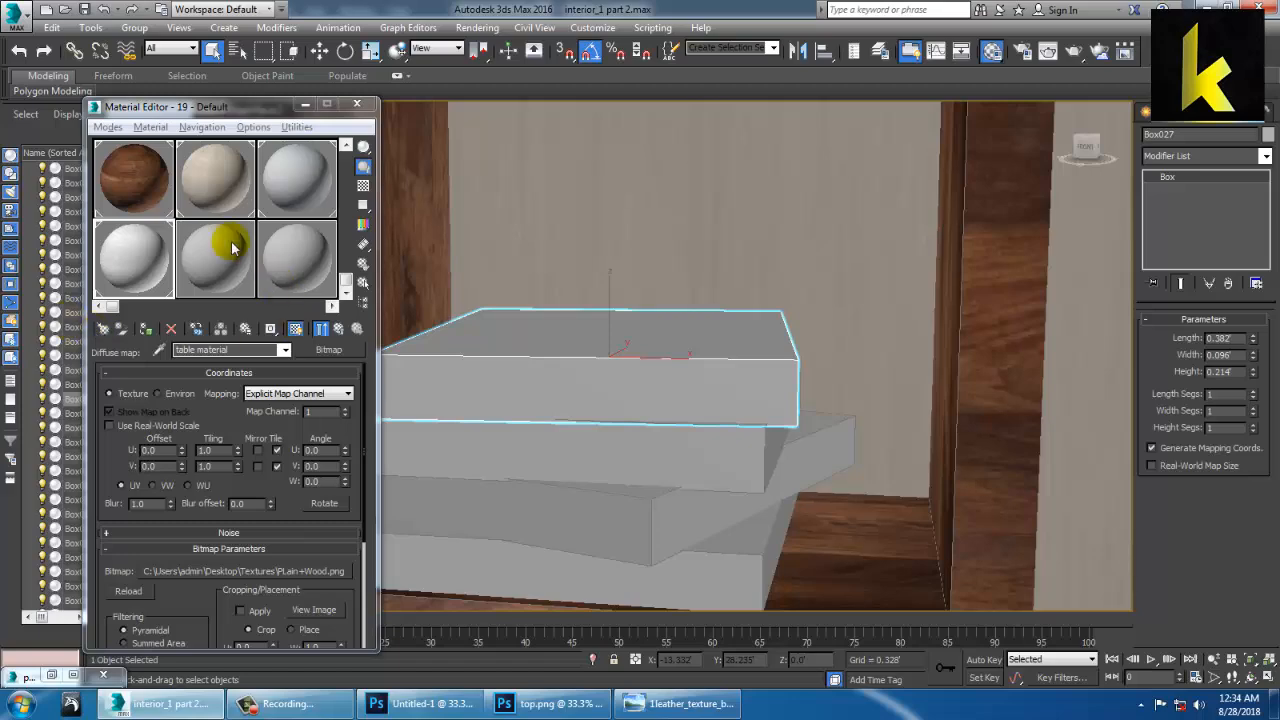
{"action": "left_click", "coordinate": [232, 249]}
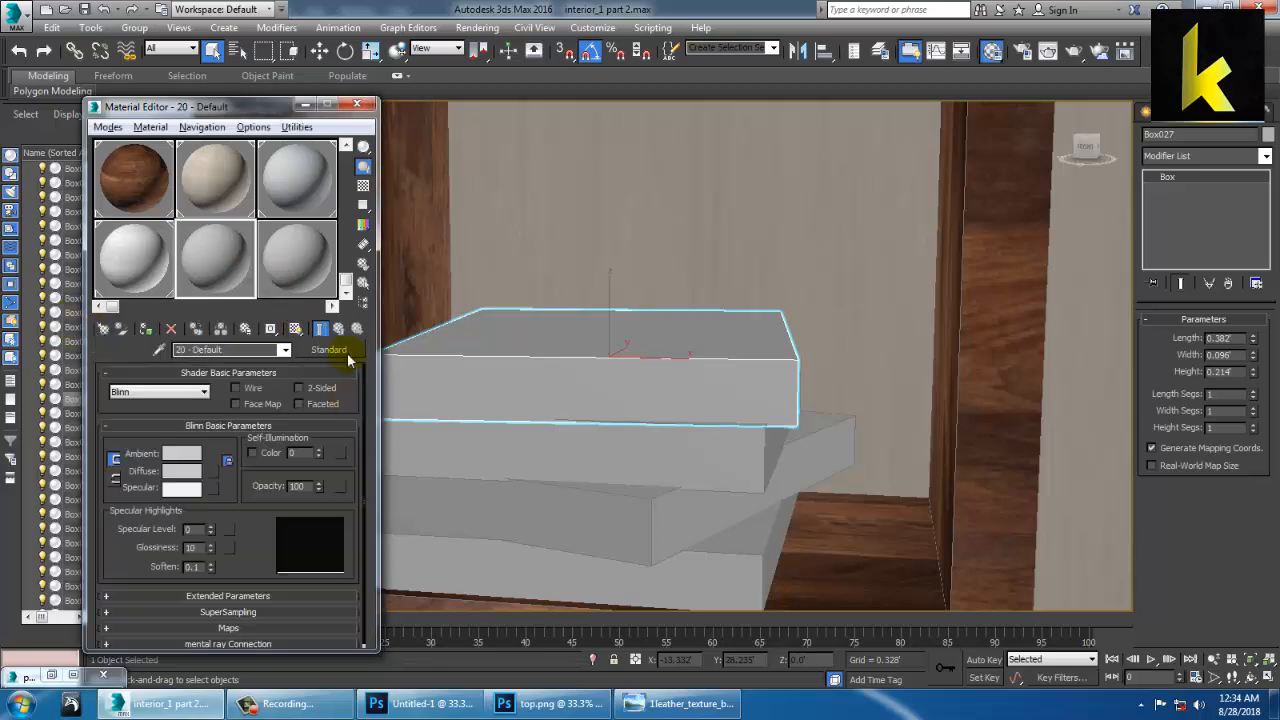
{"action": "left_click", "coordinate": [335, 349]}
{"action": "scroll", "coordinate": [560, 475], "scroll_direction": "down", "scroll_amount": 1}
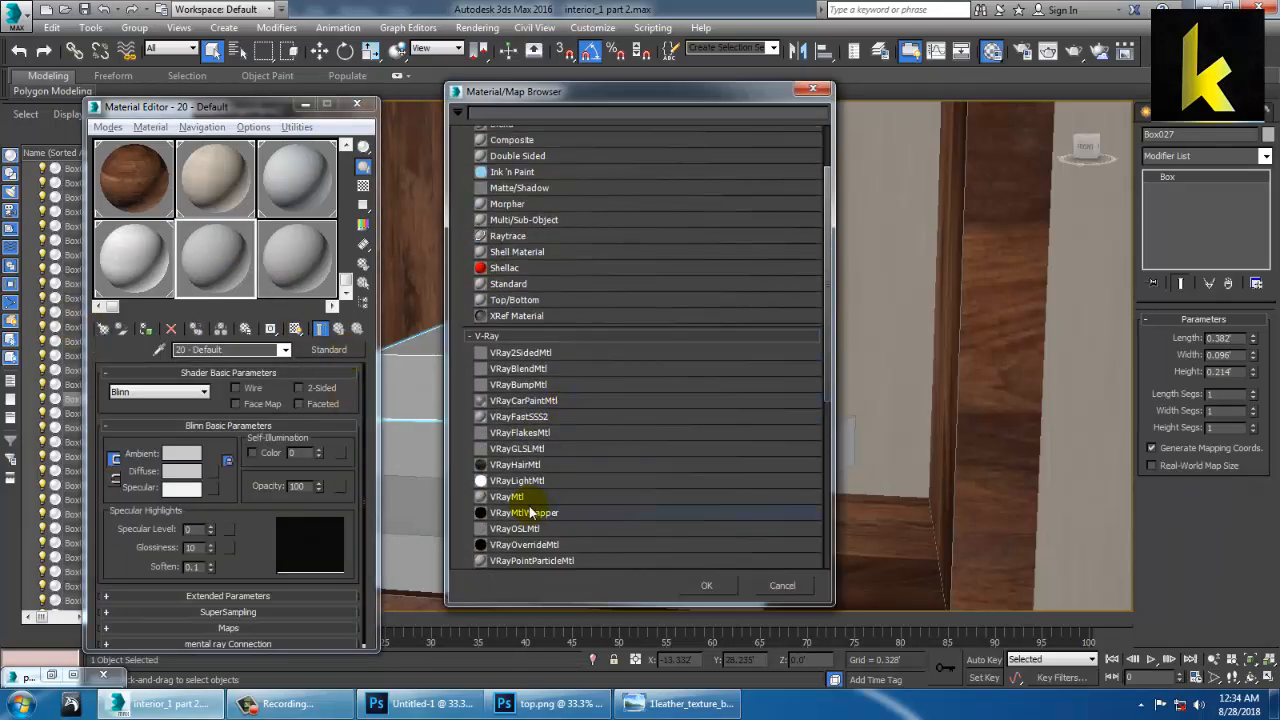
{"action": "double_click", "coordinate": [507, 497]}
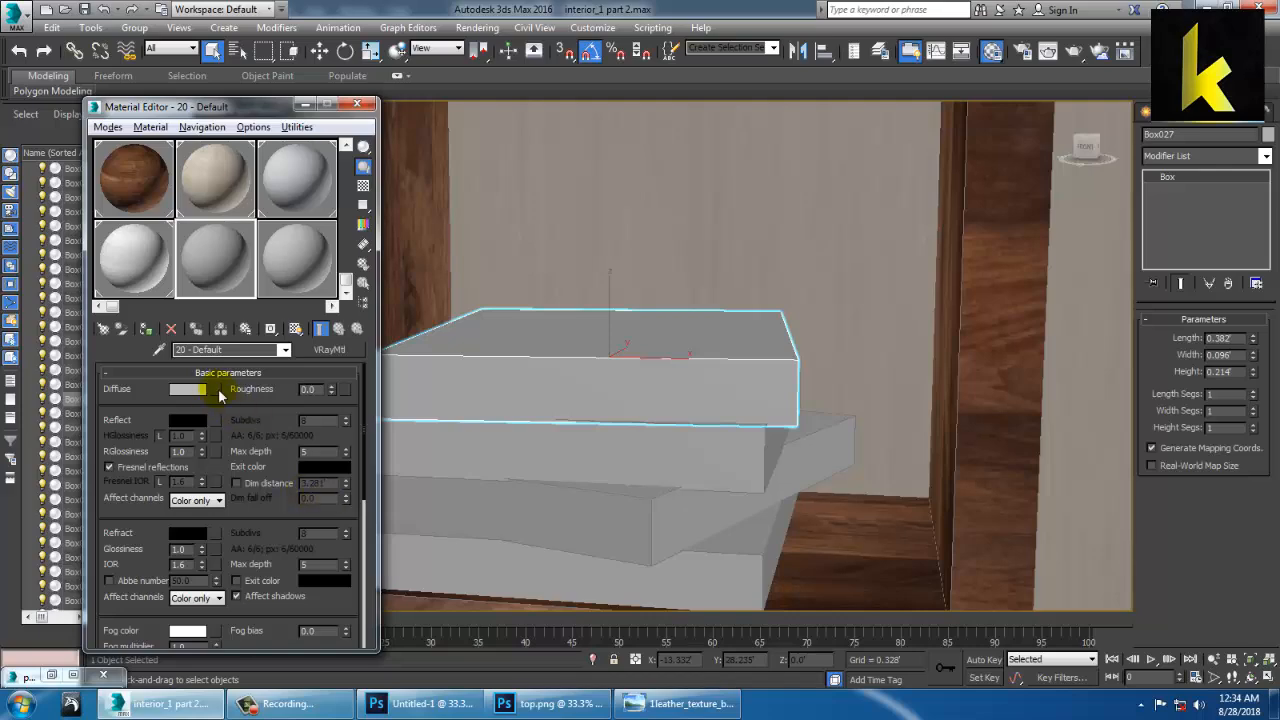
Choose a Bitmap as the diffuse map of the 20 - Default material
{"action": "left_click", "coordinate": [217, 389]}
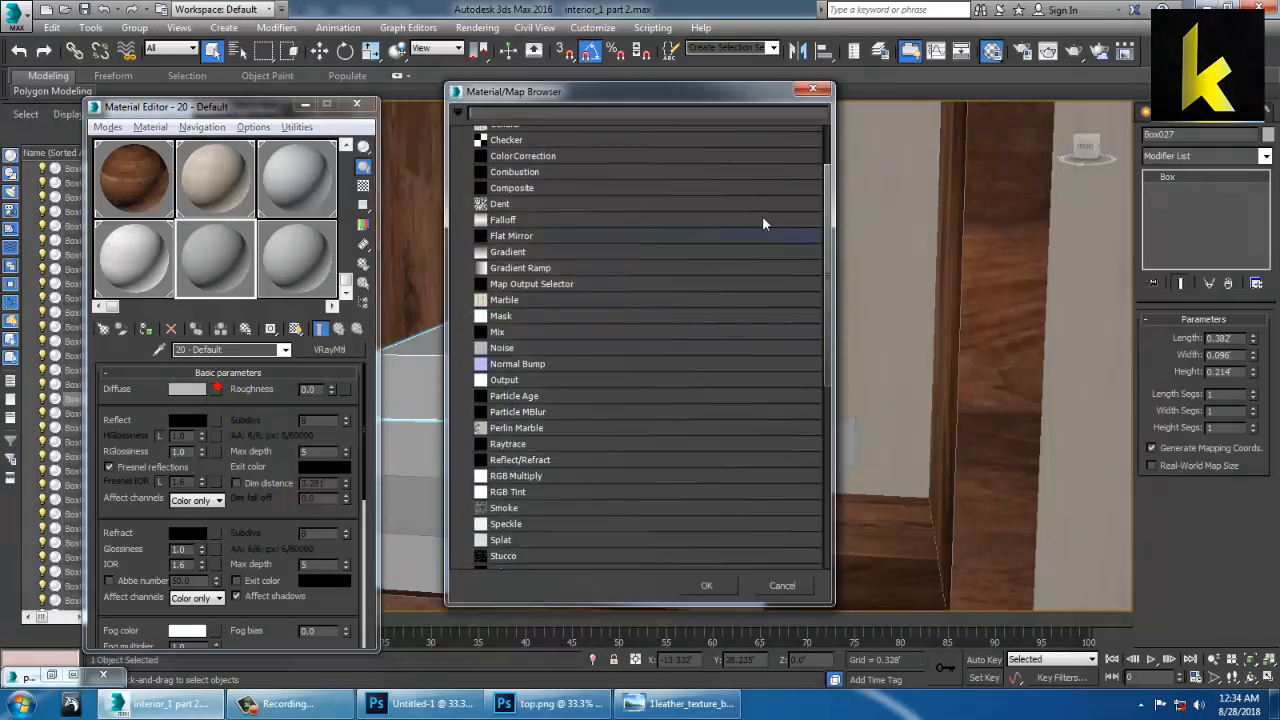
{"action": "scroll", "coordinate": [505, 180], "scroll_direction": "up", "scroll_amount": 1}
{"action": "double_click", "coordinate": [520, 150]}
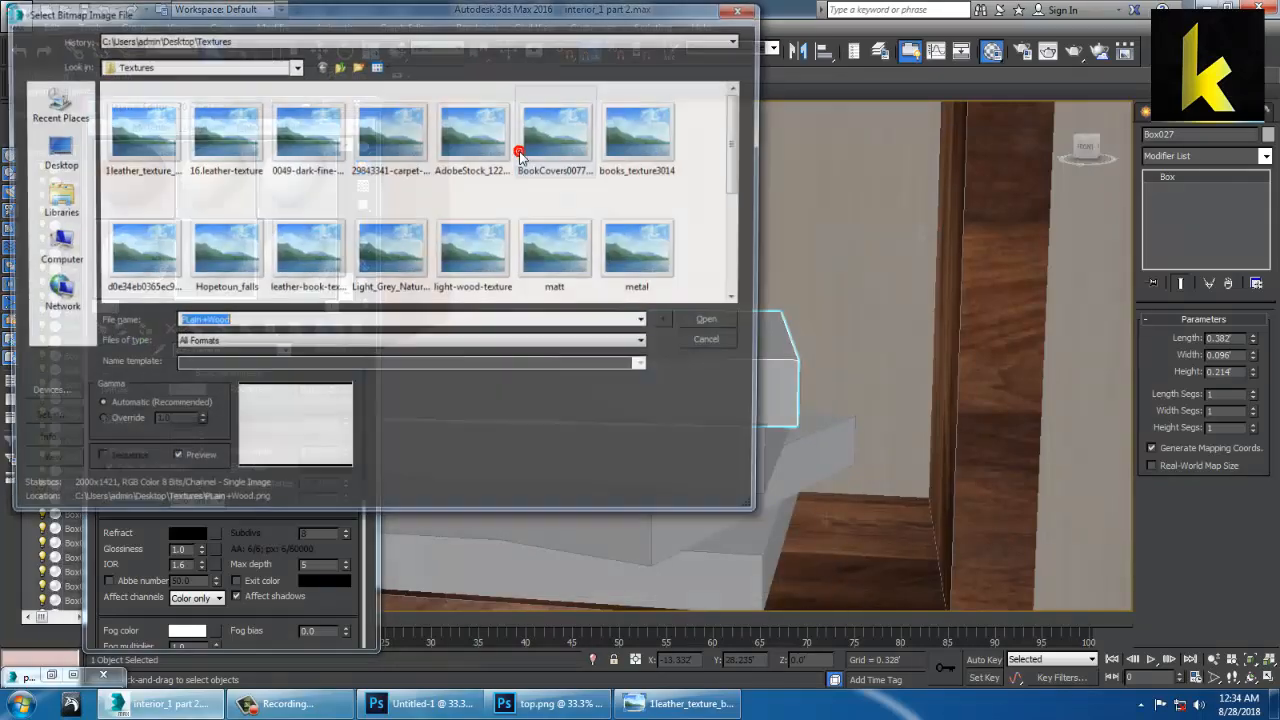
Preview the images in the Textures folder one after another to find a suitable book cover texture
{"action": "left_click", "coordinate": [160, 125]}
{"action": "right_click", "coordinate": [158, 121]}
{"action": "left_click", "coordinate": [229, 157]}
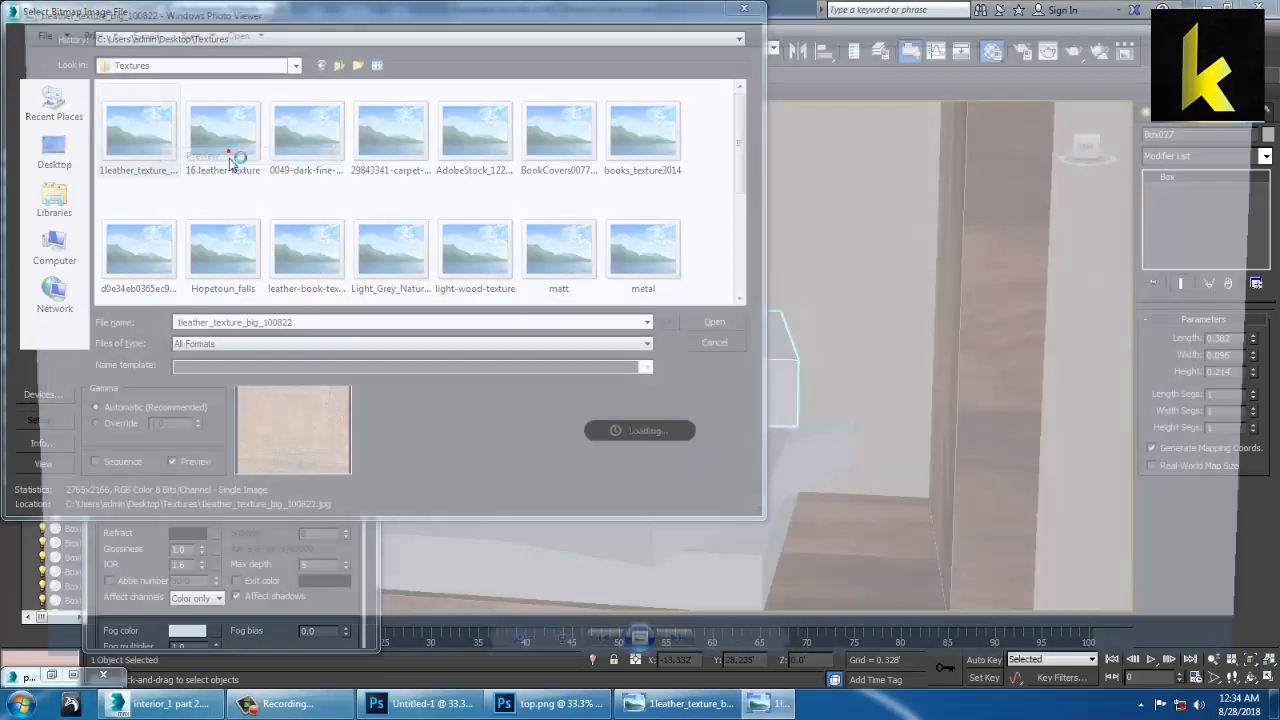
{"action": "scroll", "coordinate": [234, 150], "scroll_direction": "down", "scroll_amount": 3}
{"action": "scroll", "coordinate": [503, 437], "scroll_direction": "down", "scroll_amount": 3}
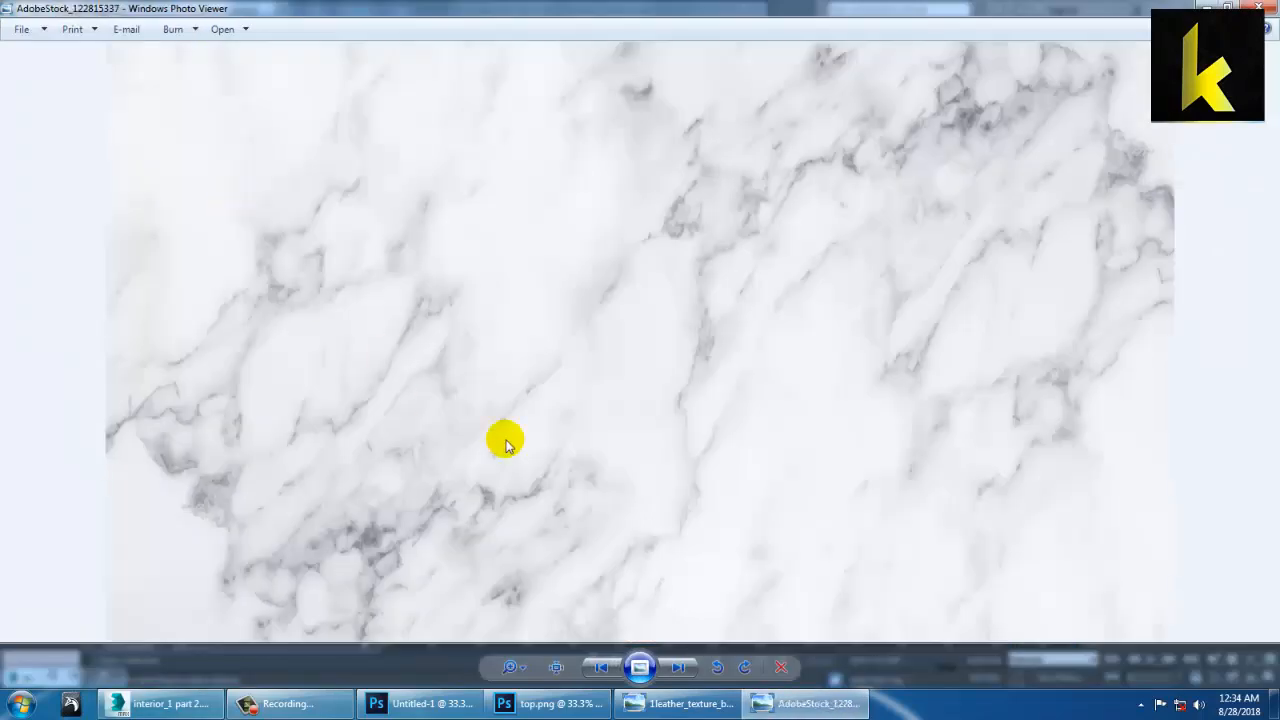
{"action": "key", "text": "Right"}
{"action": "key", "text": "Right"}
{"action": "key", "text": "Right"}
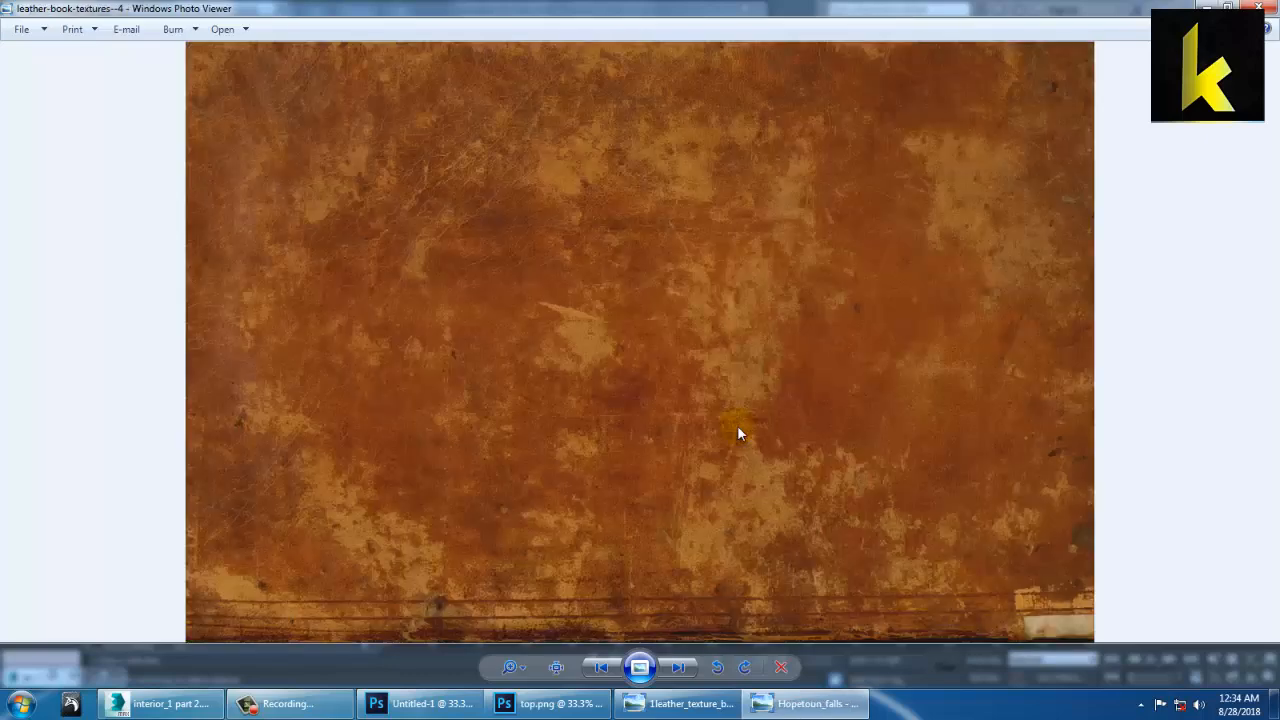
{"action": "key", "text": "Left"}
{"action": "key", "text": "Right"}
{"action": "key", "text": "Right"}
{"action": "scroll", "coordinate": [738, 427], "scroll_direction": "down", "scroll_amount": 4}
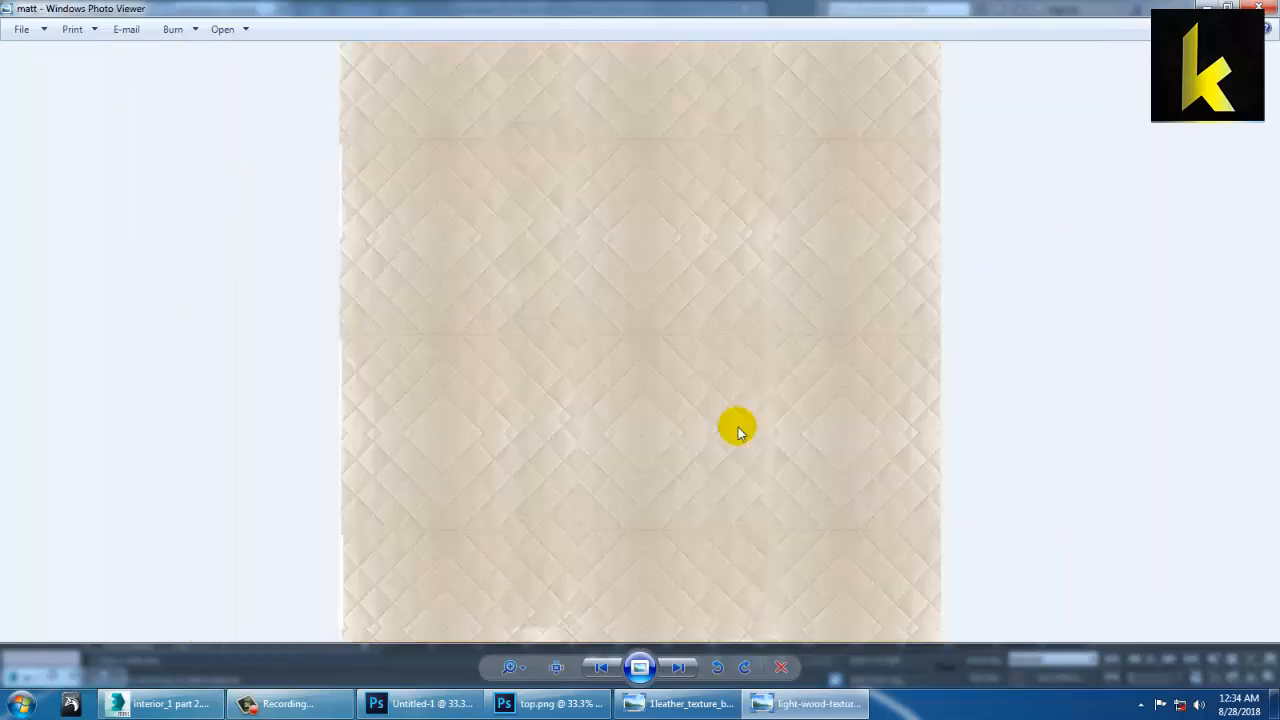
{"action": "scroll", "coordinate": [738, 430], "scroll_direction": "up", "scroll_amount": 1}
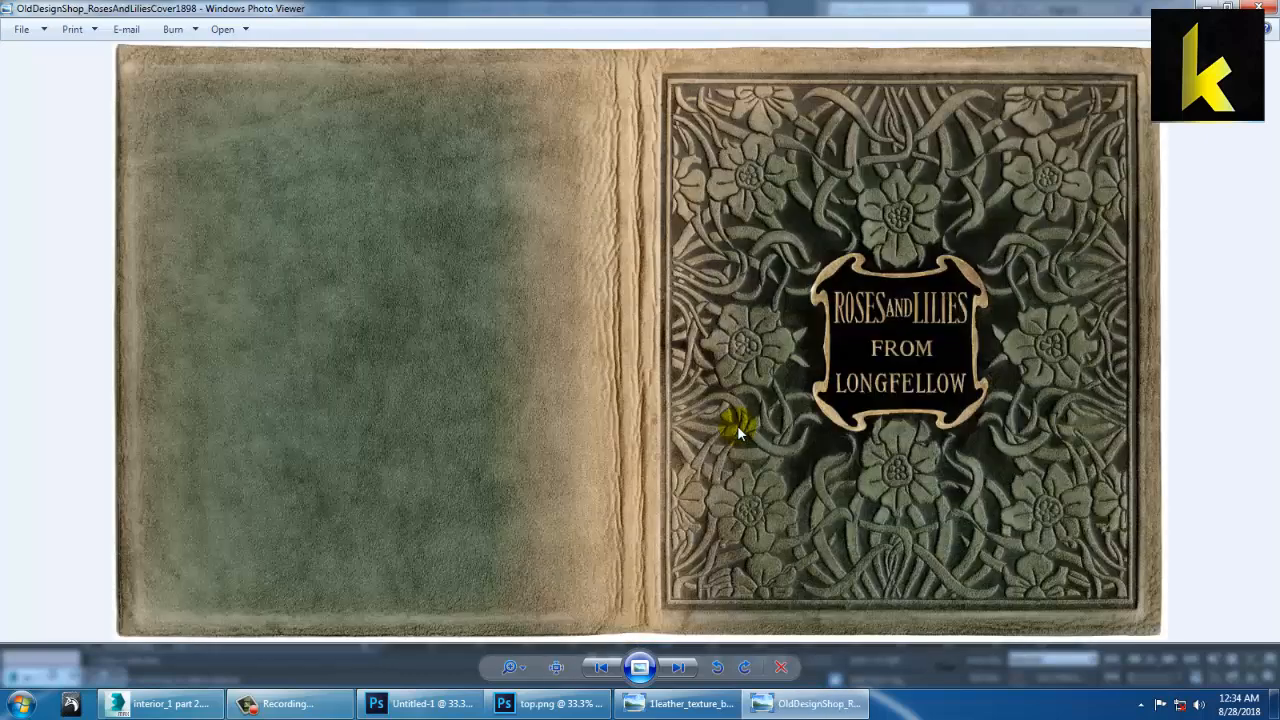
{"action": "scroll", "coordinate": [738, 430], "scroll_direction": "down", "scroll_amount": 2}
{"action": "scroll", "coordinate": [737, 425], "scroll_direction": "down", "scroll_amount": 4}
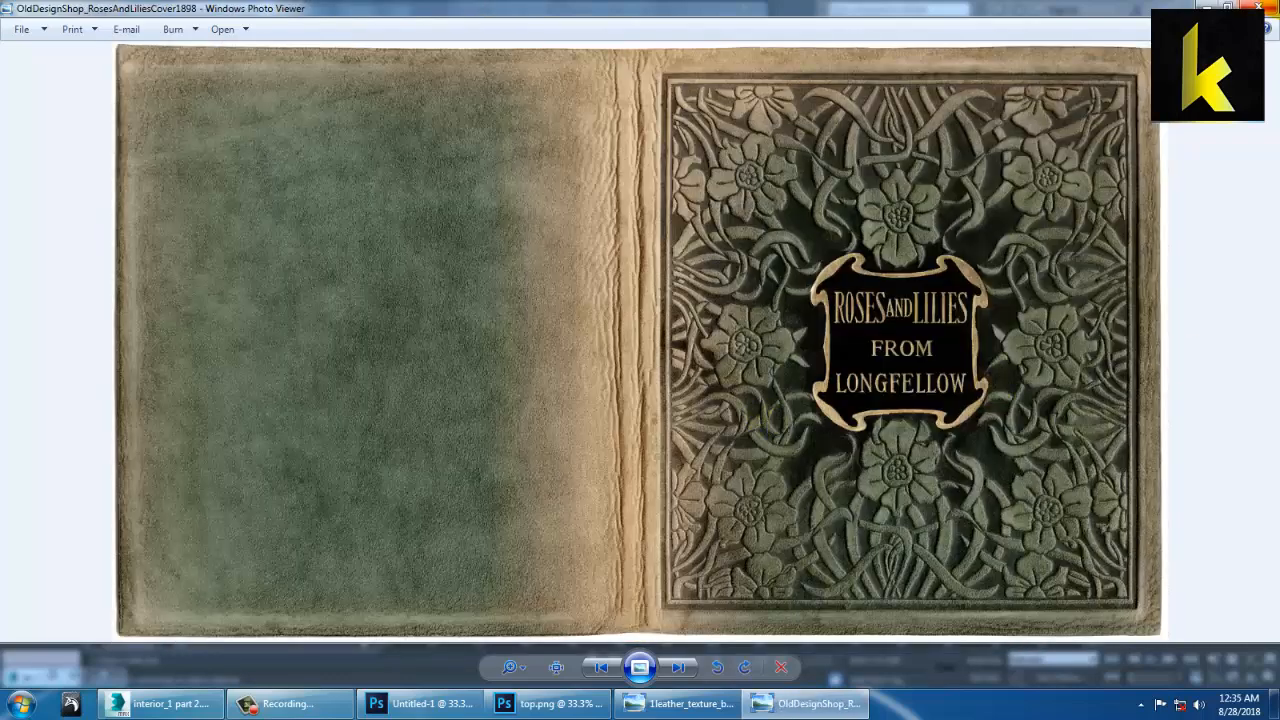
{"action": "left_click", "coordinate": [1262, 6]}
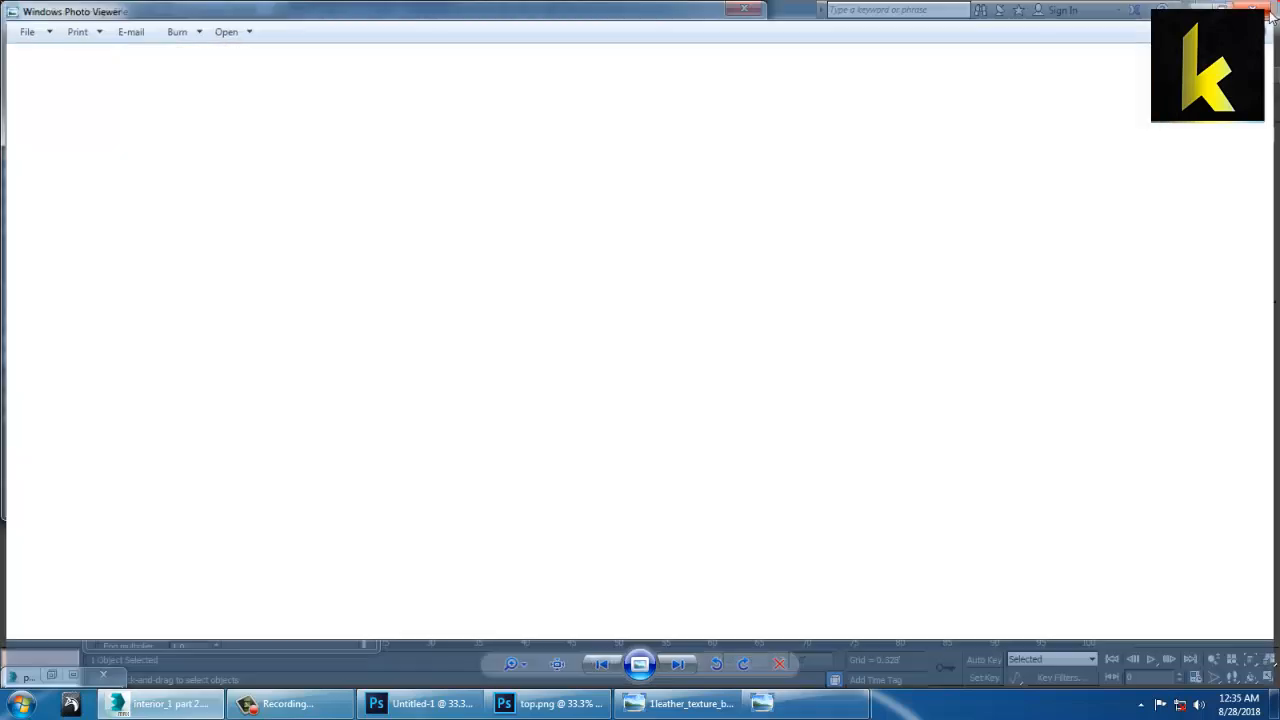
Load OldDesignShop_RosesAndLiliesCover1898.jpg as the diffuse bitmap, with the material assigned to the top book and its texture shown in the viewport
{"action": "left_click", "coordinate": [377, 260]}
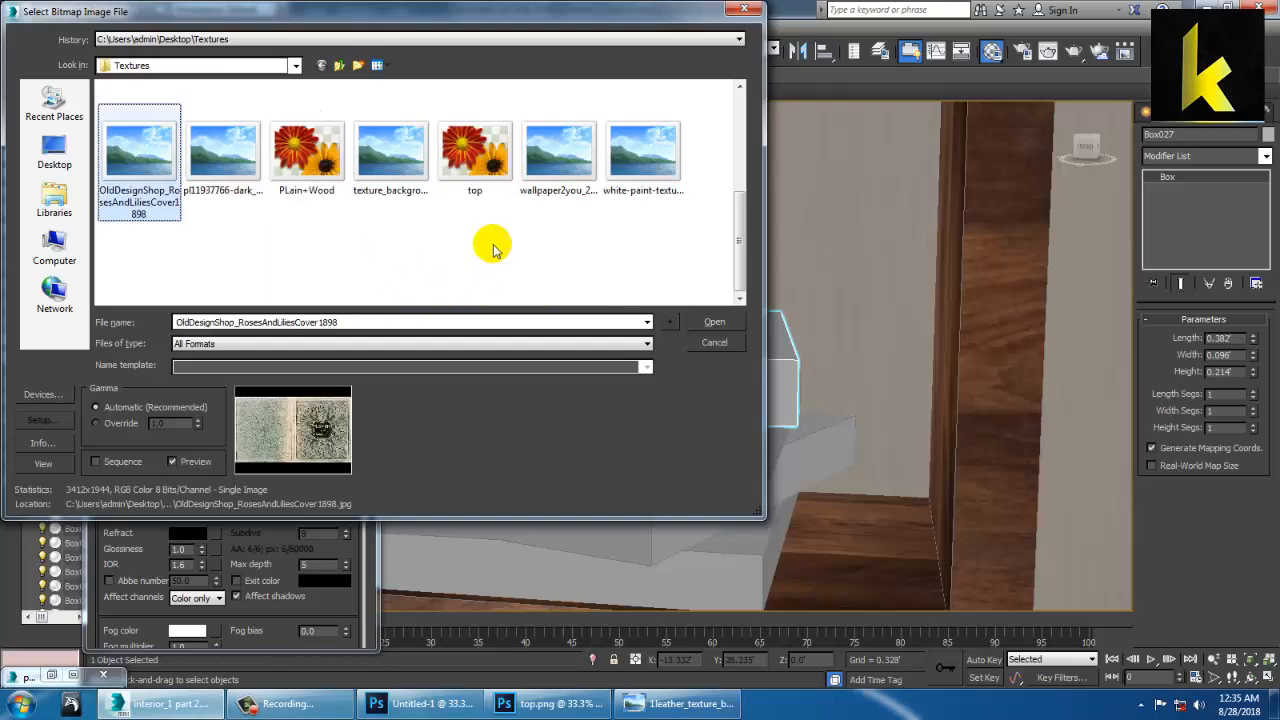
{"action": "double_click", "coordinate": [120, 155]}
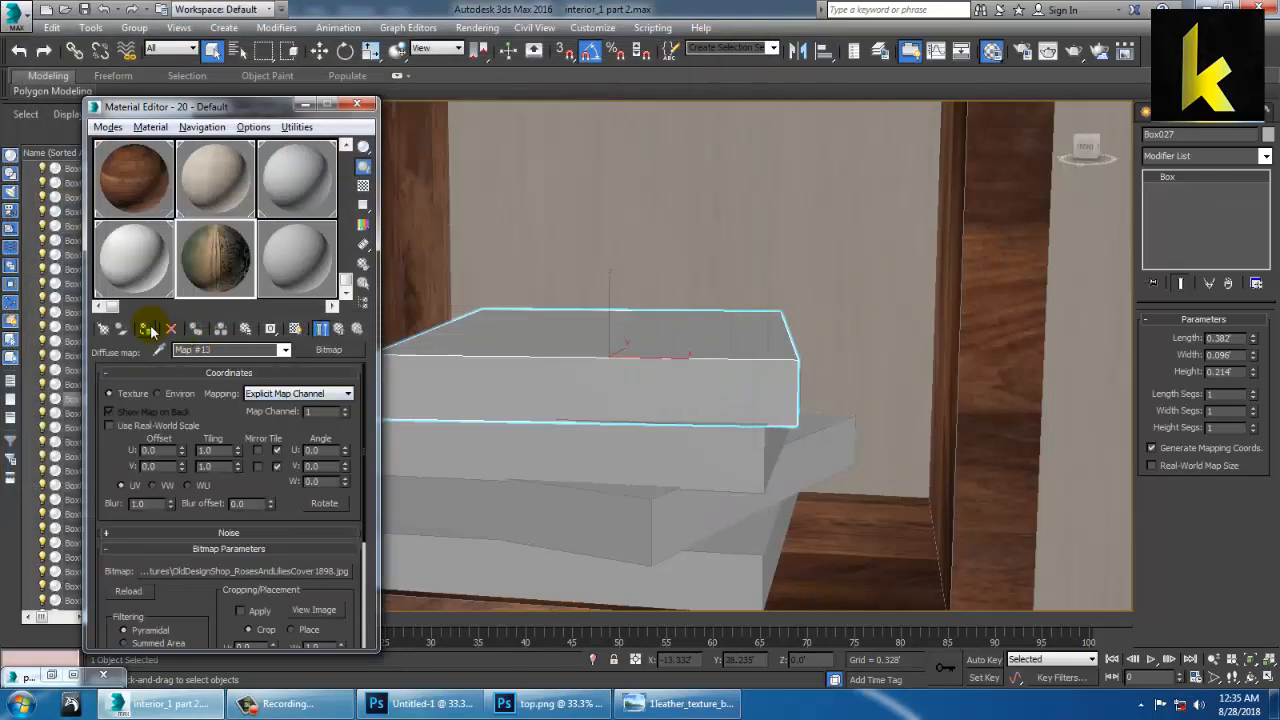
{"action": "left_click", "coordinate": [295, 330]}
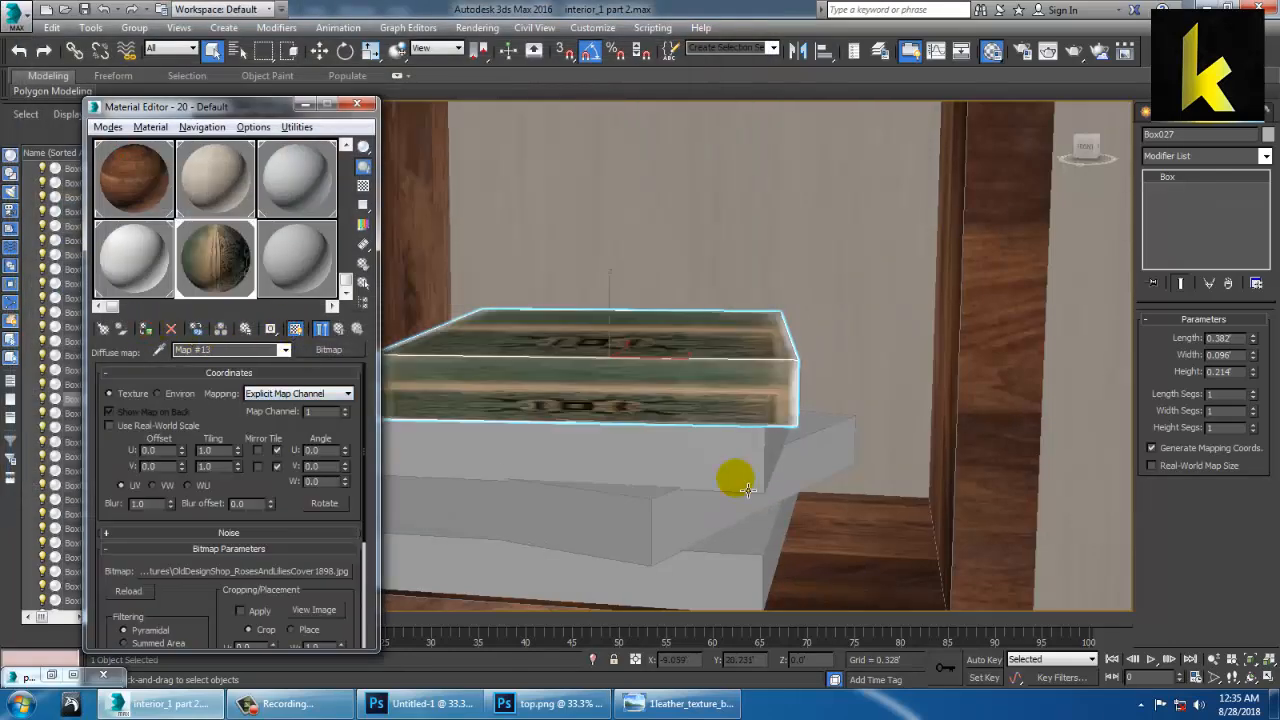
Add a UVW Map modifier to the top book and set its mapping to Box
{"action": "left_click", "coordinate": [1265, 156]}
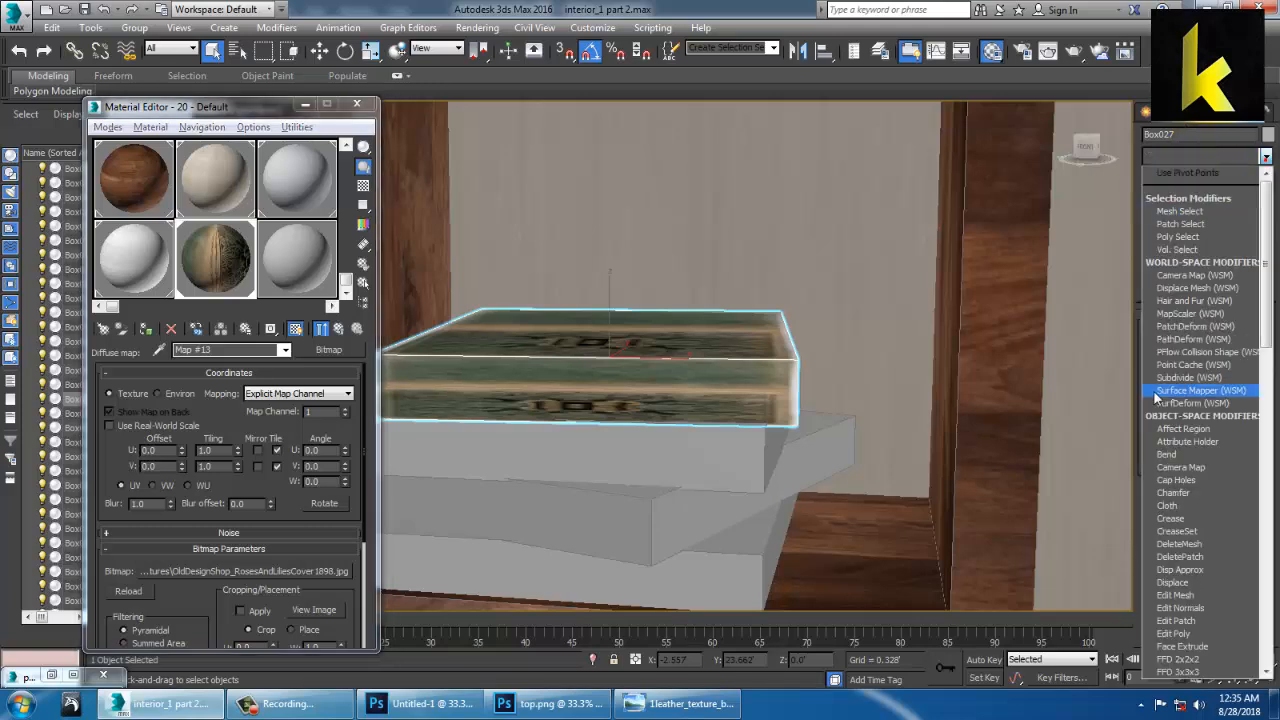
{"action": "scroll", "coordinate": [1160, 420], "scroll_direction": "down", "scroll_amount": 10}
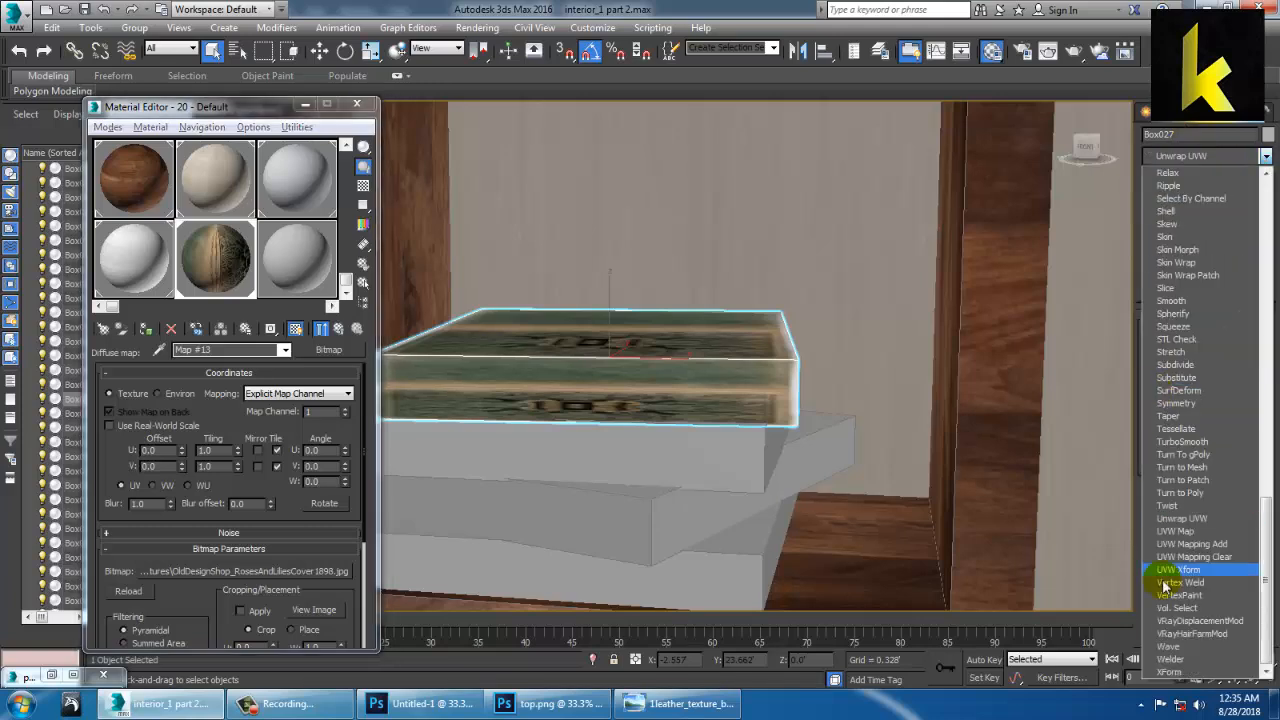
{"action": "left_click", "coordinate": [1188, 530]}
{"action": "left_click", "coordinate": [1188, 410]}
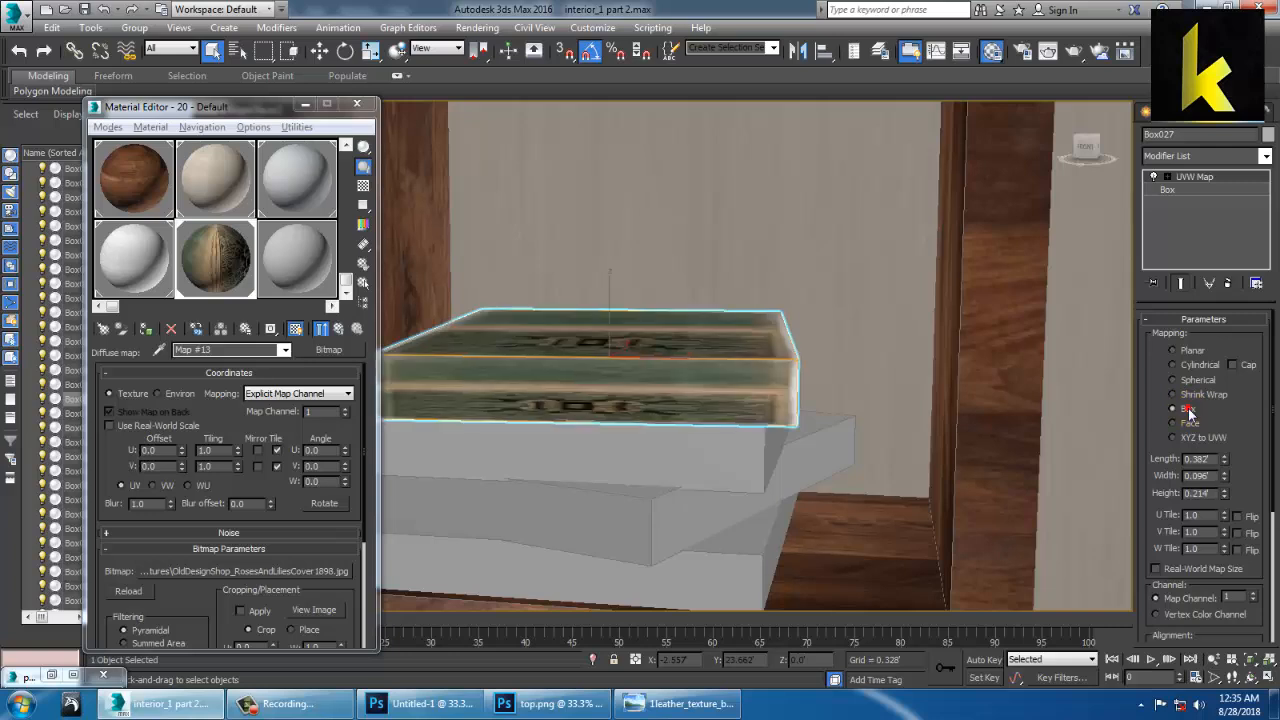
Increase the UVW Map width on the top book to 0.496' and check the cover from the front
{"action": "left_click_drag", "start_coordinate": [1226, 492], "coordinate": [863, 337]}
{"action": "key", "text": "ctrl+z"}
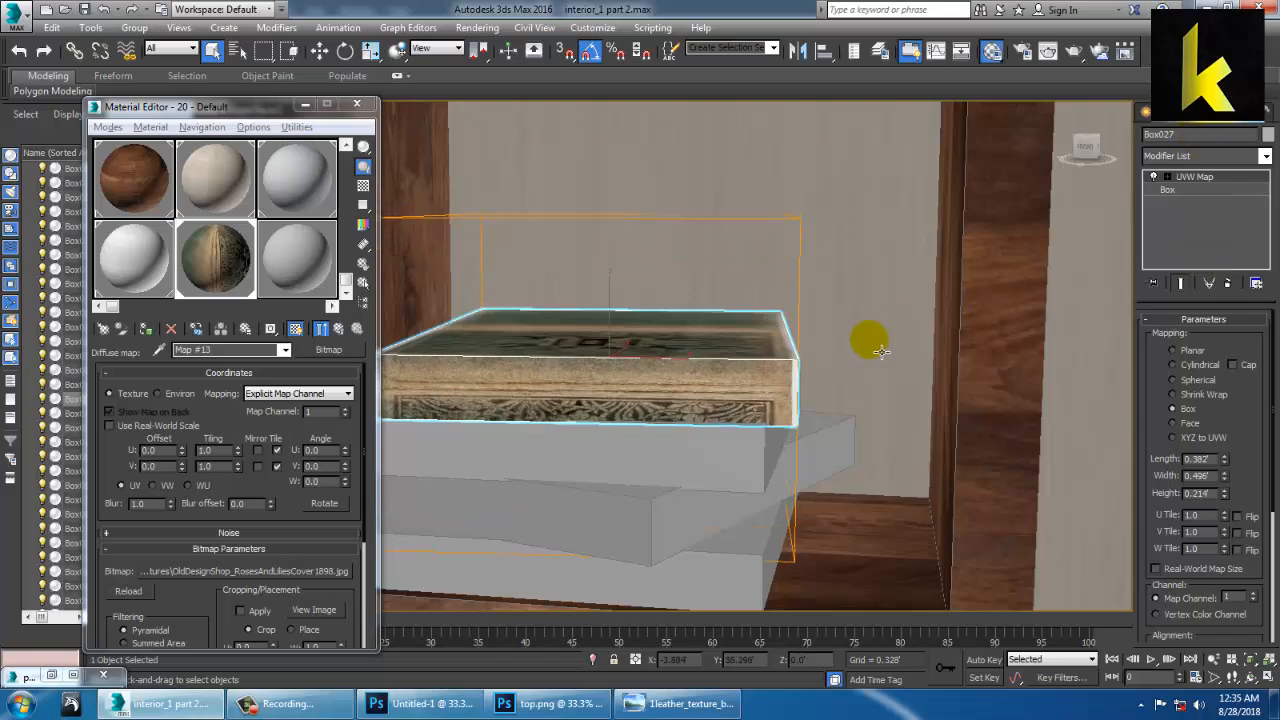
{"action": "middle_click_drag", "start_coordinate": [863, 337], "coordinate": [709, 366], "text": "alt"}
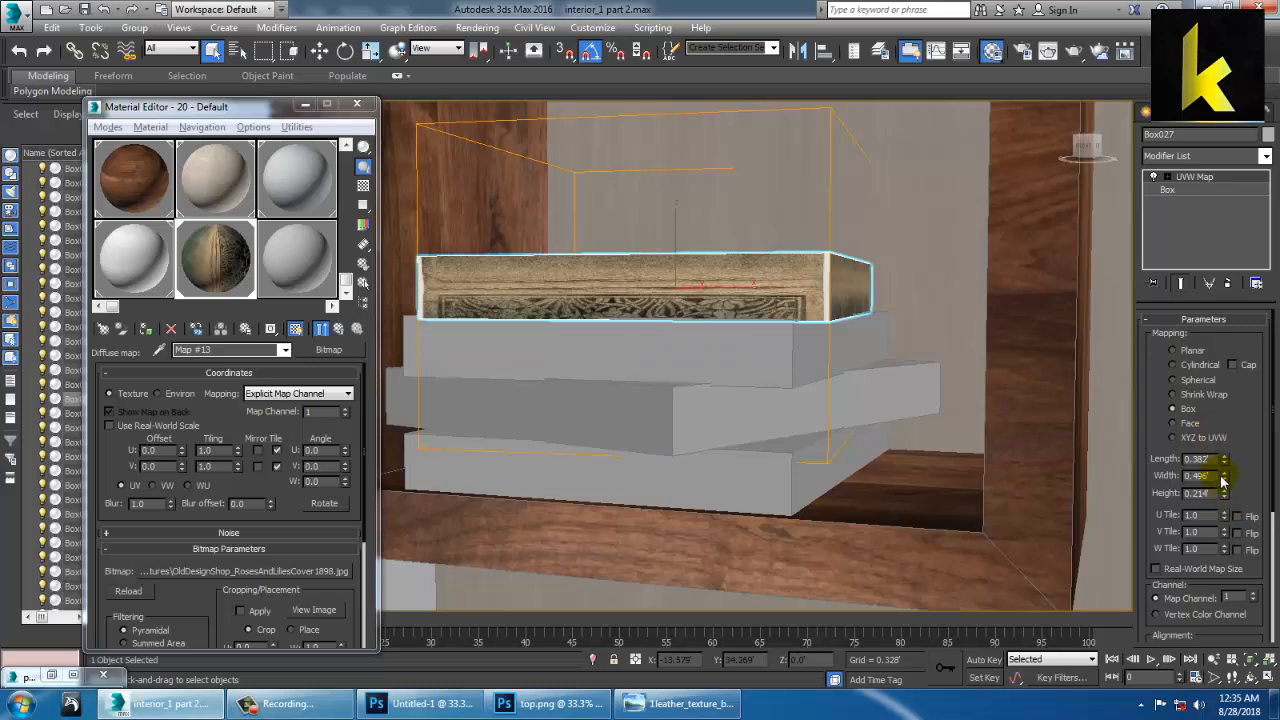
Move the UVW Map gizmo of the top book down along Z to about 3.509'
{"action": "left_click", "coordinate": [1195, 189]}
{"action": "key", "text": "w"}
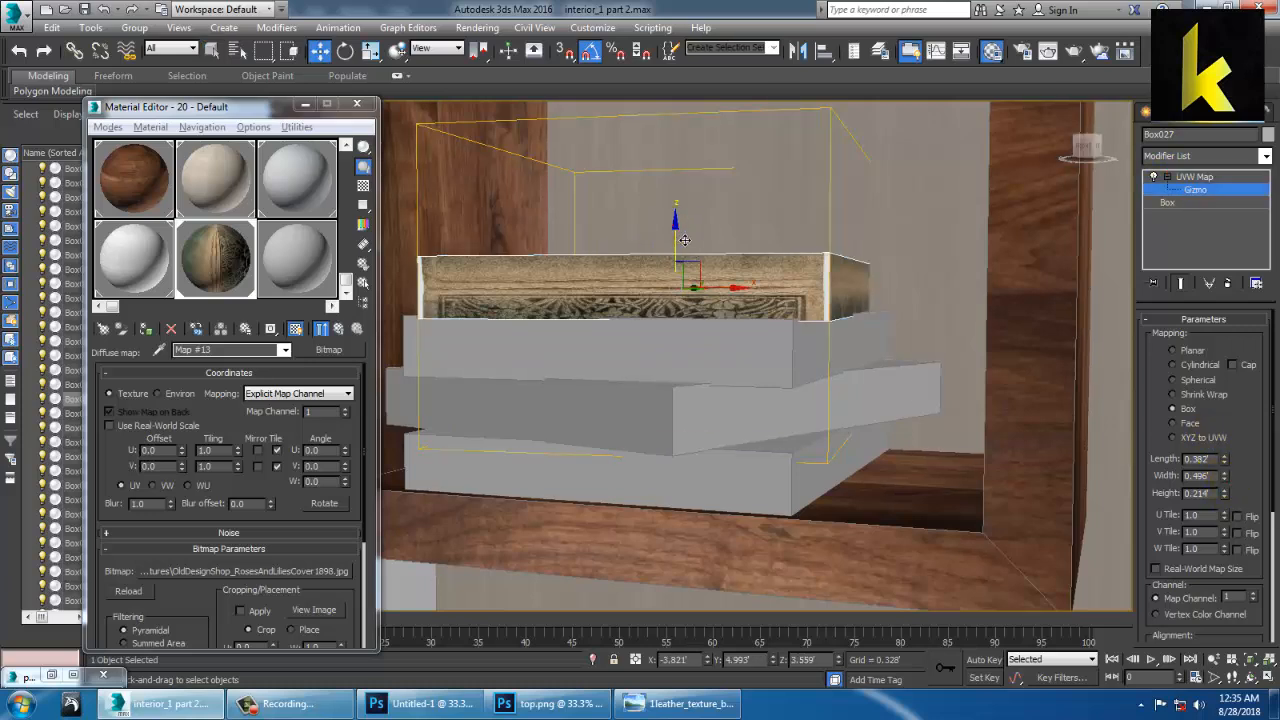
{"action": "left_click_drag", "start_coordinate": [675, 229], "coordinate": [674, 286]}
{"action": "middle_click_drag", "start_coordinate": [674, 286], "coordinate": [782, 308], "text": "alt"}
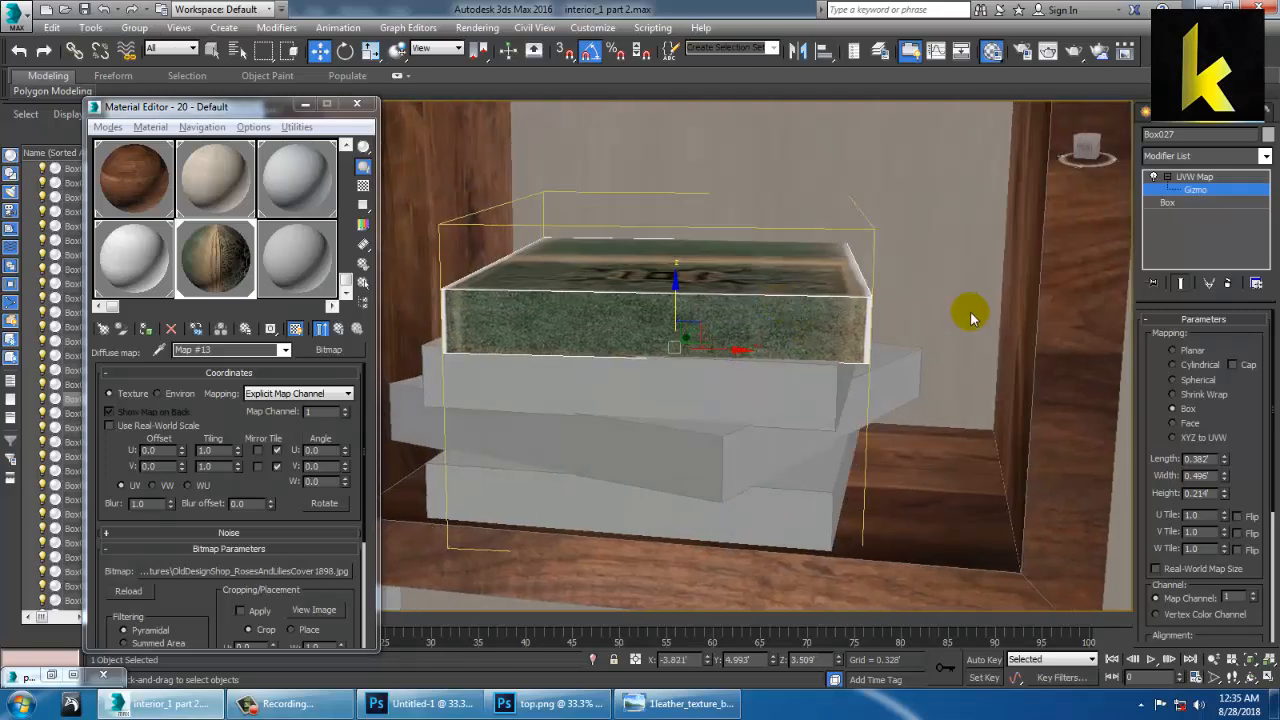
Set the UVW Map height on the top book to 0.278'
{"action": "left_click_drag", "start_coordinate": [1226, 480], "coordinate": [1222, 439]}
{"action": "key", "text": "ctrl+z"}
{"action": "left_click_drag", "start_coordinate": [1226, 492], "coordinate": [1222, 478]}
{"action": "middle_click_drag", "start_coordinate": [955, 358], "coordinate": [853, 280], "text": "alt"}
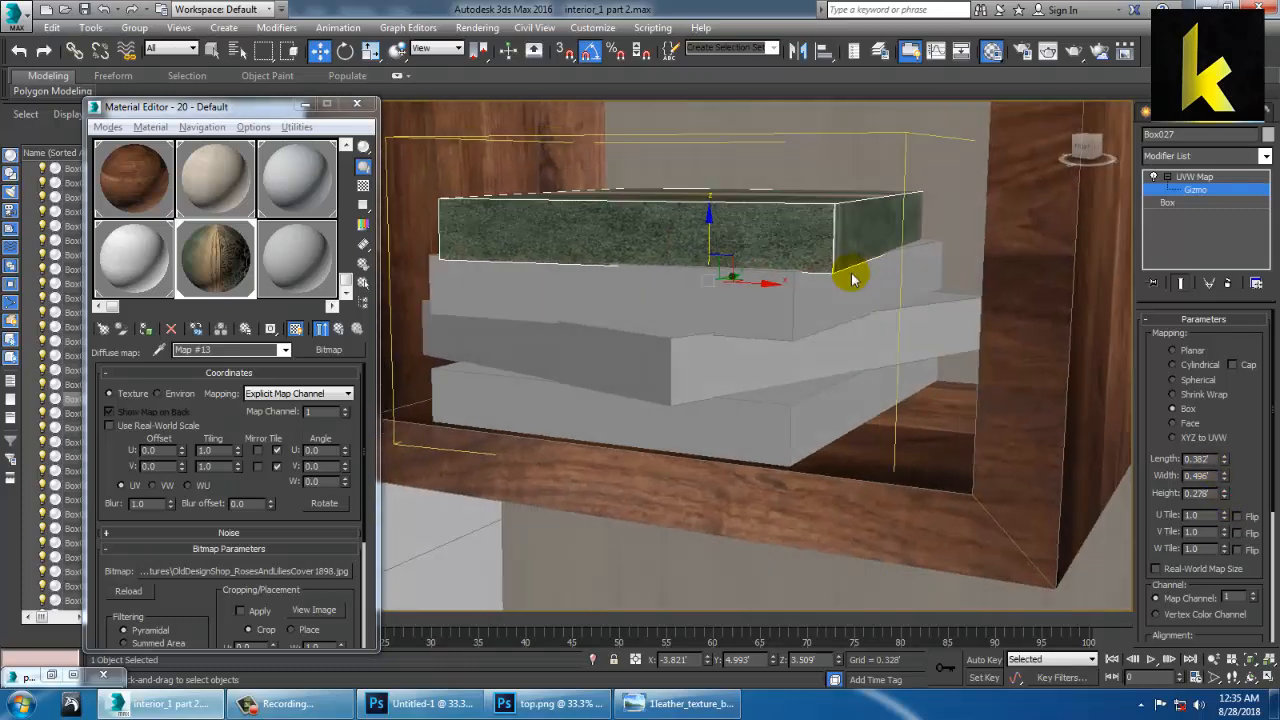
Convert the top book to an Editable Poly
{"action": "right_click", "coordinate": [664, 234]}
{"action": "mouse_move", "coordinate": [767, 389]}
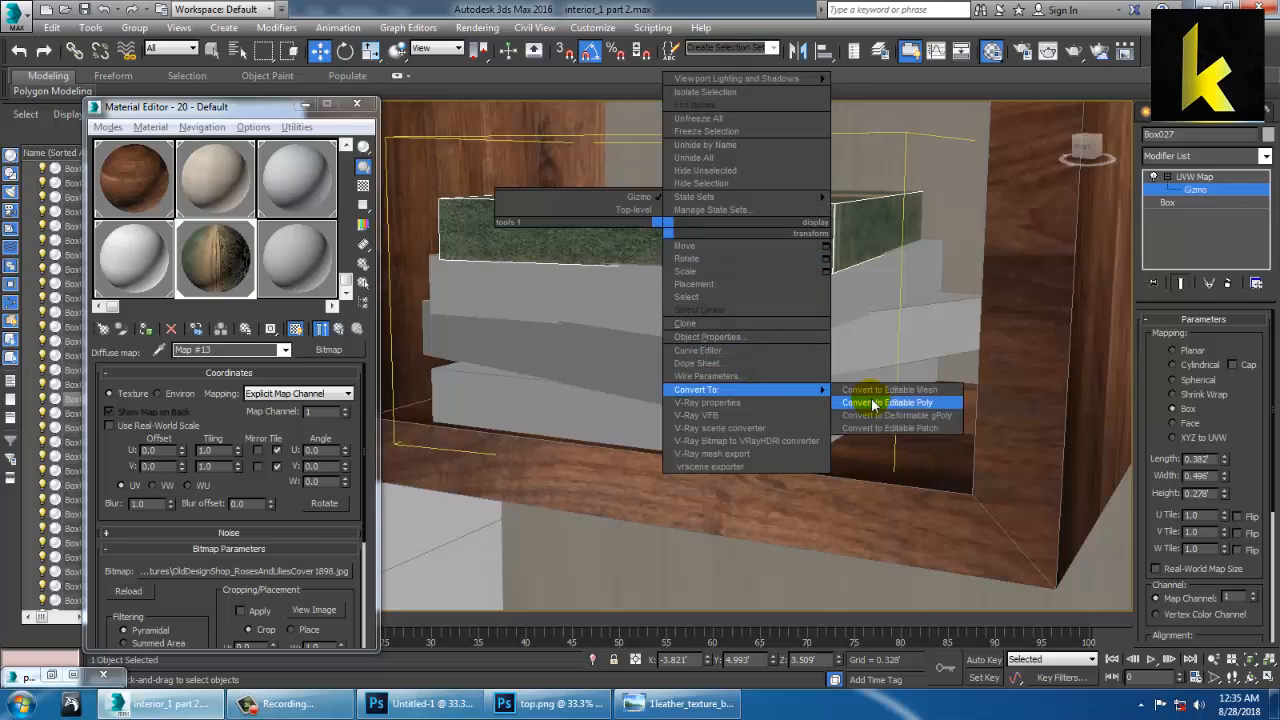
Assign the green book-cover material to the rotated book second from the bottom of the stack
{"action": "left_click", "coordinate": [700, 360]}
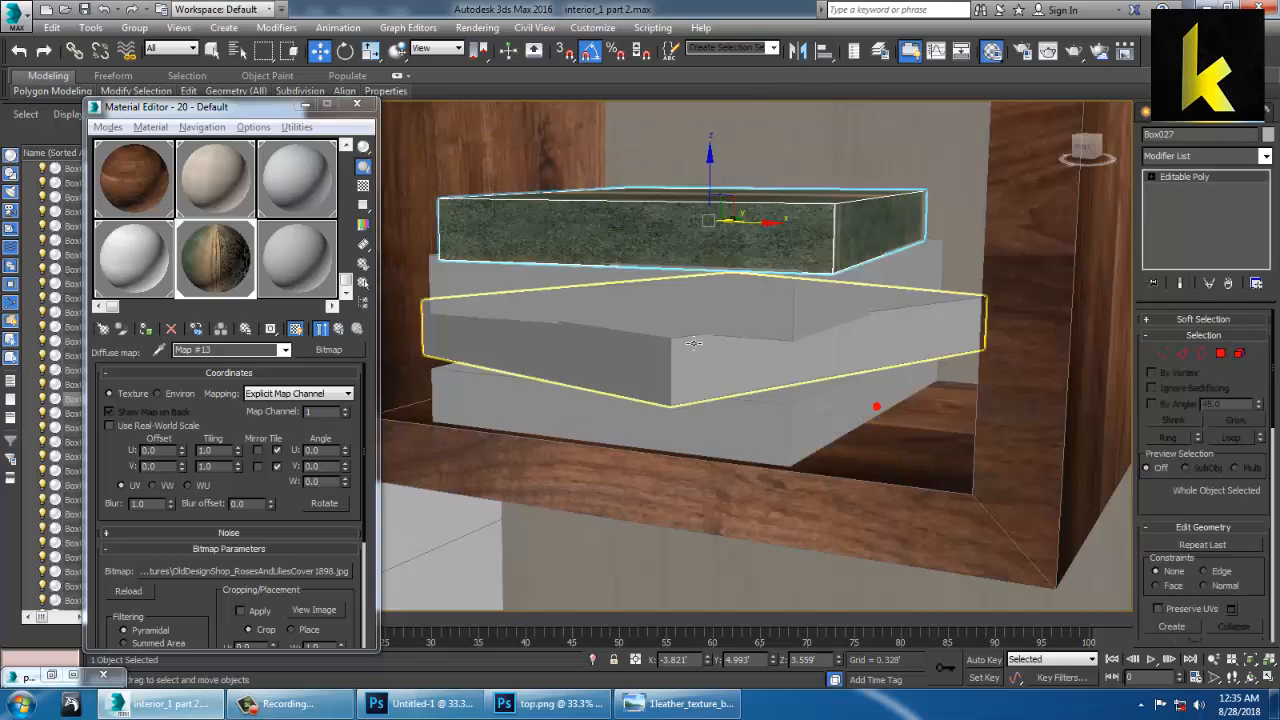
{"action": "left_click", "coordinate": [146, 328]}
{"action": "middle_click_drag", "start_coordinate": [668, 338], "coordinate": [808, 312], "text": "alt"}
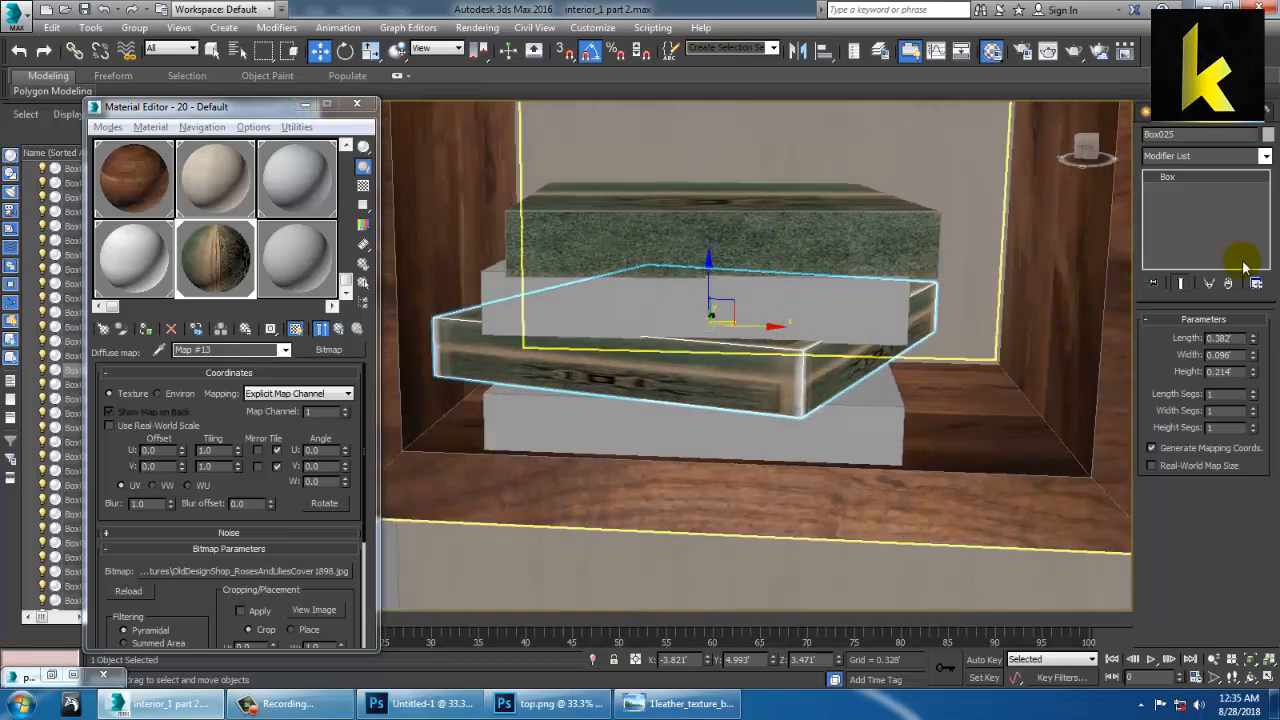
Add a UVW Map modifier with Box mapping to the rotated book, with mapping width about 0.392' and height about 0.441'
{"action": "left_click", "coordinate": [1265, 156]}
{"action": "scroll", "coordinate": [1200, 450], "scroll_direction": "down", "scroll_amount": 10}
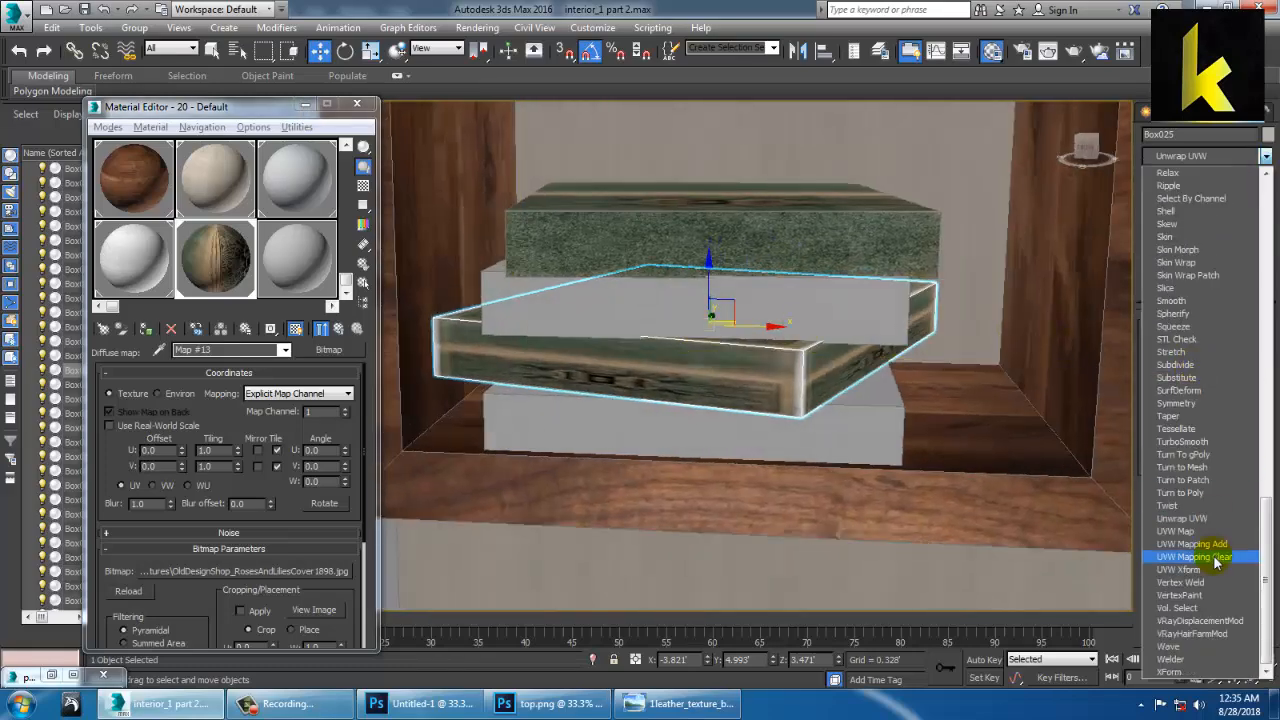
{"action": "left_click", "coordinate": [1211, 532]}
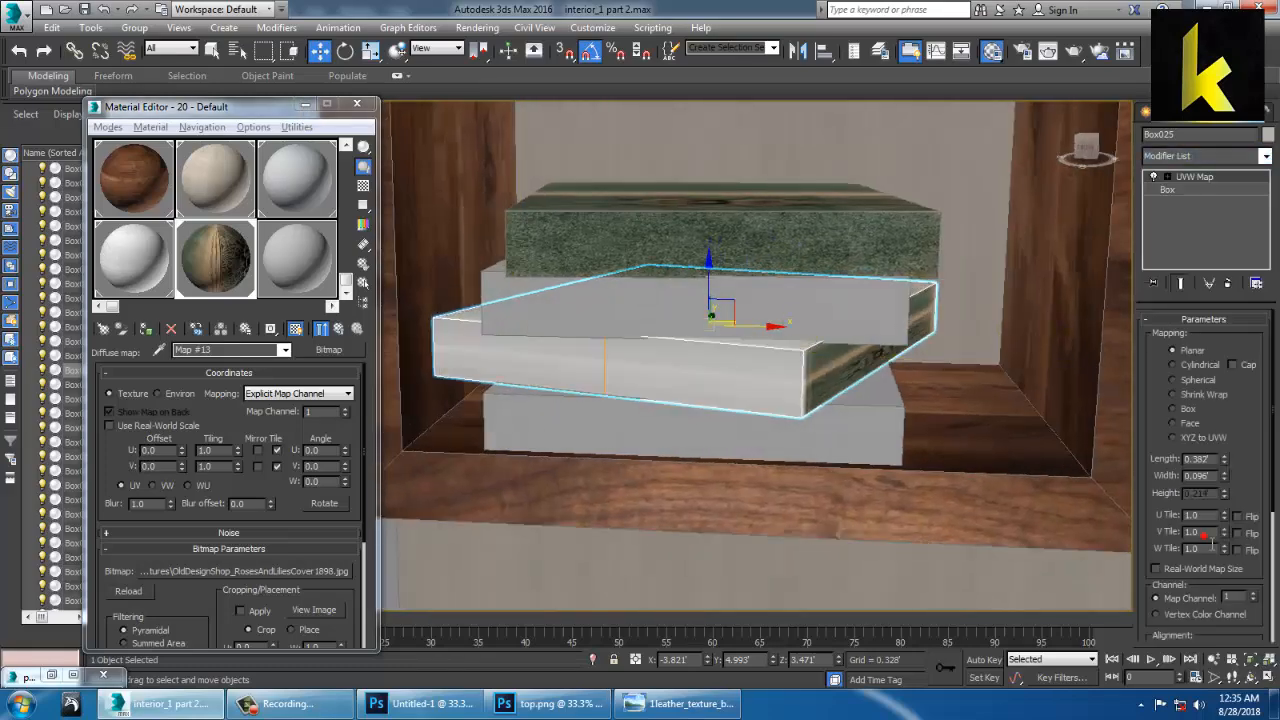
{"action": "left_click", "coordinate": [1176, 409]}
{"action": "left_click_drag", "start_coordinate": [1224, 493], "coordinate": [1226, 419]}
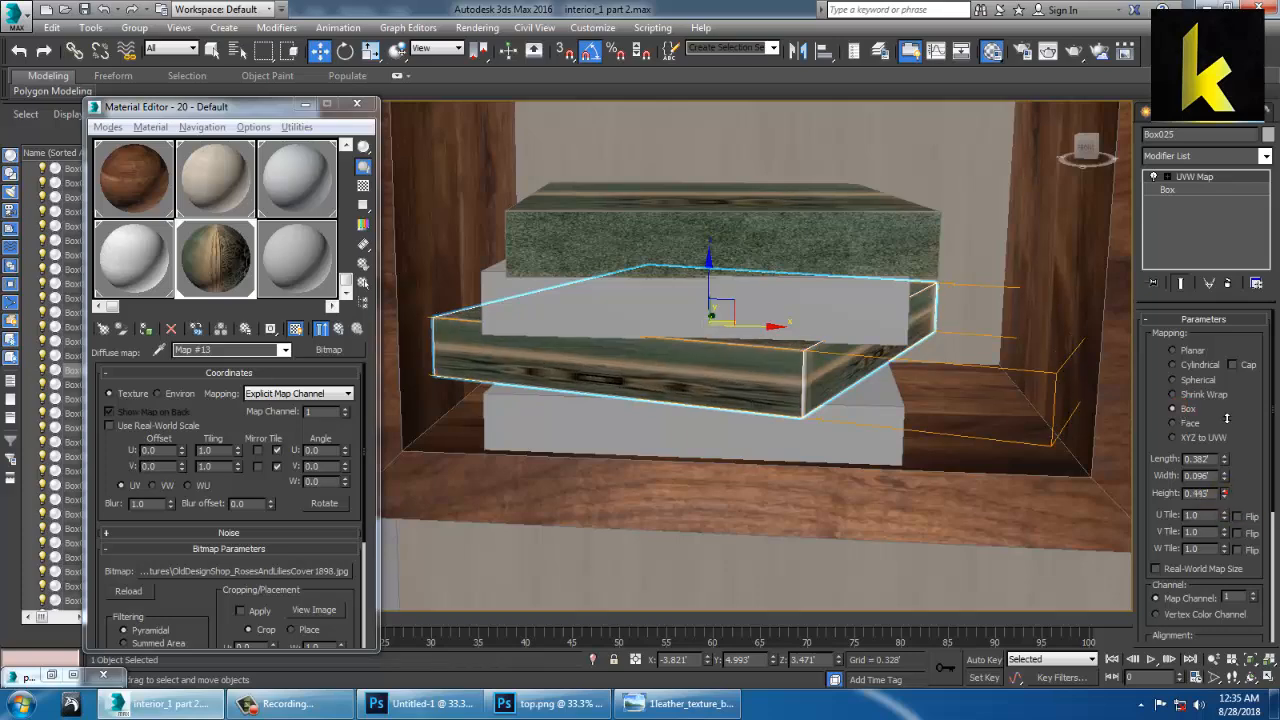
{"action": "left_click_drag", "start_coordinate": [1231, 478], "coordinate": [1220, 229]}
Select the untextured book under the top one and change the 21 - Default material to VRayMtl
{"action": "scroll", "coordinate": [646, 343], "scroll_direction": "down", "scroll_amount": 3}
{"action": "middle_click_drag", "start_coordinate": [646, 343], "coordinate": [618, 318], "text": "alt"}
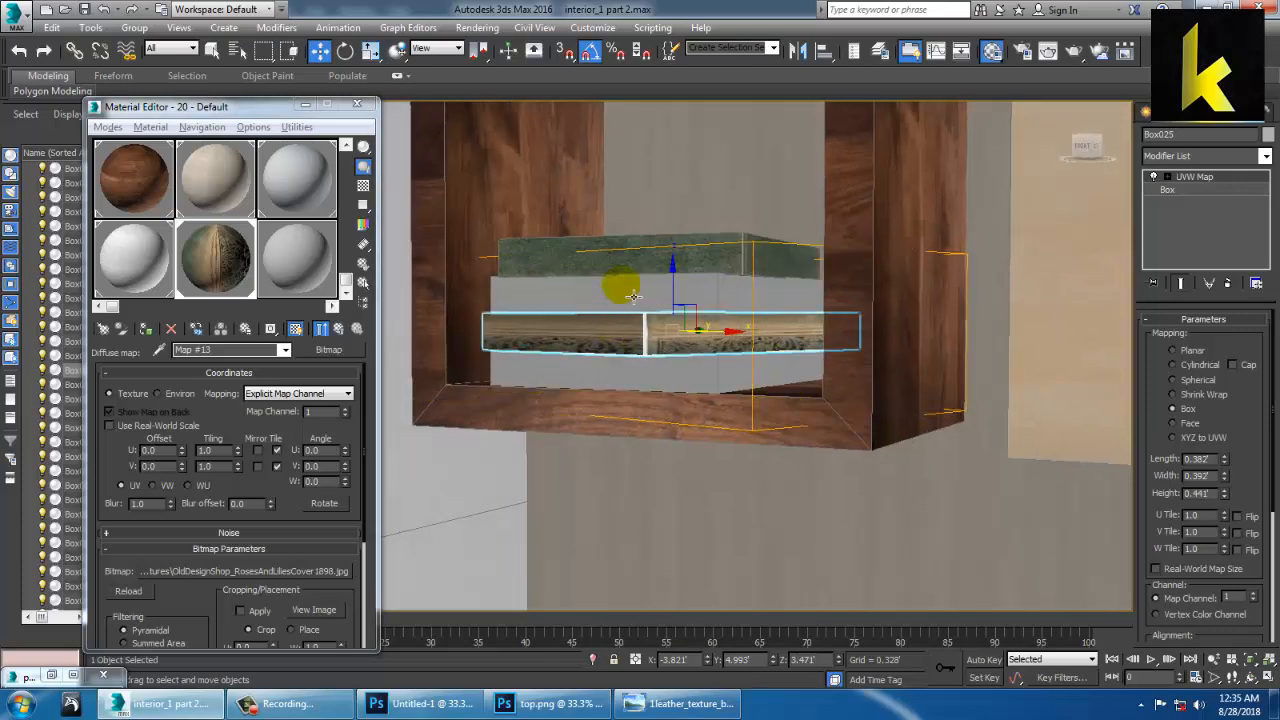
{"action": "left_click", "coordinate": [643, 307]}
{"action": "middle_click_drag", "start_coordinate": [716, 315], "coordinate": [690, 300], "text": "alt"}
{"action": "left_click", "coordinate": [296, 258]}
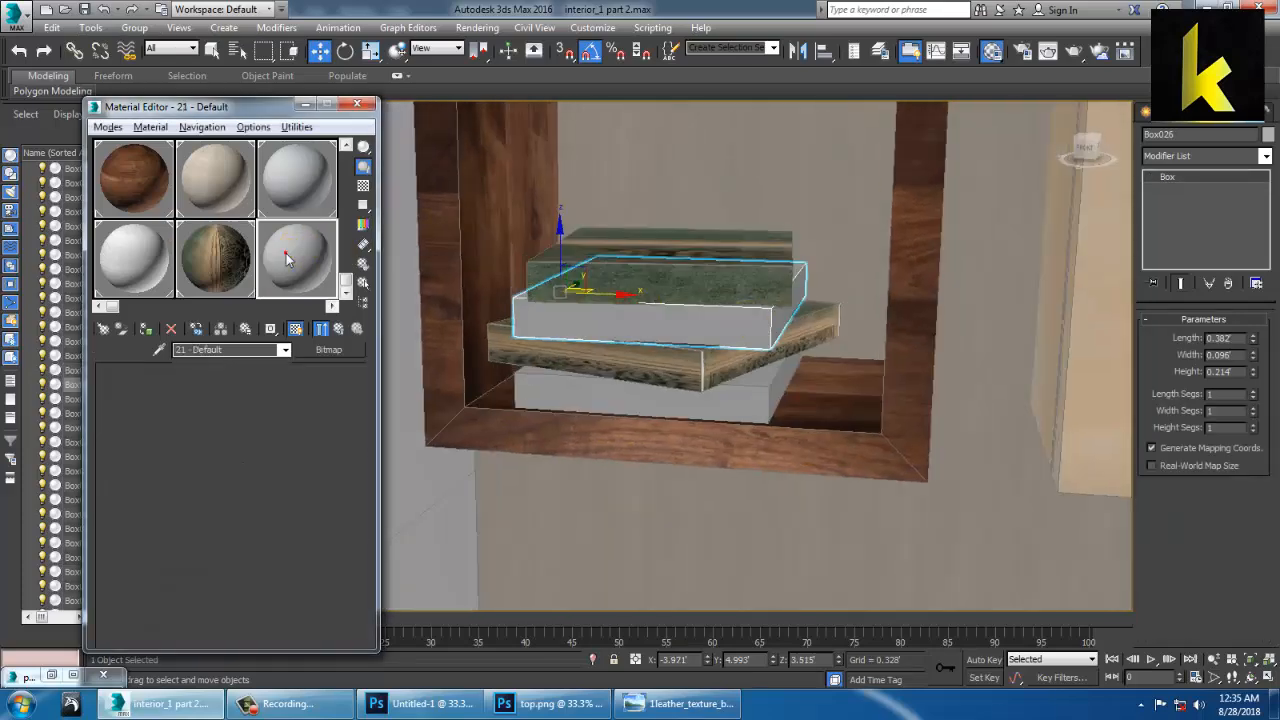
{"action": "left_click", "coordinate": [329, 349]}
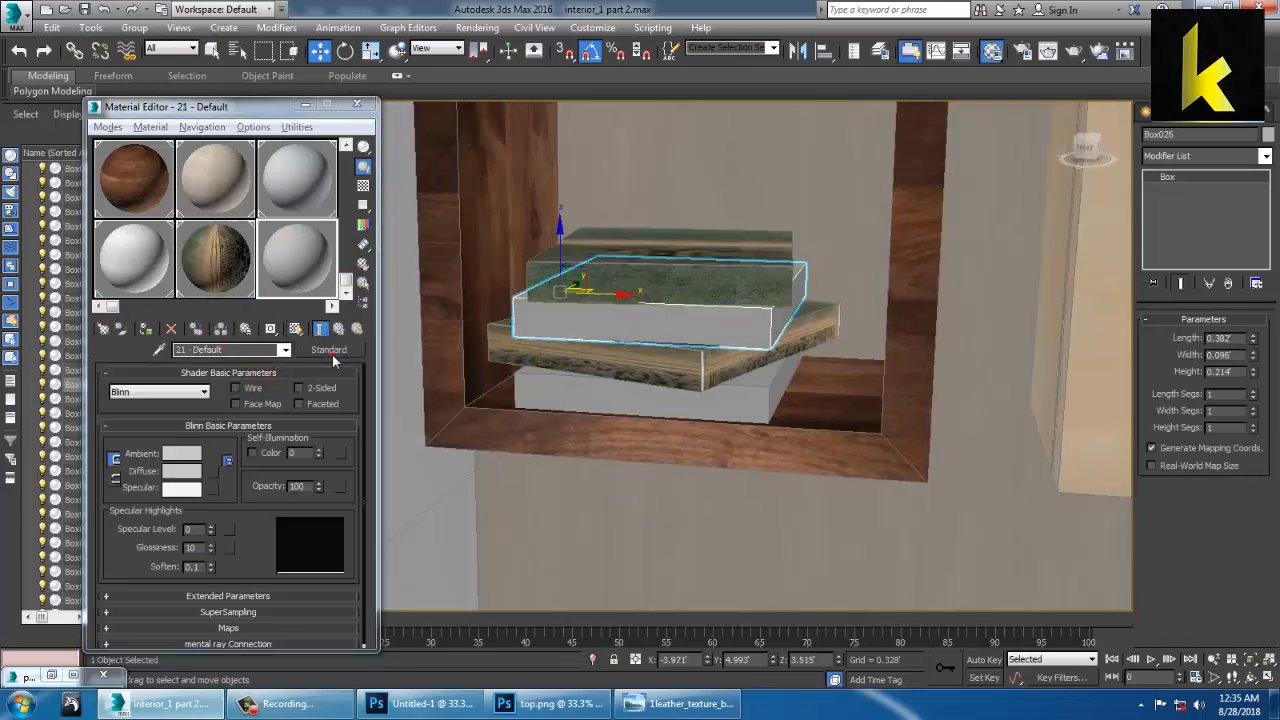
{"action": "scroll", "coordinate": [527, 508], "scroll_direction": "down", "scroll_amount": 1}
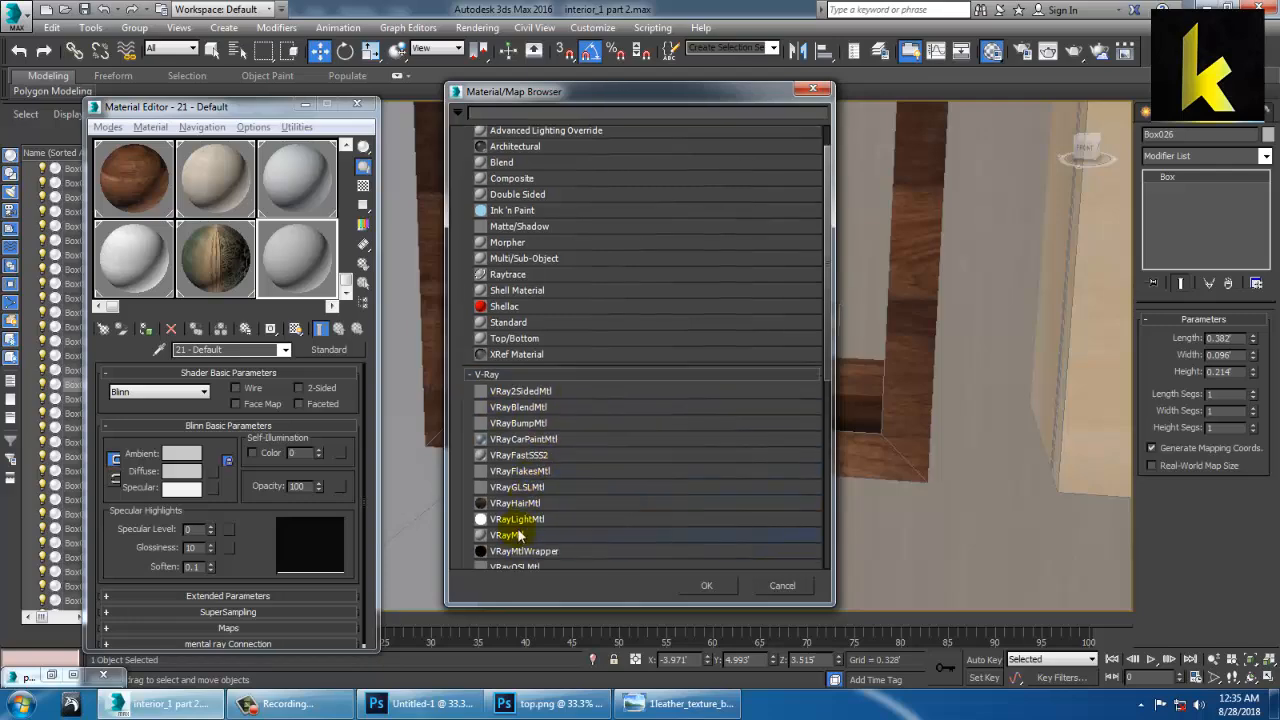
{"action": "double_click", "coordinate": [517, 535]}
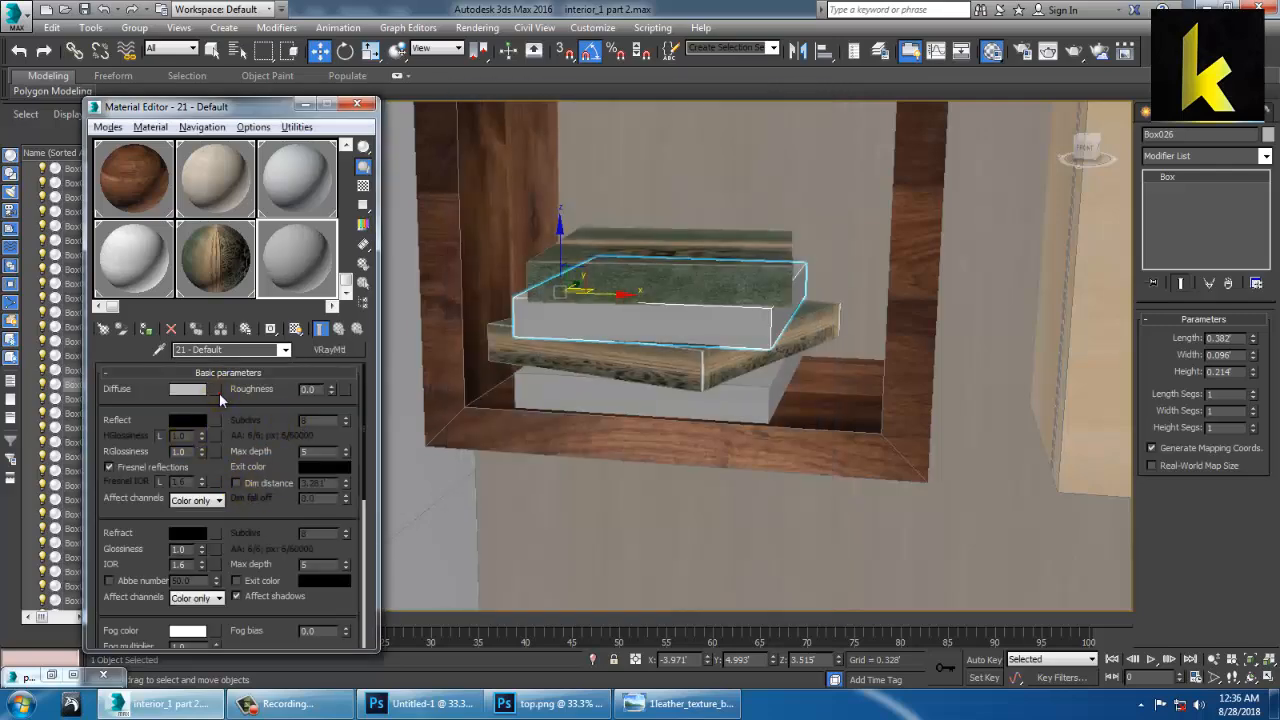
Load leather-book-textures--4.jpg as the diffuse bitmap, assign the material to the selected book and show the map in the viewport
{"action": "left_click", "coordinate": [217, 390]}
{"action": "double_click", "coordinate": [512, 131]}
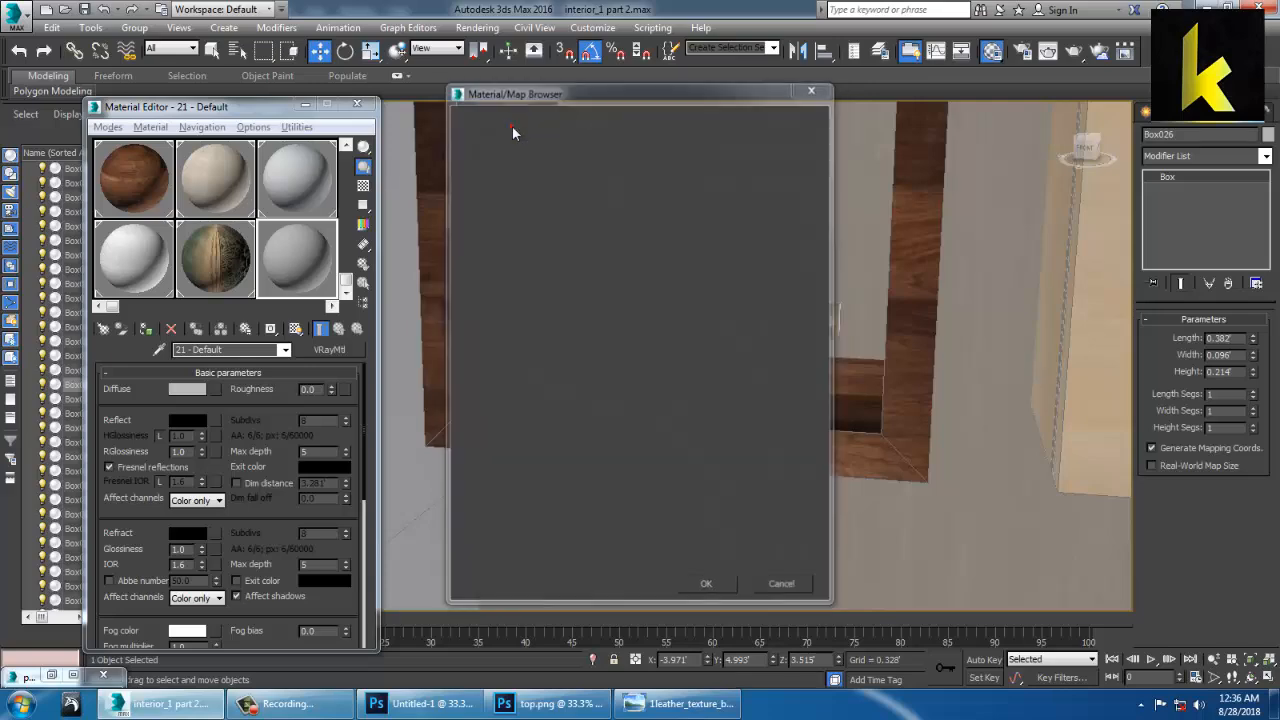
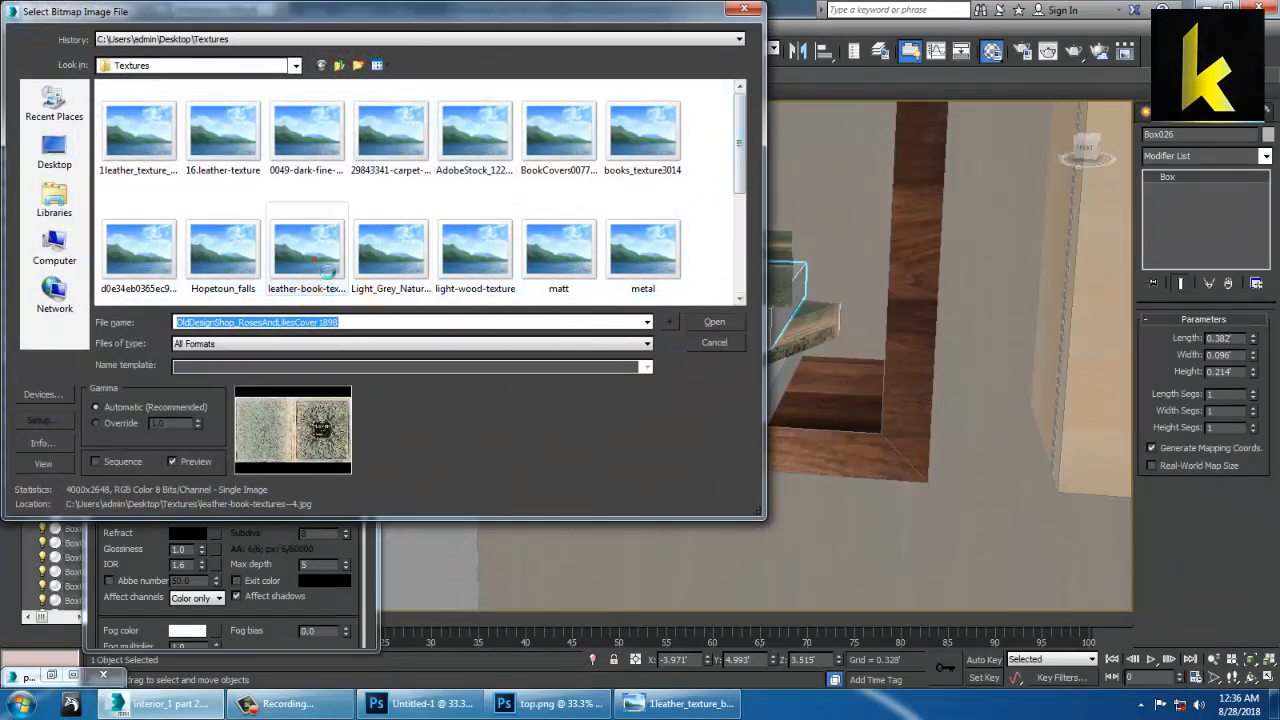
{"action": "left_click", "coordinate": [308, 258]}
{"action": "left_click", "coordinate": [712, 322]}
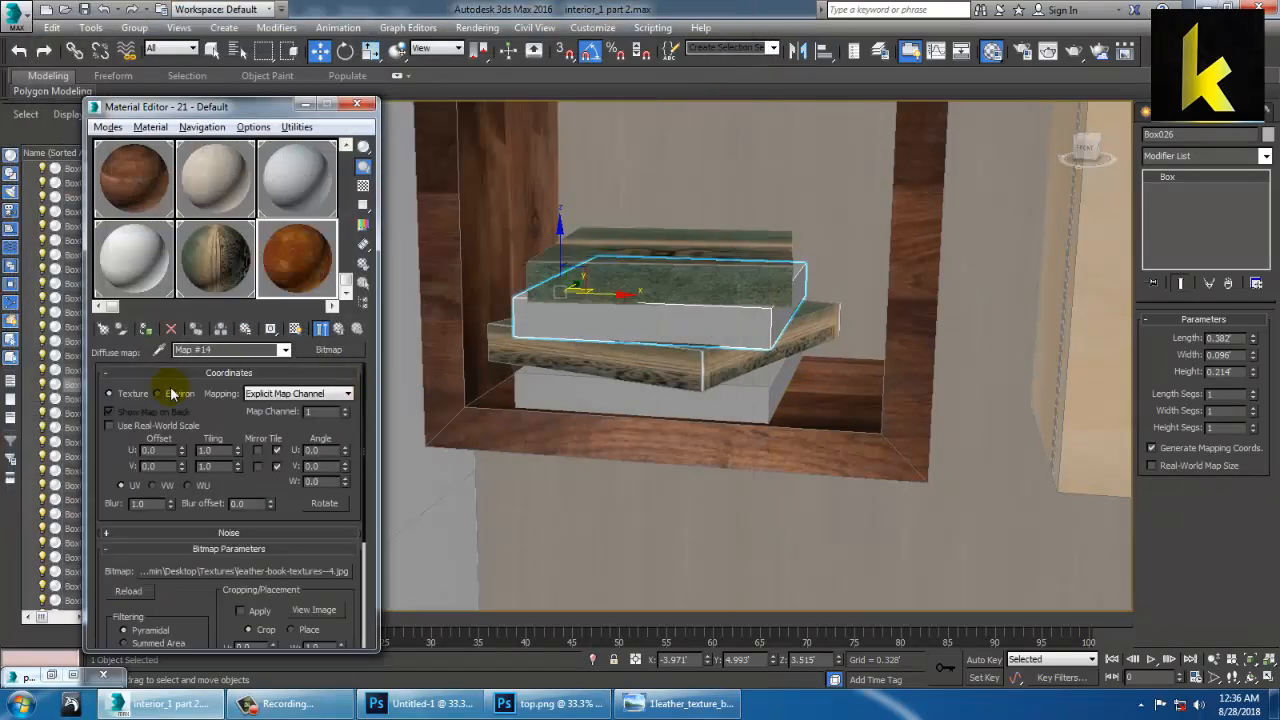
{"action": "left_click", "coordinate": [295, 330]}
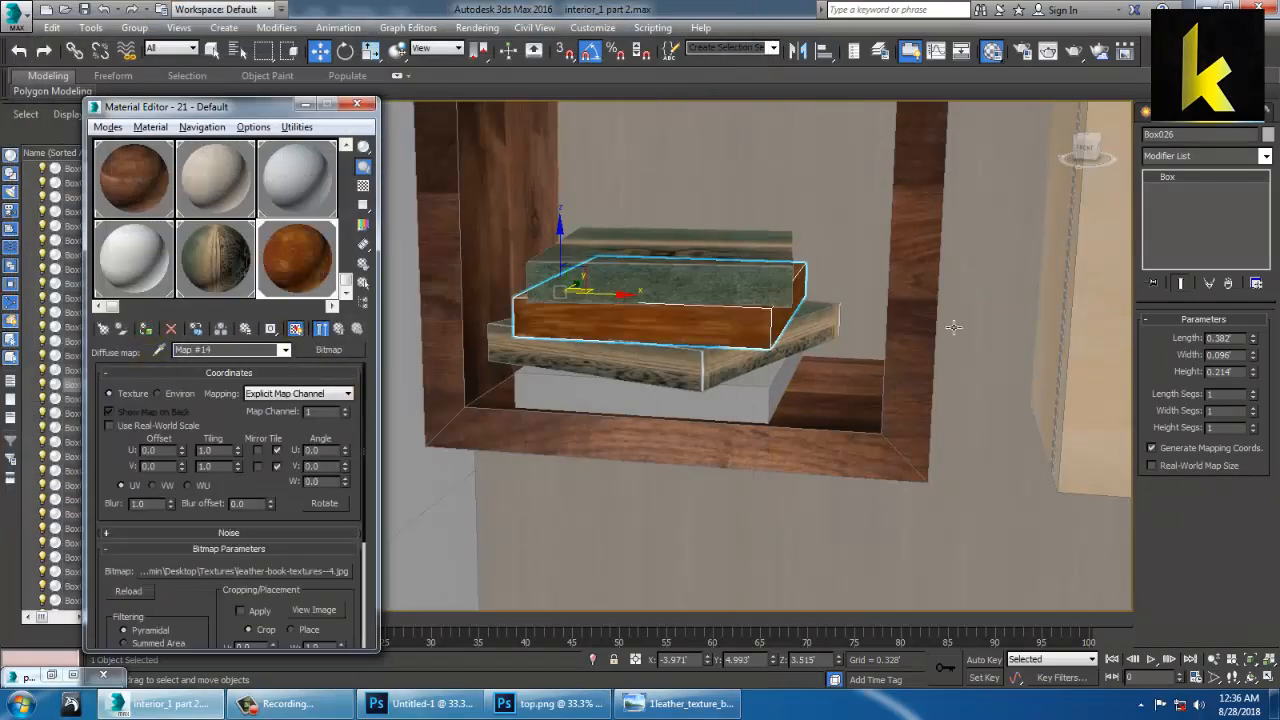
Add a UVW Map modifier with Box mapping to the leather book and enlarge its mapping width
{"action": "left_click", "coordinate": [1264, 160]}
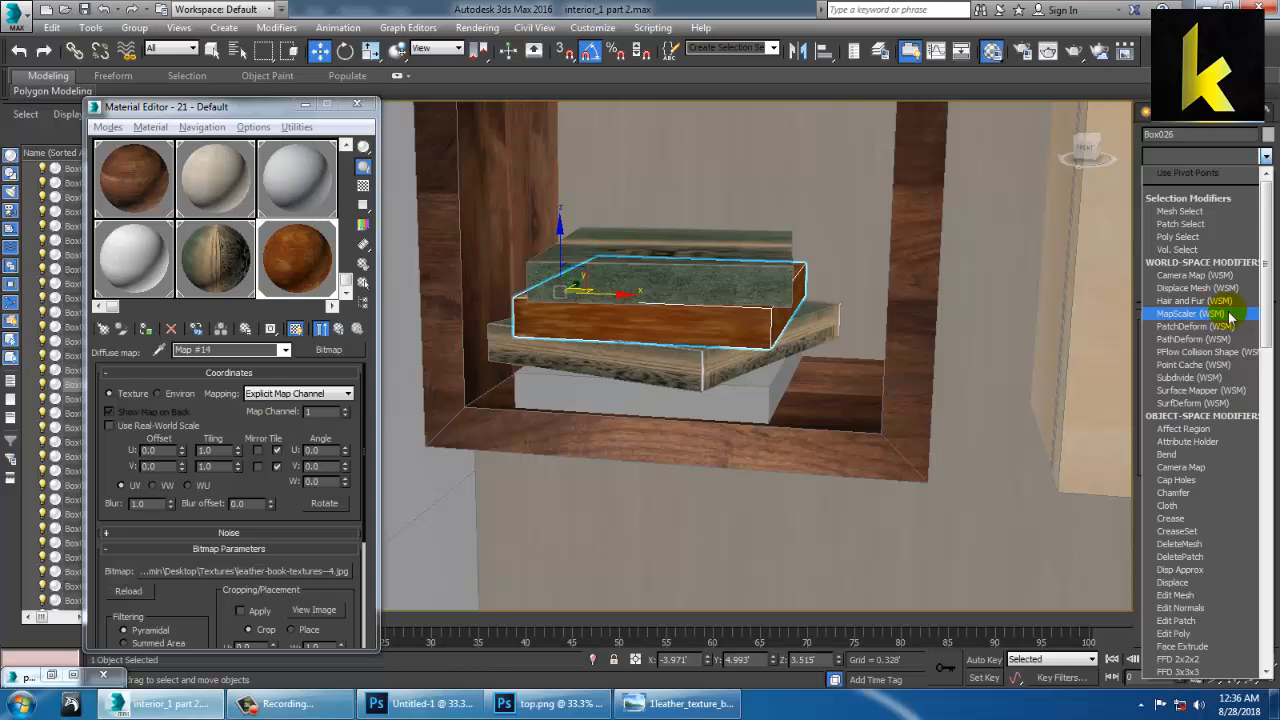
{"action": "scroll", "coordinate": [1232, 316], "scroll_direction": "down", "scroll_amount": 5}
{"action": "left_click", "coordinate": [1190, 529]}
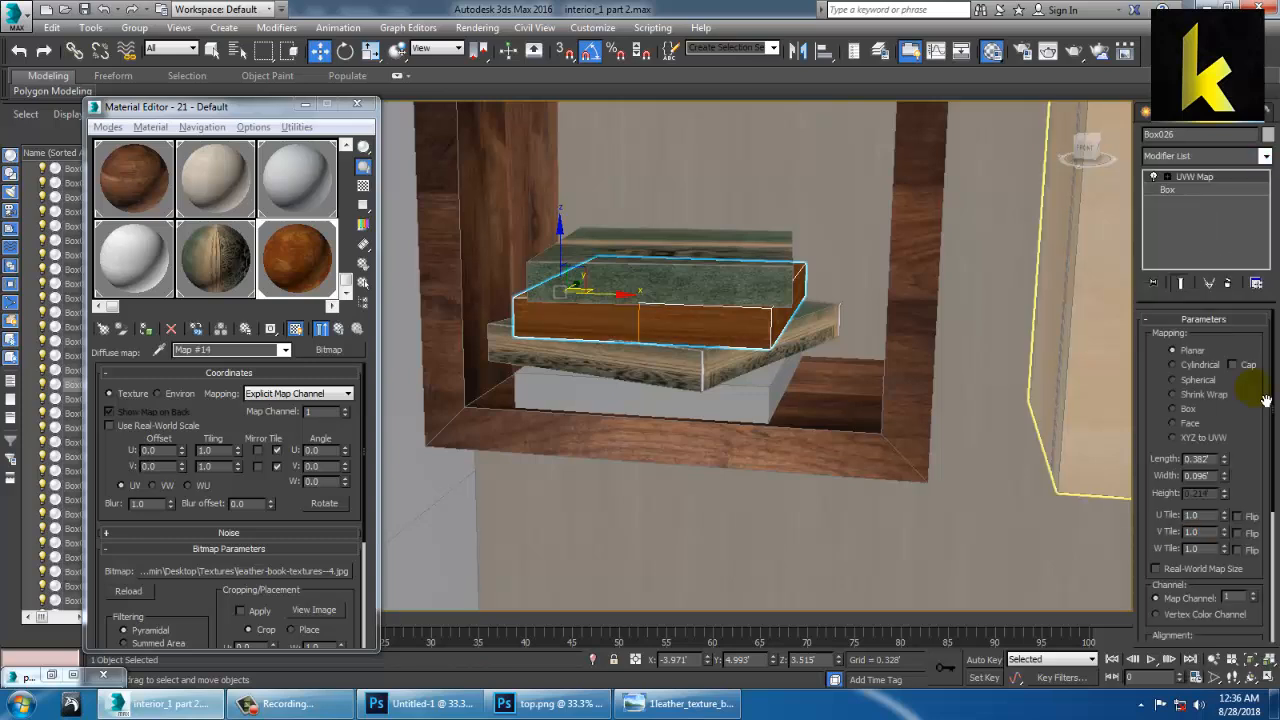
{"action": "left_click", "coordinate": [1190, 410]}
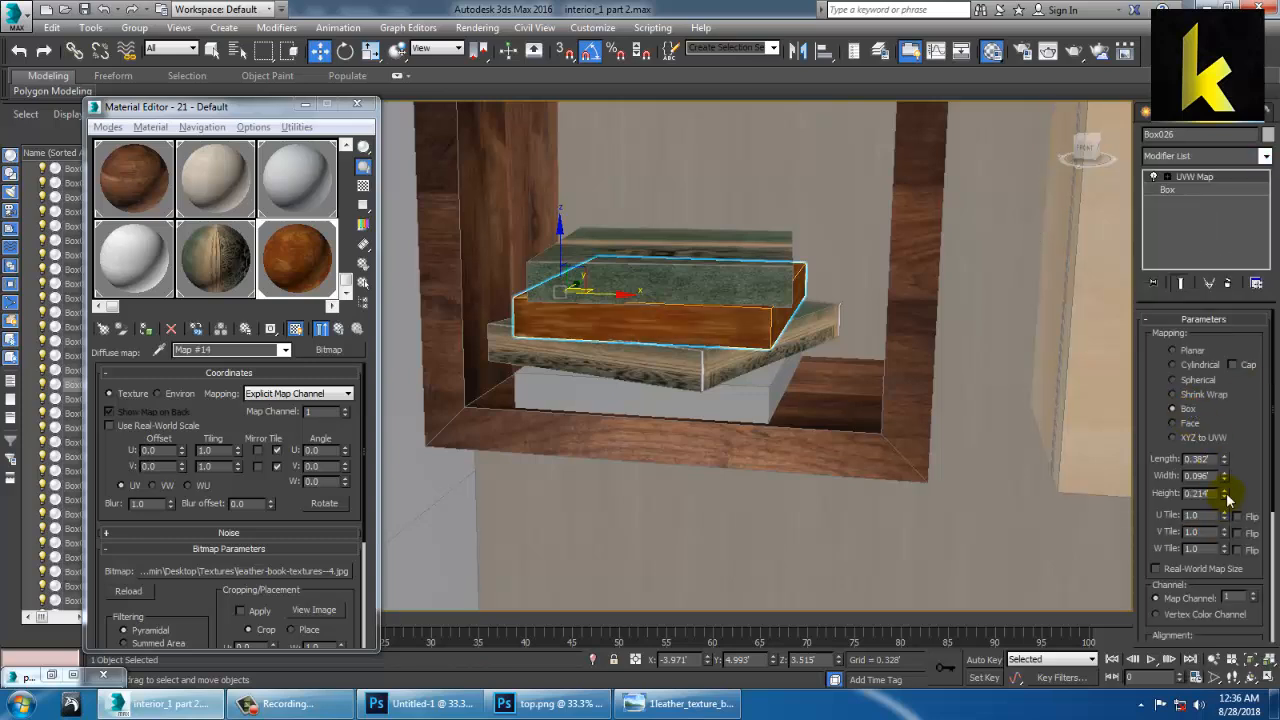
{"action": "left_click_drag", "start_coordinate": [1228, 500], "coordinate": [1228, 415]}
{"action": "key", "text": "ctrl+z"}
{"action": "left_click_drag", "start_coordinate": [1225, 479], "coordinate": [1229, 369]}
Assign the leather material to the bottom book and add a UVW Map modifier with Box mapping and a 0.2' width
{"action": "left_click", "coordinate": [640, 395]}
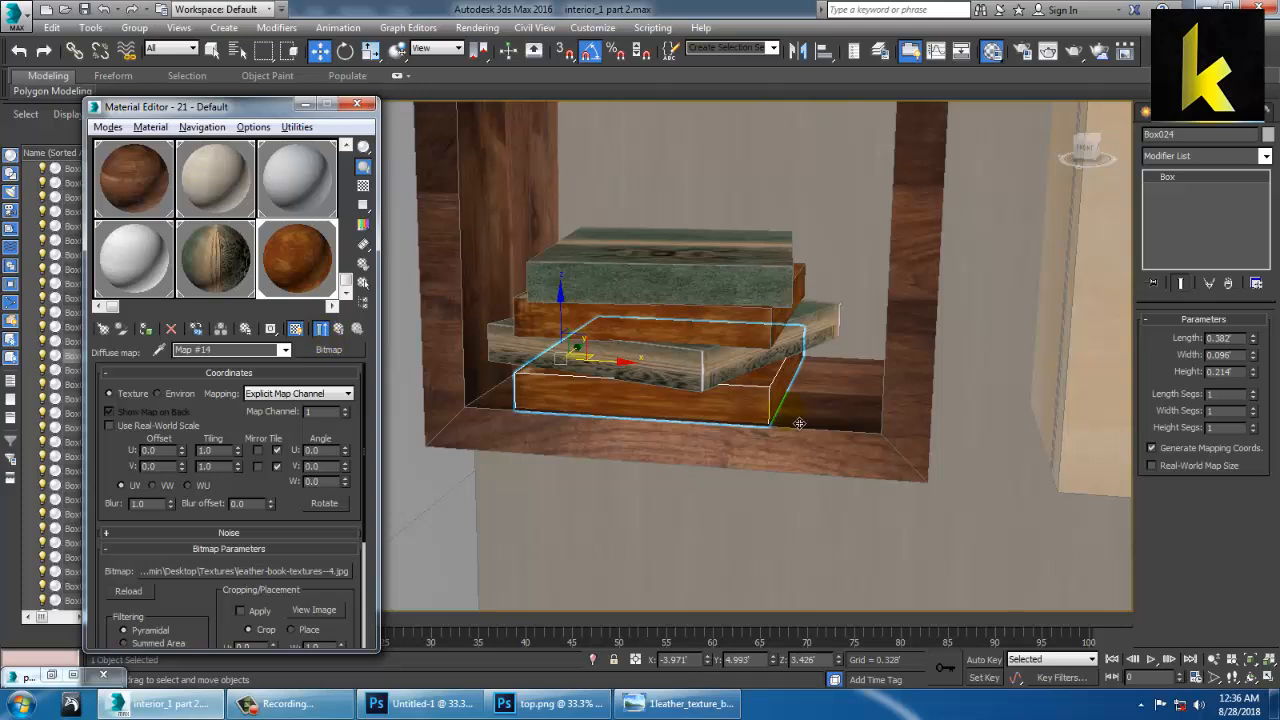
{"action": "left_click", "coordinate": [1265, 156]}
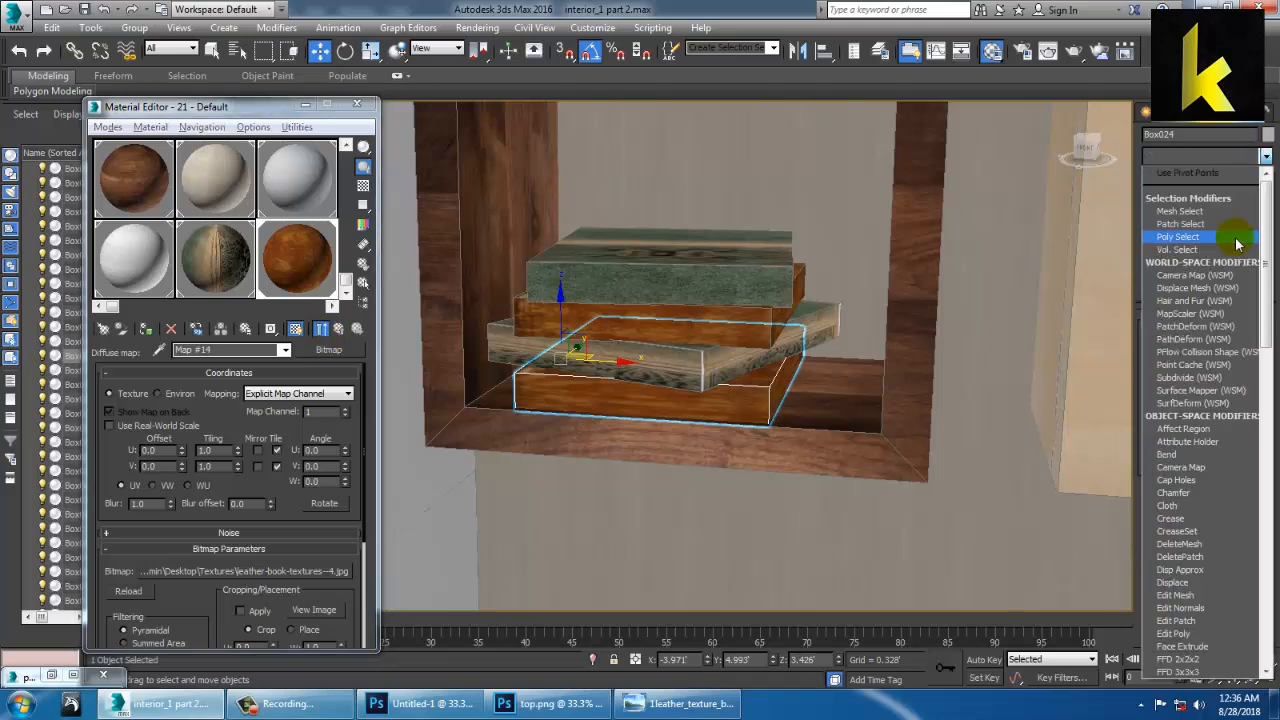
{"action": "scroll", "coordinate": [1236, 245], "scroll_direction": "down", "scroll_amount": 15}
{"action": "left_click", "coordinate": [1194, 528]}
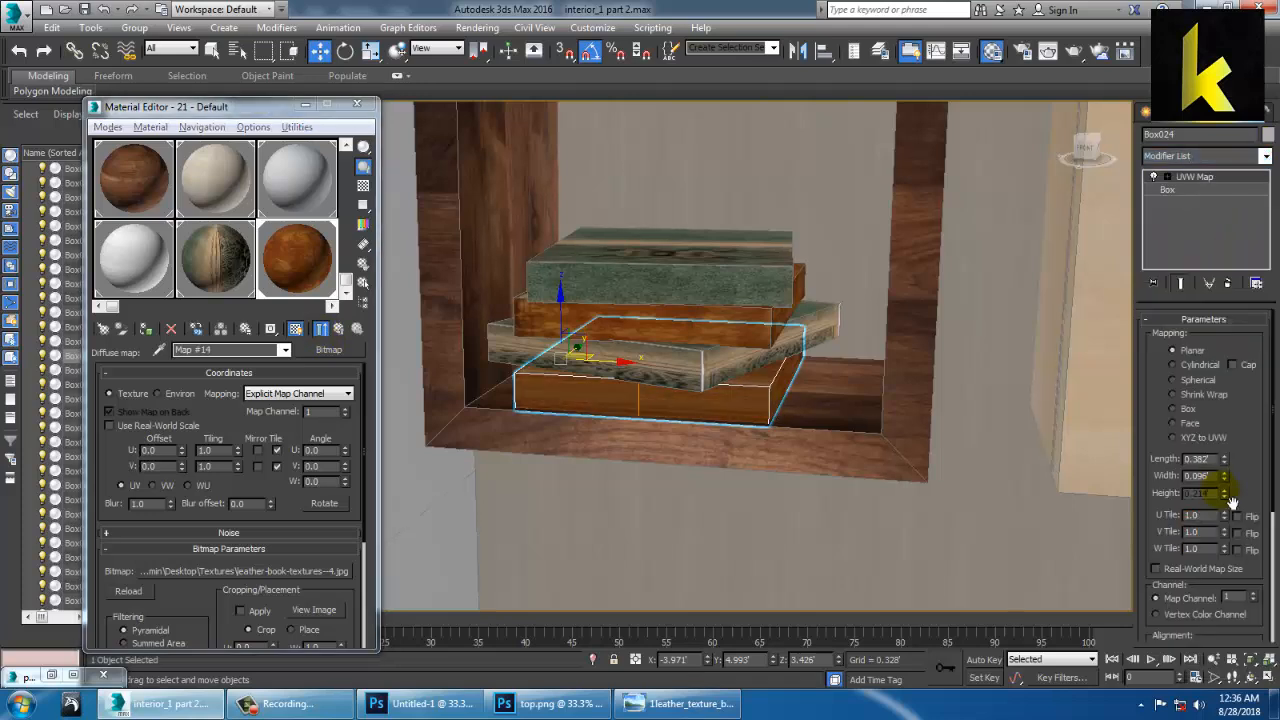
{"action": "left_click", "coordinate": [1186, 412]}
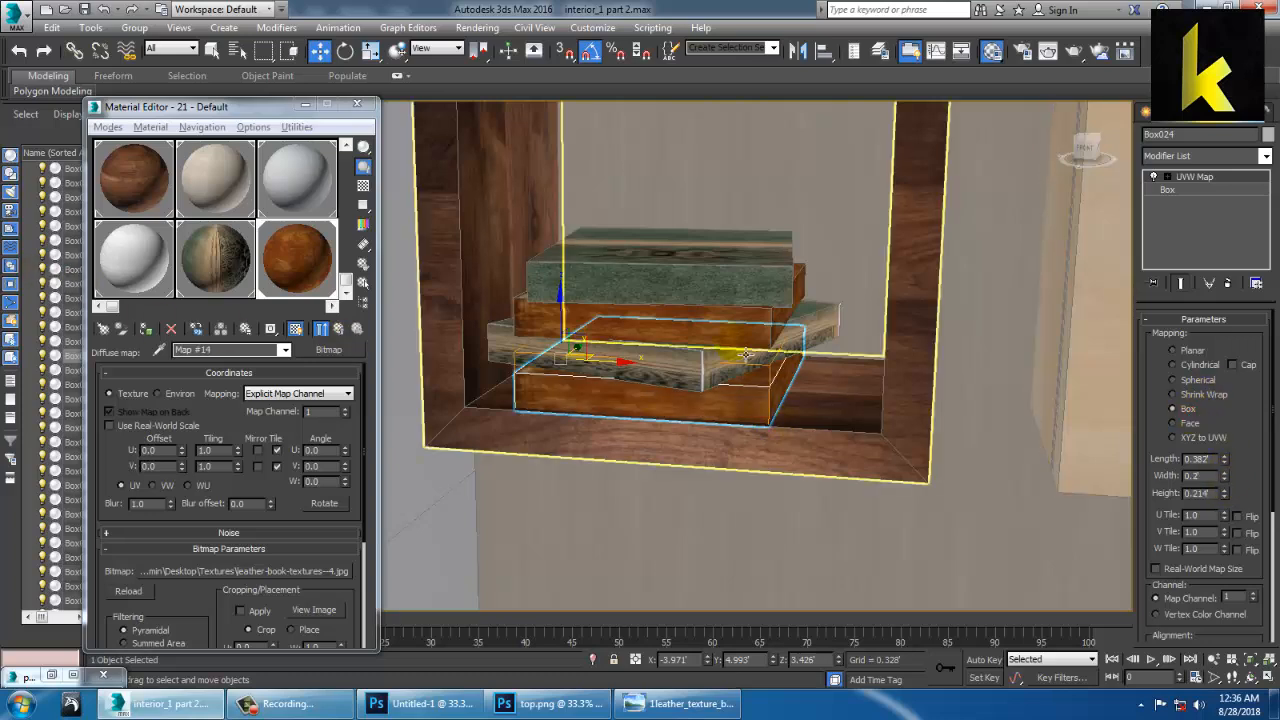
Select all four stacked books and convert them to Editable Poly
{"action": "left_click", "coordinate": [708, 287], "text": "ctrl"}
{"action": "left_click", "coordinate": [709, 323], "text": "ctrl"}
{"action": "left_click", "coordinate": [706, 350], "text": "ctrl"}
{"action": "right_click", "coordinate": [687, 374]}
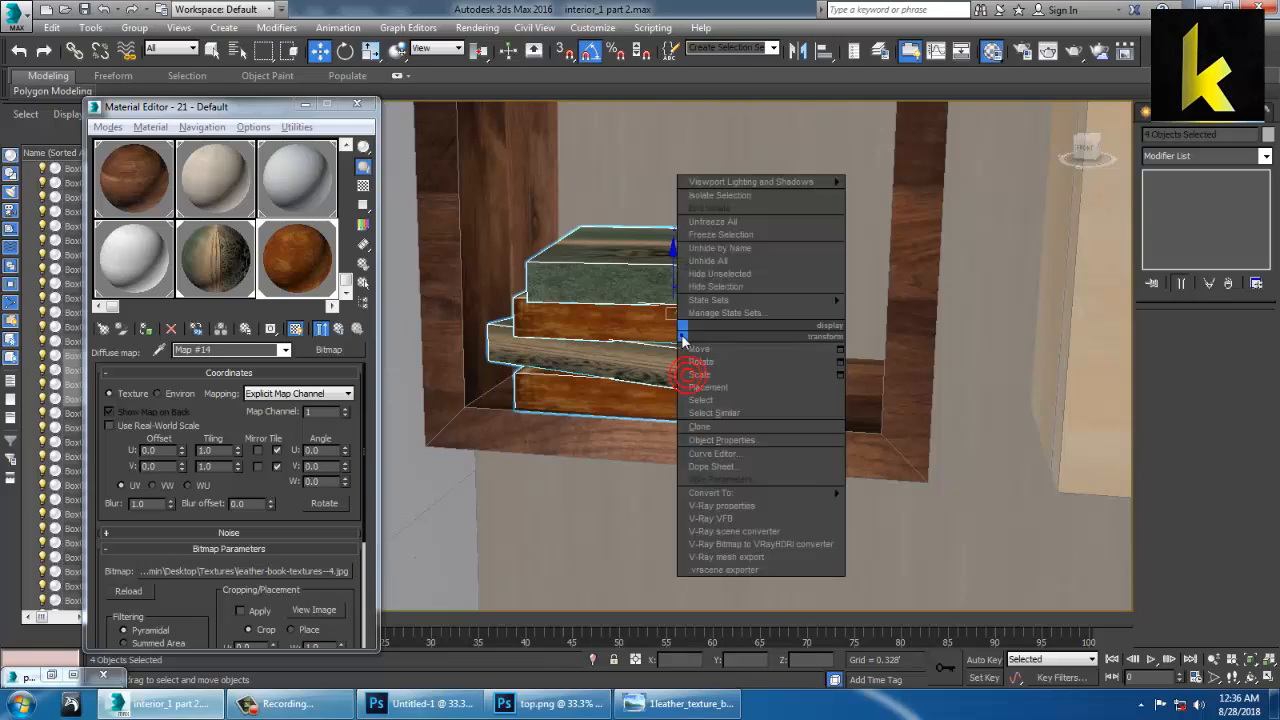
{"action": "mouse_move", "coordinate": [767, 493]}
{"action": "left_click", "coordinate": [920, 507]}
Select the five adjacent leaning books on the bookcase's top shelf and convert them to Editable Poly
{"action": "scroll", "coordinate": [894, 457], "scroll_direction": "down", "scroll_amount": 6}
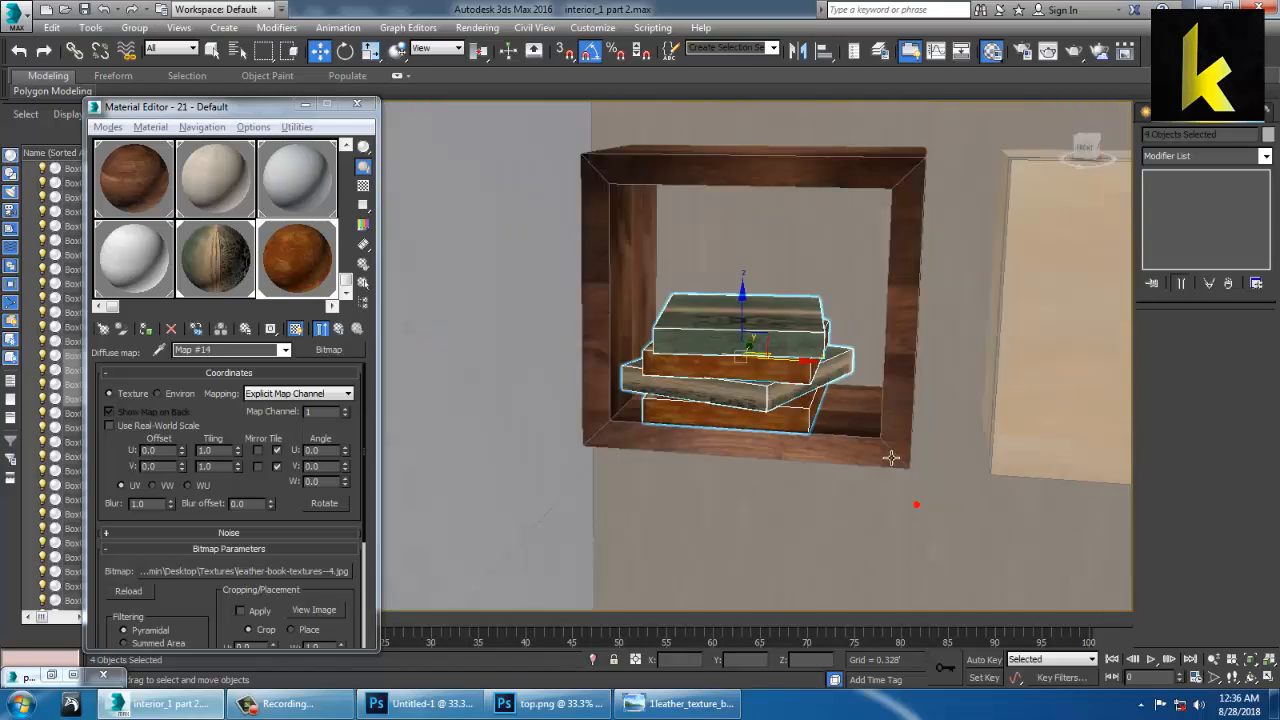
{"action": "middle_click_drag", "start_coordinate": [866, 404], "coordinate": [806, 357], "text": "alt"}
{"action": "middle_click_drag", "start_coordinate": [945, 420], "coordinate": [690, 378]}
{"action": "middle_click_drag", "start_coordinate": [973, 332], "coordinate": [564, 291]}
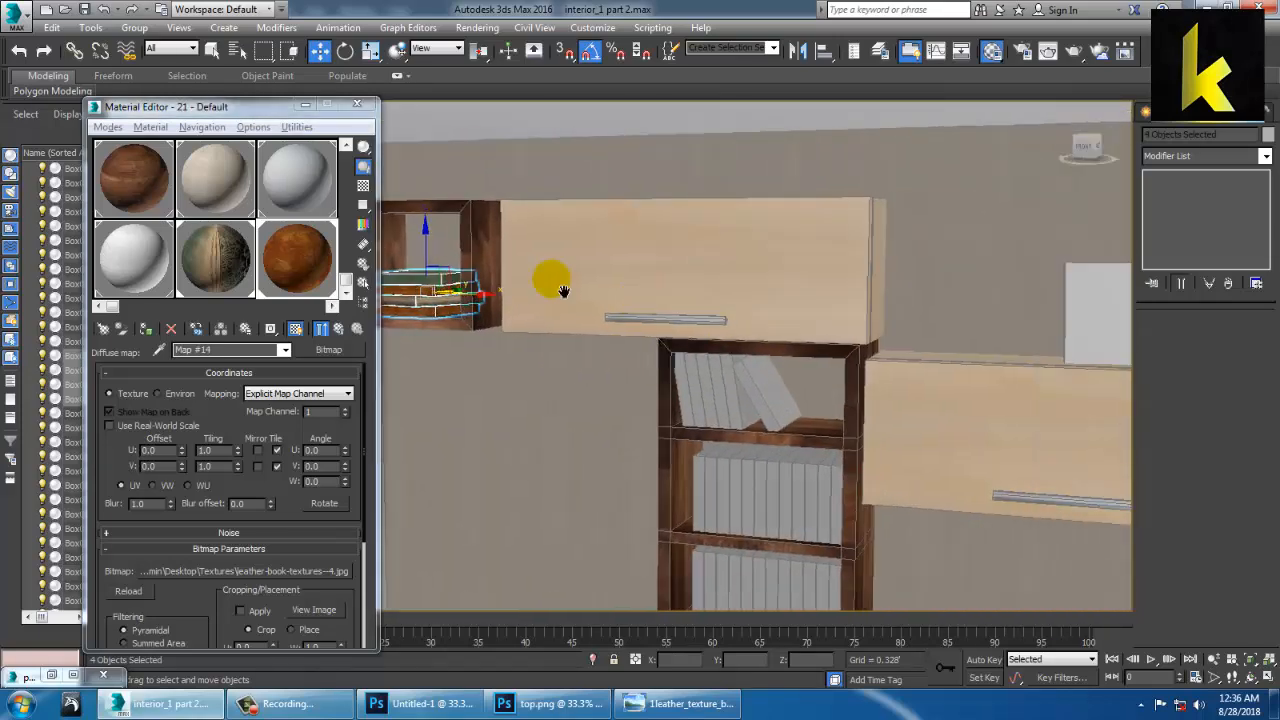
{"action": "scroll", "coordinate": [899, 328], "scroll_direction": "up", "scroll_amount": 5}
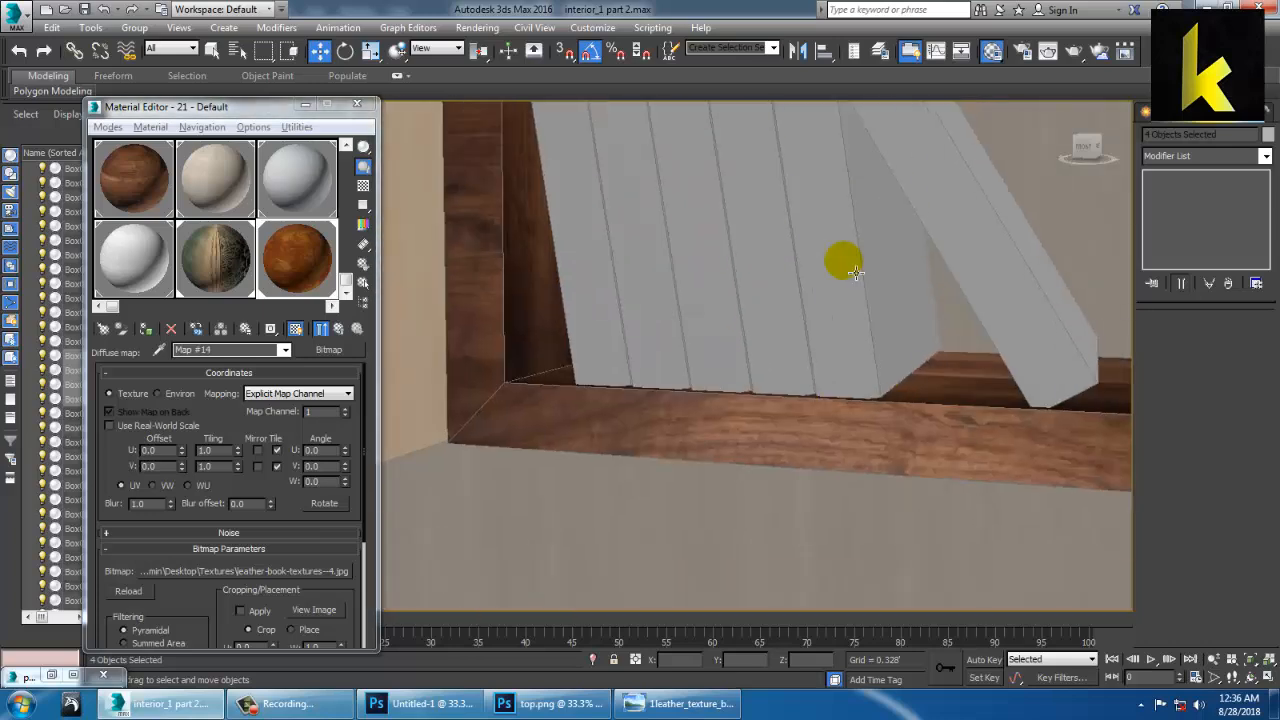
{"action": "left_click", "coordinate": [866, 269]}
{"action": "left_click", "coordinate": [785, 290], "text": "ctrl"}
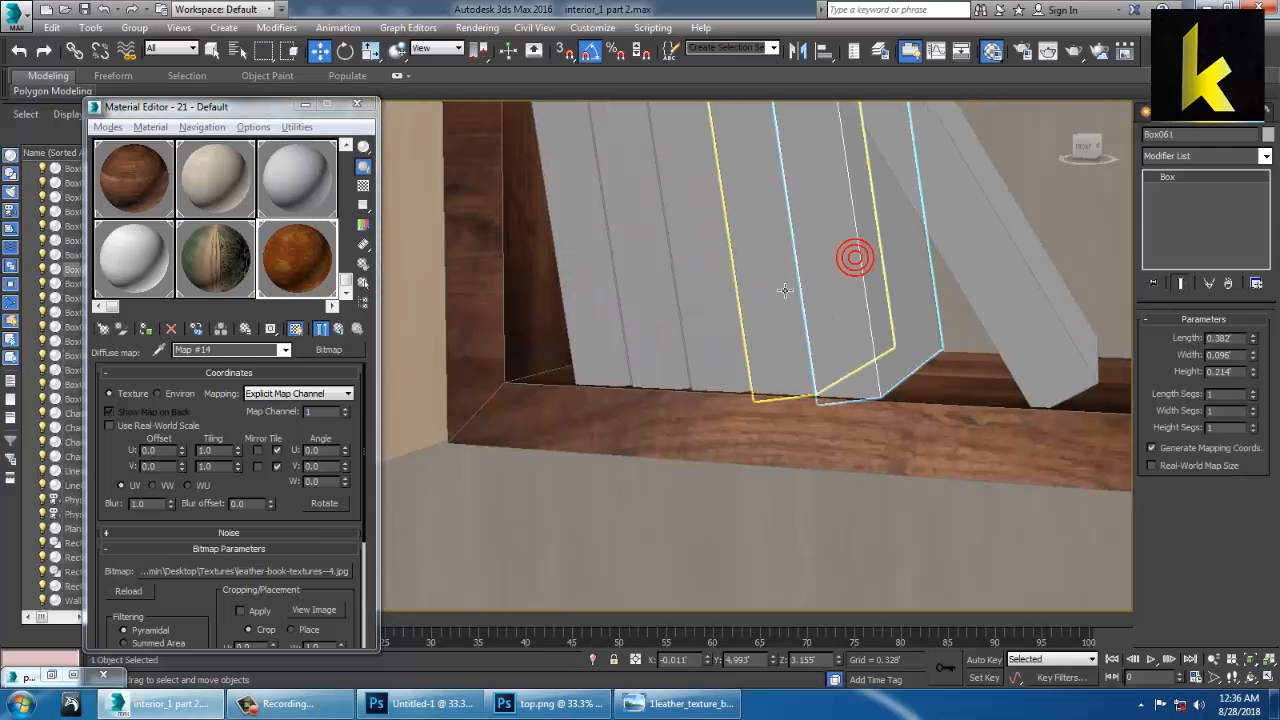
{"action": "left_click", "coordinate": [855, 328]}
{"action": "left_click", "coordinate": [763, 251], "text": "ctrl"}
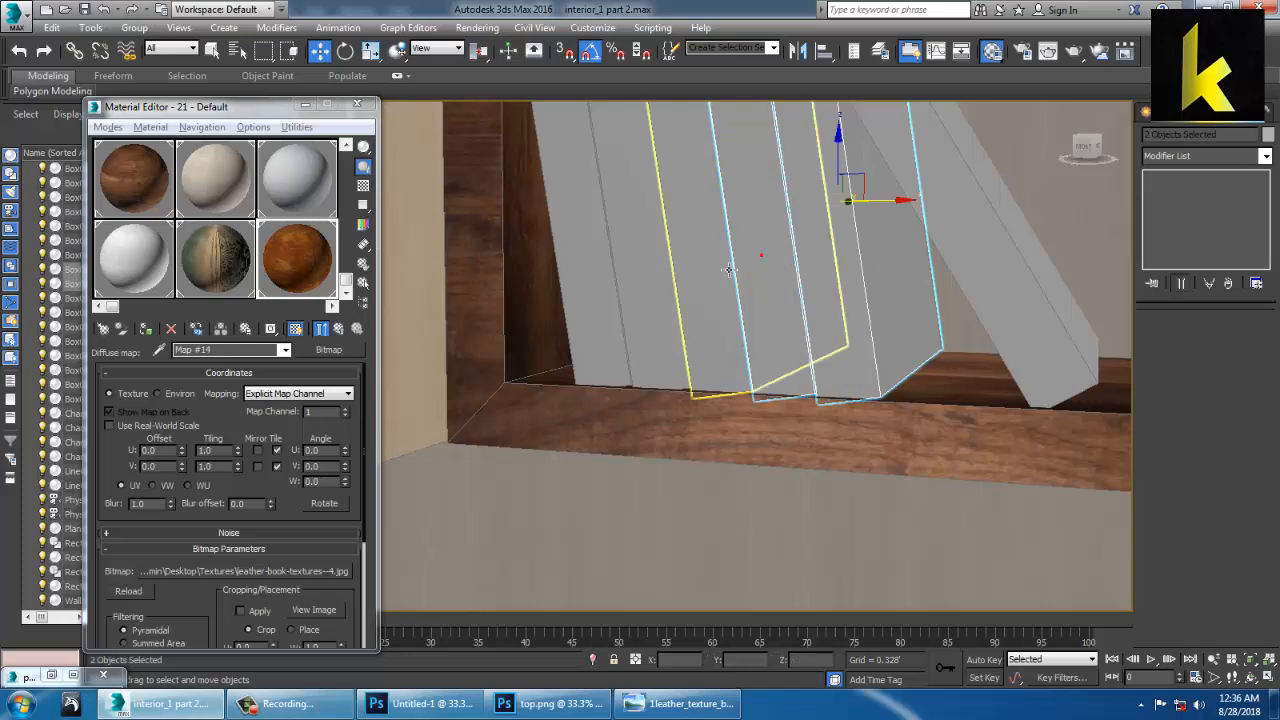
{"action": "left_click", "coordinate": [663, 277], "text": "ctrl"}
{"action": "left_click", "coordinate": [608, 263], "text": "ctrl"}
{"action": "left_click", "coordinate": [596, 250], "text": "ctrl"}
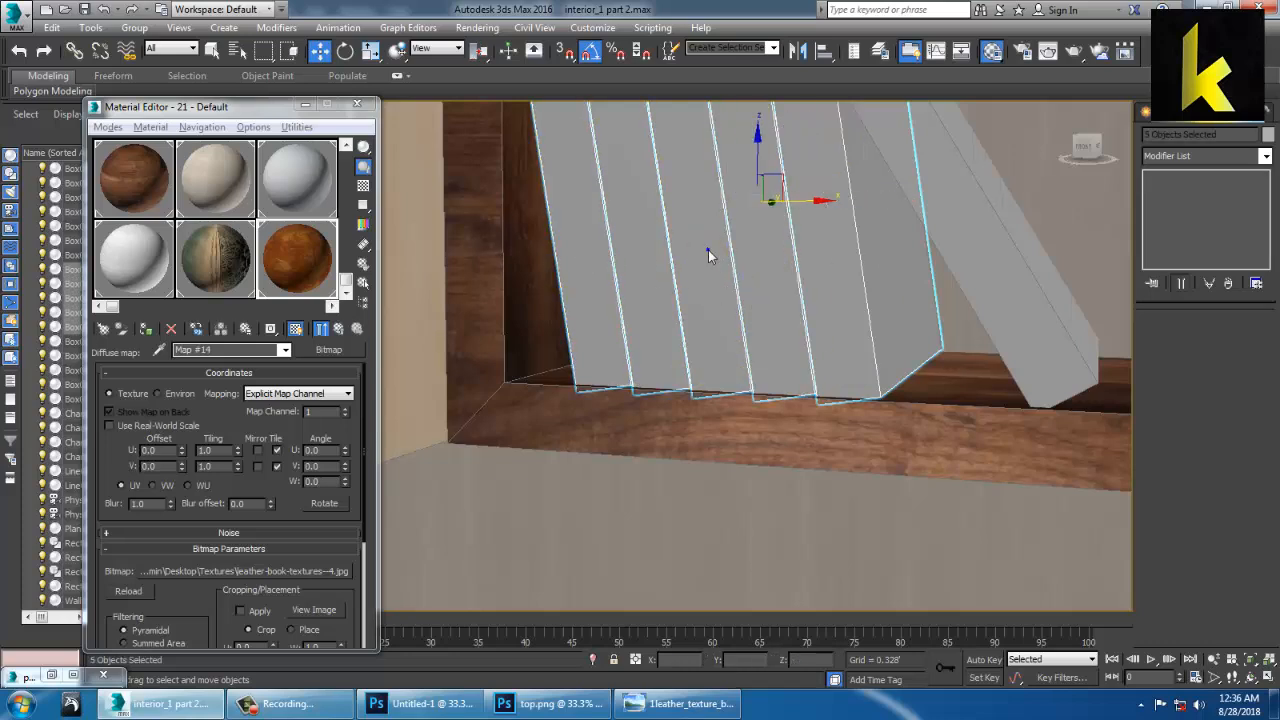
{"action": "right_click", "coordinate": [708, 250]}
{"action": "mouse_move", "coordinate": [808, 407]}
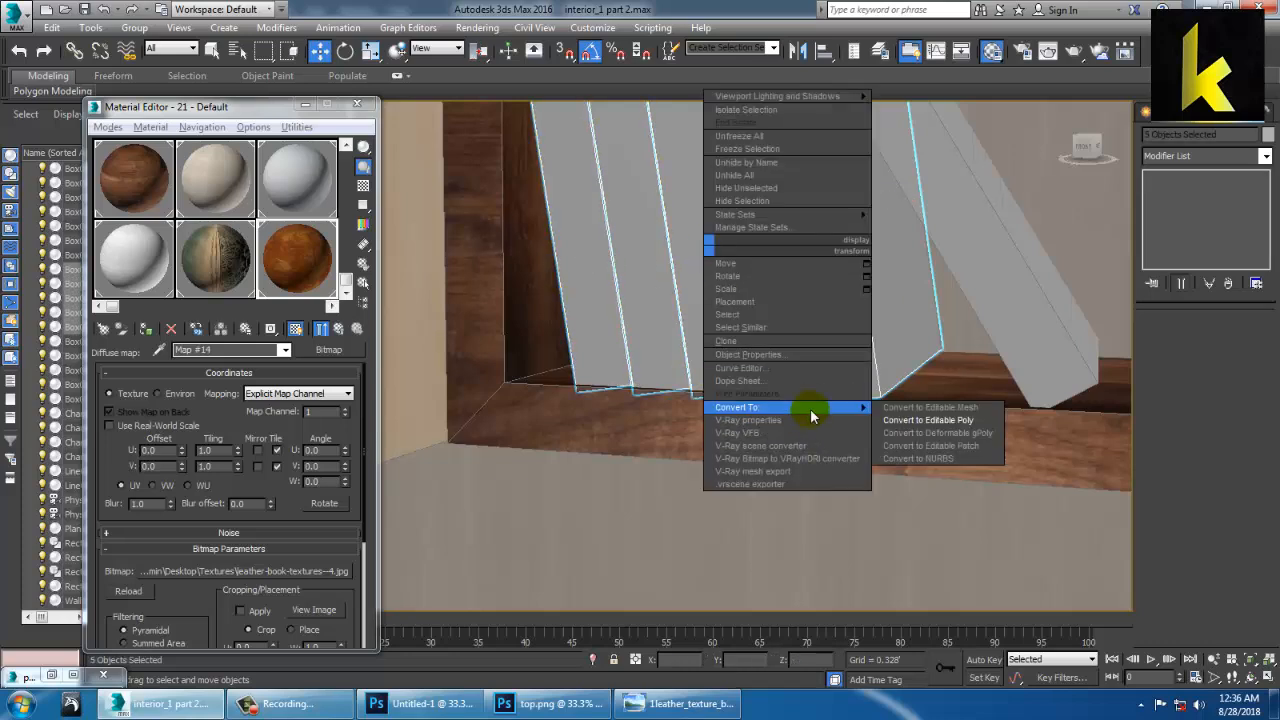
{"action": "left_click", "coordinate": [890, 408]}
Attach the other four adjacent books to the rightmost book of the row to form one object
{"action": "left_click", "coordinate": [868, 302]}
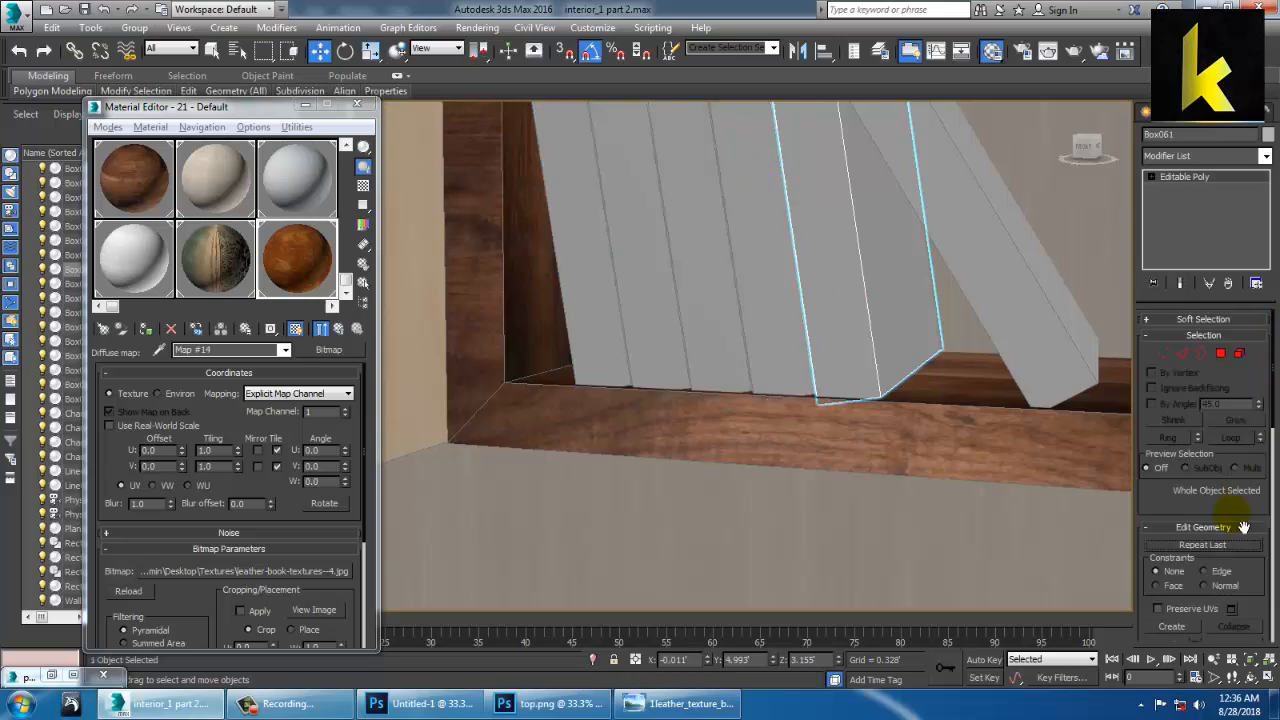
{"action": "scroll", "coordinate": [1243, 527], "scroll_direction": "down", "scroll_amount": 3}
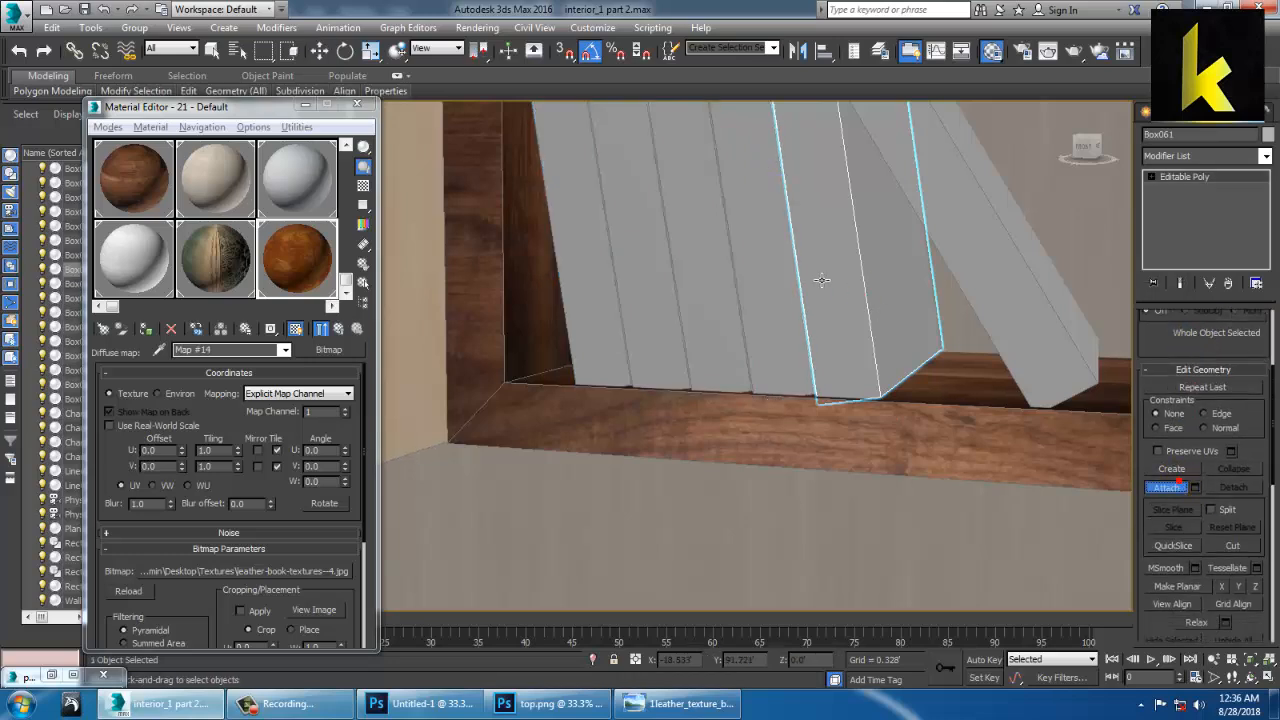
{"action": "left_click", "coordinate": [773, 270]}
{"action": "left_click", "coordinate": [607, 283]}
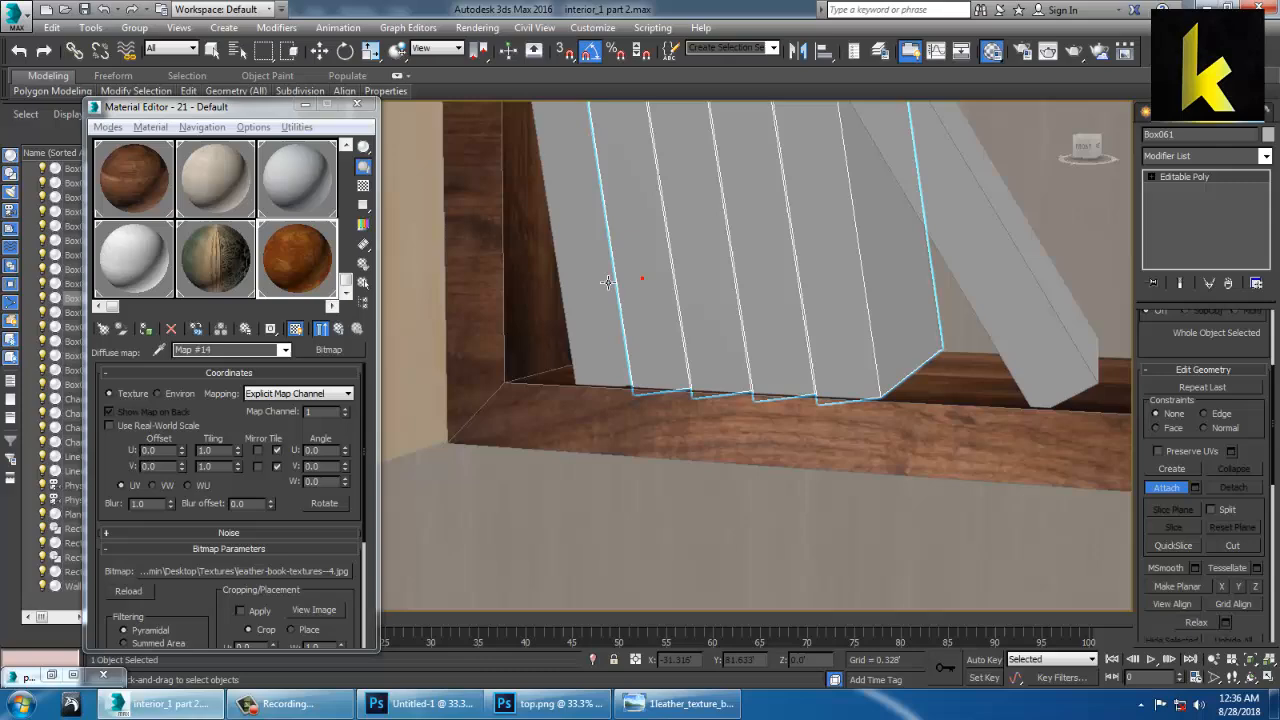
Return the attached row of books to whole-object level with the Material Editor open
{"action": "left_click", "coordinate": [1215, 179]}
{"action": "middle_click_drag", "start_coordinate": [688, 252], "coordinate": [686, 278]}
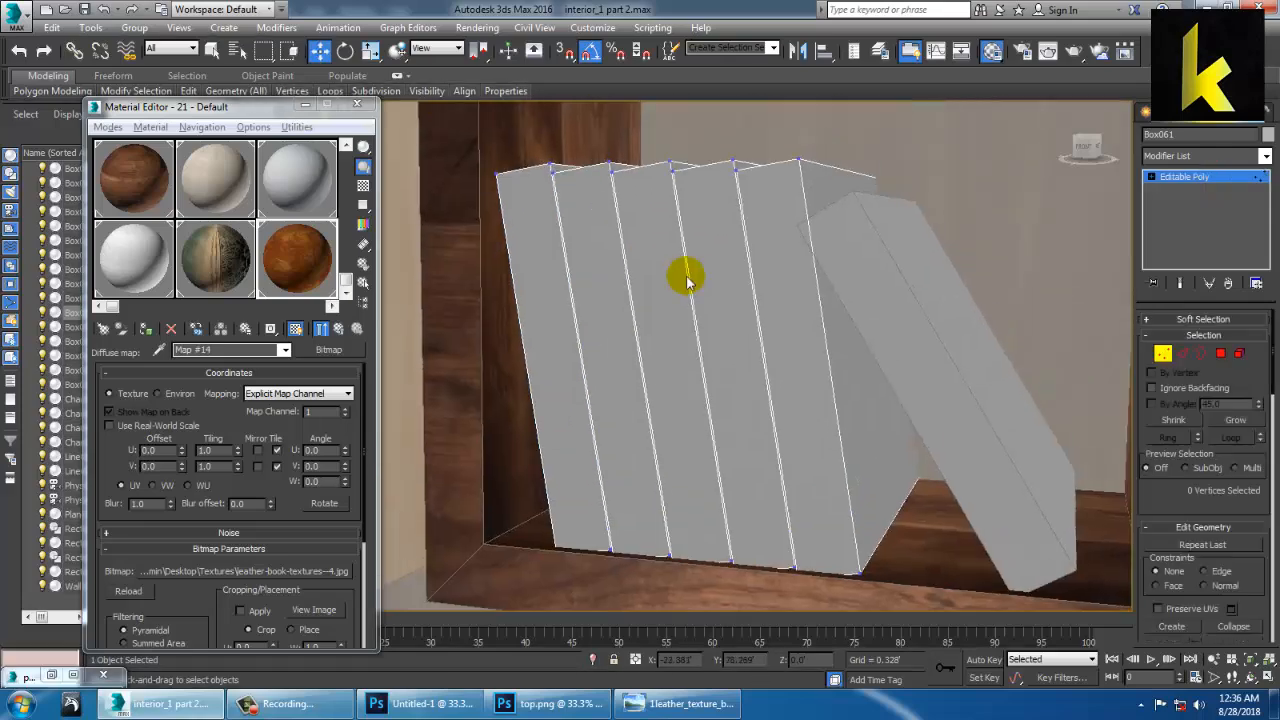
{"action": "key", "text": "m"}
{"action": "left_click", "coordinate": [1185, 177]}
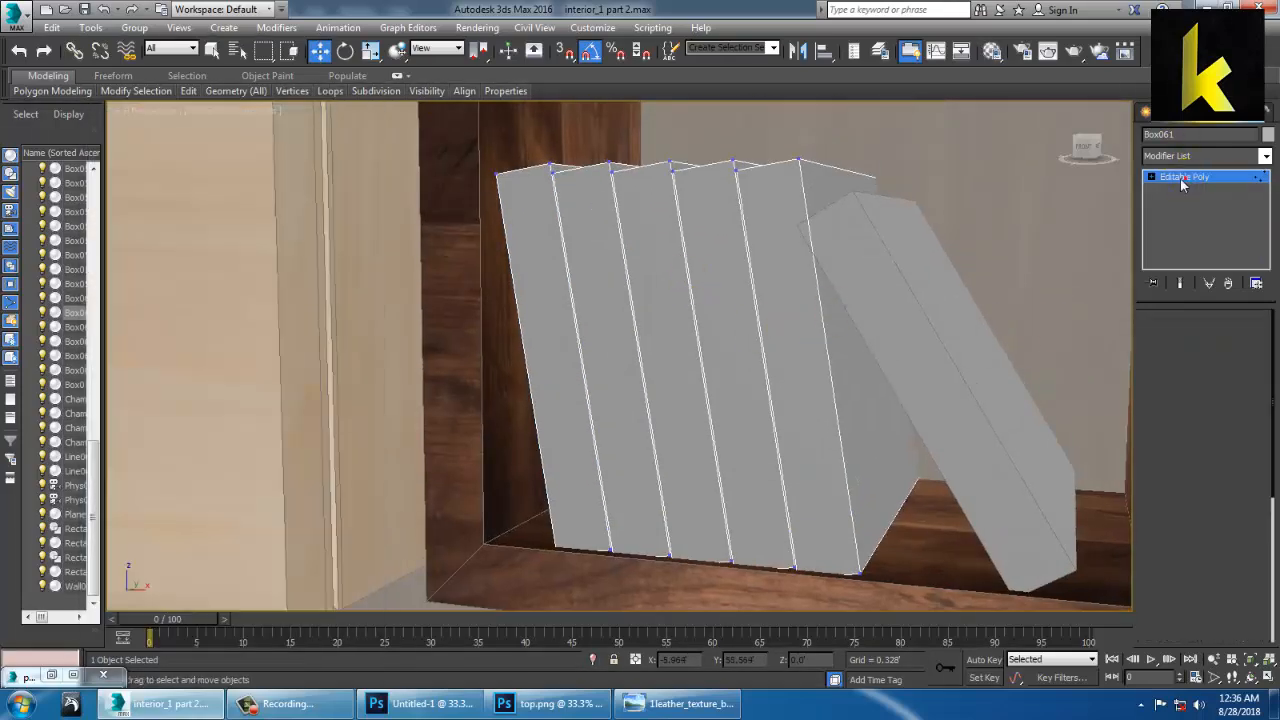
{"action": "key", "text": "m"}
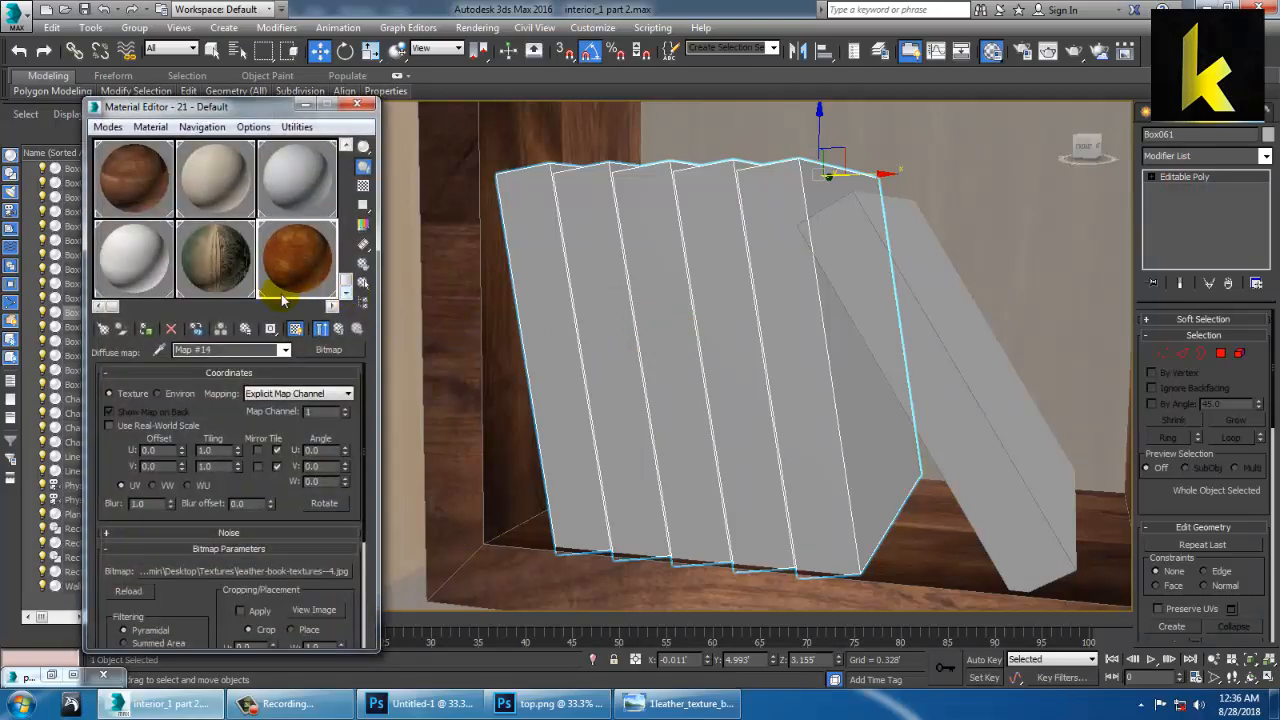
Pick an unused material slot and change its material type to VRayMtl
{"action": "left_click", "coordinate": [331, 306]}
{"action": "left_click", "coordinate": [331, 306]}
{"action": "left_click", "coordinate": [331, 306]}
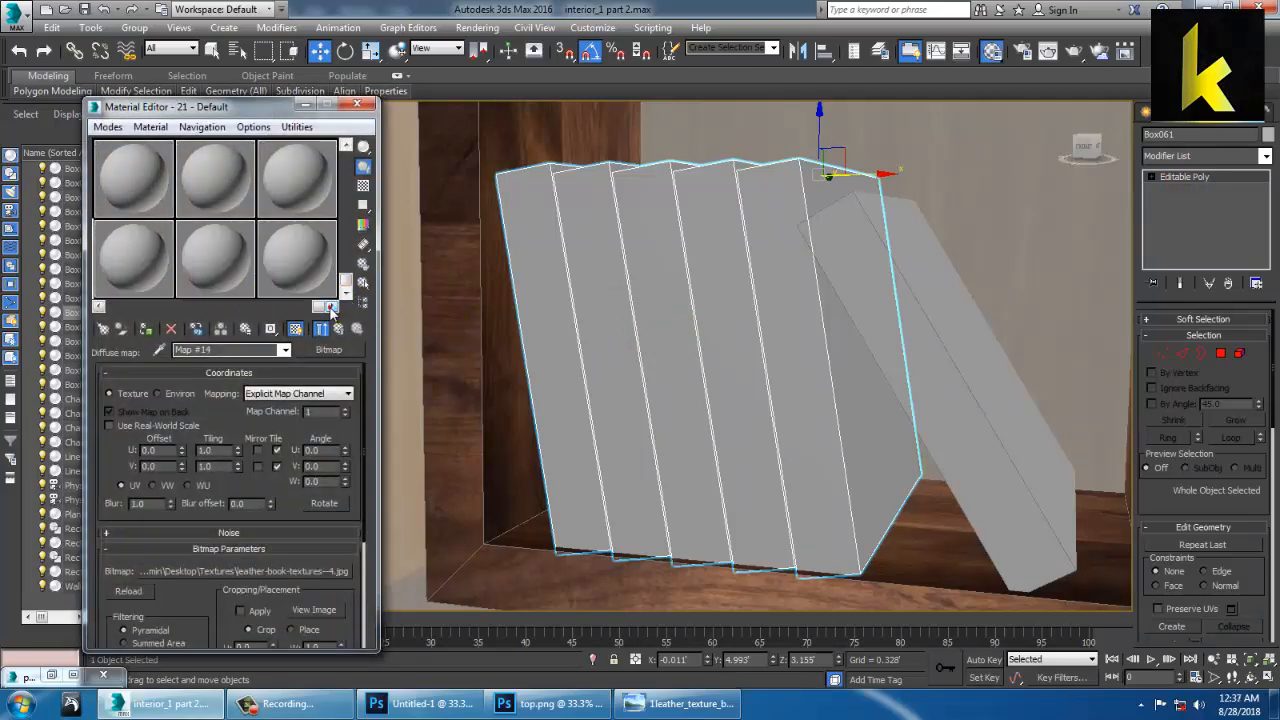
{"action": "left_click", "coordinate": [100, 307]}
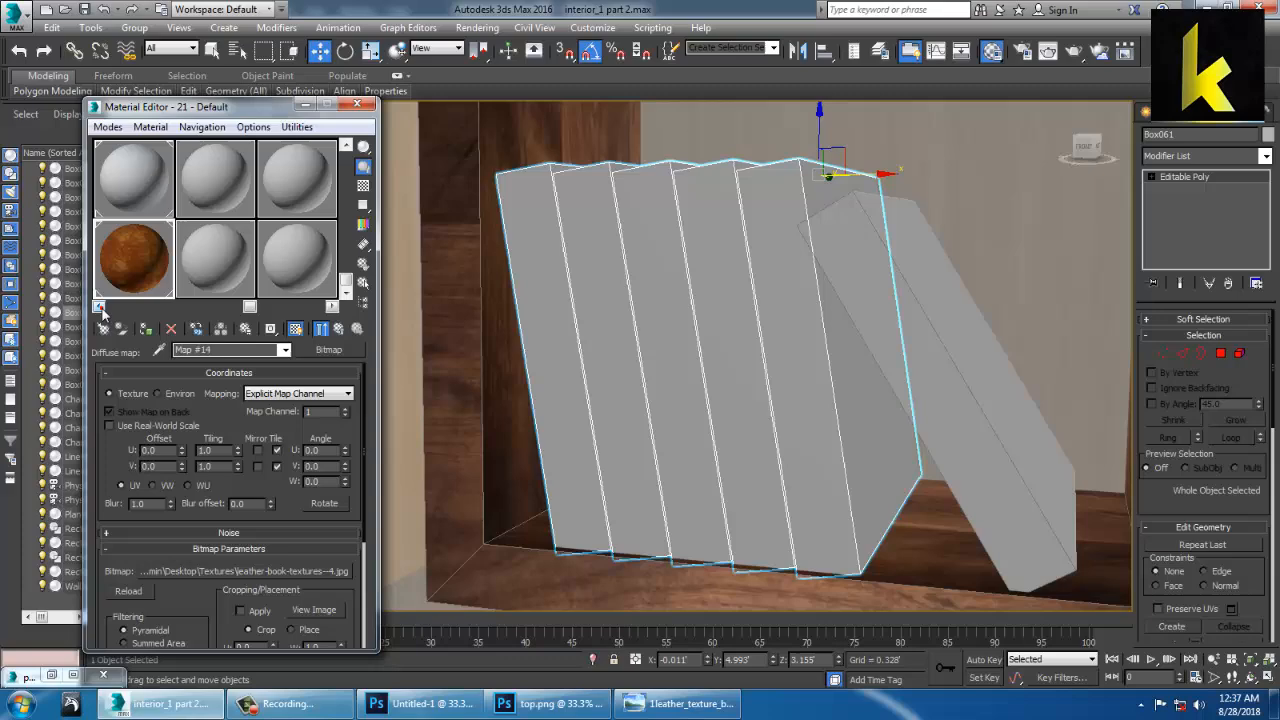
{"action": "left_click", "coordinate": [215, 182]}
{"action": "left_click", "coordinate": [330, 349]}
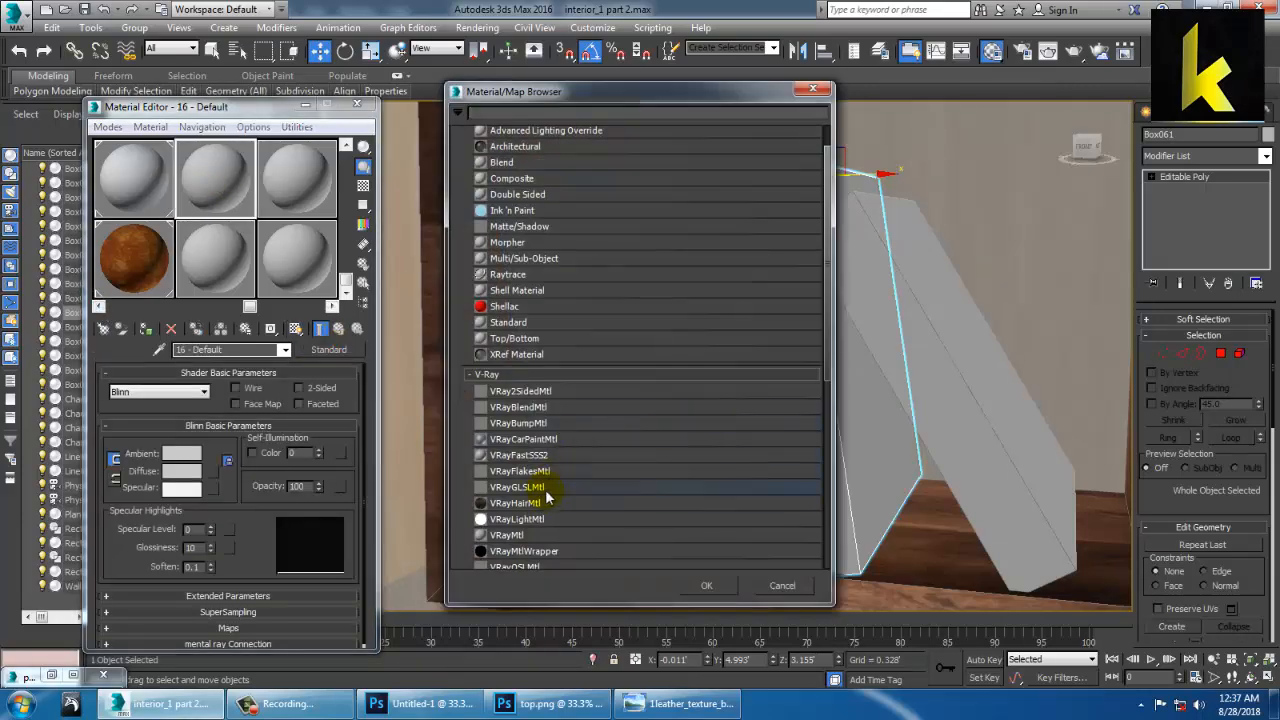
{"action": "double_click", "coordinate": [520, 537]}
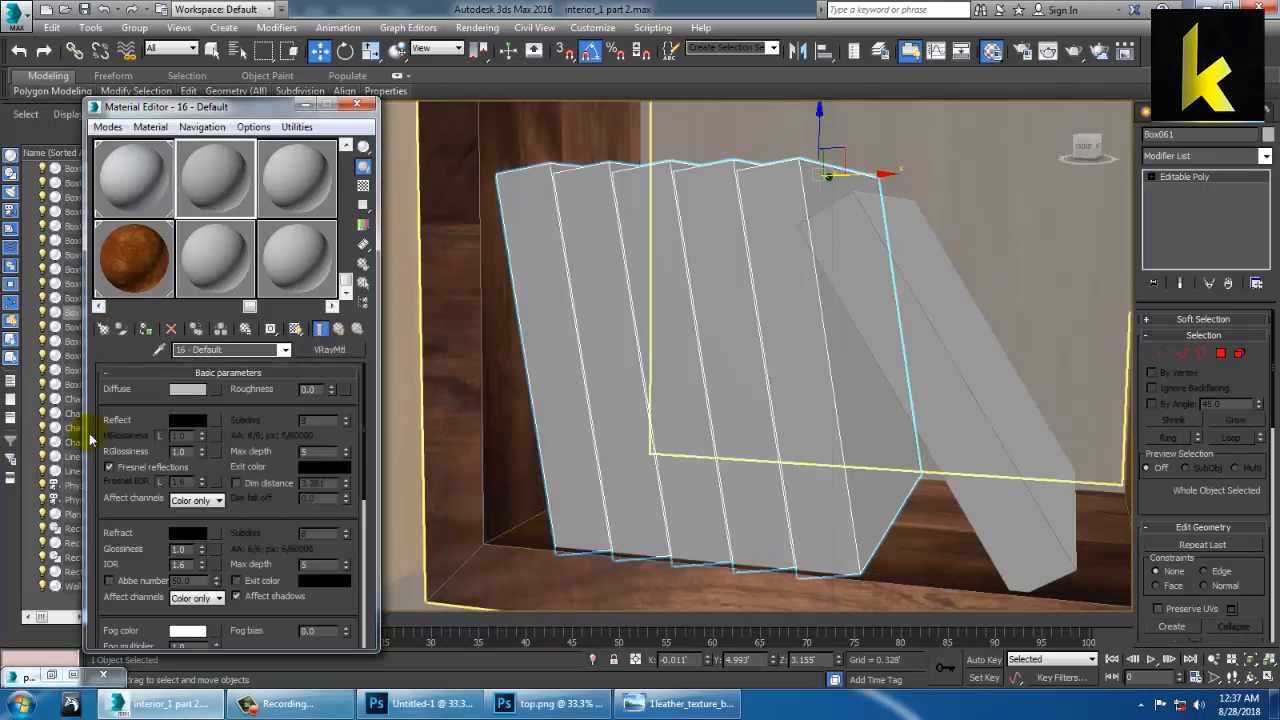
Load the books_texture3014 bitmap as the diffuse map, assign the material to the attached book row and show its texture in the viewport
{"action": "left_click", "coordinate": [217, 390]}
{"action": "double_click", "coordinate": [512, 132]}
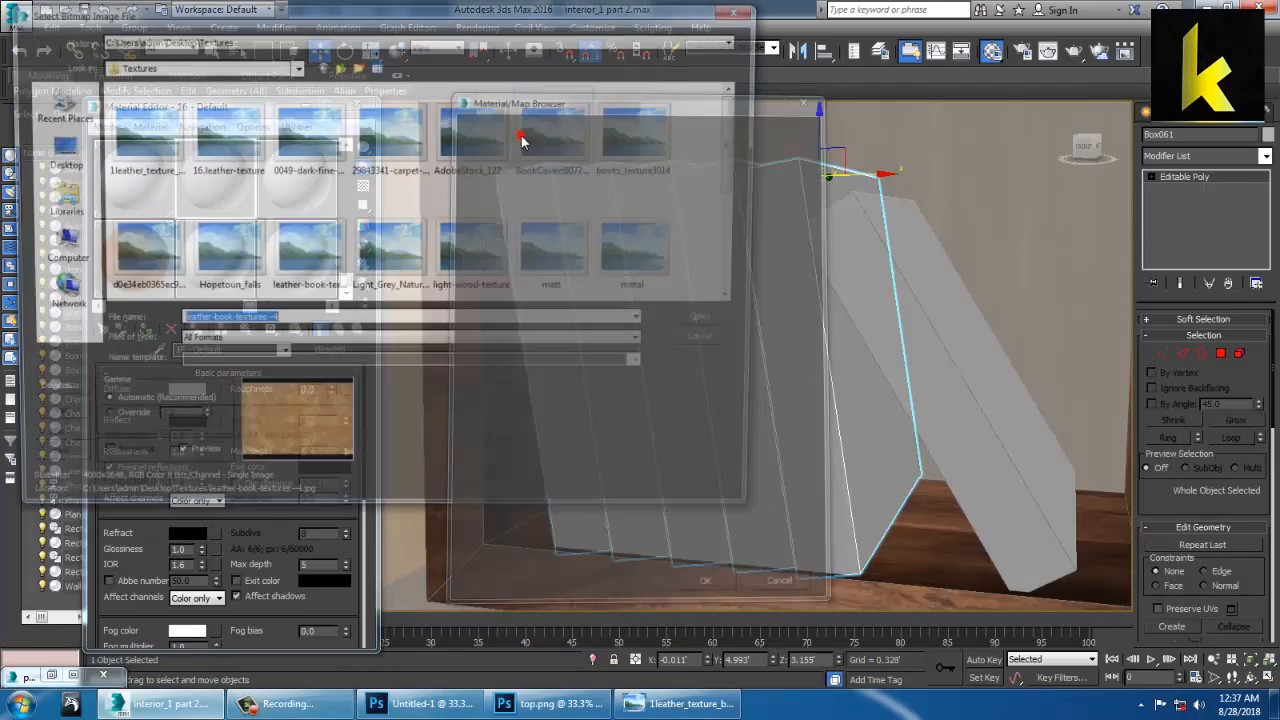
{"action": "left_click", "coordinate": [140, 128]}
{"action": "left_click", "coordinate": [230, 143]}
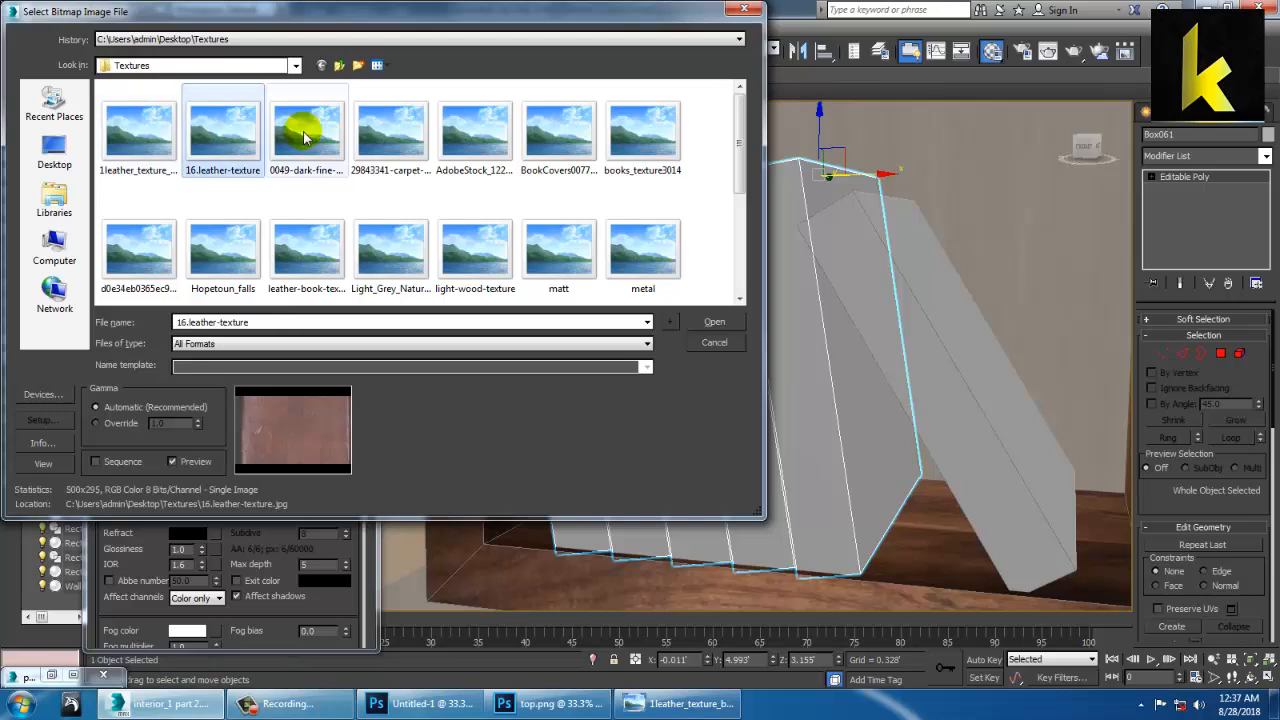
{"action": "left_click", "coordinate": [300, 128]}
{"action": "left_click", "coordinate": [184, 136]}
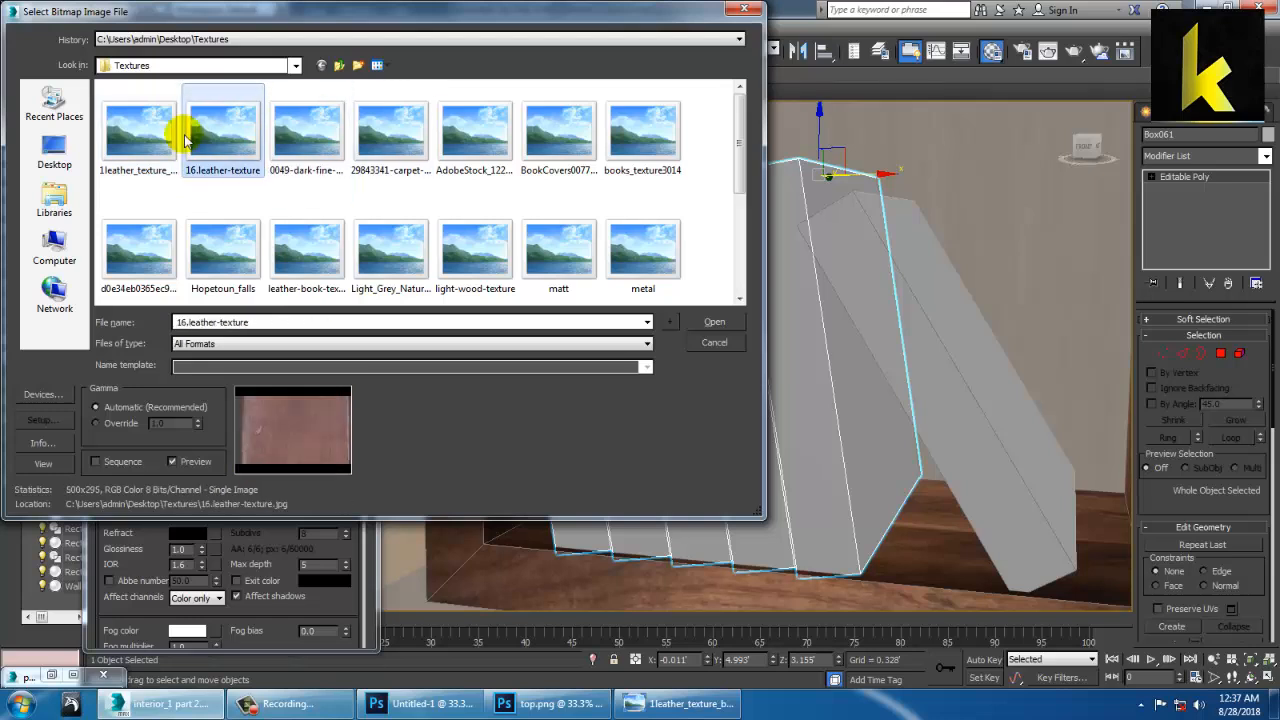
{"action": "left_click", "coordinate": [392, 130]}
{"action": "left_click", "coordinate": [479, 148]}
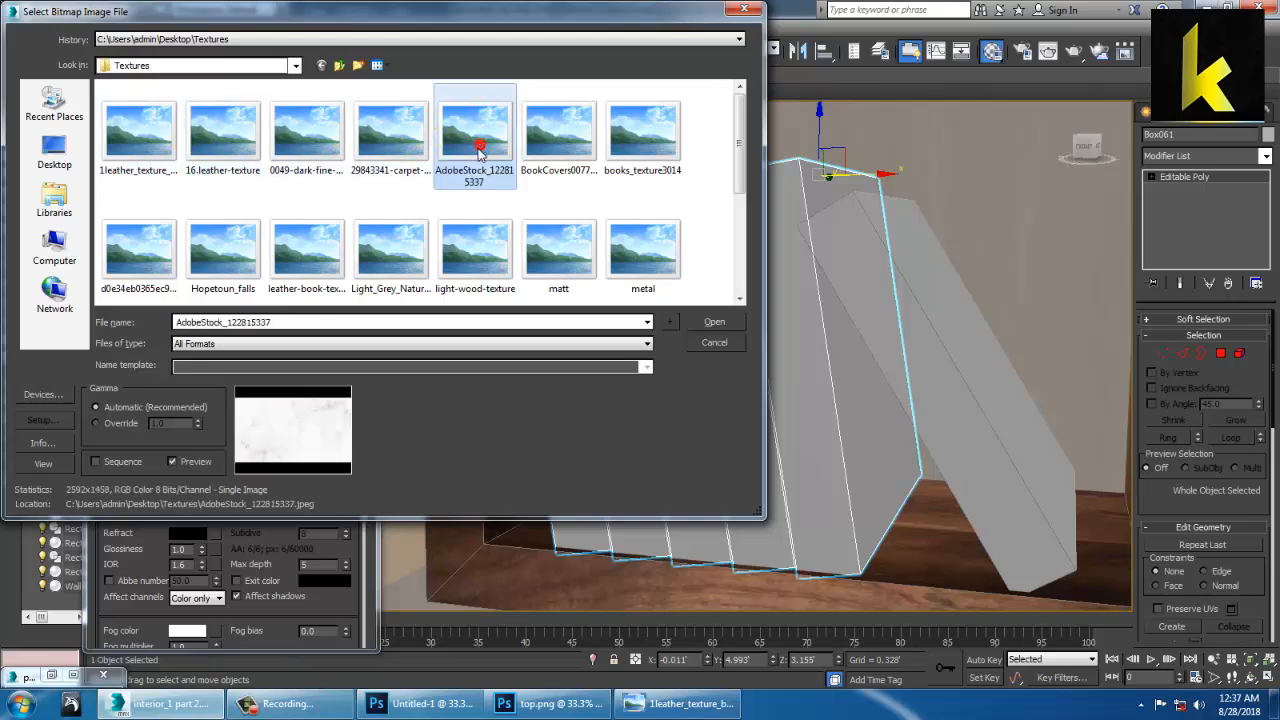
{"action": "left_click", "coordinate": [539, 148]}
{"action": "left_click", "coordinate": [680, 146]}
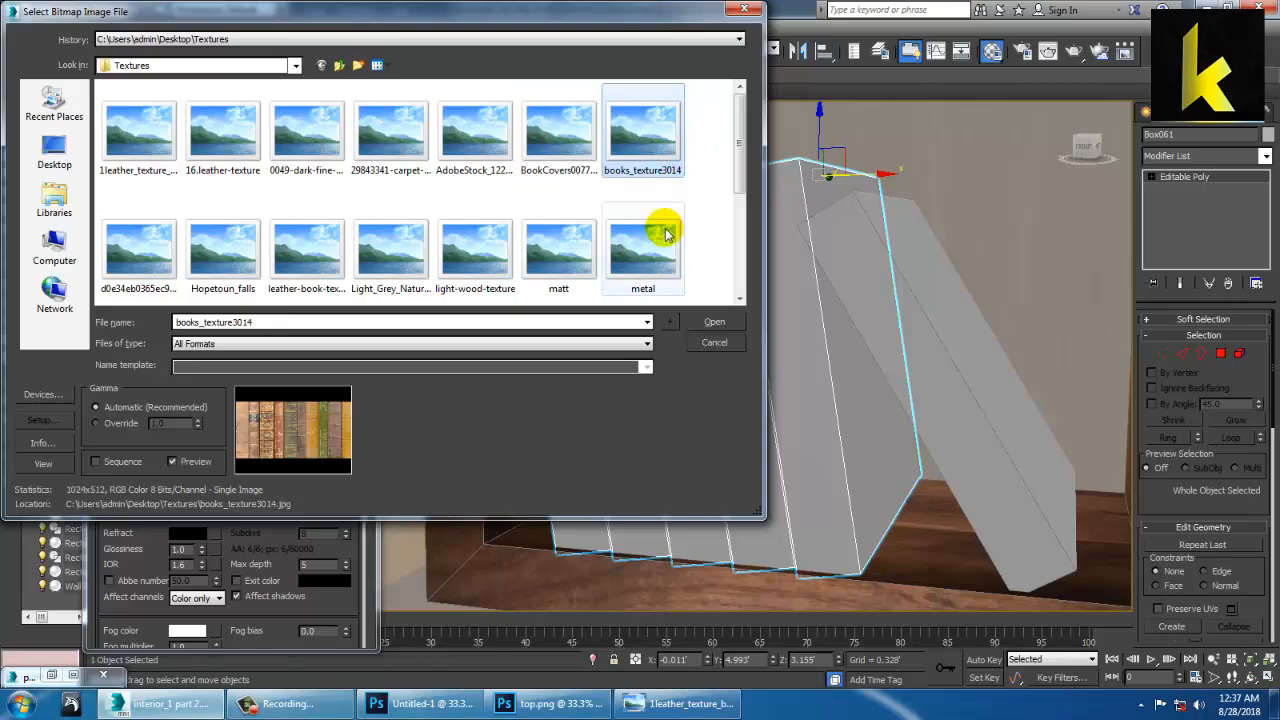
{"action": "left_click", "coordinate": [713, 324]}
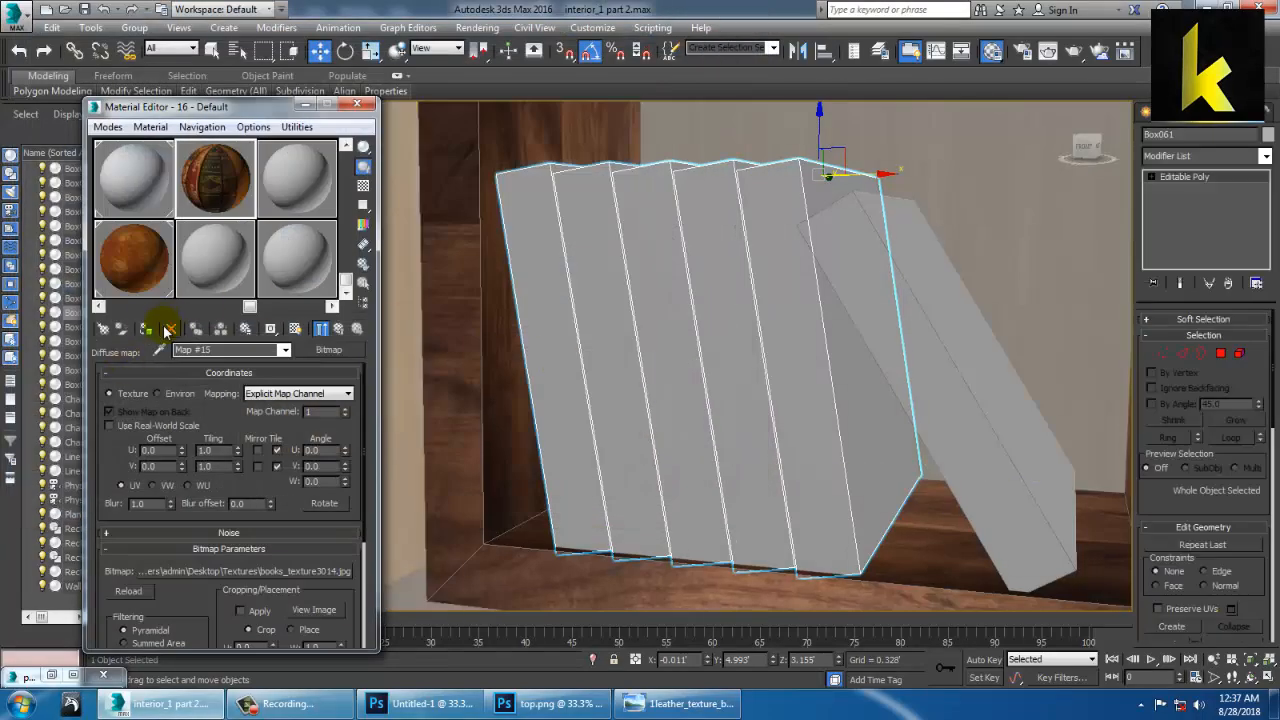
{"action": "left_click", "coordinate": [295, 330]}
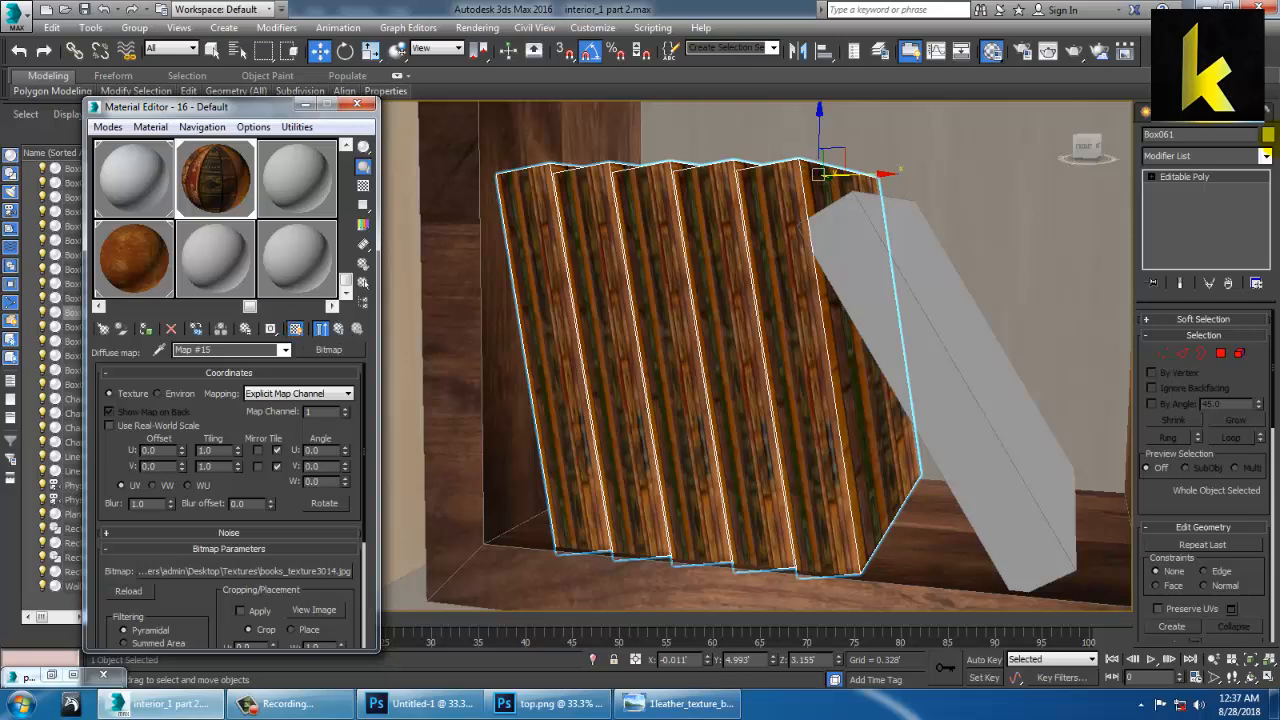
Apply a UVW Map modifier with Box mapping to the book row and set the mapping width to about 0.654'
{"action": "left_click", "coordinate": [1266, 157]}
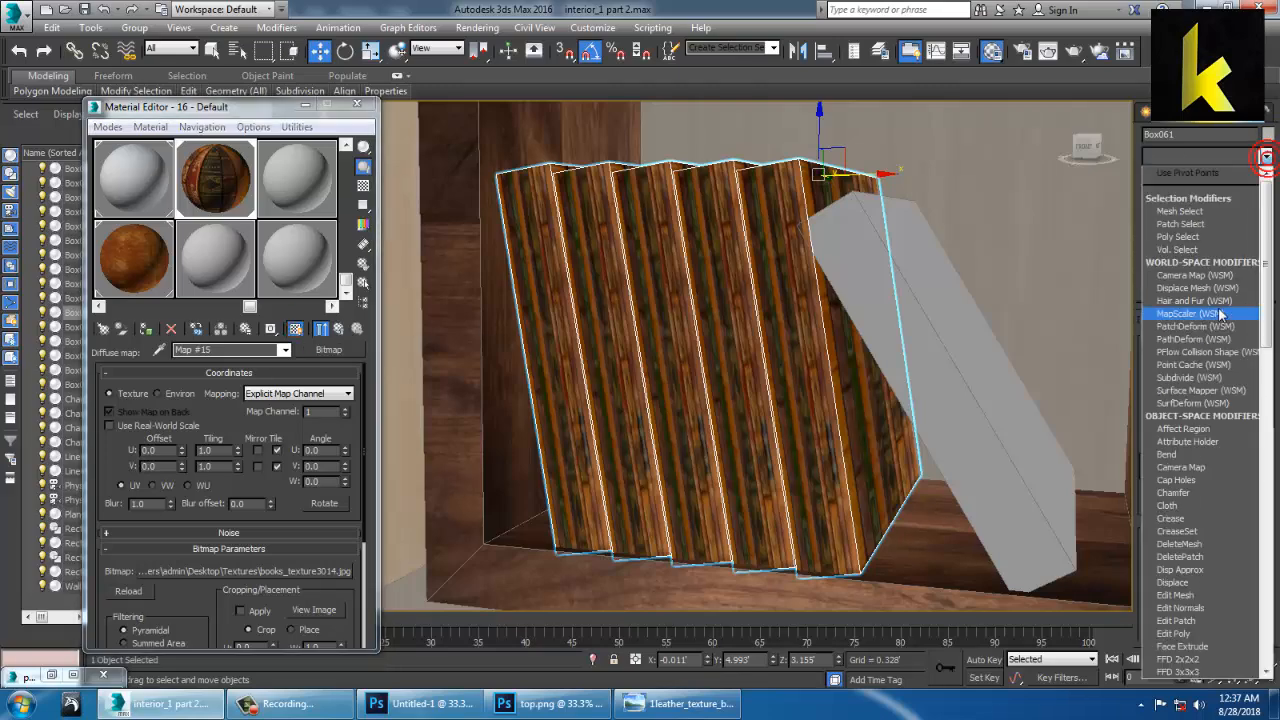
{"action": "key", "text": "u"}
{"action": "left_click", "coordinate": [1200, 531]}
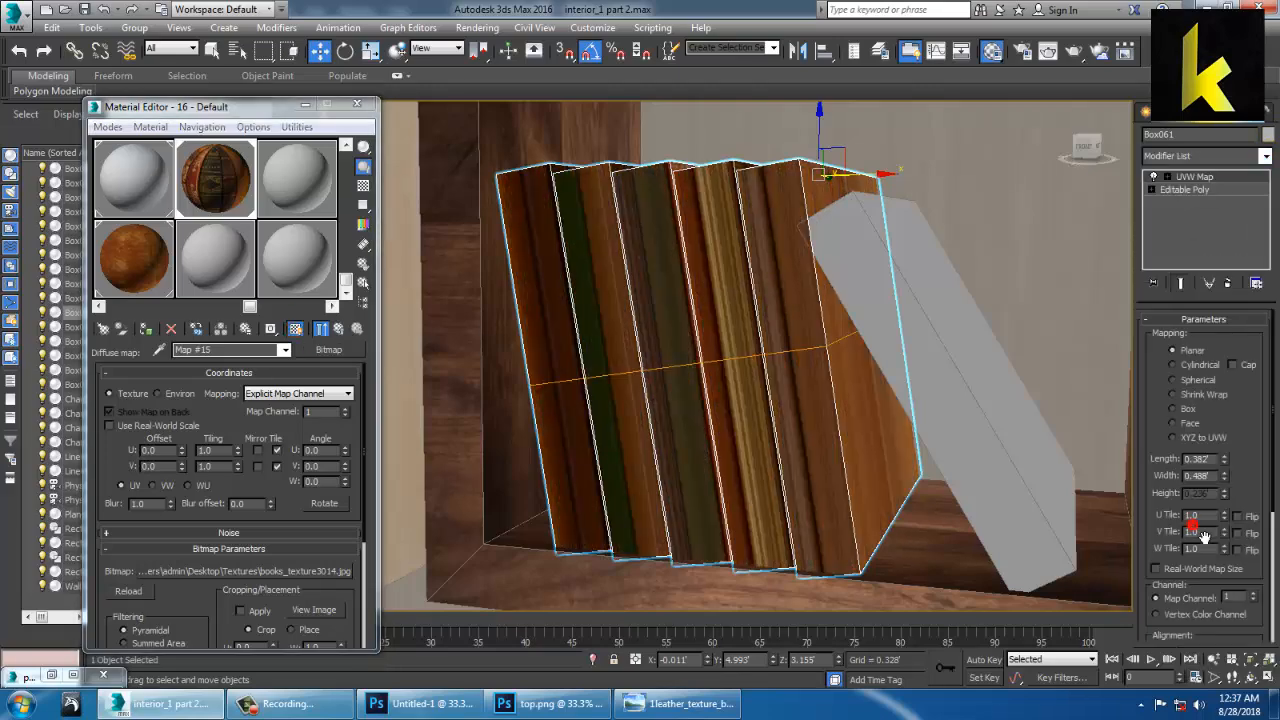
{"action": "left_click", "coordinate": [1185, 410]}
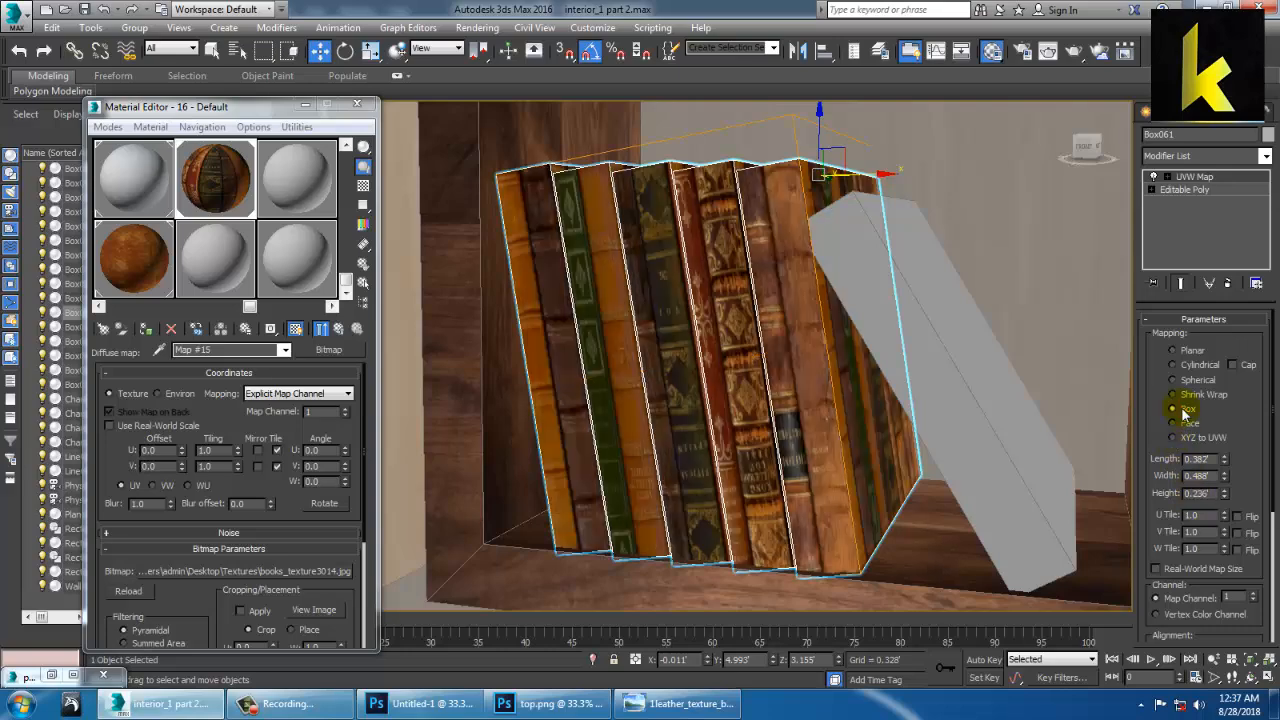
{"action": "middle_click_drag", "start_coordinate": [954, 289], "coordinate": [959, 294], "text": "alt"}
{"action": "left_click_drag", "start_coordinate": [1225, 480], "coordinate": [1230, 459]}
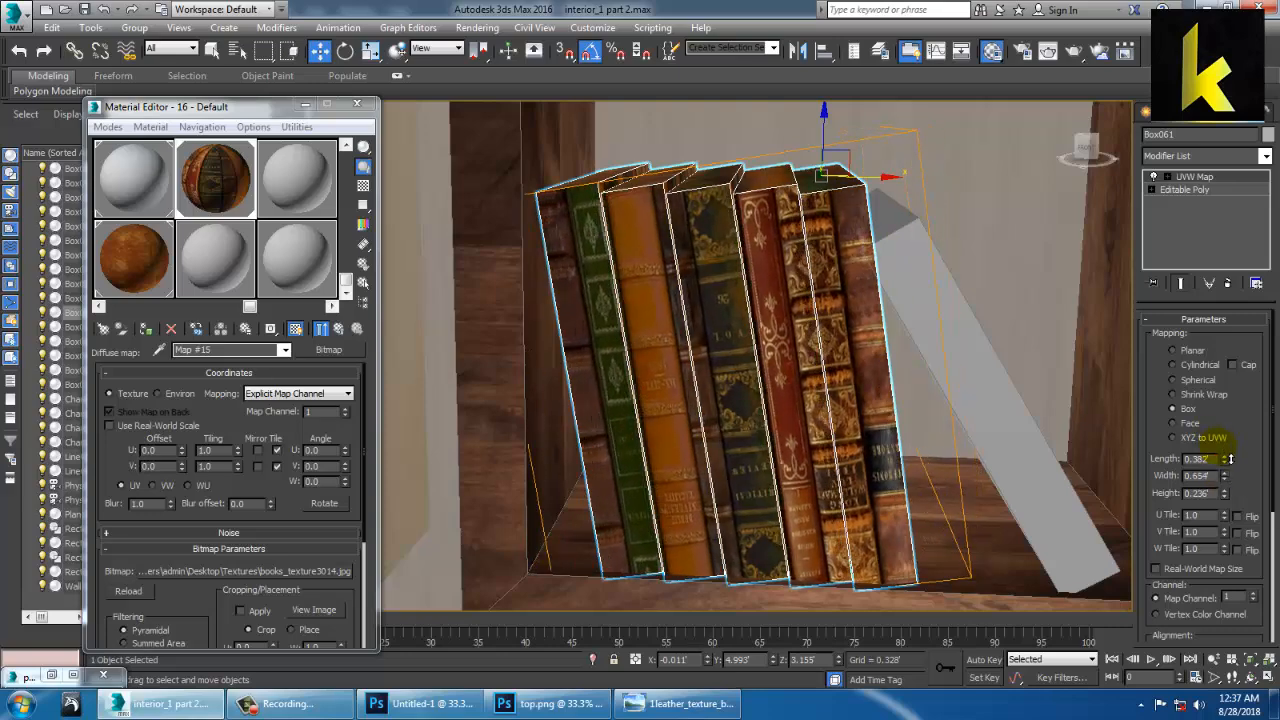
{"action": "middle_click_drag", "start_coordinate": [932, 346], "coordinate": [885, 323], "text": "alt"}
Convert the mapped book row to Editable Poly and deselect it
{"action": "right_click", "coordinate": [683, 274]}
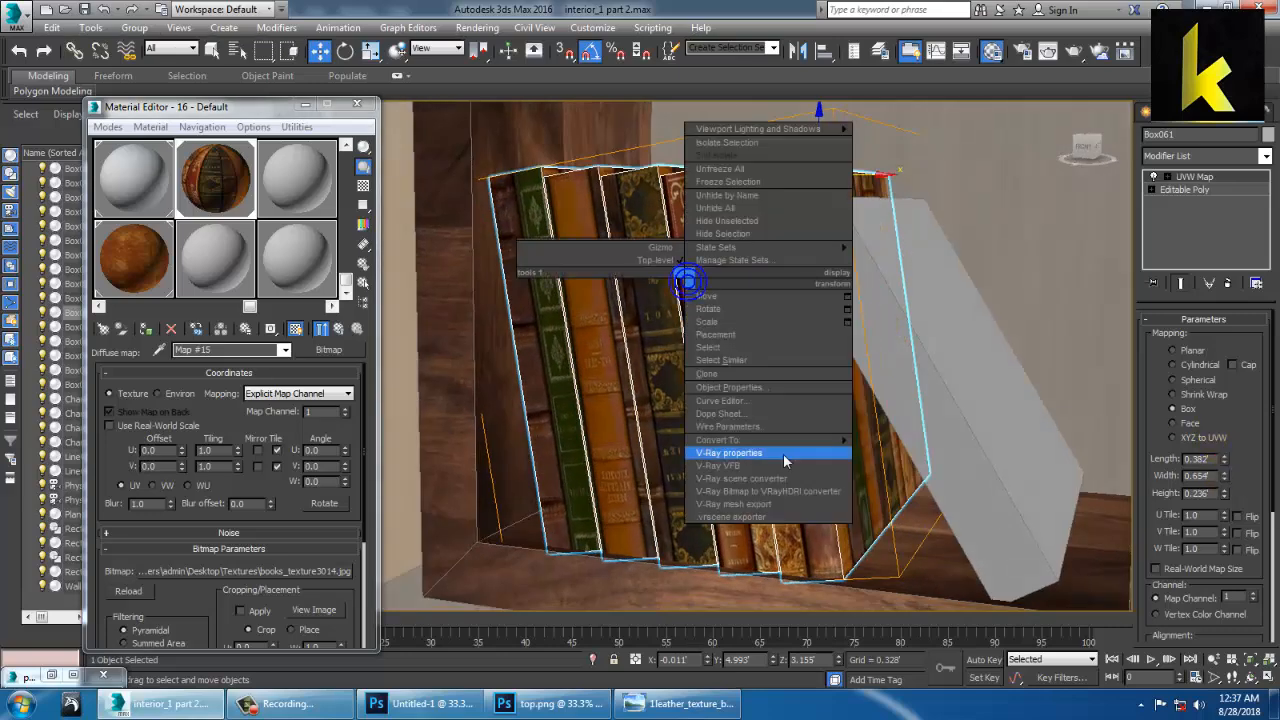
{"action": "mouse_move", "coordinate": [818, 445]}
{"action": "left_click", "coordinate": [893, 458]}
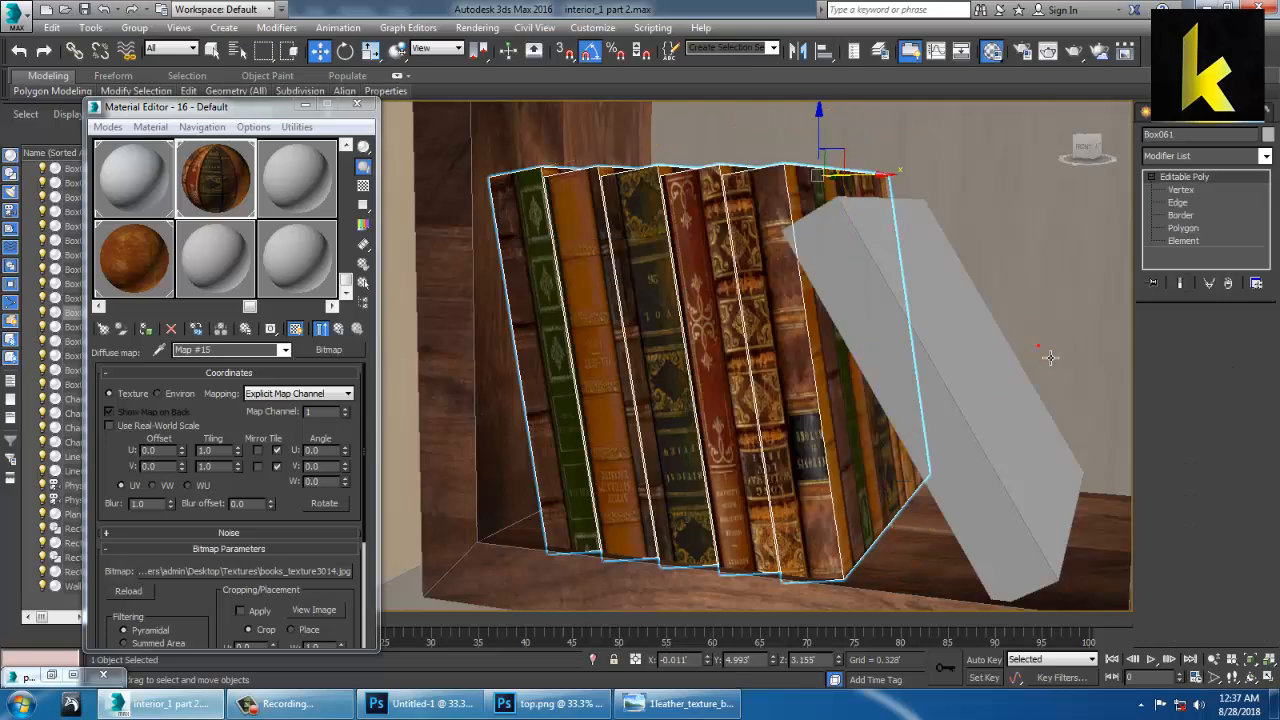
{"action": "left_click", "coordinate": [1049, 354]}
Delete the rightmost untextured book on the middle shelf of the three-tier bookcase
{"action": "scroll", "coordinate": [932, 374], "scroll_direction": "down", "scroll_amount": 10}
{"action": "middle_click_drag", "start_coordinate": [930, 374], "coordinate": [835, 287]}
{"action": "scroll", "coordinate": [876, 354], "scroll_direction": "up", "scroll_amount": 5}
{"action": "scroll", "coordinate": [850, 400], "scroll_direction": "up", "scroll_amount": 8}
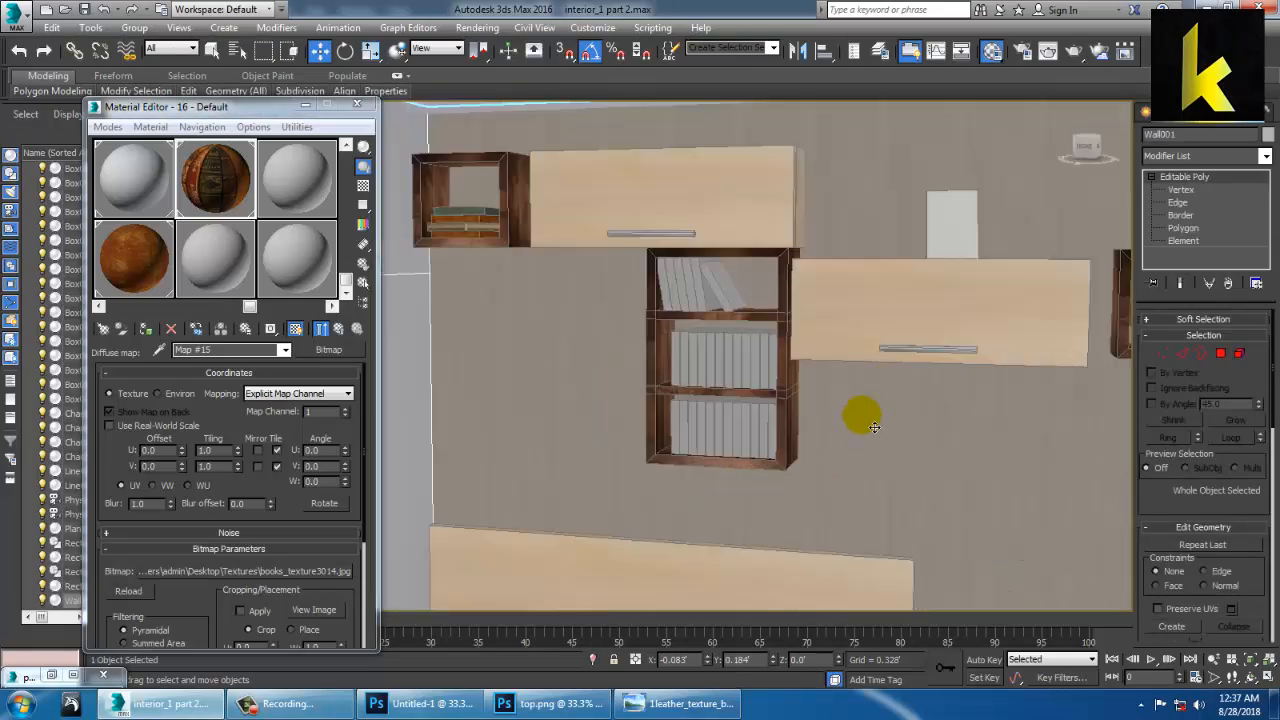
{"action": "scroll", "coordinate": [831, 335], "scroll_direction": "down", "scroll_amount": 5}
{"action": "scroll", "coordinate": [757, 403], "scroll_direction": "up", "scroll_amount": 8}
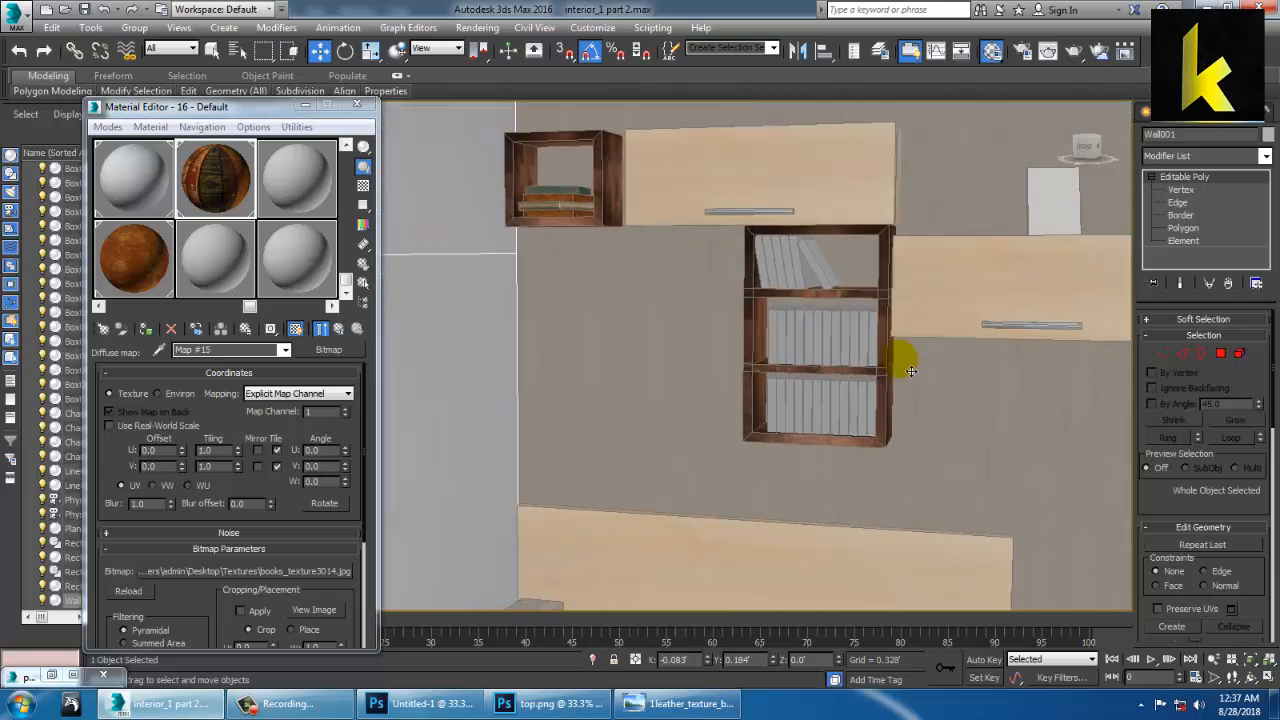
{"action": "scroll", "coordinate": [863, 337], "scroll_direction": "down", "scroll_amount": 5}
{"action": "scroll", "coordinate": [877, 343], "scroll_direction": "up", "scroll_amount": 5}
{"action": "middle_click_drag", "start_coordinate": [775, 299], "coordinate": [936, 404]}
{"action": "left_click", "coordinate": [984, 349]}
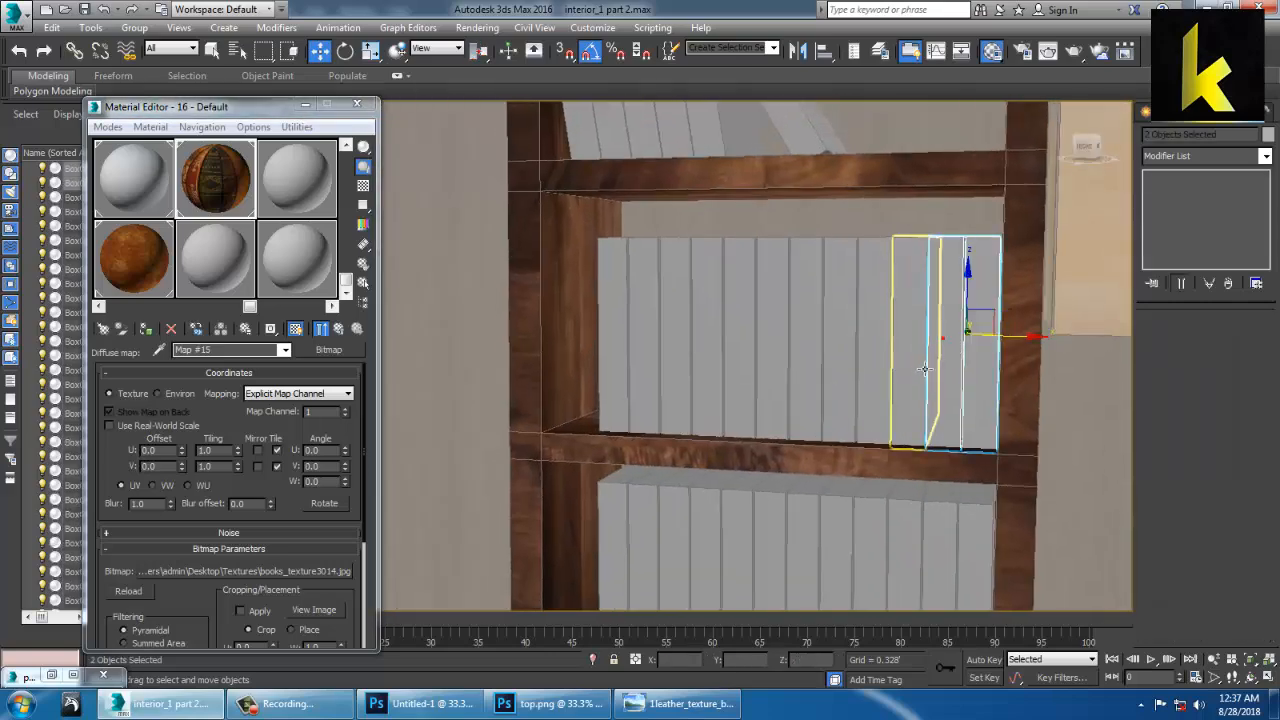
{"action": "left_click", "coordinate": [976, 362]}
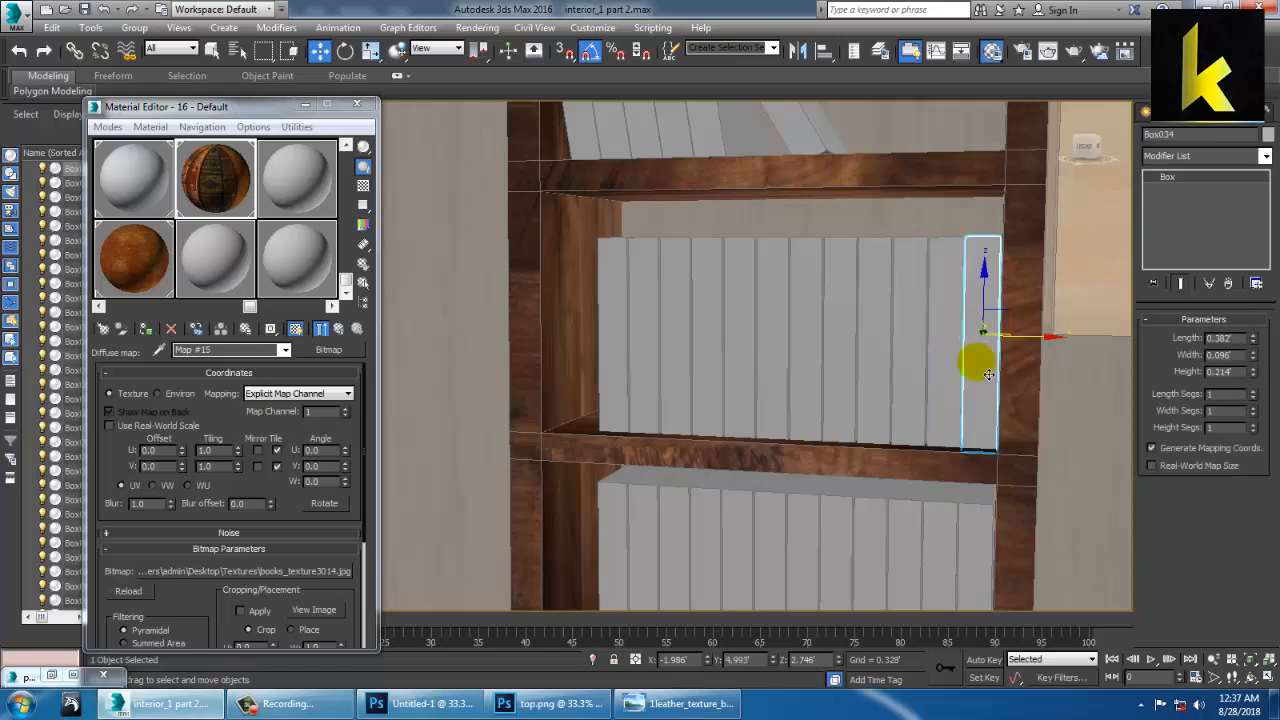
{"action": "scroll", "coordinate": [988, 374], "scroll_direction": "down", "scroll_amount": 8}
{"action": "scroll", "coordinate": [737, 314], "scroll_direction": "up", "scroll_amount": 4}
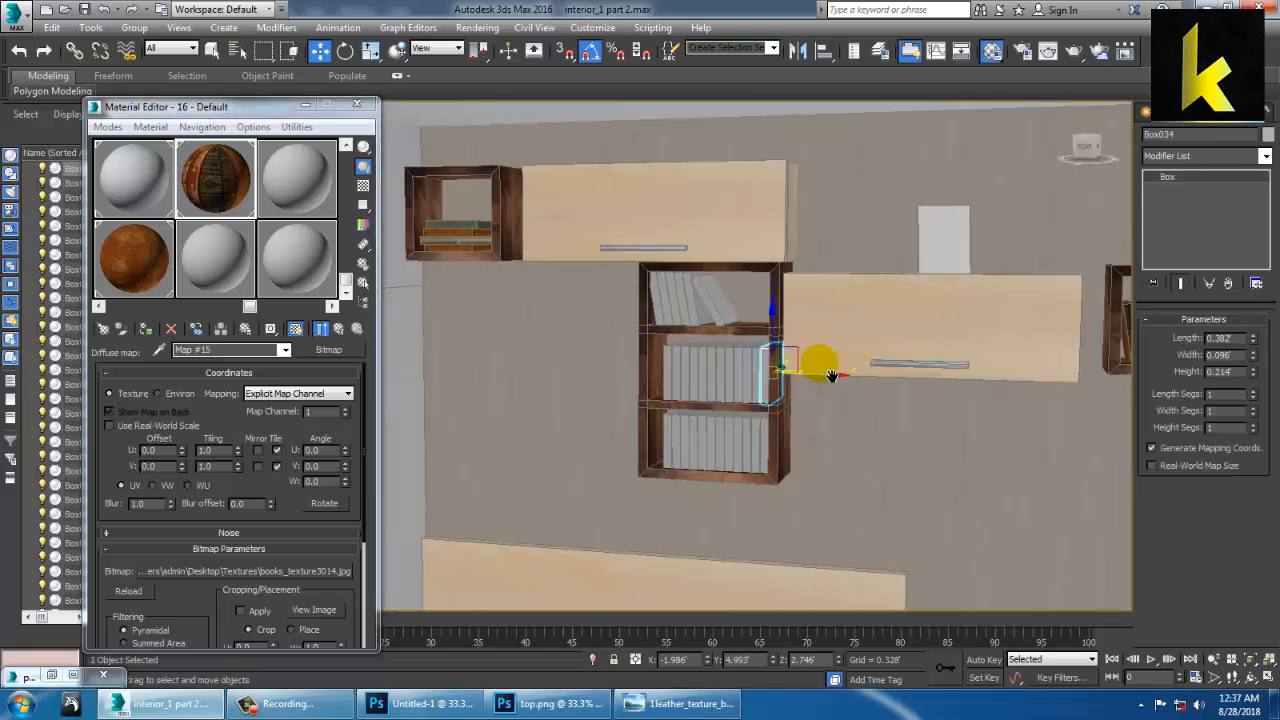
{"action": "scroll", "coordinate": [831, 376], "scroll_direction": "up", "scroll_amount": 5}
{"action": "key", "text": "Delete"}
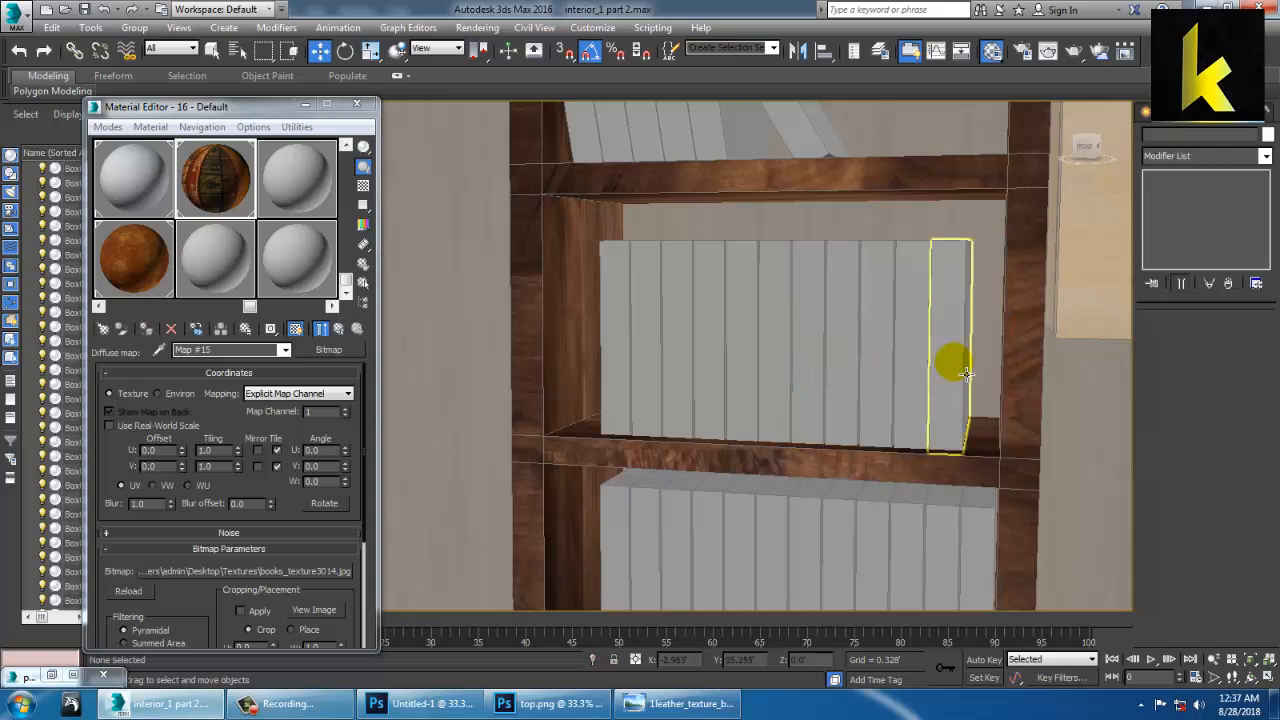
Delete all the remaining untextured books on the bookcase's middle shelf
{"action": "left_click", "coordinate": [960, 375]}
{"action": "key", "text": "Delete"}
{"action": "left_click", "coordinate": [928, 381]}
{"action": "key", "text": "Delete"}
{"action": "left_click", "coordinate": [906, 380]}
{"action": "key", "text": "Delete"}
{"action": "left_click", "coordinate": [872, 376]}
{"action": "key", "text": "Delete"}
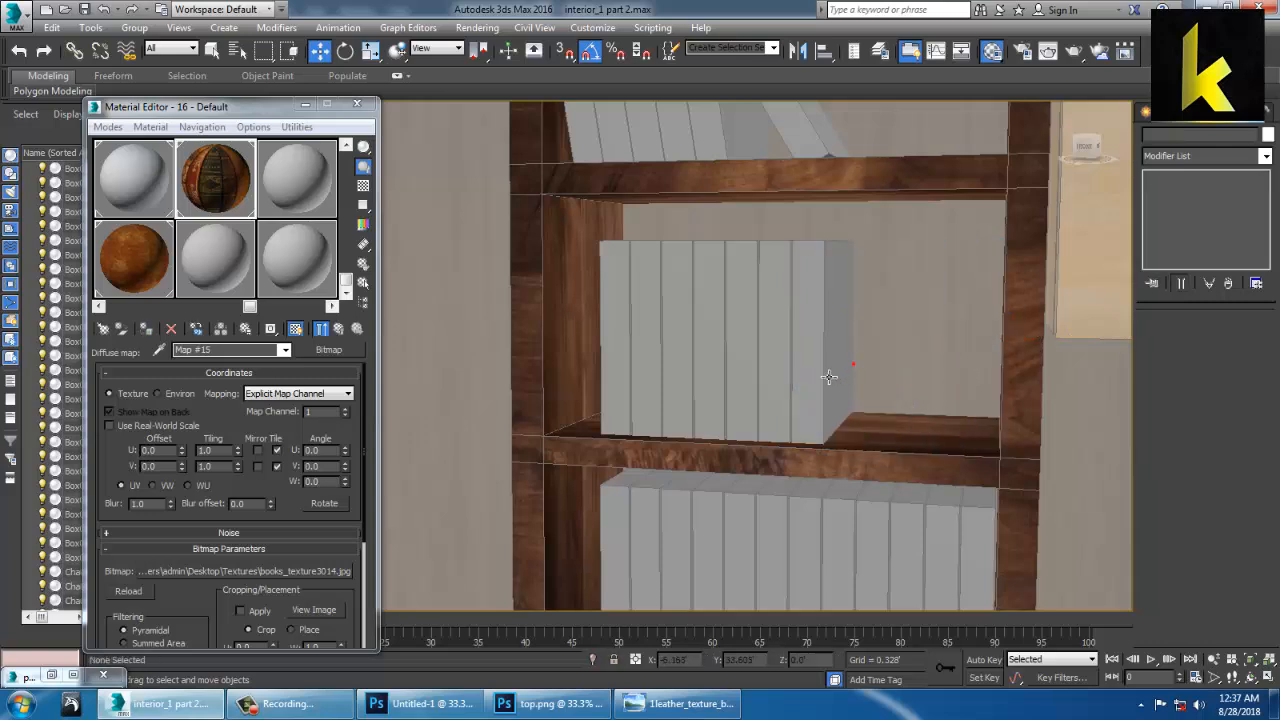
{"action": "left_click", "coordinate": [809, 371]}
{"action": "key", "text": "Delete"}
{"action": "left_click", "coordinate": [749, 366]}
{"action": "key", "text": "Delete"}
{"action": "key", "text": "Delete"}
{"action": "left_click", "coordinate": [692, 366]}
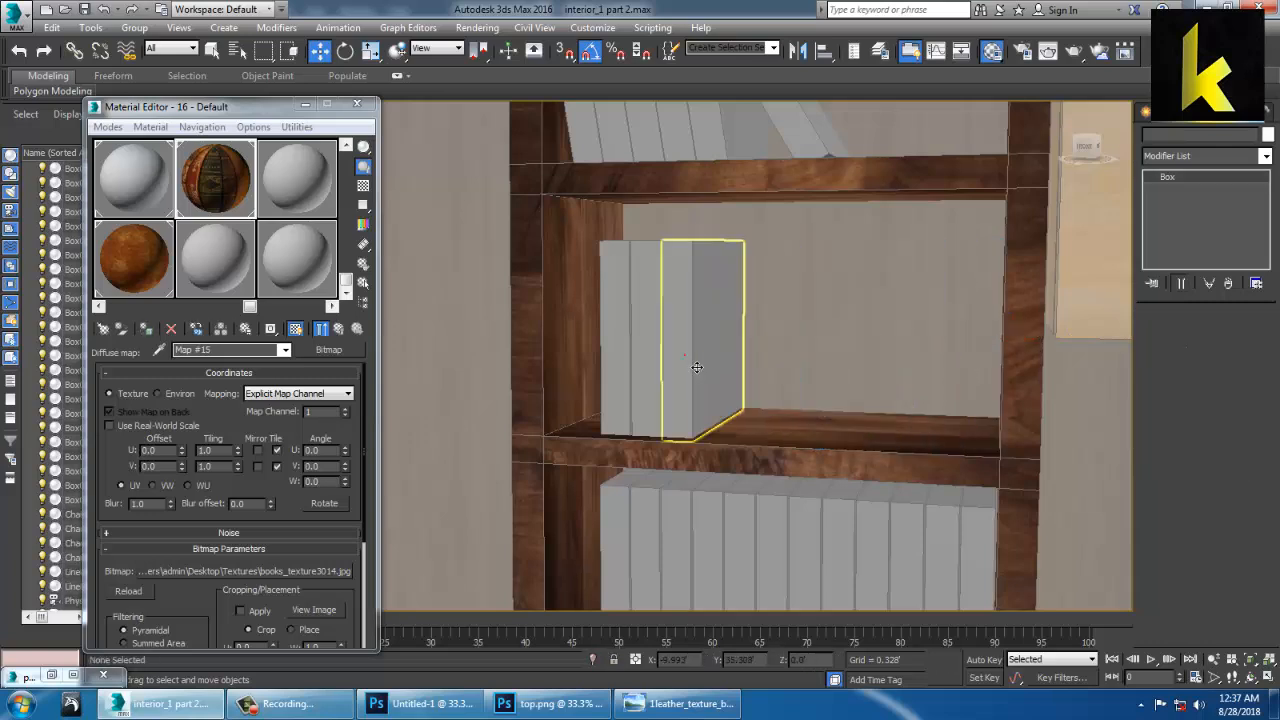
{"action": "key", "text": "Delete"}
{"action": "left_click", "coordinate": [656, 366]}
{"action": "key", "text": "Delete"}
{"action": "left_click", "coordinate": [609, 364]}
{"action": "key", "text": "Delete"}
Clone the textured book row in the small wall shelf straight down as one independent copy
{"action": "scroll", "coordinate": [628, 353], "scroll_direction": "down", "scroll_amount": 5}
{"action": "middle_click_drag", "start_coordinate": [755, 352], "coordinate": [504, 354]}
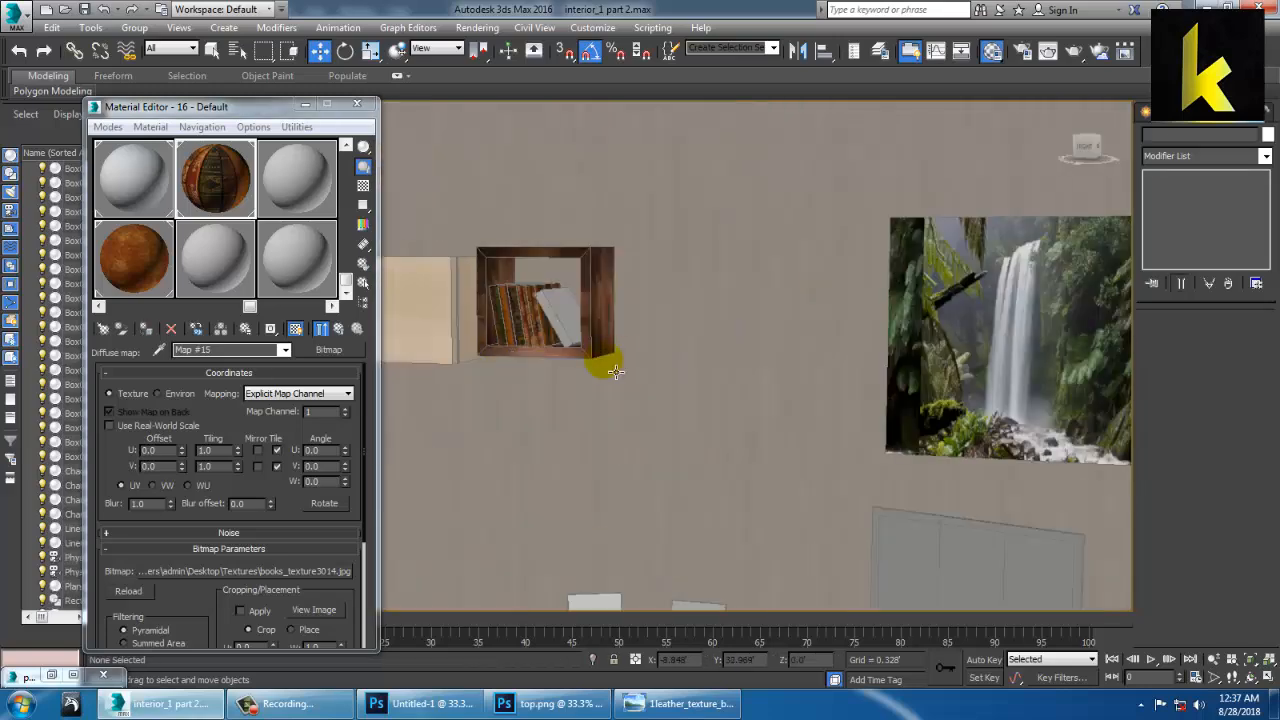
{"action": "middle_click_drag", "start_coordinate": [630, 341], "coordinate": [778, 398]}
{"action": "scroll", "coordinate": [752, 371], "scroll_direction": "up", "scroll_amount": 5}
{"action": "left_click", "coordinate": [763, 330]}
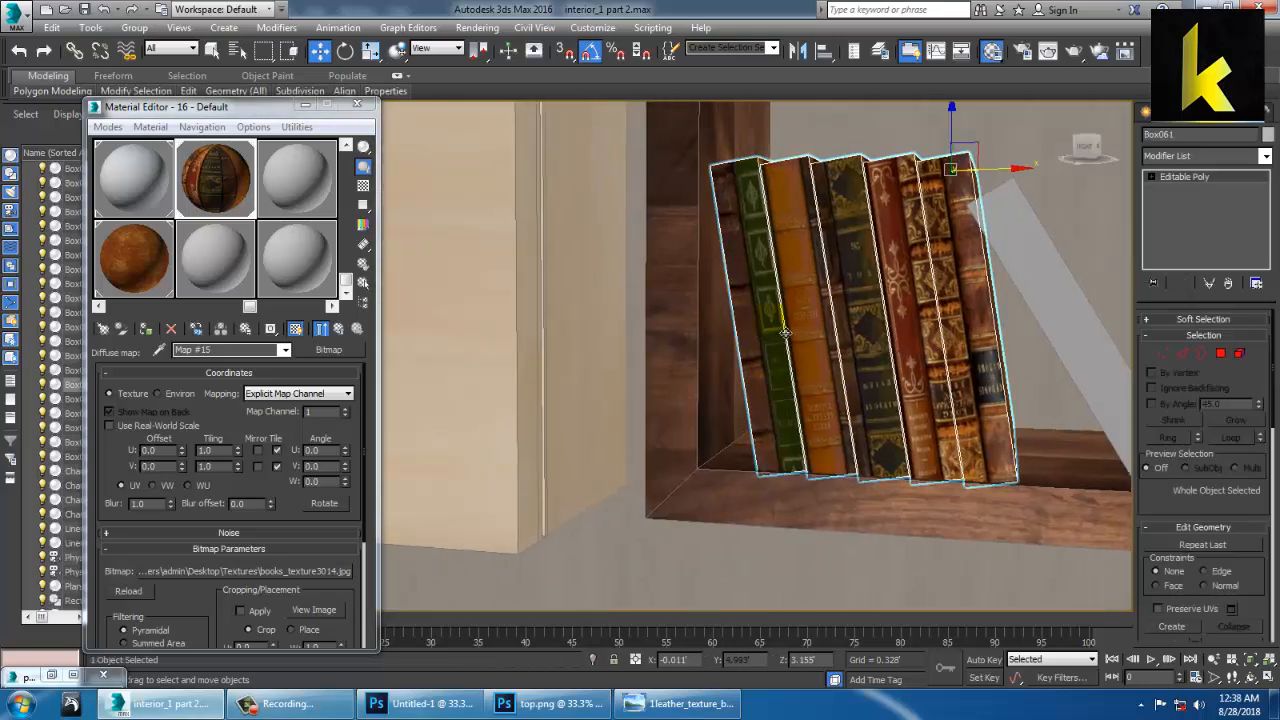
{"action": "scroll", "coordinate": [779, 335], "scroll_direction": "down", "scroll_amount": 5}
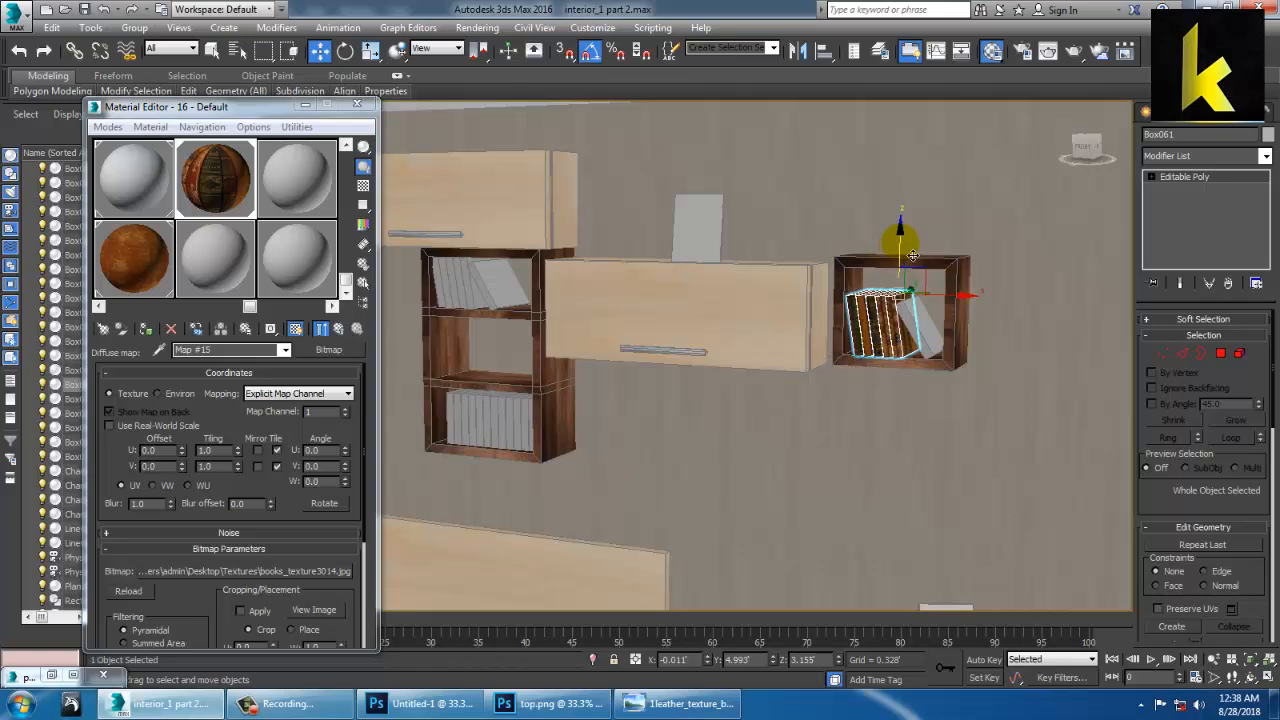
{"action": "left_click_drag", "start_coordinate": [913, 256], "coordinate": [917, 319]}
{"action": "key", "text": "ctrl+z"}
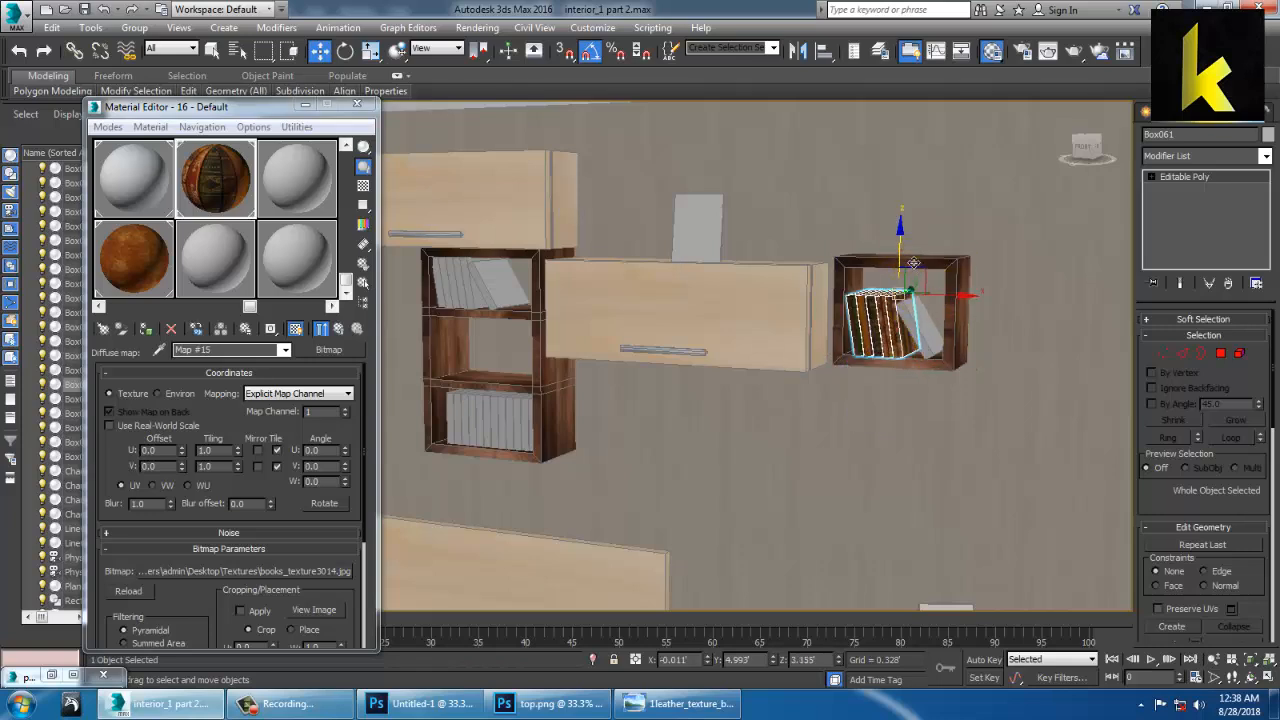
{"action": "left_click_drag", "start_coordinate": [916, 264], "coordinate": [918, 344], "text": "shift"}
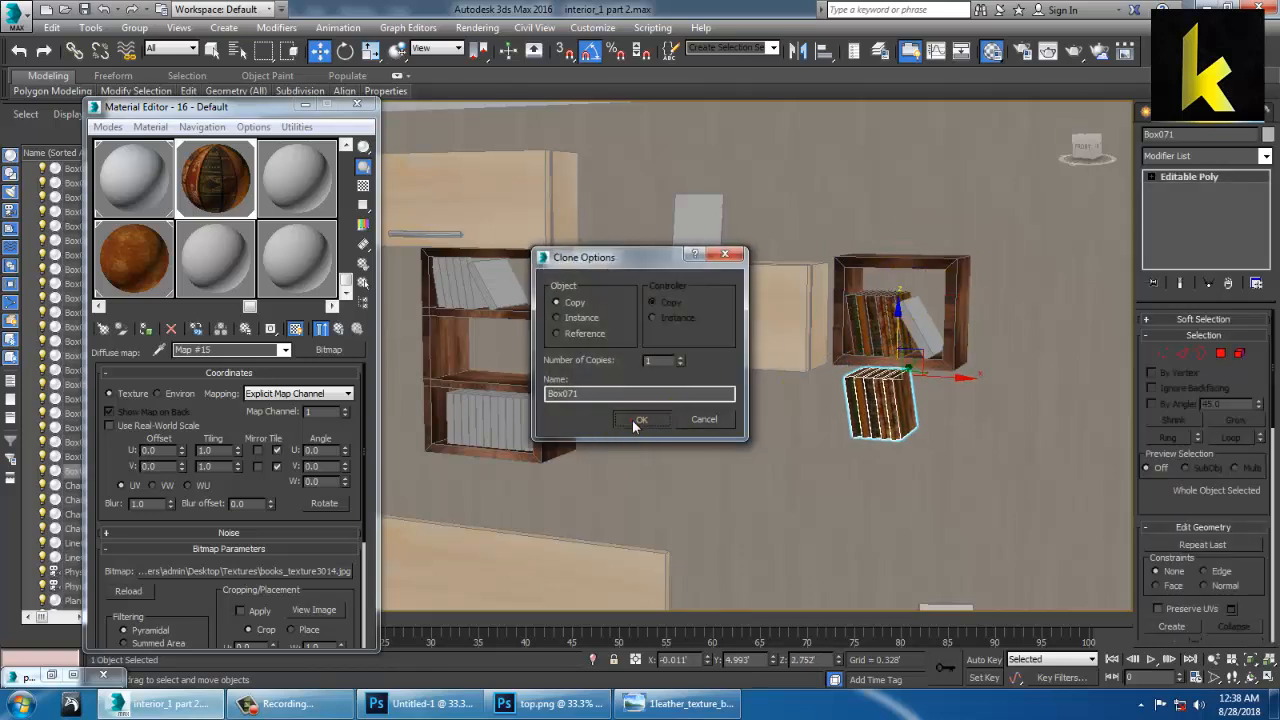
{"action": "left_click", "coordinate": [640, 420]}
Move the copied book row onto the bookcase's empty middle shelf, against its left side and resting on the board
{"action": "left_click_drag", "start_coordinate": [954, 378], "coordinate": [510, 381]}
{"action": "middle_click_drag", "start_coordinate": [497, 382], "coordinate": [808, 400]}
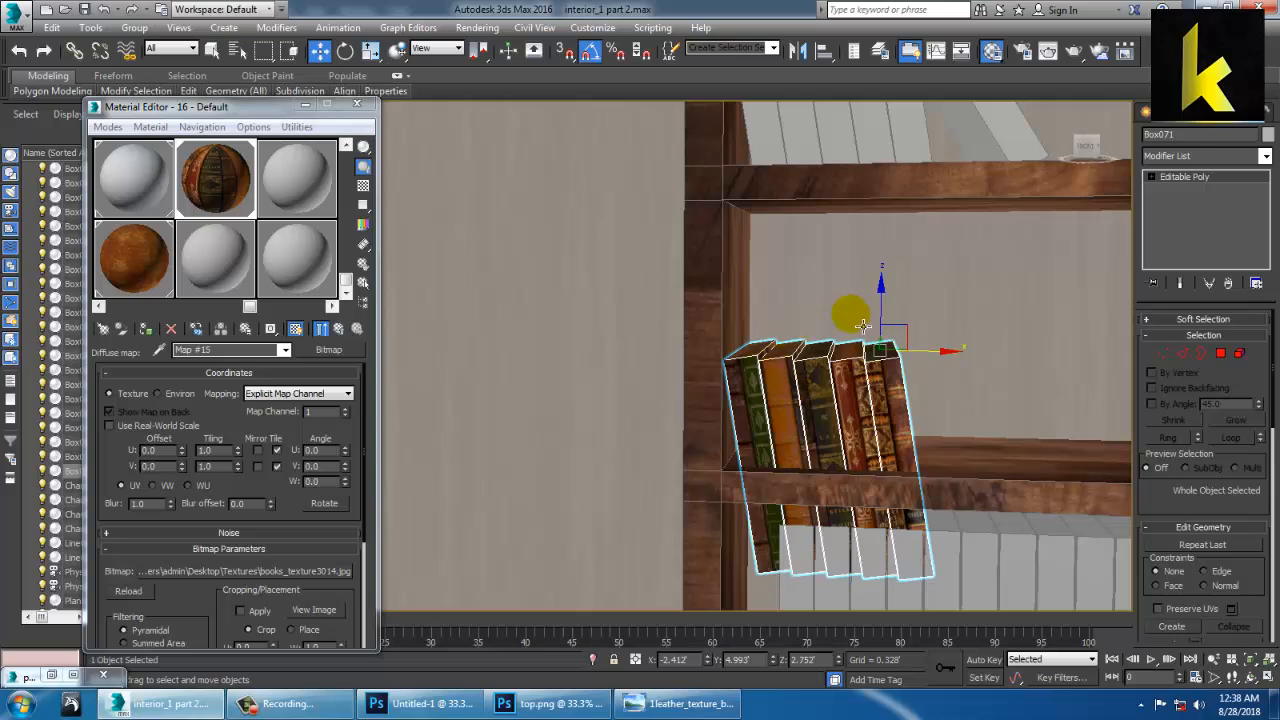
{"action": "left_click_drag", "start_coordinate": [897, 313], "coordinate": [911, 214]}
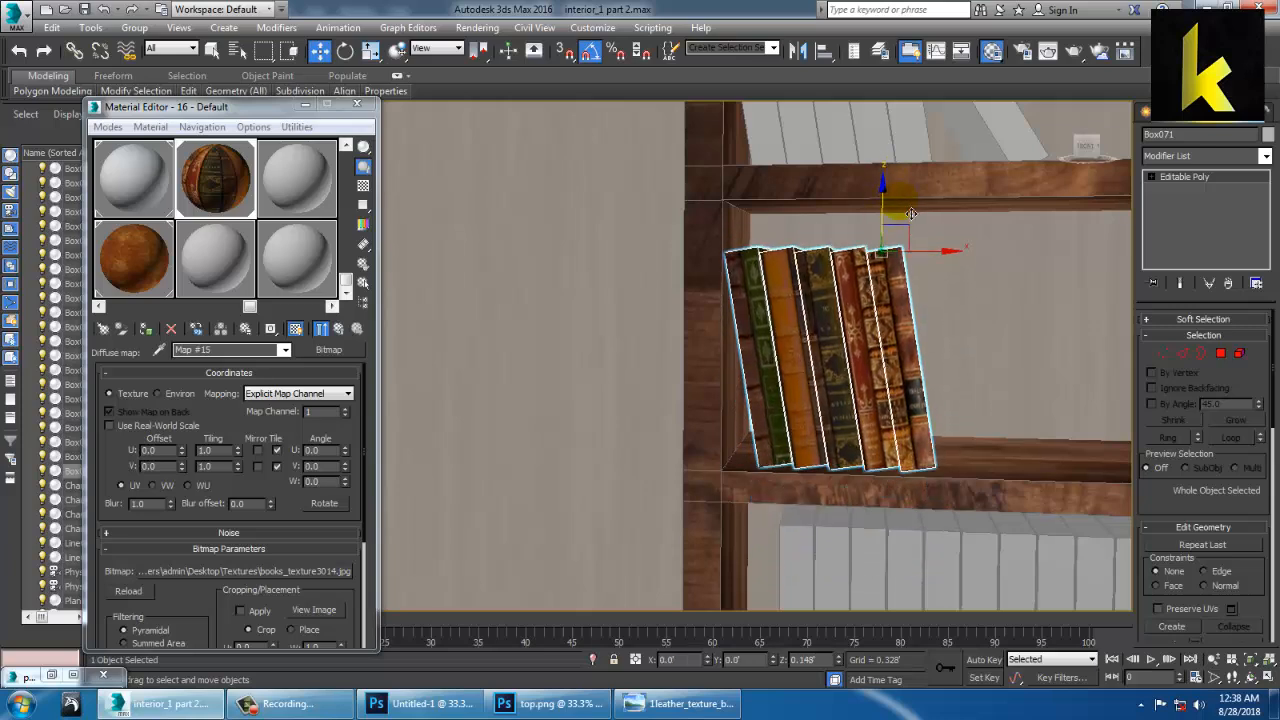
{"action": "middle_click_drag", "start_coordinate": [911, 214], "coordinate": [972, 283], "text": "alt"}
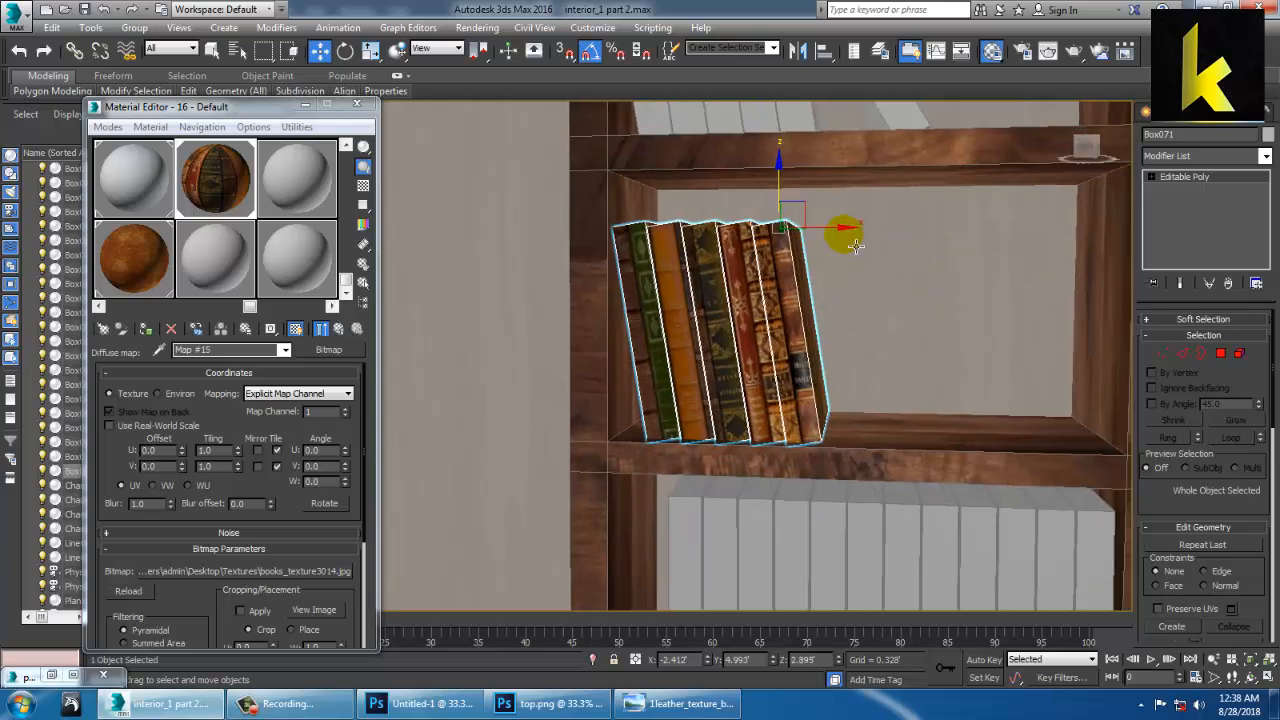
Clone the book row on the middle shelf sideways as one copy placed directly beside it
{"action": "mouse_move", "coordinate": [856, 245]}
{"action": "left_mouse_down", "text": "shift"}
{"action": "mouse_move", "coordinate": [1014, 280]}
{"action": "mouse_move", "coordinate": [994, 274]}
{"action": "left_mouse_up", "text": "shift"}
{"action": "left_click", "coordinate": [641, 418]}
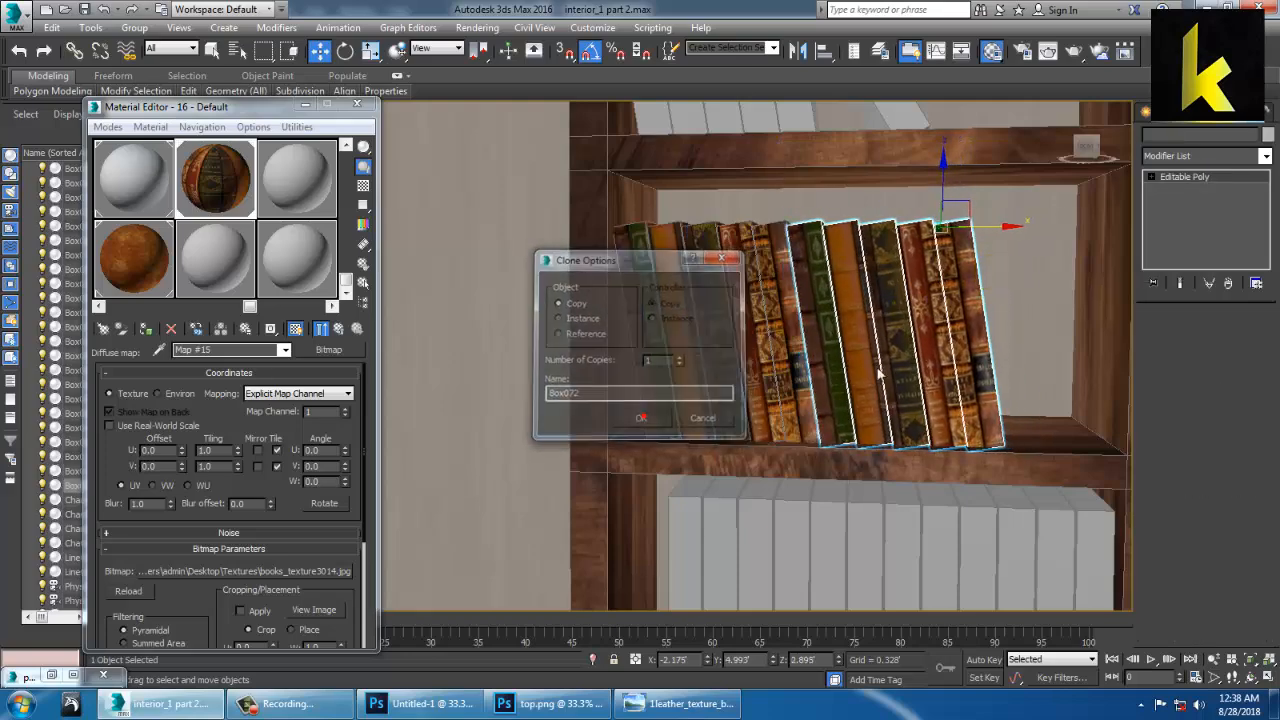
{"action": "middle_click_drag", "start_coordinate": [878, 373], "coordinate": [793, 400]}
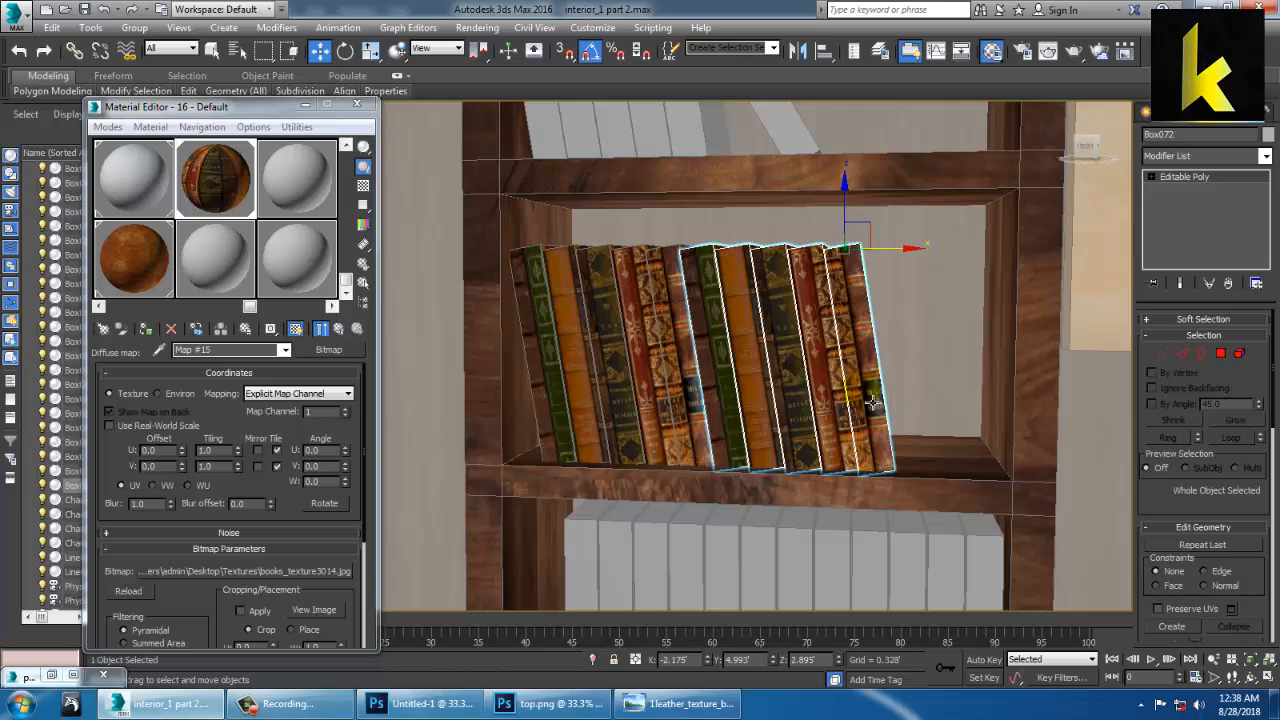
Try to rotate the second textured book row on the bookcase's middle shelf, and undo each rotation
{"action": "middle_click_drag", "start_coordinate": [873, 402], "coordinate": [869, 403], "text": "alt"}
{"action": "middle_click_drag", "start_coordinate": [905, 294], "coordinate": [843, 306], "text": "alt"}
{"action": "scroll", "coordinate": [857, 314], "scroll_direction": "down", "scroll_amount": 6}
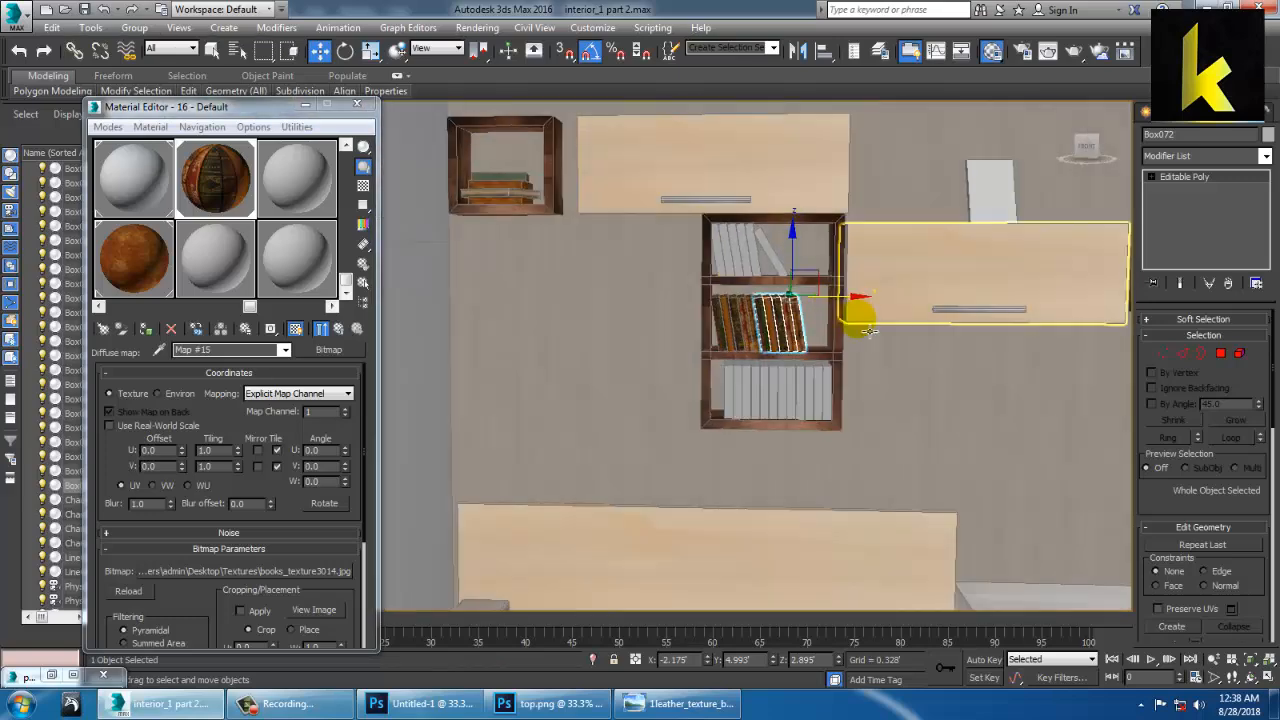
{"action": "scroll", "coordinate": [857, 318], "scroll_direction": "up", "scroll_amount": 3}
{"action": "middle_click_drag", "start_coordinate": [837, 350], "coordinate": [862, 329]}
{"action": "key", "text": "e"}
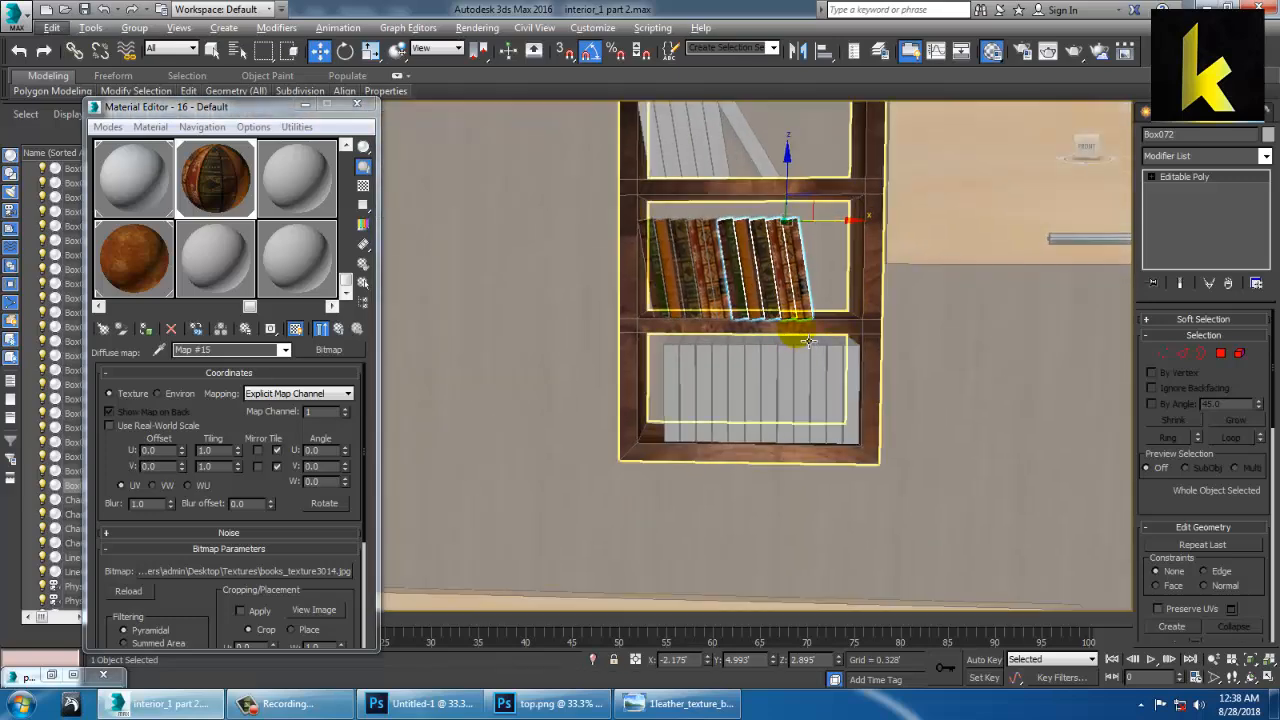
{"action": "left_click_drag", "start_coordinate": [870, 202], "coordinate": [879, 213]}
{"action": "key", "text": "ctrl+z"}
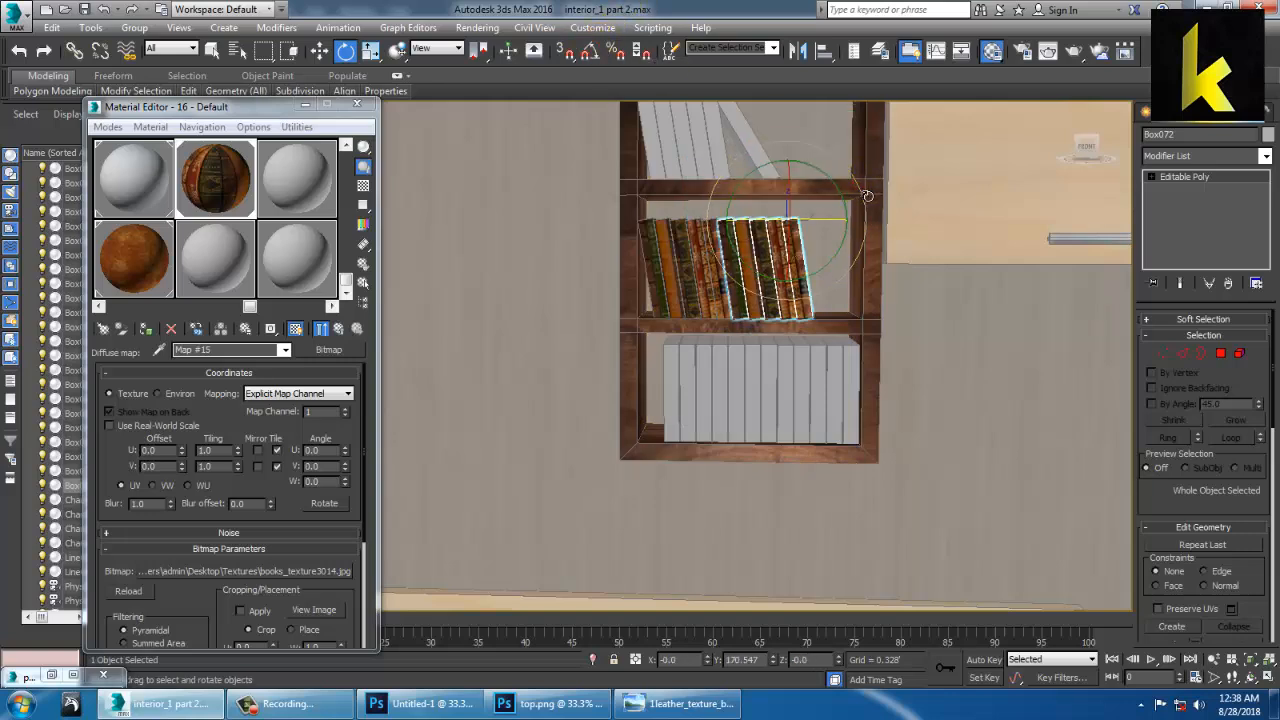
{"action": "left_click_drag", "start_coordinate": [867, 196], "coordinate": [863, 191]}
{"action": "key", "text": "ctrl+z"}
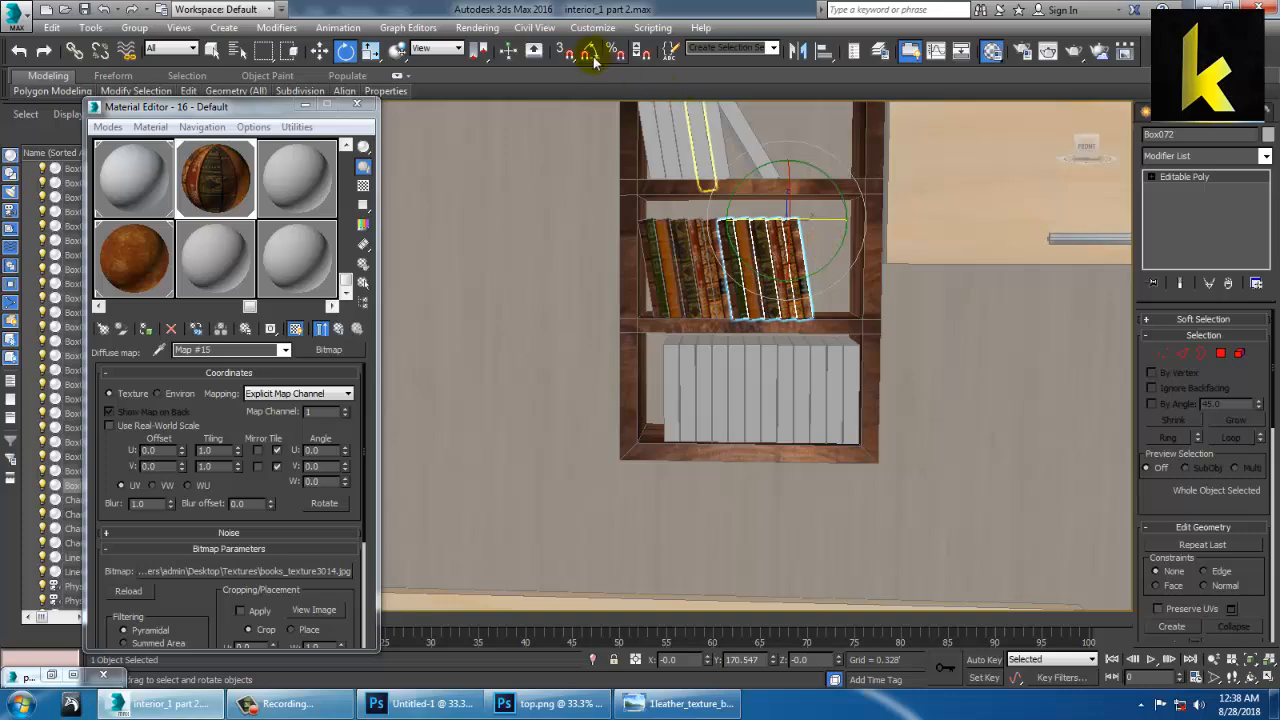
Delete all the untextured books on the bookcase's bottom shelf
{"action": "middle_click_drag", "start_coordinate": [1000, 390], "coordinate": [960, 412], "text": "alt"}
{"action": "scroll", "coordinate": [958, 412], "scroll_direction": "up", "scroll_amount": 5}
{"action": "middle_click_drag", "start_coordinate": [835, 378], "coordinate": [955, 408]}
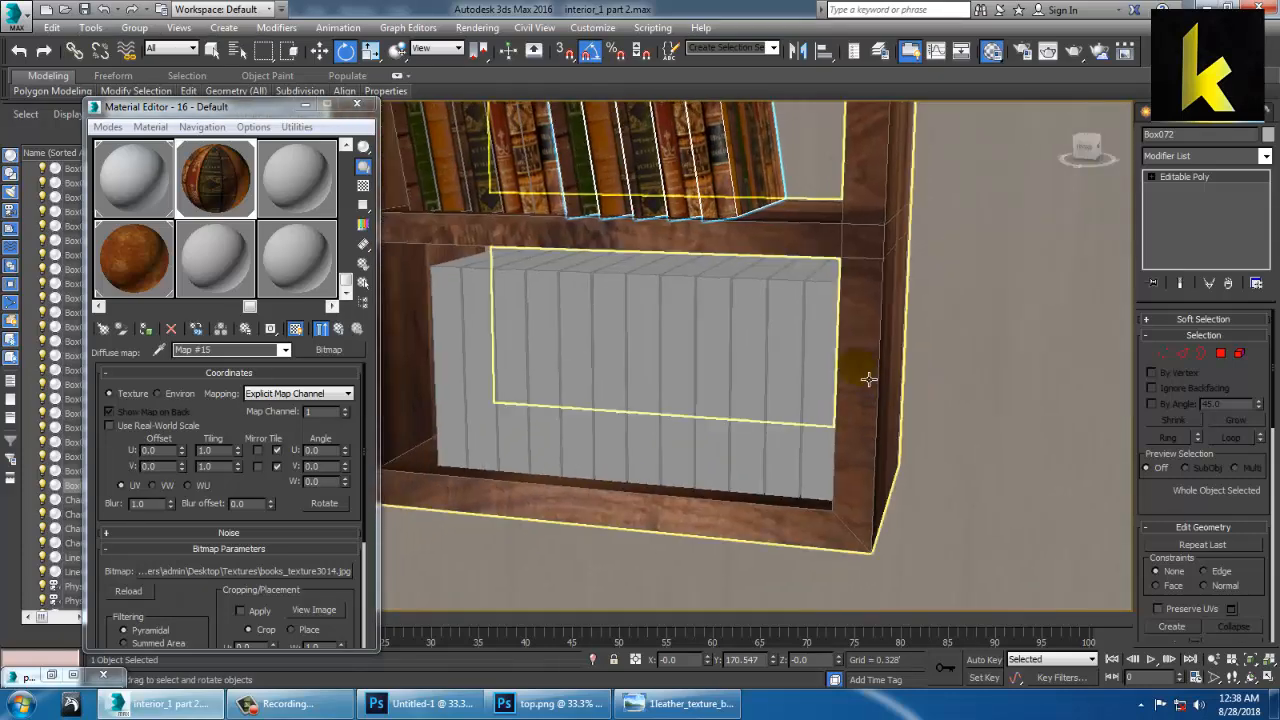
{"action": "left_click", "coordinate": [819, 396]}
{"action": "left_click", "coordinate": [785, 400], "text": "ctrl"}
{"action": "left_click", "coordinate": [748, 400], "text": "ctrl"}
{"action": "left_click", "coordinate": [713, 400], "text": "ctrl"}
{"action": "left_click", "coordinate": [678, 400], "text": "ctrl"}
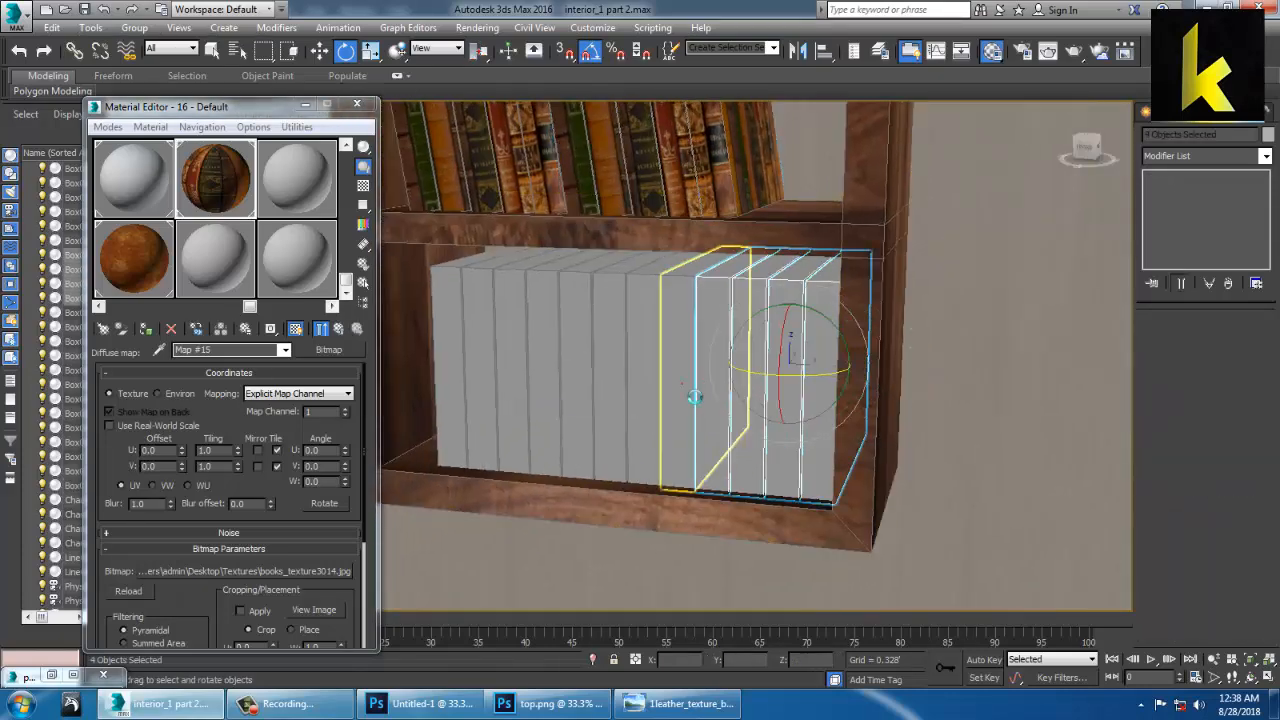
{"action": "left_click", "coordinate": [643, 398], "text": "ctrl"}
{"action": "left_click", "coordinate": [614, 382], "text": "ctrl"}
{"action": "left_click", "coordinate": [580, 380], "text": "ctrl"}
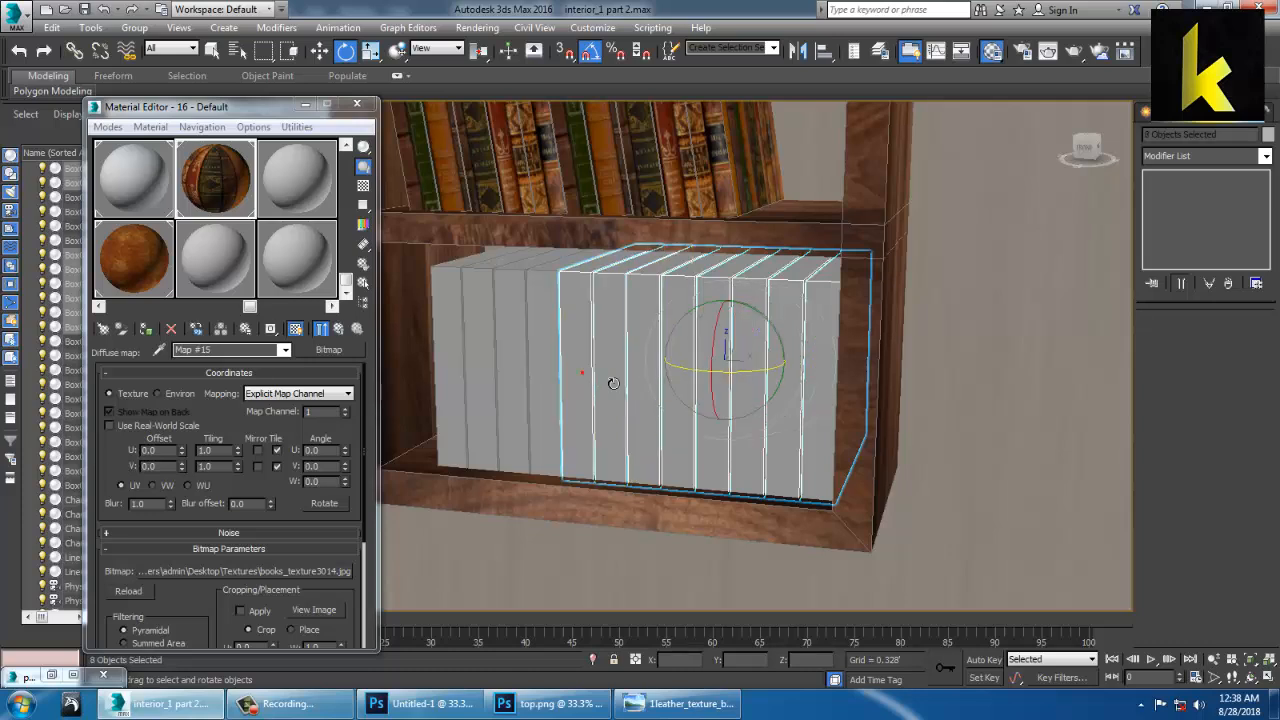
{"action": "left_click", "coordinate": [552, 378], "text": "ctrl"}
{"action": "left_click", "coordinate": [510, 380], "text": "ctrl"}
{"action": "left_click", "coordinate": [478, 382], "text": "ctrl"}
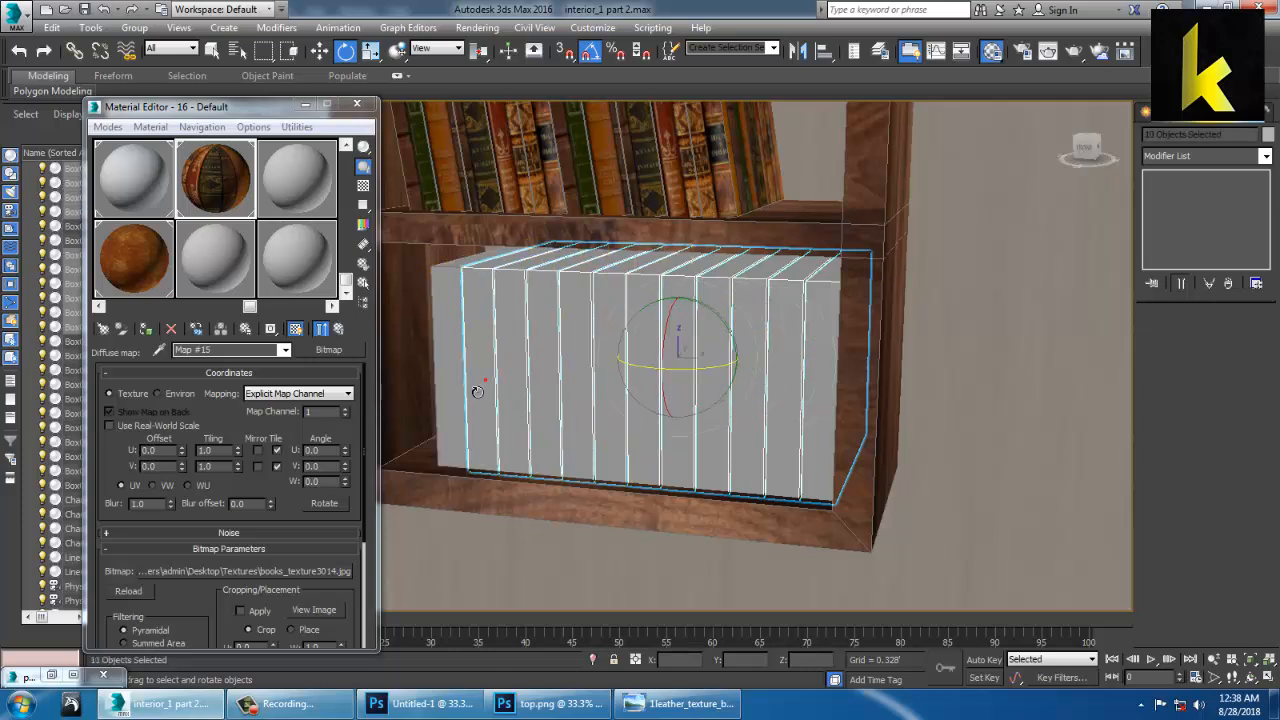
{"action": "left_click", "coordinate": [455, 383], "text": "ctrl"}
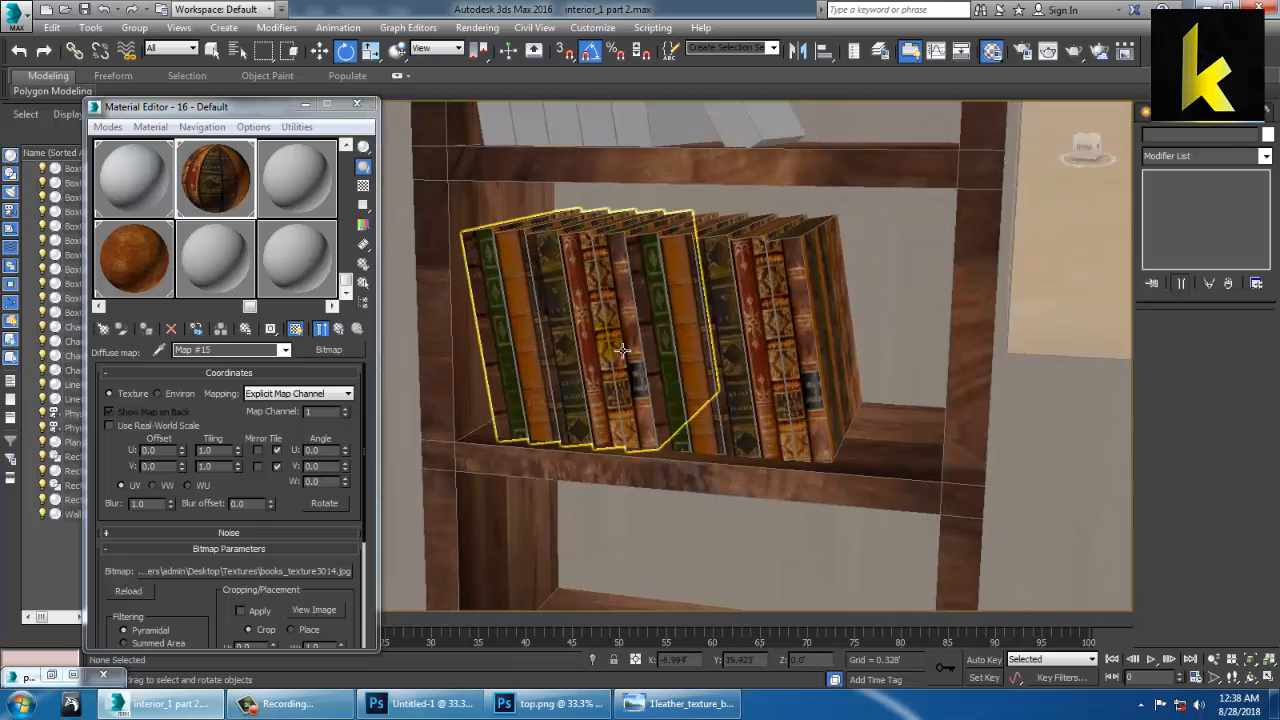
Mirror both textured book rows on the middle shelf across the X axis as a copy
{"action": "left_click", "coordinate": [778, 312]}
{"action": "left_click", "coordinate": [560, 340], "text": "ctrl"}
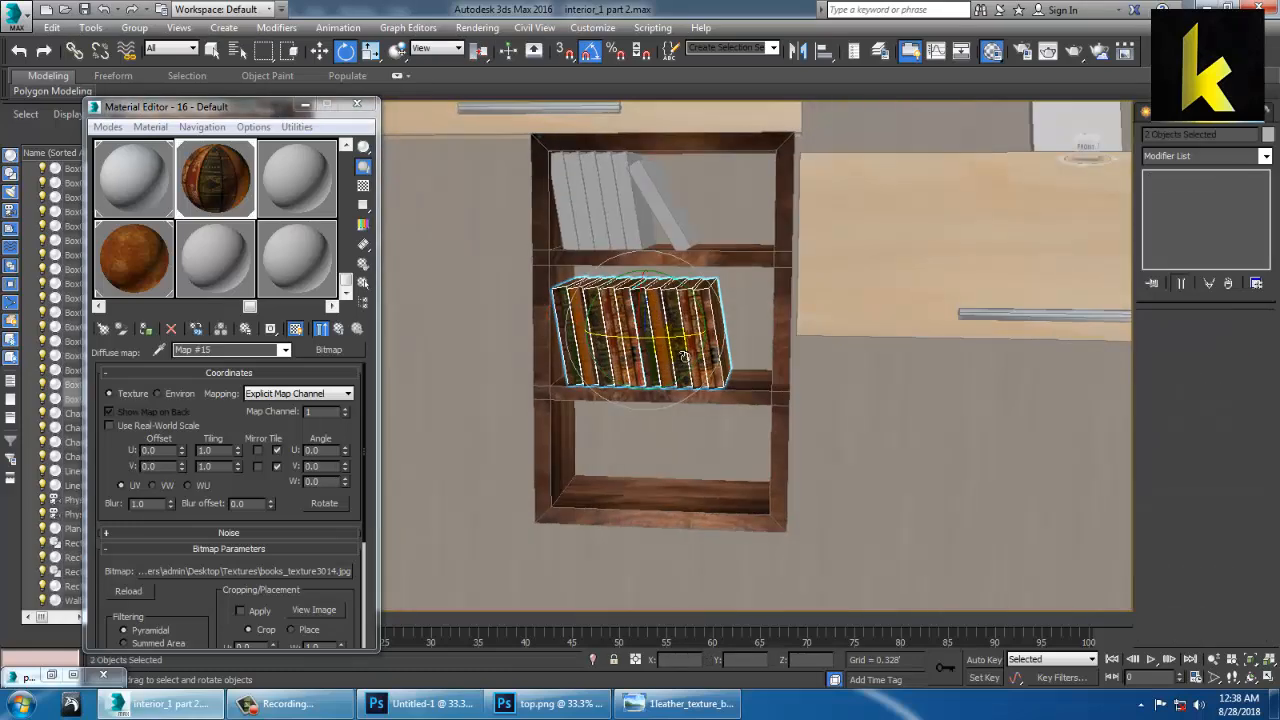
{"action": "left_click", "coordinate": [798, 52]}
{"action": "left_click", "coordinate": [624, 385]}
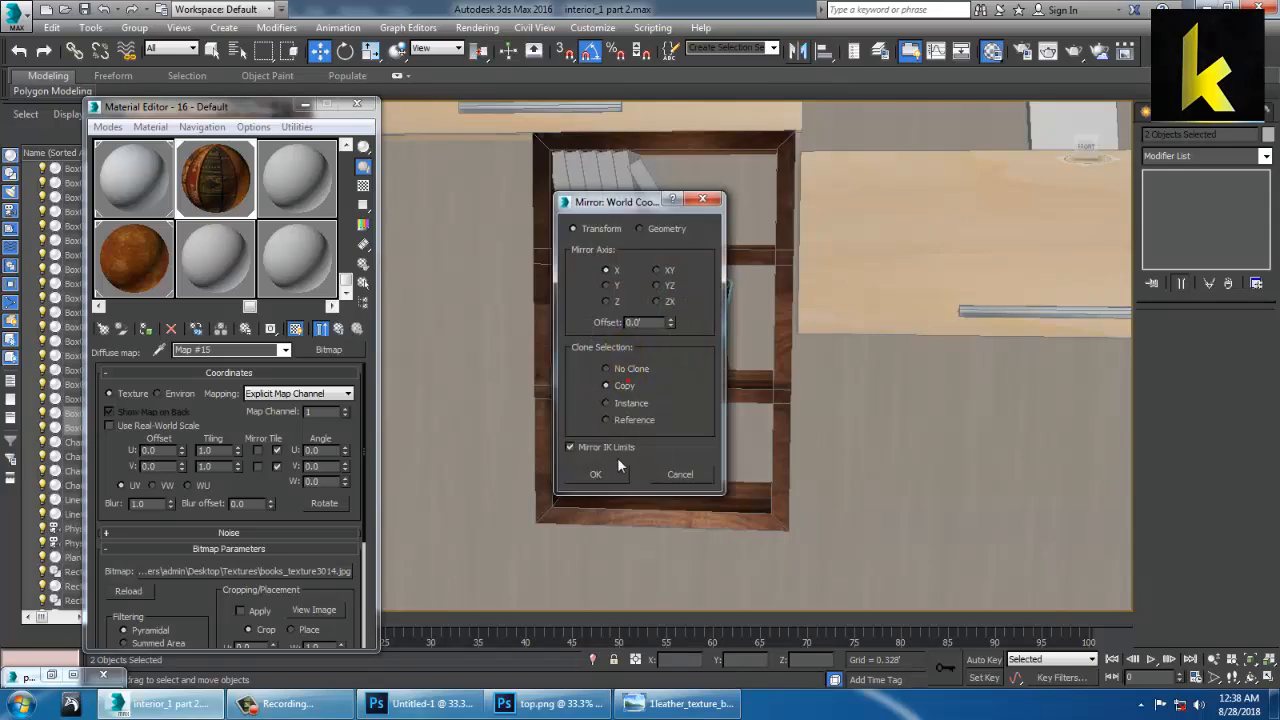
{"action": "left_click", "coordinate": [603, 474]}
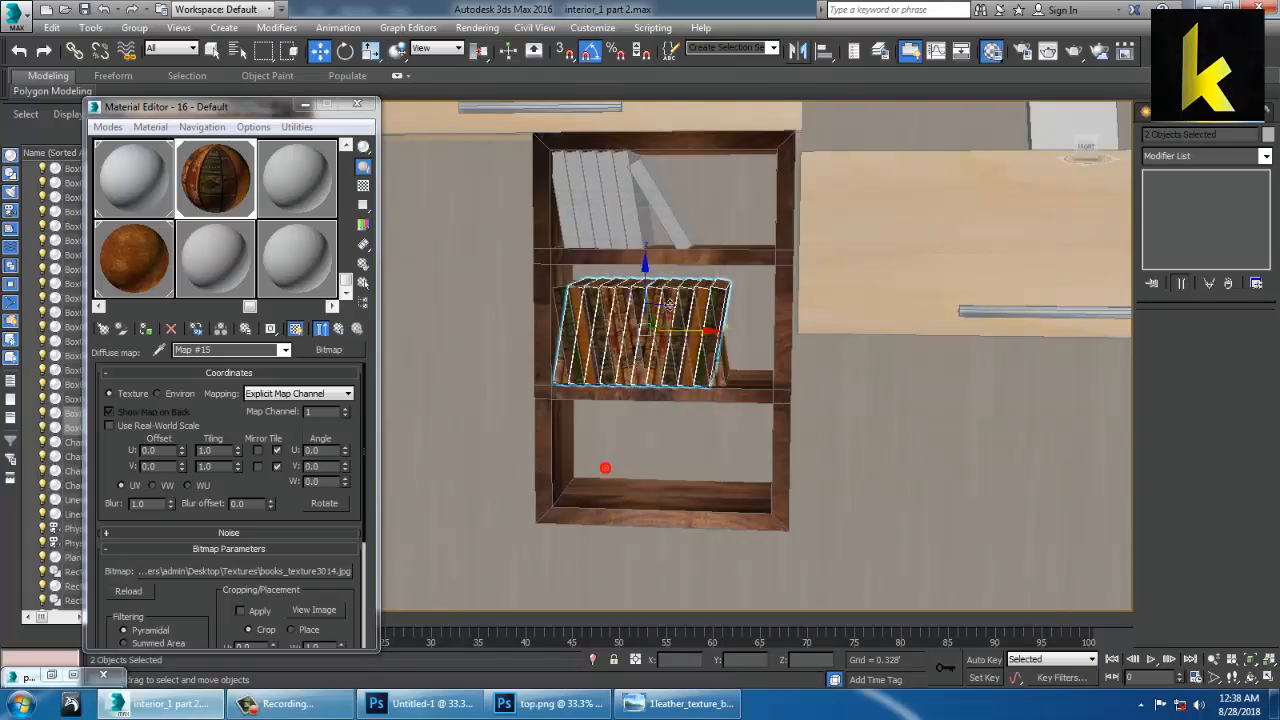
Move the mirrored book rows down onto the empty bottom shelf, against its right side and resting on the board
{"action": "left_click_drag", "start_coordinate": [662, 292], "coordinate": [778, 461]}
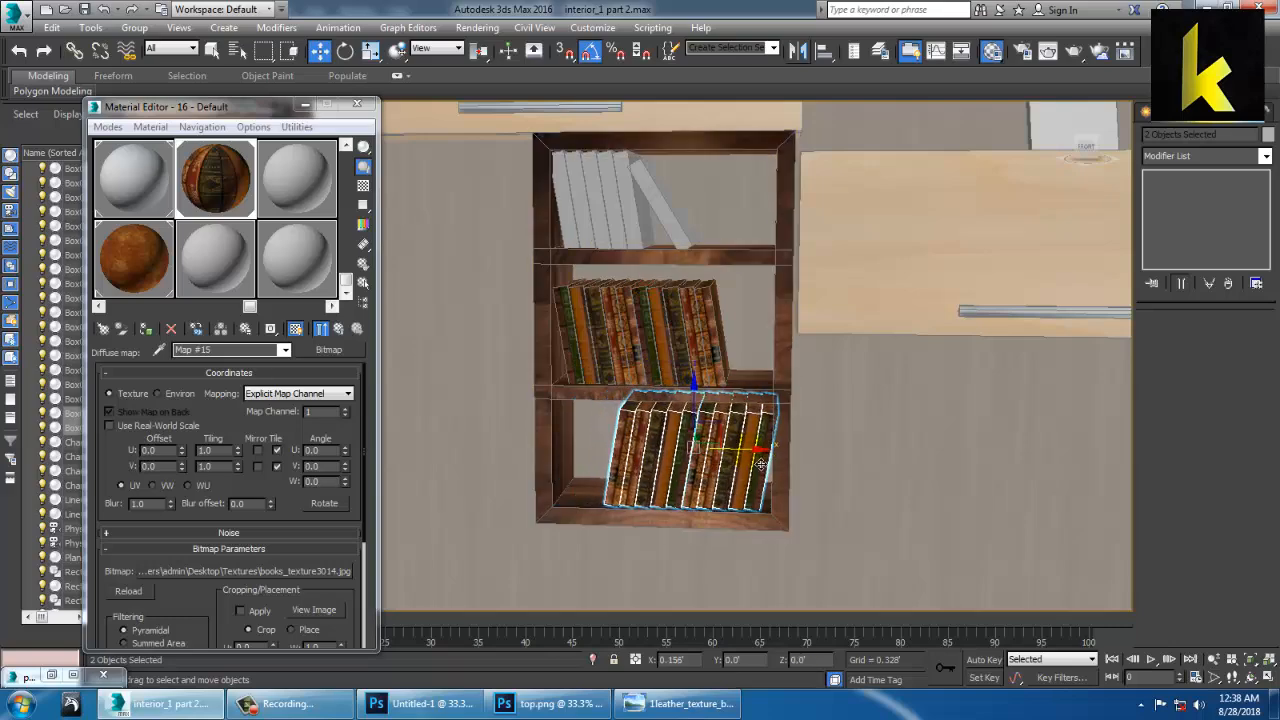
{"action": "left_click", "coordinate": [971, 450]}
{"action": "middle_click_drag", "start_coordinate": [890, 428], "coordinate": [789, 358]}
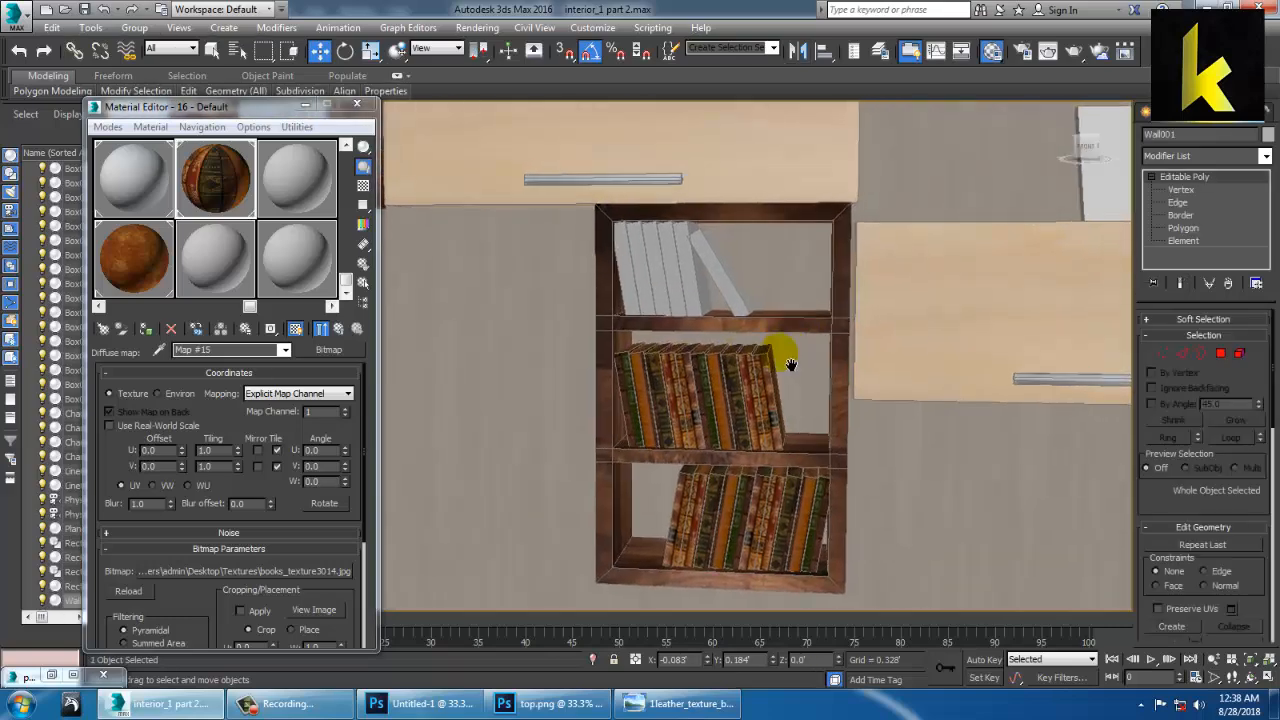
Delete all the untextured books on the bookcase's top shelf, including the leaning one
{"action": "scroll", "coordinate": [789, 362], "scroll_direction": "up", "scroll_amount": 3}
{"action": "scroll", "coordinate": [787, 362], "scroll_direction": "down", "scroll_amount": 4}
{"action": "scroll", "coordinate": [775, 358], "scroll_direction": "up", "scroll_amount": 4}
{"action": "scroll", "coordinate": [775, 358], "scroll_direction": "up", "scroll_amount": 4}
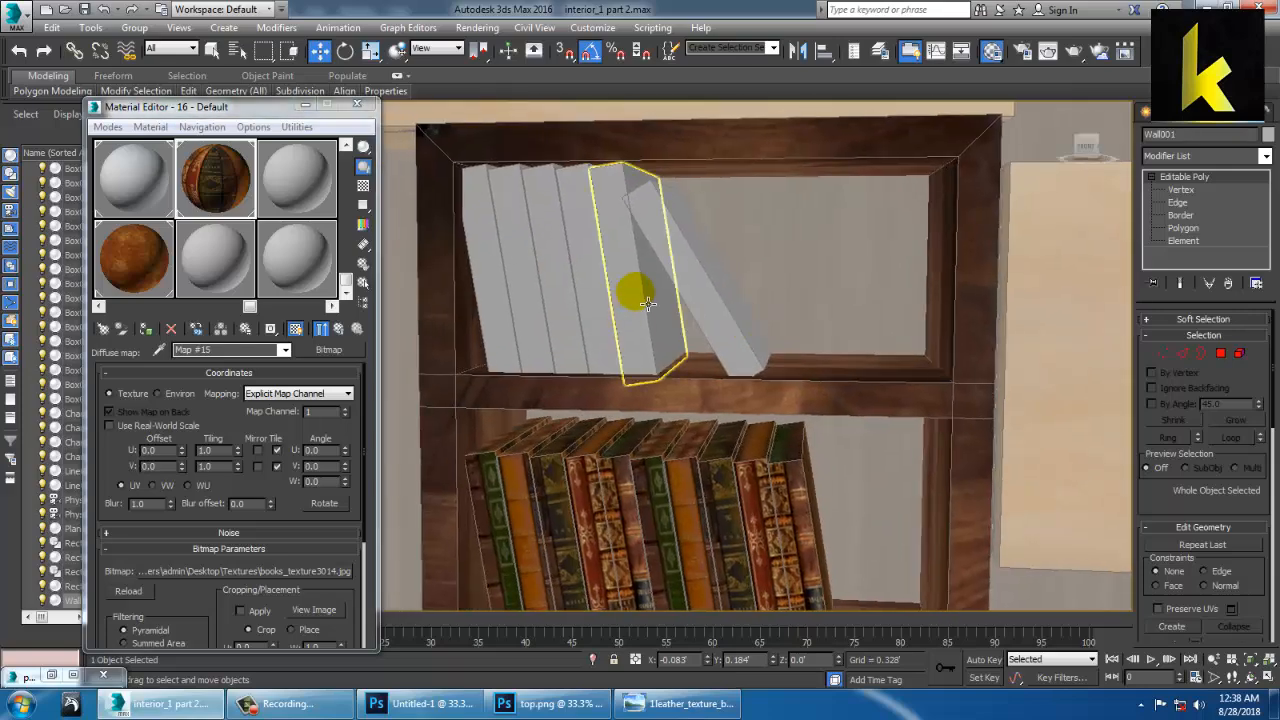
{"action": "left_click", "coordinate": [616, 290]}
{"action": "left_click", "coordinate": [597, 298], "text": "ctrl"}
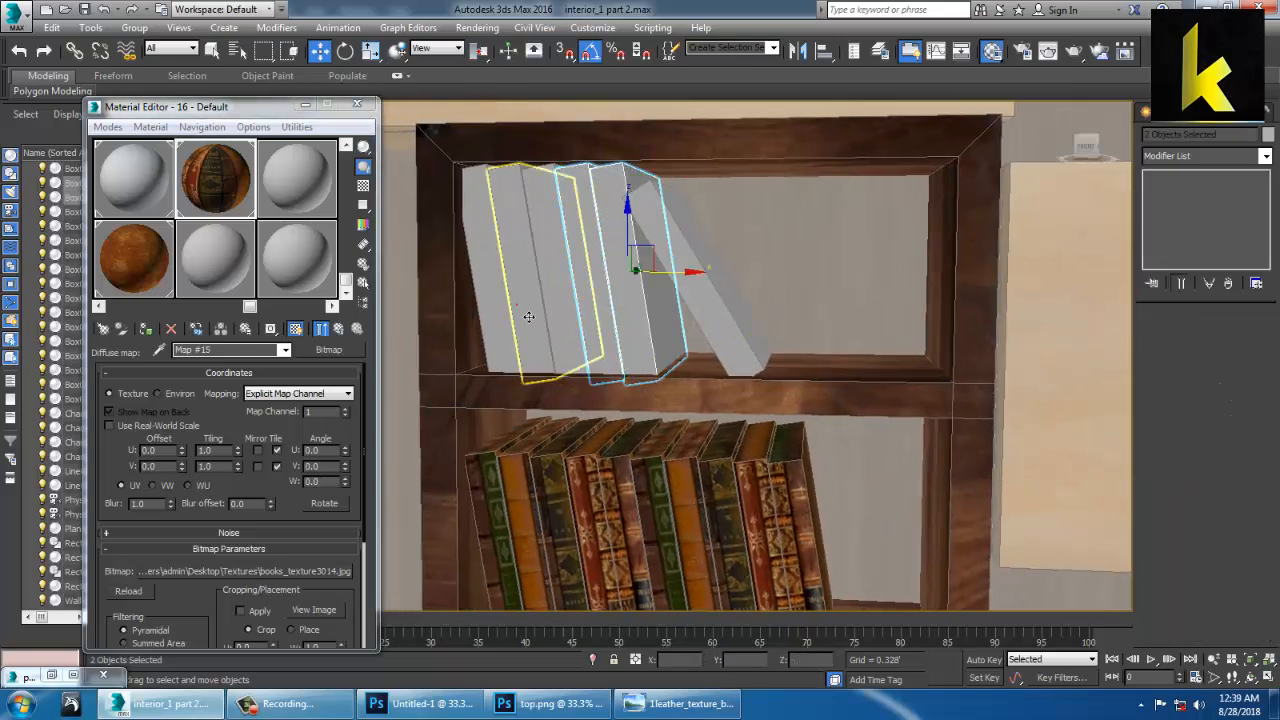
{"action": "left_click", "coordinate": [528, 316], "text": "ctrl"}
{"action": "left_click", "coordinate": [511, 315], "text": "ctrl"}
{"action": "left_click", "coordinate": [715, 301], "text": "ctrl"}
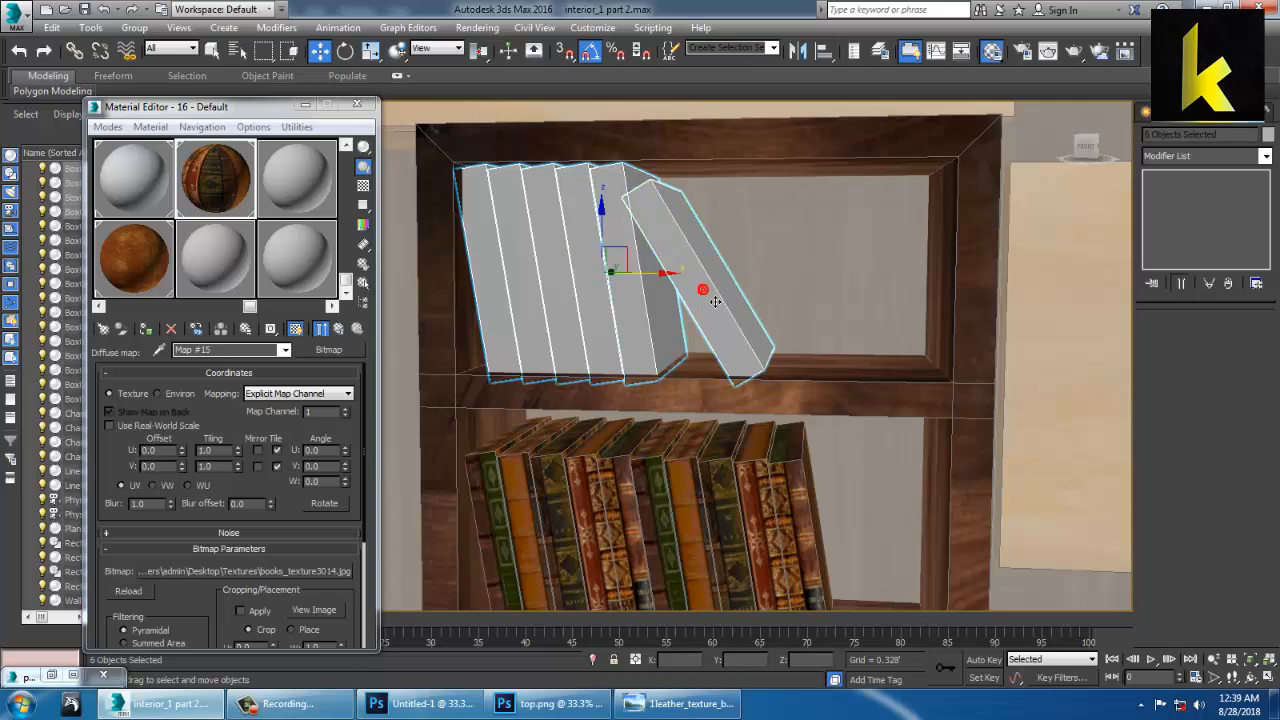
{"action": "key", "text": "Delete"}
Clone the left textured book row on the middle shelf straight up onto the empty top shelf as one independent copy
{"action": "left_click", "coordinate": [634, 448]}
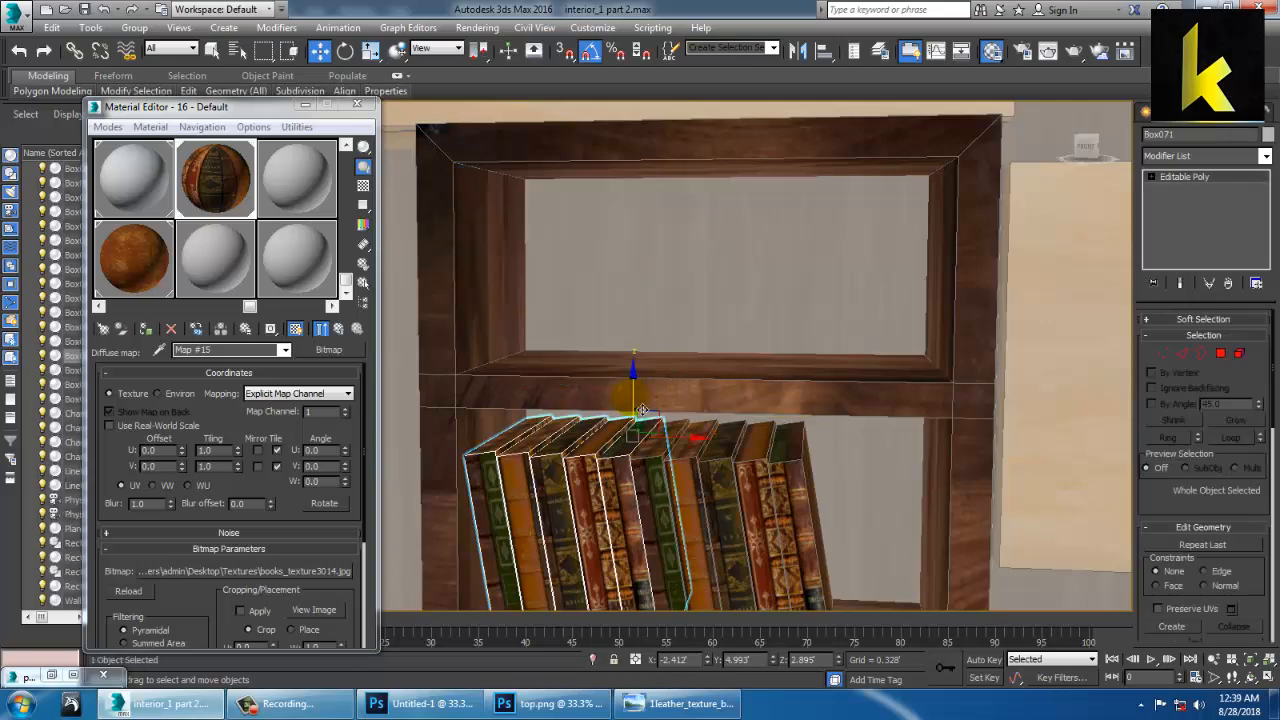
{"action": "left_click_drag", "start_coordinate": [652, 408], "coordinate": [651, 156], "text": "shift"}
{"action": "left_click", "coordinate": [642, 417]}
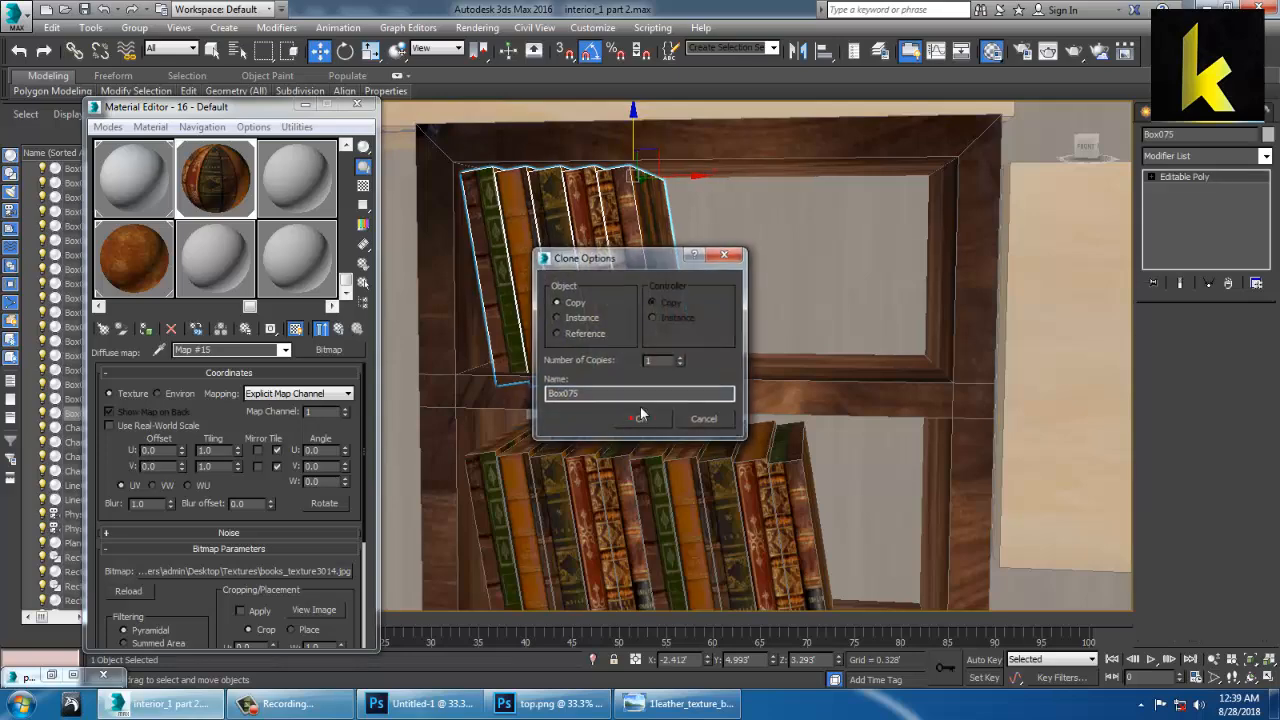
Assign the brown leather book material to the plain leaning book in the small wall shelf
{"action": "scroll", "coordinate": [693, 393], "scroll_direction": "down", "scroll_amount": 5}
{"action": "middle_click_drag", "start_coordinate": [724, 391], "coordinate": [723, 294]}
{"action": "scroll", "coordinate": [711, 302], "scroll_direction": "down", "scroll_amount": 3}
{"action": "scroll", "coordinate": [710, 325], "scroll_direction": "down", "scroll_amount": 5}
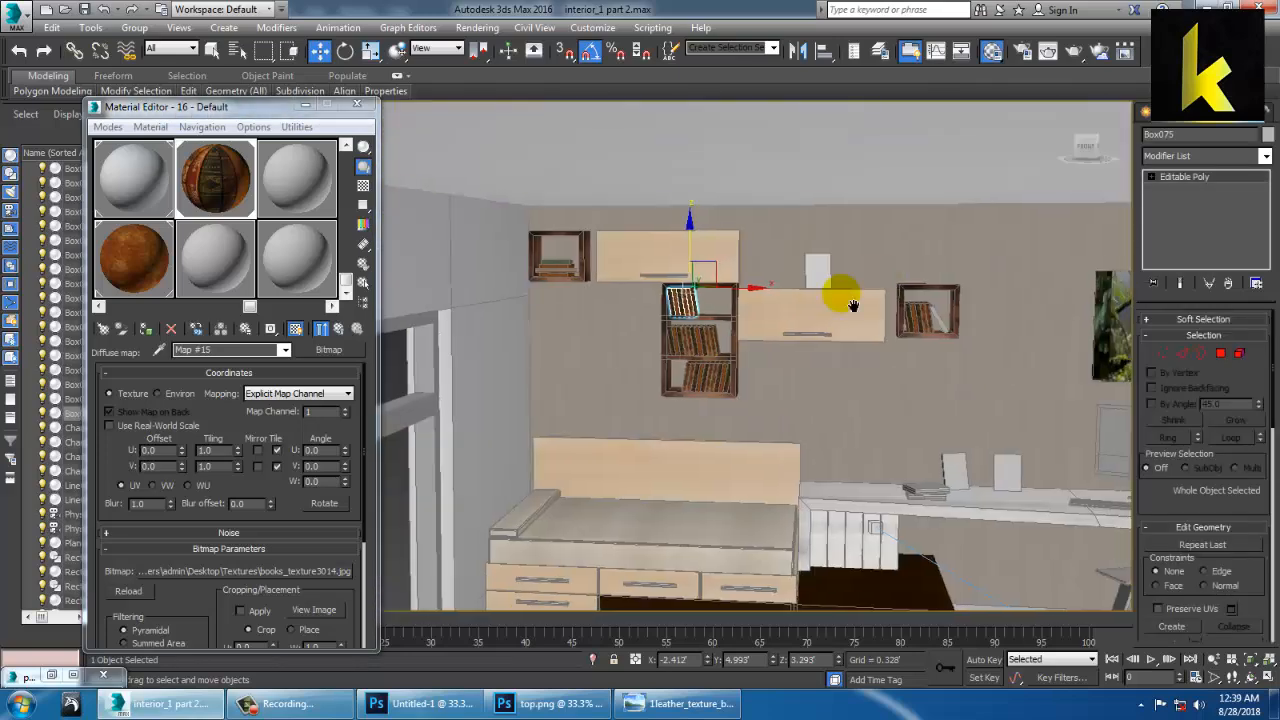
{"action": "middle_click_drag", "start_coordinate": [849, 303], "coordinate": [789, 278]}
{"action": "scroll", "coordinate": [811, 323], "scroll_direction": "up", "scroll_amount": 5}
{"action": "scroll", "coordinate": [790, 282], "scroll_direction": "down", "scroll_amount": 2}
{"action": "left_click", "coordinate": [890, 378]}
{"action": "scroll", "coordinate": [885, 375], "scroll_direction": "up", "scroll_amount": 10}
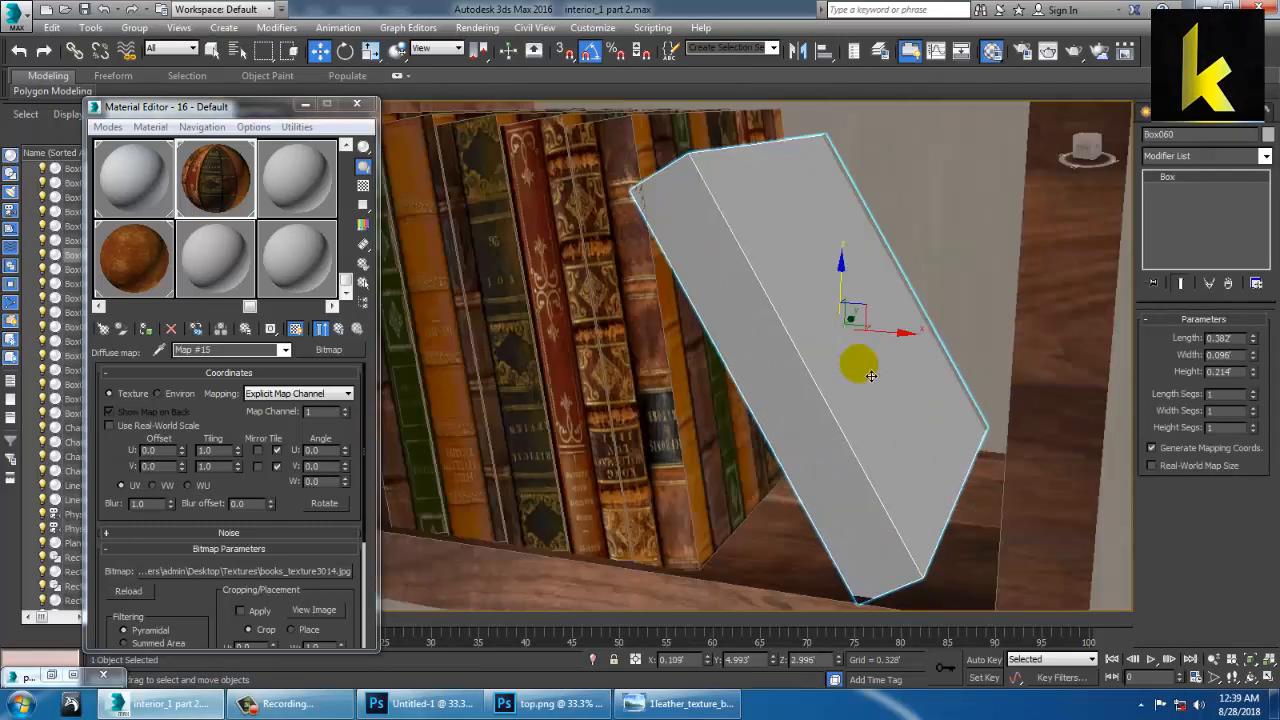
{"action": "middle_click_drag", "start_coordinate": [778, 362], "coordinate": [856, 366], "text": "alt"}
{"action": "left_click", "coordinate": [130, 261]}
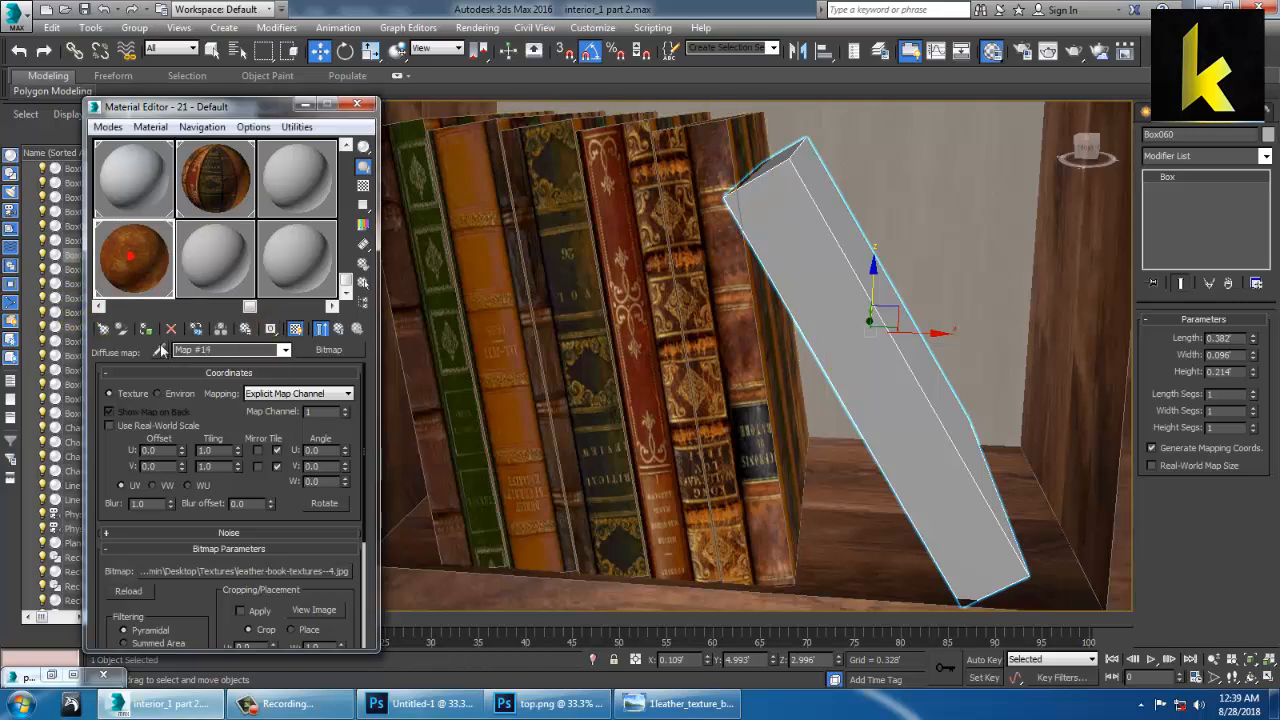
{"action": "left_click", "coordinate": [148, 328]}
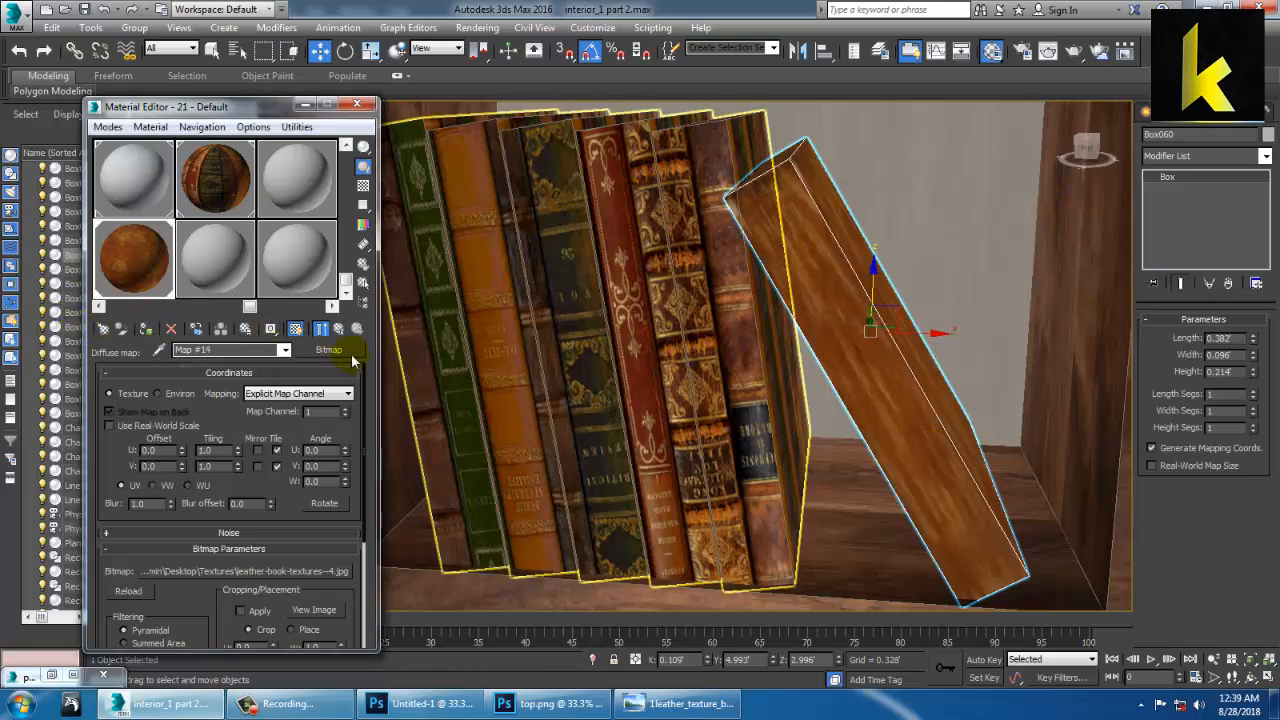
Add a UVW Map modifier with Box mapping to the leaning book
{"action": "left_click", "coordinate": [1266, 156]}
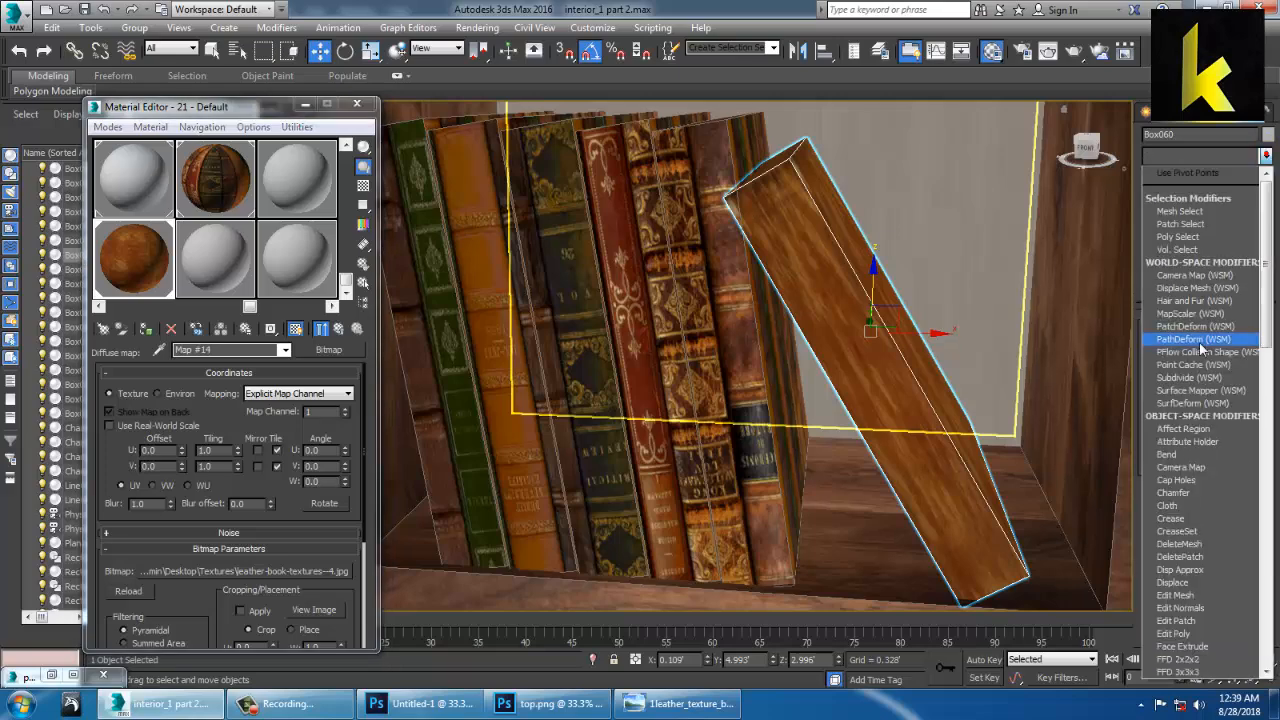
{"action": "scroll", "coordinate": [1195, 342], "scroll_direction": "down", "scroll_amount": 5}
{"action": "left_click", "coordinate": [1188, 530]}
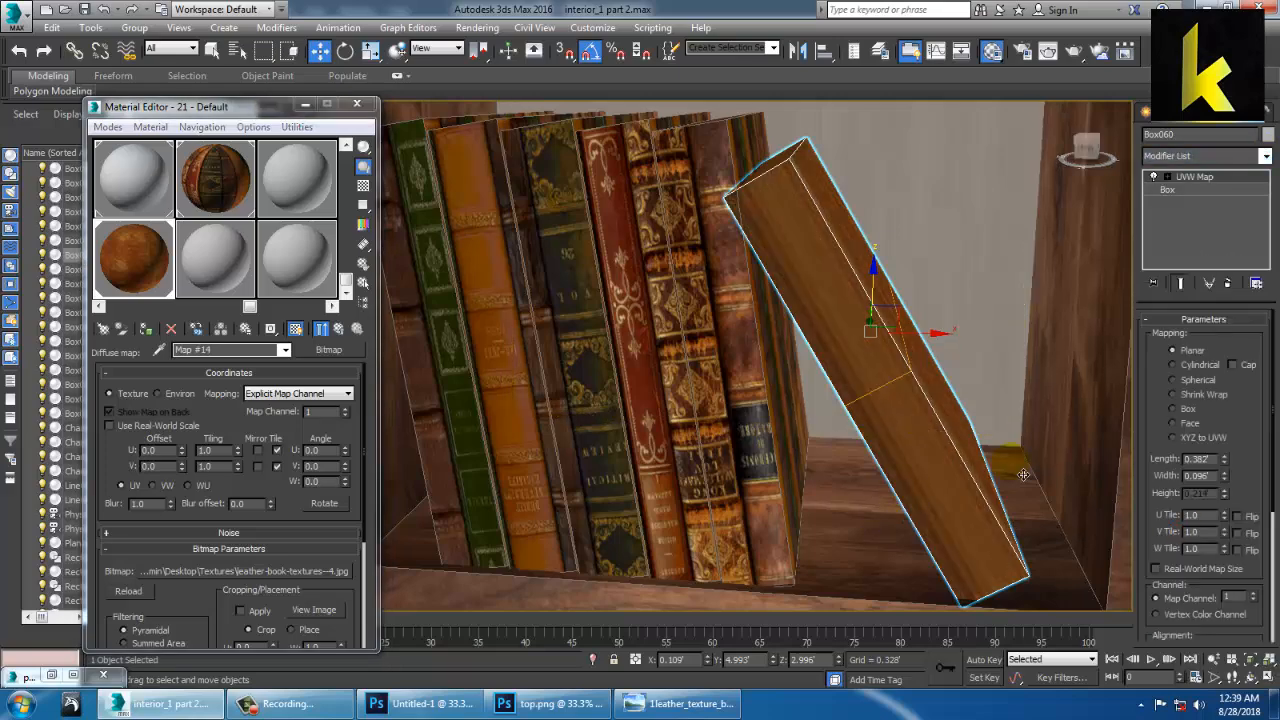
{"action": "left_click", "coordinate": [1186, 410]}
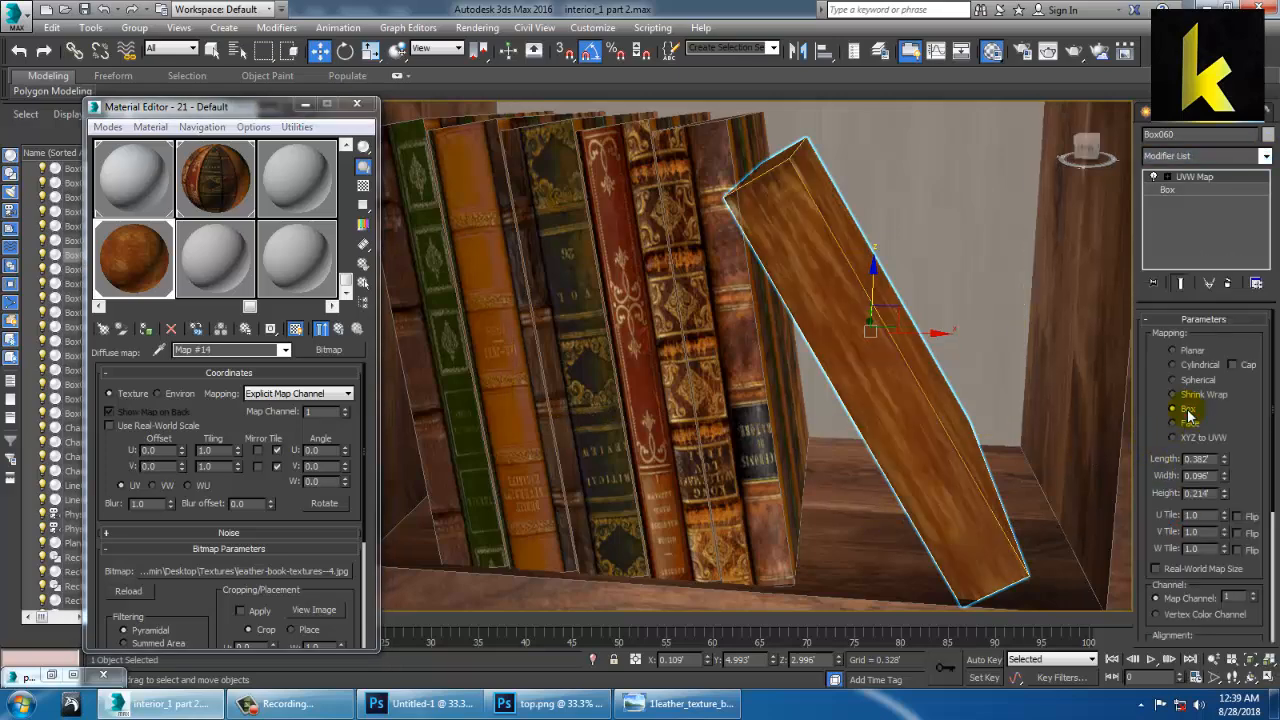
Assign the green material with the OldDesignShop_RosesAndLiliesCover1898.jpg bitmap to the upper book in the desk stack and show its texture in the viewport
{"action": "scroll", "coordinate": [788, 388], "scroll_direction": "down", "scroll_amount": 9}
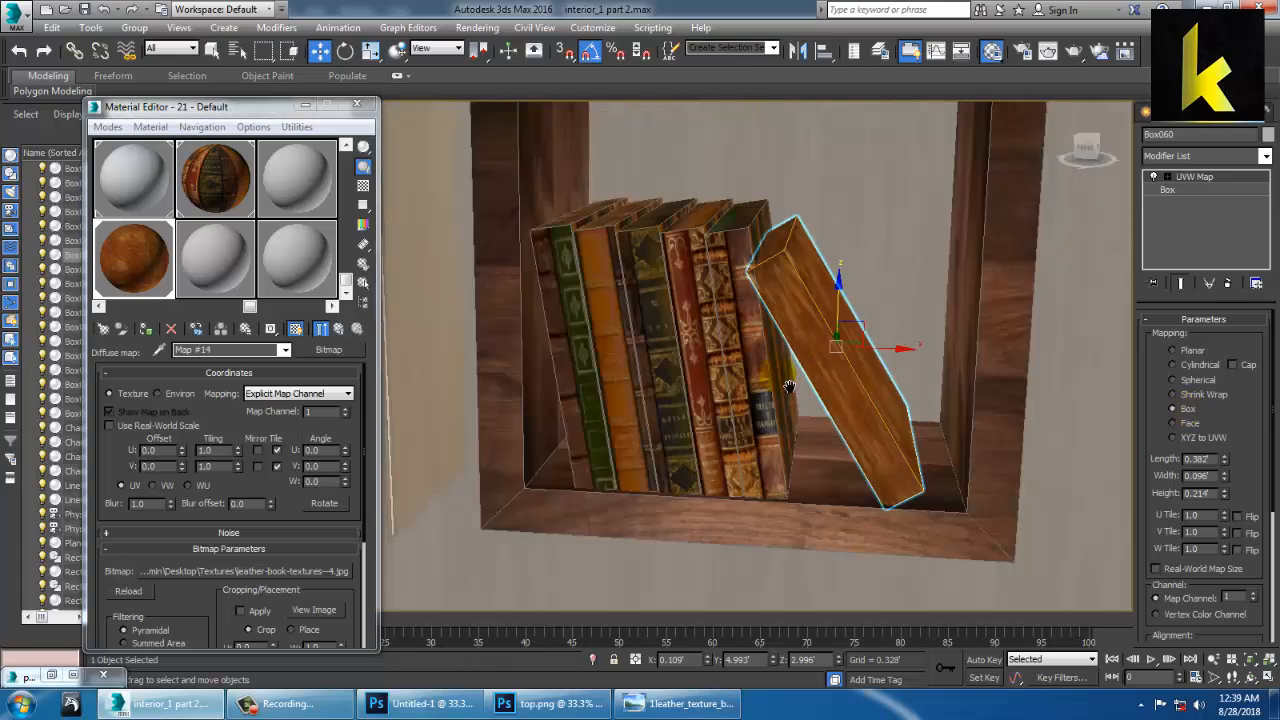
{"action": "middle_click_drag", "start_coordinate": [788, 380], "coordinate": [905, 303]}
{"action": "scroll", "coordinate": [905, 300], "scroll_direction": "down", "scroll_amount": 3}
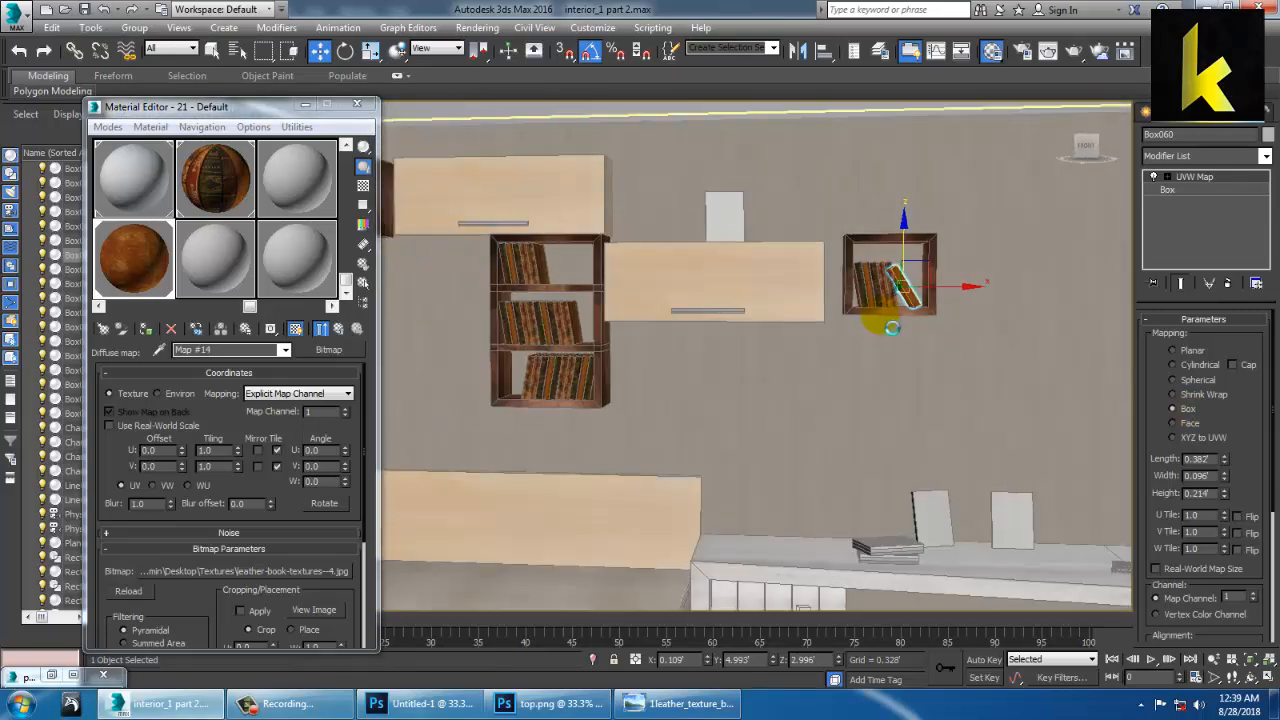
{"action": "middle_click_drag", "start_coordinate": [903, 453], "coordinate": [780, 294]}
{"action": "scroll", "coordinate": [822, 356], "scroll_direction": "down", "scroll_amount": 5}
{"action": "scroll", "coordinate": [820, 357], "scroll_direction": "up", "scroll_amount": 3}
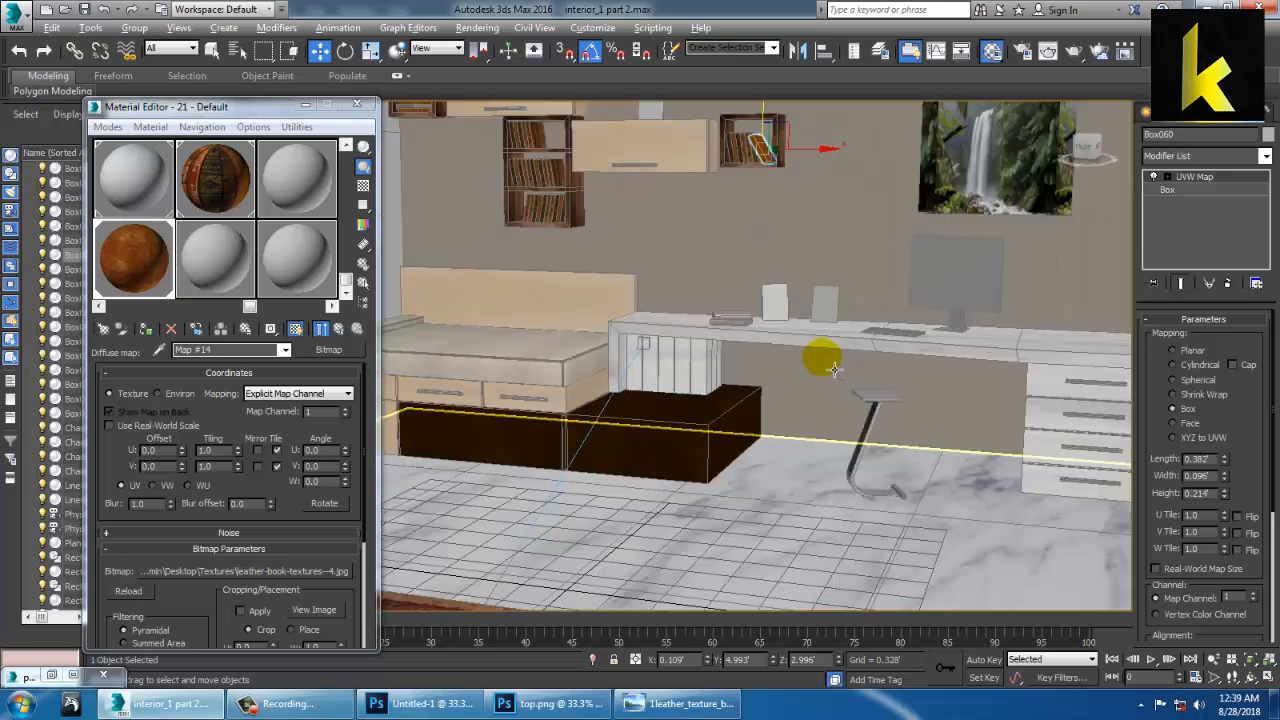
{"action": "middle_click_drag", "start_coordinate": [820, 358], "coordinate": [800, 414]}
{"action": "scroll", "coordinate": [775, 370], "scroll_direction": "up", "scroll_amount": 10}
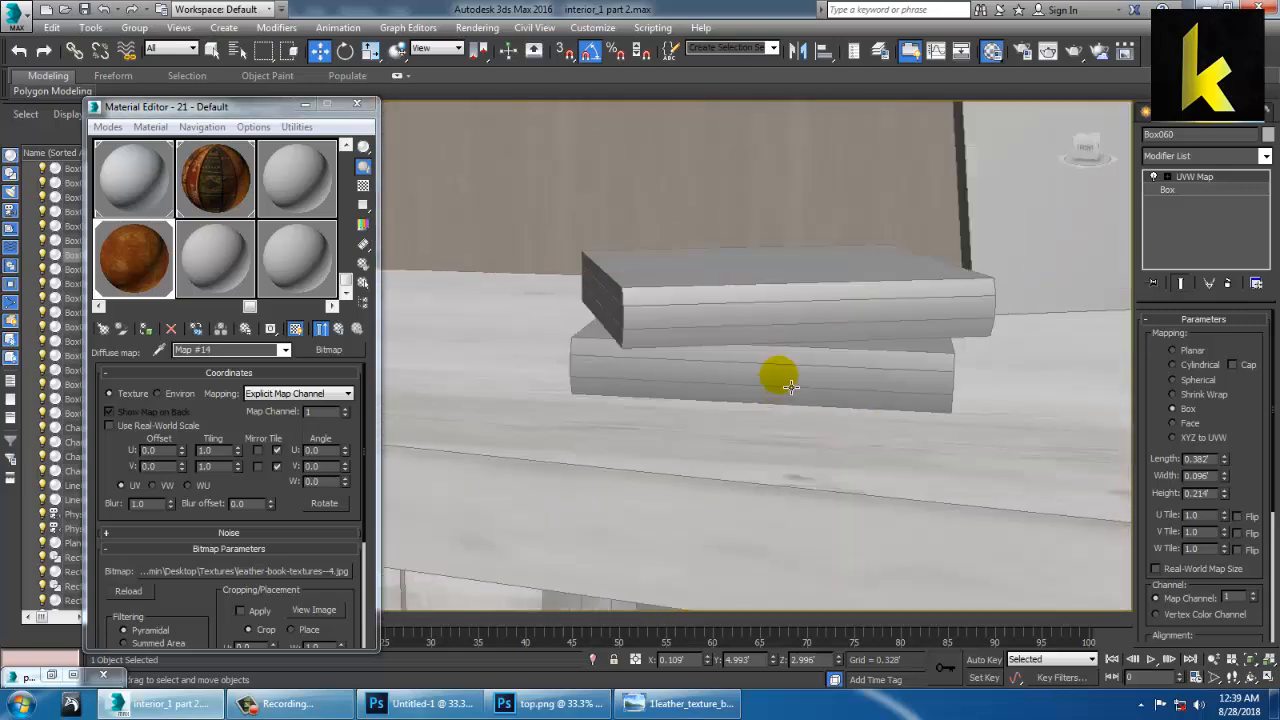
{"action": "left_click", "coordinate": [792, 331]}
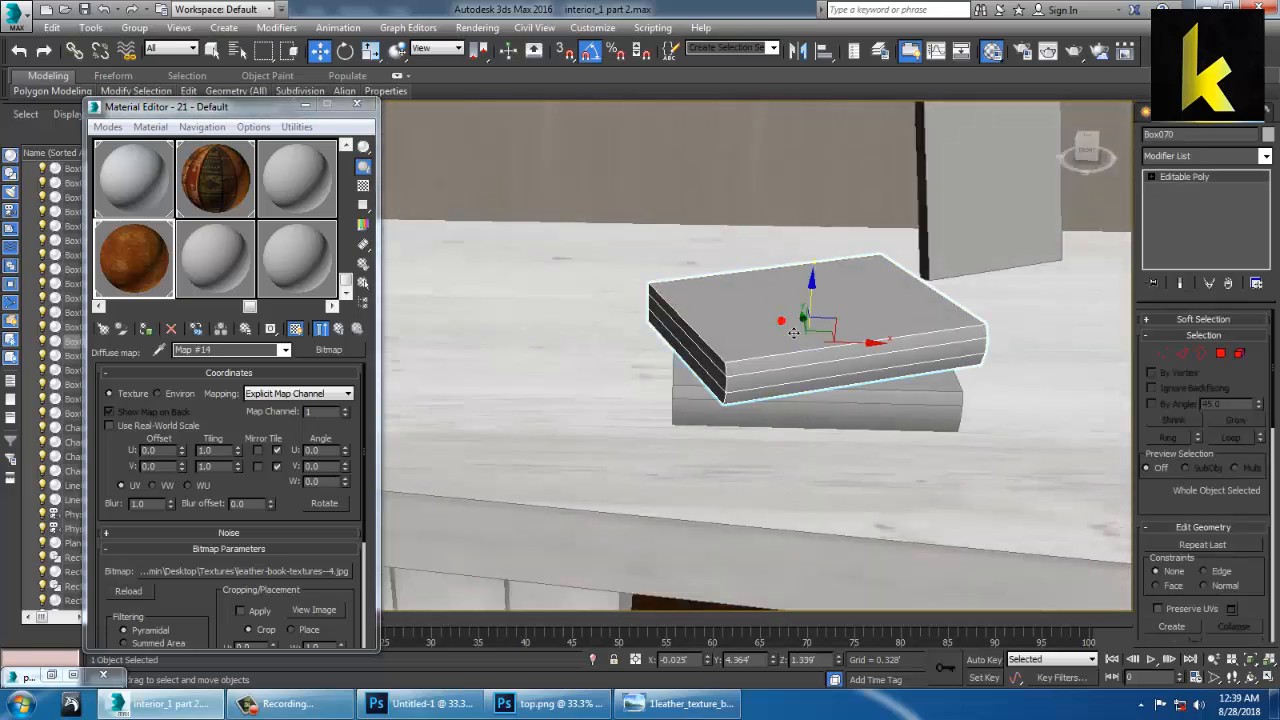
{"action": "left_click", "coordinate": [210, 262]}
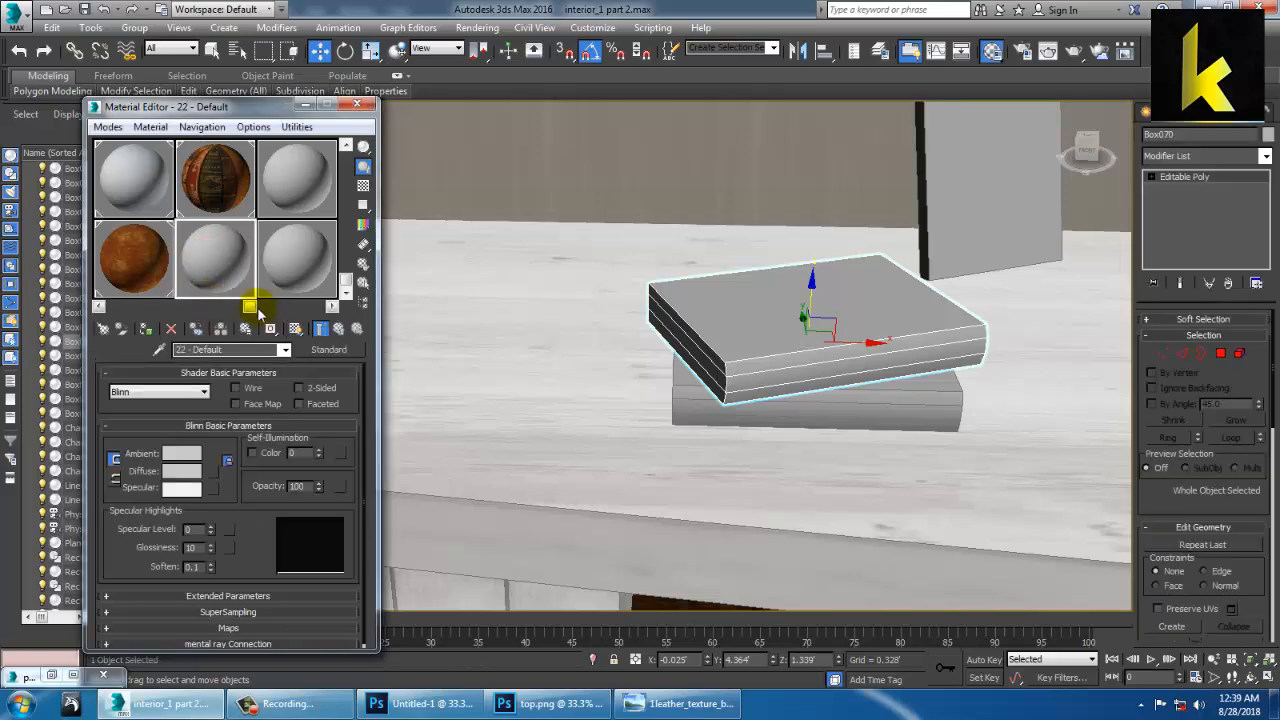
{"action": "left_click_drag", "start_coordinate": [258, 313], "coordinate": [178, 313]}
{"action": "left_click", "coordinate": [166, 278]}
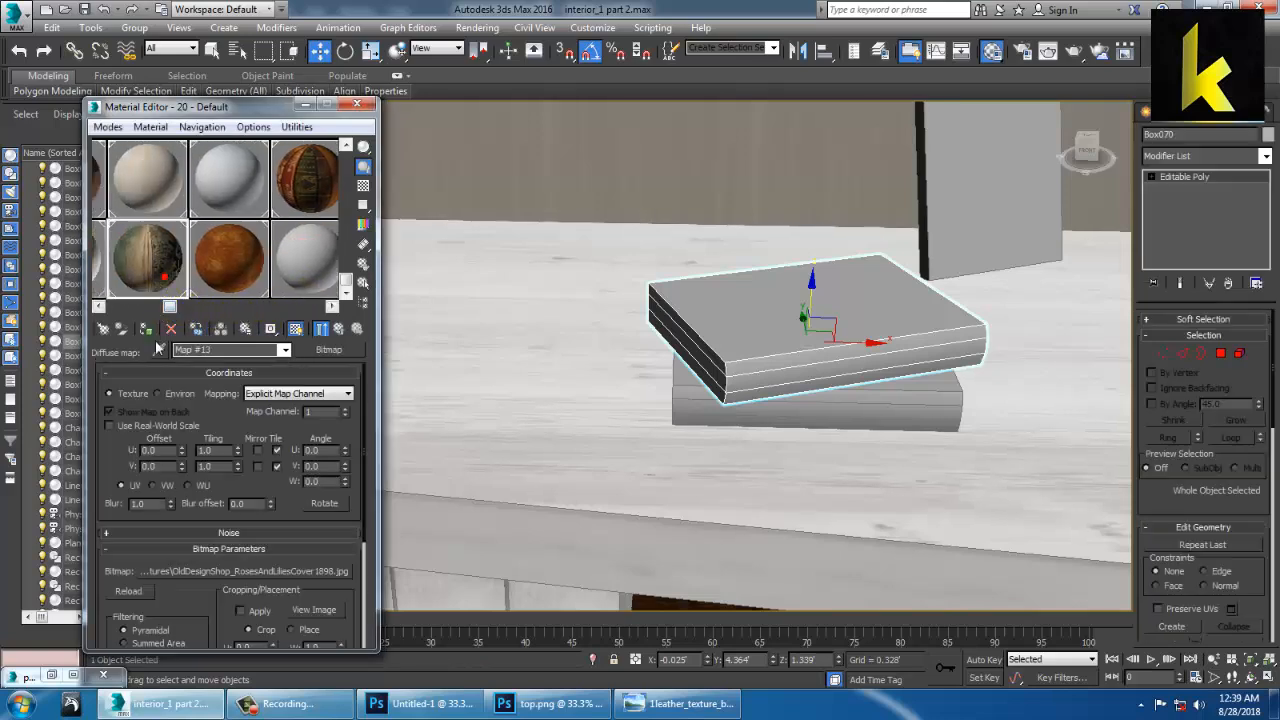
{"action": "left_click", "coordinate": [146, 329]}
{"action": "left_click", "coordinate": [271, 332]}
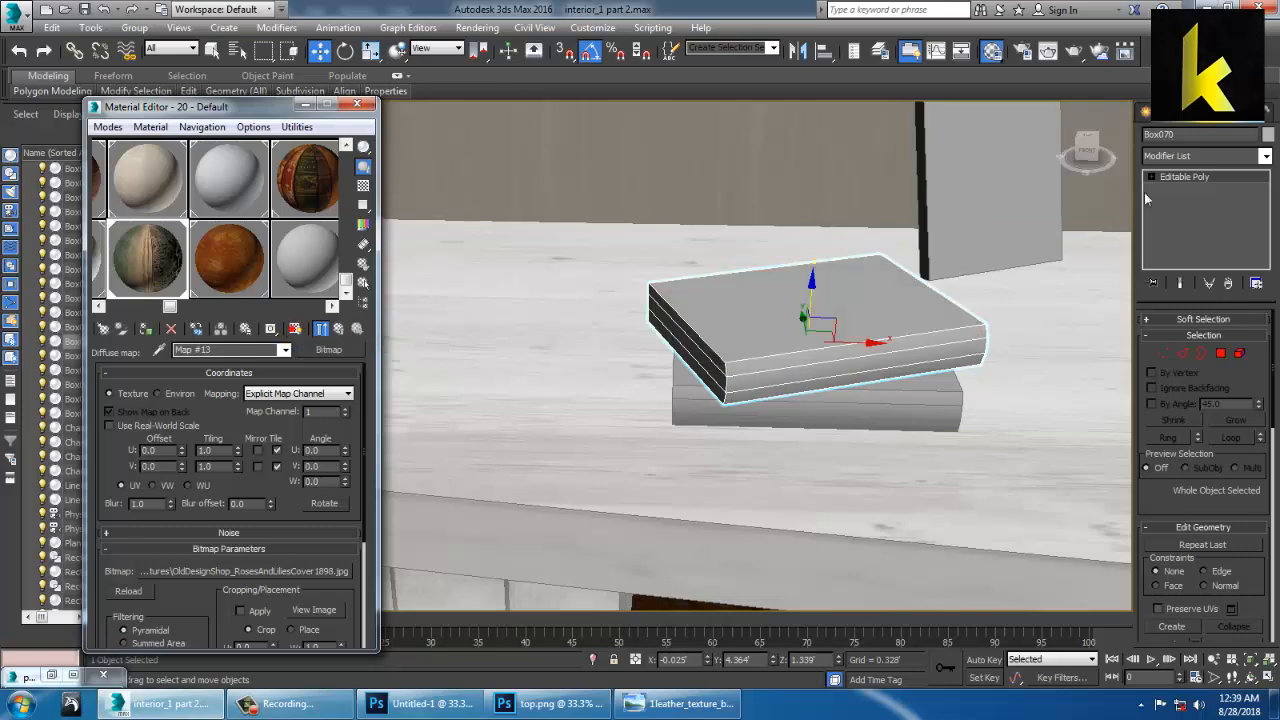
{"action": "left_click", "coordinate": [295, 330]}
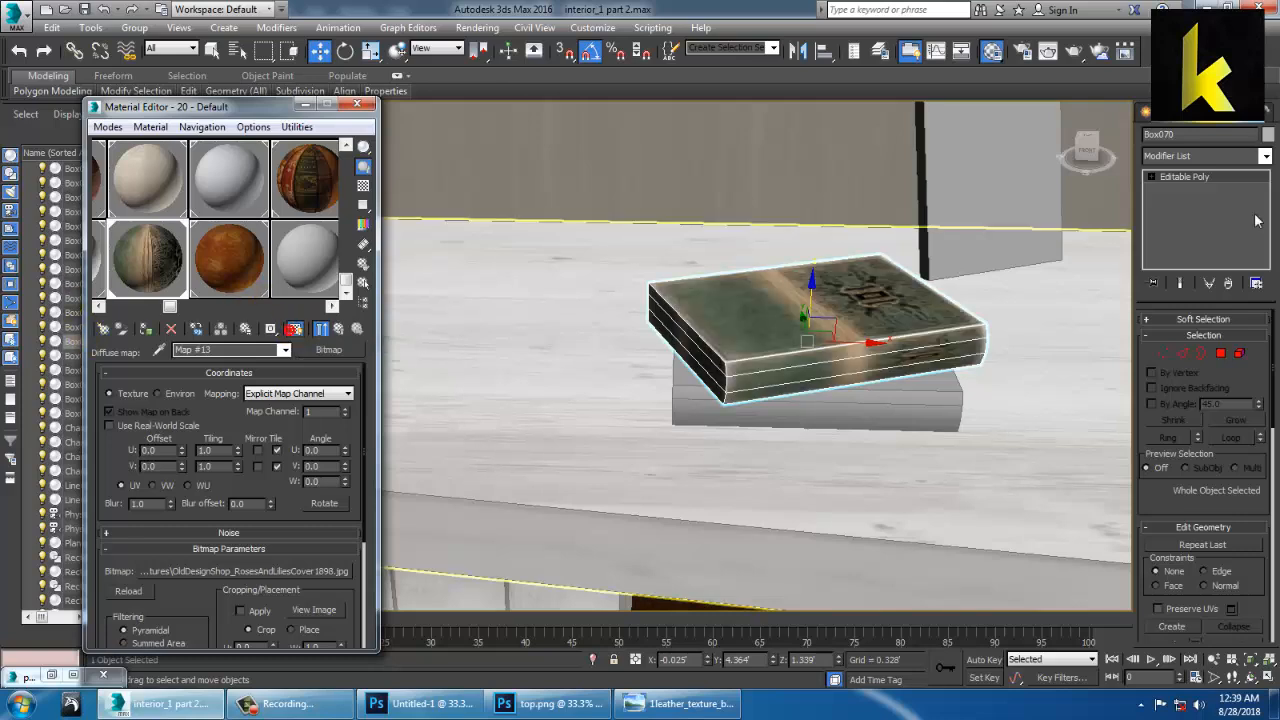
Add a UVW Map with Box mapping to the upper desk book, with length 0.393', width 0.587' and height 0.274'
{"action": "left_click", "coordinate": [1265, 156]}
{"action": "scroll", "coordinate": [1247, 263], "scroll_direction": "down", "scroll_amount": 15}
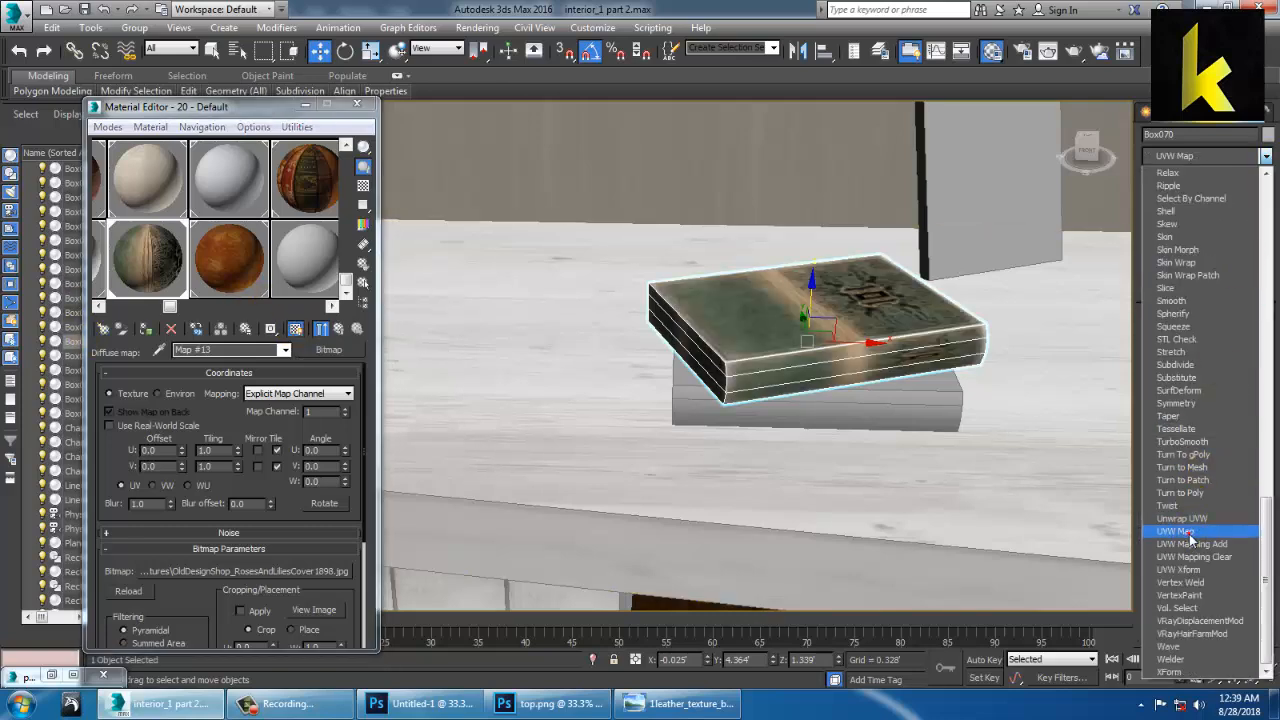
{"action": "left_click", "coordinate": [1176, 531]}
{"action": "left_click", "coordinate": [1175, 409]}
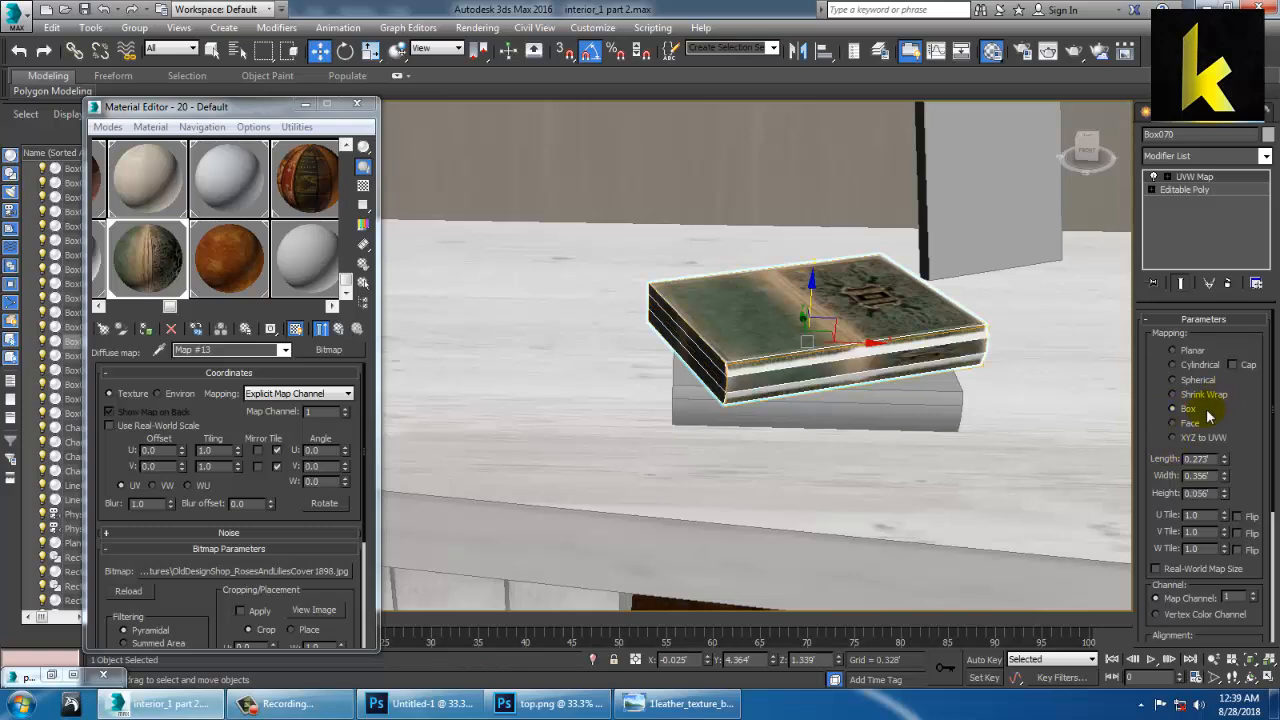
{"action": "left_click_drag", "start_coordinate": [1224, 478], "coordinate": [1238, 441]}
{"action": "left_click_drag", "start_coordinate": [1228, 500], "coordinate": [1197, 271]}
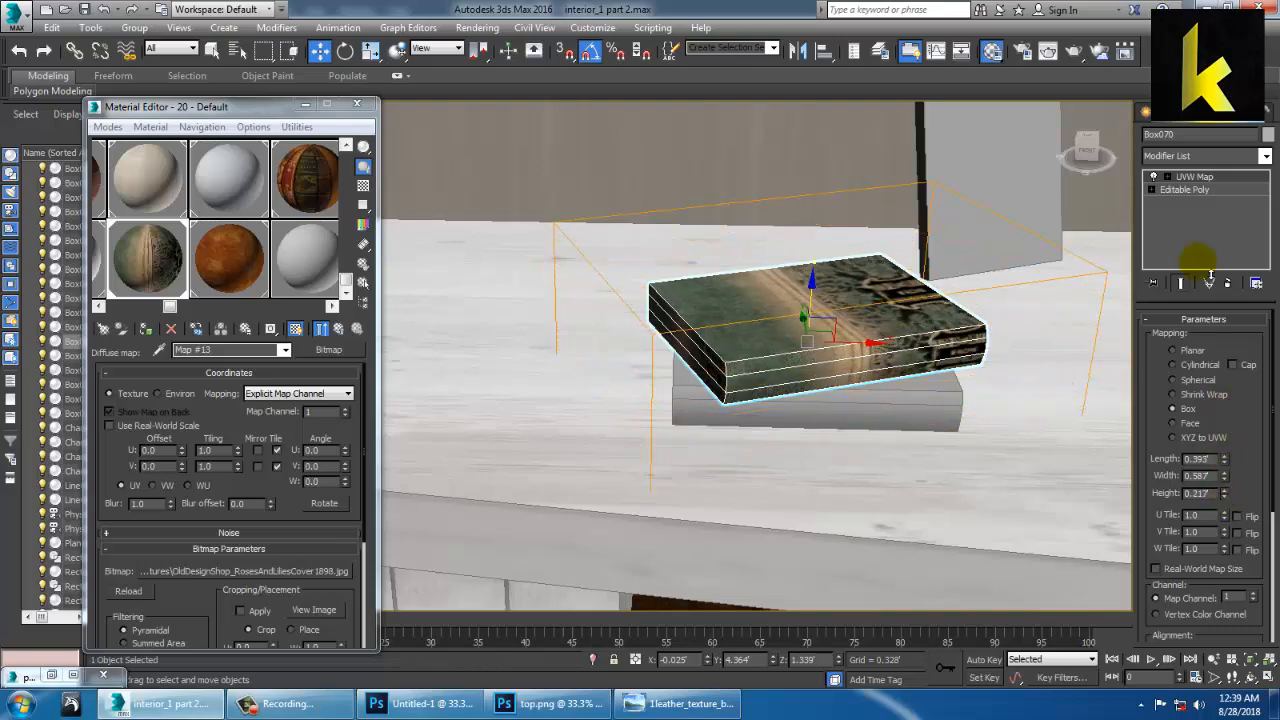
{"action": "middle_click_drag", "start_coordinate": [855, 262], "coordinate": [800, 300], "text": "alt"}
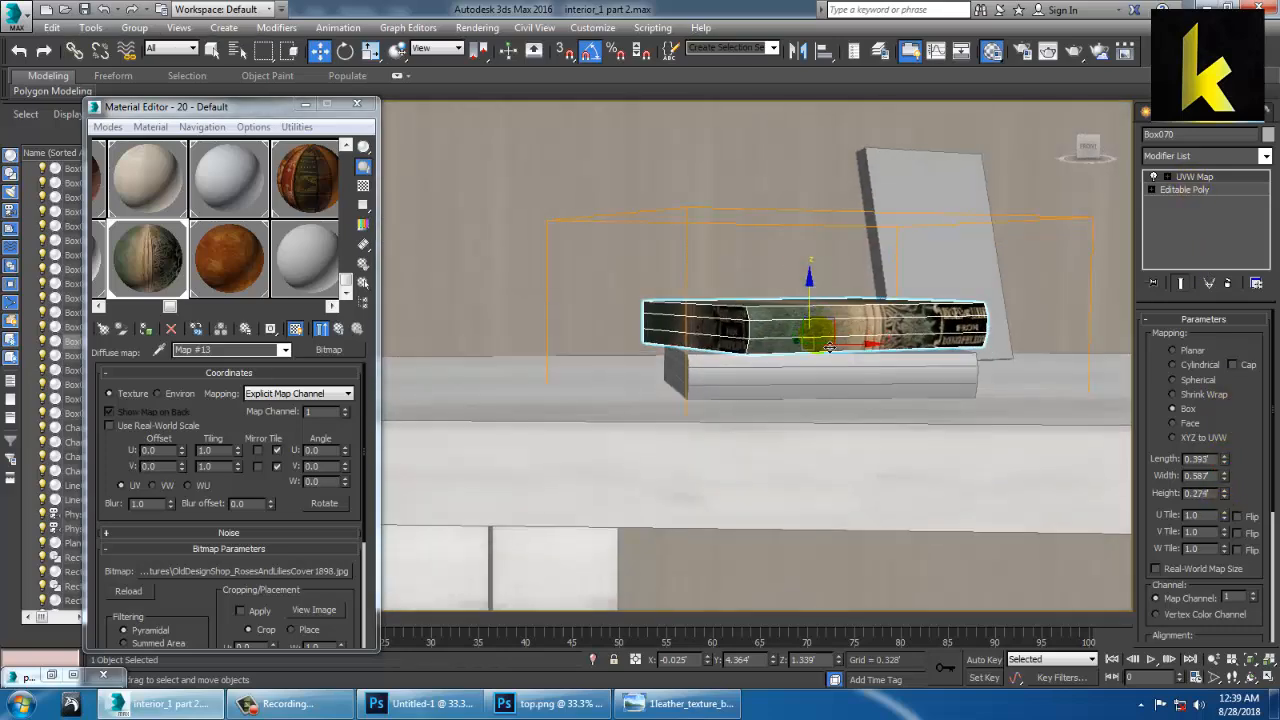
Convert the upper book in the desk stack to Editable Poly
{"action": "right_click", "coordinate": [762, 312]}
{"action": "mouse_move", "coordinate": [857, 484]}
{"action": "left_click", "coordinate": [980, 488]}
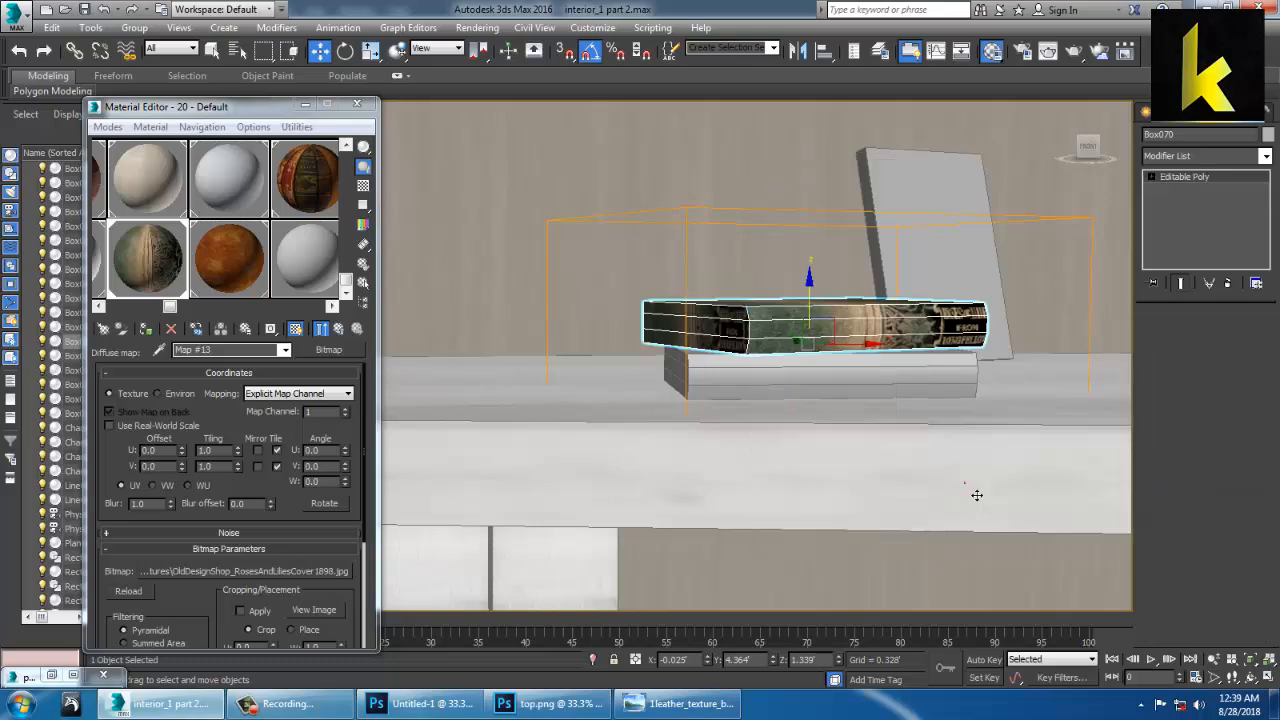
Assign the material with the books_texture3014.jpg bitmap to the lower book in the desk stack
{"action": "middle_click_drag", "start_coordinate": [980, 488], "coordinate": [940, 470], "text": "alt"}
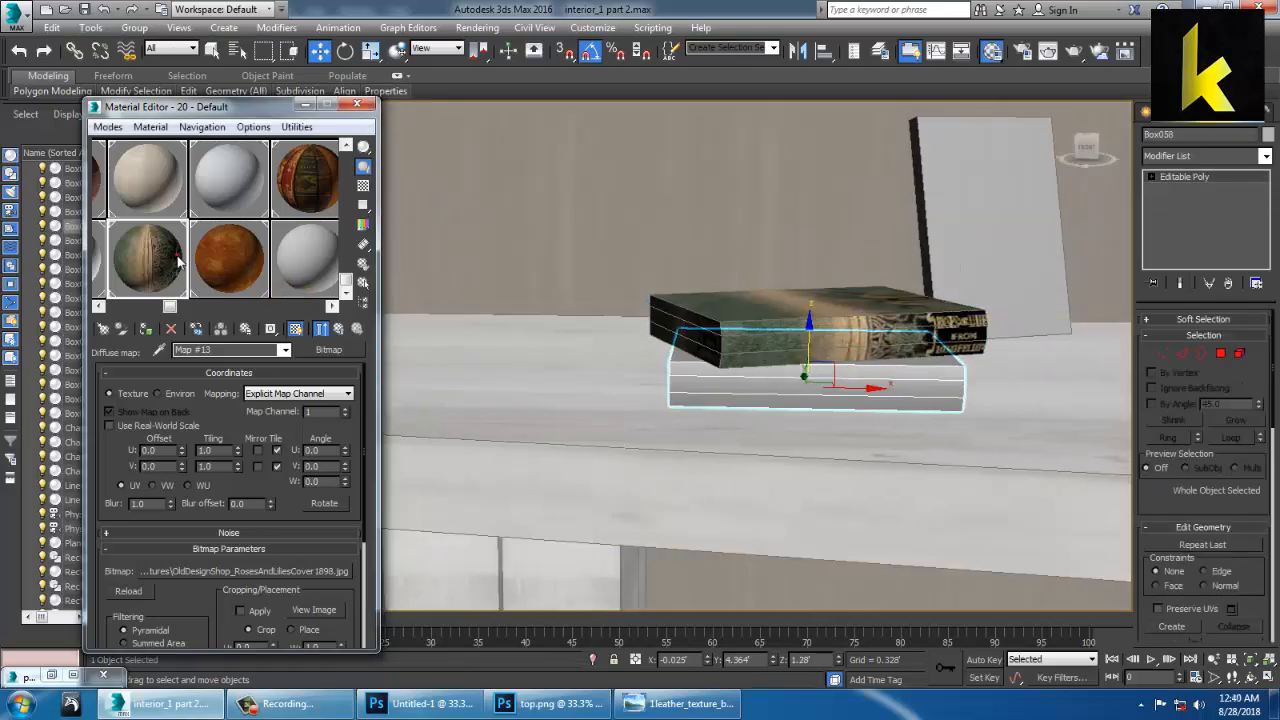
{"action": "left_click", "coordinate": [300, 185]}
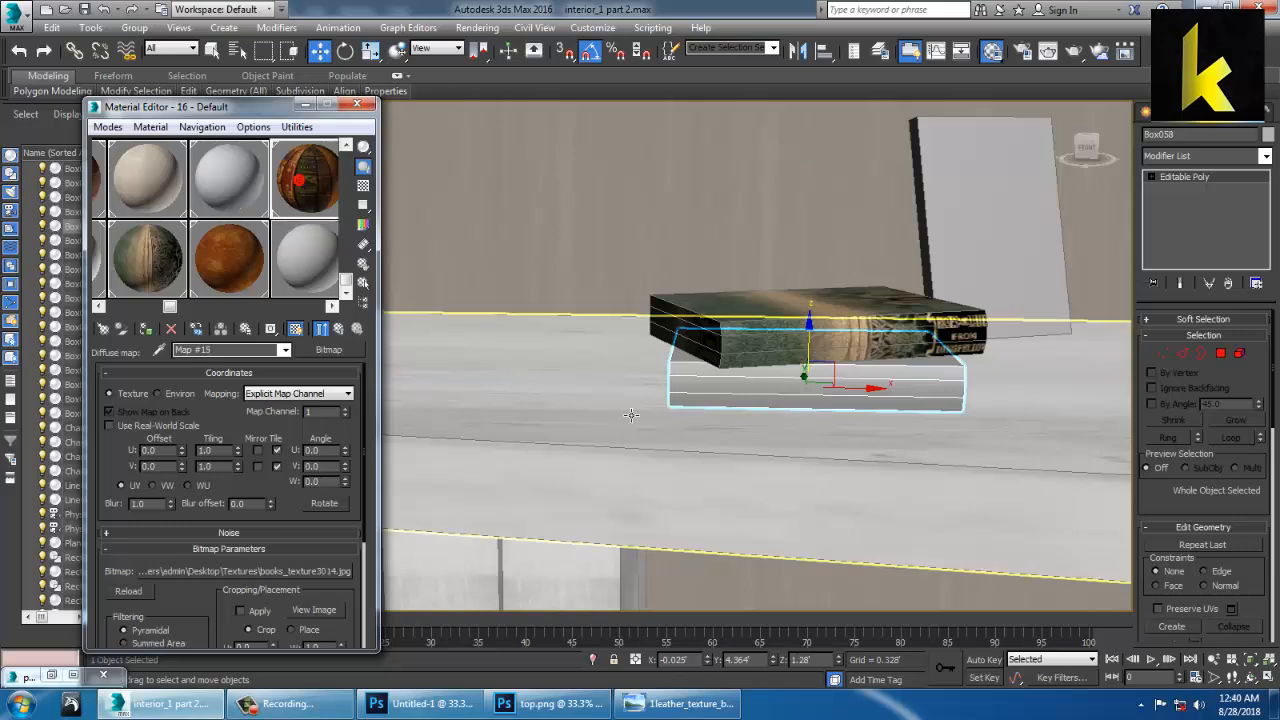
{"action": "left_click", "coordinate": [145, 329]}
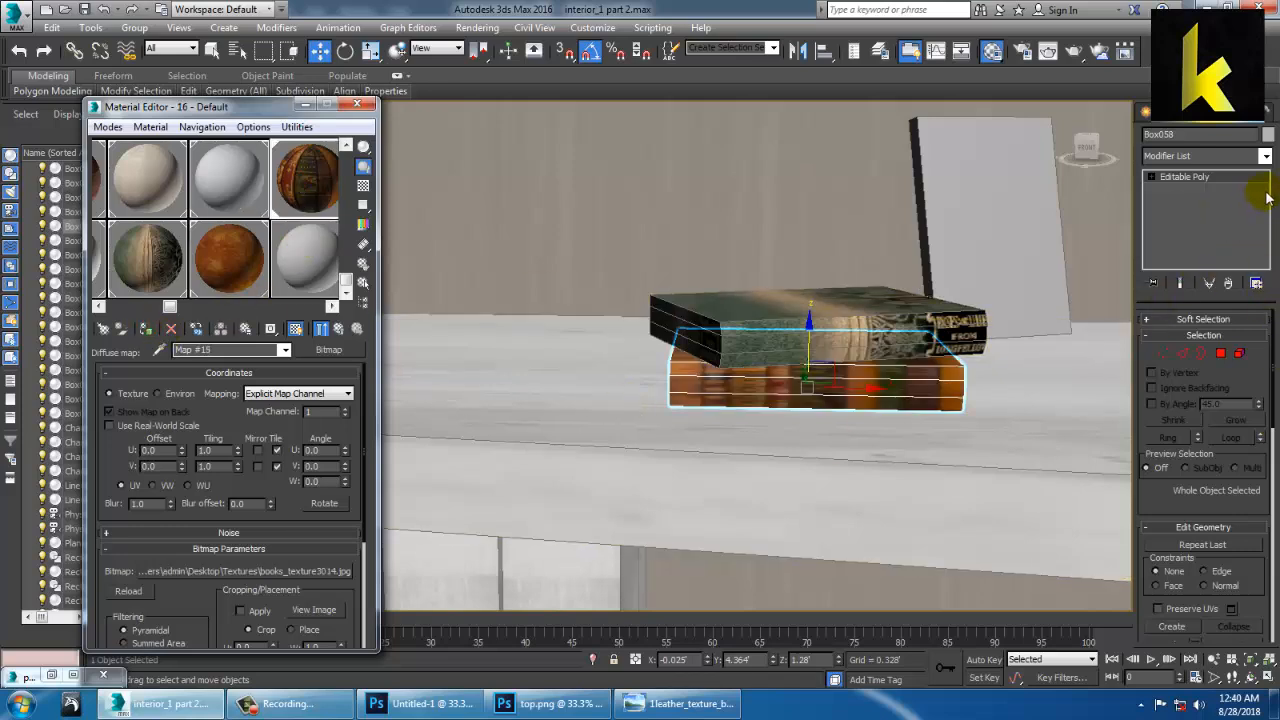
Add a UVW Map modifier with Box mapping to the lower desk book
{"action": "left_click", "coordinate": [1265, 157]}
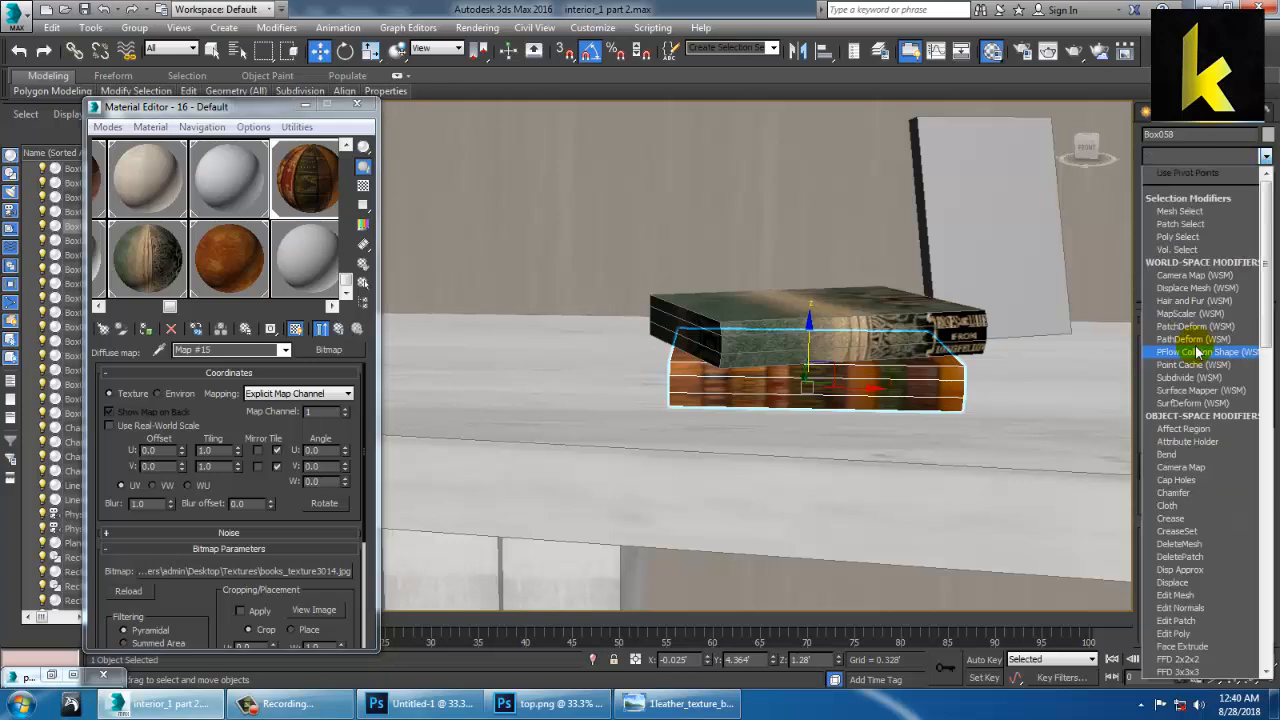
{"action": "scroll", "coordinate": [1196, 352], "scroll_direction": "down", "scroll_amount": 10}
{"action": "left_click", "coordinate": [1190, 528]}
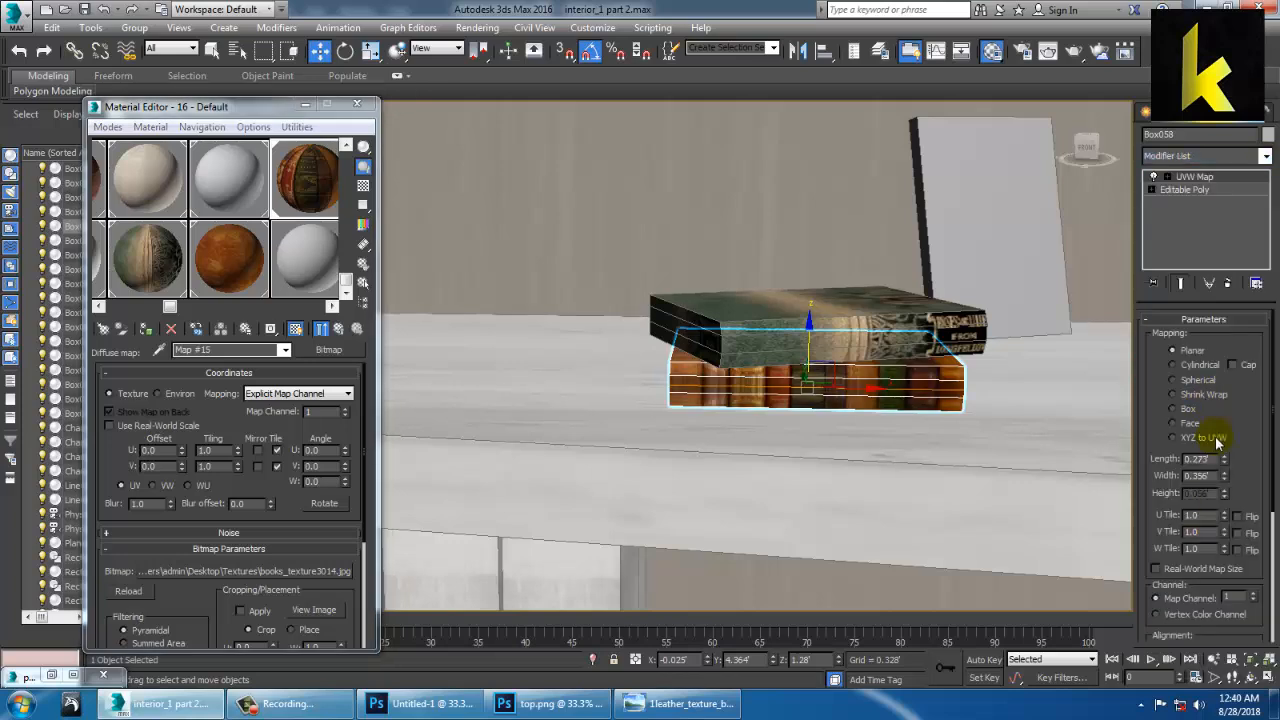
{"action": "left_click", "coordinate": [1174, 409]}
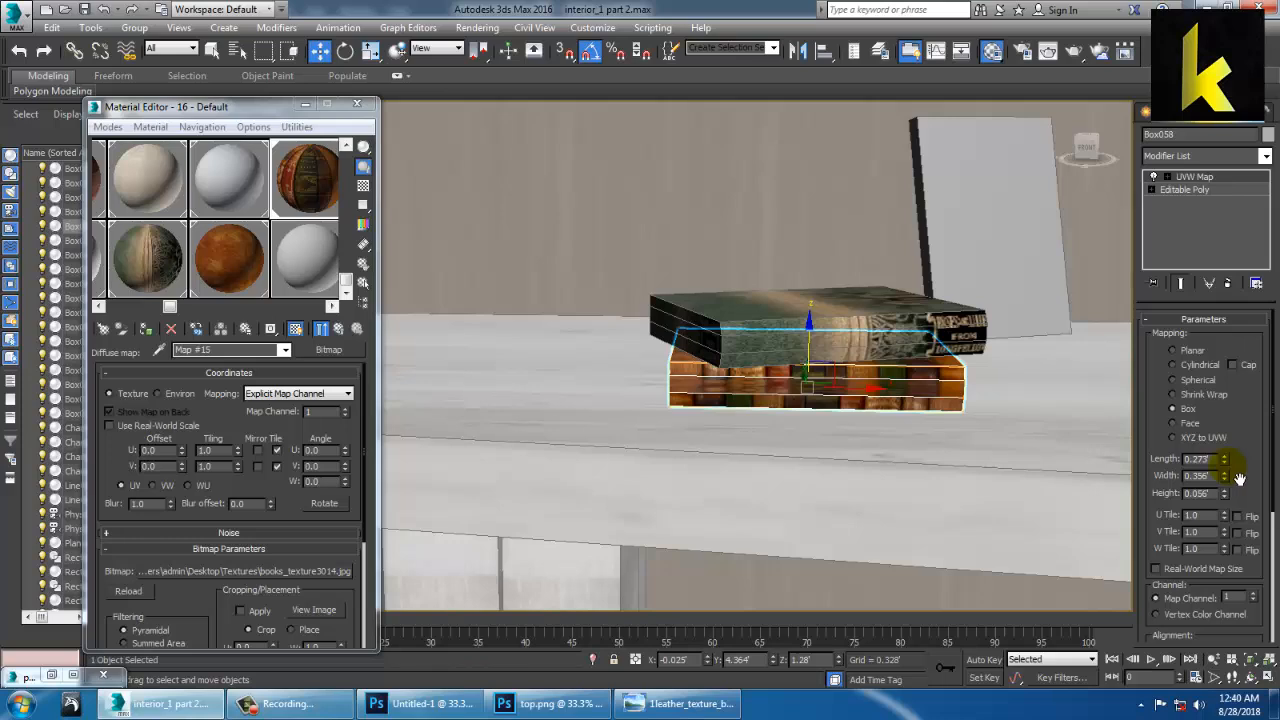
Try other lengths for the lower book's mapping, undo them, and set the mapping height to 0.38'
{"action": "left_click_drag", "start_coordinate": [1226, 463], "coordinate": [1225, 472]}
{"action": "key", "text": "ctrl+z"}
{"action": "key", "text": "ctrl+z"}
{"action": "scroll", "coordinate": [1235, 463], "scroll_direction": "down", "scroll_amount": 3}
{"action": "mouse_move", "coordinate": [1225, 388]}
{"action": "left_mouse_down"}
{"action": "mouse_move", "coordinate": [1239, 425]}
{"action": "mouse_move", "coordinate": [1228, 399]}
{"action": "left_mouse_up"}
{"action": "key", "text": "ctrl+z"}
{"action": "scroll", "coordinate": [838, 462], "scroll_direction": "up", "scroll_amount": 2}
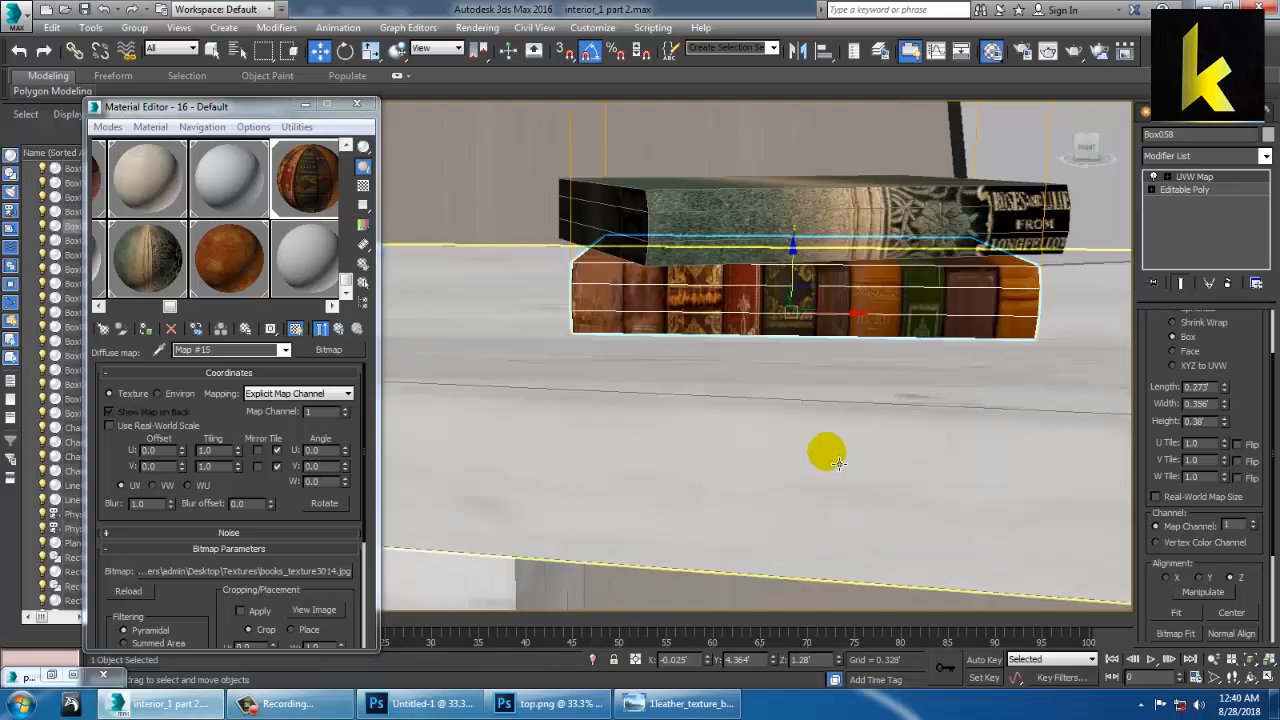
{"action": "middle_click_drag", "start_coordinate": [908, 338], "coordinate": [912, 357]}
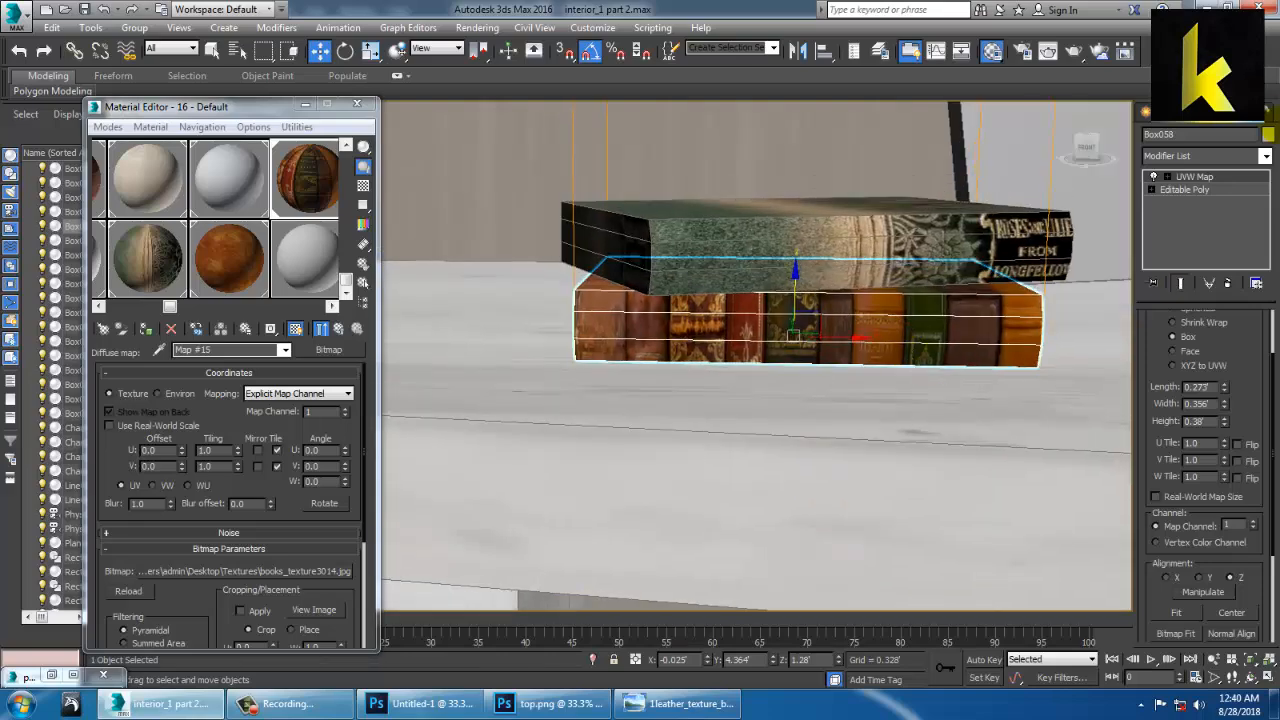
Rotate the lower book's mapping gizmo and lower it so one printed spine runs lengthwise along the book's front side
{"action": "left_click", "coordinate": [1192, 190]}
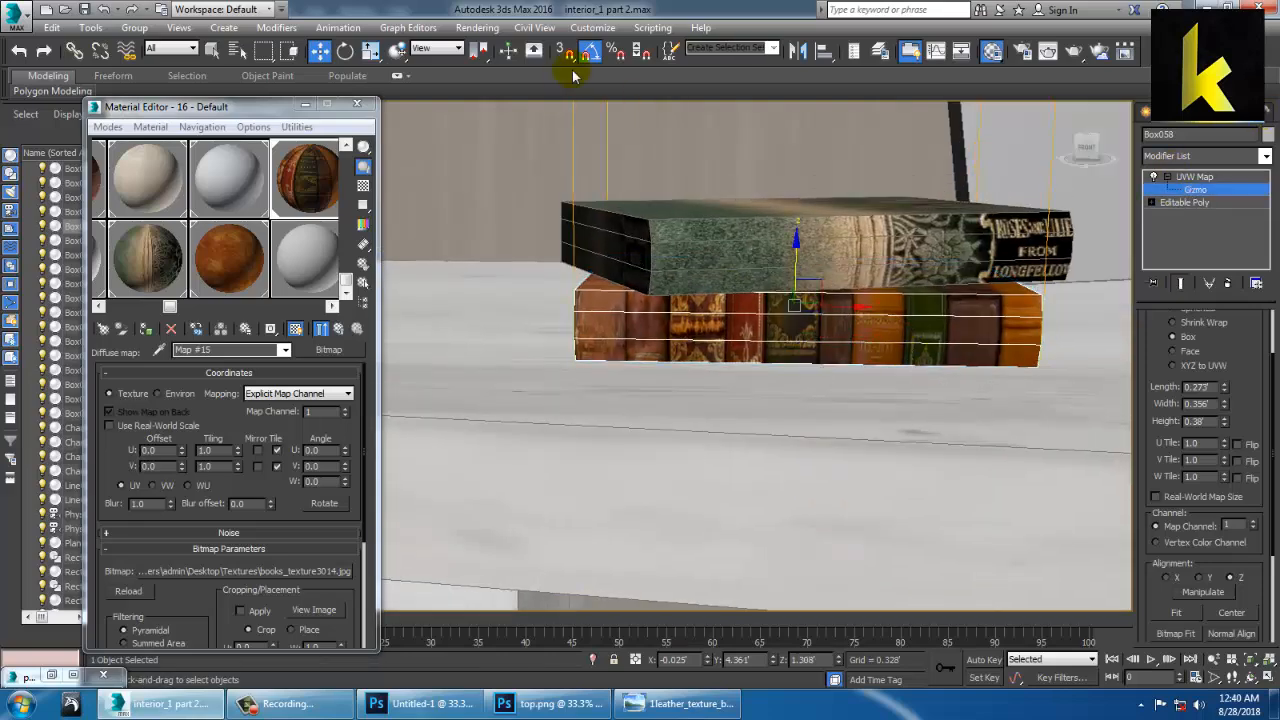
{"action": "key", "text": "e"}
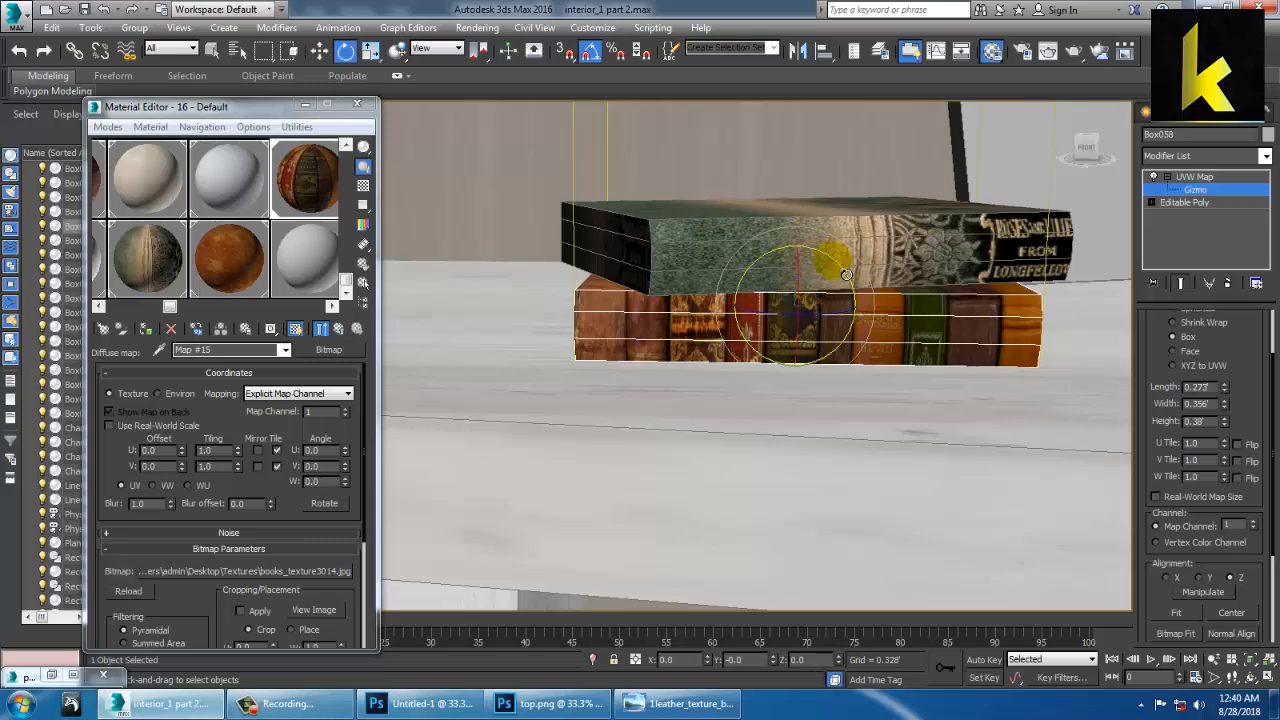
{"action": "left_click_drag", "start_coordinate": [848, 276], "coordinate": [828, 360]}
{"action": "key", "text": "w"}
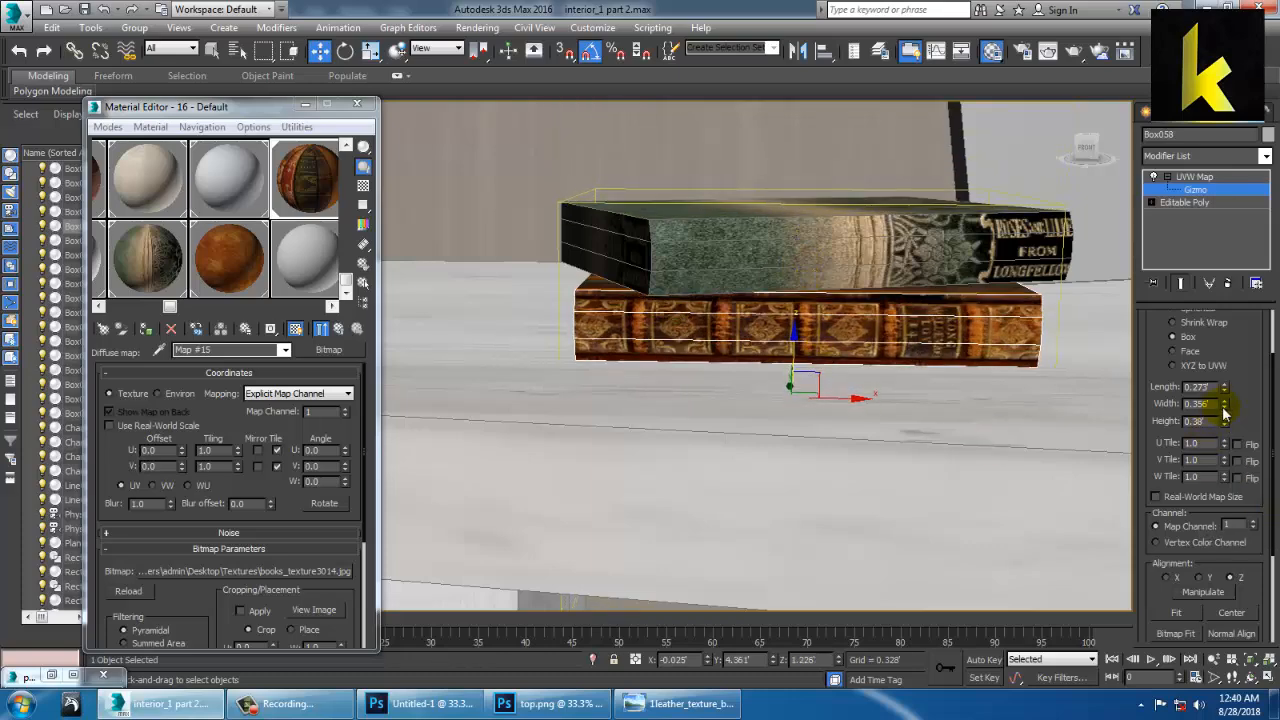
Resize the lower book's mapping to length 0.344', width 0.563' and height 0.399', and lower the gizmo to Z 1.188' to fit the ornate spine
{"action": "left_click_drag", "start_coordinate": [1223, 406], "coordinate": [1235, 421]}
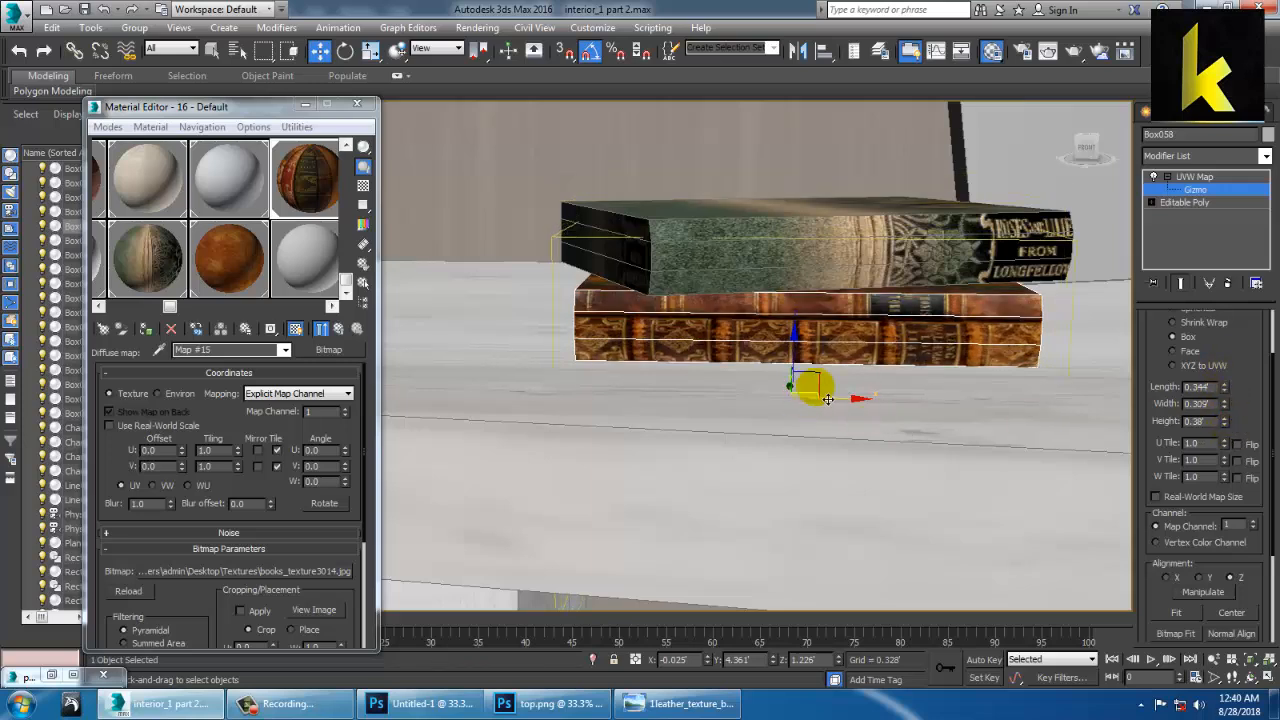
{"action": "left_click_drag", "start_coordinate": [806, 345], "coordinate": [806, 335]}
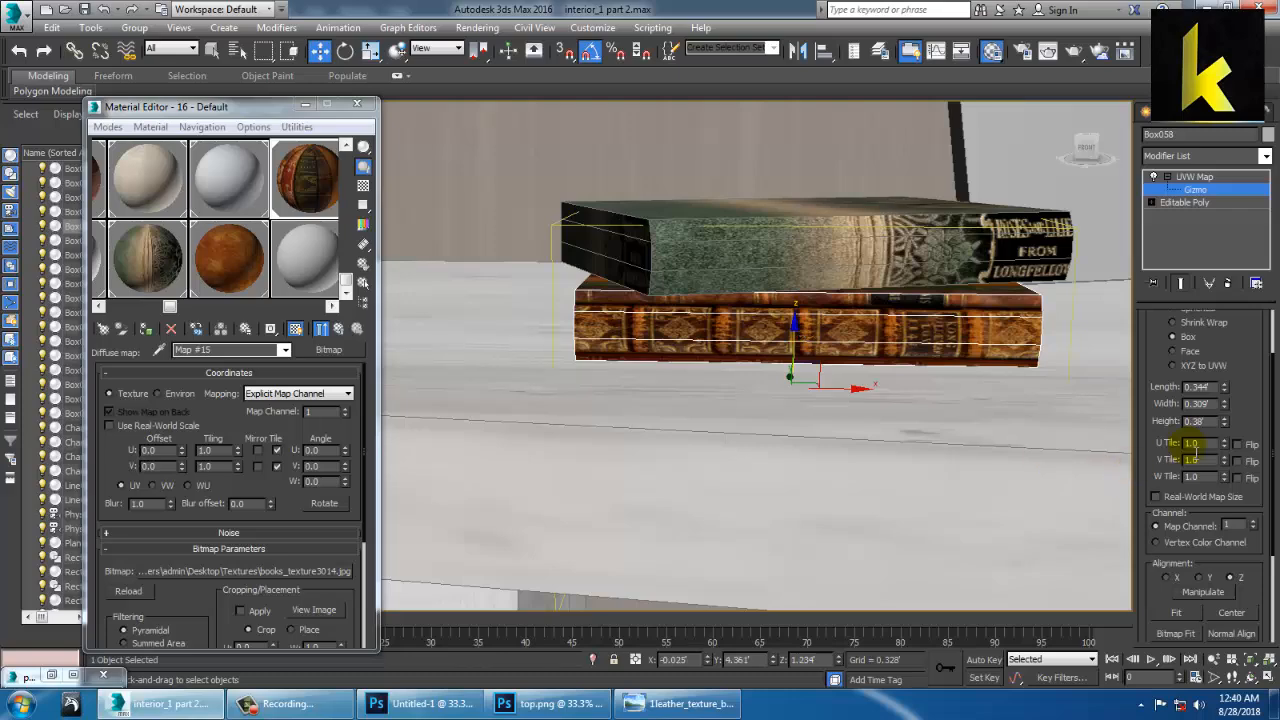
{"action": "left_click_drag", "start_coordinate": [1232, 425], "coordinate": [1231, 351]}
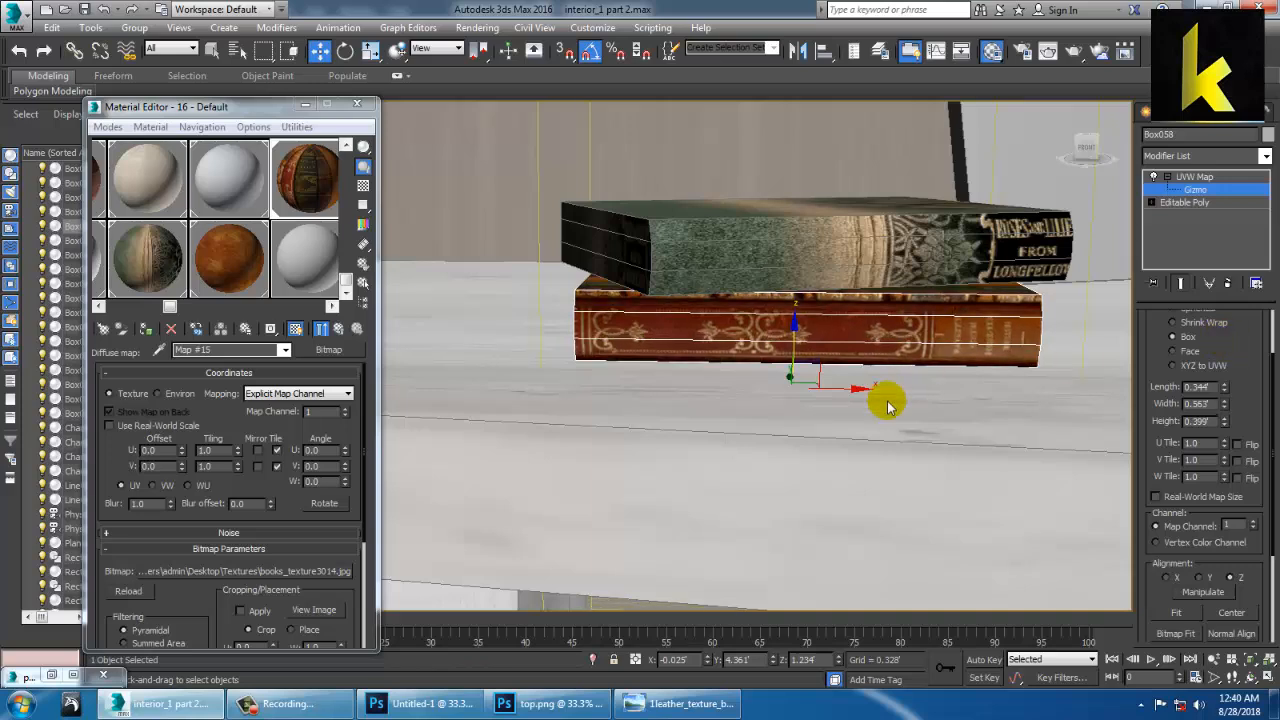
{"action": "left_click_drag", "start_coordinate": [813, 384], "coordinate": [818, 393]}
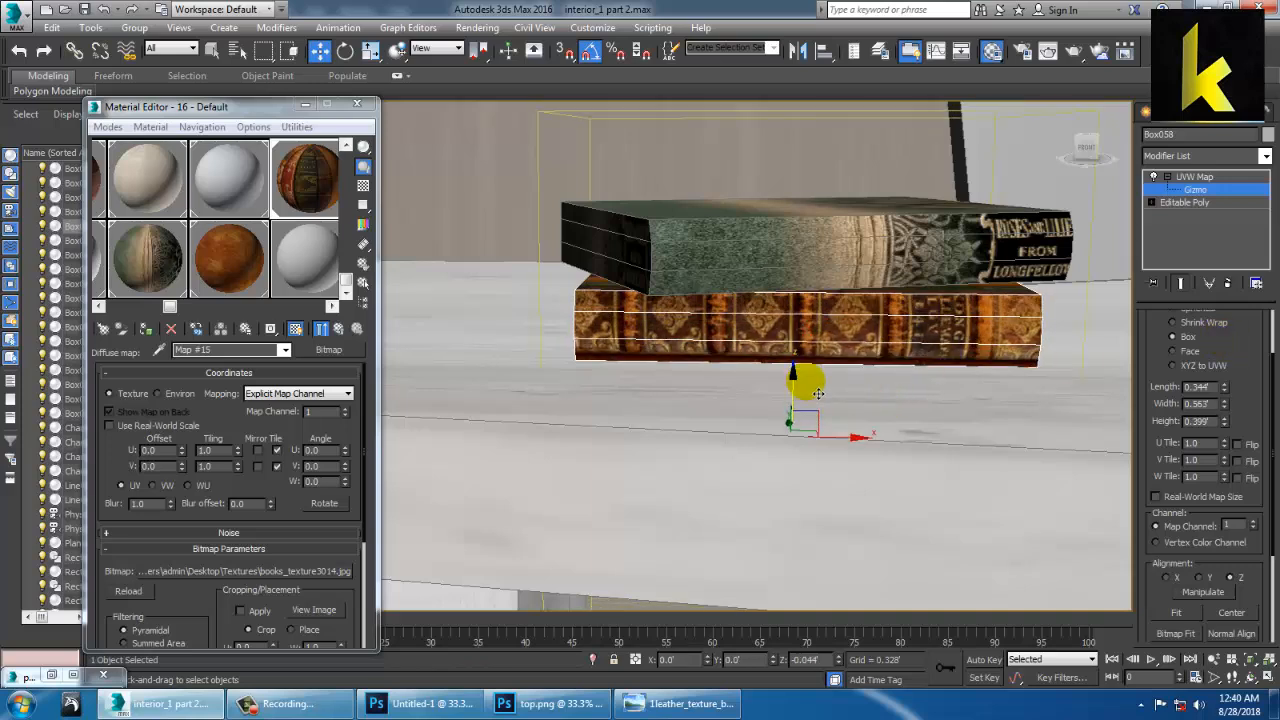
Convert the lower desk book to Editable Poly, then do the same for the upper book
{"action": "right_click", "coordinate": [816, 263]}
{"action": "mouse_move", "coordinate": [922, 438]}
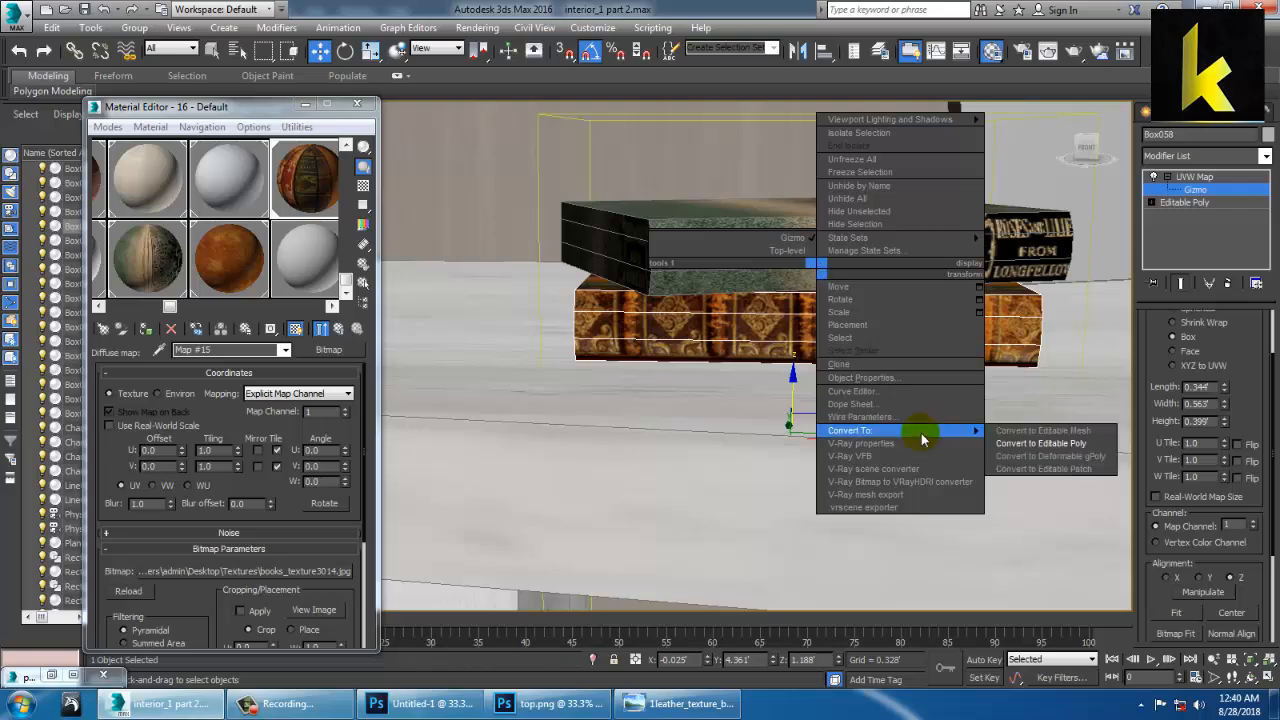
{"action": "left_click", "coordinate": [1040, 443]}
{"action": "left_click", "coordinate": [780, 225]}
{"action": "right_click", "coordinate": [792, 218]}
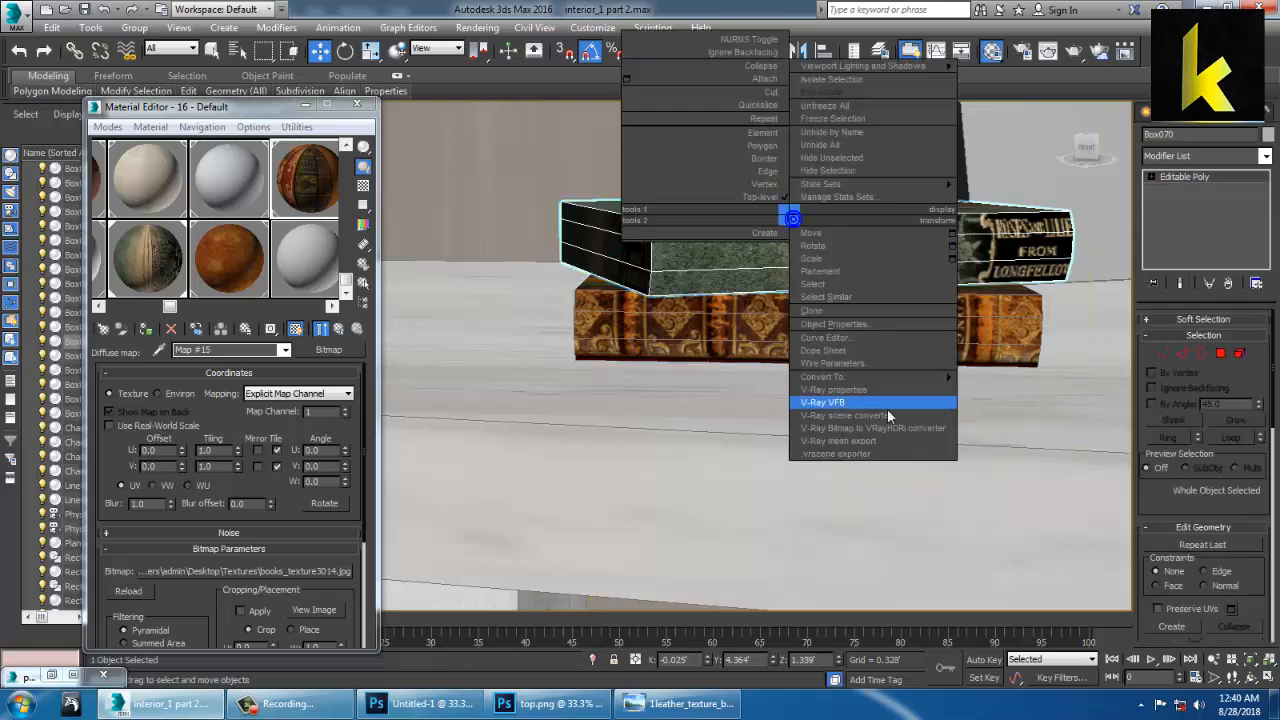
{"action": "left_click", "coordinate": [1042, 391]}
Examine the textured books and the remaining untextured objects on the desk and across the room
{"action": "scroll", "coordinate": [1045, 388], "scroll_direction": "down", "scroll_amount": 5}
{"action": "middle_click_drag", "start_coordinate": [1040, 383], "coordinate": [734, 406], "text": "alt"}
{"action": "scroll", "coordinate": [848, 364], "scroll_direction": "down", "scroll_amount": 3}
{"action": "scroll", "coordinate": [734, 406], "scroll_direction": "down", "scroll_amount": 2}
{"action": "scroll", "coordinate": [736, 406], "scroll_direction": "down", "scroll_amount": 2}
{"action": "middle_click_drag", "start_coordinate": [820, 424], "coordinate": [845, 432]}
{"action": "scroll", "coordinate": [845, 432], "scroll_direction": "up", "scroll_amount": 2}
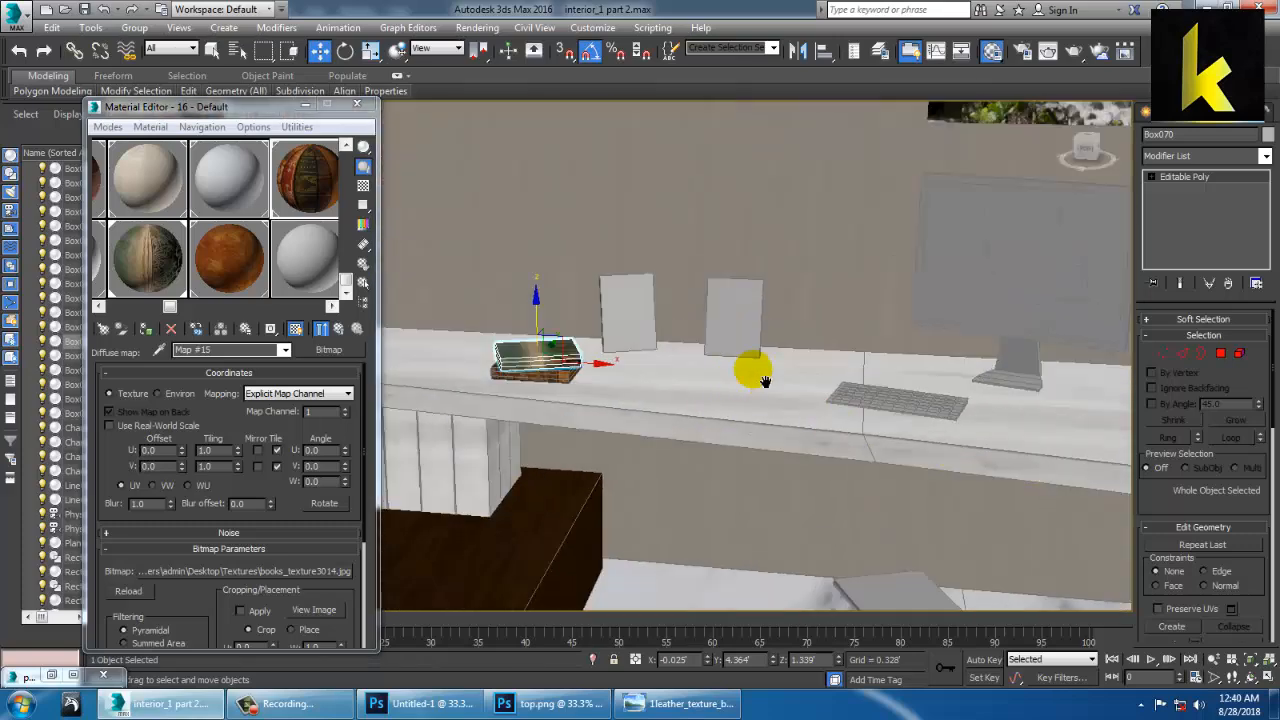
{"action": "middle_click_drag", "start_coordinate": [763, 380], "coordinate": [791, 369]}
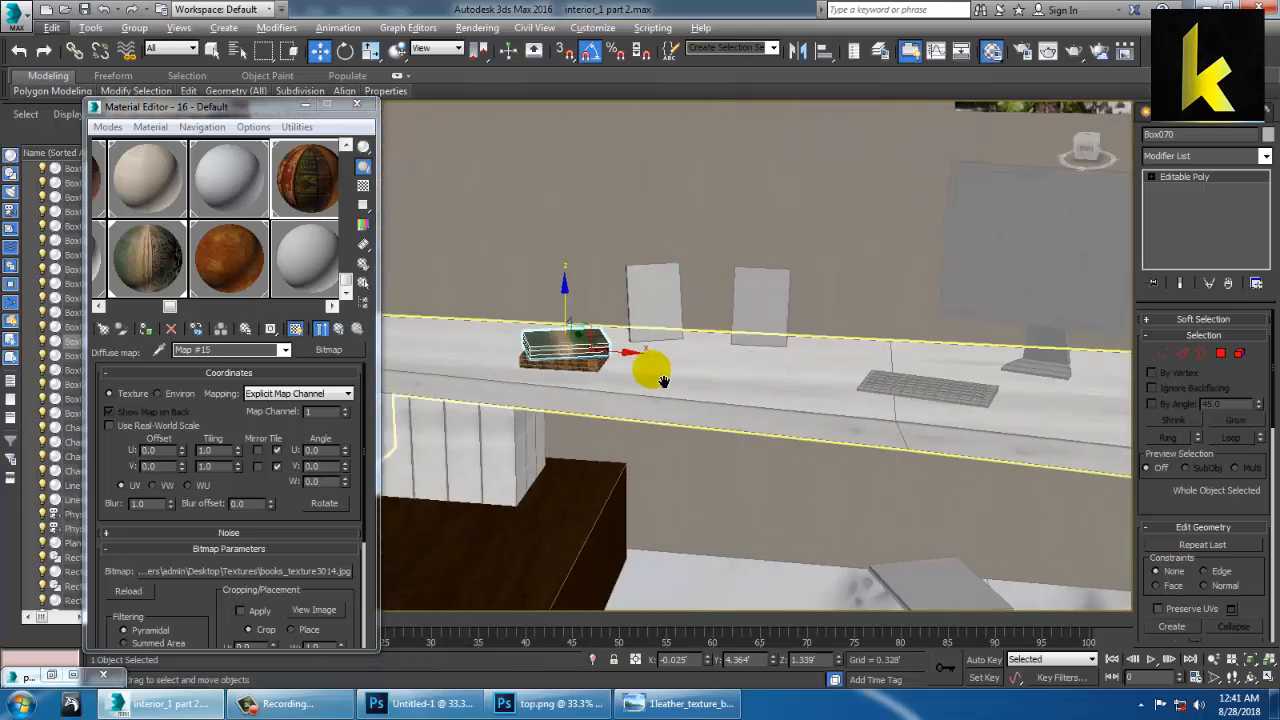
{"action": "middle_click_drag", "start_coordinate": [663, 381], "coordinate": [826, 387], "text": "alt"}
{"action": "scroll", "coordinate": [800, 352], "scroll_direction": "down", "scroll_amount": 4}
{"action": "scroll", "coordinate": [893, 314], "scroll_direction": "down", "scroll_amount": 3}
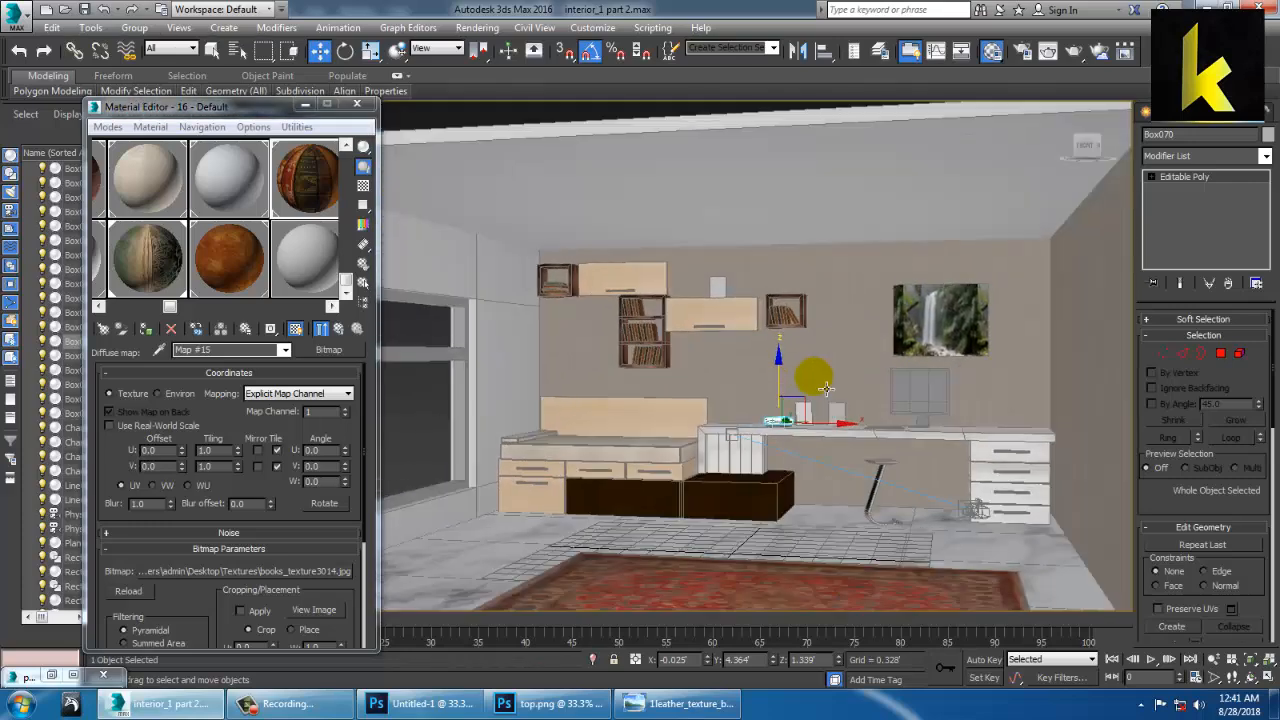
Select the four drawer handles of the desk, assign the metal material to them and show it in the viewport
{"action": "scroll", "coordinate": [832, 443], "scroll_direction": "up", "scroll_amount": 3}
{"action": "middle_click_drag", "start_coordinate": [832, 443], "coordinate": [706, 329]}
{"action": "scroll", "coordinate": [767, 343], "scroll_direction": "up", "scroll_amount": 3}
{"action": "middle_click_drag", "start_coordinate": [908, 349], "coordinate": [690, 303]}
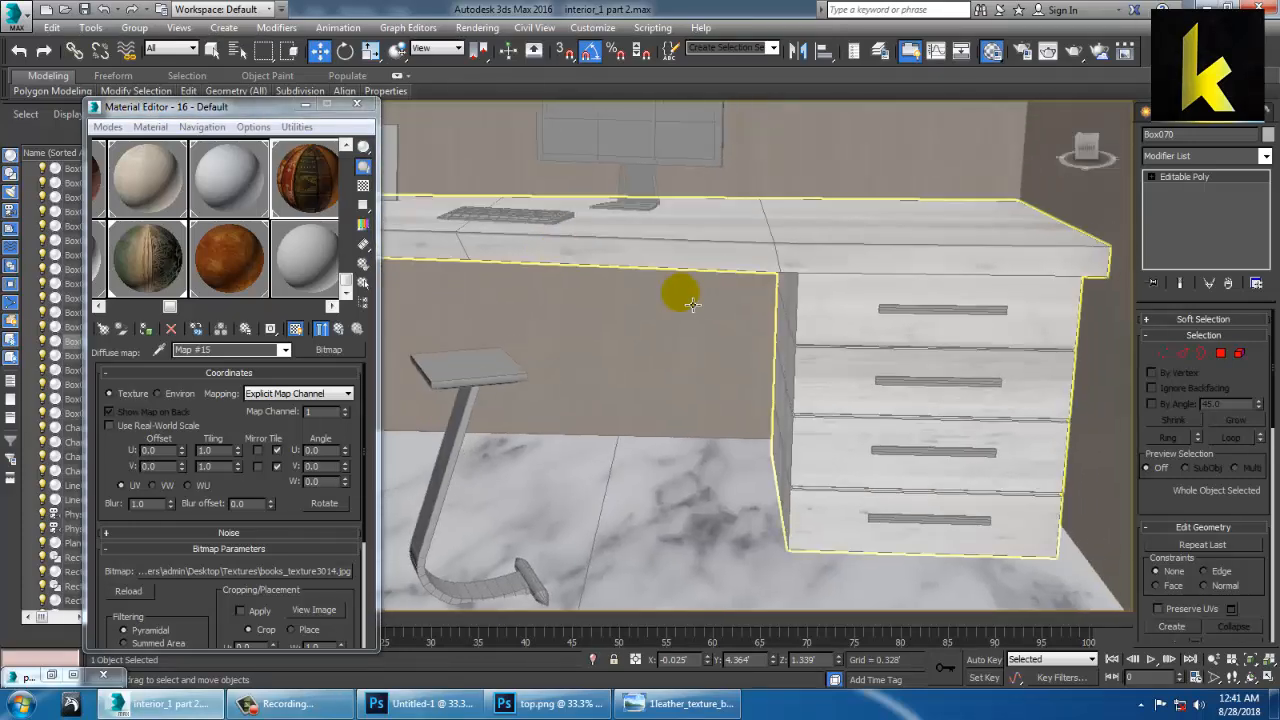
{"action": "scroll", "coordinate": [900, 365], "scroll_direction": "up", "scroll_amount": 3}
{"action": "left_click", "coordinate": [909, 200]}
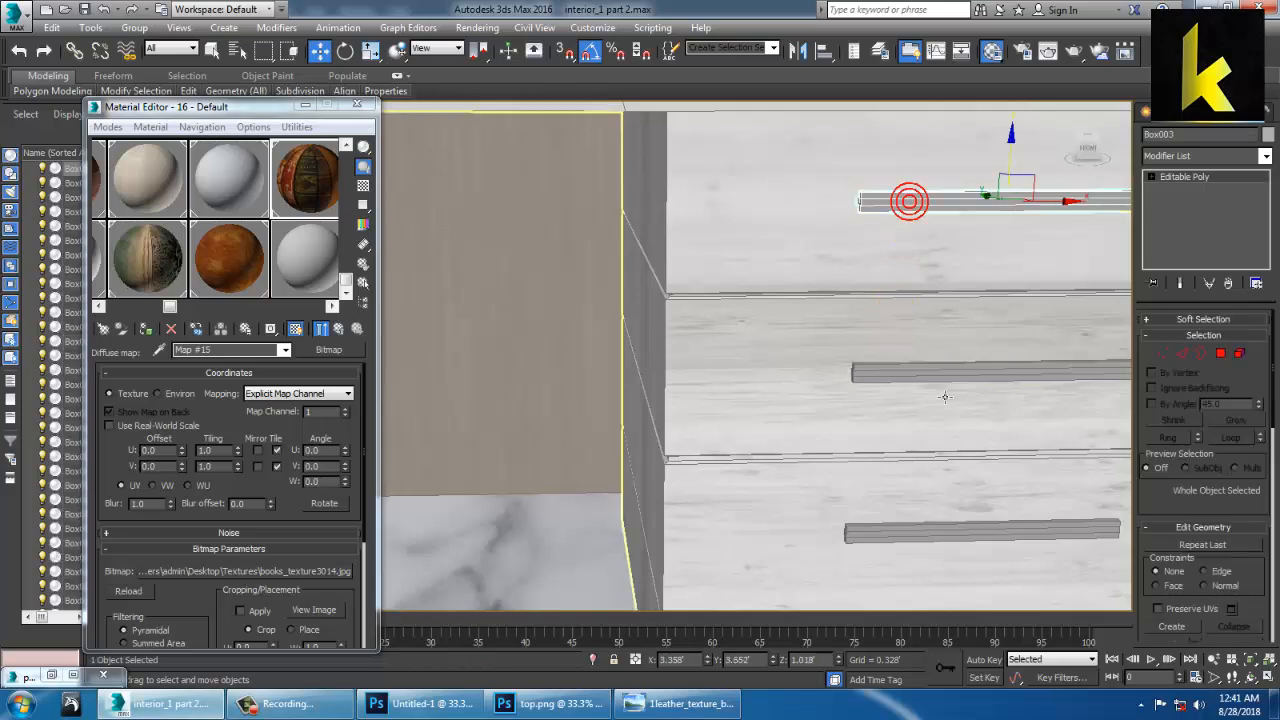
{"action": "left_click", "coordinate": [940, 372], "text": "ctrl"}
{"action": "left_click", "coordinate": [948, 531], "text": "ctrl"}
{"action": "middle_click_drag", "start_coordinate": [938, 492], "coordinate": [852, 331]}
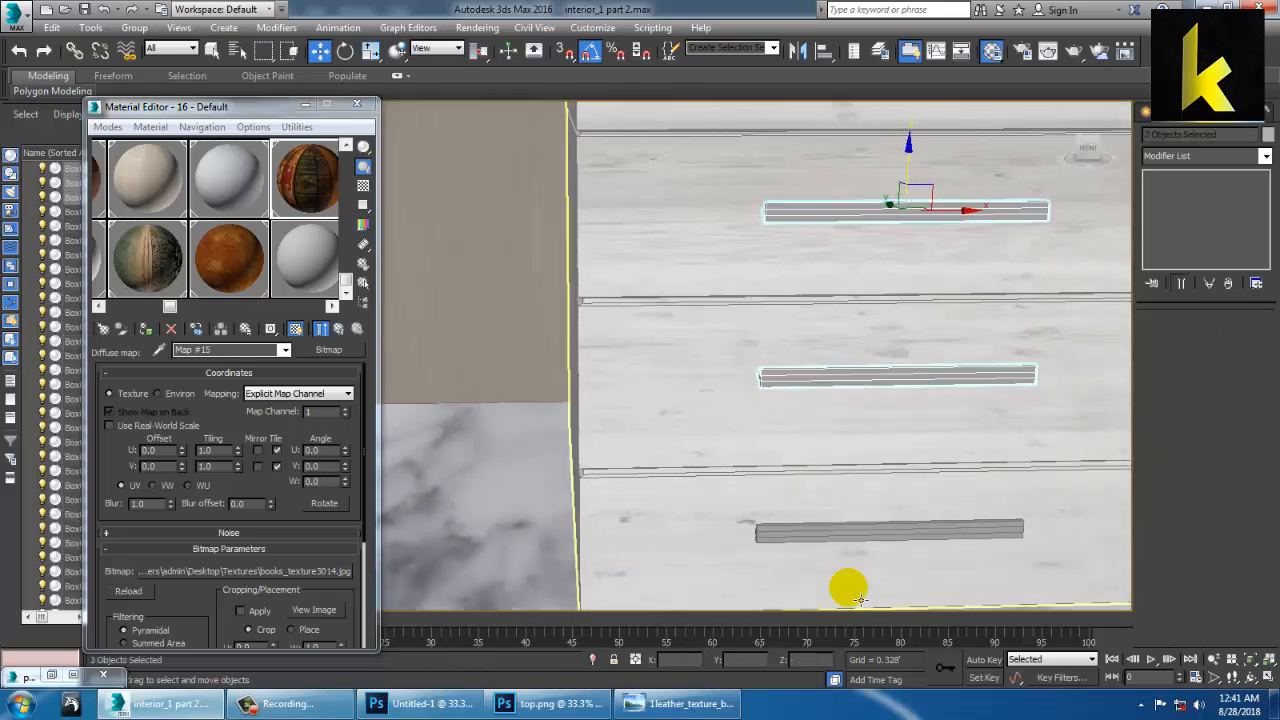
{"action": "left_click", "coordinate": [868, 528], "text": "ctrl"}
{"action": "left_click", "coordinate": [226, 240]}
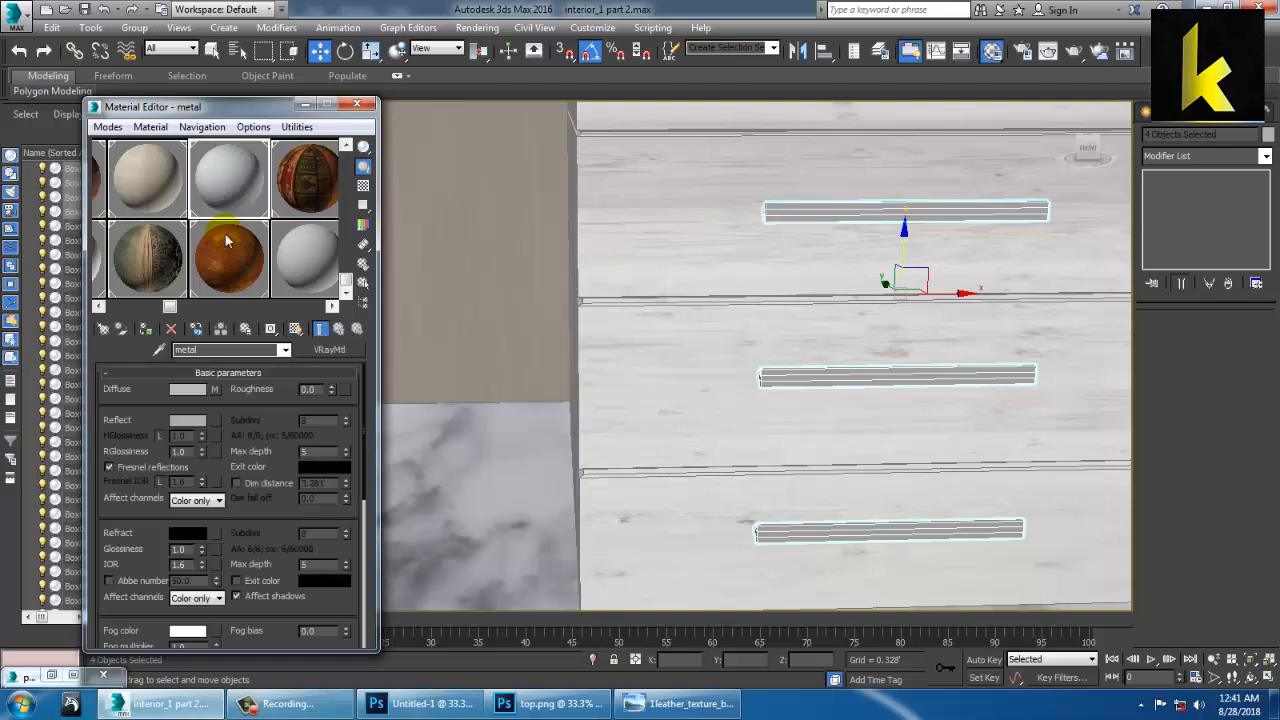
{"action": "left_click", "coordinate": [147, 330]}
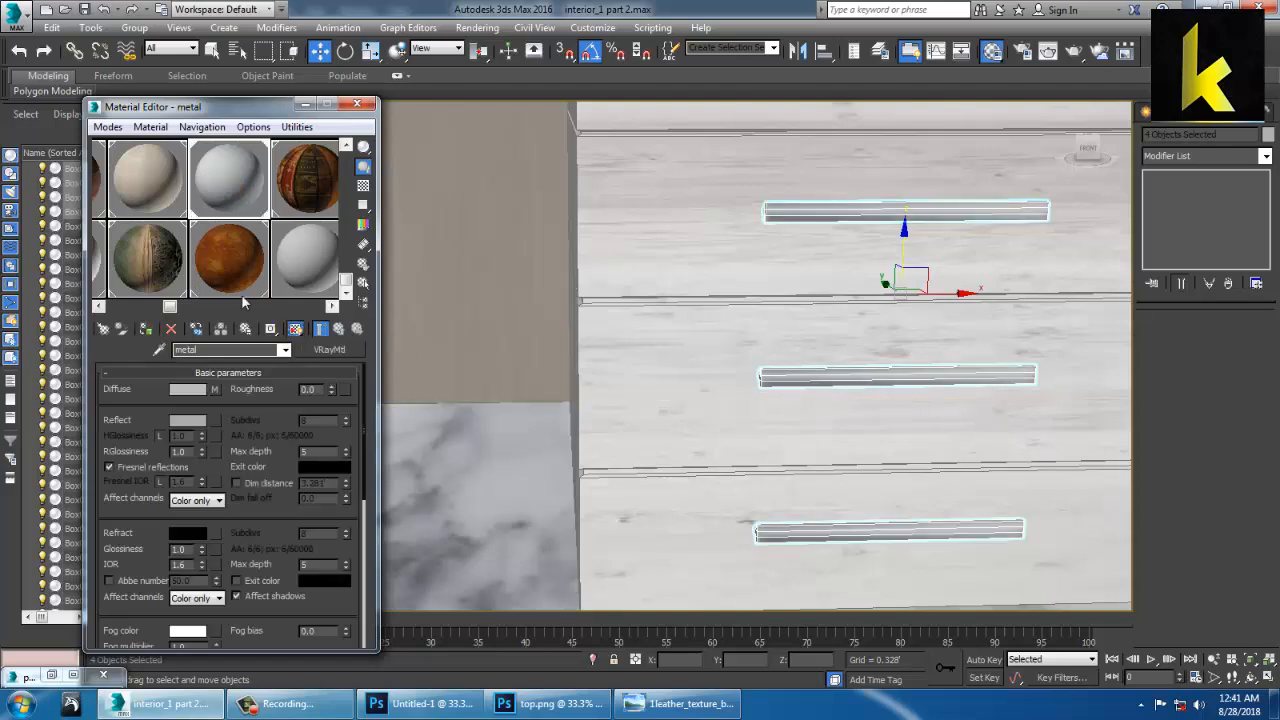
Rename the diffuse maps of the green, brown leather and book-row materials as books, books 1 and books 2
{"action": "left_click", "coordinate": [152, 265]}
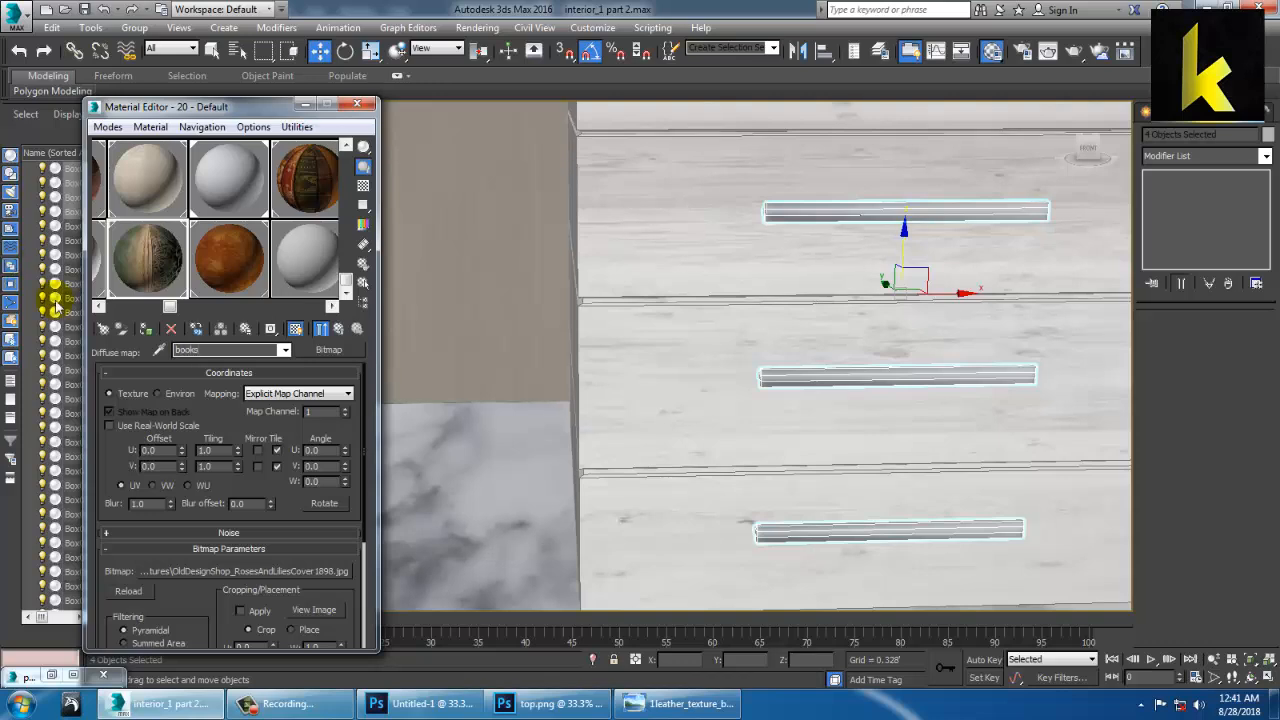
{"action": "left_click", "coordinate": [243, 270]}
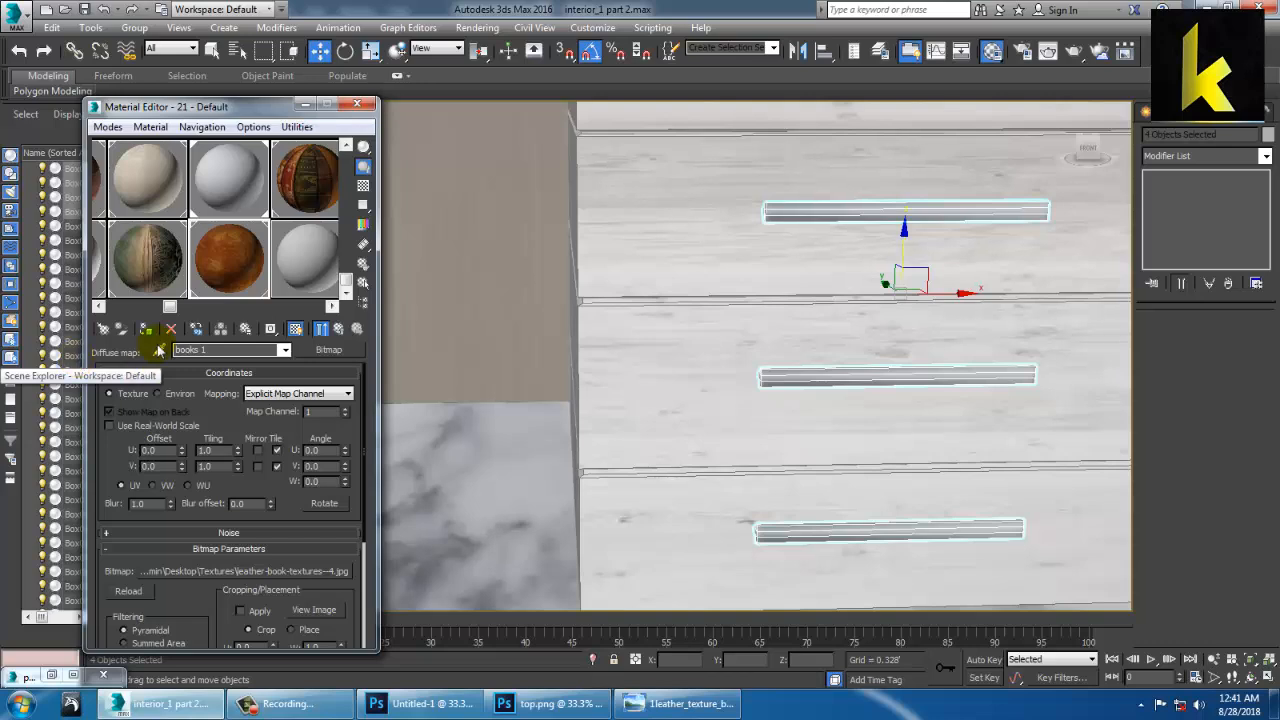
{"action": "left_click", "coordinate": [305, 178]}
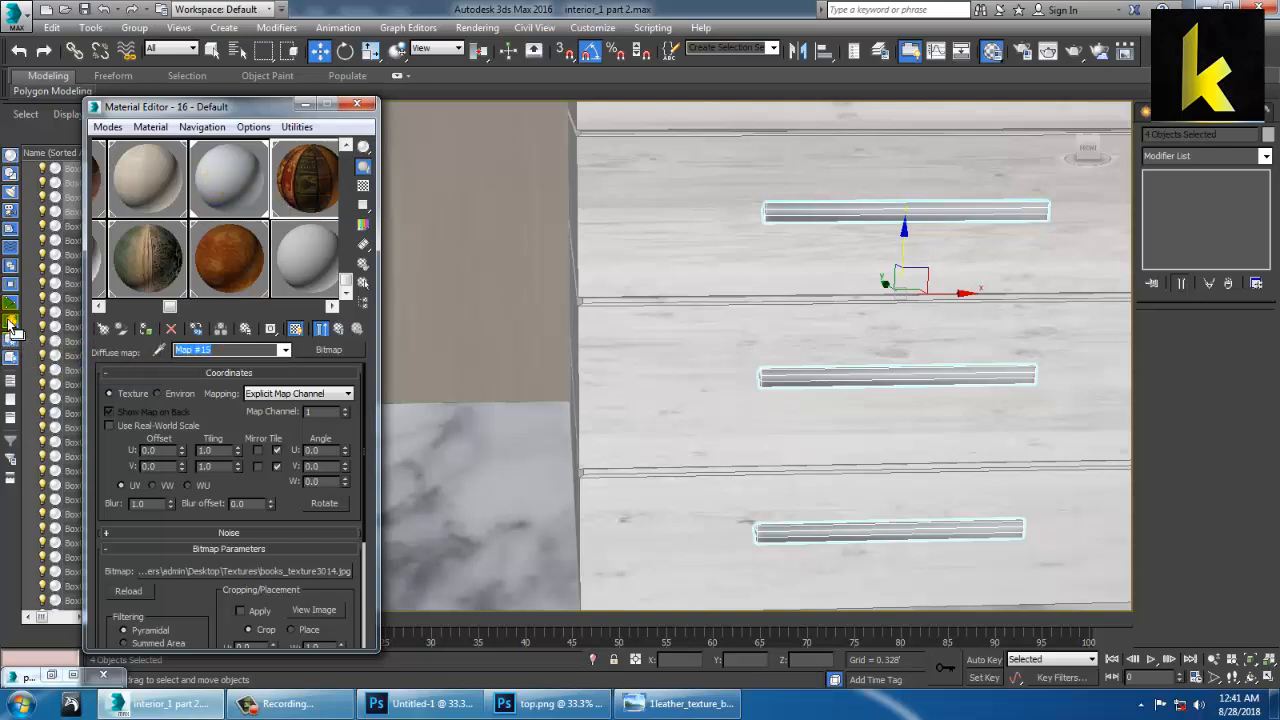
{"action": "type", "text": "books 2"}
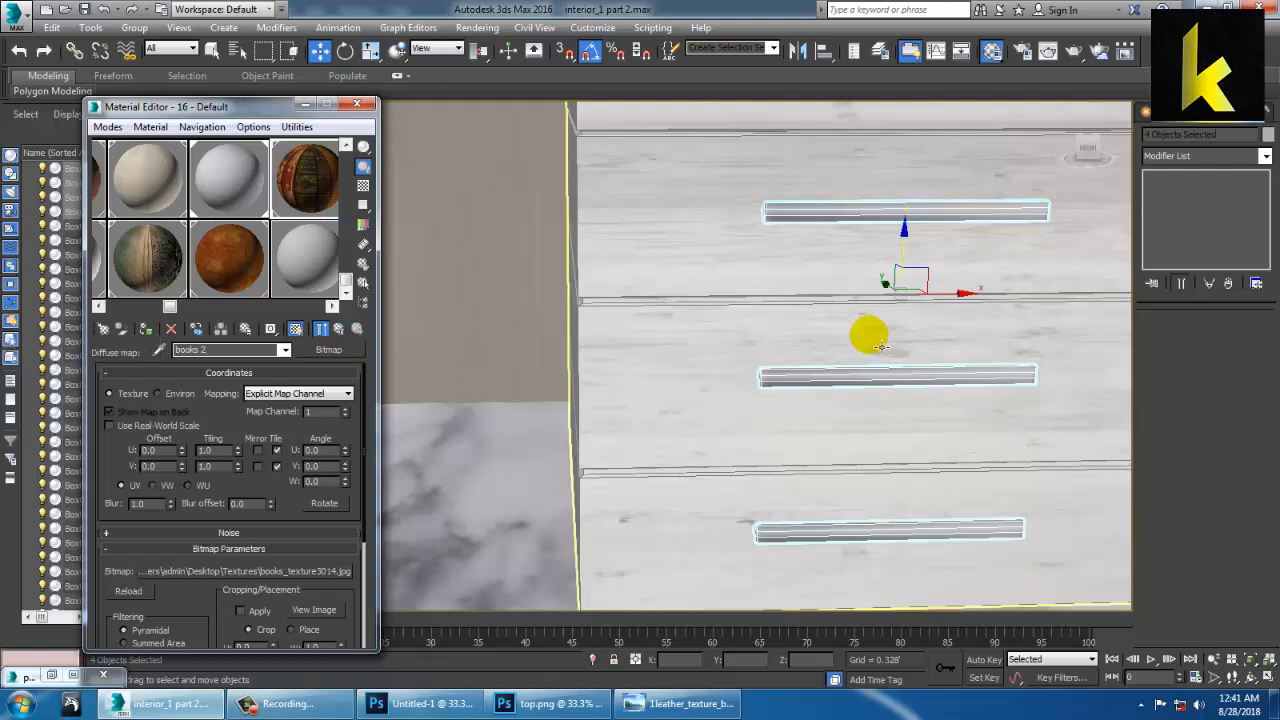
{"action": "scroll", "coordinate": [960, 320], "scroll_direction": "down", "scroll_amount": 6}
{"action": "middle_click_drag", "start_coordinate": [810, 288], "coordinate": [880, 331]}
{"action": "scroll", "coordinate": [880, 331], "scroll_direction": "down", "scroll_amount": 4}
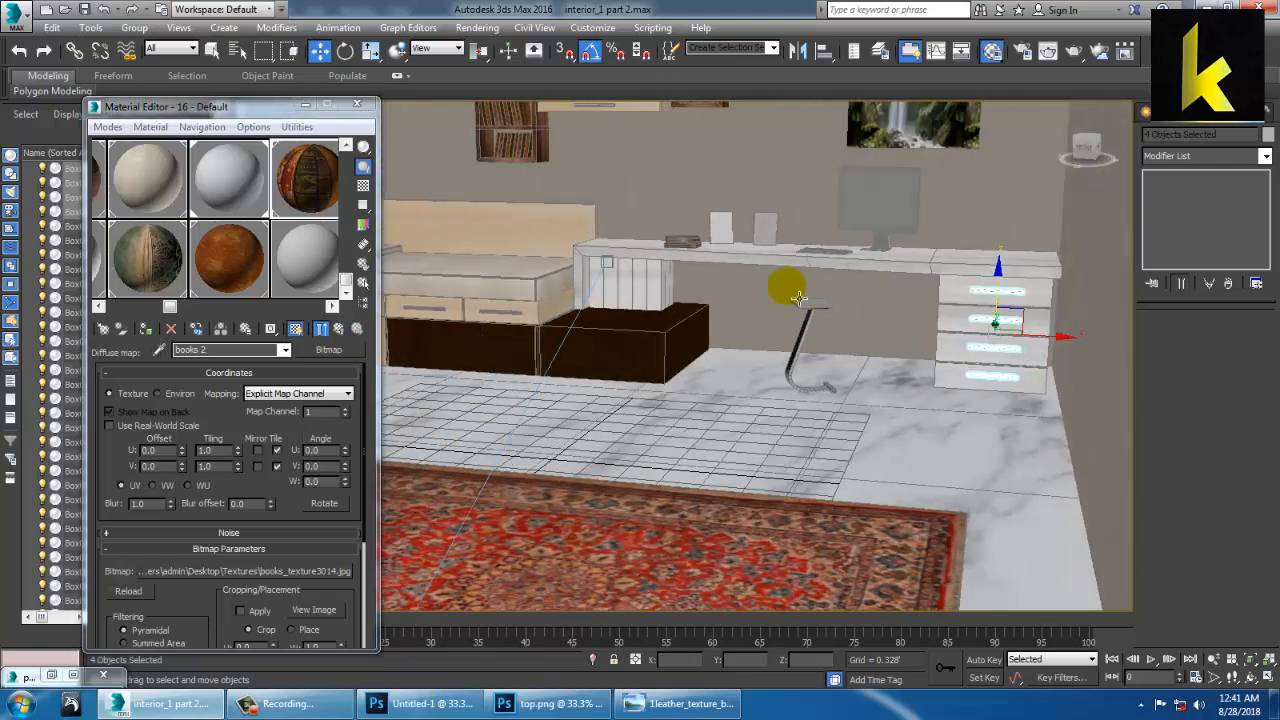
Select the blank picture frame standing on the long wall cabinet and compare it with the reference photo of the room
{"action": "middle_click_drag", "start_coordinate": [797, 297], "coordinate": [872, 374]}
{"action": "scroll", "coordinate": [876, 372], "scroll_direction": "up", "scroll_amount": 5}
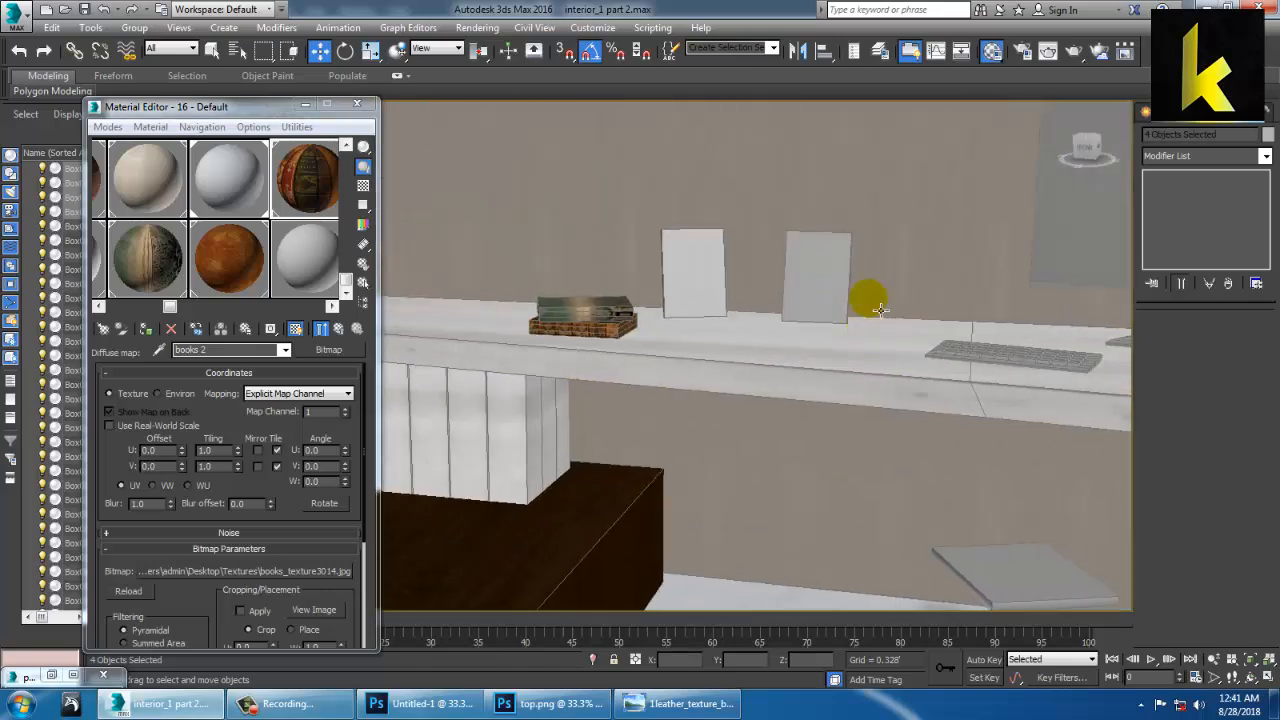
{"action": "middle_click_drag", "start_coordinate": [881, 308], "coordinate": [945, 485]}
{"action": "scroll", "coordinate": [919, 415], "scroll_direction": "down", "scroll_amount": 4}
{"action": "middle_click_drag", "start_coordinate": [865, 350], "coordinate": [931, 400]}
{"action": "scroll", "coordinate": [895, 412], "scroll_direction": "up", "scroll_amount": 4}
{"action": "scroll", "coordinate": [779, 333], "scroll_direction": "up", "scroll_amount": 3}
{"action": "scroll", "coordinate": [712, 304], "scroll_direction": "down", "scroll_amount": 4}
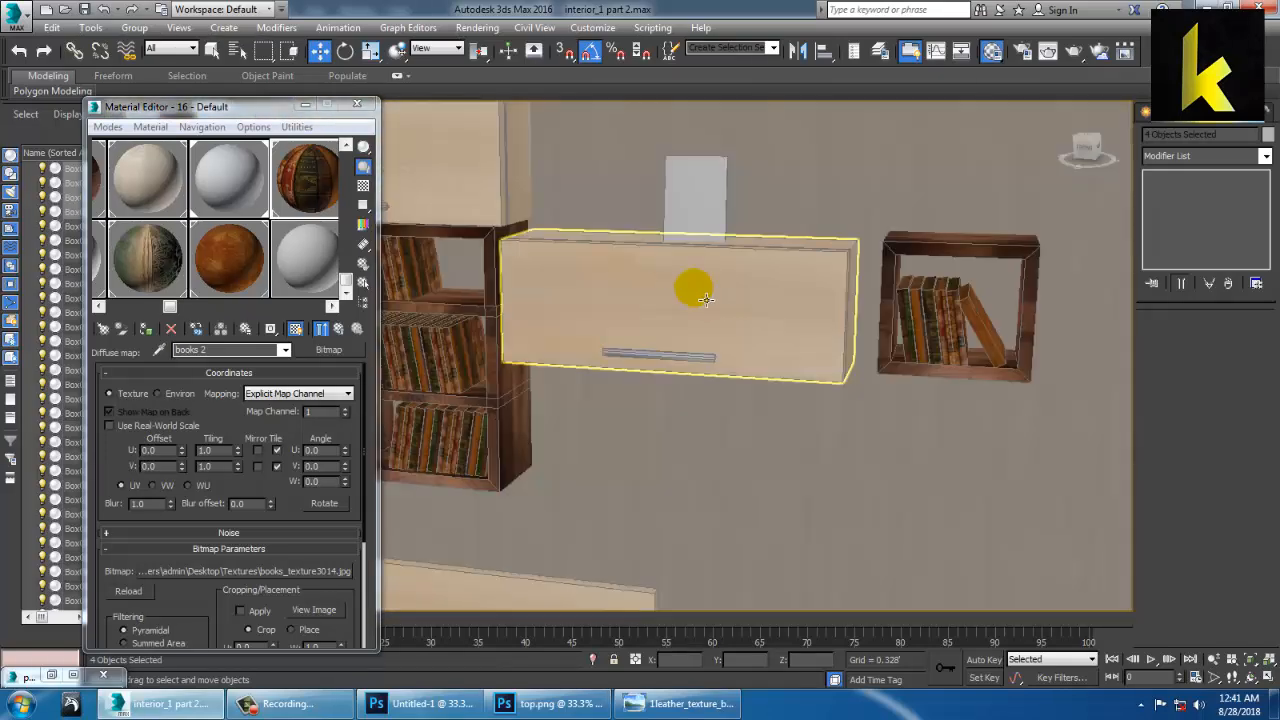
{"action": "middle_click_drag", "start_coordinate": [704, 298], "coordinate": [700, 242], "text": "alt"}
{"action": "left_click", "coordinate": [696, 236]}
{"action": "scroll", "coordinate": [696, 236], "scroll_direction": "up", "scroll_amount": 2}
{"action": "scroll", "coordinate": [724, 268], "scroll_direction": "down", "scroll_amount": 1}
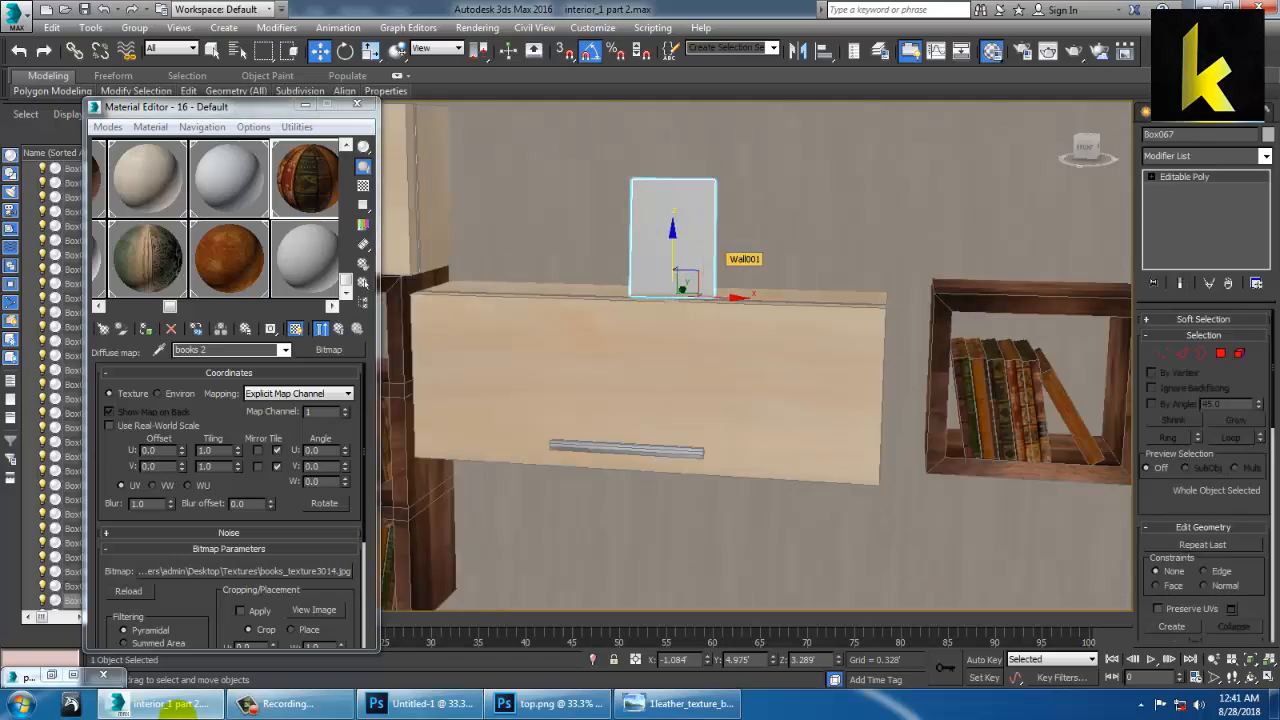
{"action": "double_click", "coordinate": [30, 679]}
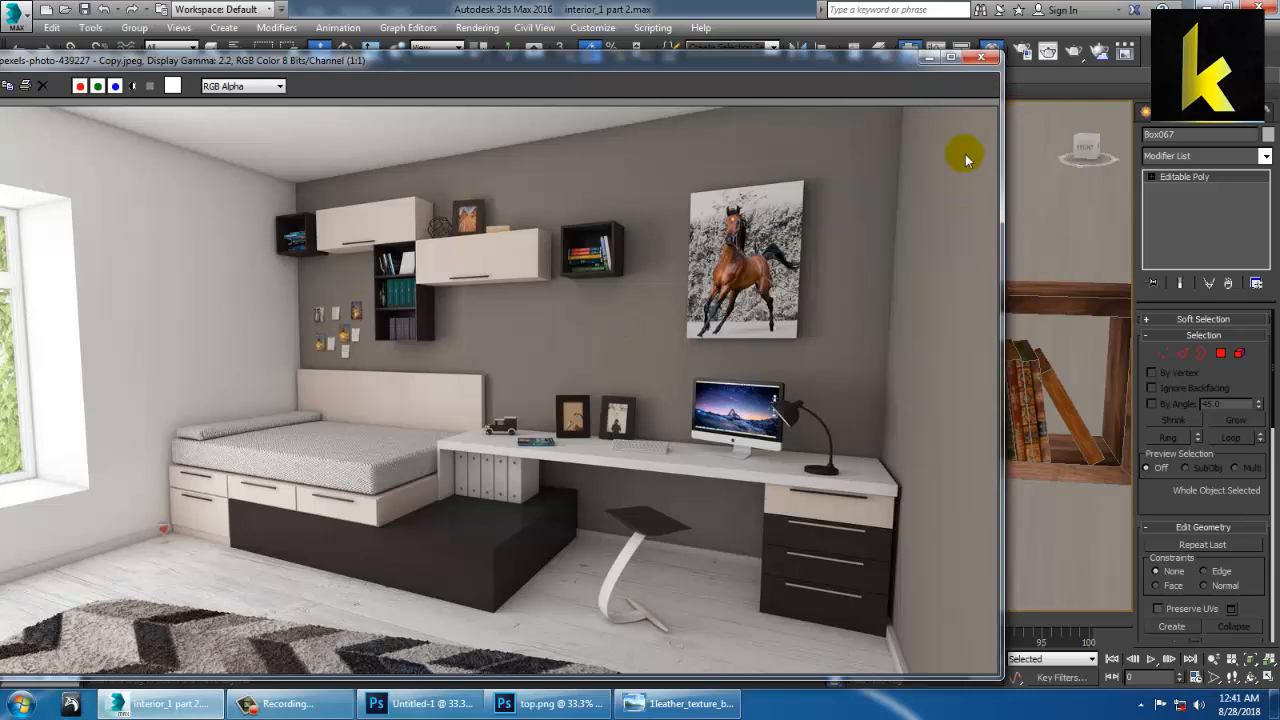
{"action": "left_click", "coordinate": [926, 58]}
Convert the picture frame on the wall cabinet to Editable Poly
{"action": "scroll", "coordinate": [694, 323], "scroll_direction": "up", "scroll_amount": 6}
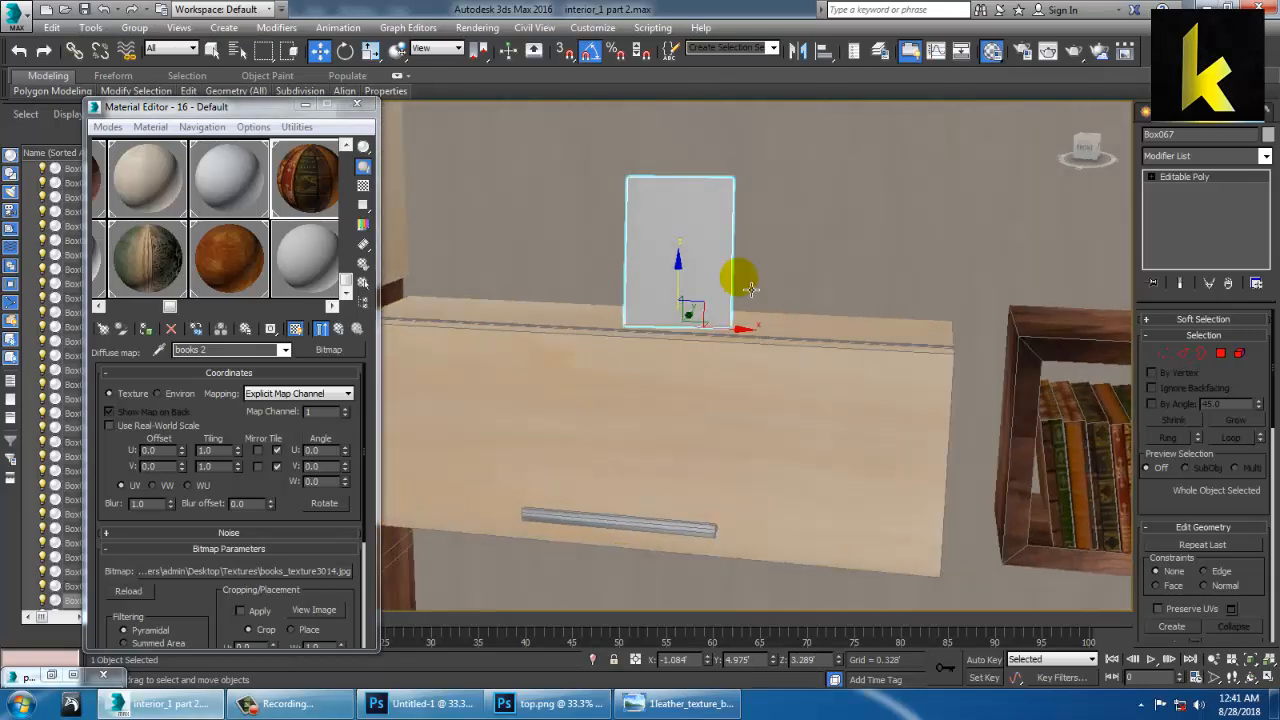
{"action": "scroll", "coordinate": [751, 289], "scroll_direction": "up", "scroll_amount": 1}
{"action": "middle_click_drag", "start_coordinate": [780, 374], "coordinate": [755, 361]}
{"action": "scroll", "coordinate": [757, 363], "scroll_direction": "up", "scroll_amount": 1}
{"action": "middle_click_drag", "start_coordinate": [785, 420], "coordinate": [804, 456]}
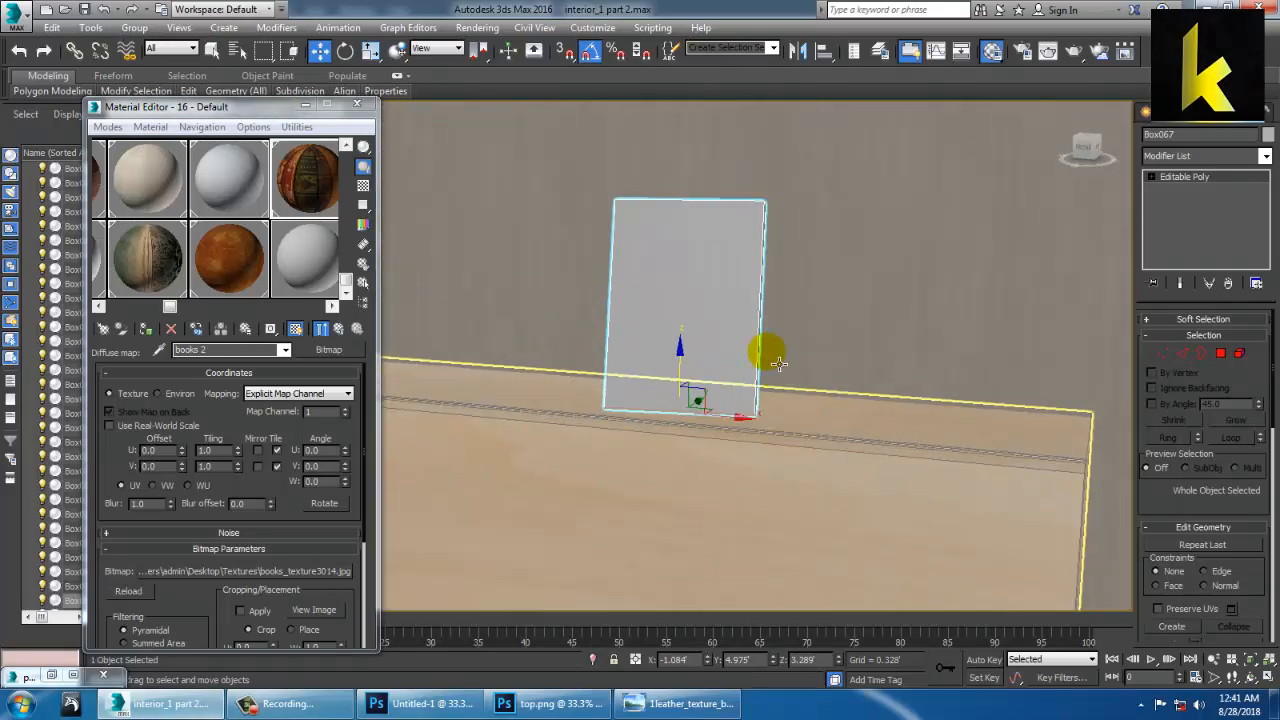
{"action": "right_click", "coordinate": [693, 258]}
{"action": "mouse_move", "coordinate": [771, 418]}
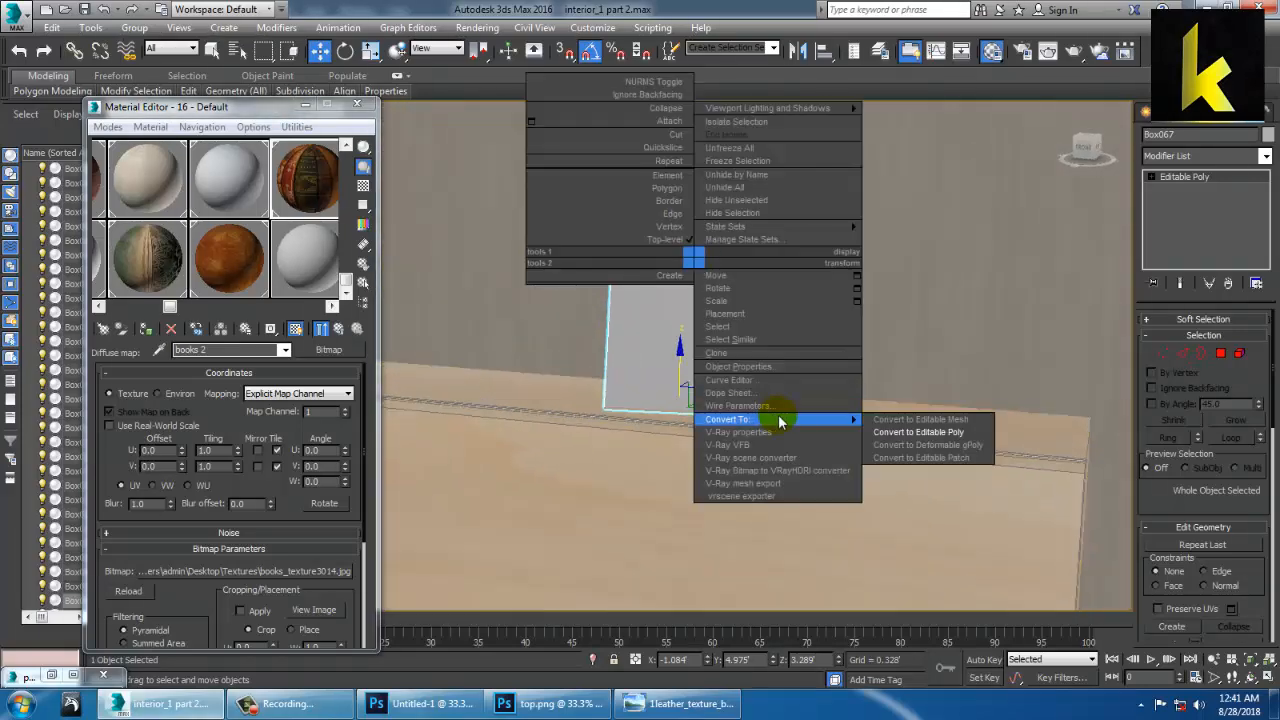
{"action": "left_click", "coordinate": [955, 436]}
Inset the front polygon of the picture frame by 0.06'
{"action": "left_click", "coordinate": [1220, 354]}
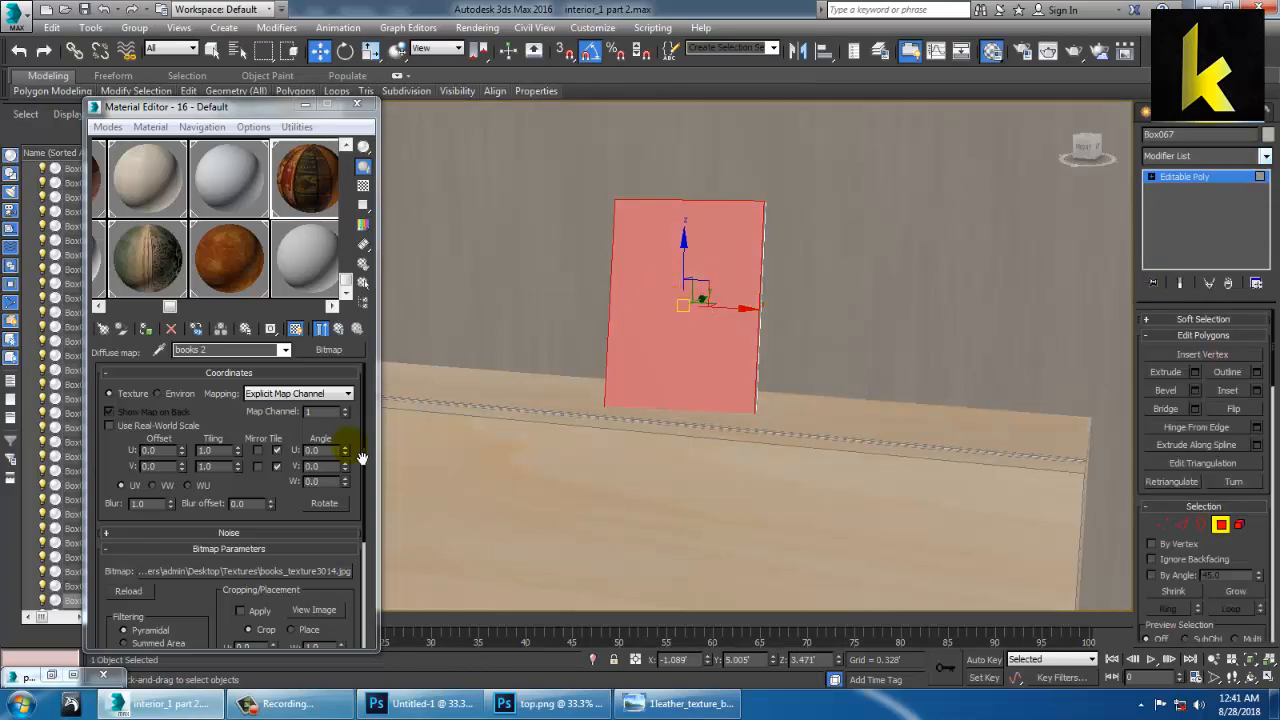
{"action": "left_click", "coordinate": [1256, 391]}
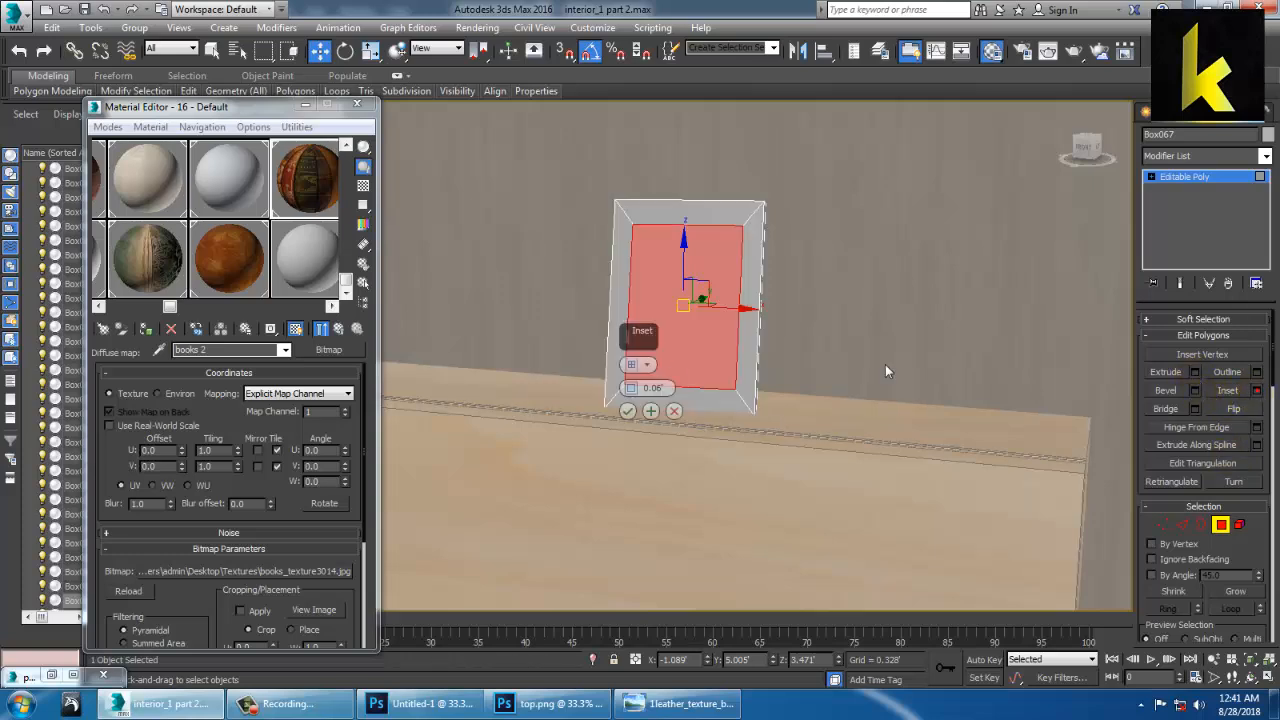
{"action": "left_click", "coordinate": [624, 412]}
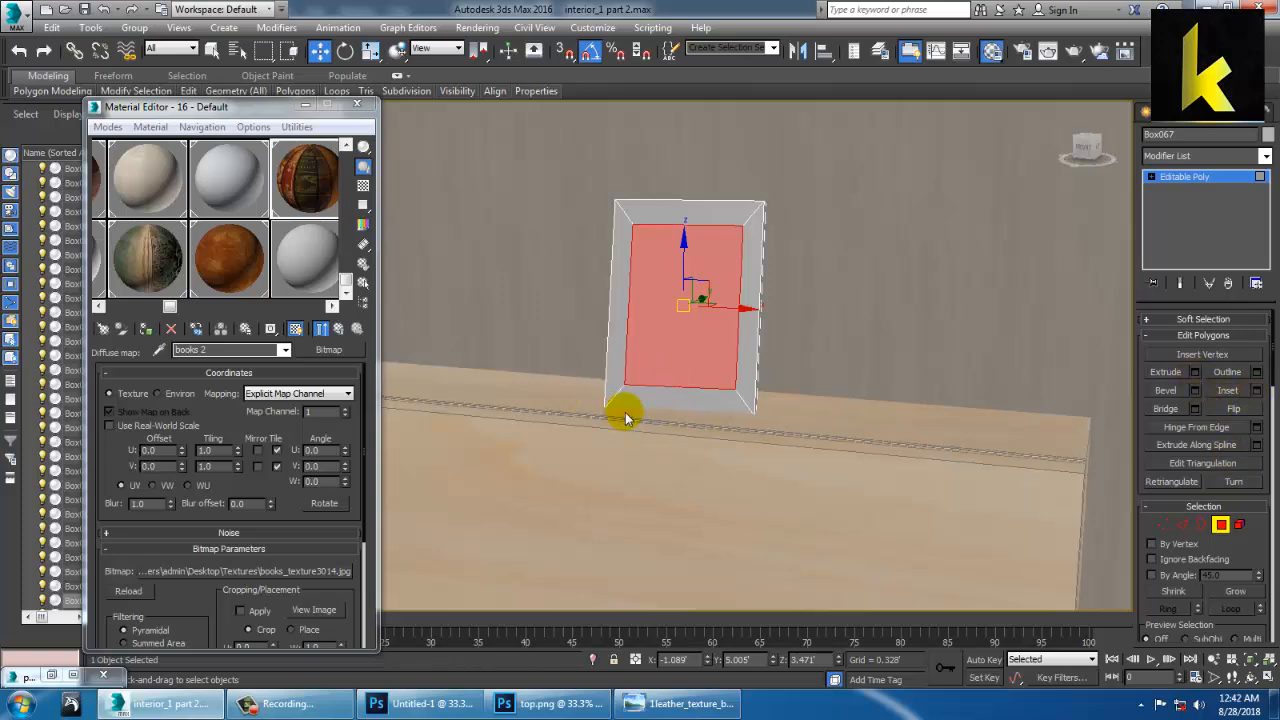
Look through the existing material samples for a material that suits the frame or an unused slot
{"action": "left_click", "coordinate": [320, 262]}
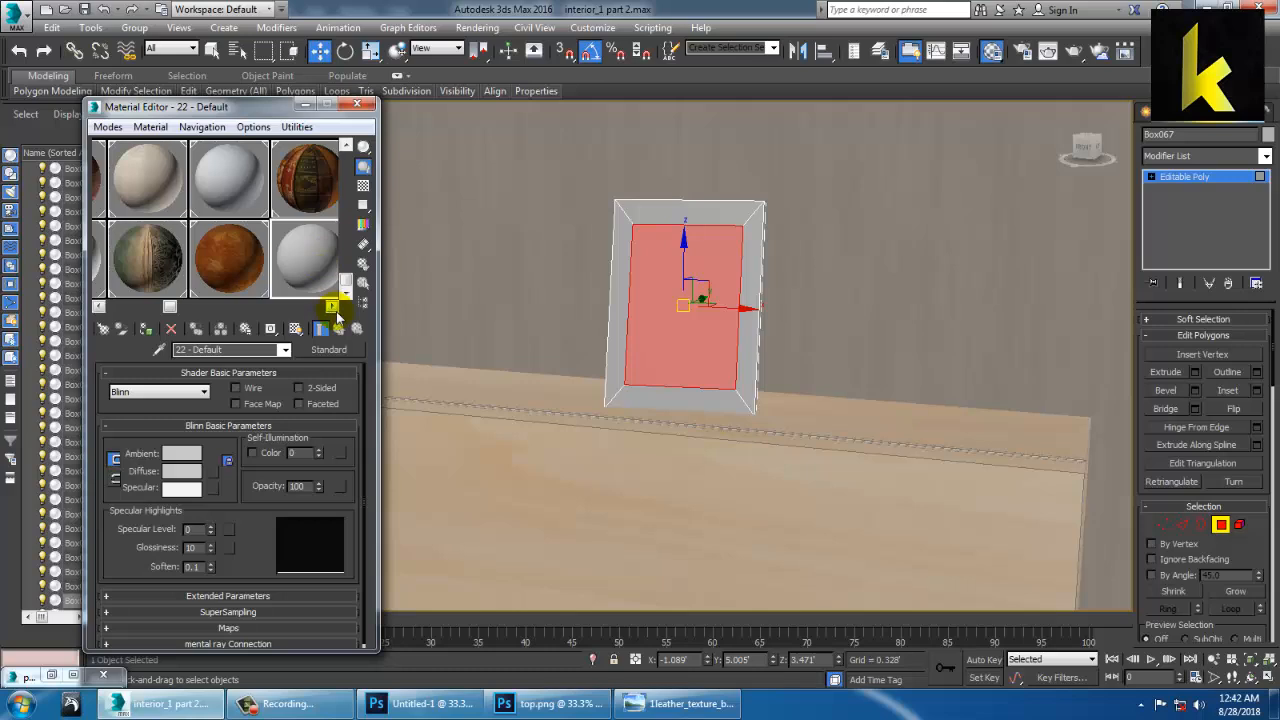
{"action": "left_click_drag", "start_coordinate": [170, 308], "coordinate": [57, 284]}
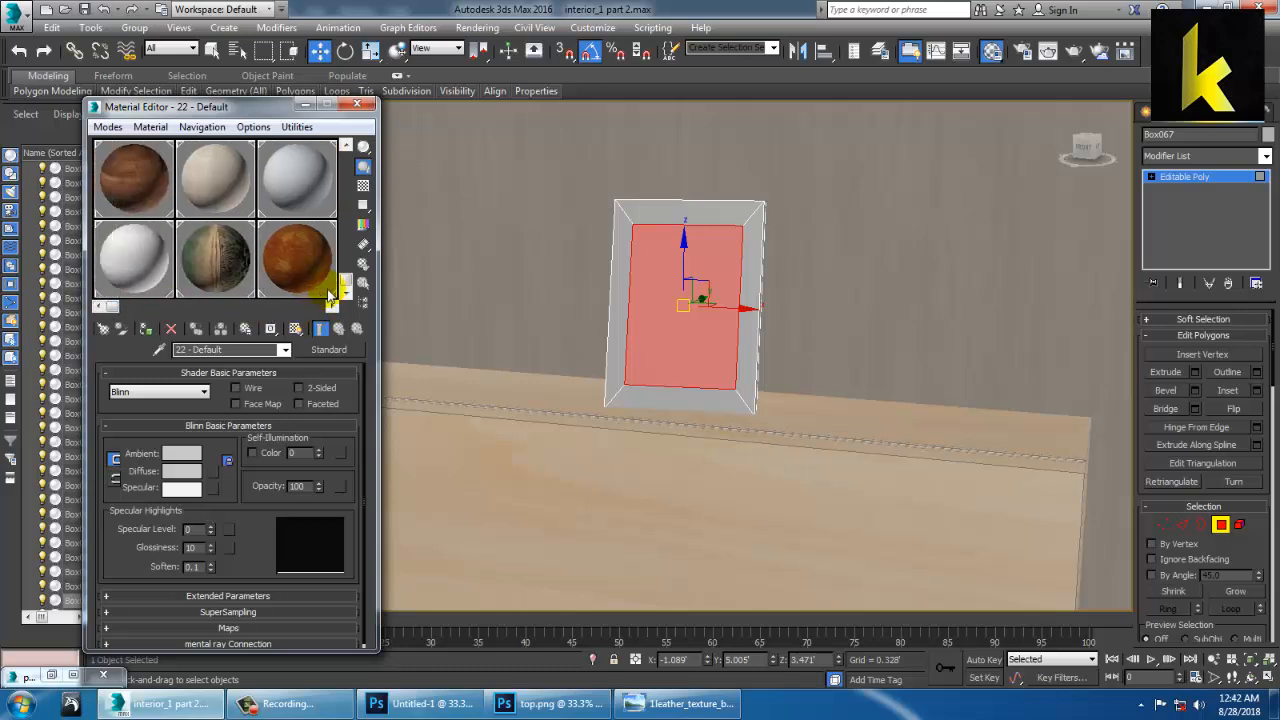
{"action": "left_click_drag", "start_coordinate": [347, 288], "coordinate": [356, 152]}
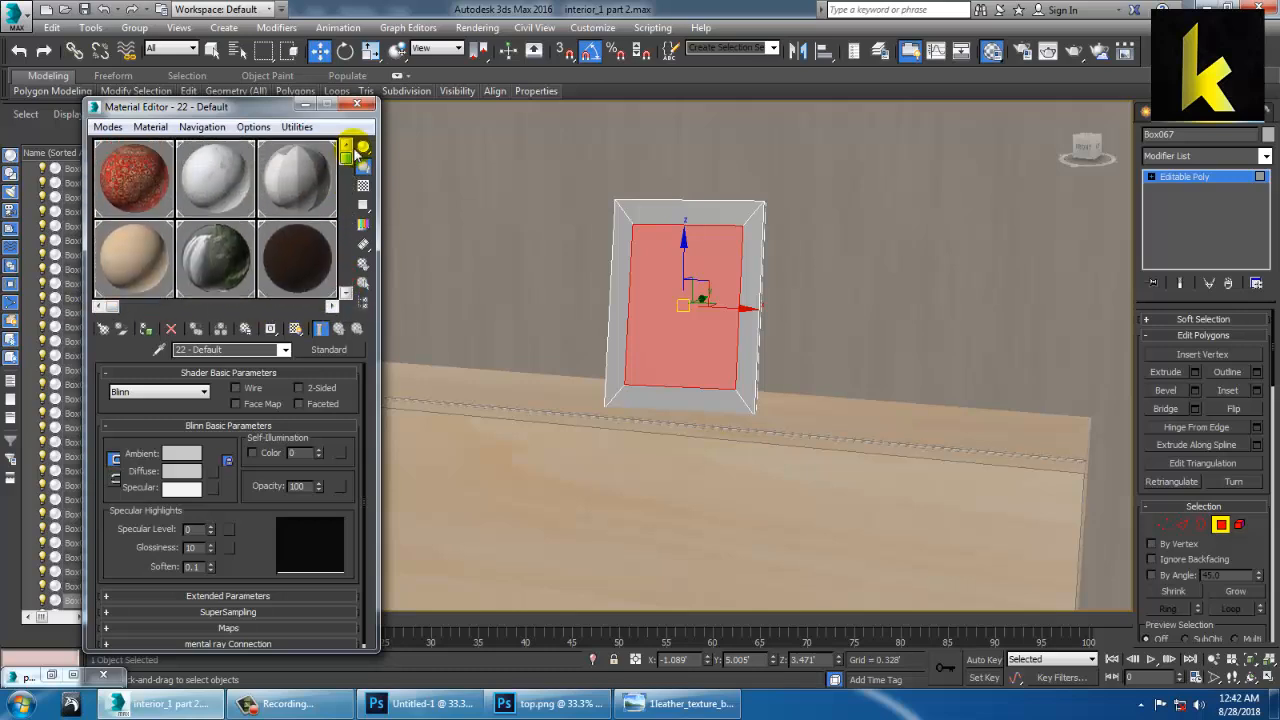
{"action": "left_click", "coordinate": [228, 258]}
{"action": "left_click", "coordinate": [346, 293]}
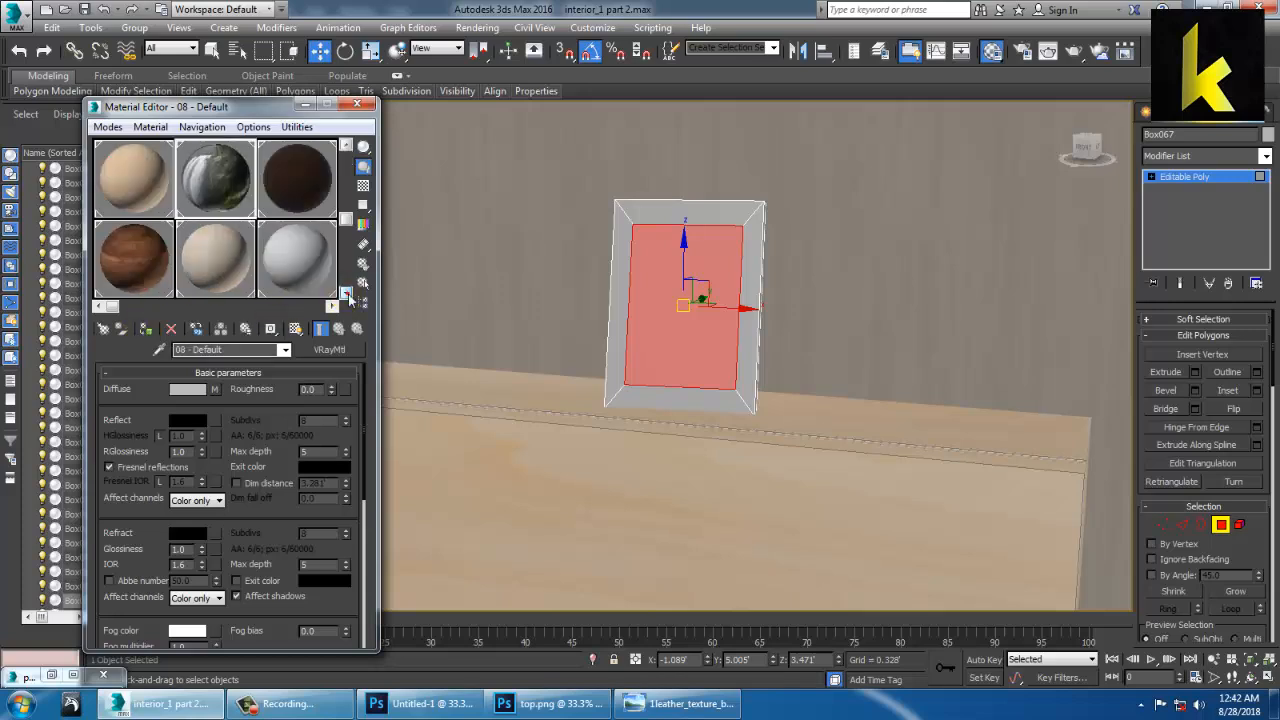
{"action": "left_click", "coordinate": [346, 293]}
{"action": "left_click", "coordinate": [320, 205]}
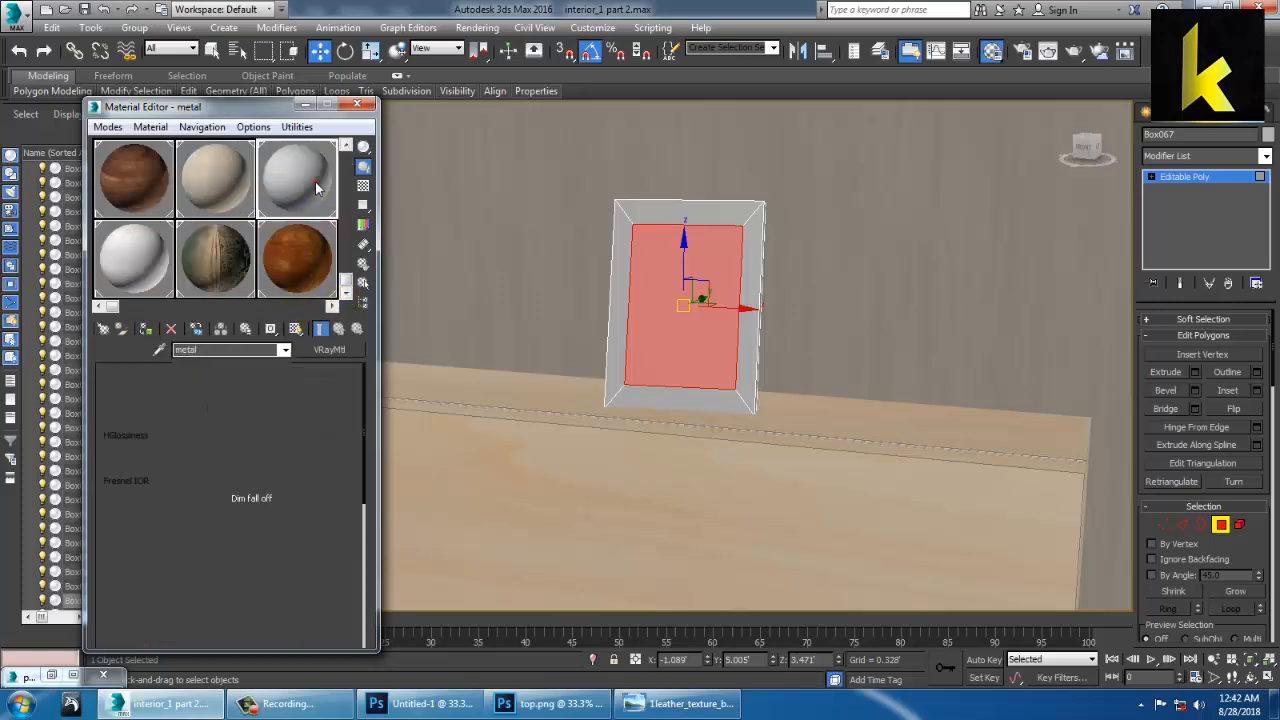
{"action": "left_click", "coordinate": [332, 306]}
{"action": "left_click", "coordinate": [332, 306]}
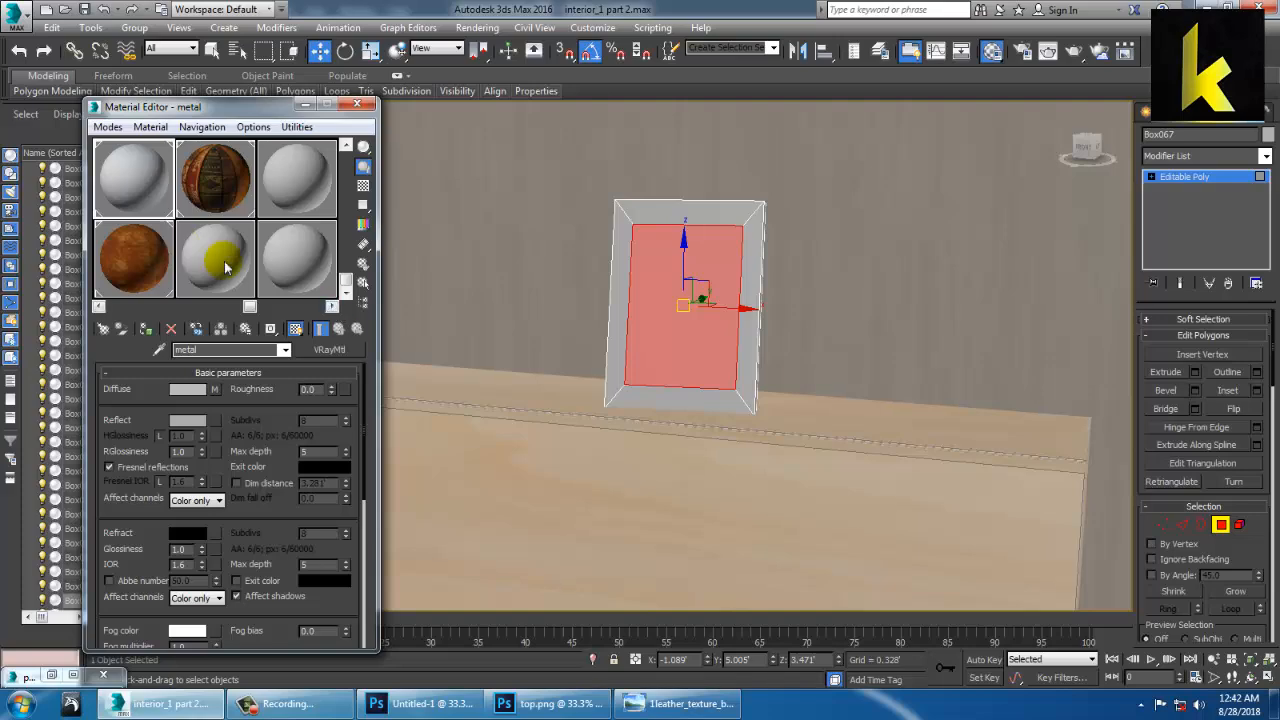
Change the unused 22 - Default material to VRayMtl and choose Bitmap for its diffuse map
{"action": "left_click", "coordinate": [224, 261]}
{"action": "left_click", "coordinate": [326, 350]}
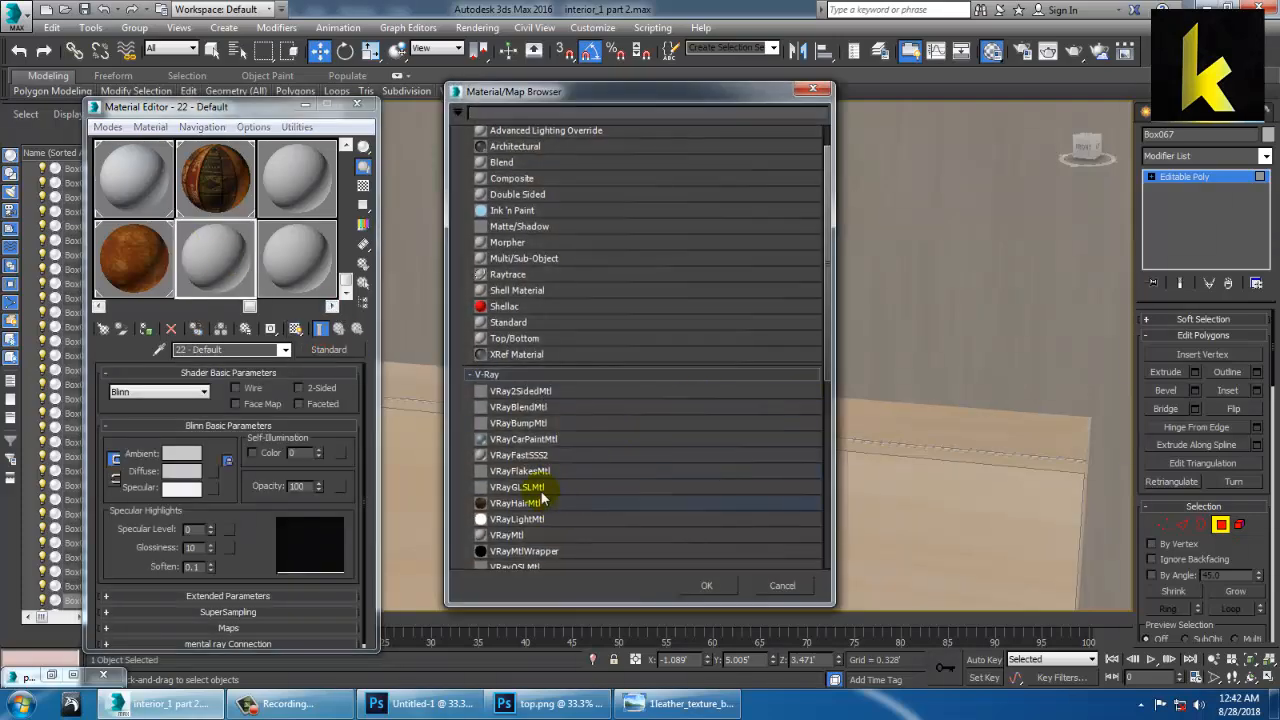
{"action": "double_click", "coordinate": [512, 537]}
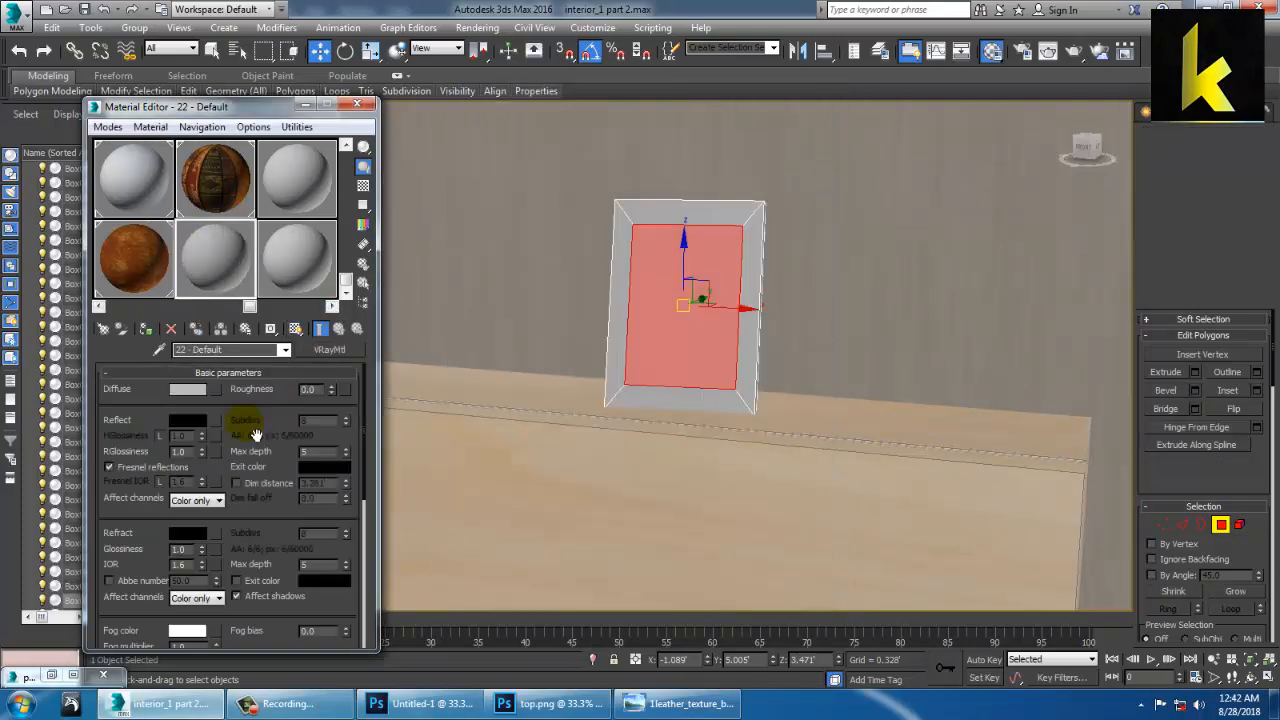
{"action": "left_click", "coordinate": [218, 389]}
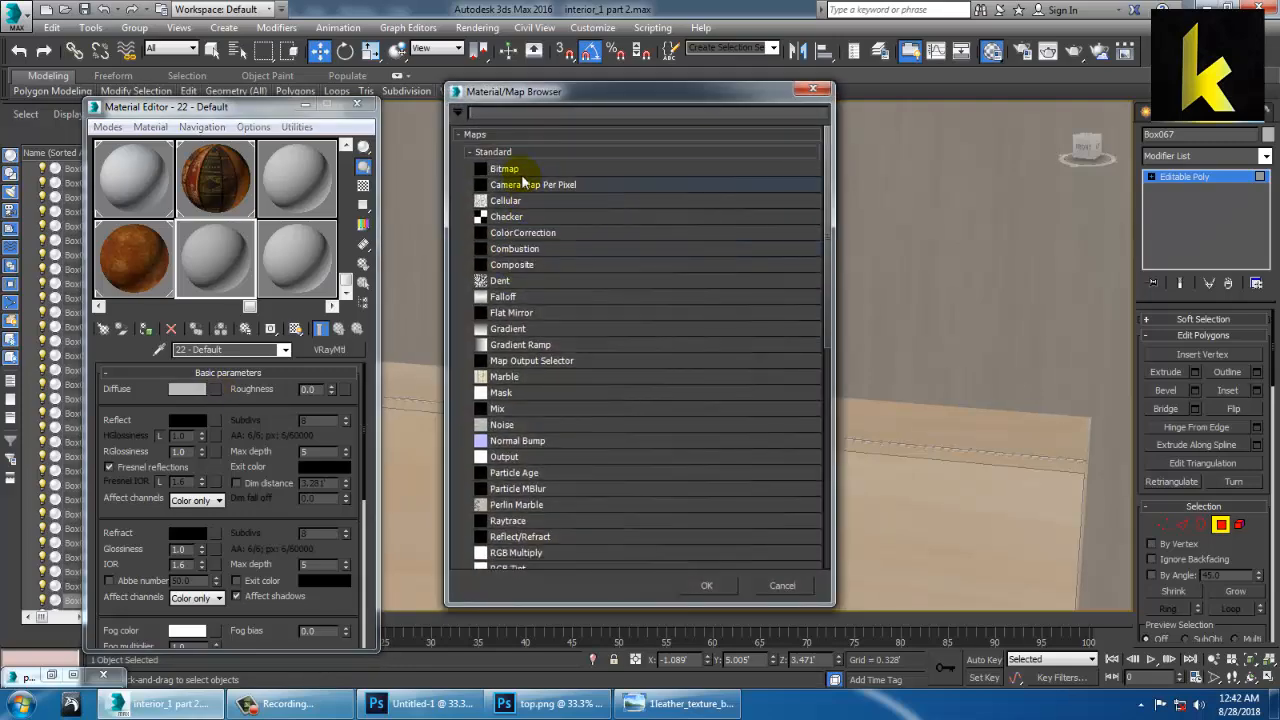
{"action": "double_click", "coordinate": [520, 170]}
Preview the images in the Textures folder to find a picture for the frame
{"action": "left_click", "coordinate": [462, 134]}
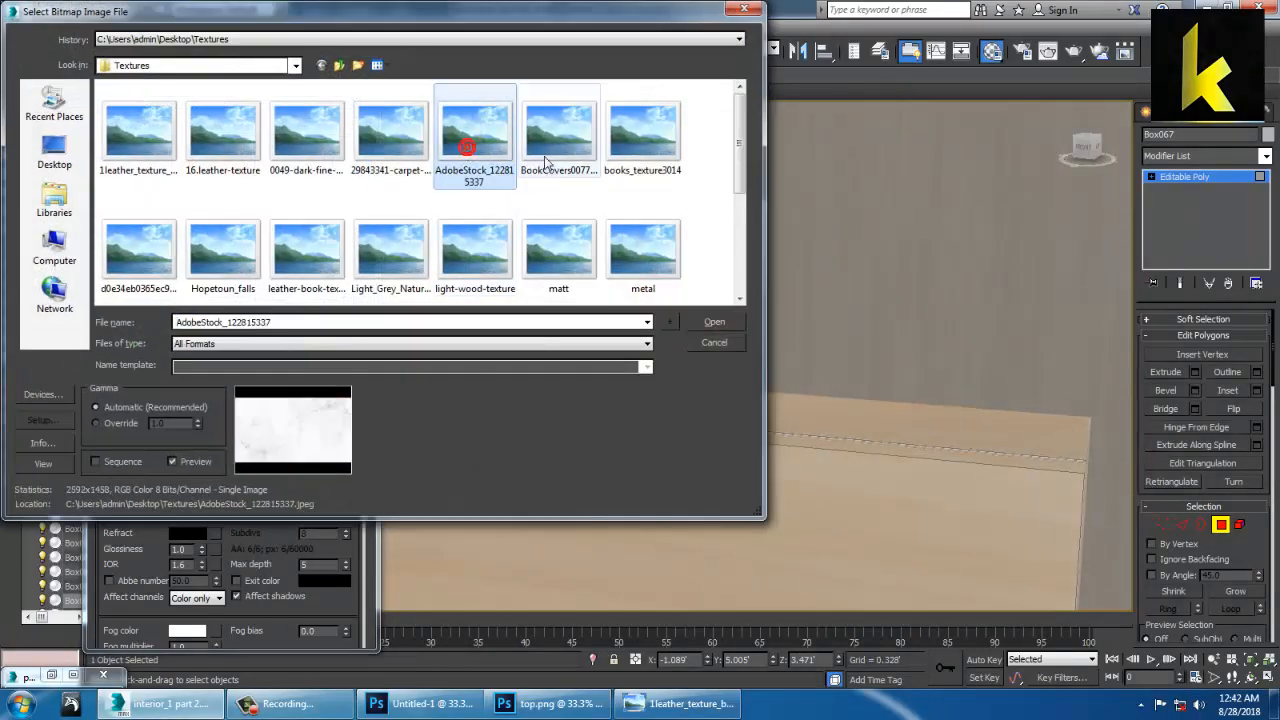
{"action": "left_click", "coordinate": [640, 135]}
{"action": "left_click", "coordinate": [635, 263]}
{"action": "left_click", "coordinate": [558, 260]}
{"action": "left_click", "coordinate": [475, 260]}
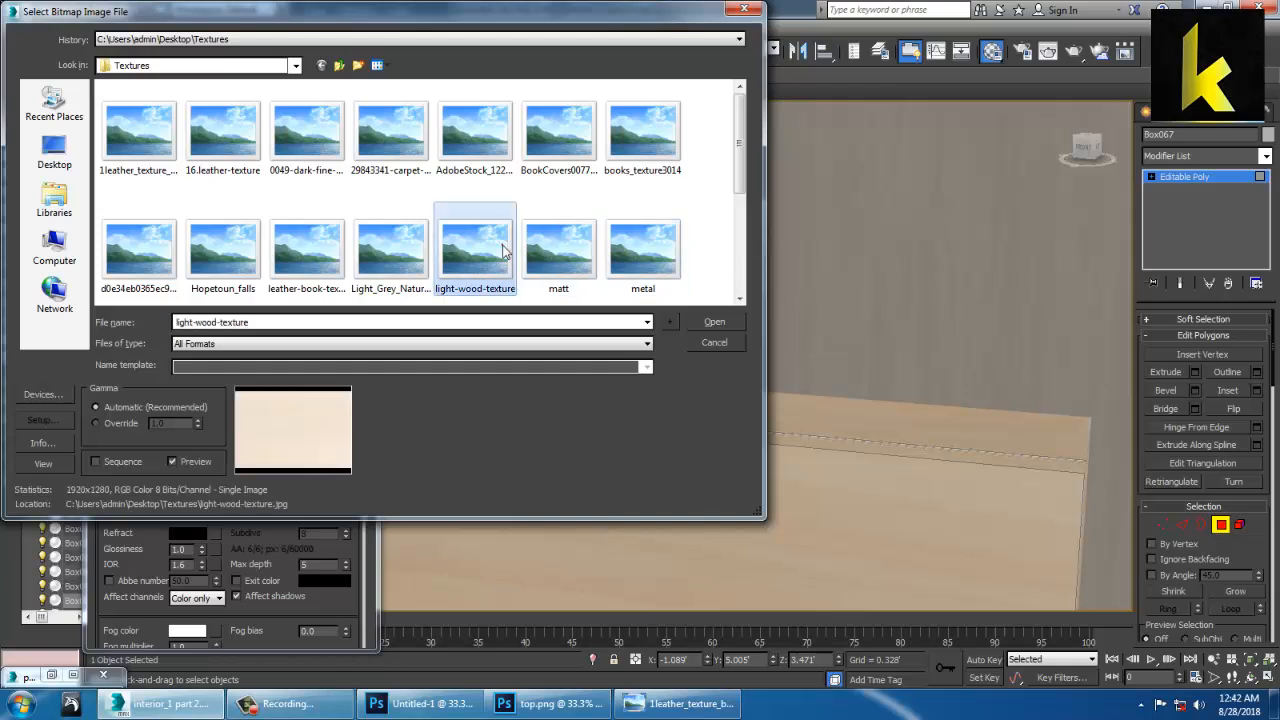
{"action": "left_click", "coordinate": [390, 260]}
{"action": "left_click", "coordinate": [306, 260]}
{"action": "left_click", "coordinate": [214, 268]}
{"action": "left_click", "coordinate": [139, 255]}
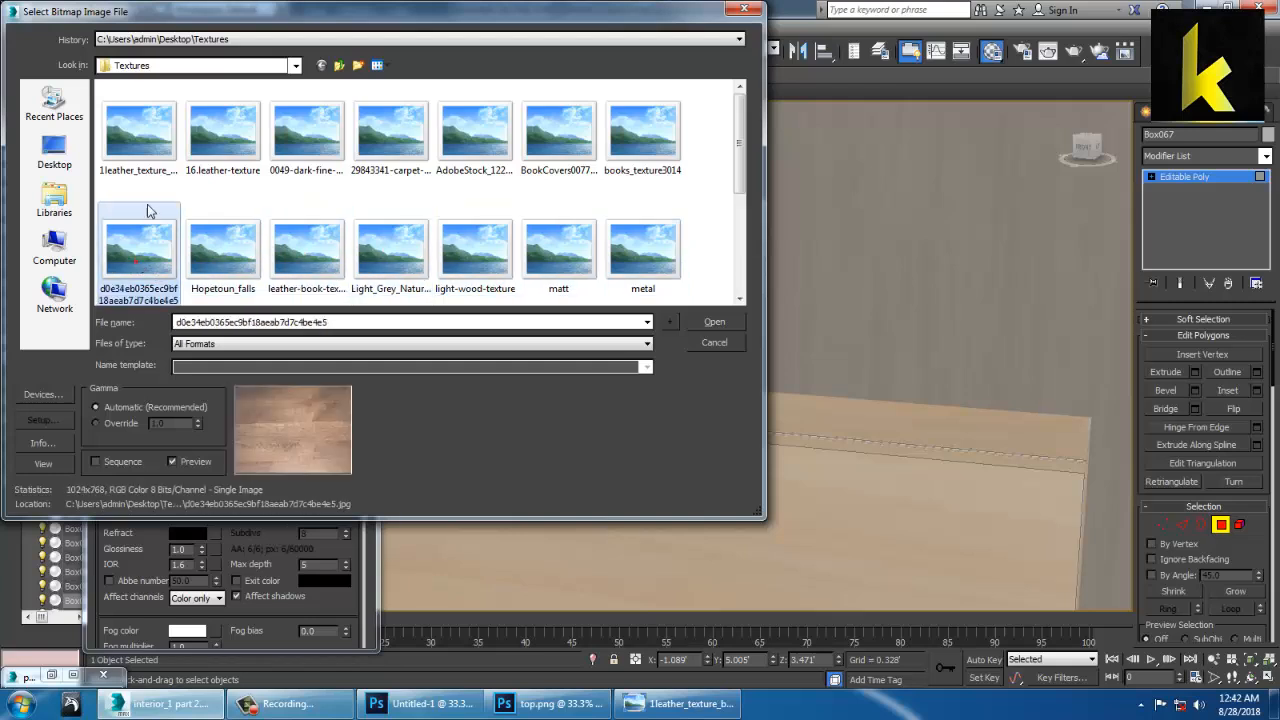
{"action": "left_click", "coordinate": [139, 135]}
{"action": "left_click", "coordinate": [220, 140]}
{"action": "scroll", "coordinate": [288, 190], "scroll_direction": "down", "scroll_amount": 2}
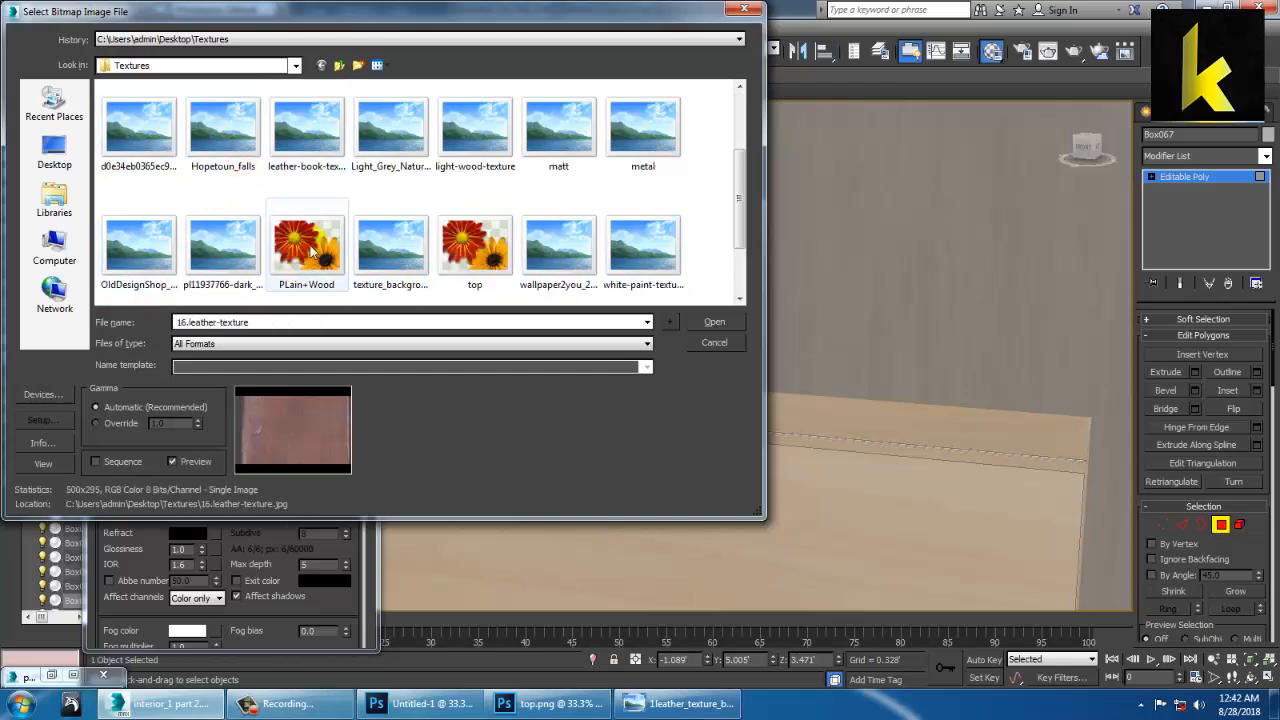
Load wallpaper2you_206298.jpg as the diffuse bitmap, assign the material to the inset face and show it in the viewport
{"action": "left_click", "coordinate": [167, 255]}
{"action": "key", "text": "Right"}
{"action": "key", "text": "Right"}
{"action": "key", "text": "Right"}
{"action": "key", "text": "Right"}
{"action": "key", "text": "Right"}
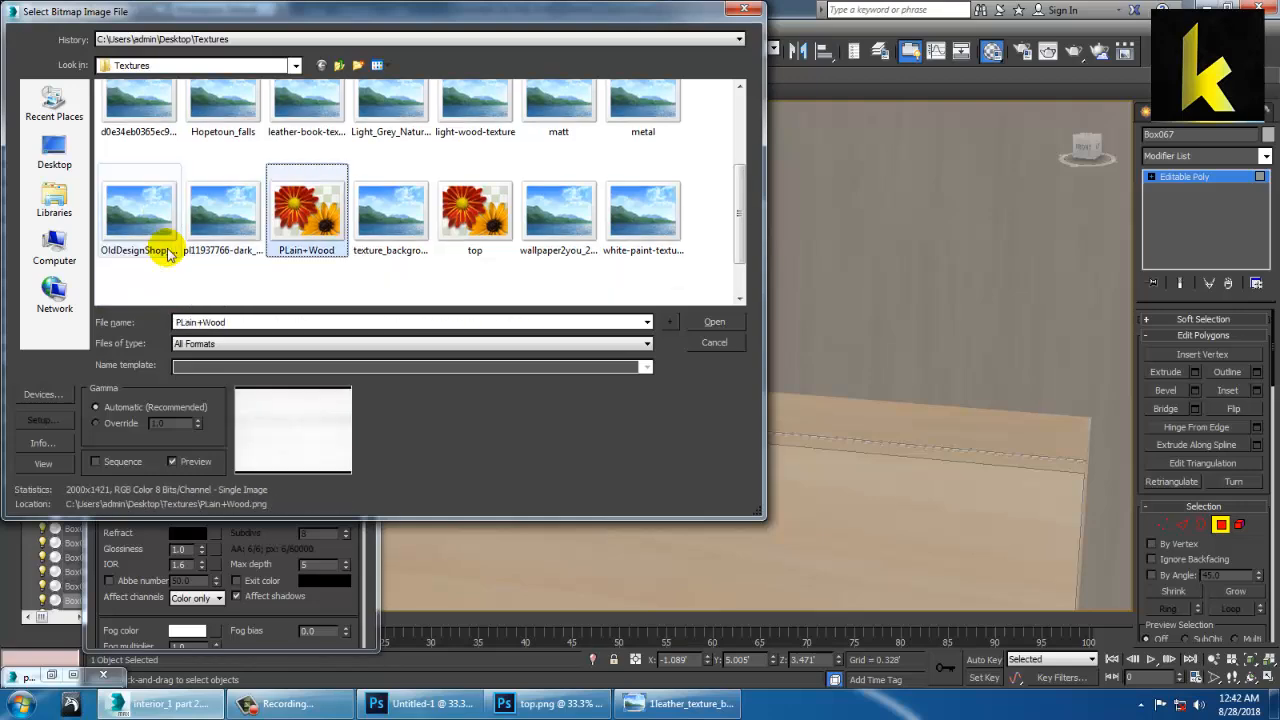
{"action": "left_click", "coordinate": [714, 322]}
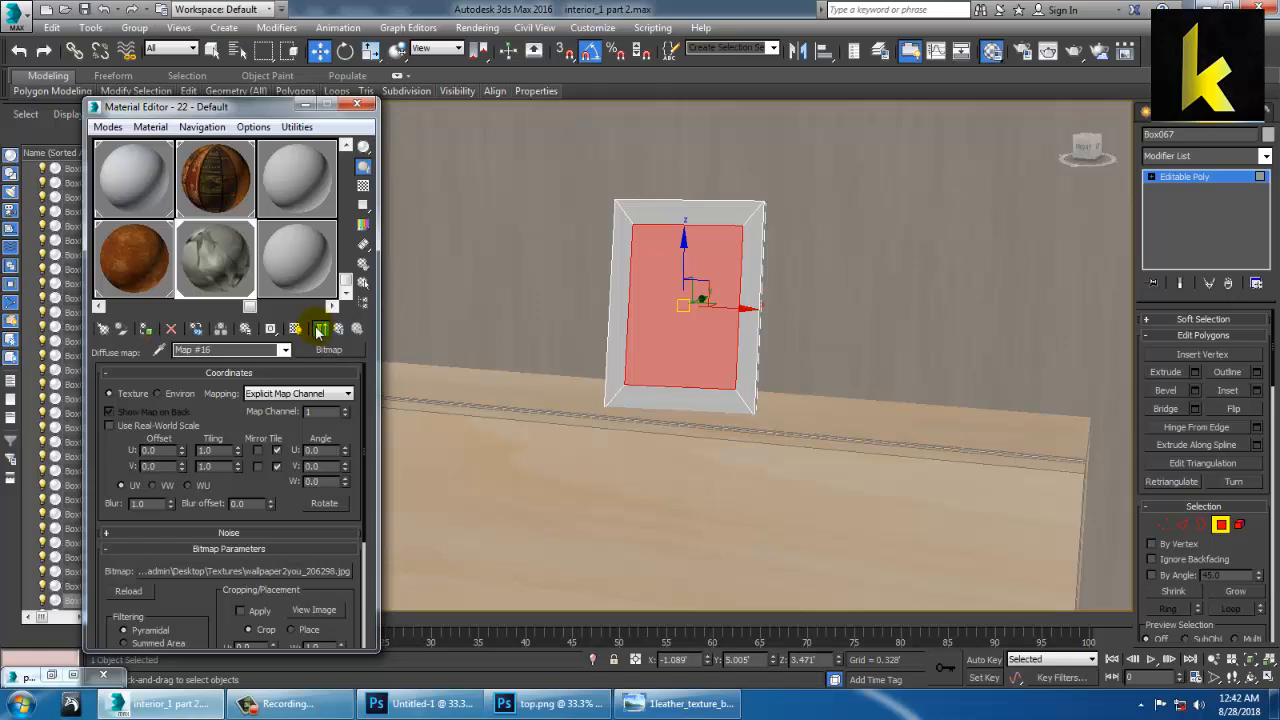
{"action": "left_click", "coordinate": [295, 329]}
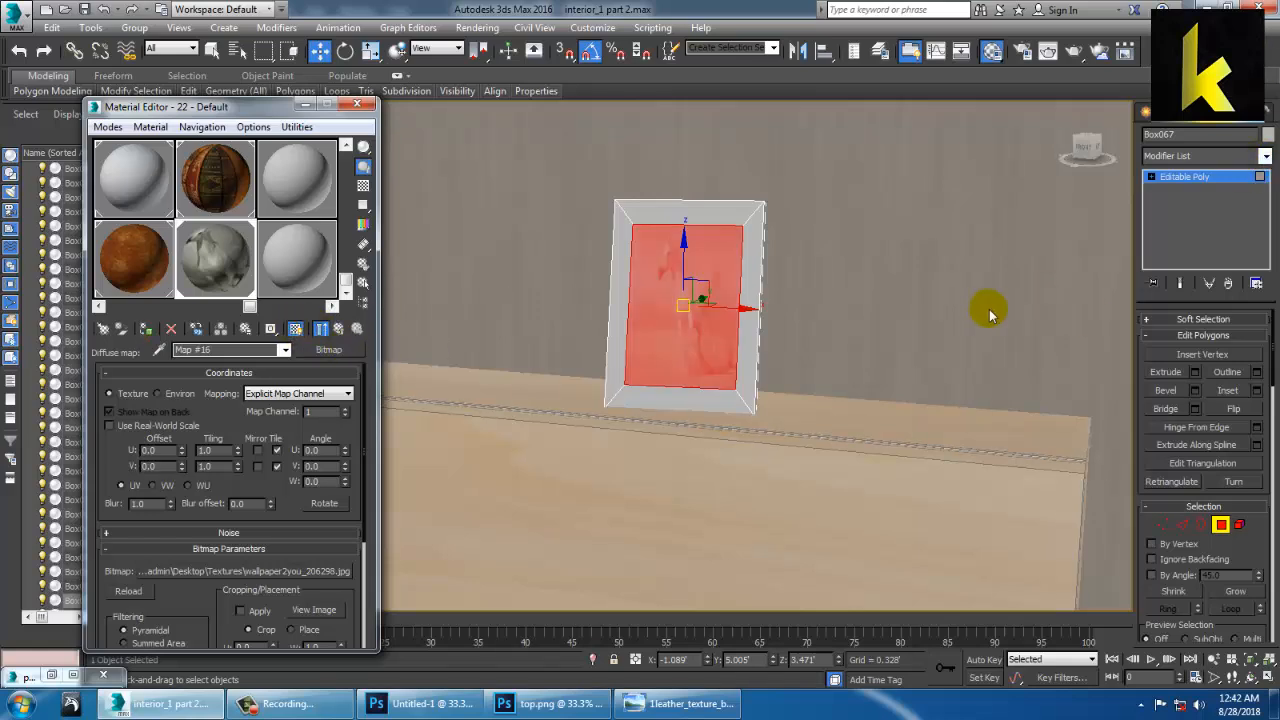
Invert the polygon selection to get the frame's border and pick the unused 23 - Default material for it
{"action": "key", "text": "ctrl+i"}
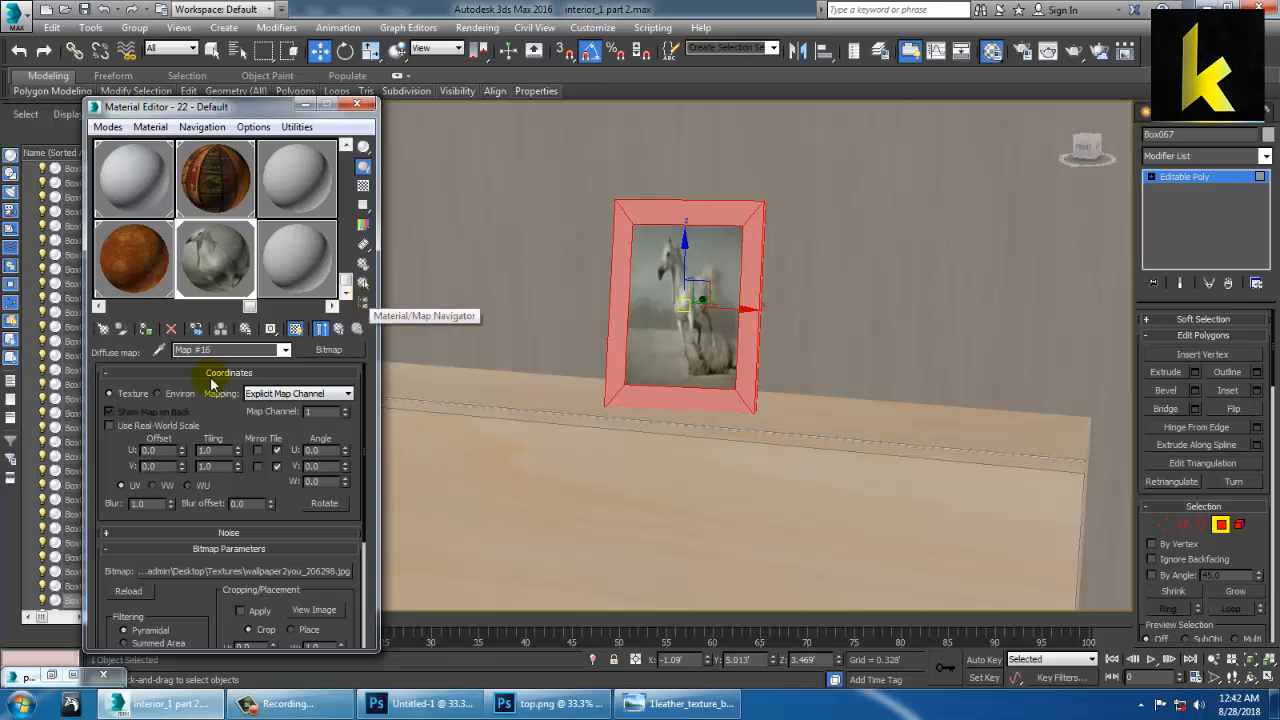
{"action": "left_click", "coordinate": [305, 255]}
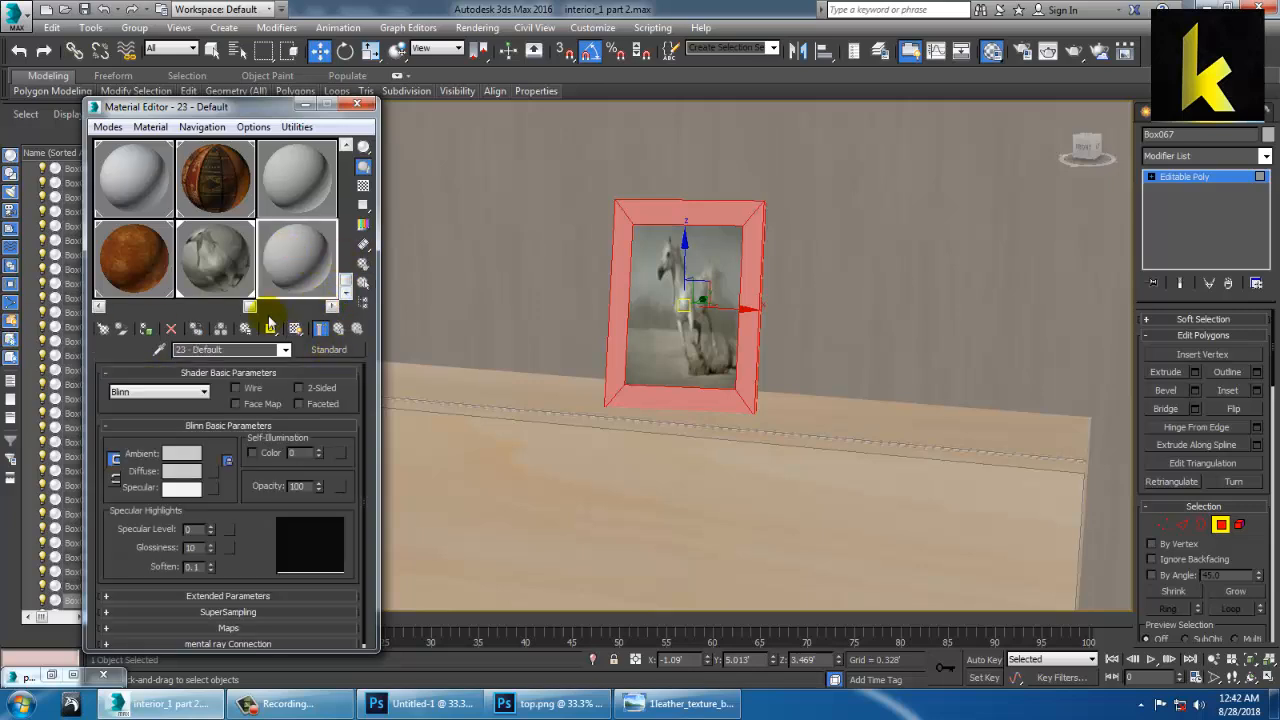
{"action": "left_click_drag", "start_coordinate": [257, 307], "coordinate": [348, 120]}
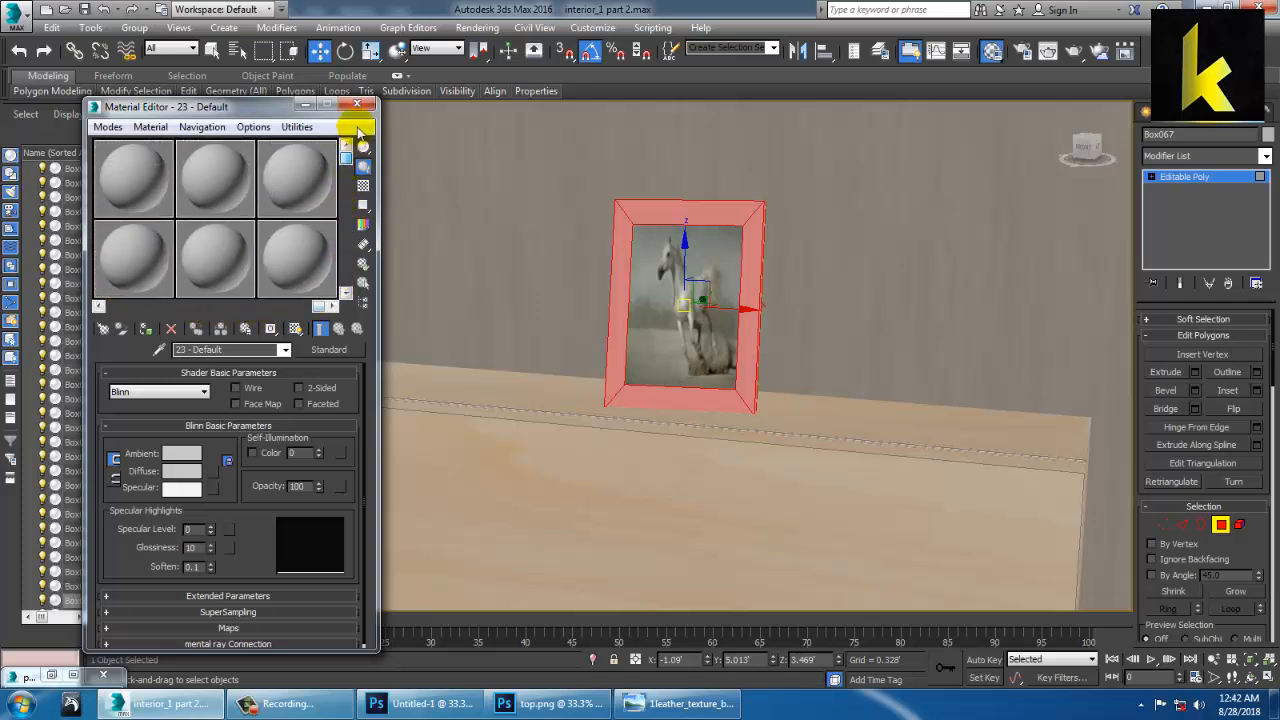
{"action": "left_click", "coordinate": [130, 186]}
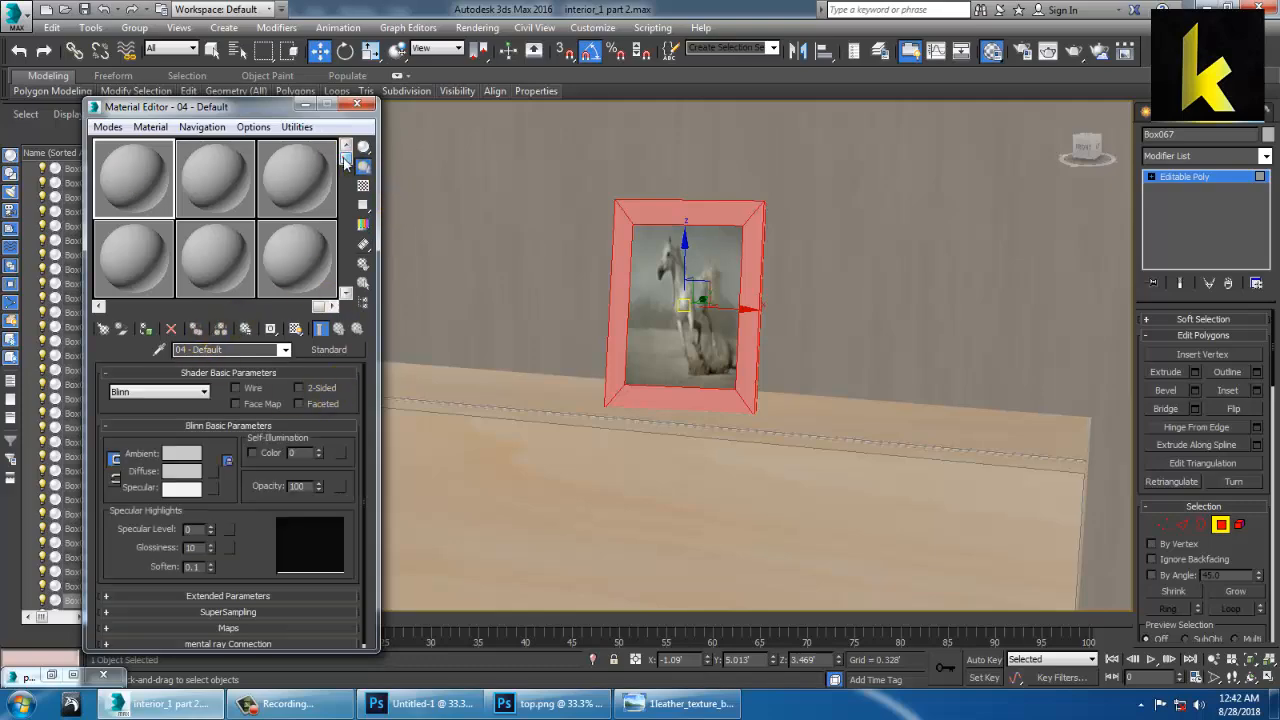
{"action": "left_click_drag", "start_coordinate": [347, 162], "coordinate": [346, 285]}
{"action": "left_click", "coordinate": [192, 261]}
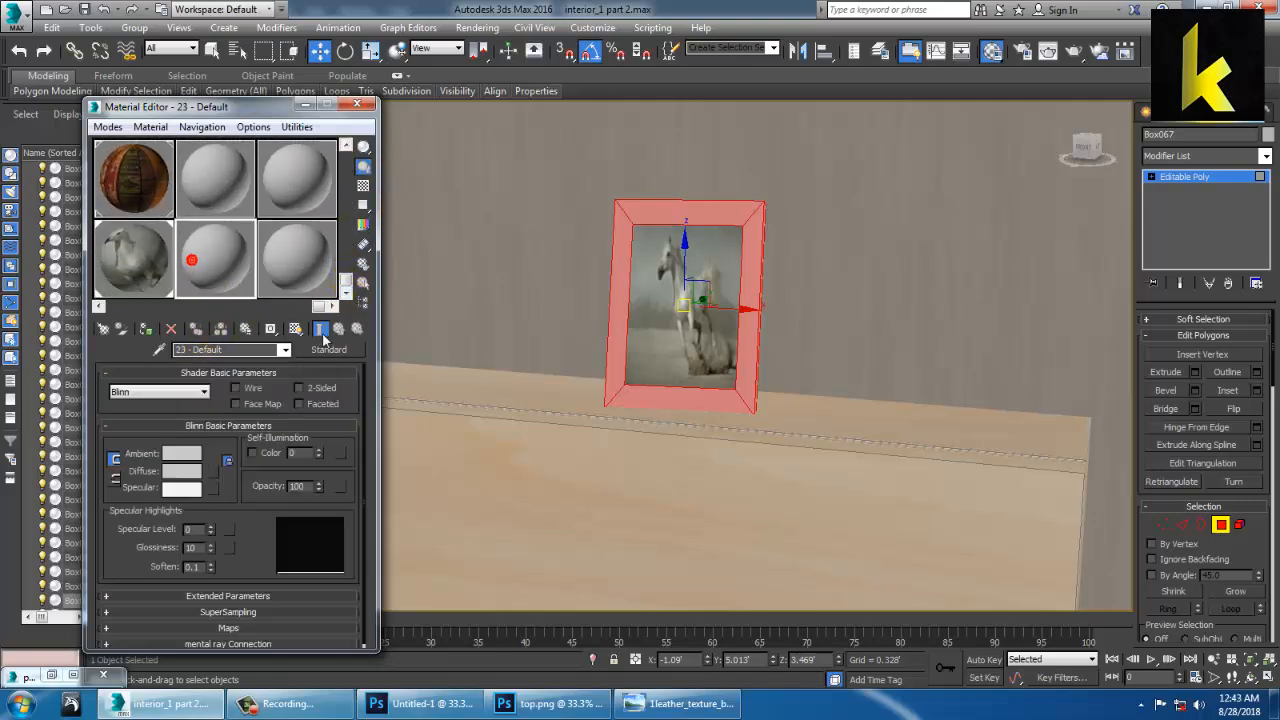
Change the 23 - Default material to VRayMtl and choose Bitmap for its diffuse map
{"action": "left_click", "coordinate": [329, 349]}
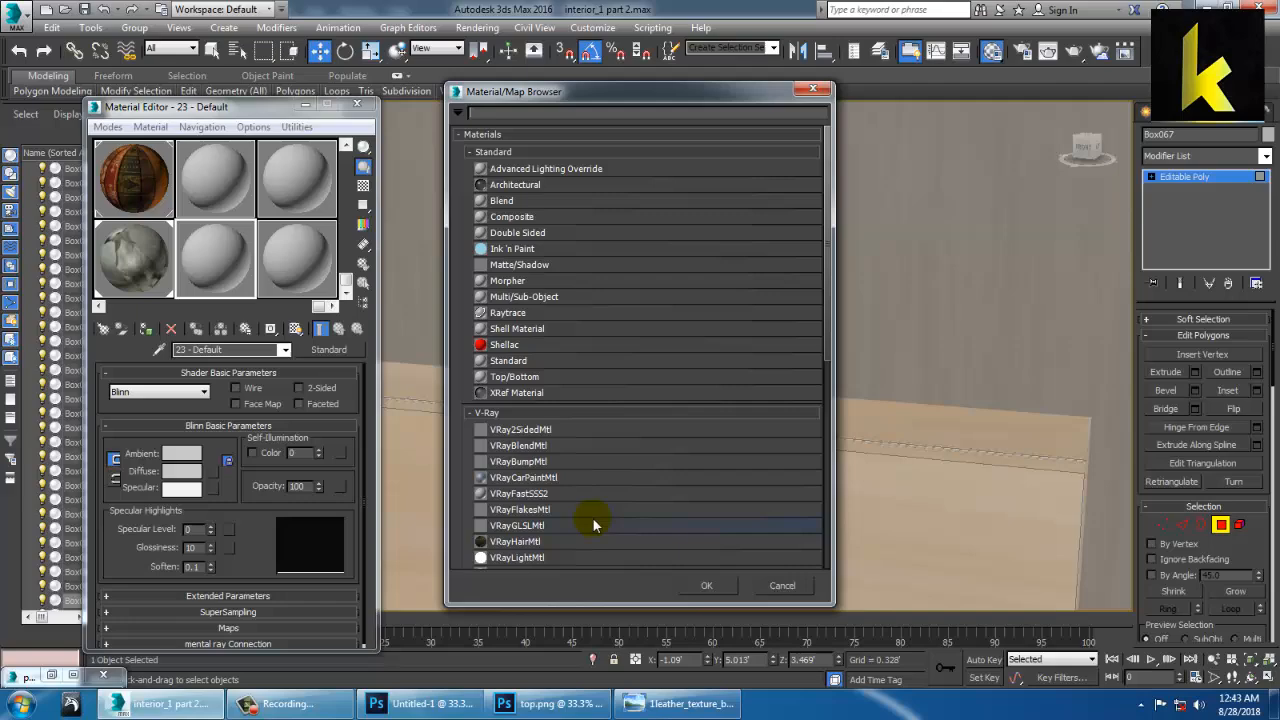
{"action": "scroll", "coordinate": [560, 540], "scroll_direction": "down", "scroll_amount": 1}
{"action": "double_click", "coordinate": [518, 536]}
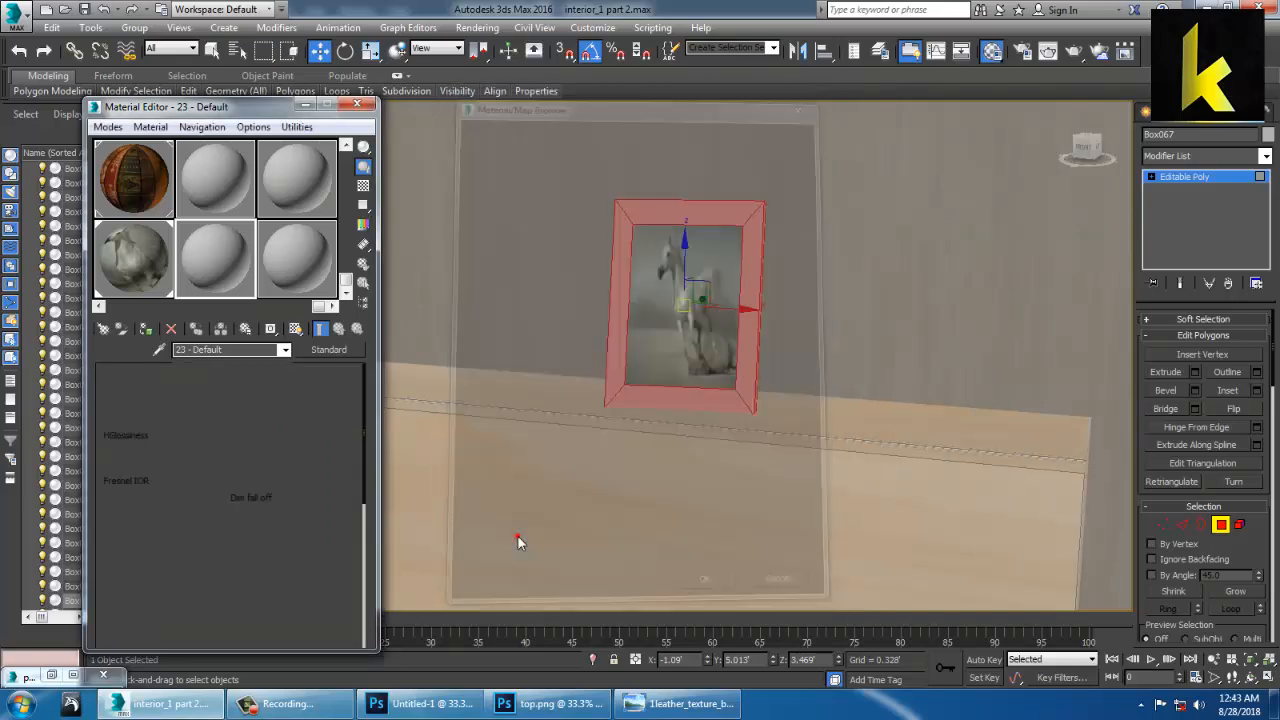
{"action": "left_click", "coordinate": [213, 393]}
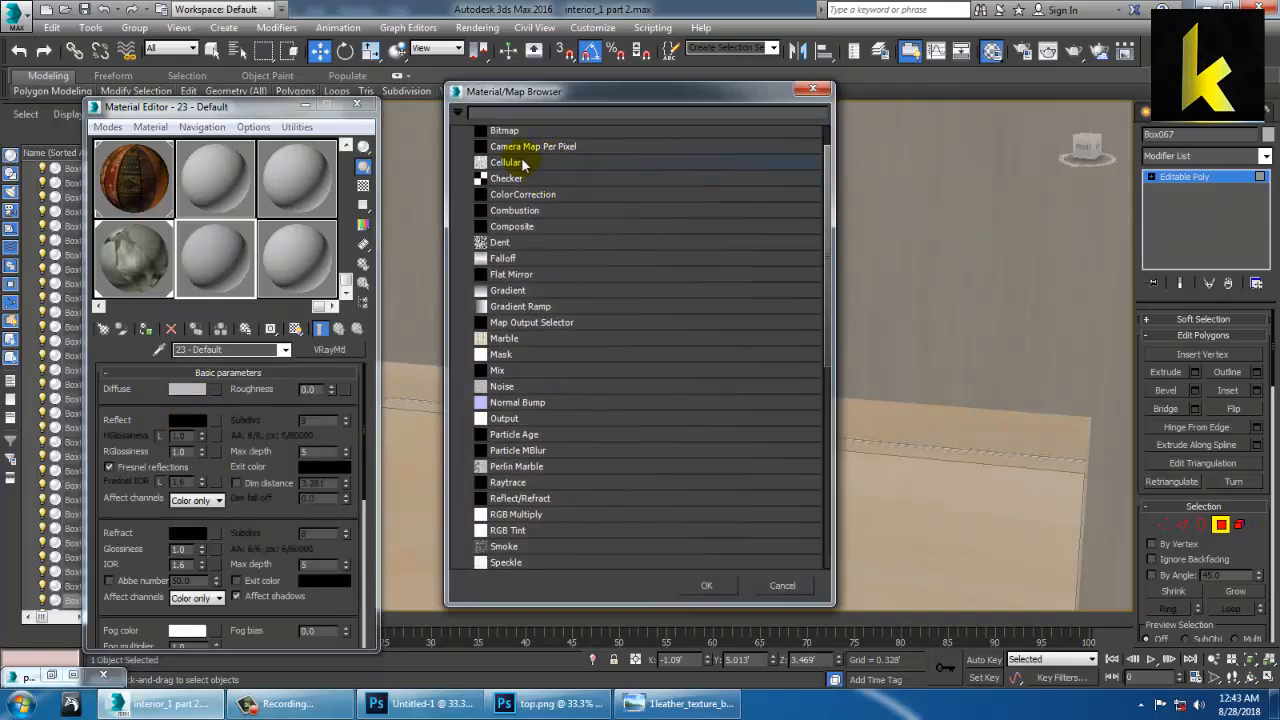
{"action": "left_click", "coordinate": [527, 172]}
{"action": "double_click", "coordinate": [527, 172]}
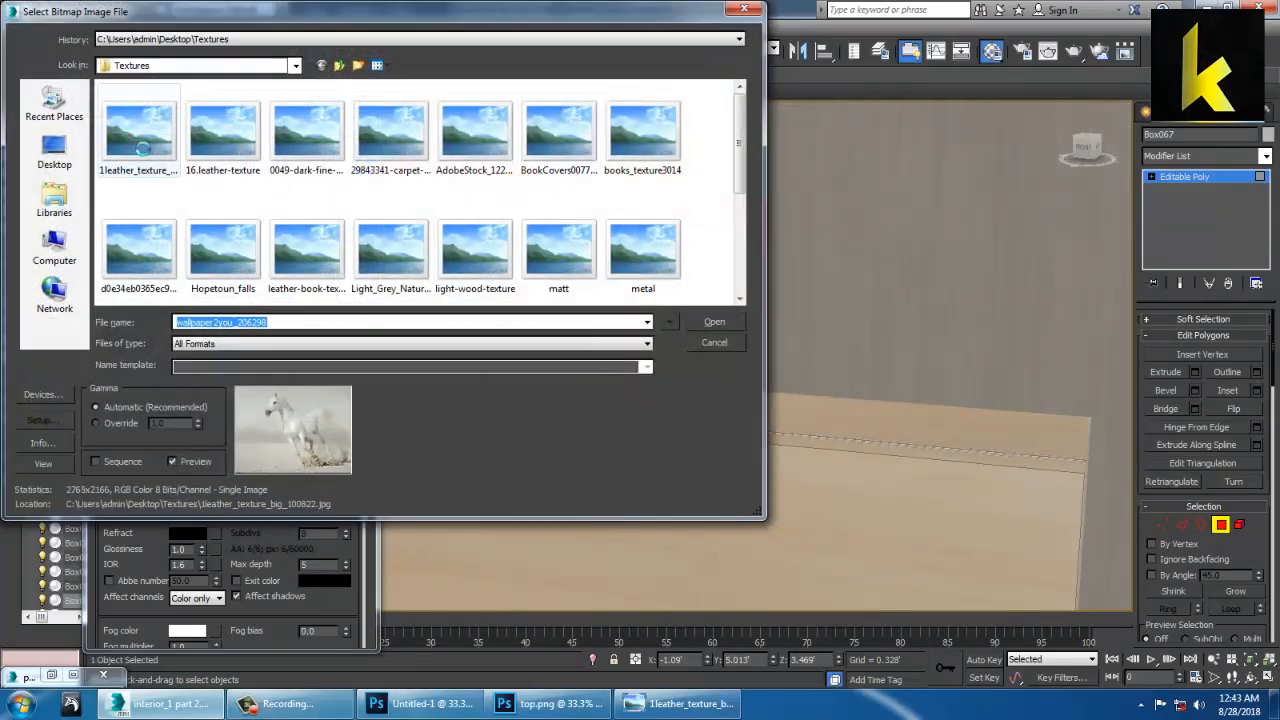
Preview the images in the Textures folder to find a wood texture for the frame's border
{"action": "left_click", "coordinate": [135, 135]}
{"action": "right_click", "coordinate": [132, 137]}
{"action": "left_click", "coordinate": [173, 170]}
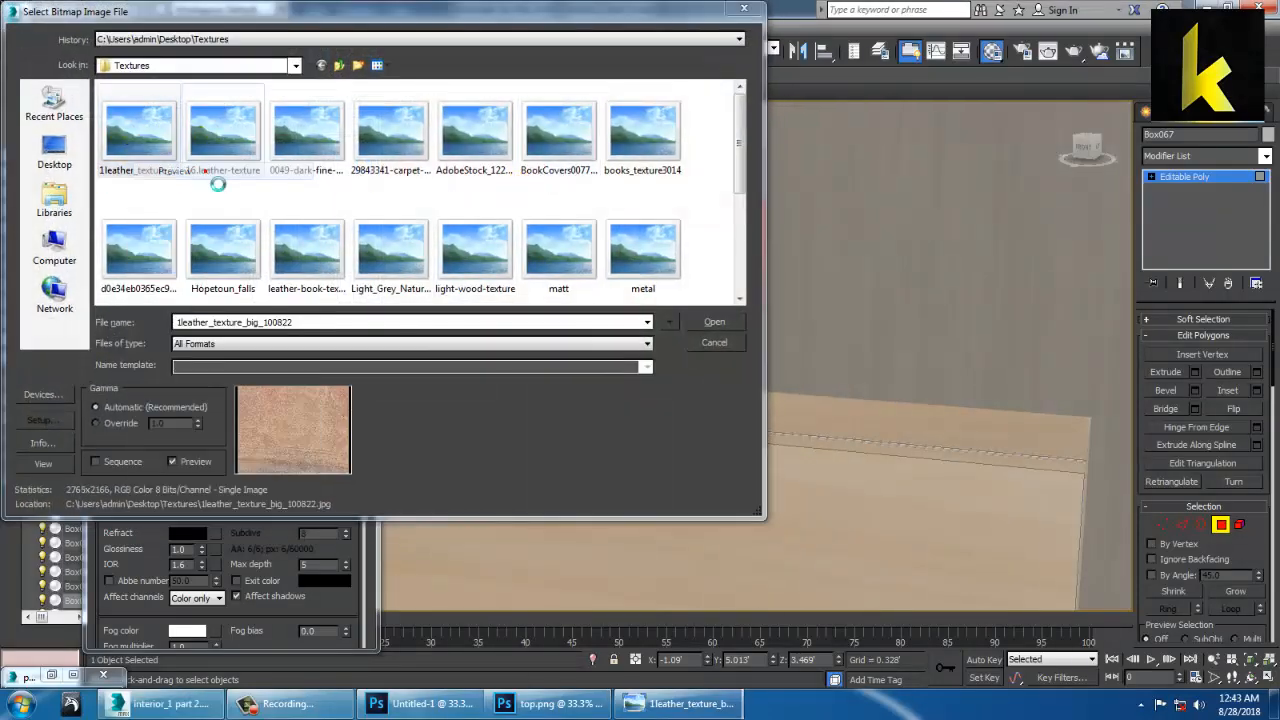
{"action": "key", "text": "Right"}
{"action": "key", "text": "Right"}
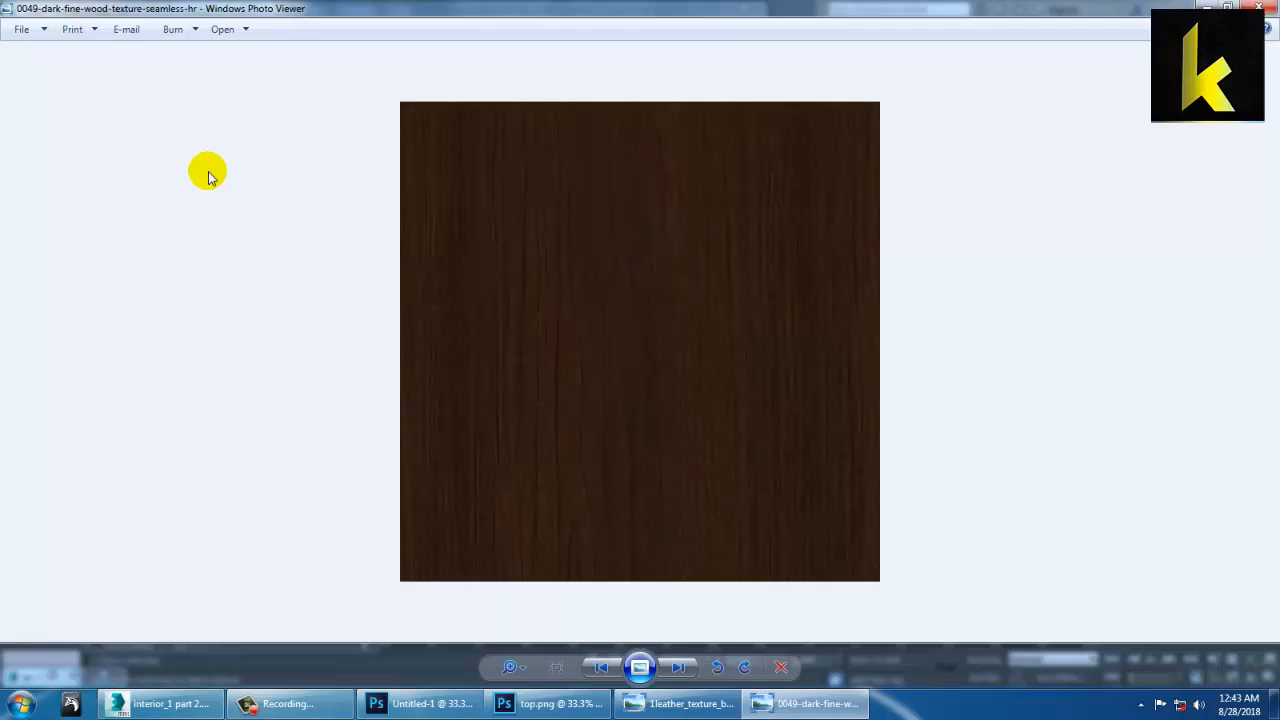
{"action": "key", "text": "Right"}
{"action": "key", "text": "Right"}
{"action": "key", "text": "Right"}
{"action": "key", "text": "Right"}
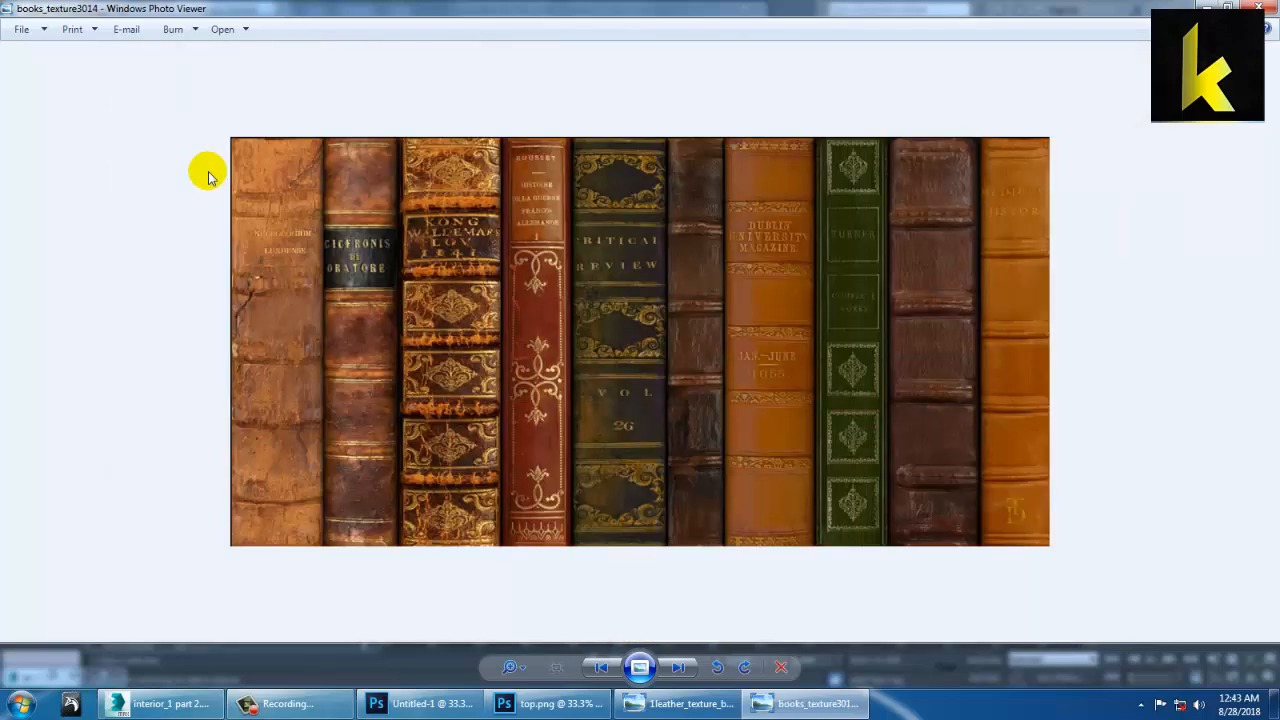
{"action": "key", "text": "Right"}
{"action": "key", "text": "Right"}
{"action": "key", "text": "Right"}
{"action": "key", "text": "Right"}
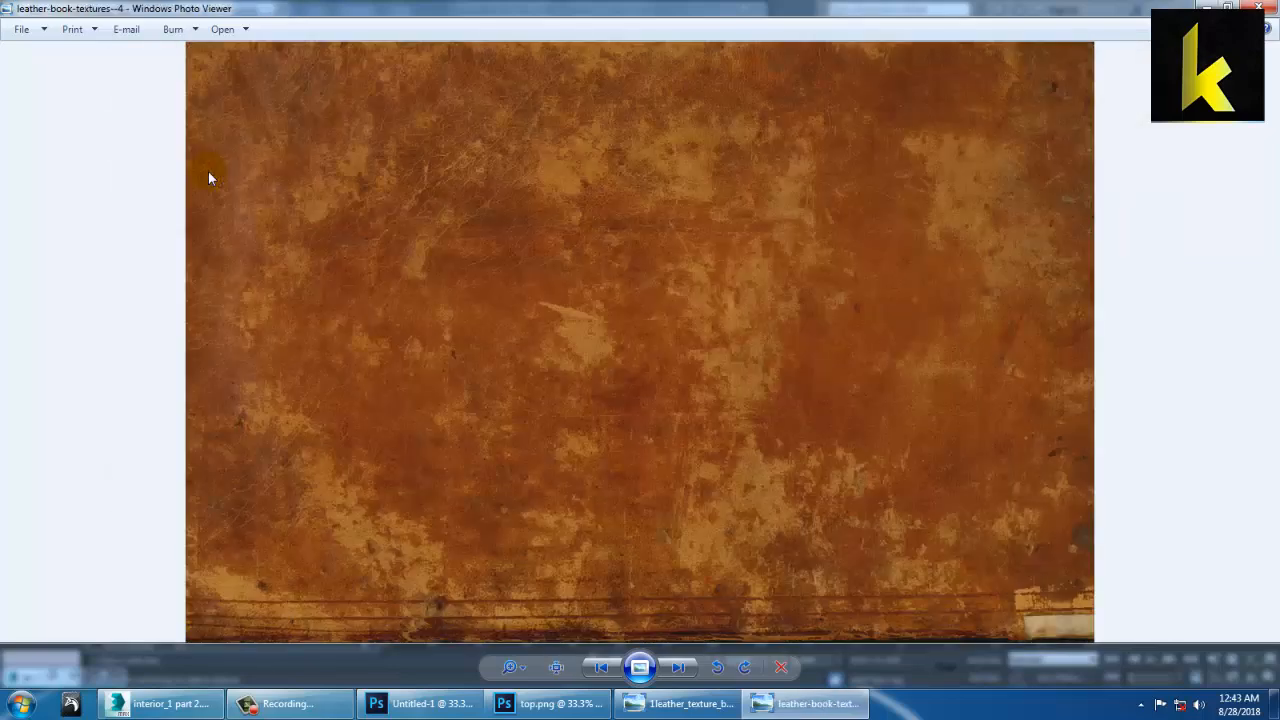
{"action": "key", "text": "Right"}
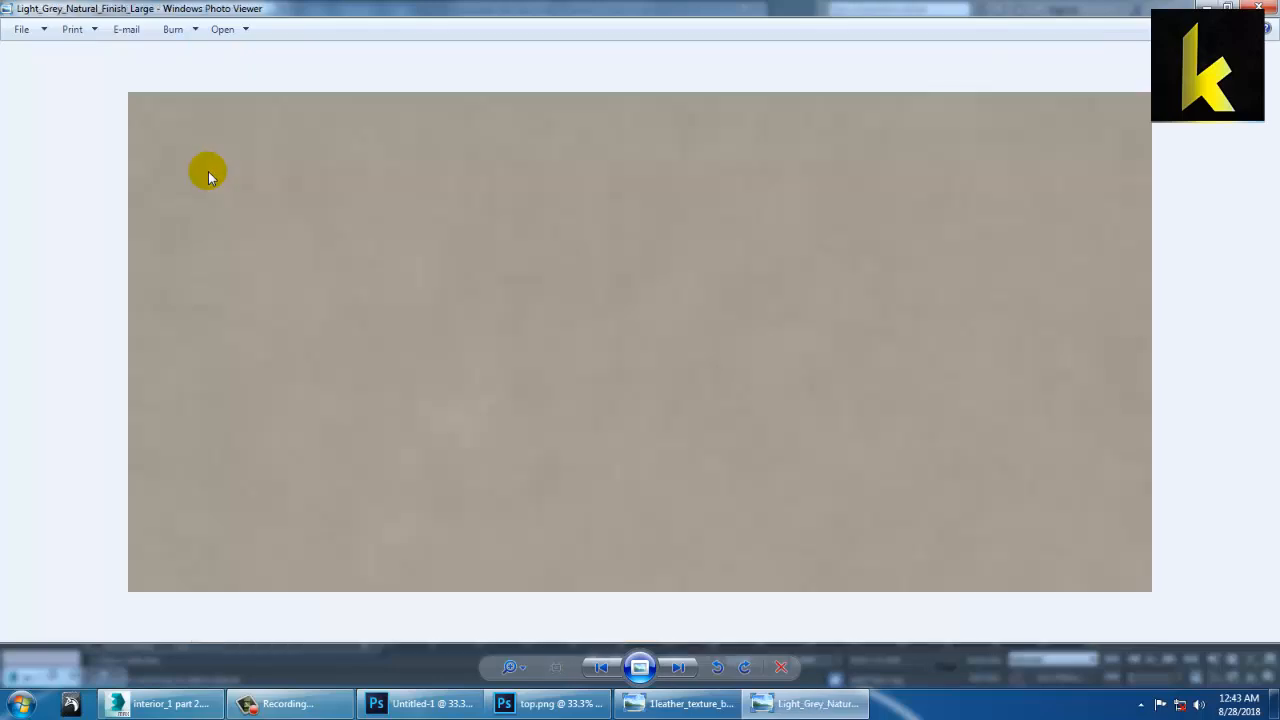
{"action": "key", "text": "Right"}
{"action": "key", "text": "Right"}
{"action": "key", "text": "Right"}
{"action": "key", "text": "Right"}
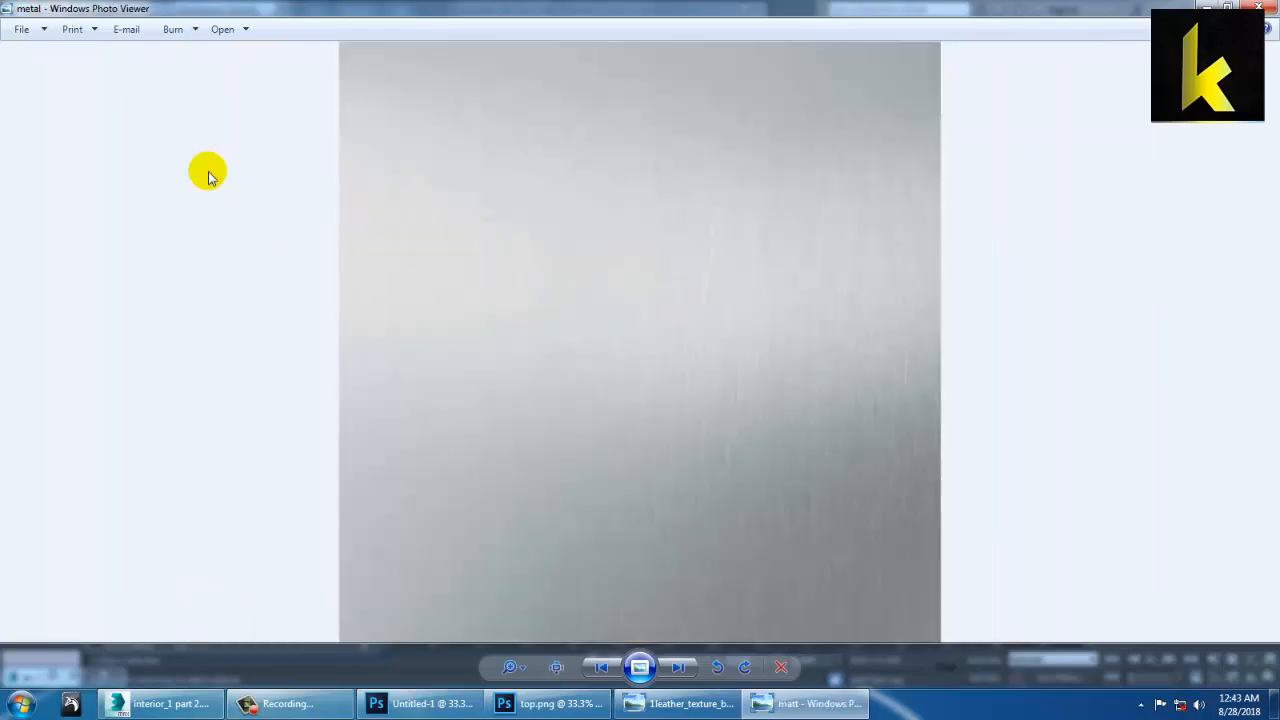
{"action": "key", "text": "Right"}
{"action": "key", "text": "Left"}
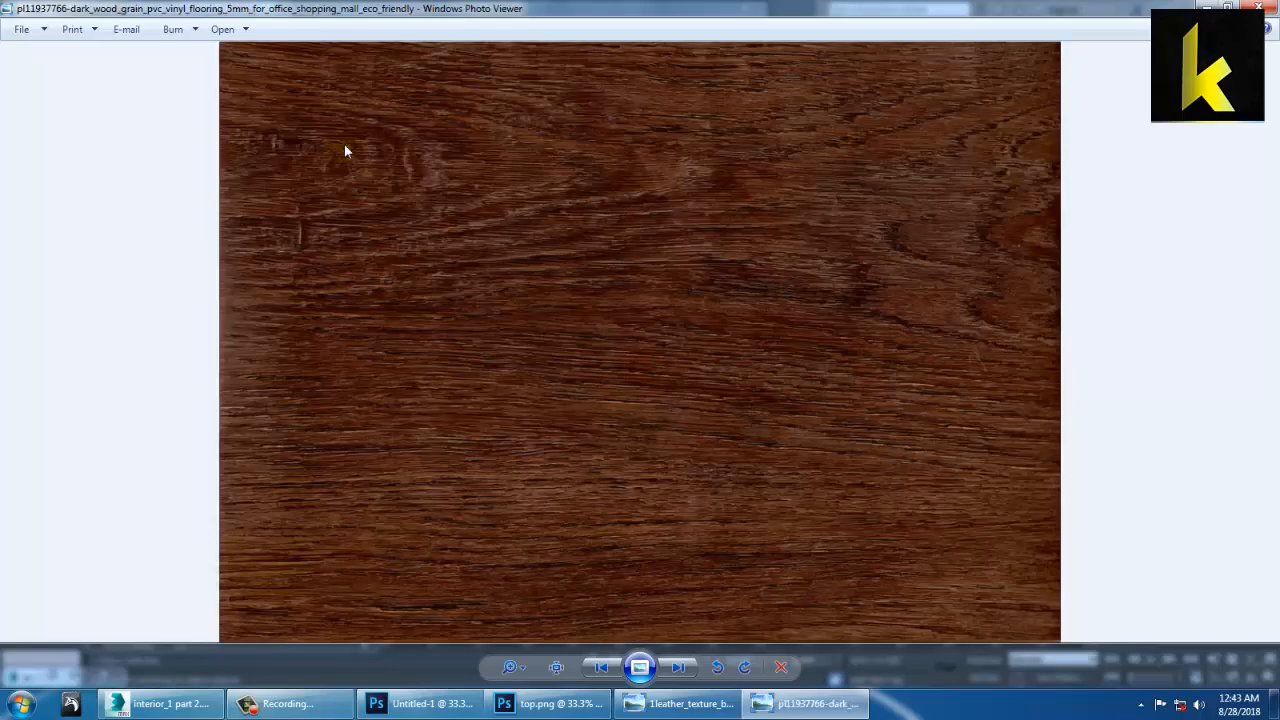
{"action": "key", "text": "Right"}
{"action": "key", "text": "Right"}
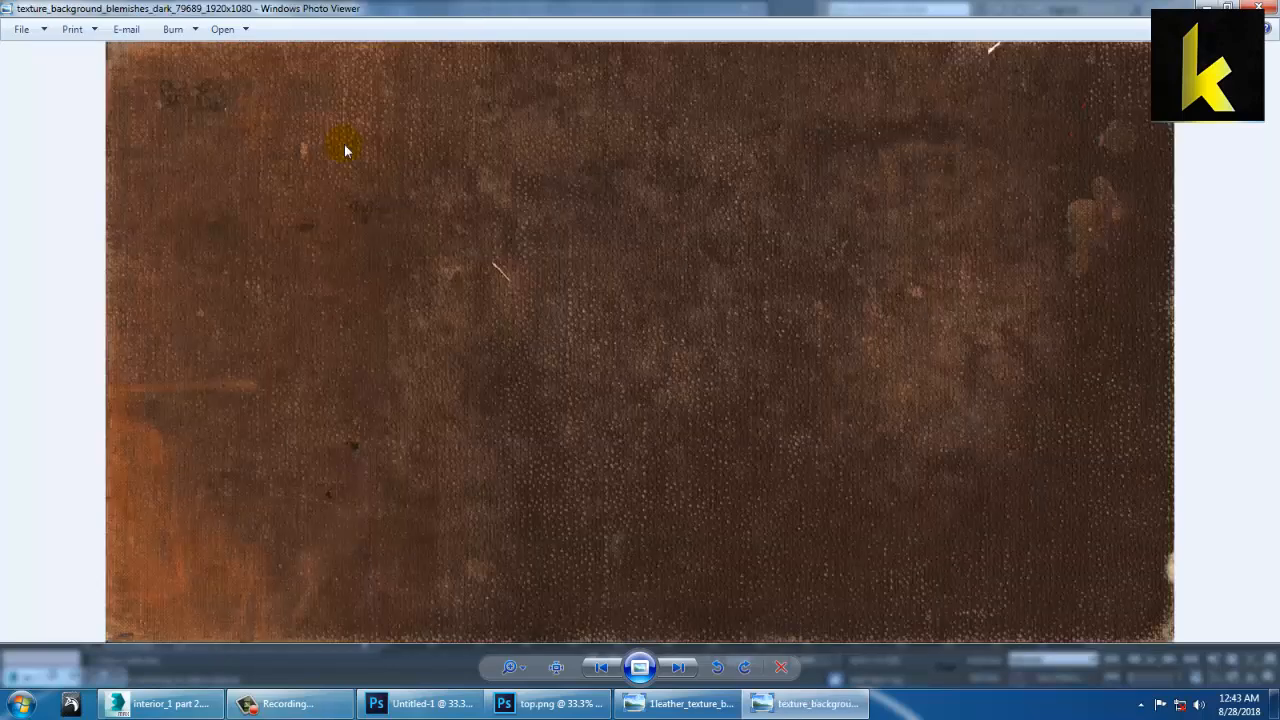
{"action": "key", "text": "Right"}
{"action": "key", "text": "Right"}
{"action": "key", "text": "Right"}
{"action": "key", "text": "Right"}
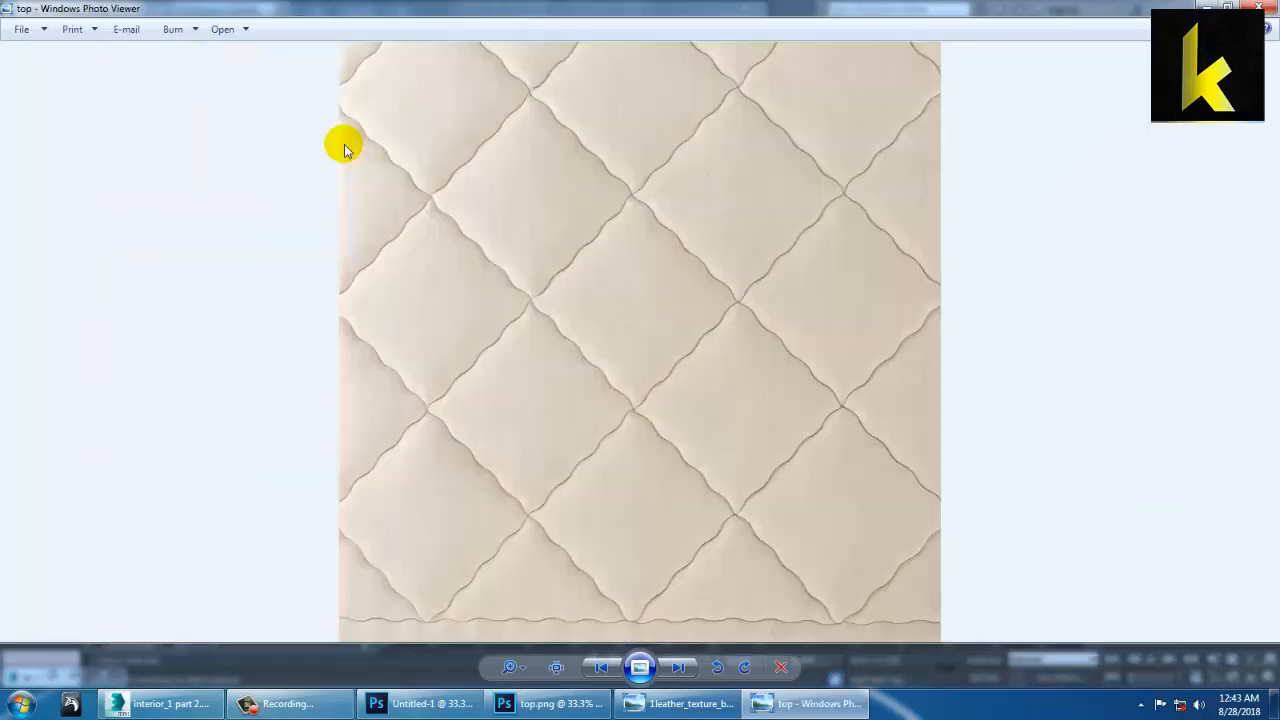
{"action": "key", "text": "Right"}
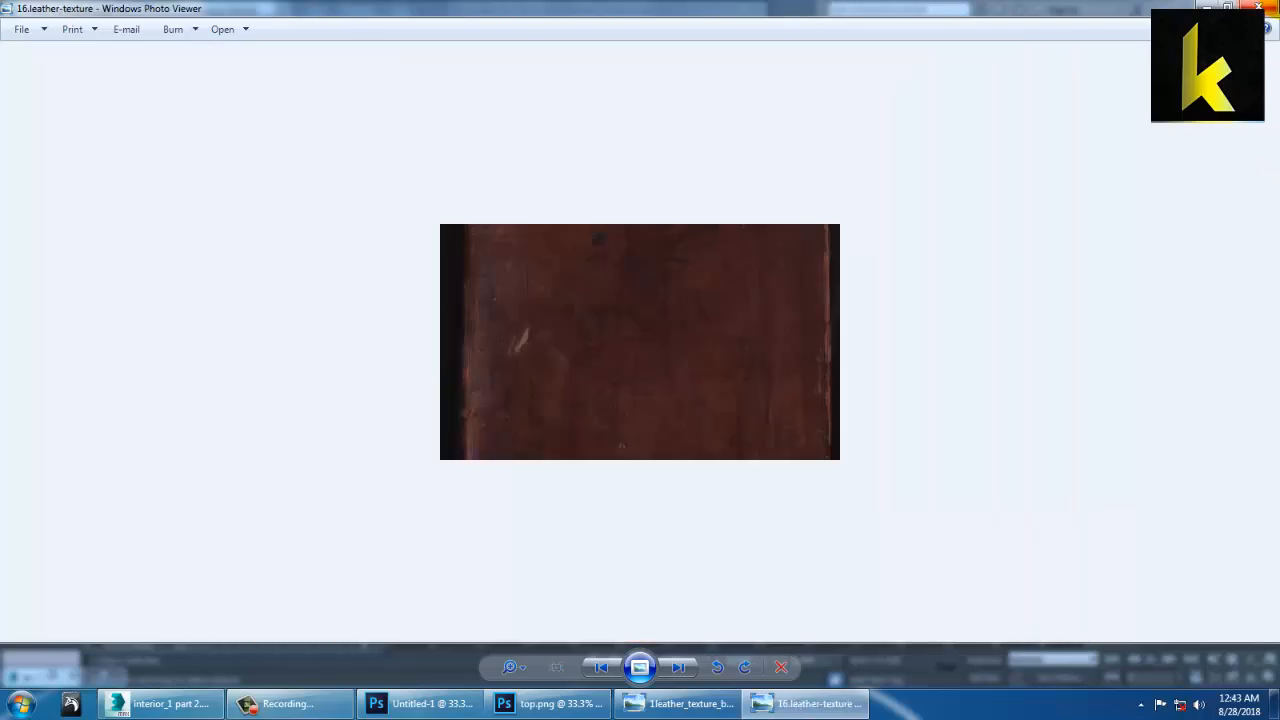
{"action": "key", "text": "Right"}
{"action": "key", "text": "Right"}
{"action": "key", "text": "Right"}
{"action": "key", "text": "Right"}
{"action": "key", "text": "Right"}
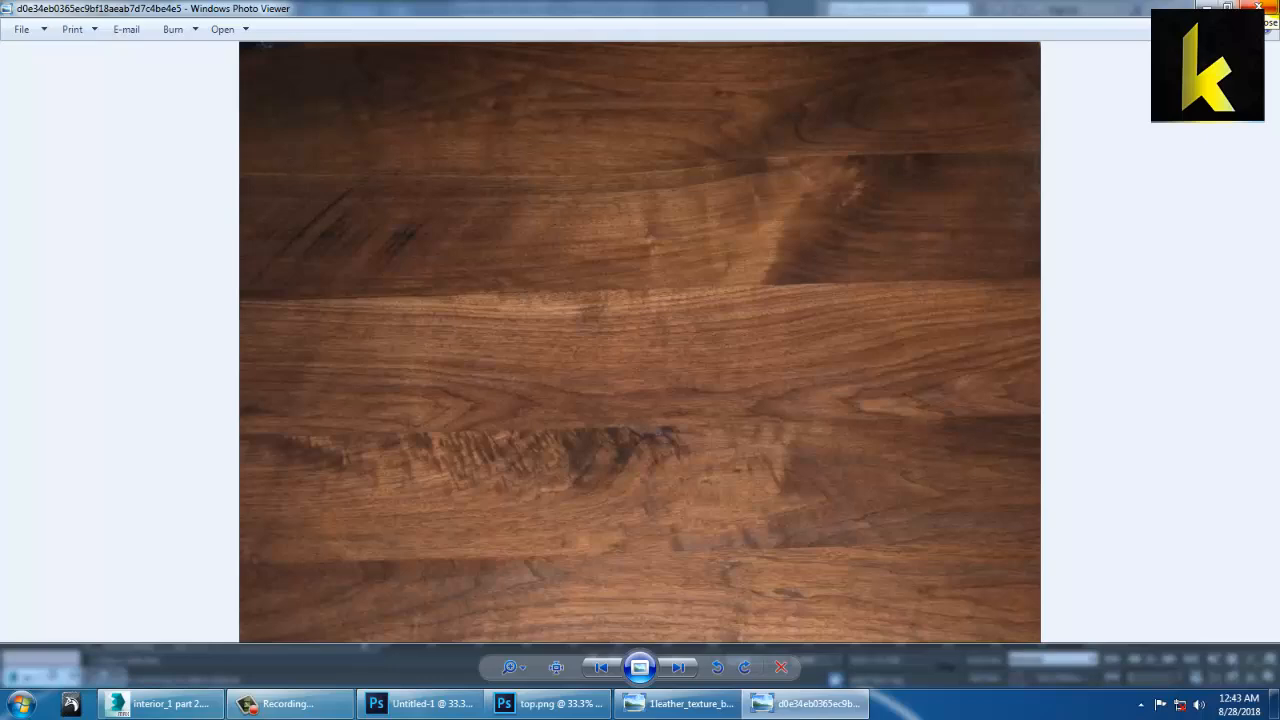
{"action": "key", "text": "alt+F4"}
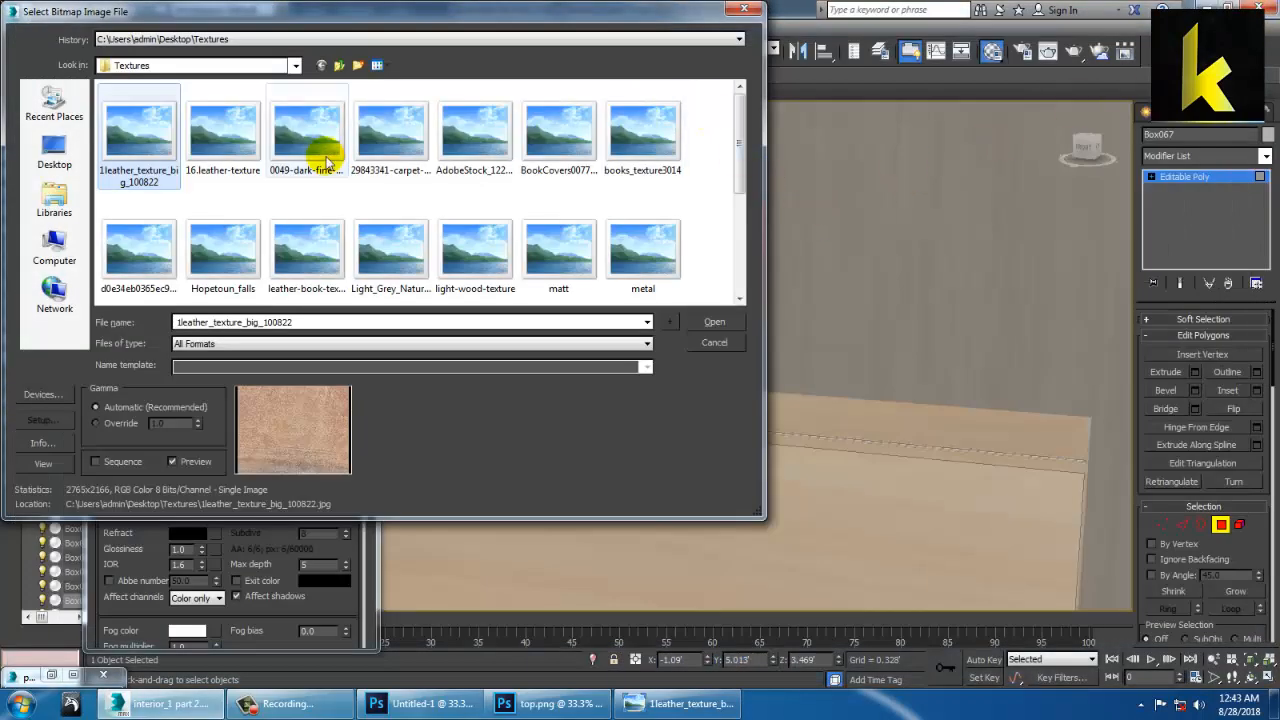
Load d0e34eb0365ec9bf18aeab7d7c4be4e5.jpg as the diffuse bitmap, assign the material to the frame's border and show it in the viewport
{"action": "left_click", "coordinate": [385, 135]}
{"action": "key", "text": "Right"}
{"action": "key", "text": "Right"}
{"action": "key", "text": "Right"}
{"action": "key", "text": "Right"}
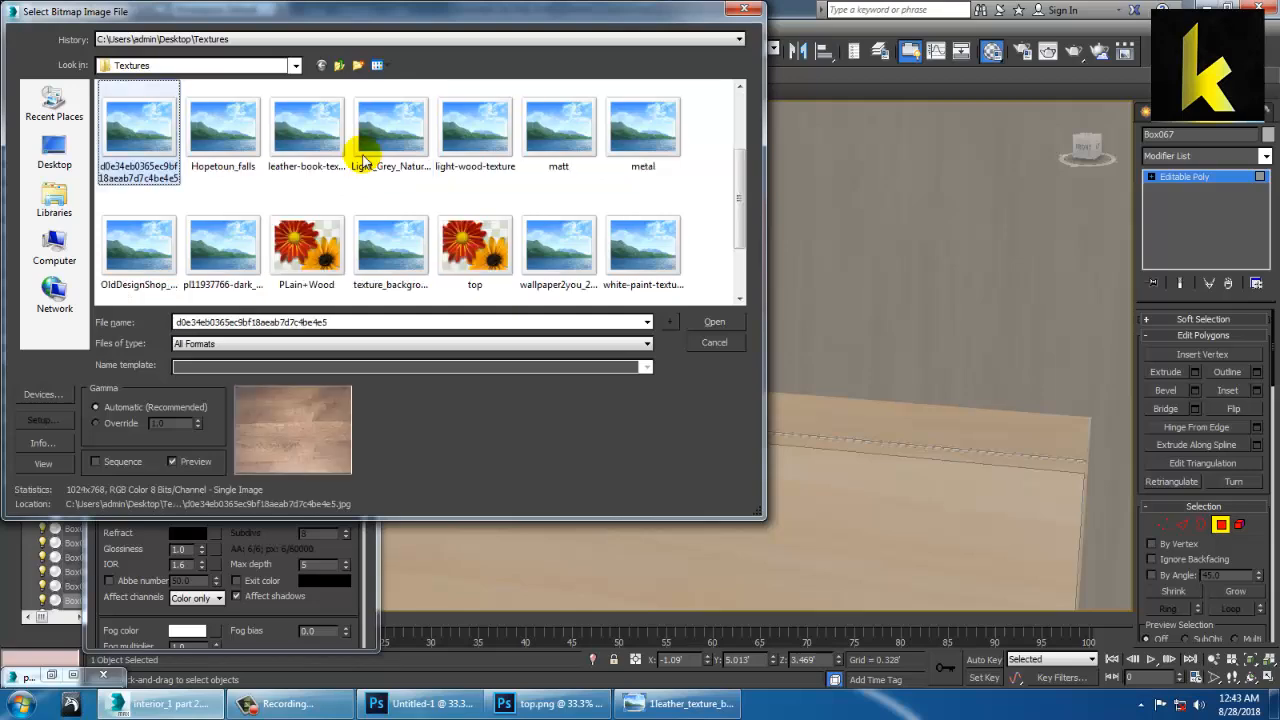
{"action": "double_click", "coordinate": [117, 125]}
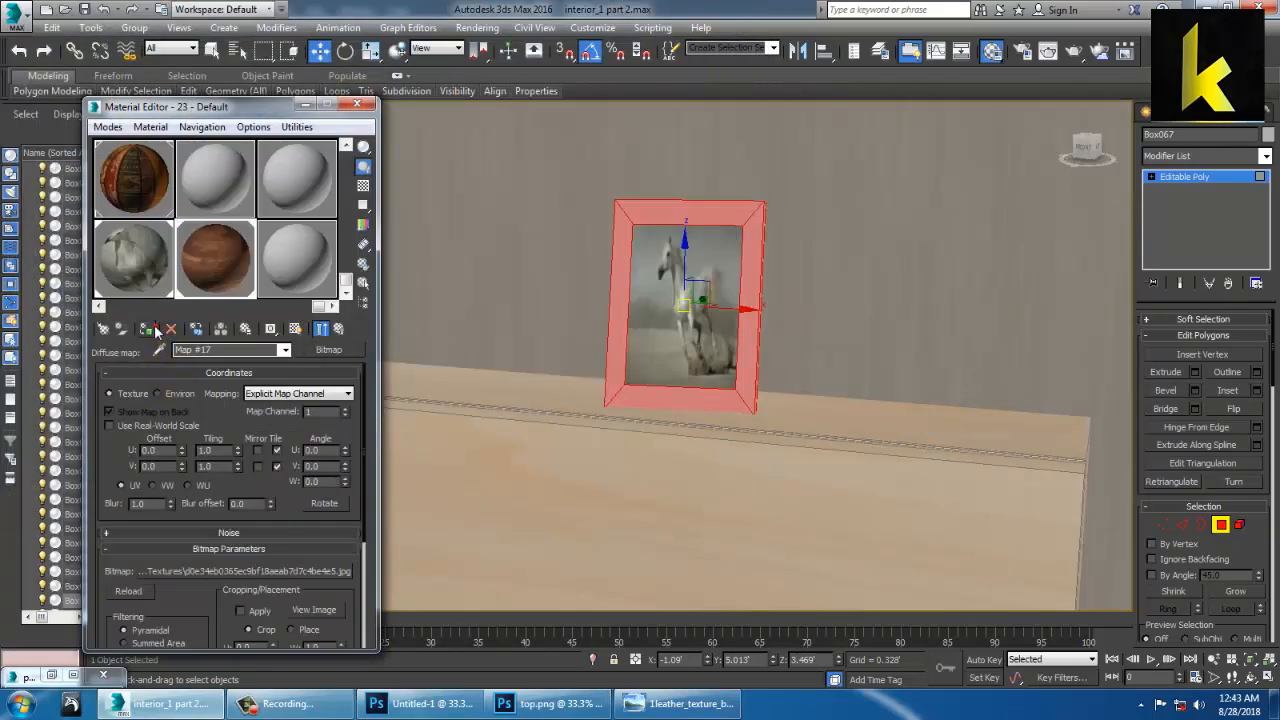
{"action": "left_click", "coordinate": [292, 324]}
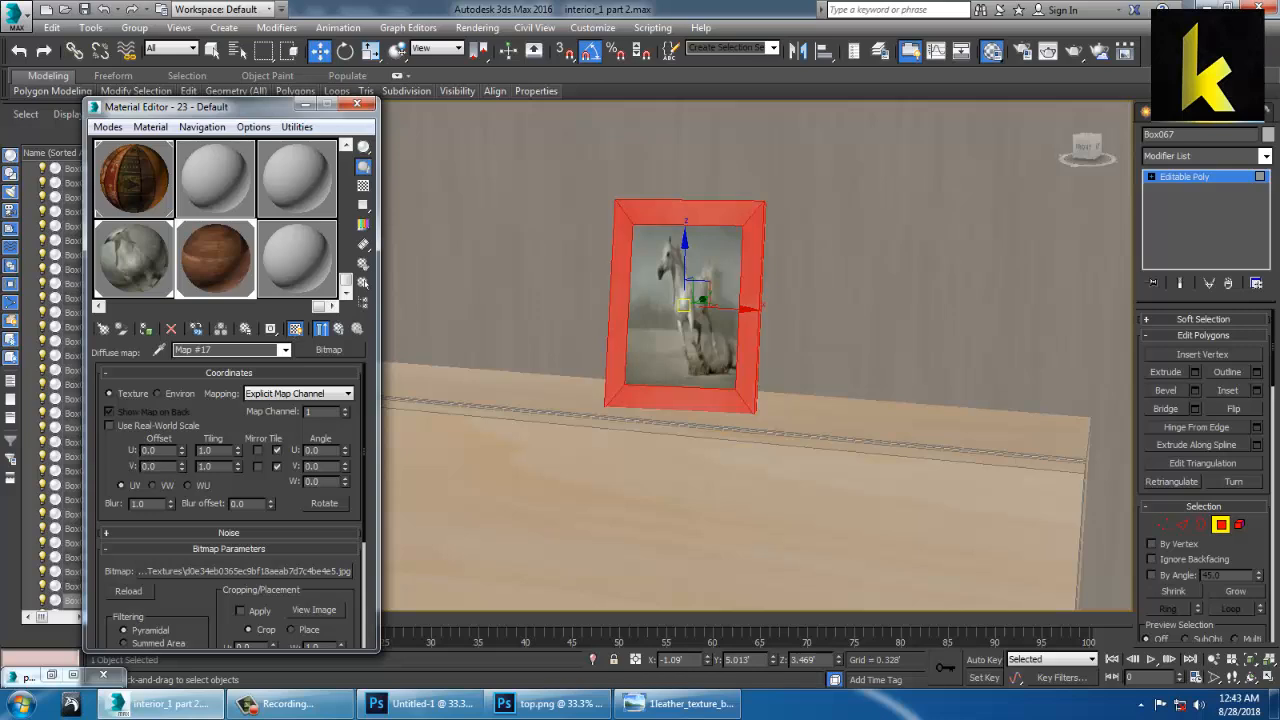
Add a UVW Map modifier with Box mapping to the frame's border and convert the frame back to Editable Poly
{"action": "left_click", "coordinate": [1265, 157]}
{"action": "scroll", "coordinate": [1237, 310], "scroll_direction": "down", "scroll_amount": 10}
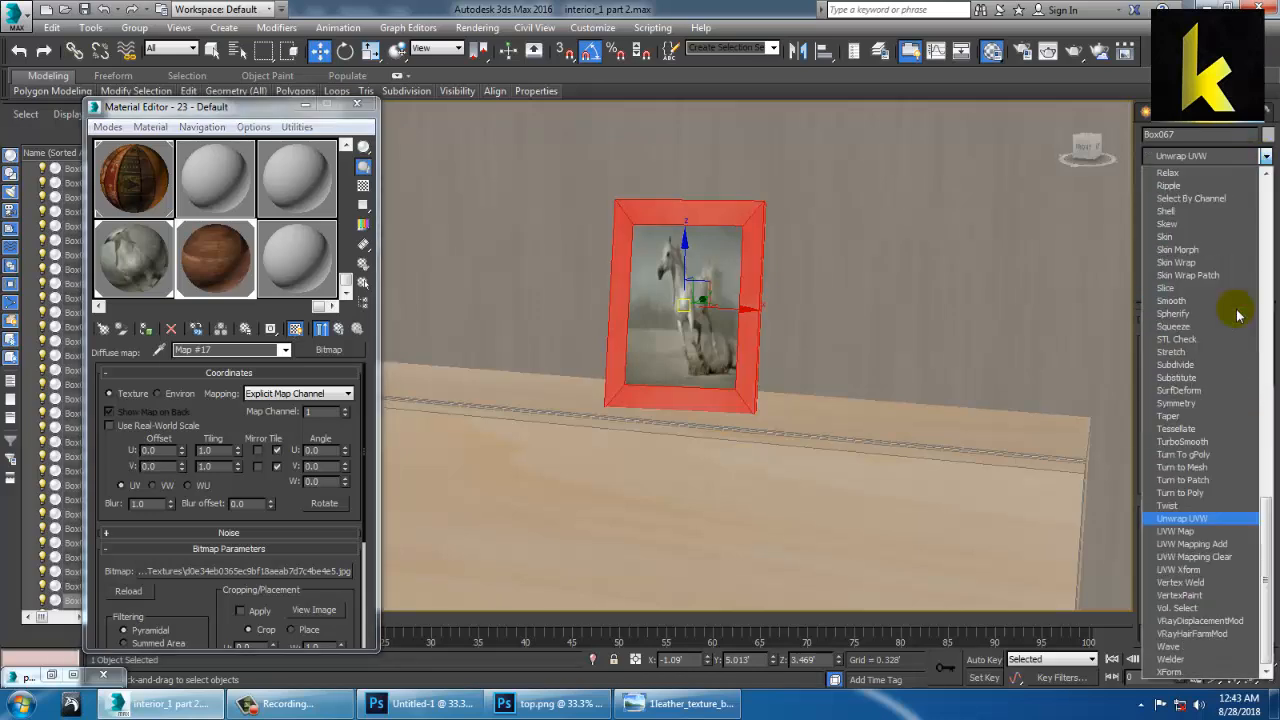
{"action": "left_click", "coordinate": [1190, 531]}
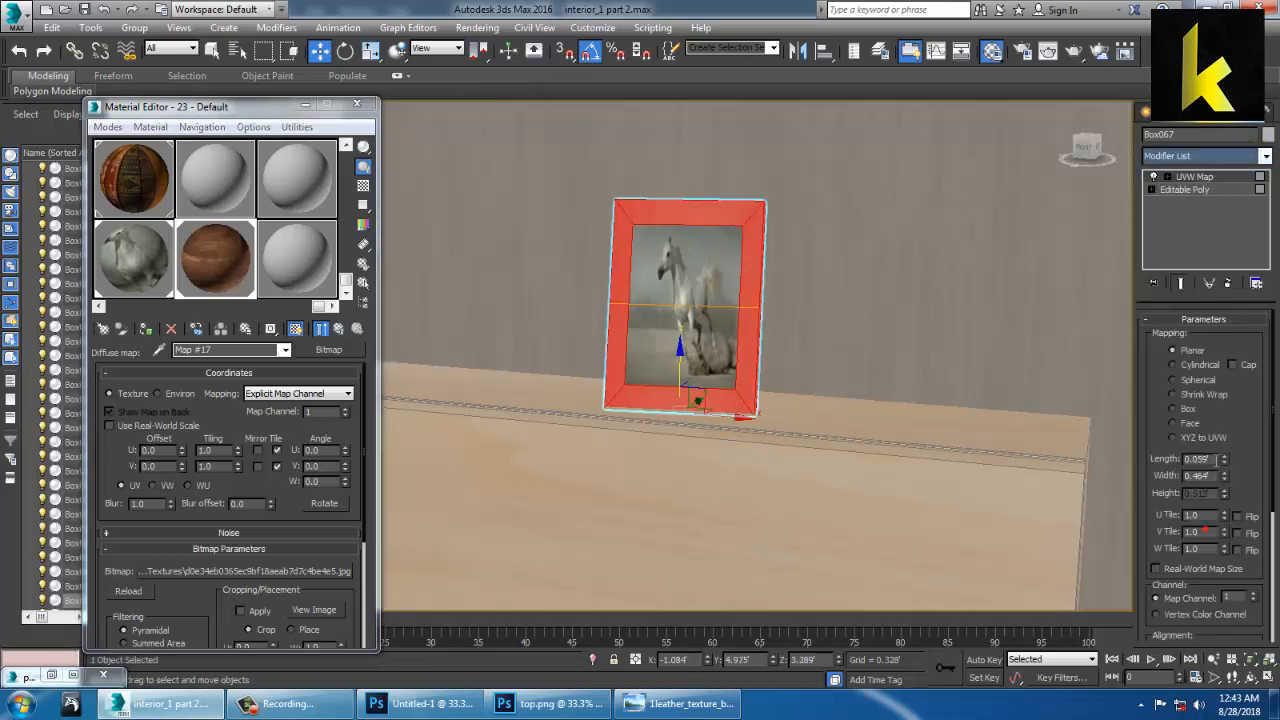
{"action": "left_click", "coordinate": [1187, 410]}
{"action": "middle_click_drag", "start_coordinate": [891, 309], "coordinate": [809, 234], "text": "alt"}
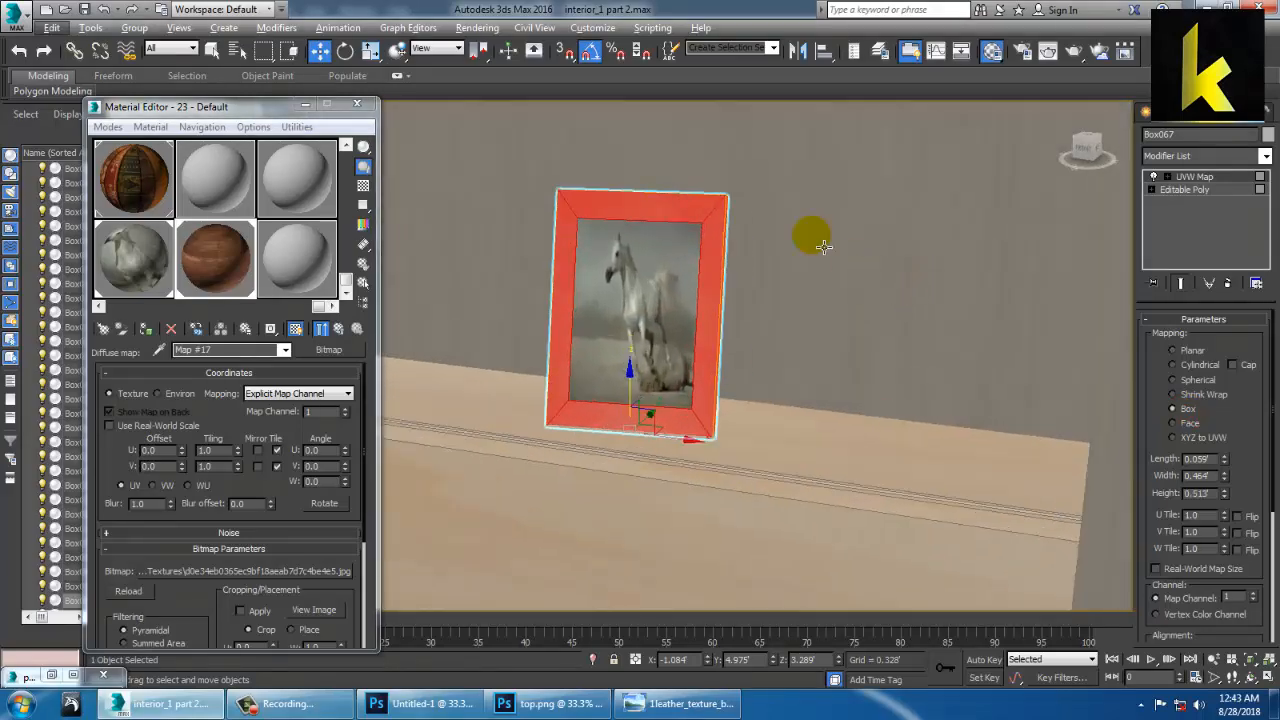
{"action": "right_click", "coordinate": [703, 204]}
{"action": "left_click", "coordinate": [925, 375]}
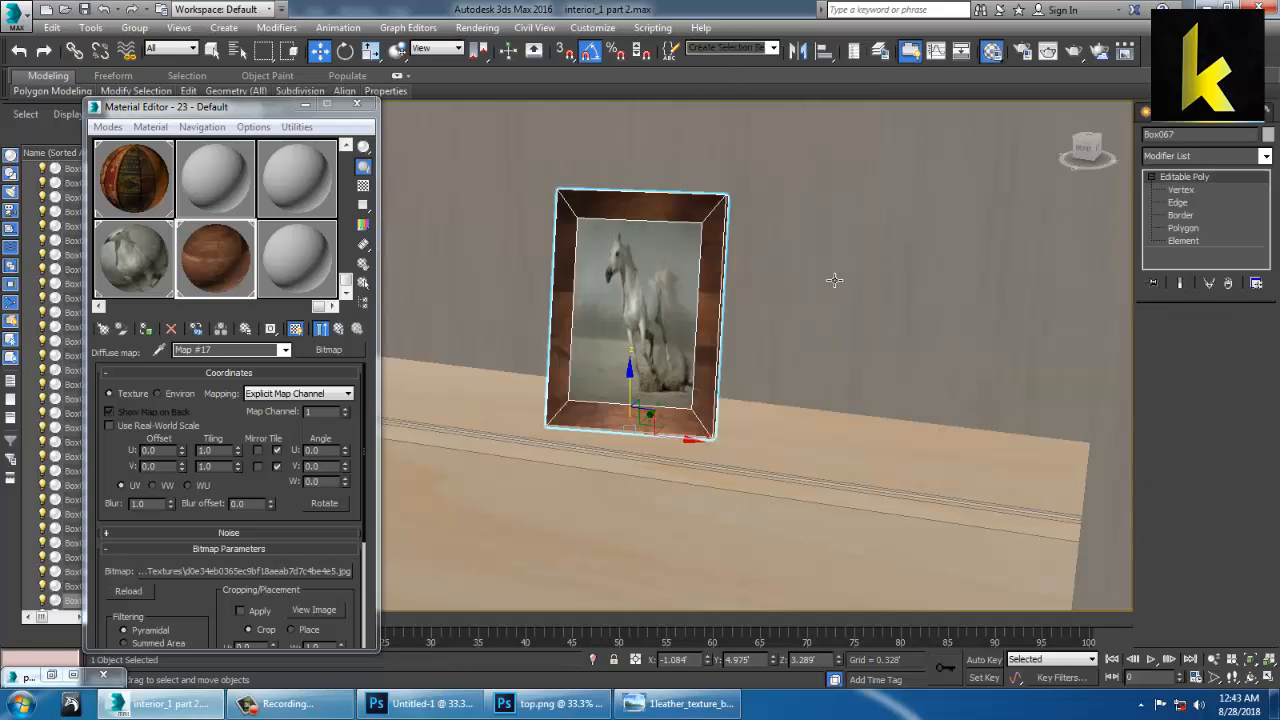
Inset the front polygon of the blank frame beside the books on the desk by 0.06'
{"action": "left_click", "coordinate": [822, 268]}
{"action": "middle_click_drag", "start_coordinate": [810, 301], "coordinate": [734, 349], "text": "alt"}
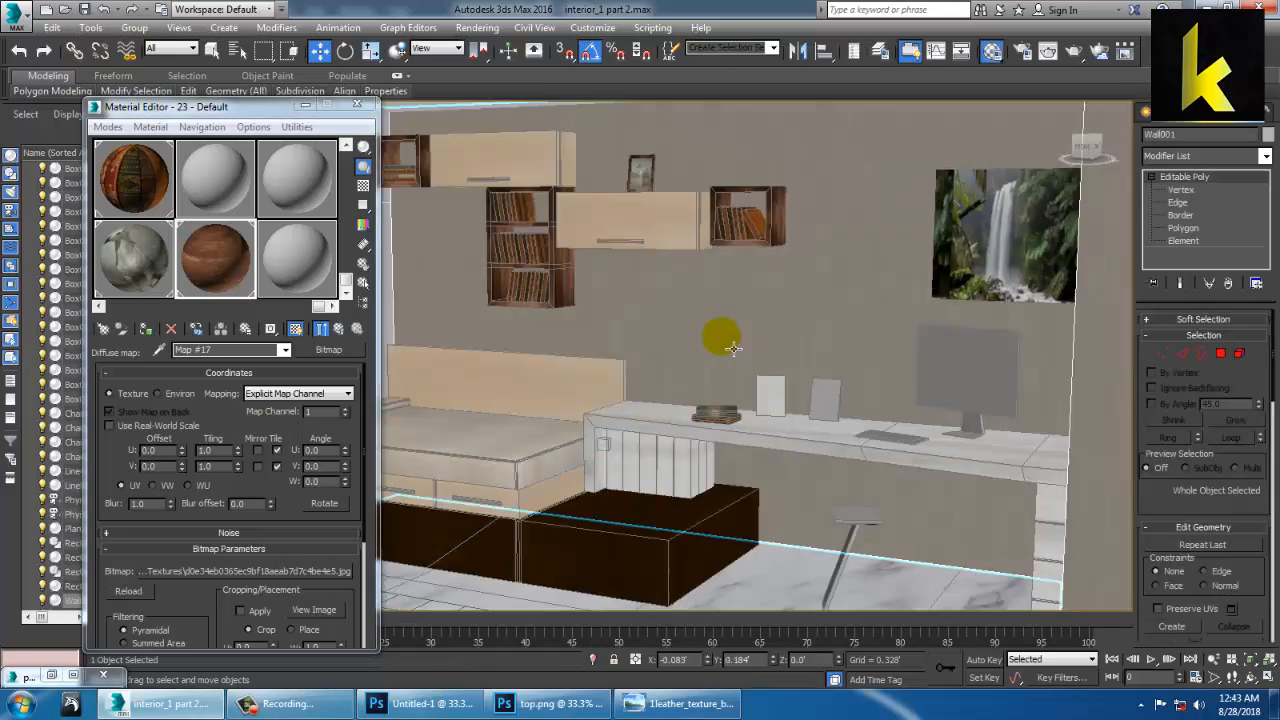
{"action": "scroll", "coordinate": [734, 349], "scroll_direction": "up", "scroll_amount": 4}
{"action": "scroll", "coordinate": [775, 412], "scroll_direction": "down", "scroll_amount": 4}
{"action": "left_click", "coordinate": [736, 418]}
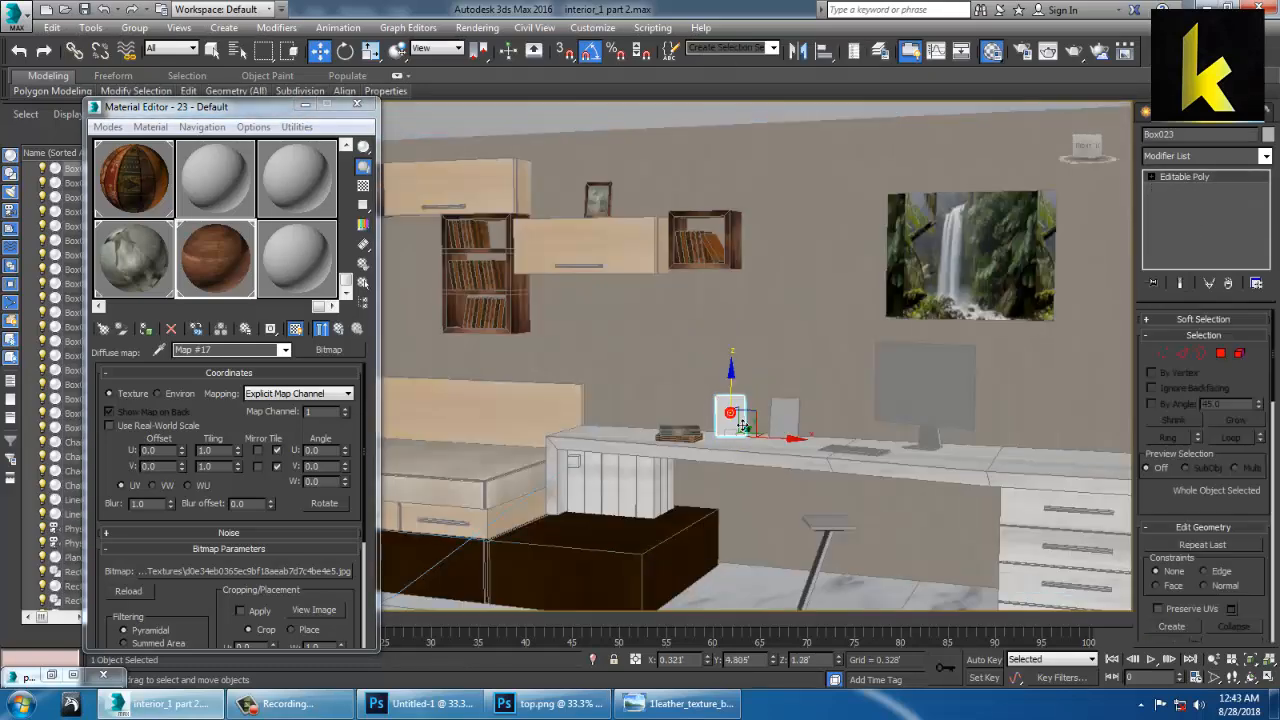
{"action": "scroll", "coordinate": [742, 425], "scroll_direction": "up", "scroll_amount": 5}
{"action": "middle_click_drag", "start_coordinate": [742, 425], "coordinate": [830, 393], "text": "alt"}
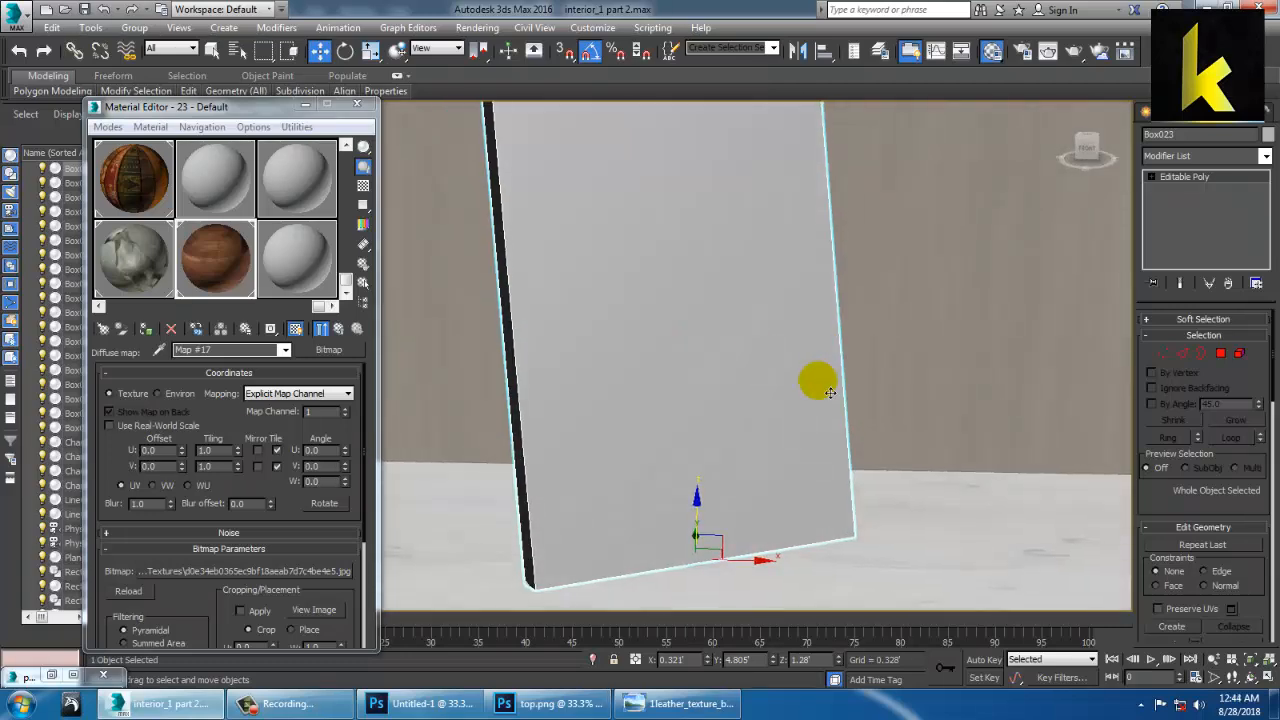
{"action": "left_click", "coordinate": [1219, 355]}
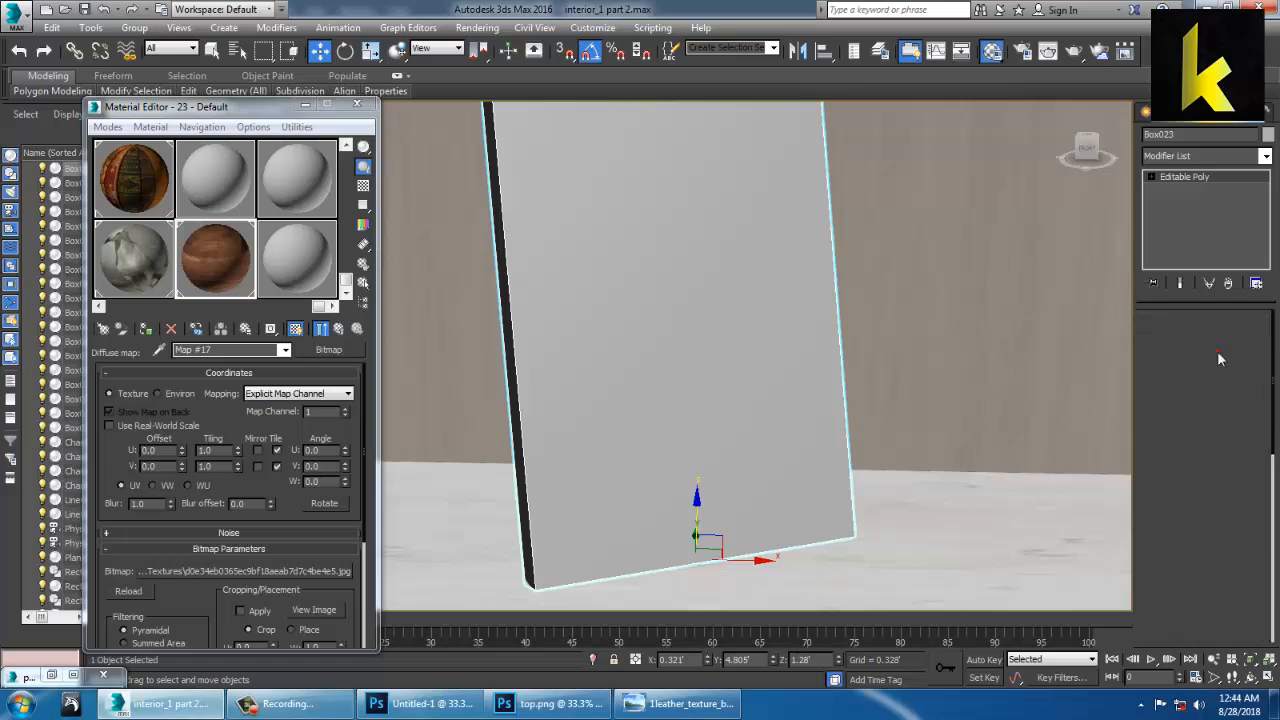
{"action": "left_click", "coordinate": [752, 397]}
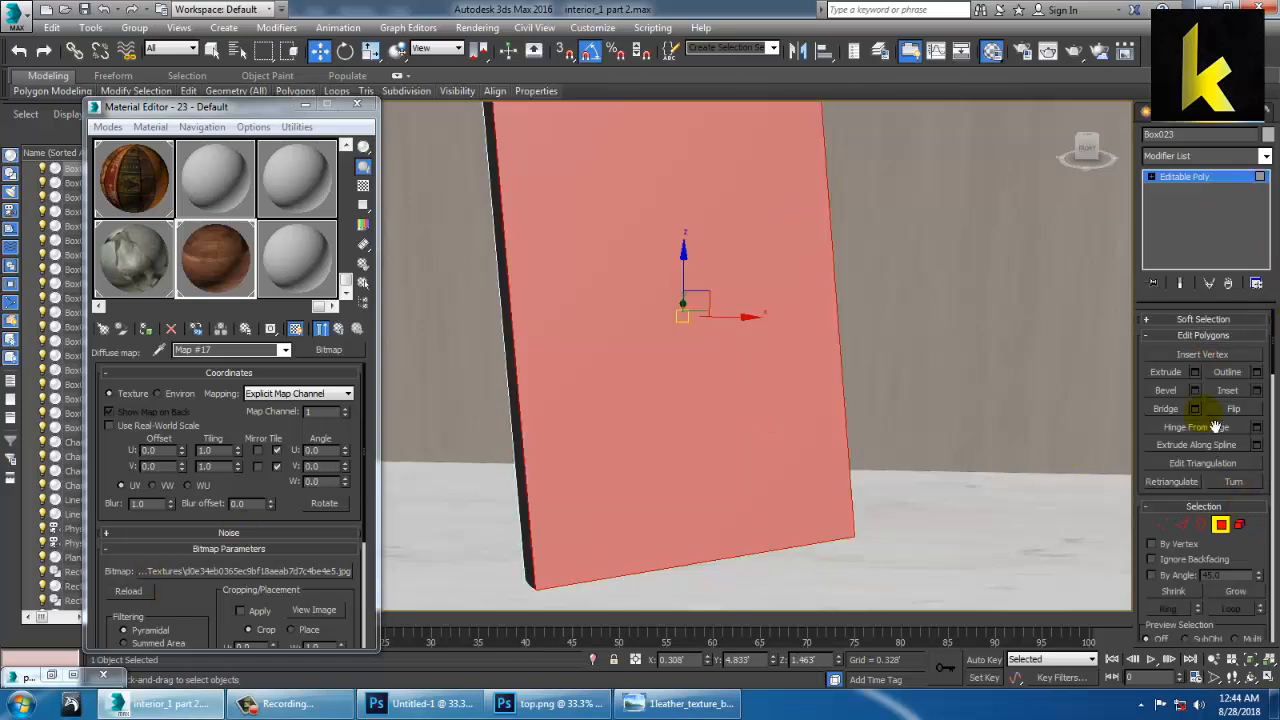
{"action": "left_click", "coordinate": [1258, 391]}
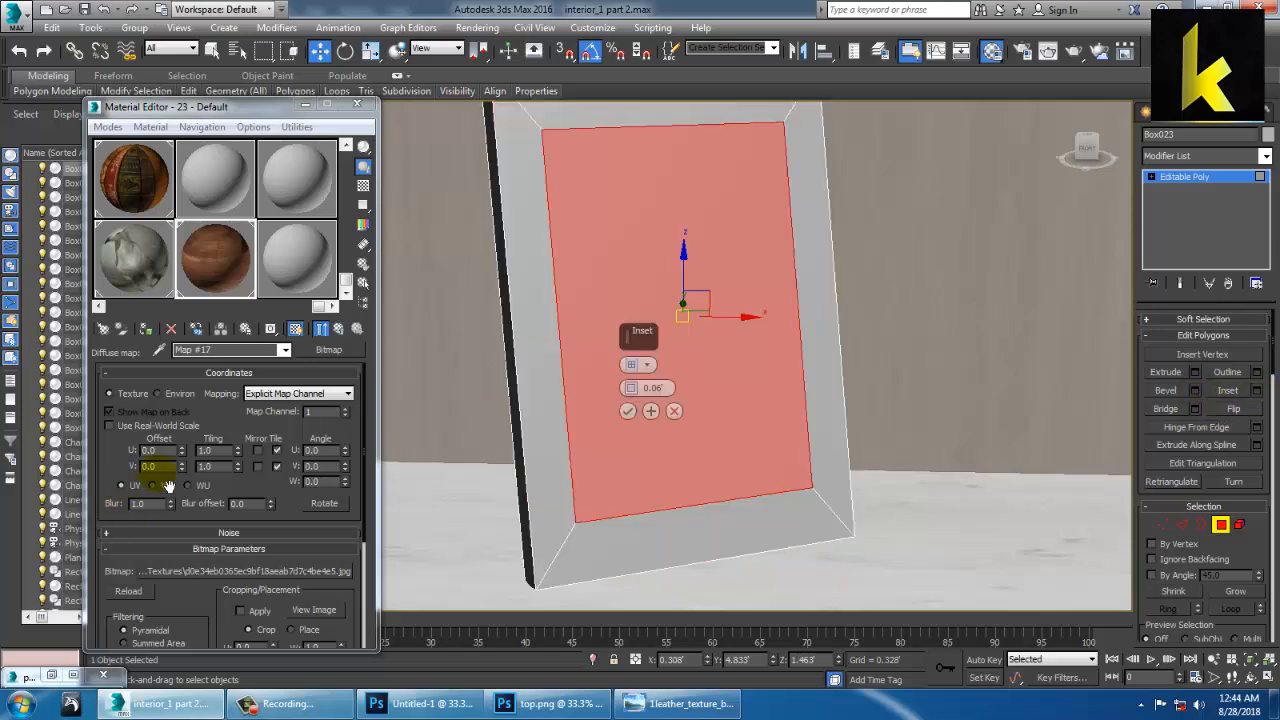
{"action": "left_click", "coordinate": [627, 411]}
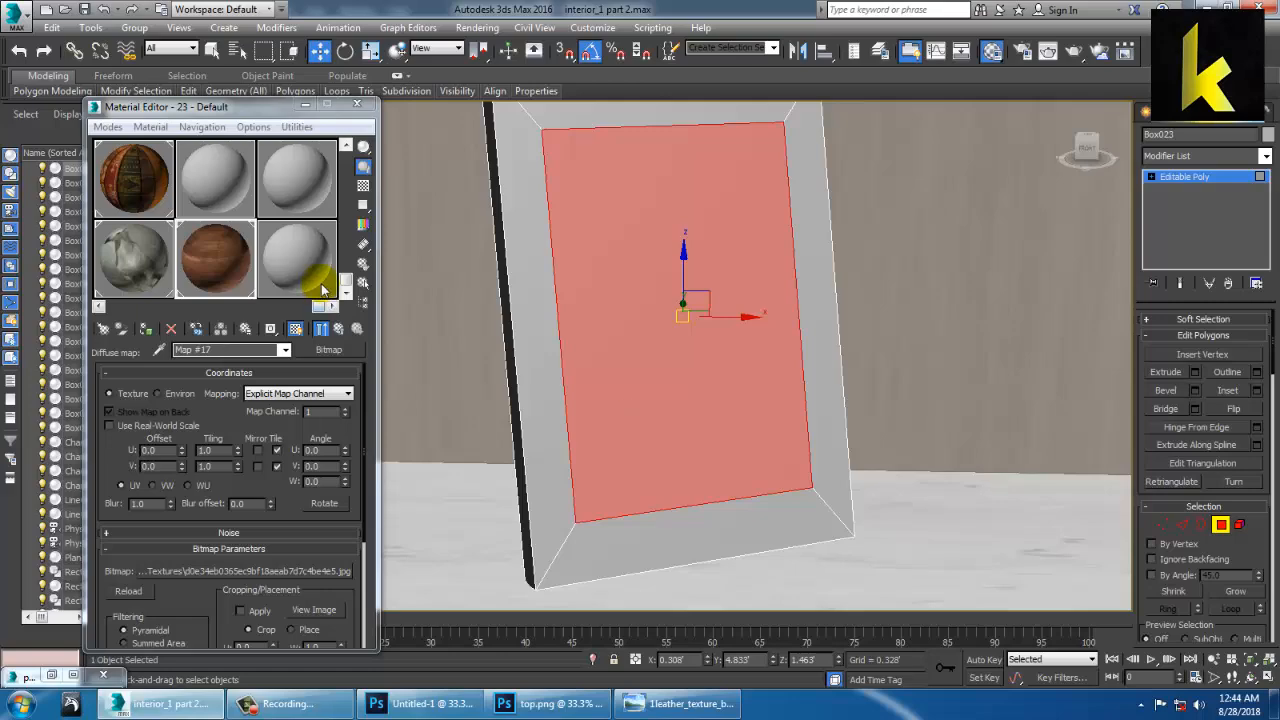
Change the unused 24 - Default material to VRayMtl and choose Bitmap for its diffuse map
{"action": "left_click", "coordinate": [322, 288]}
{"action": "left_click", "coordinate": [329, 349]}
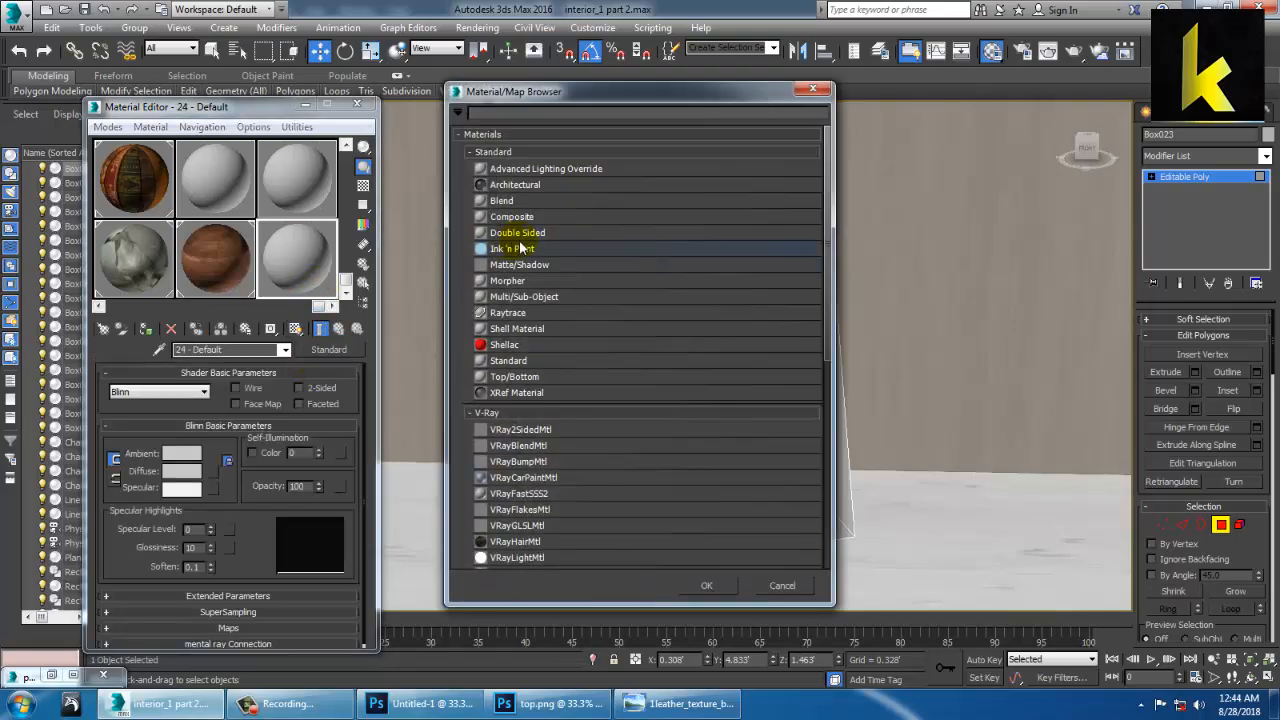
{"action": "scroll", "coordinate": [510, 500], "scroll_direction": "down", "scroll_amount": 1}
{"action": "double_click", "coordinate": [512, 516]}
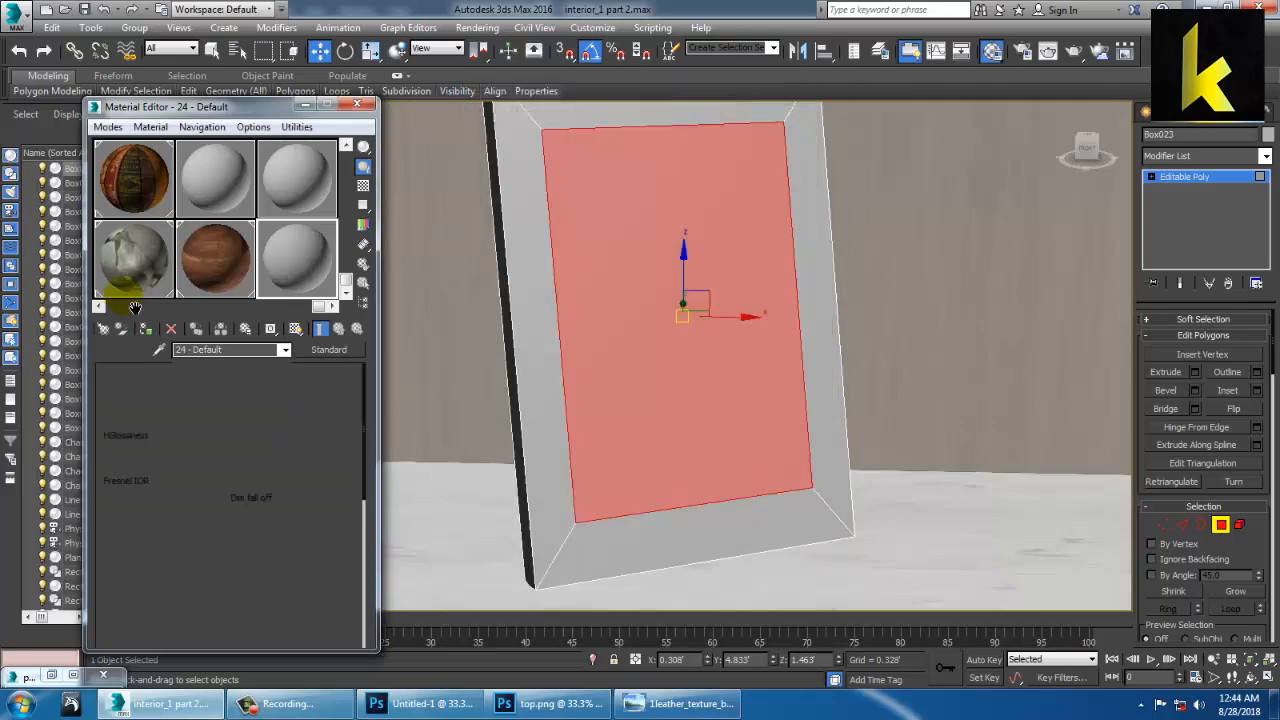
{"action": "left_click", "coordinate": [220, 390]}
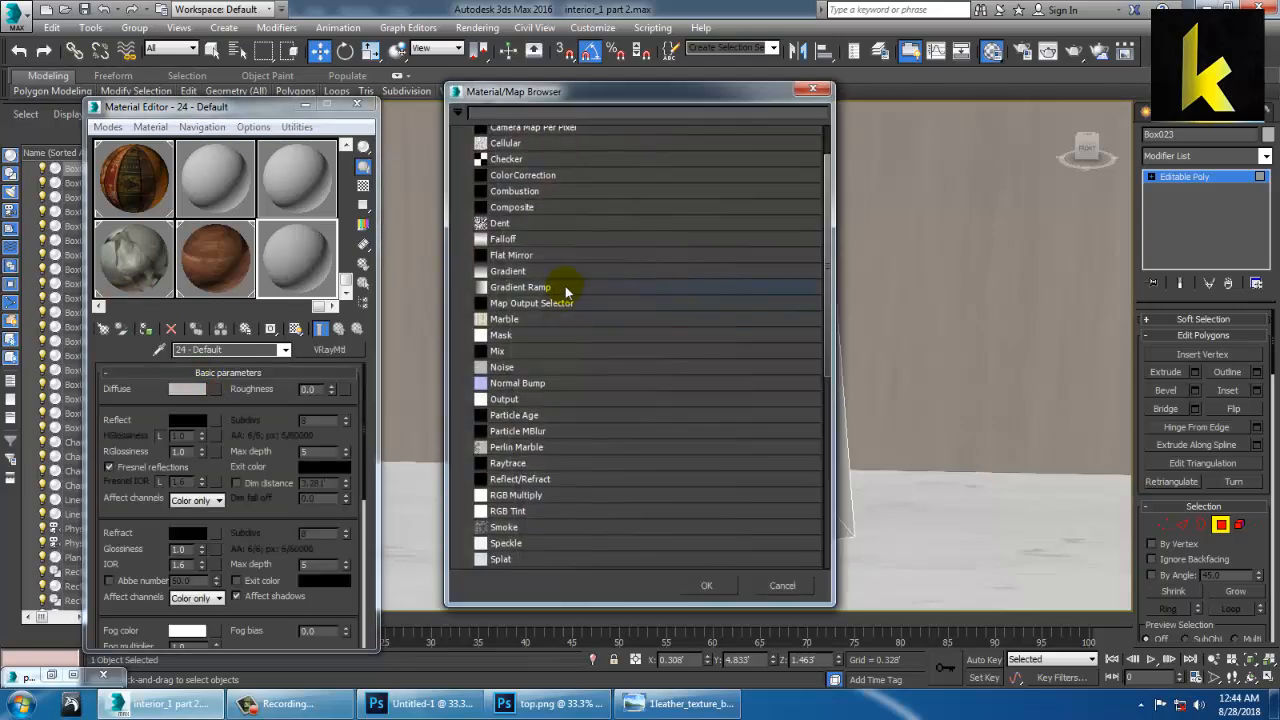
{"action": "scroll", "coordinate": [540, 240], "scroll_direction": "up", "scroll_amount": 1}
{"action": "double_click", "coordinate": [513, 172]}
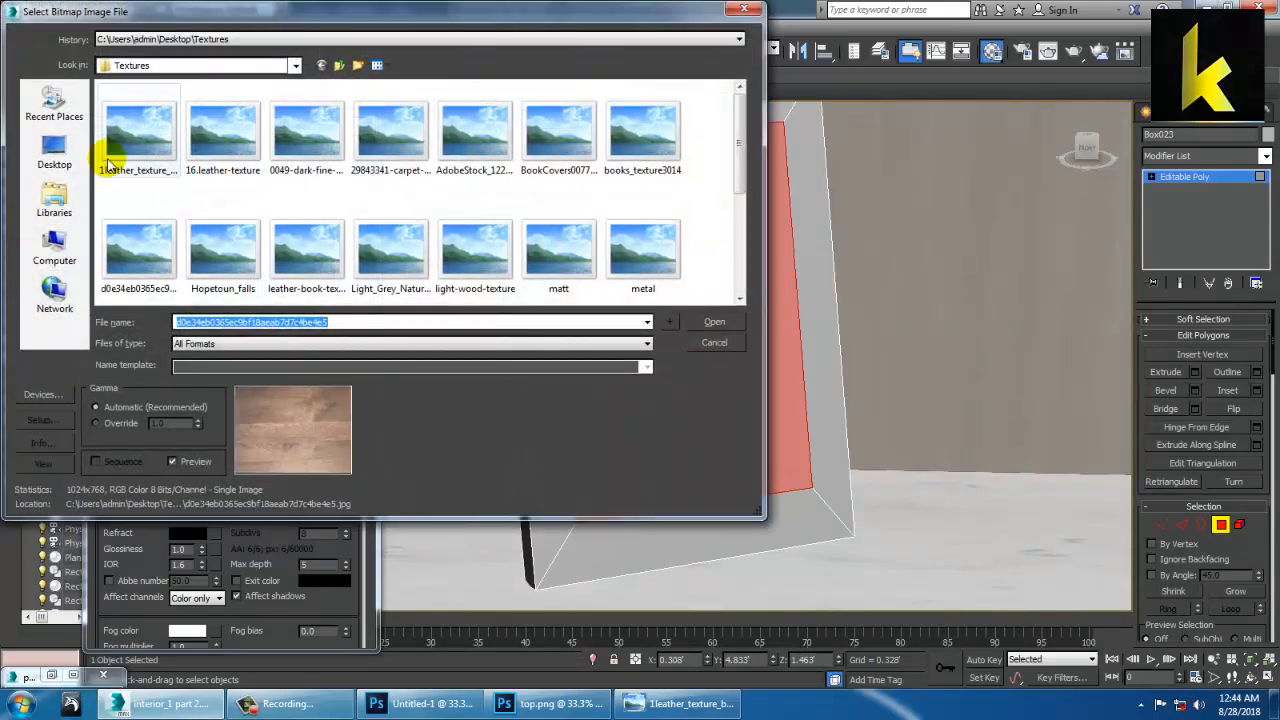
Load studio27_sm.jpg from the Desktop as the diffuse bitmap of the 24 - Default material
{"action": "left_click", "coordinate": [55, 155]}
{"action": "left_click", "coordinate": [308, 210]}
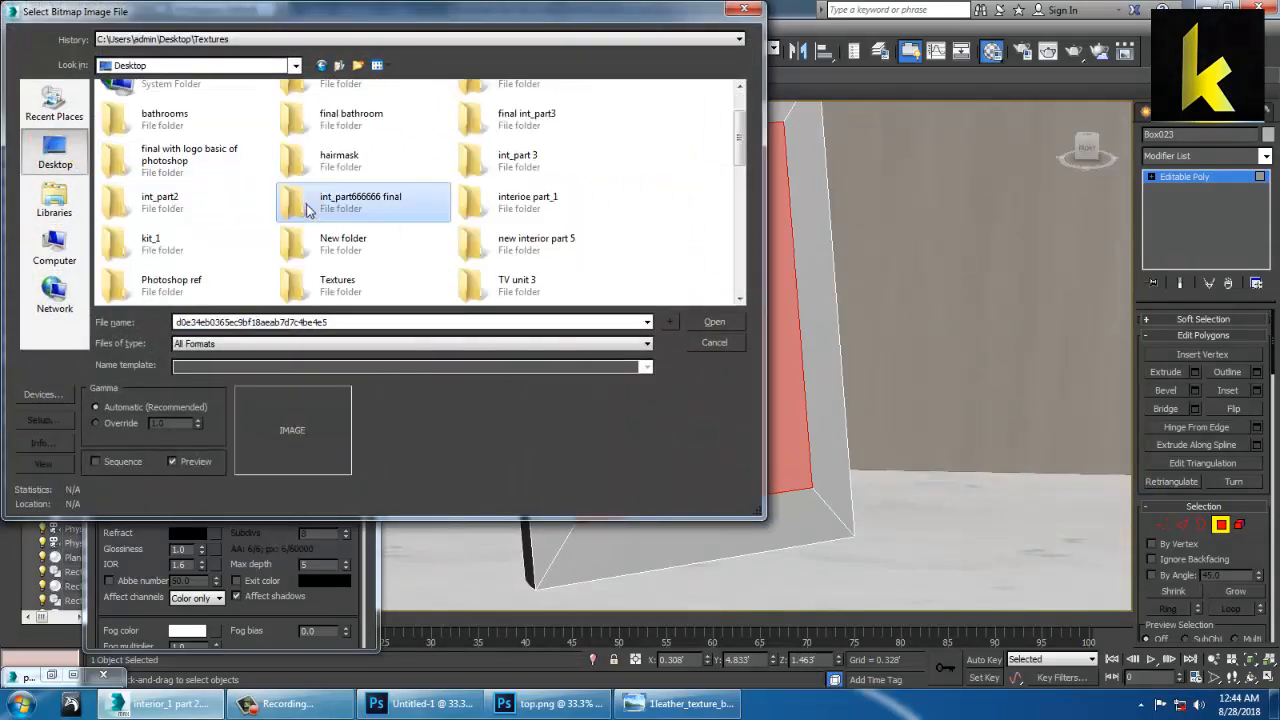
{"action": "scroll", "coordinate": [480, 248], "scroll_direction": "down", "scroll_amount": 5}
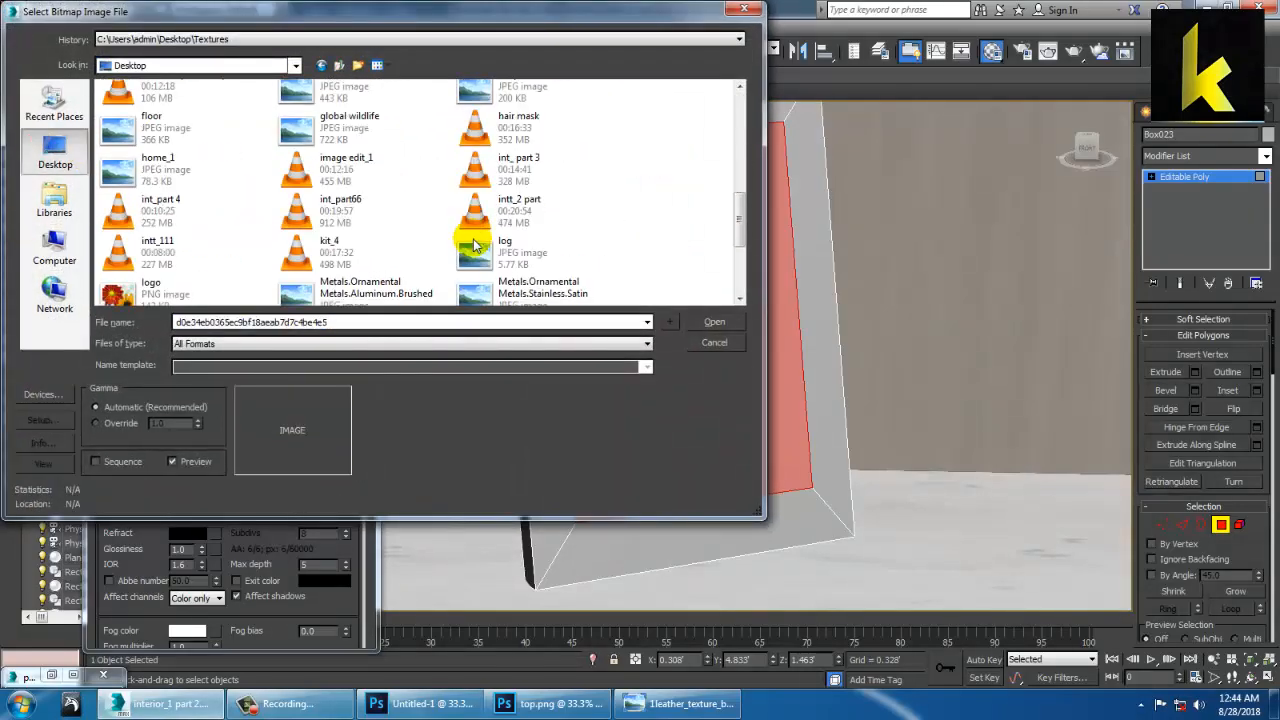
{"action": "left_click", "coordinate": [493, 256]}
{"action": "left_click", "coordinate": [520, 290]}
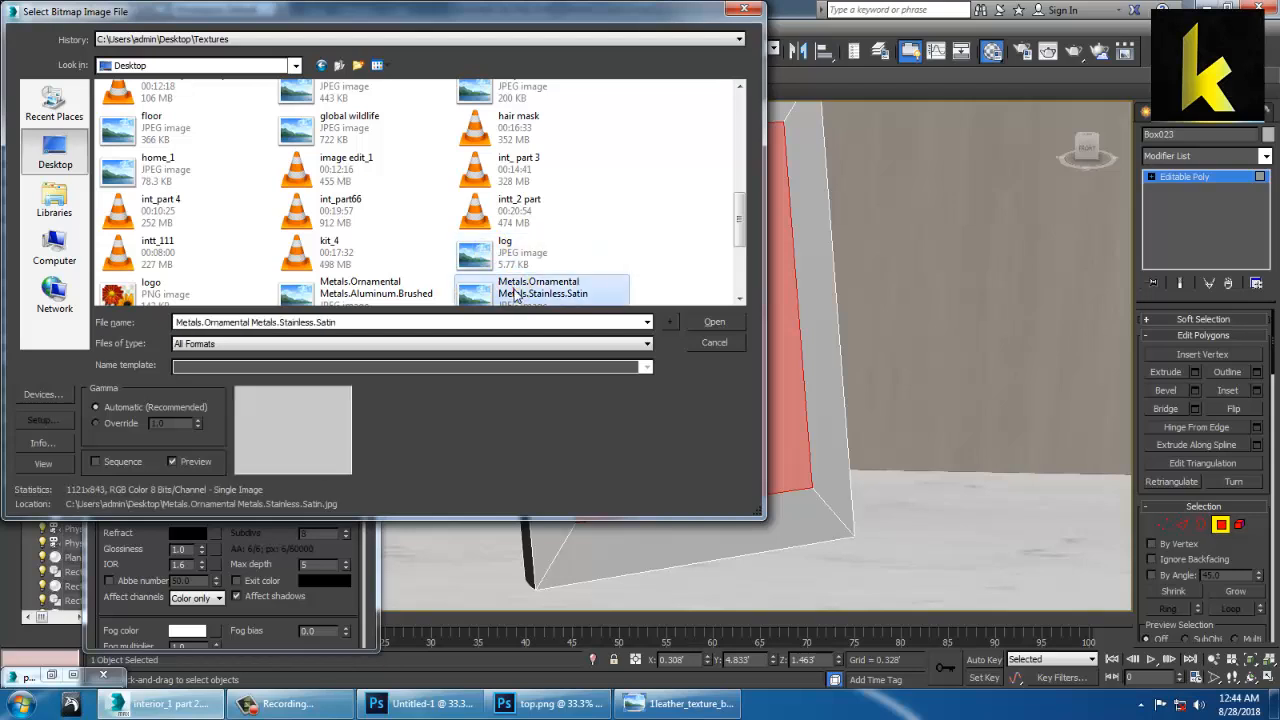
{"action": "left_click", "coordinate": [340, 300]}
{"action": "scroll", "coordinate": [340, 300], "scroll_direction": "down", "scroll_amount": 2}
{"action": "left_click", "coordinate": [170, 228]}
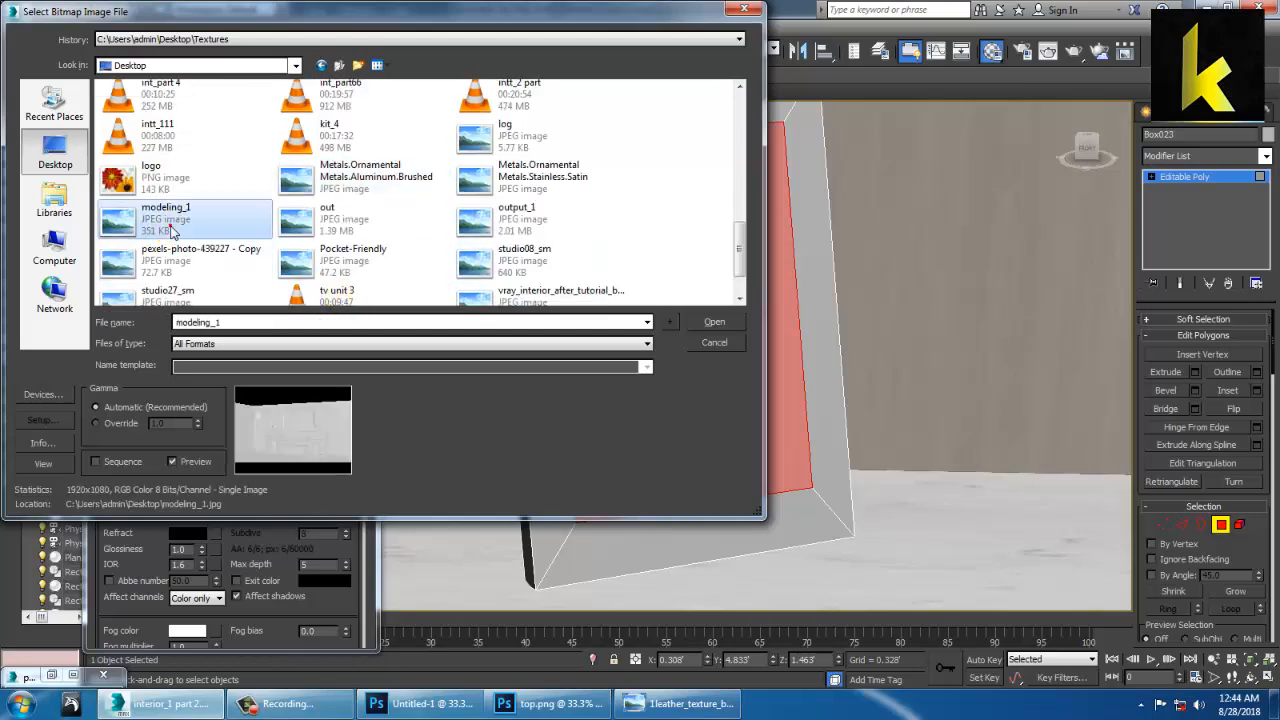
{"action": "key", "text": "Down"}
{"action": "key", "text": "Down"}
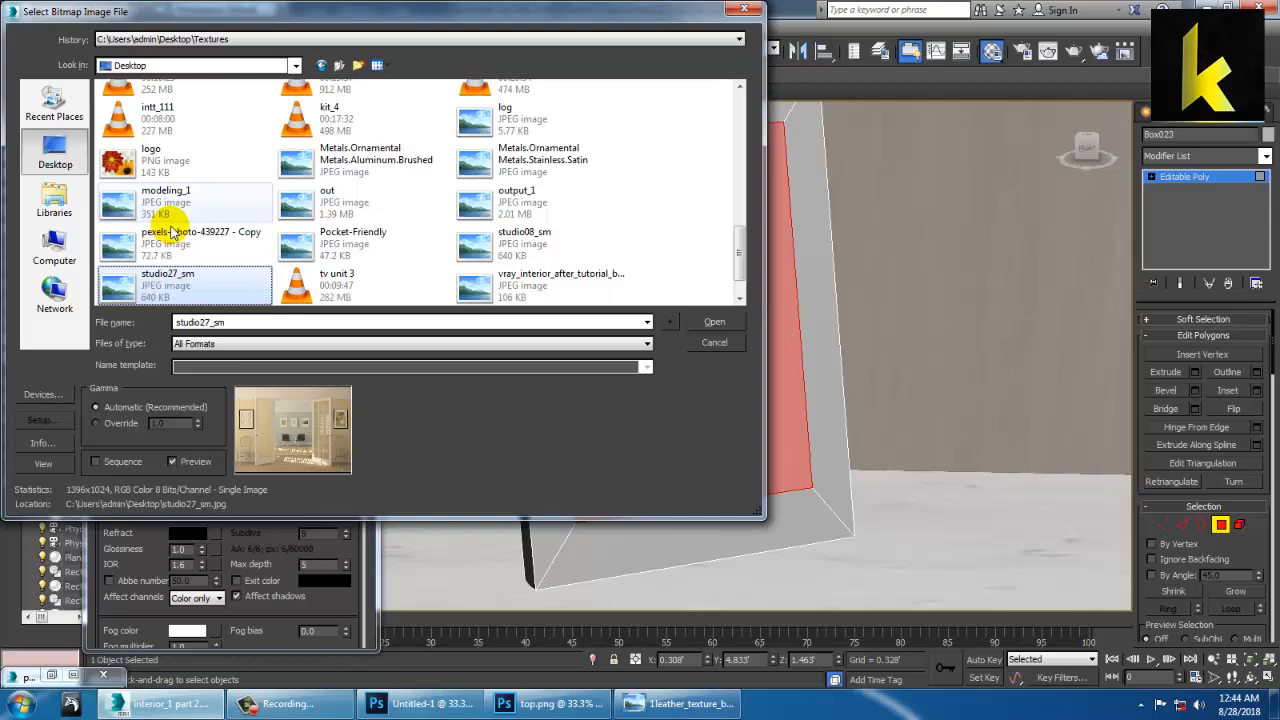
{"action": "left_click", "coordinate": [714, 321]}
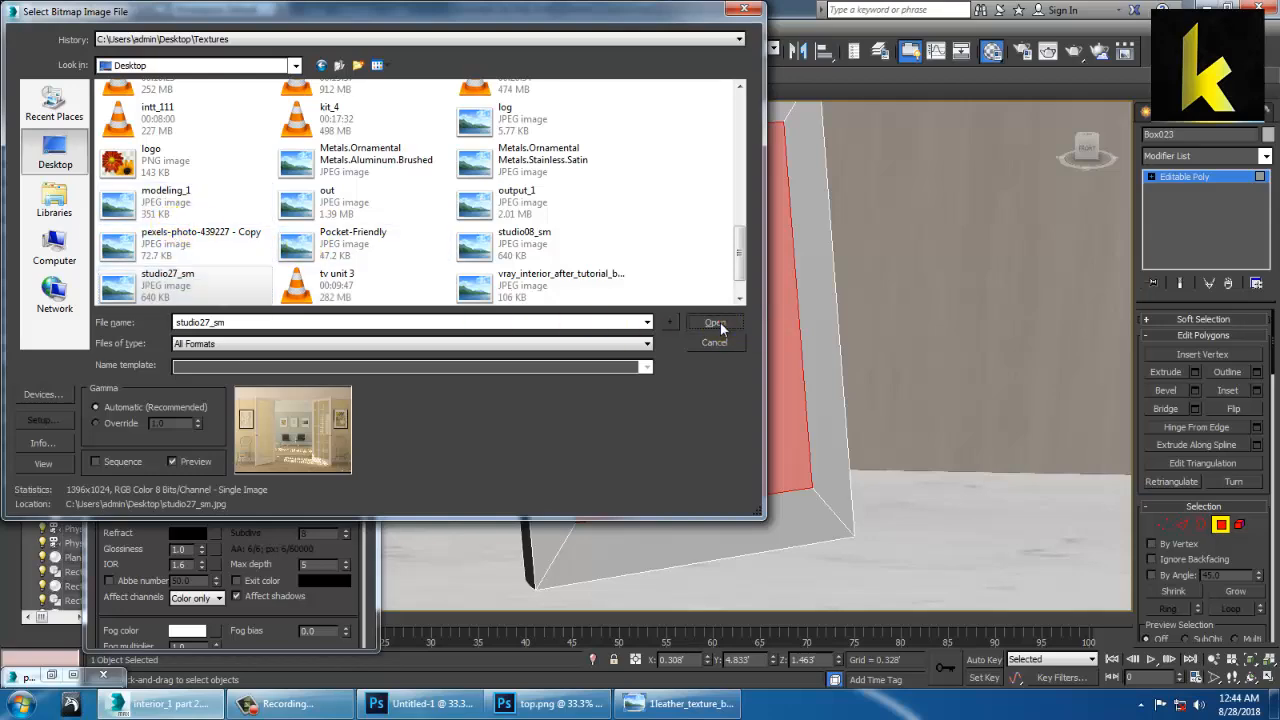
Assign the picture material to the frame's inset polygon and show it, and assign the wood material 23 - Default to the surrounding border polygons
{"action": "left_click", "coordinate": [146, 330]}
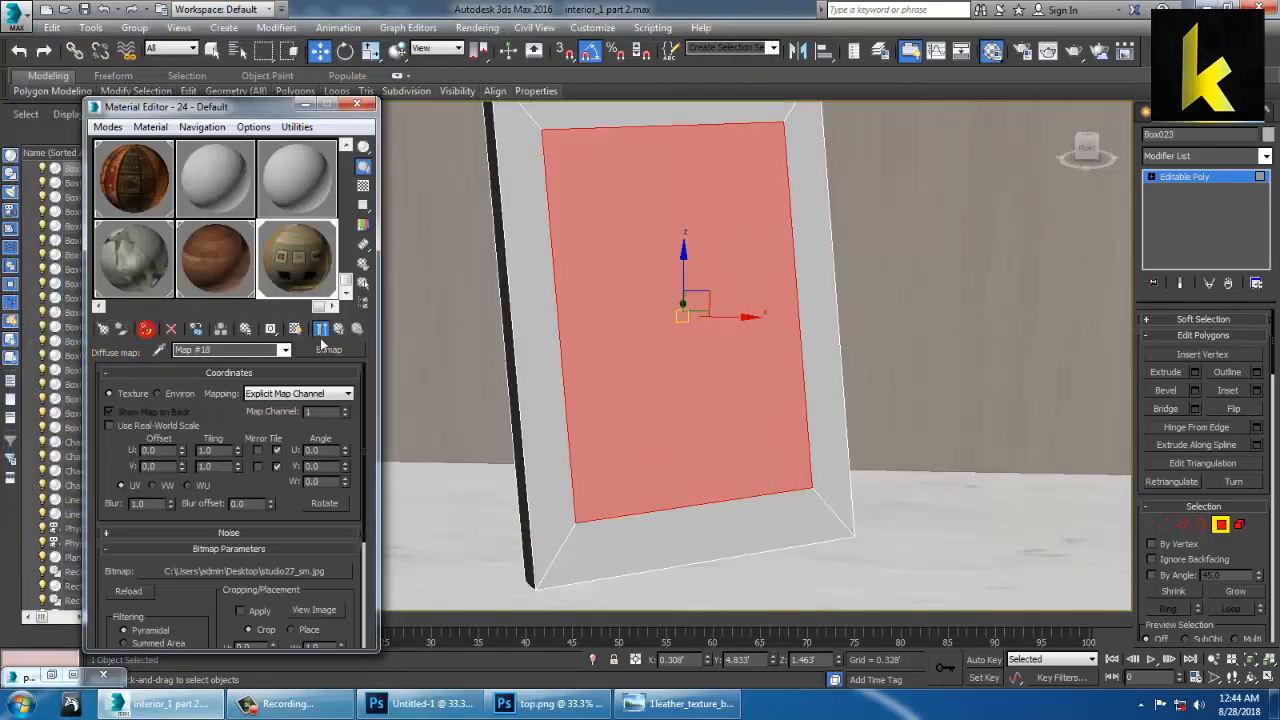
{"action": "left_click", "coordinate": [294, 330]}
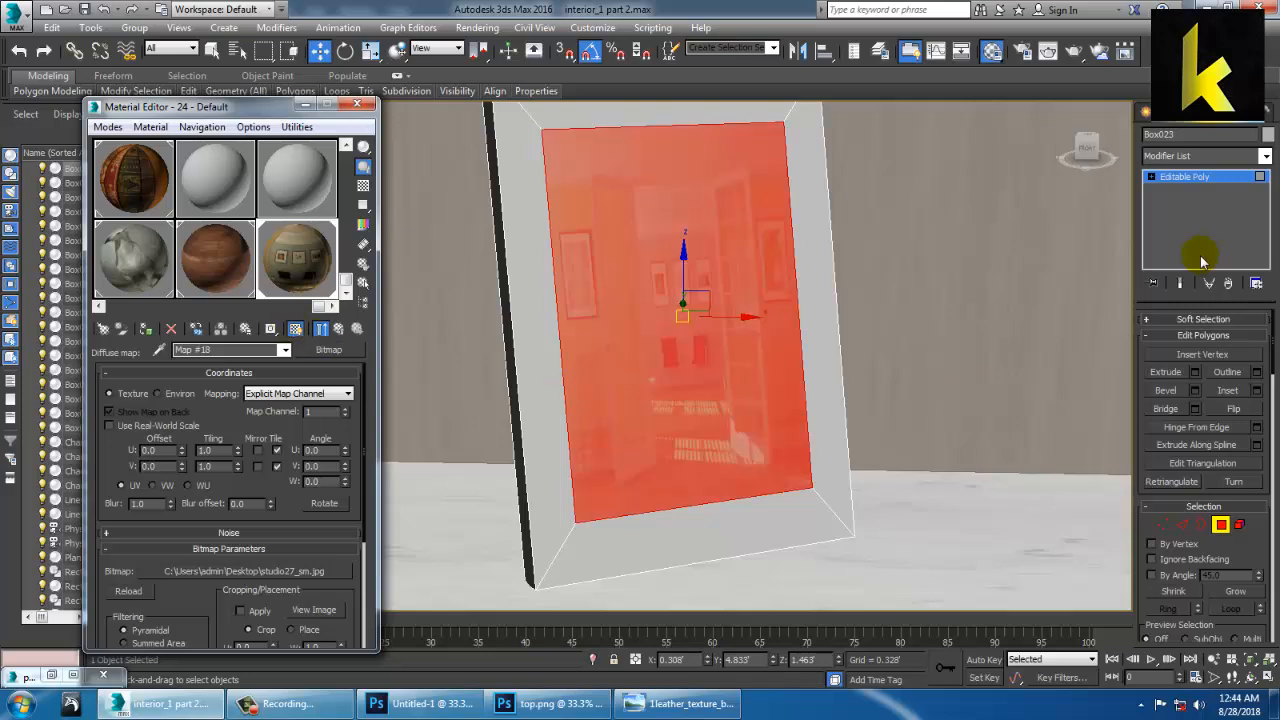
{"action": "key", "text": "ctrl+i"}
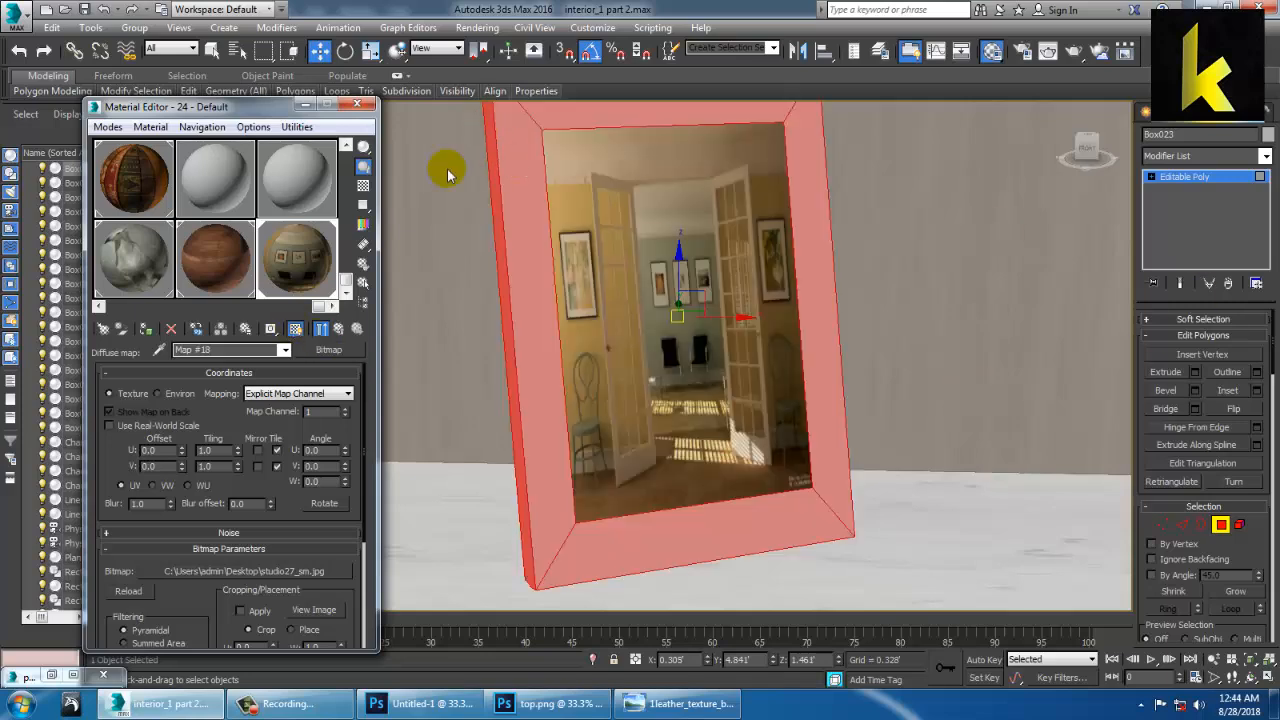
{"action": "left_click", "coordinate": [213, 262]}
{"action": "left_click", "coordinate": [146, 330]}
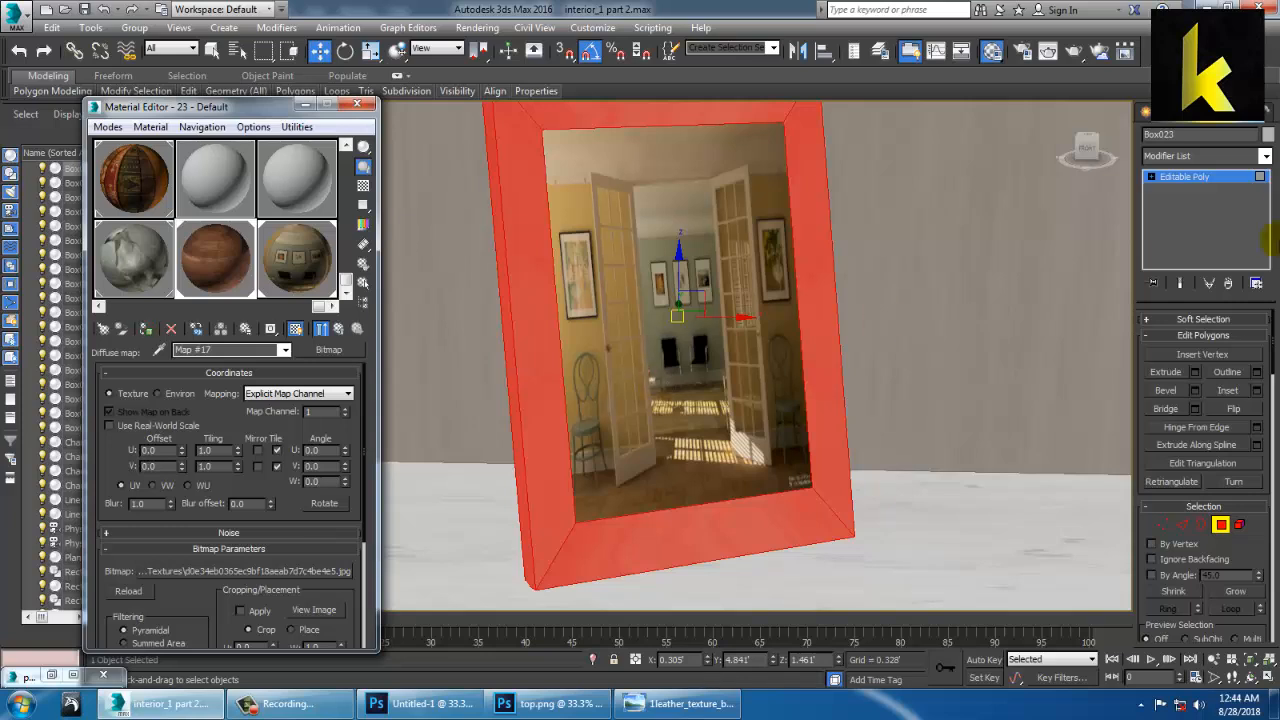
Add a UVW Map modifier with Box mapping to the frame's border and close the Material Editor
{"action": "left_click", "coordinate": [1265, 156]}
{"action": "key", "text": "u"}
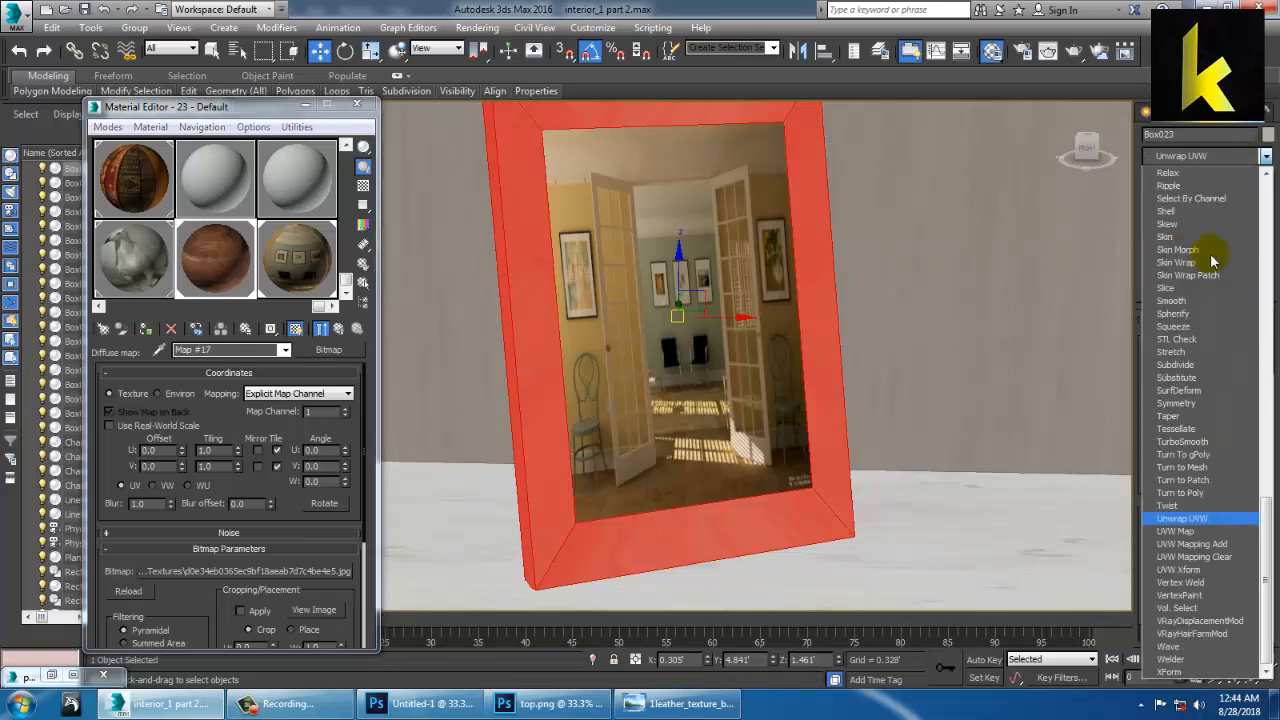
{"action": "left_click", "coordinate": [1195, 531]}
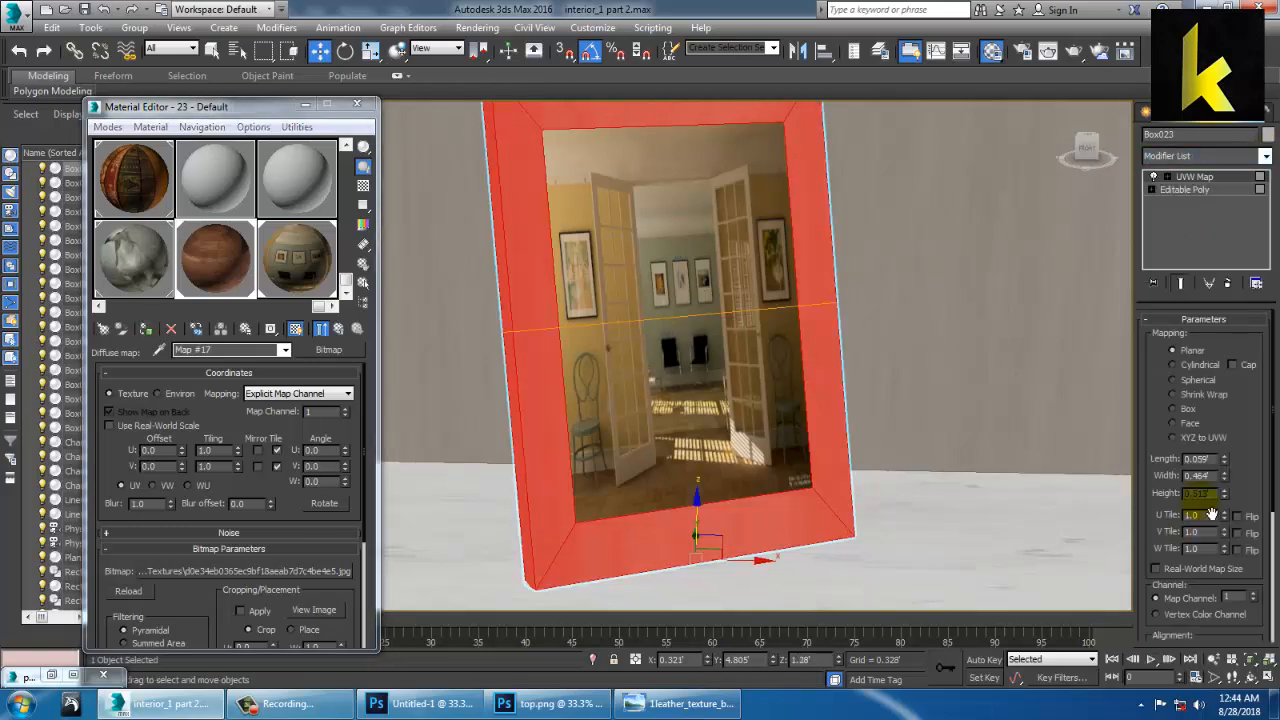
{"action": "left_click", "coordinate": [1189, 410]}
{"action": "scroll", "coordinate": [890, 365], "scroll_direction": "down", "scroll_amount": 8}
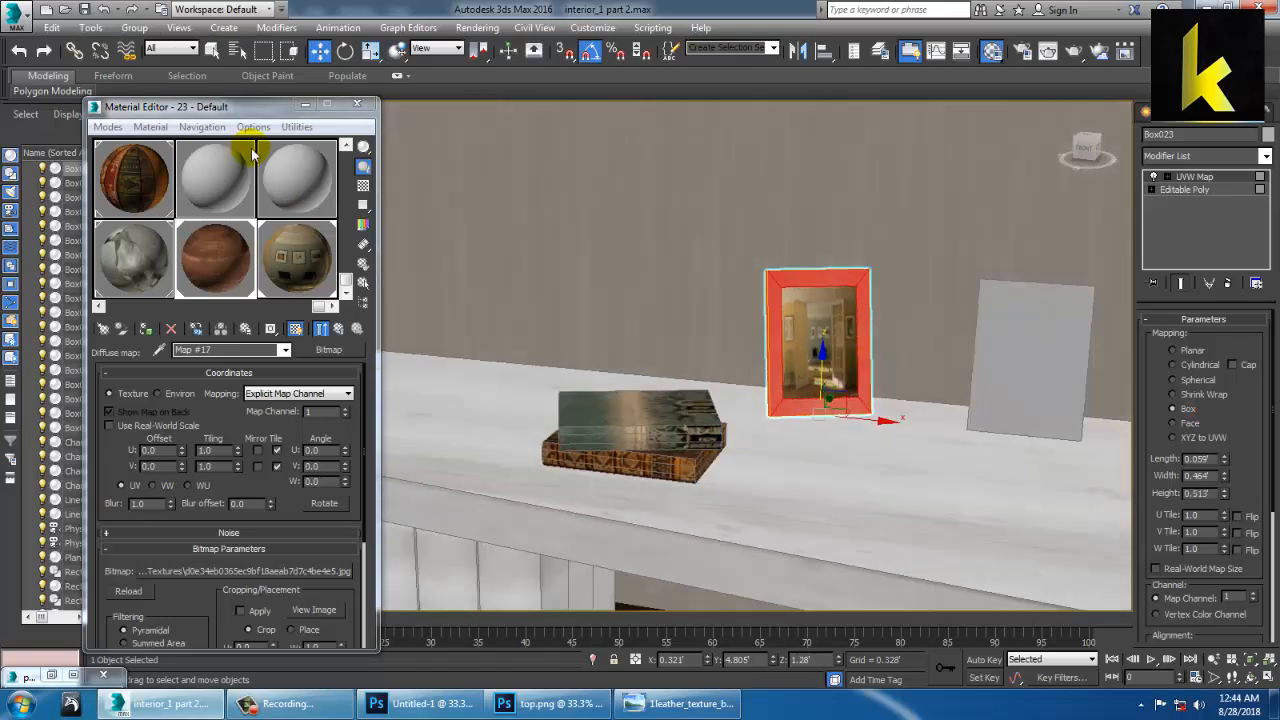
{"action": "left_click", "coordinate": [356, 104]}
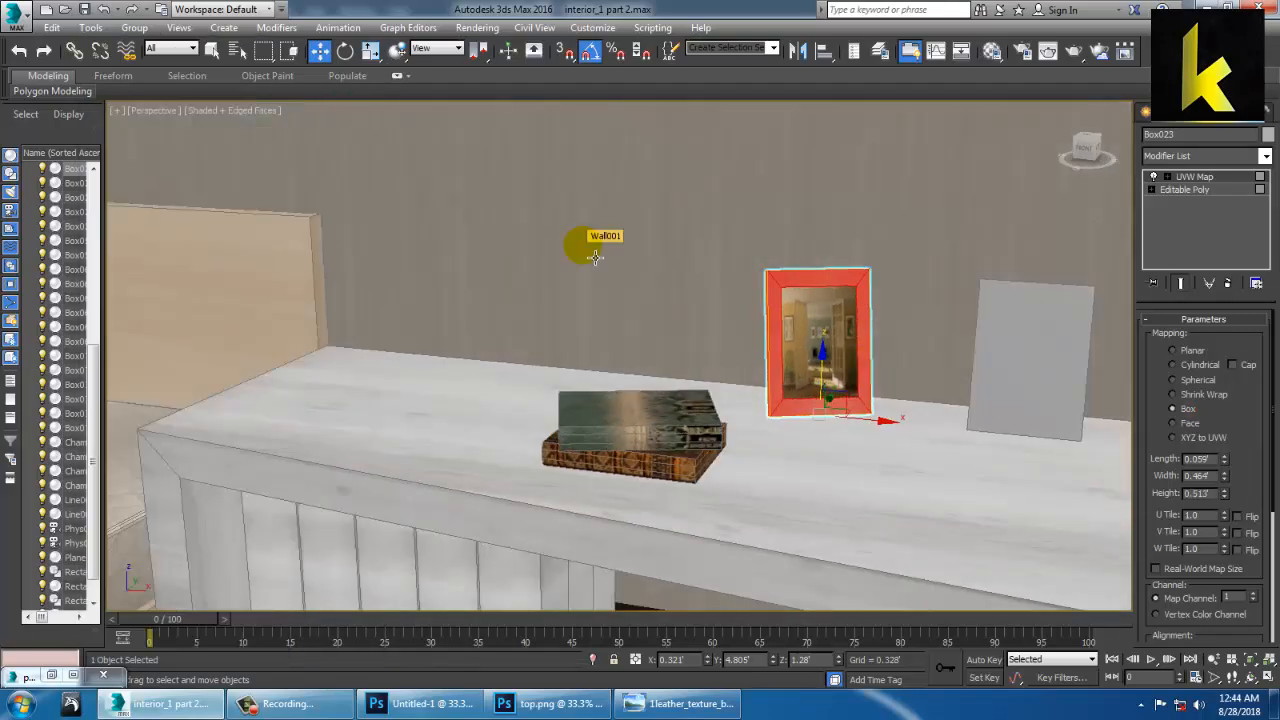
View the room through the physical camera and select the floor plane, followed by the back wall
{"action": "key", "text": "c"}
{"action": "left_click", "coordinate": [787, 490]}
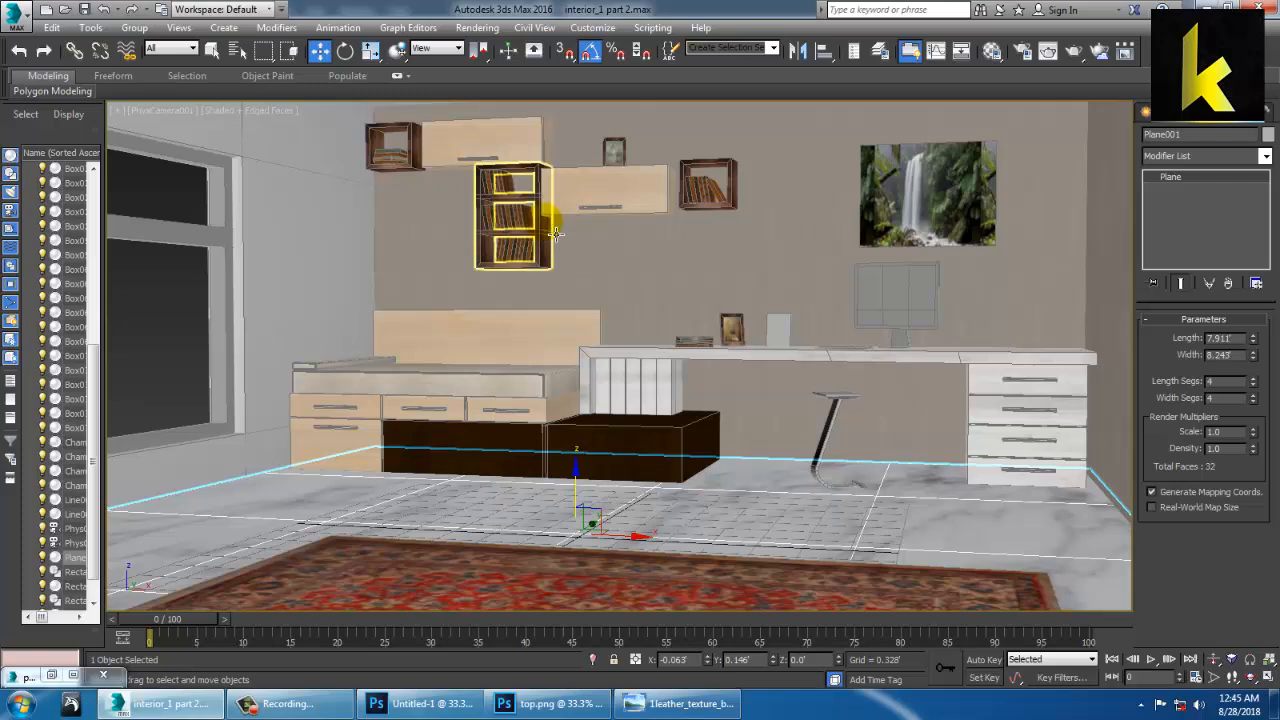
{"action": "left_click", "coordinate": [785, 280]}
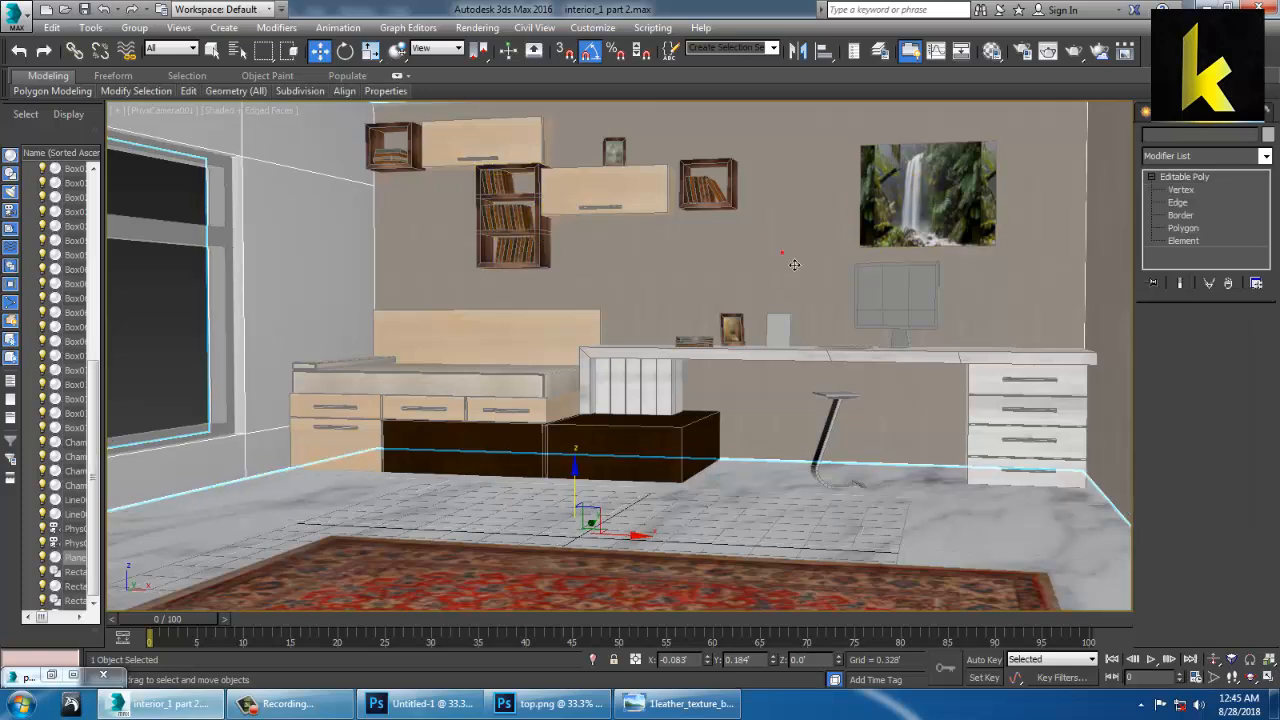